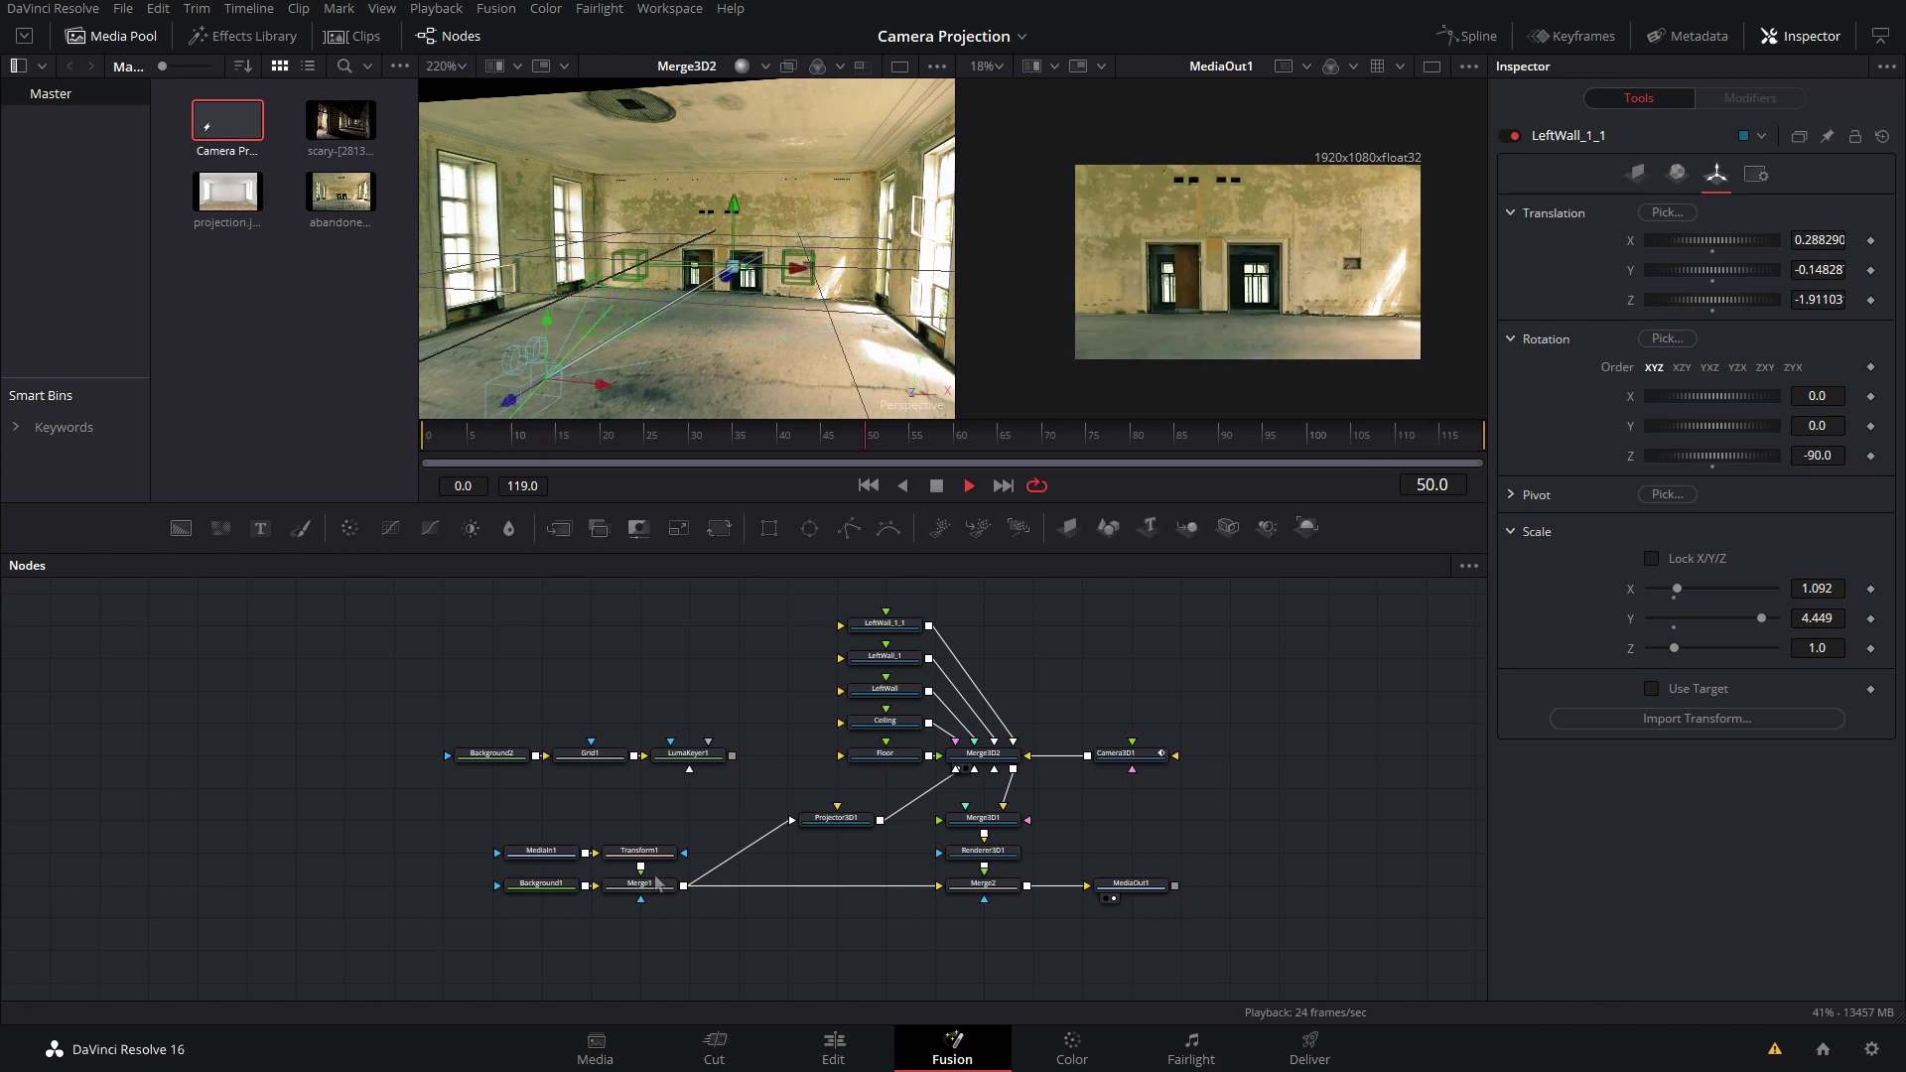
Step: Stop the finished projection, view the flat room image, and orbit Merge3D2's 3D scene
key(space)
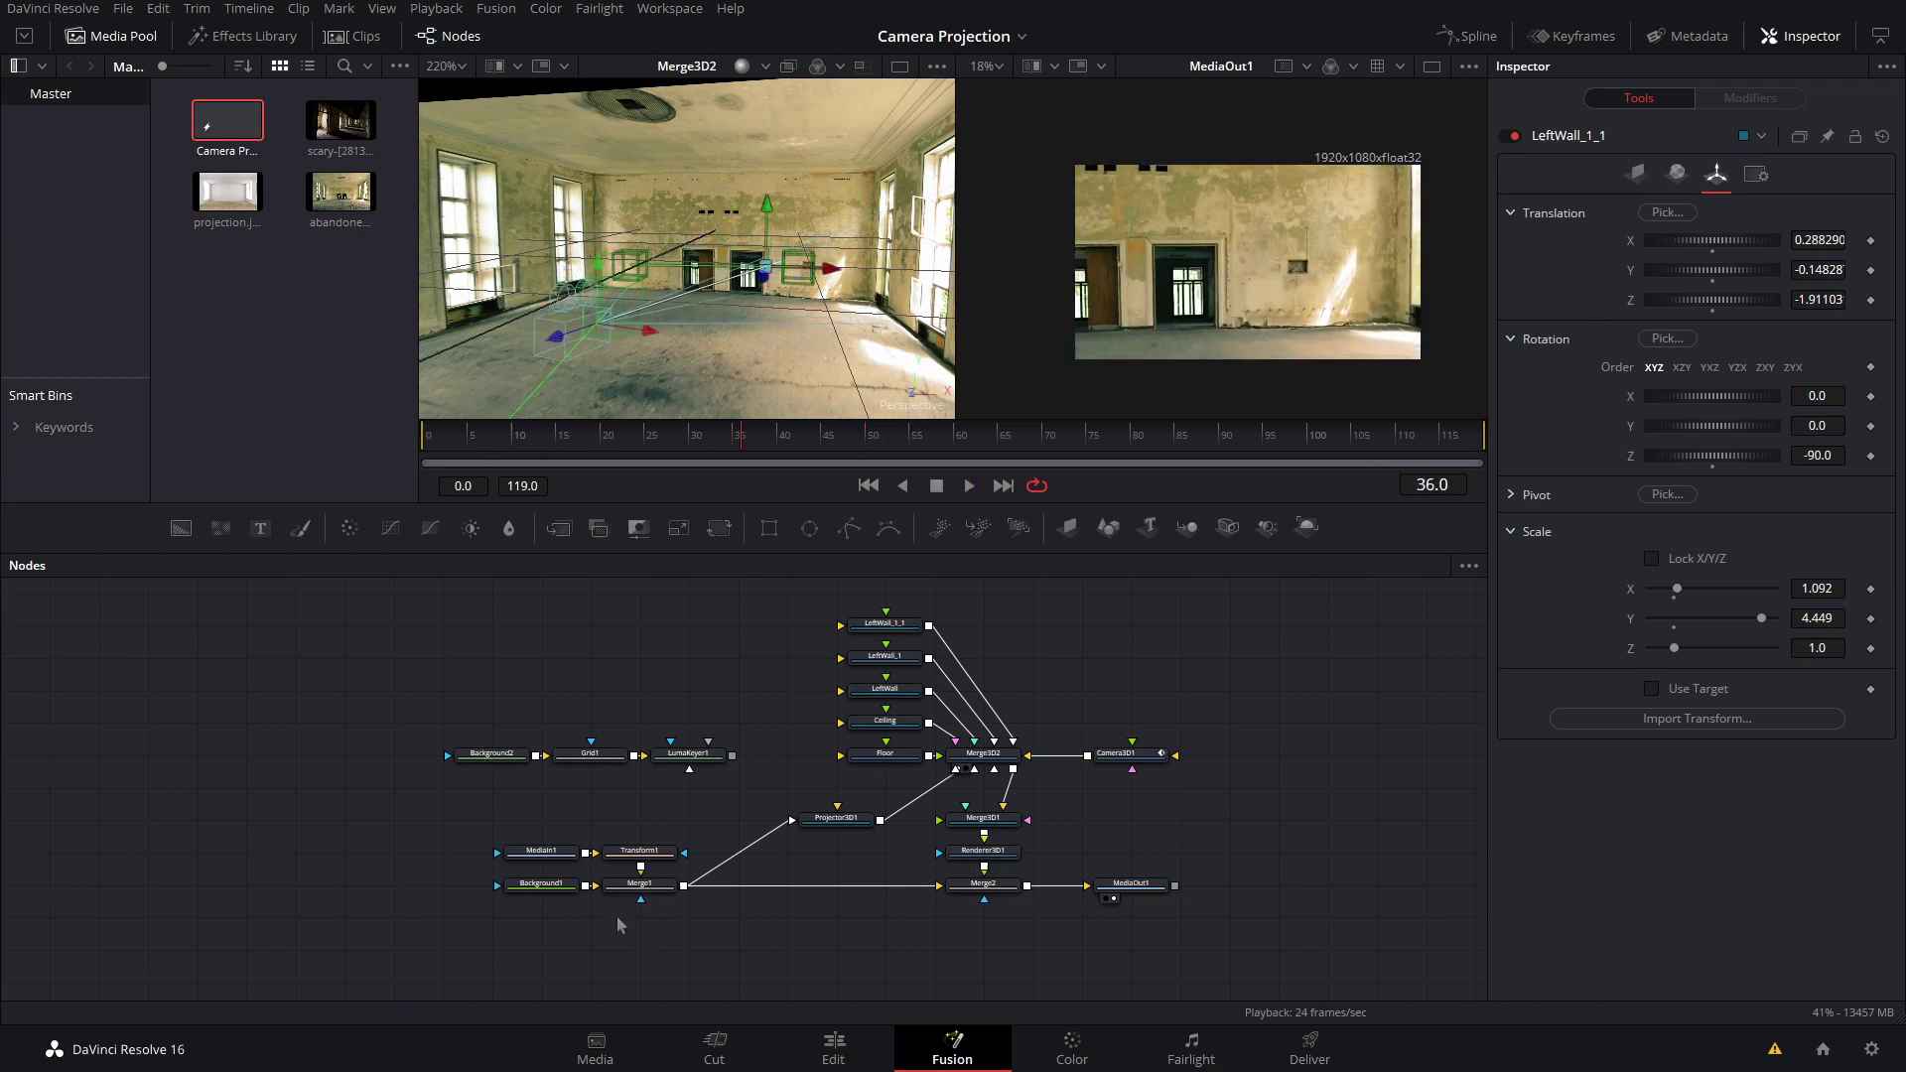
drag(640, 884, 671, 268)
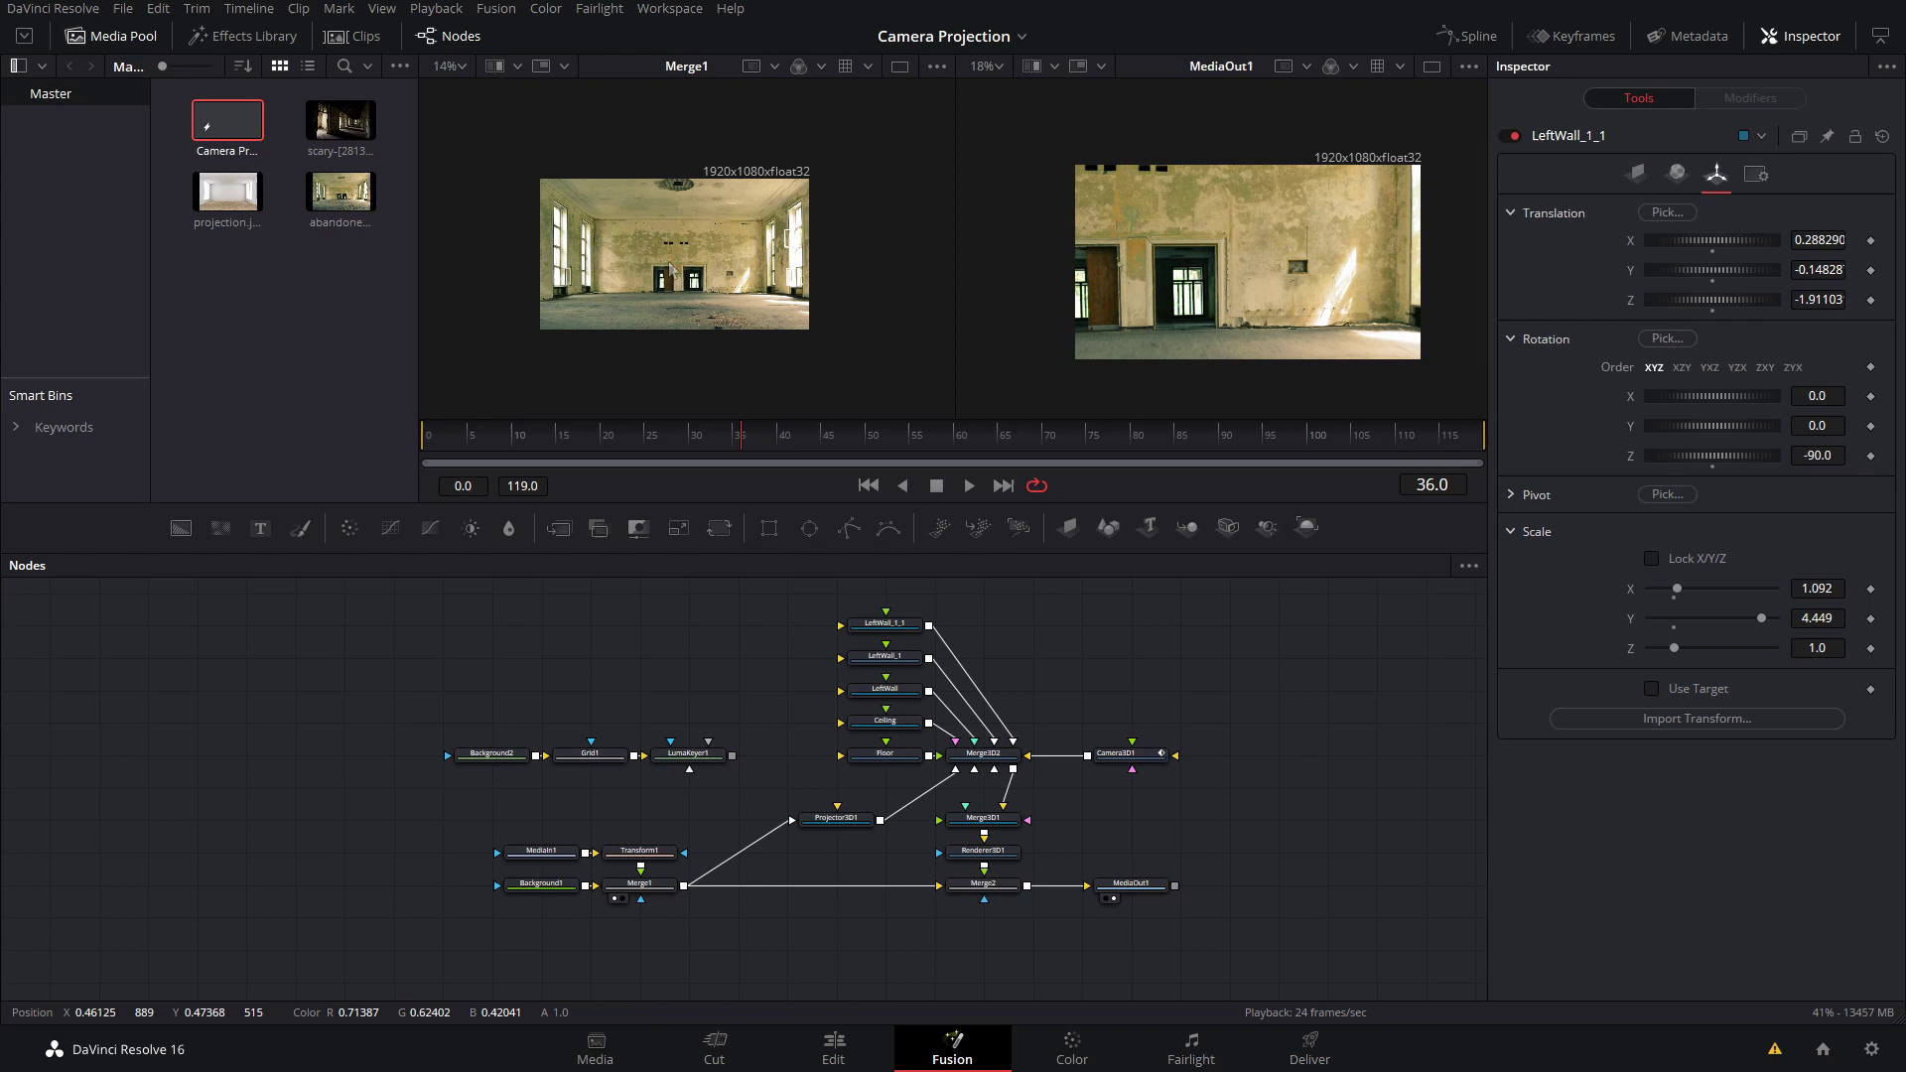
key(ctrl+f)
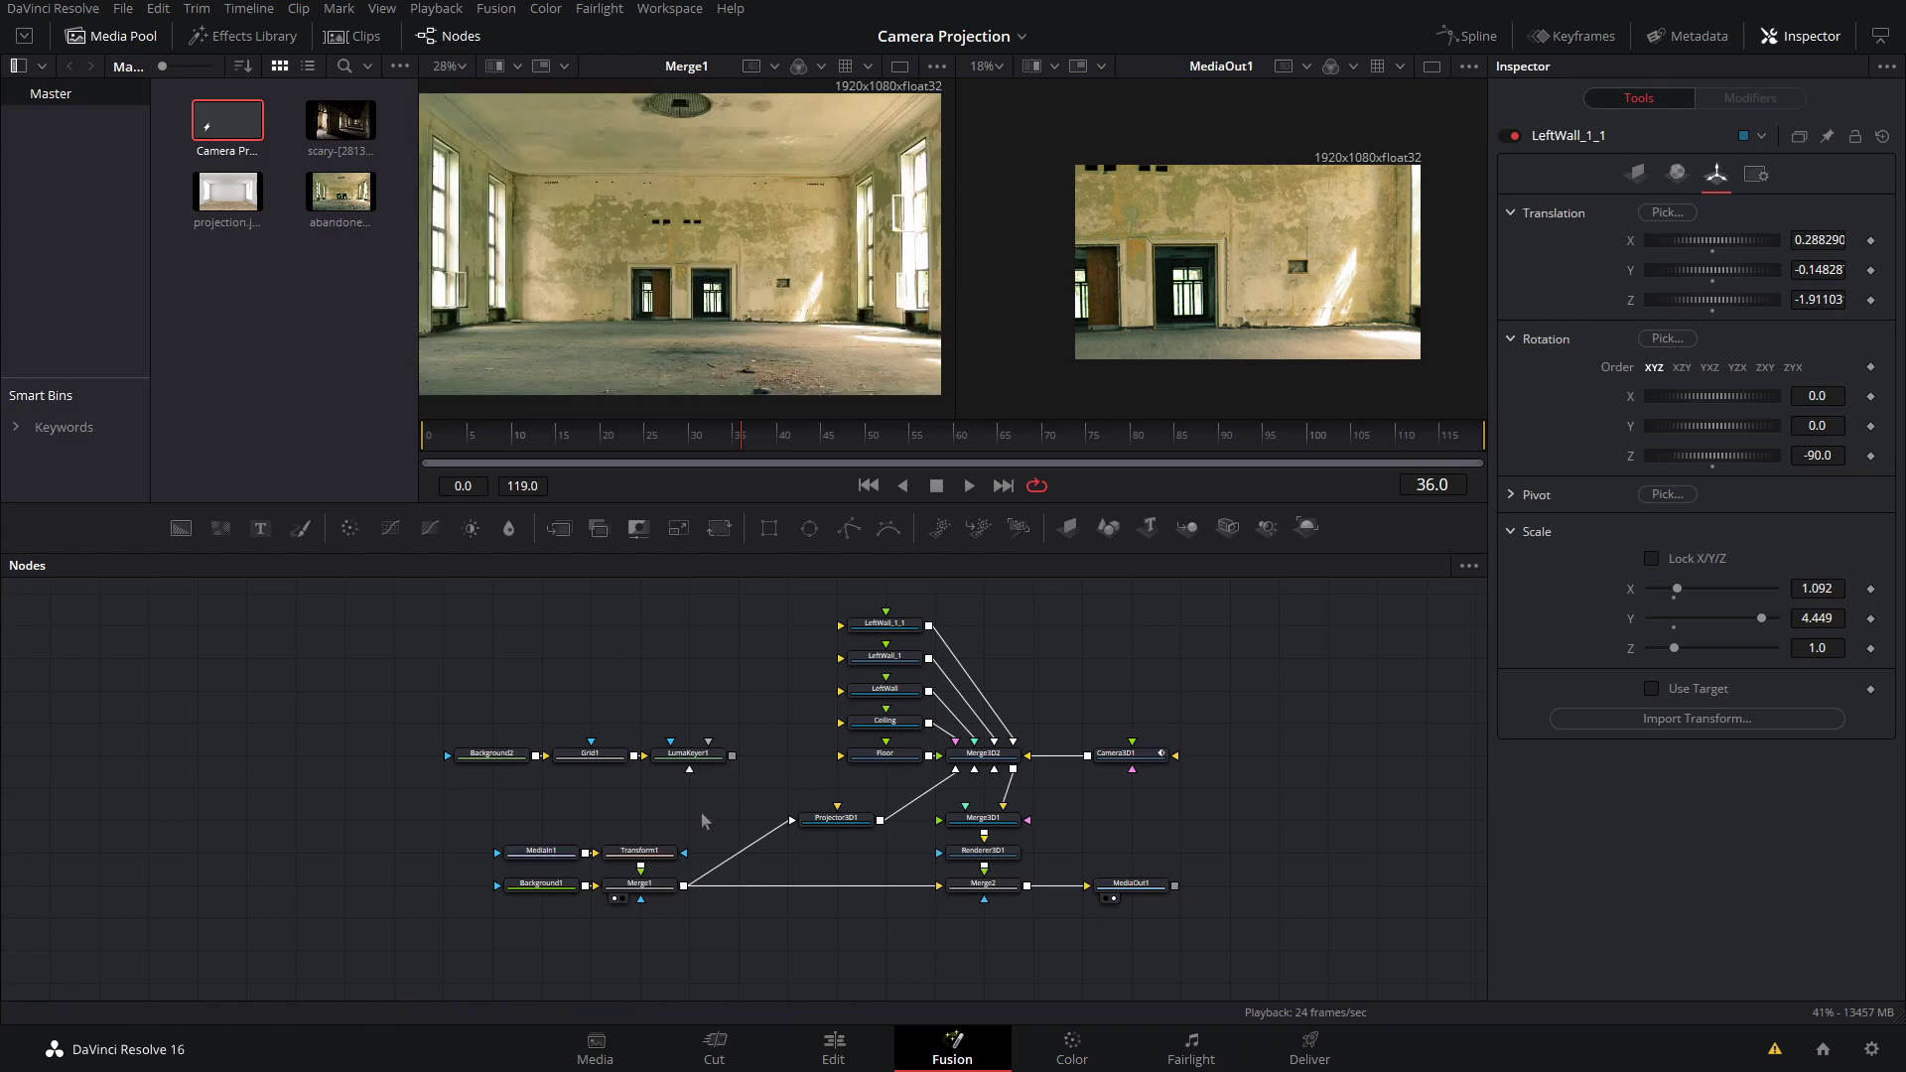
drag(703, 819, 457, 918)
click(739, 854)
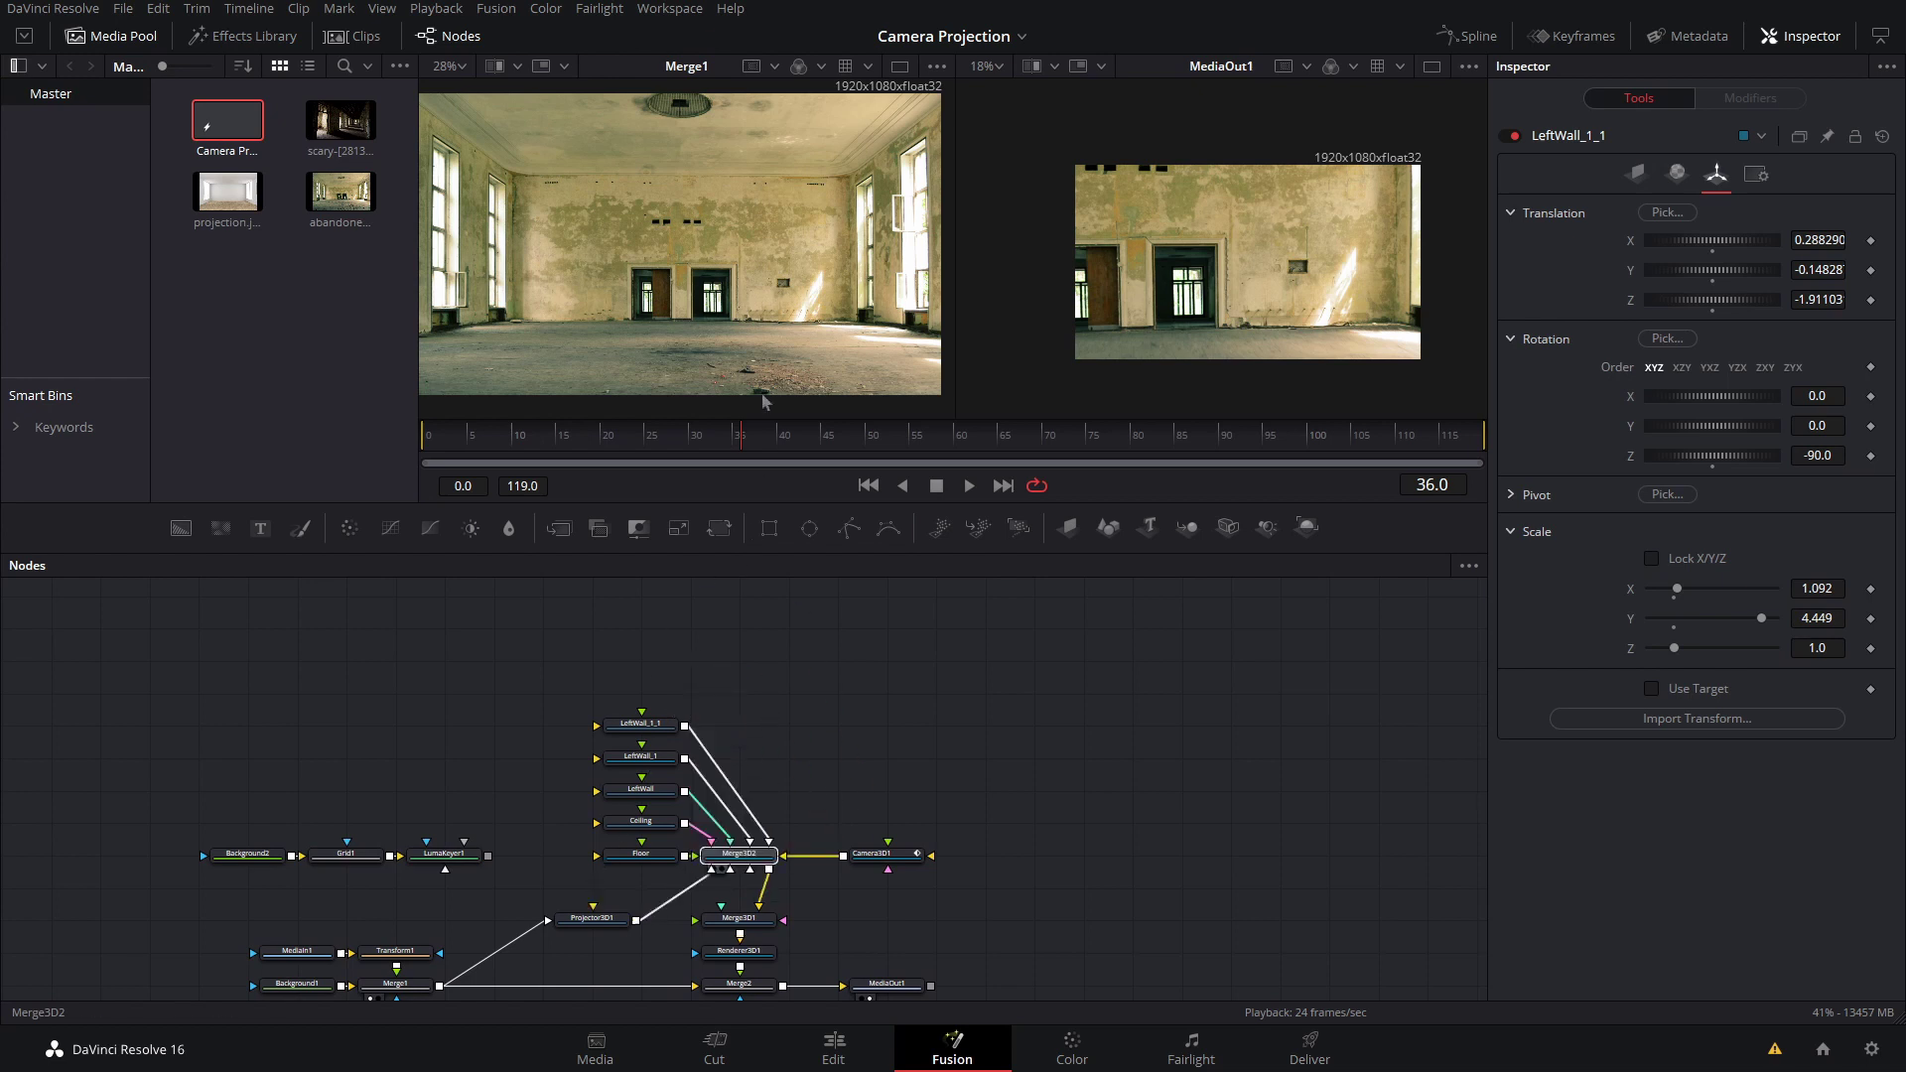
key(1)
mouse_move(707, 366)
mouse_down()
mouse_move(984, 364)
mouse_move(459, 356)
mouse_move(718, 300)
mouse_up()
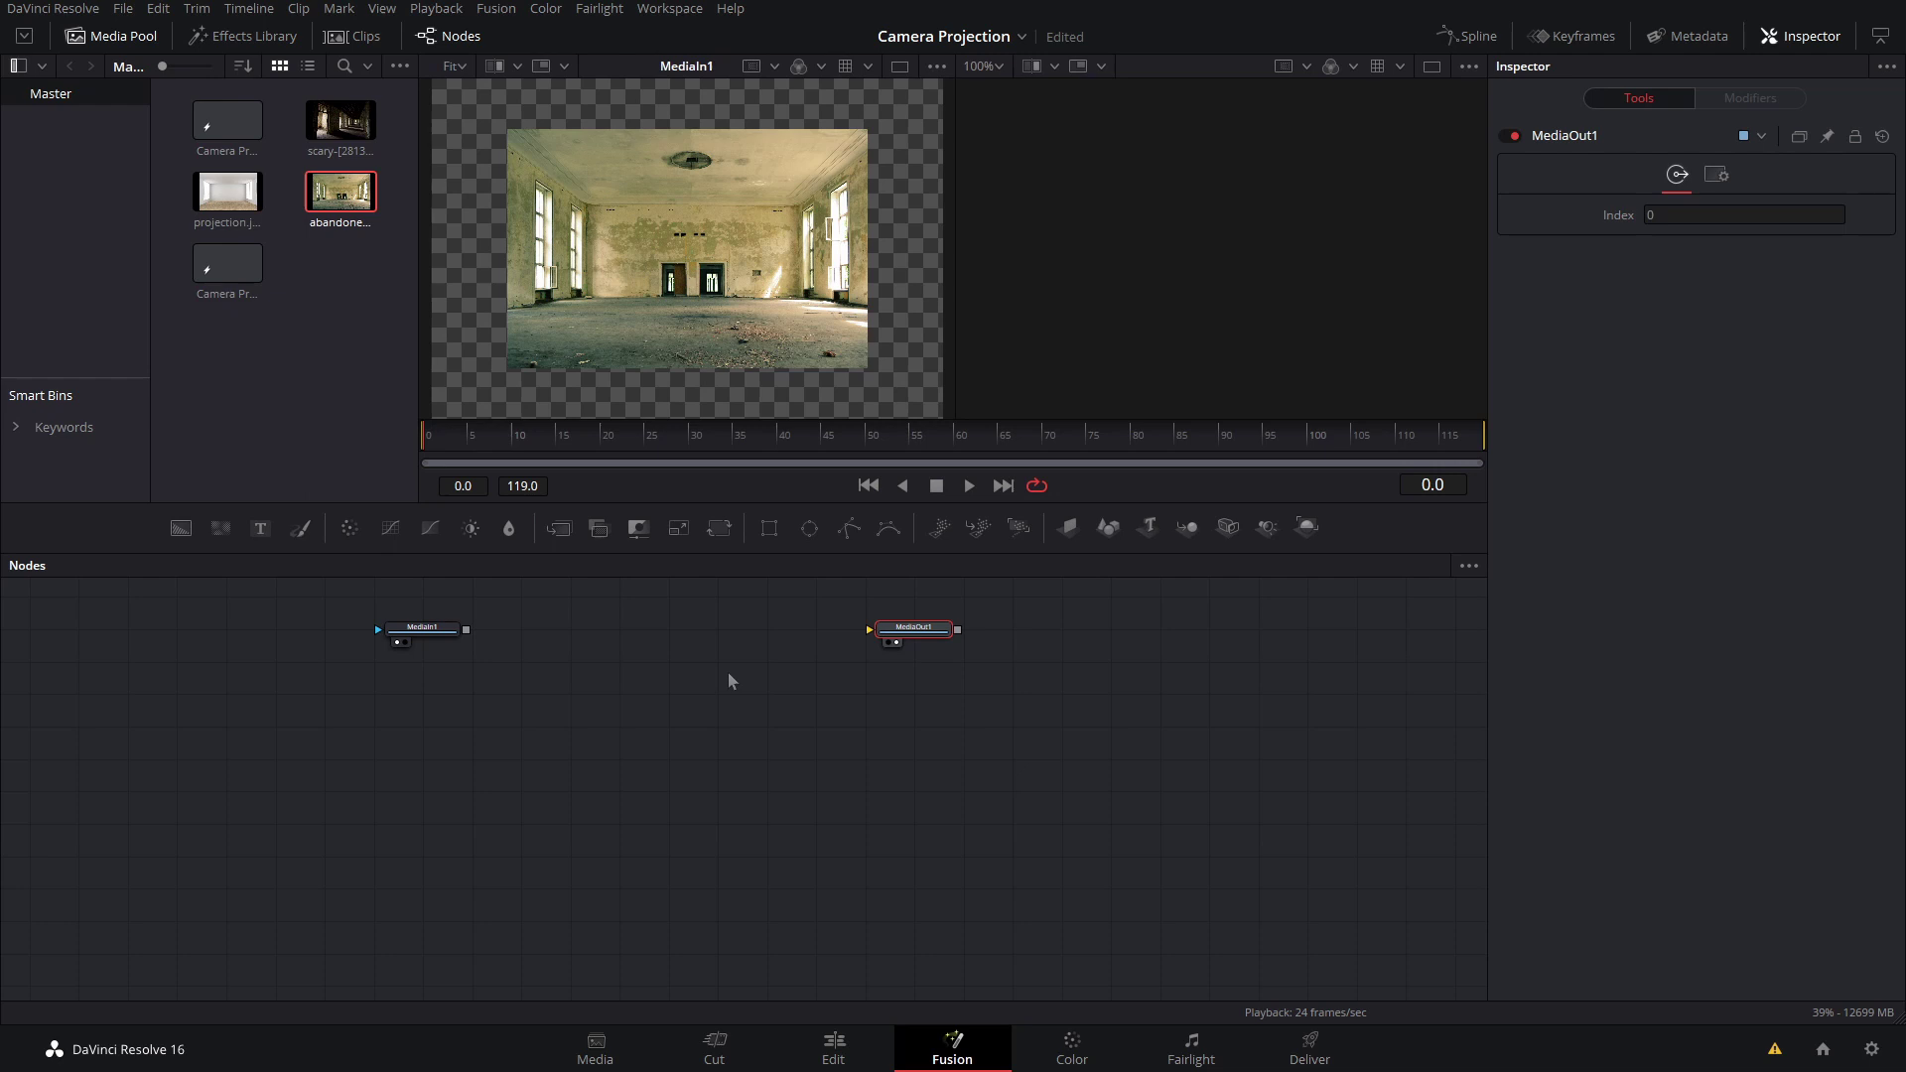
scroll(729, 671, up, 2)
scroll(698, 171, up, 1)
scroll(698, 172, right, 1)
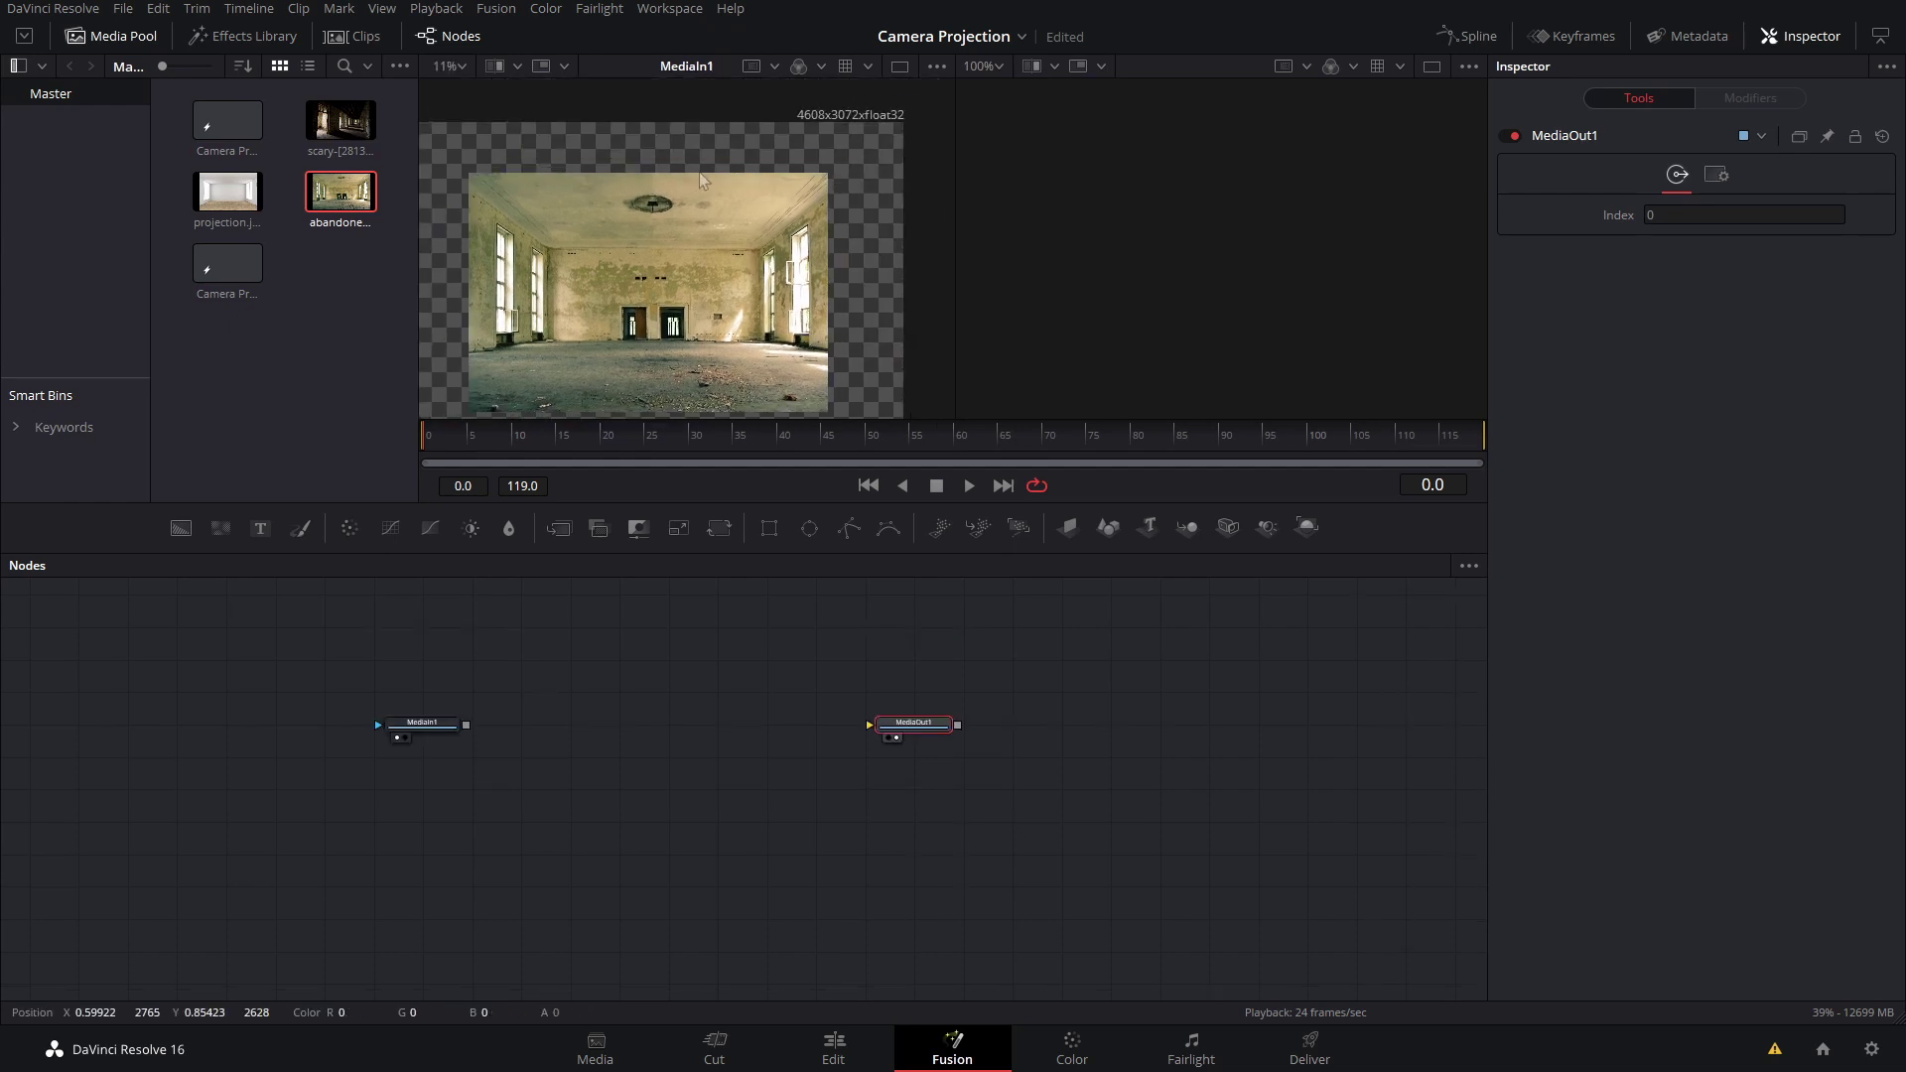
scroll(830, 156, down, 2)
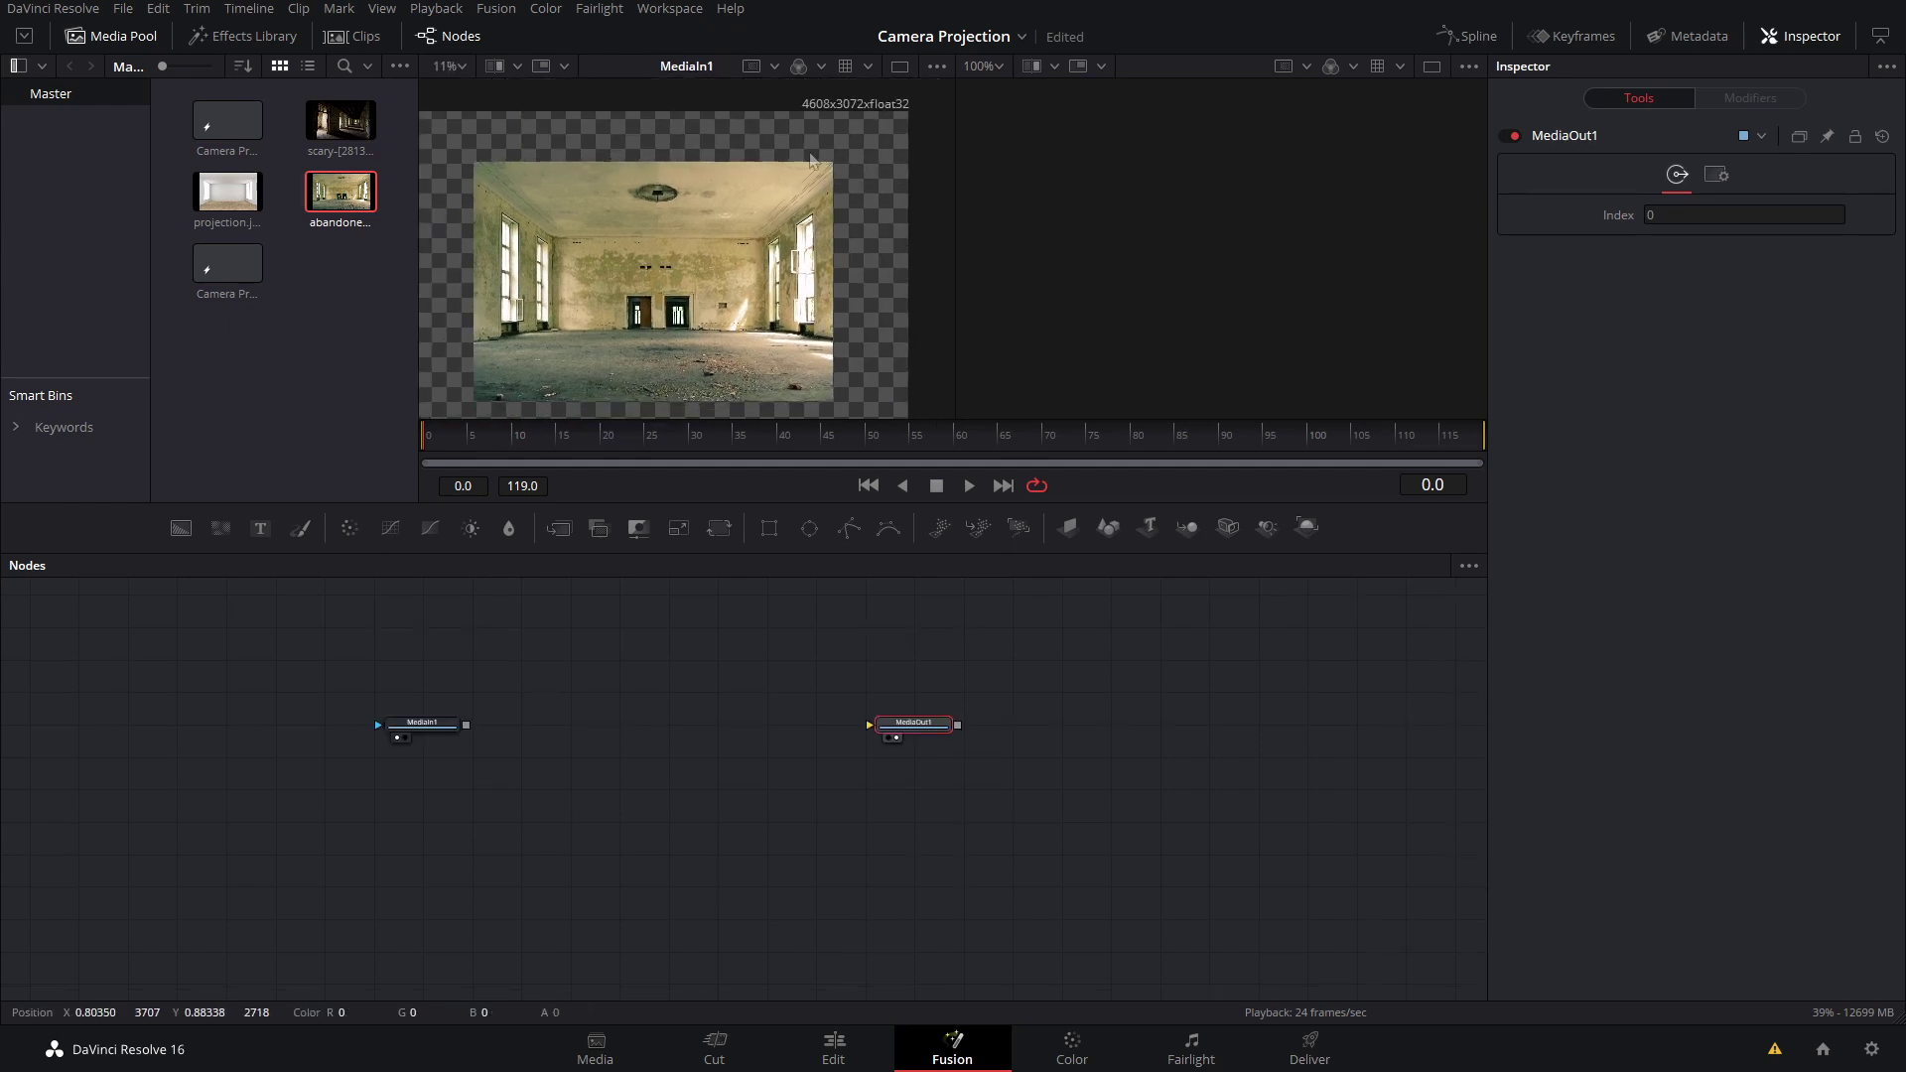
mouse_move(873, 133)
mouse_down()
mouse_move(528, 145)
mouse_move(870, 135)
mouse_up()
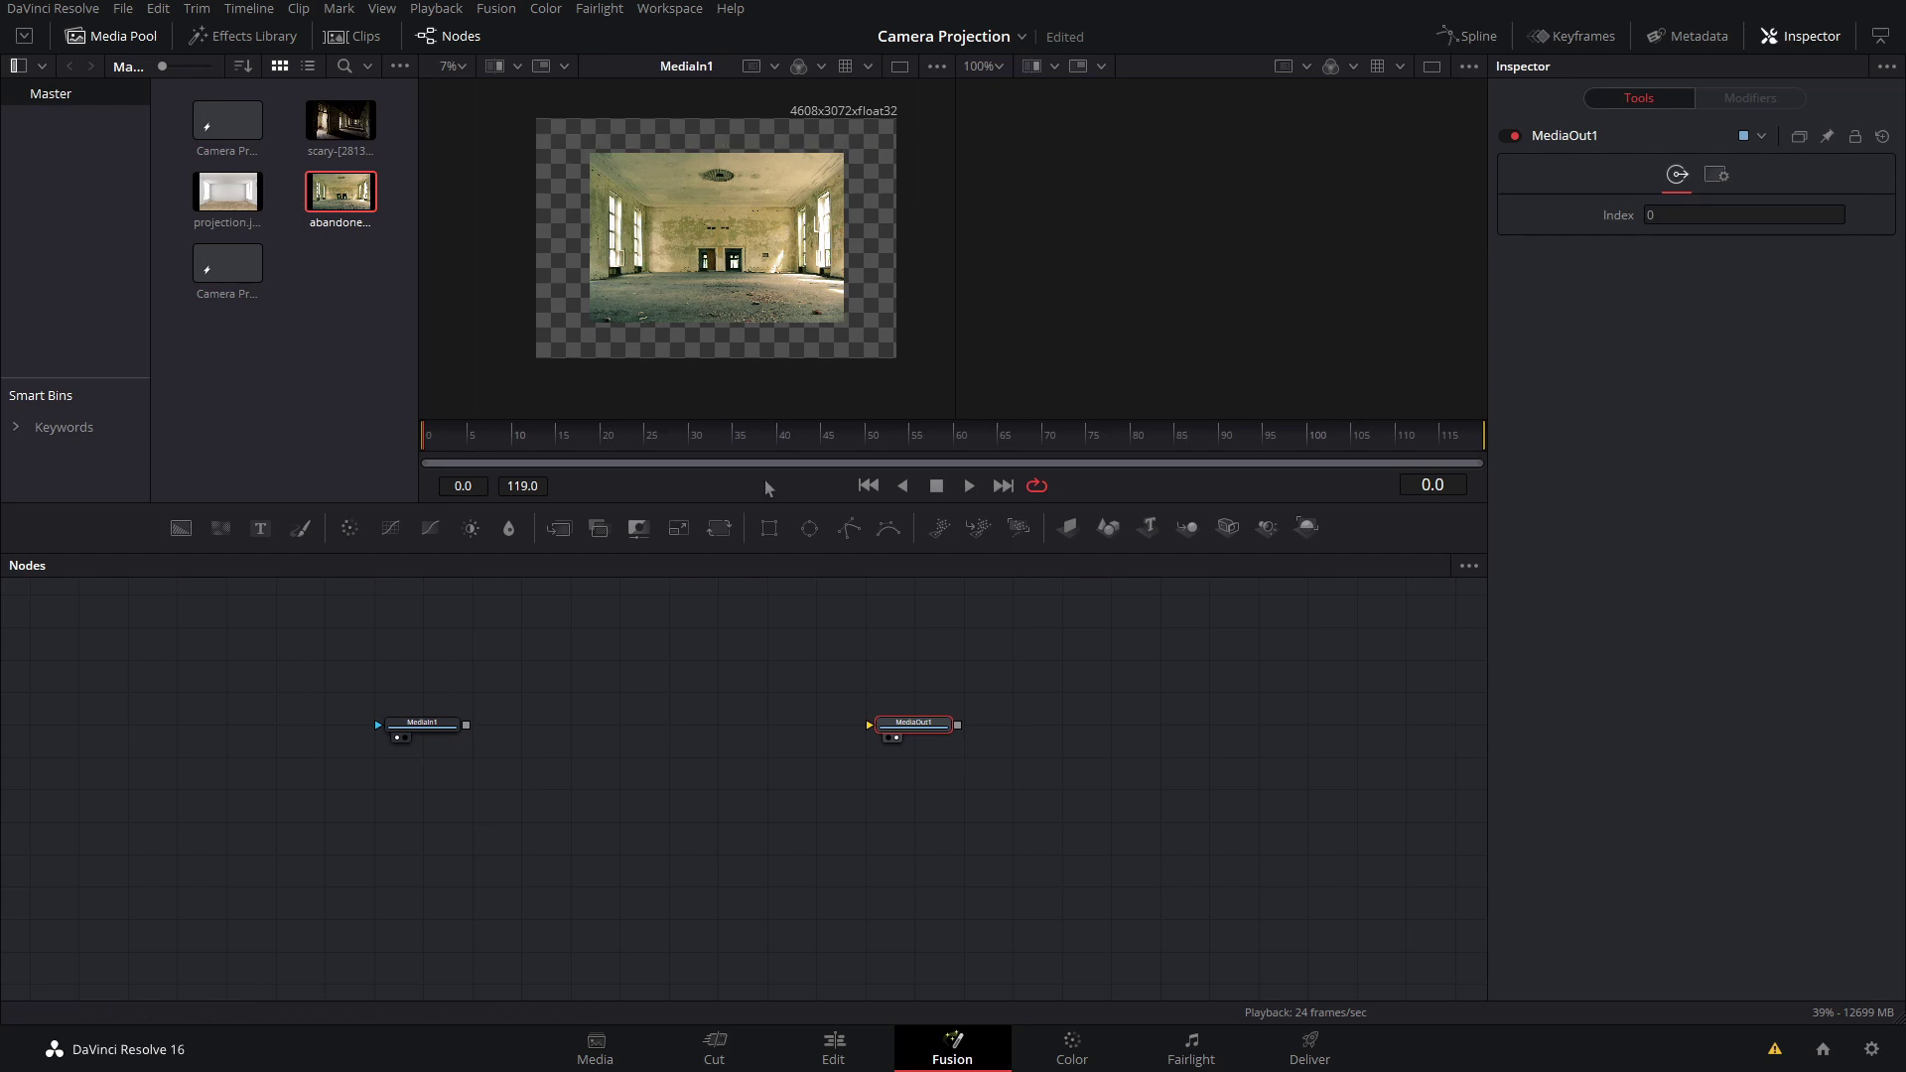
drag(422, 723, 373, 724)
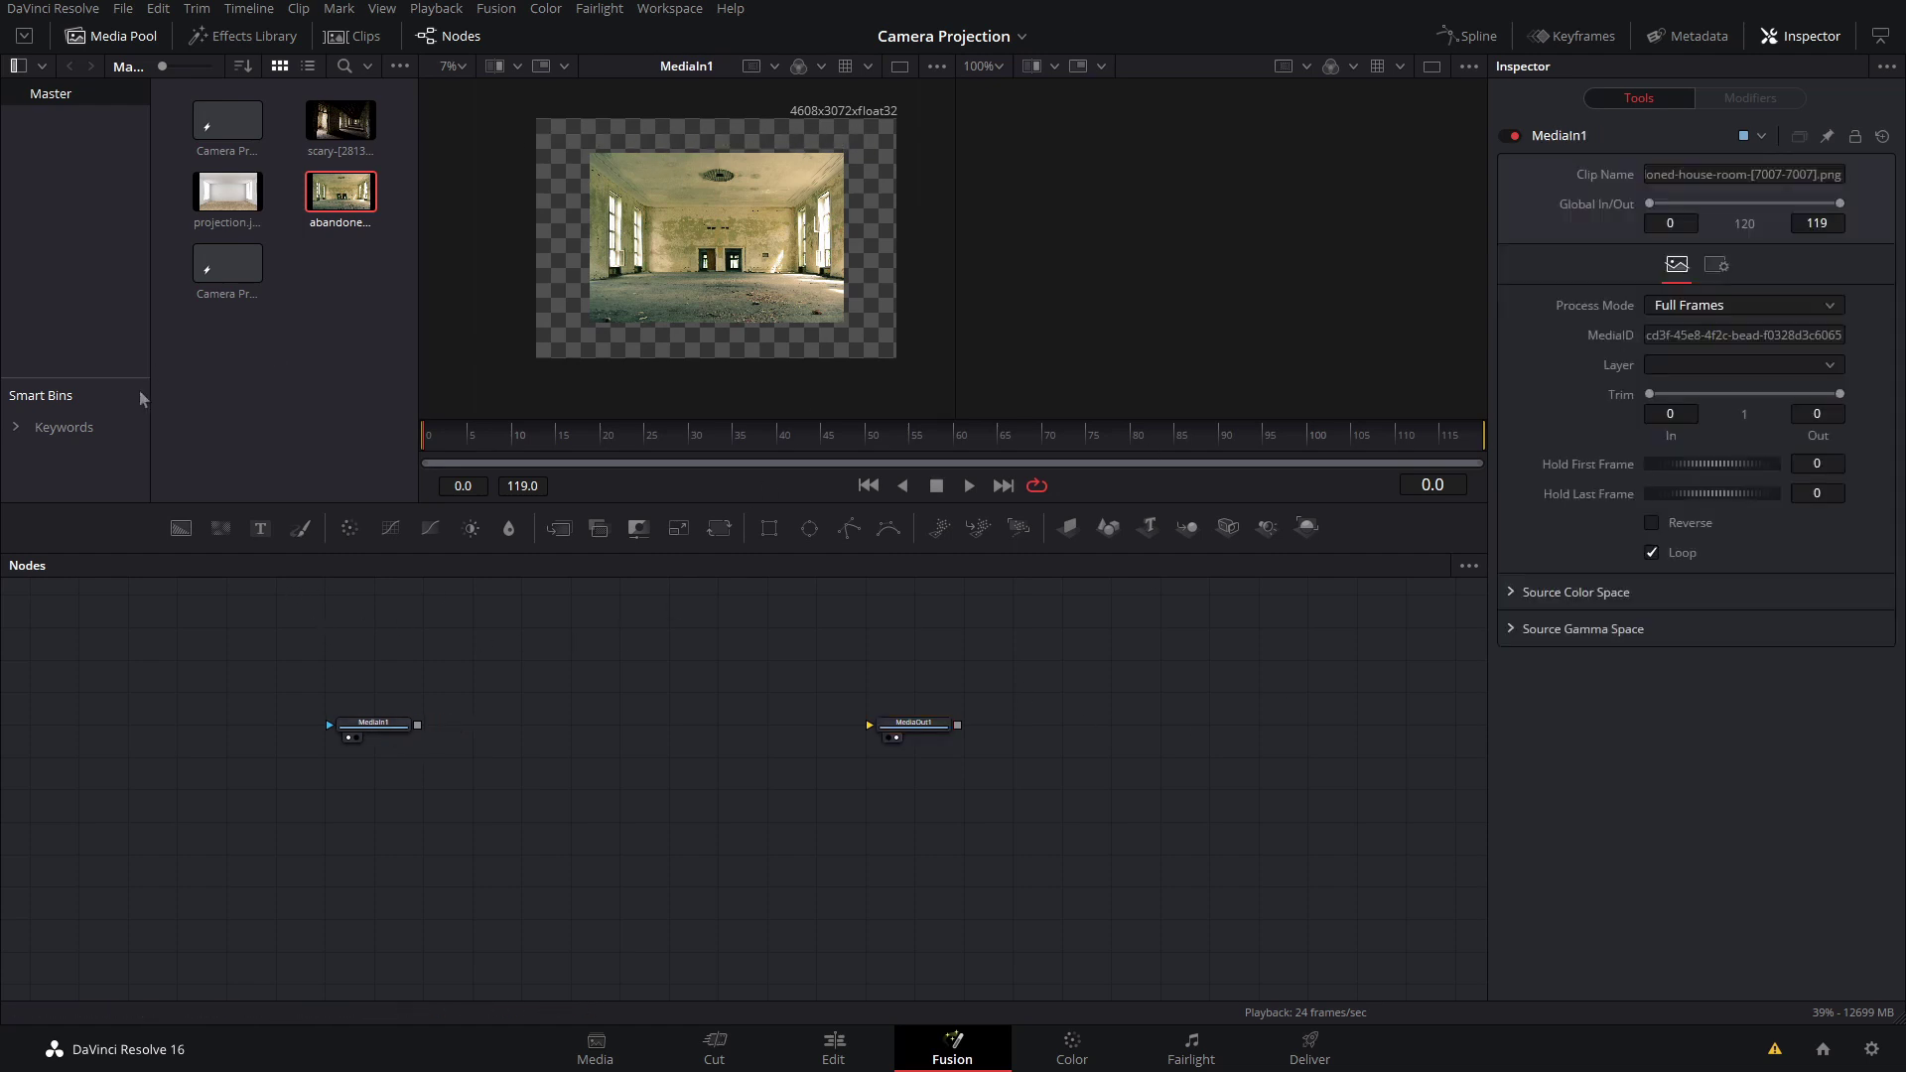
Step: Add Background1 and merge the room photo over it in Merge1
drag(203, 546, 391, 790)
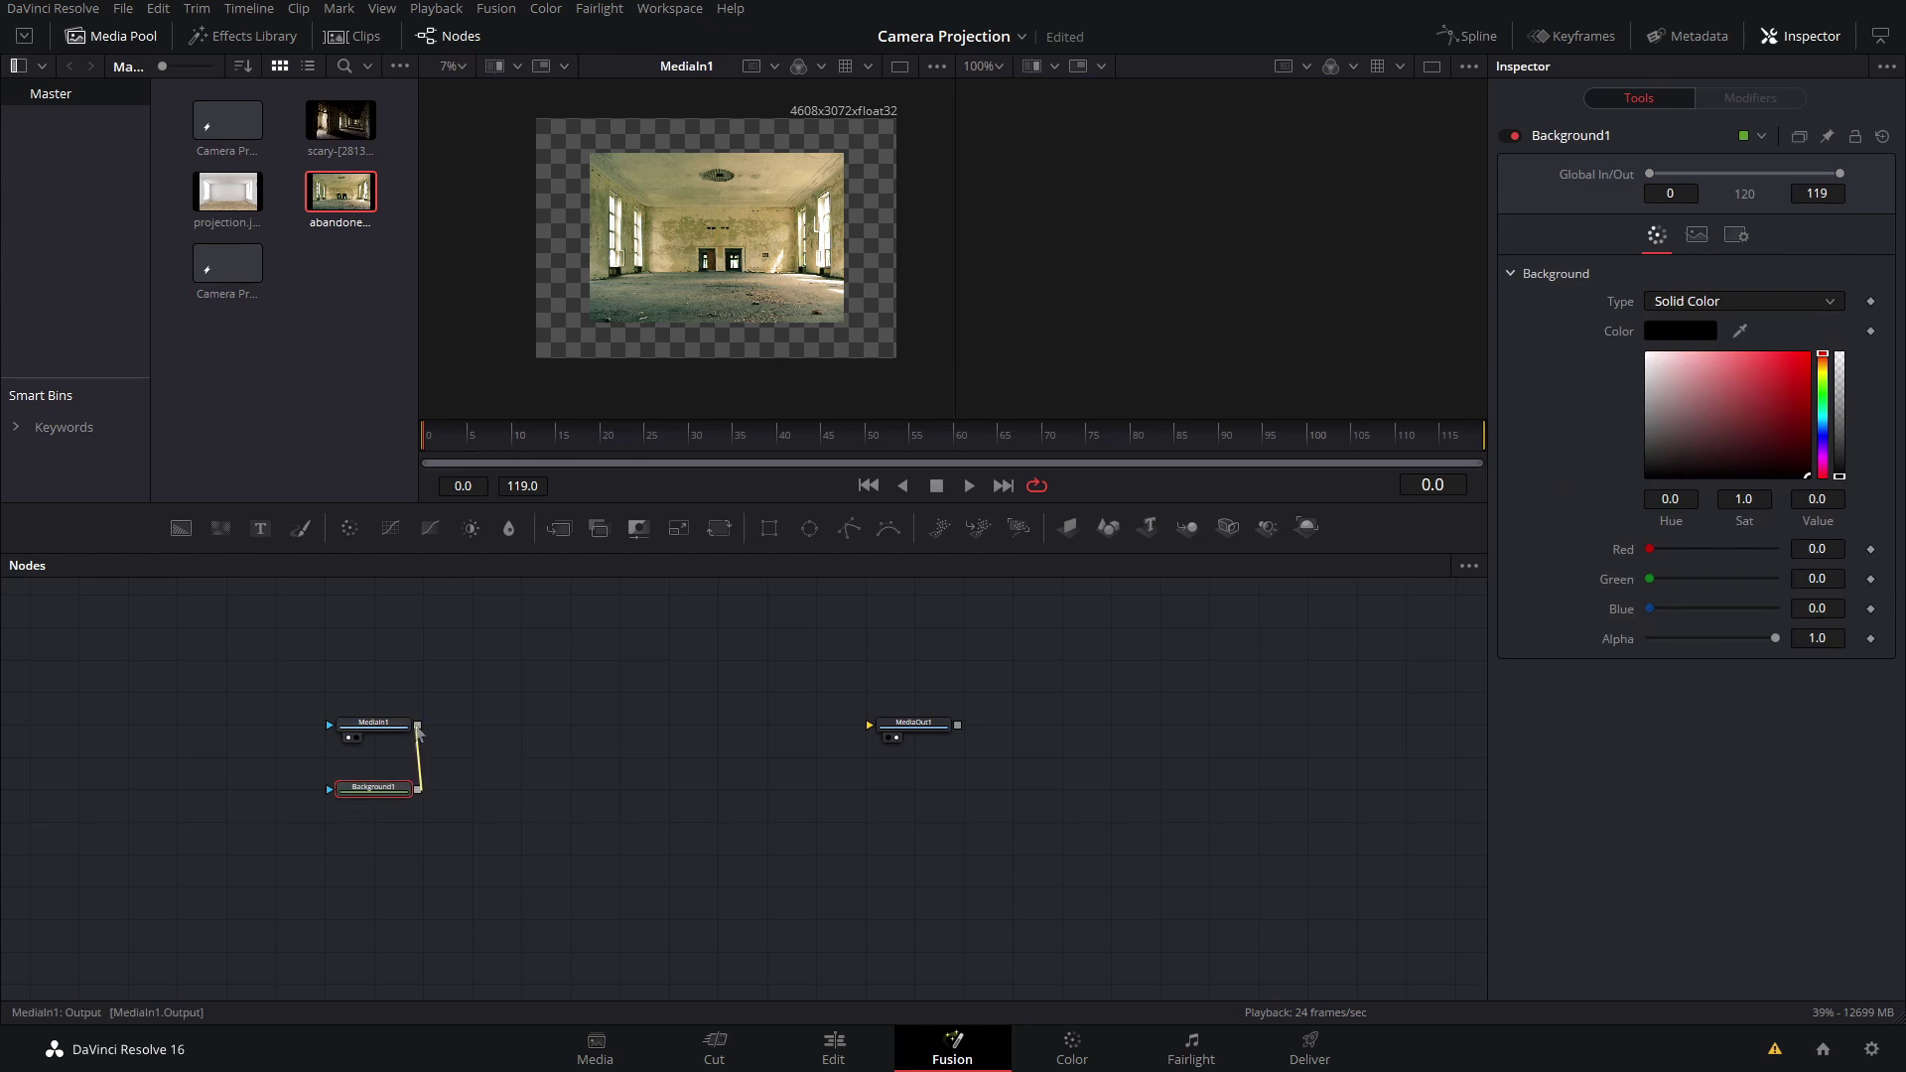
drag(417, 725, 419, 788)
click(402, 790)
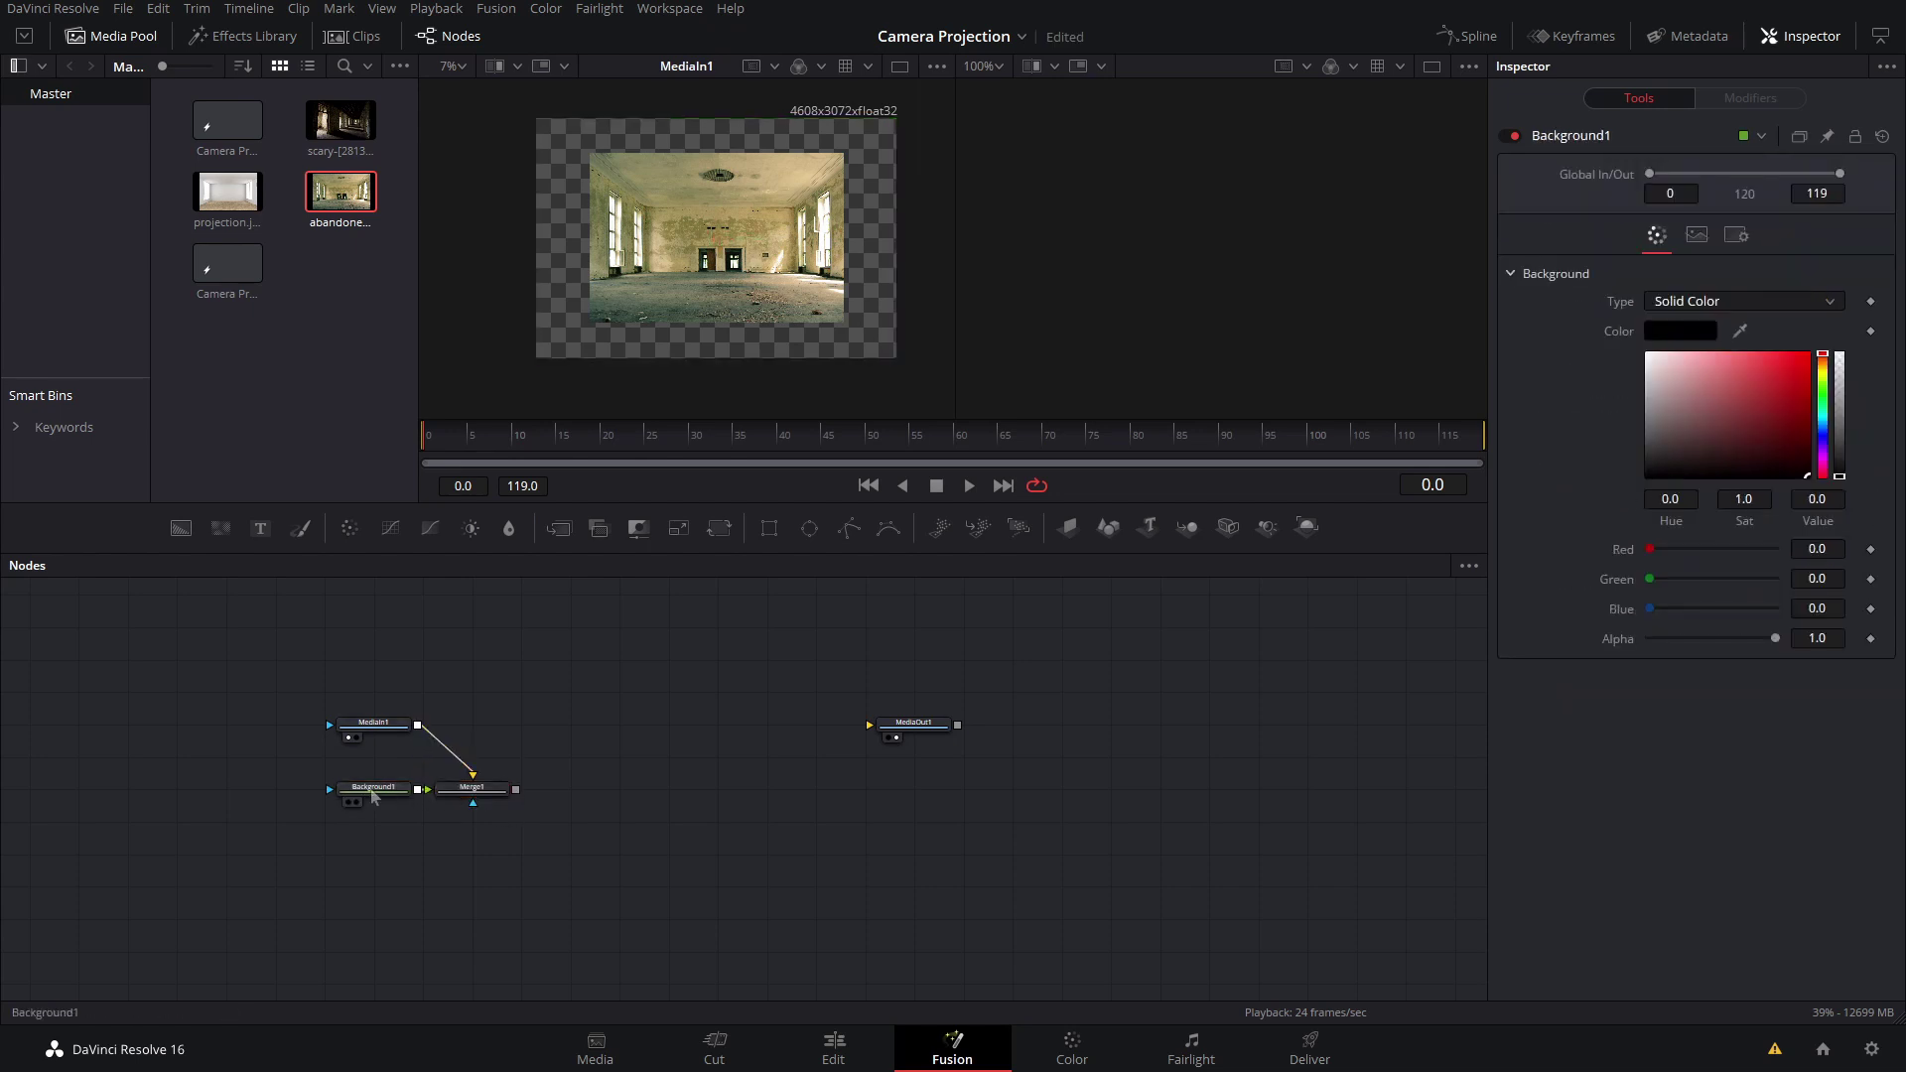
click(489, 794)
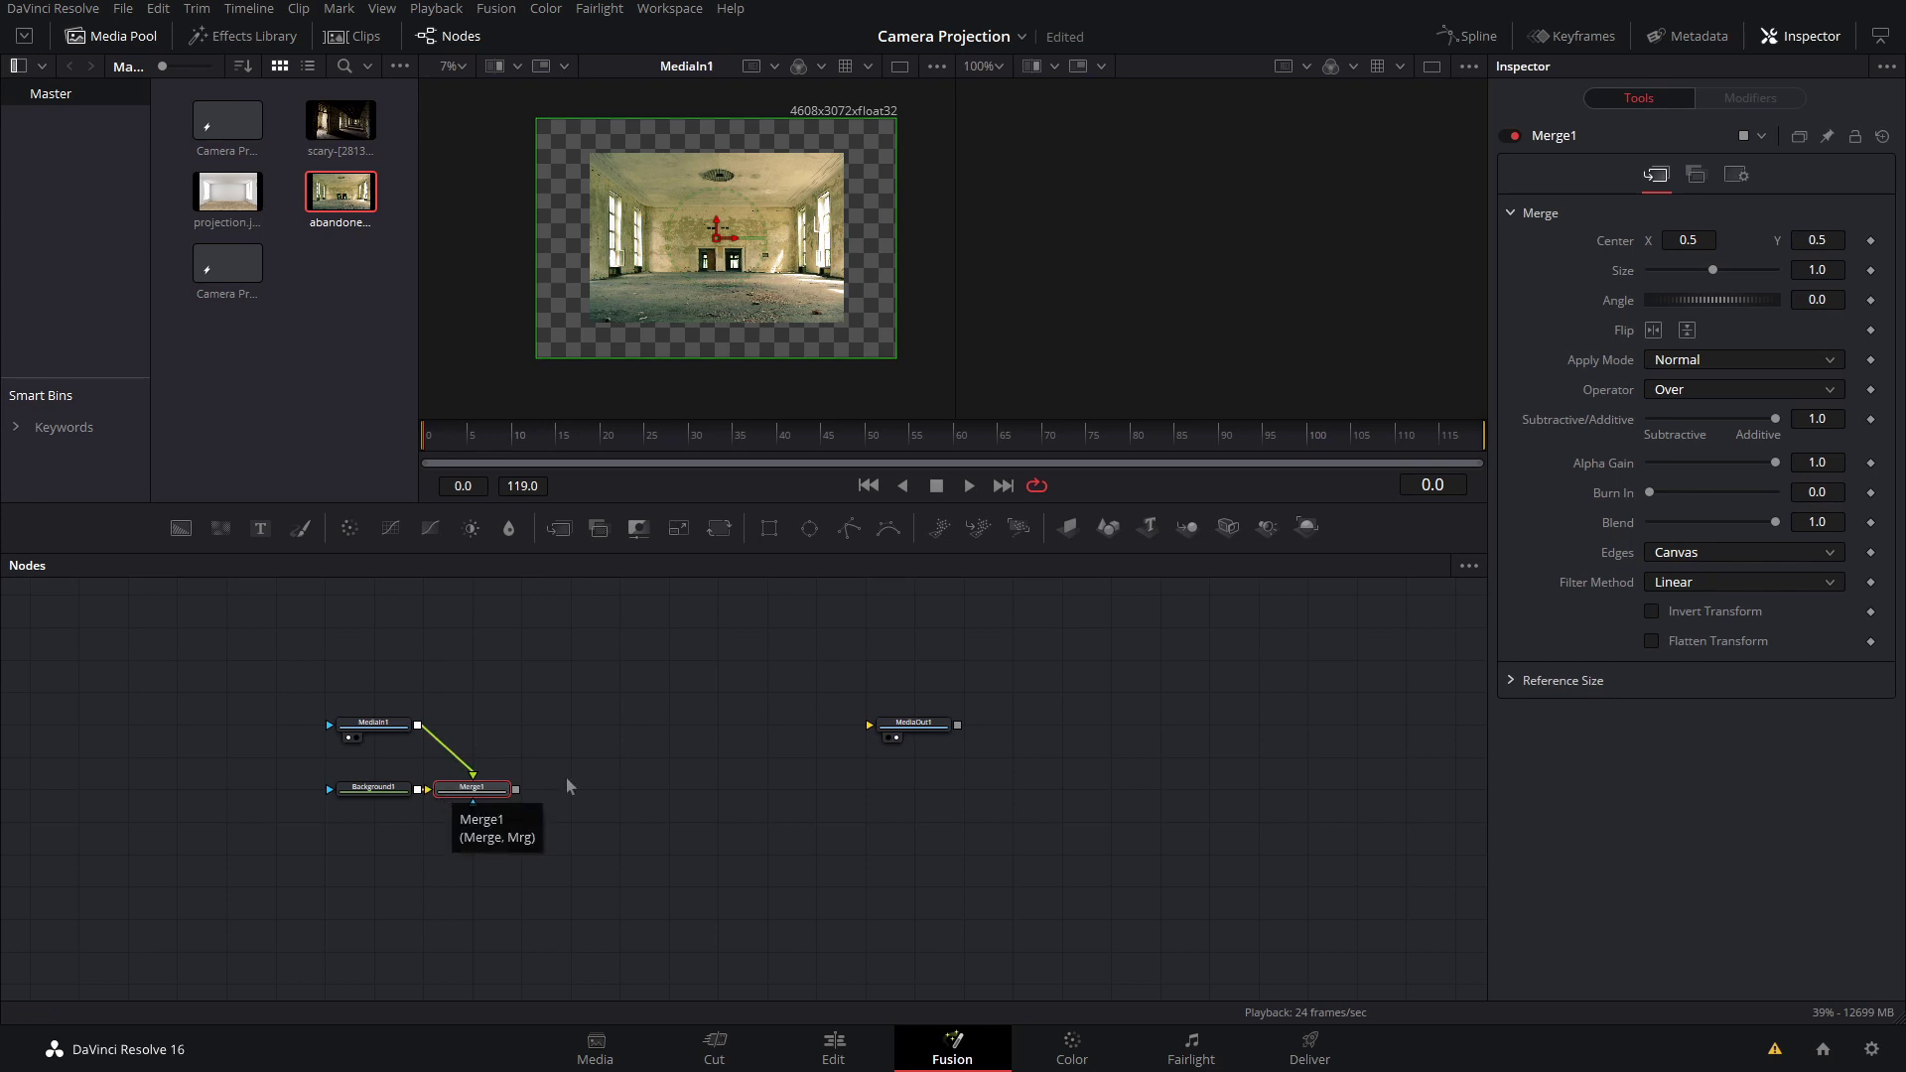
click(543, 741)
click(445, 801)
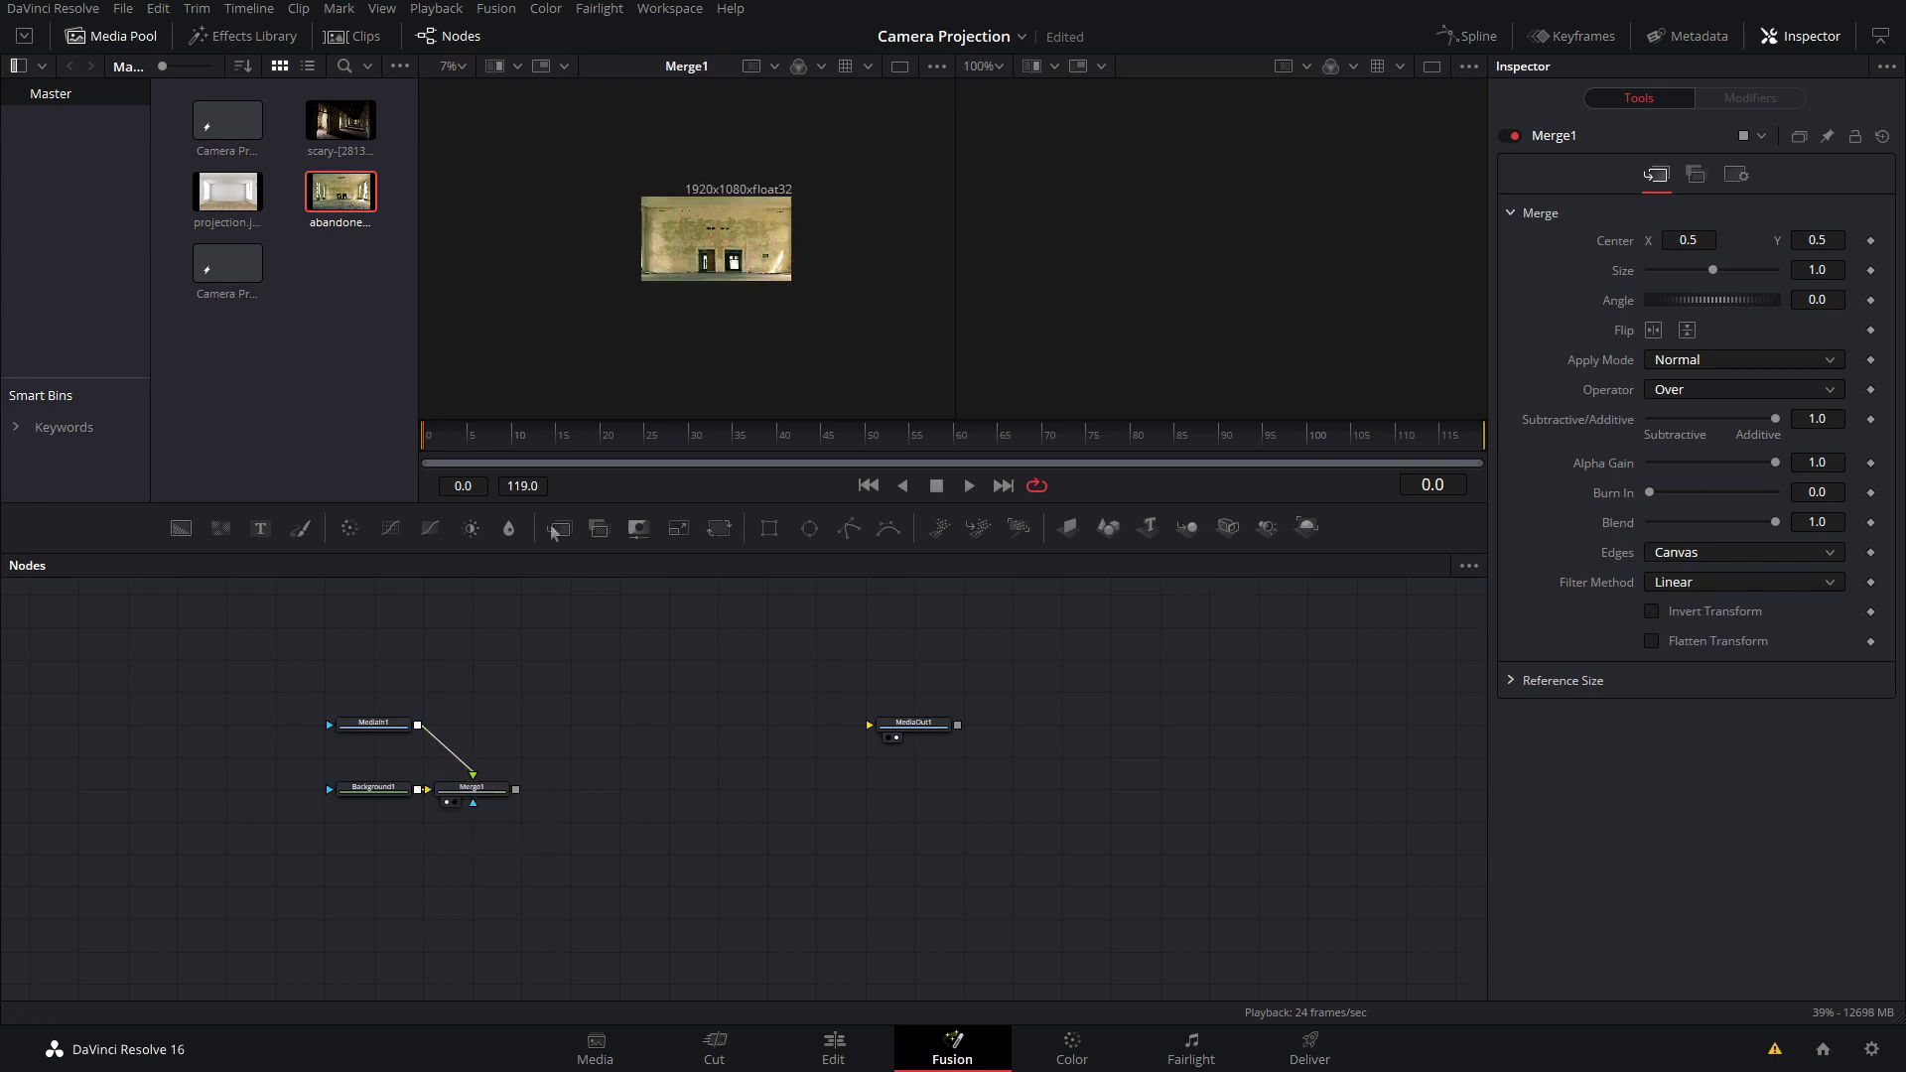
Step: Untick Auto Resolution on Background1, set its width to 3161, and go to the calculator
click(391, 788)
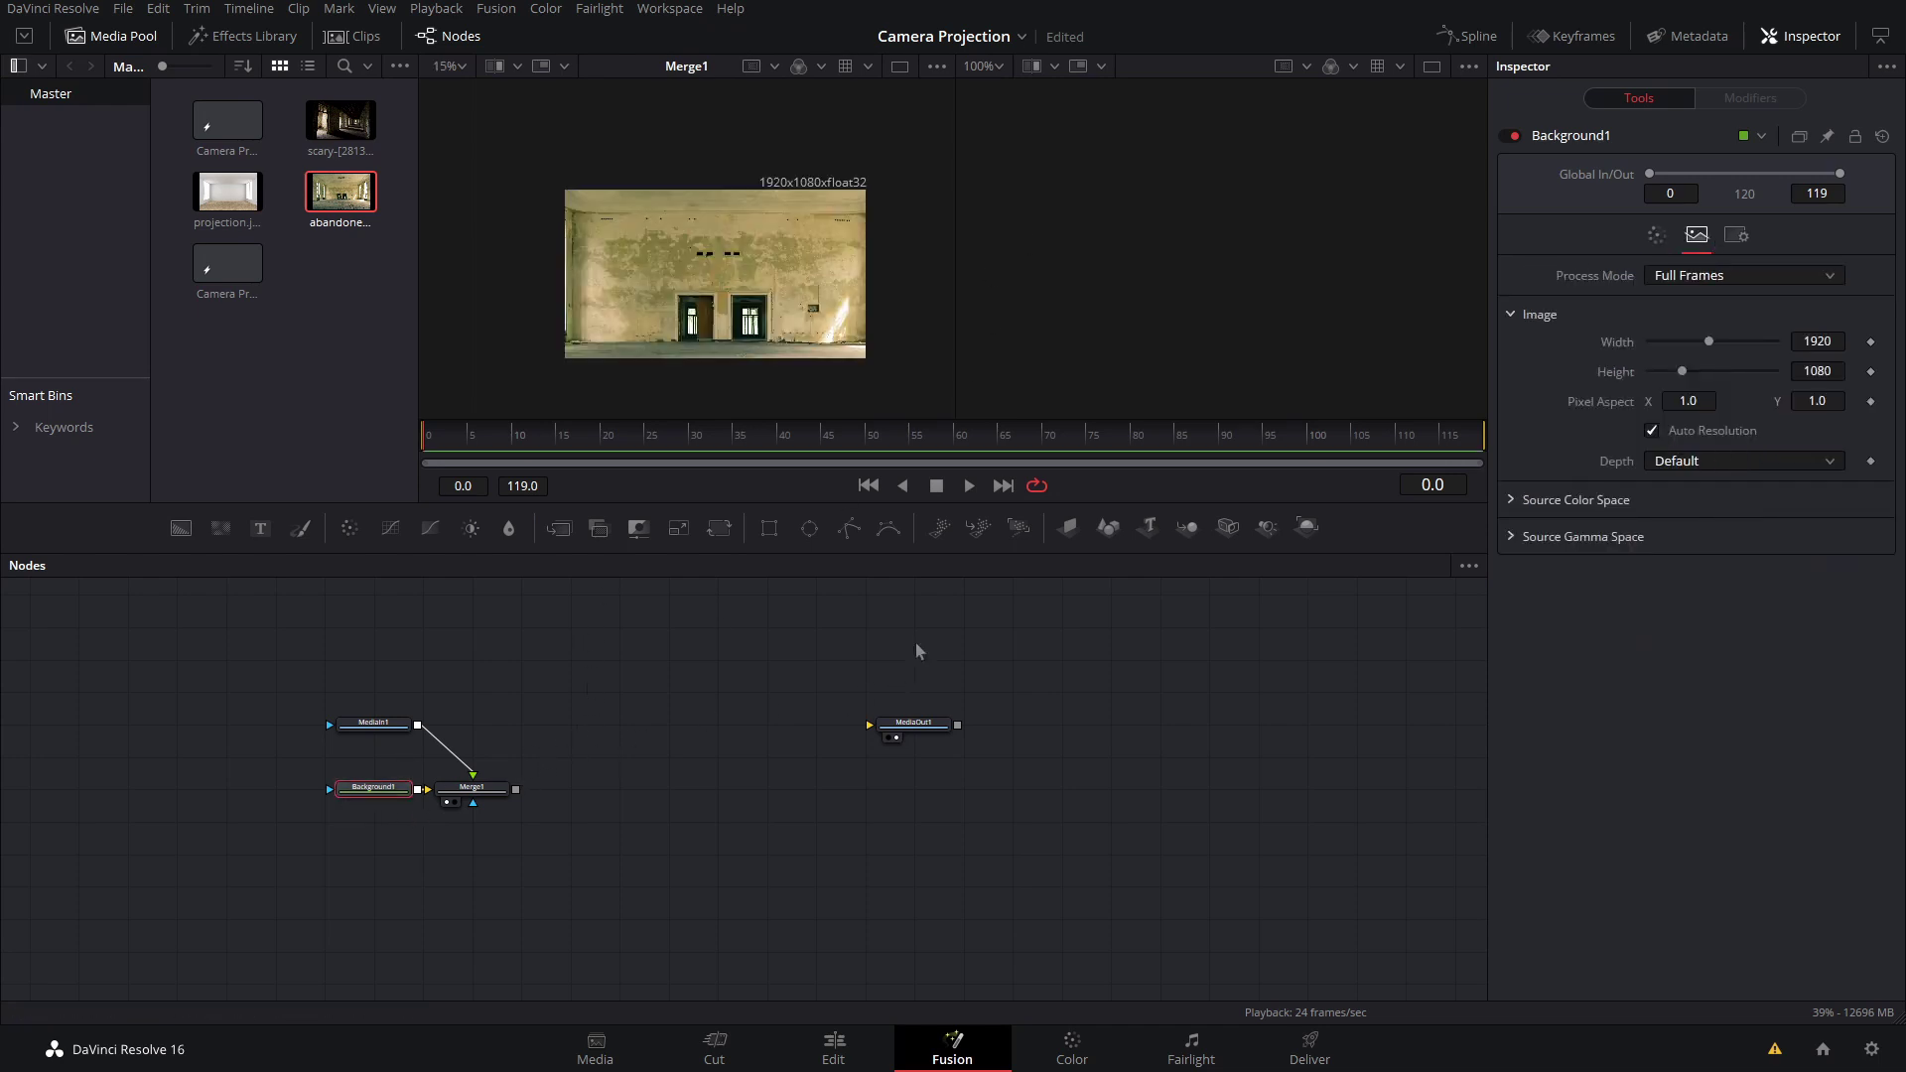
click(1670, 432)
drag(1712, 344, 1753, 362)
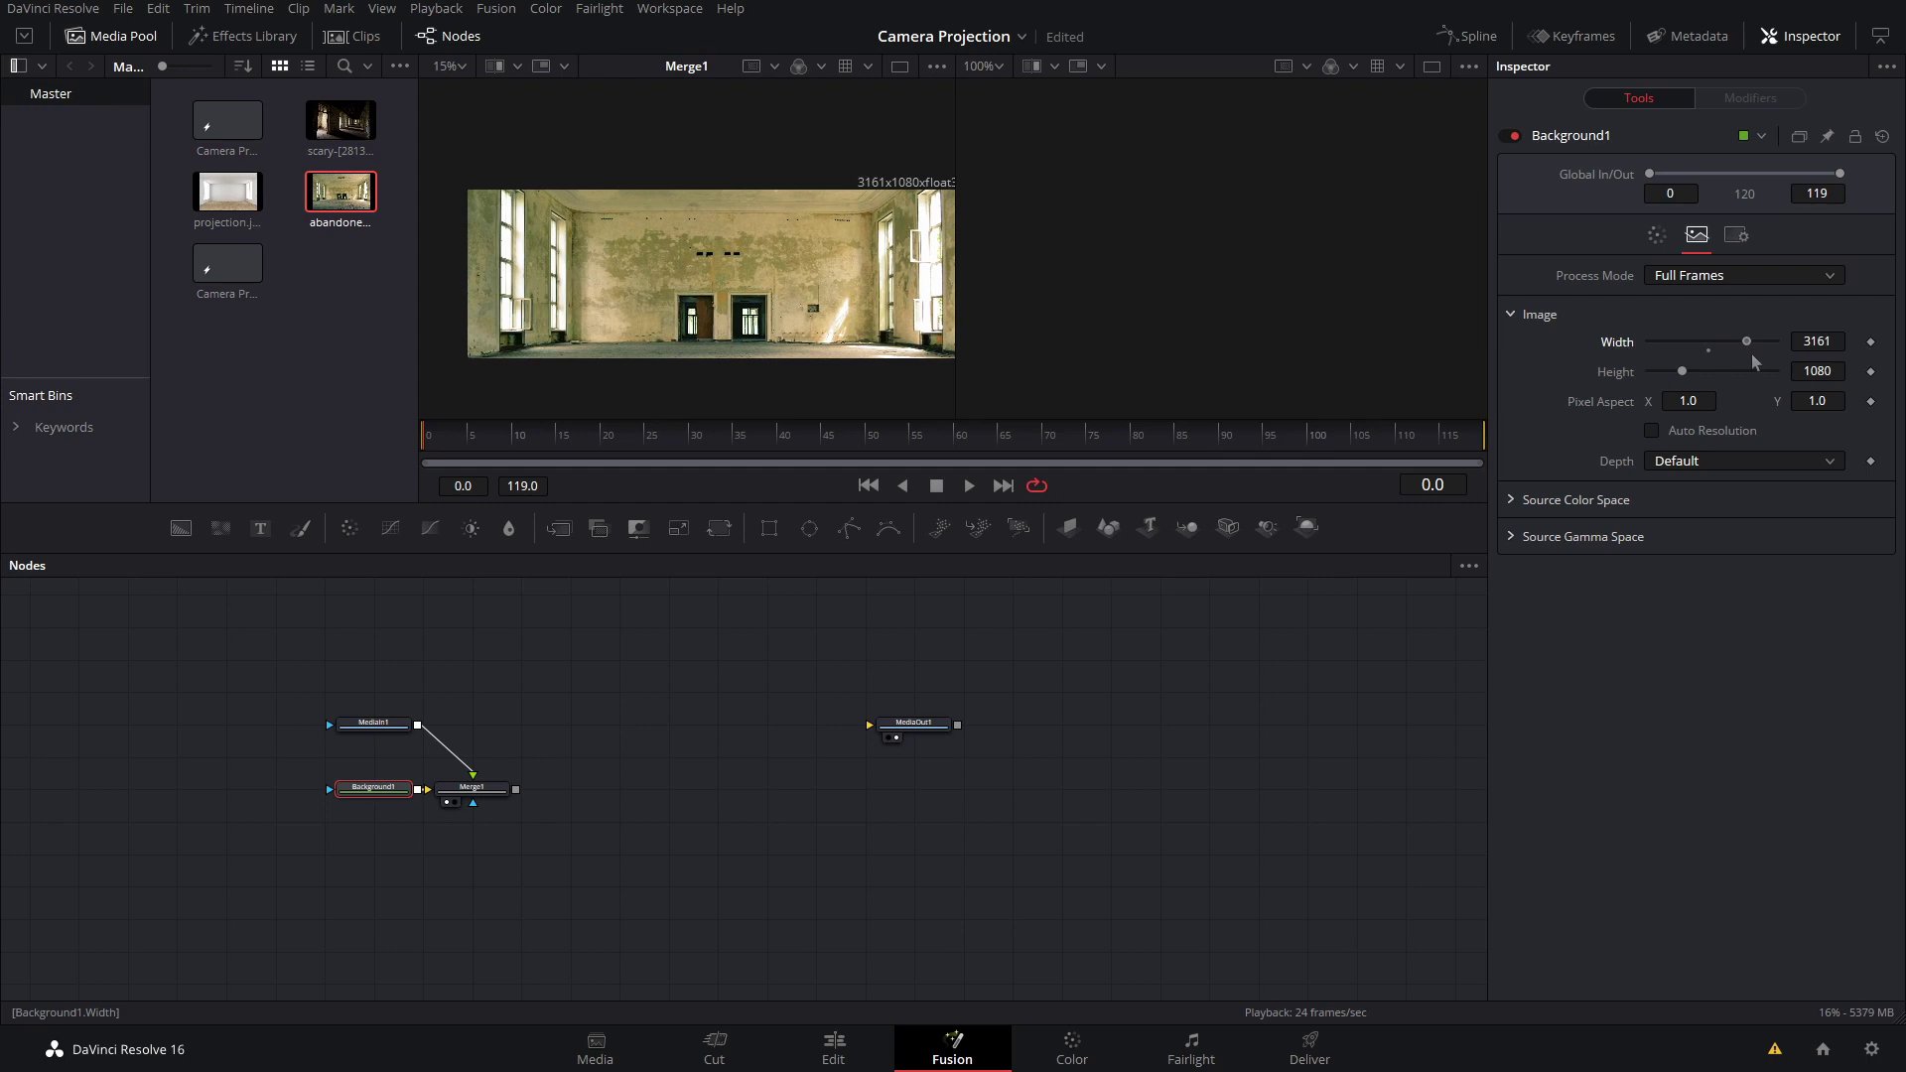
click(1815, 346)
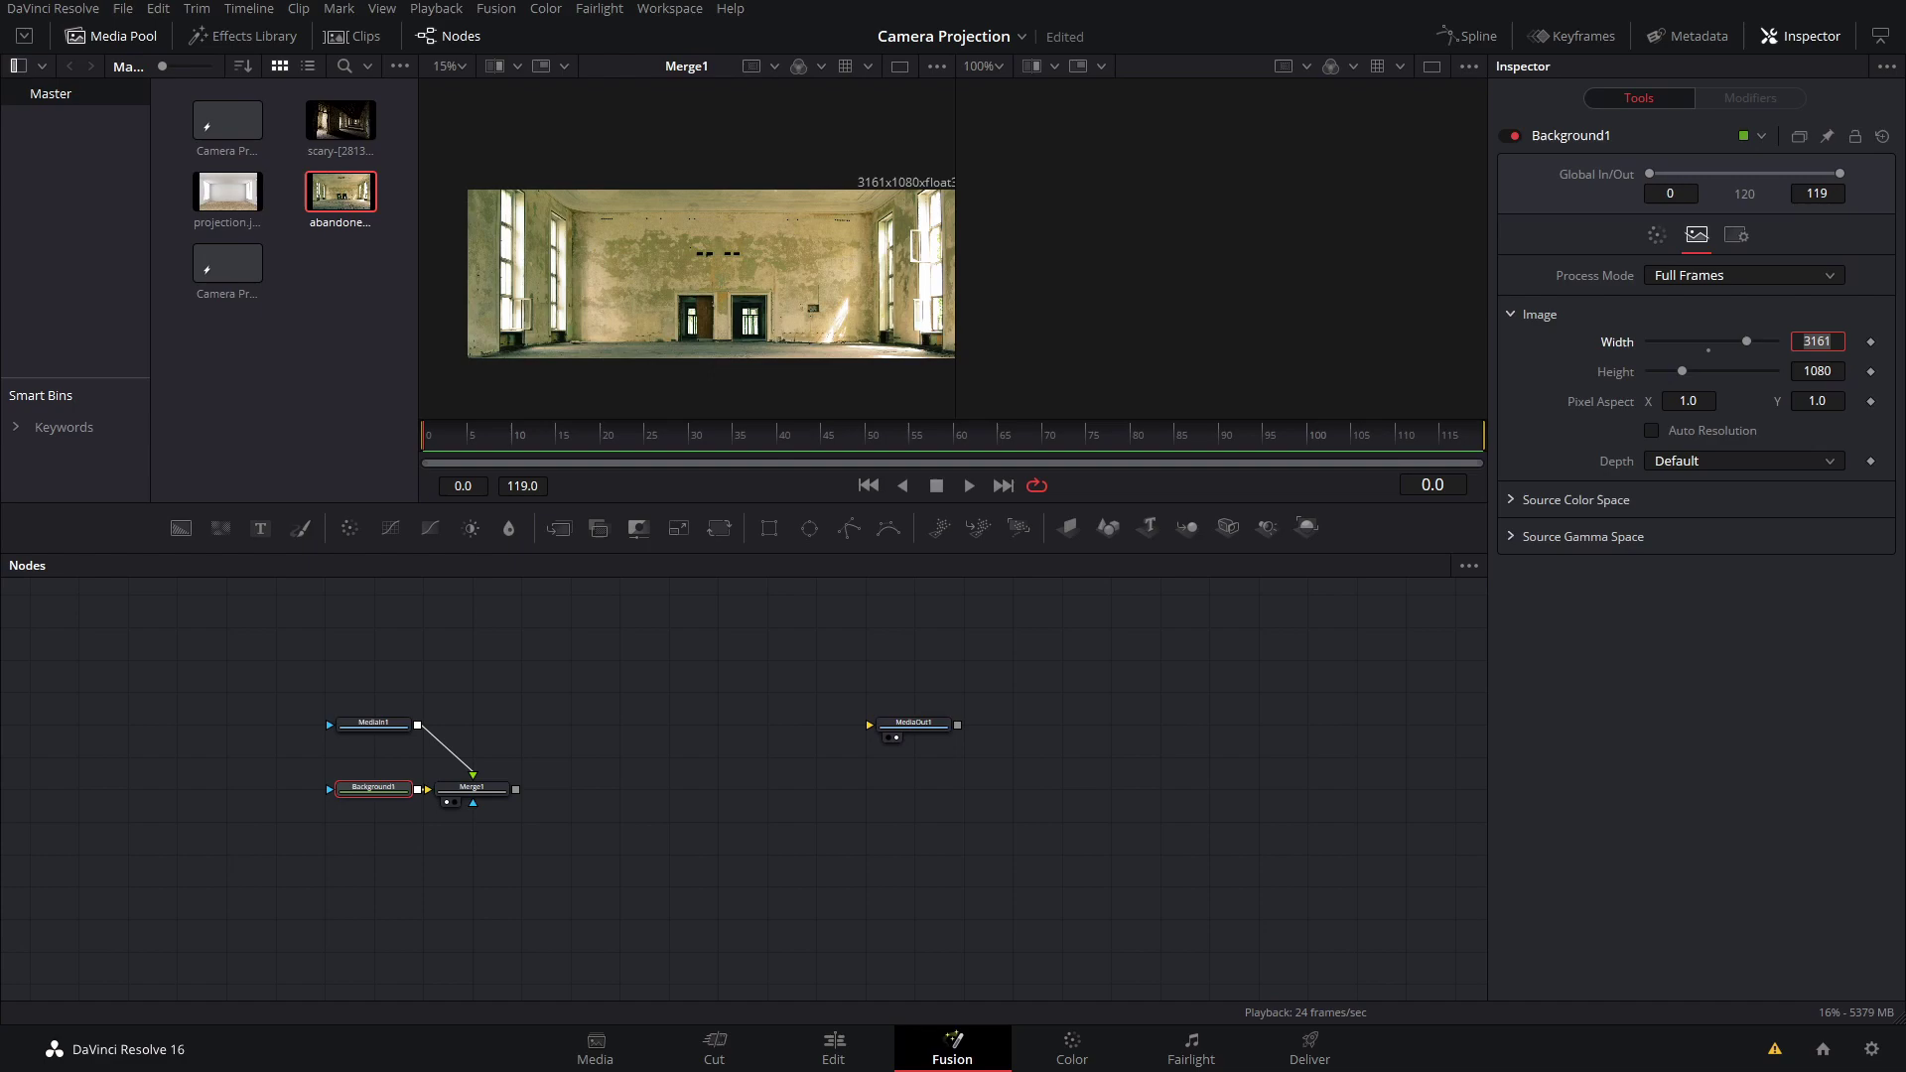
key(alt+Tab)
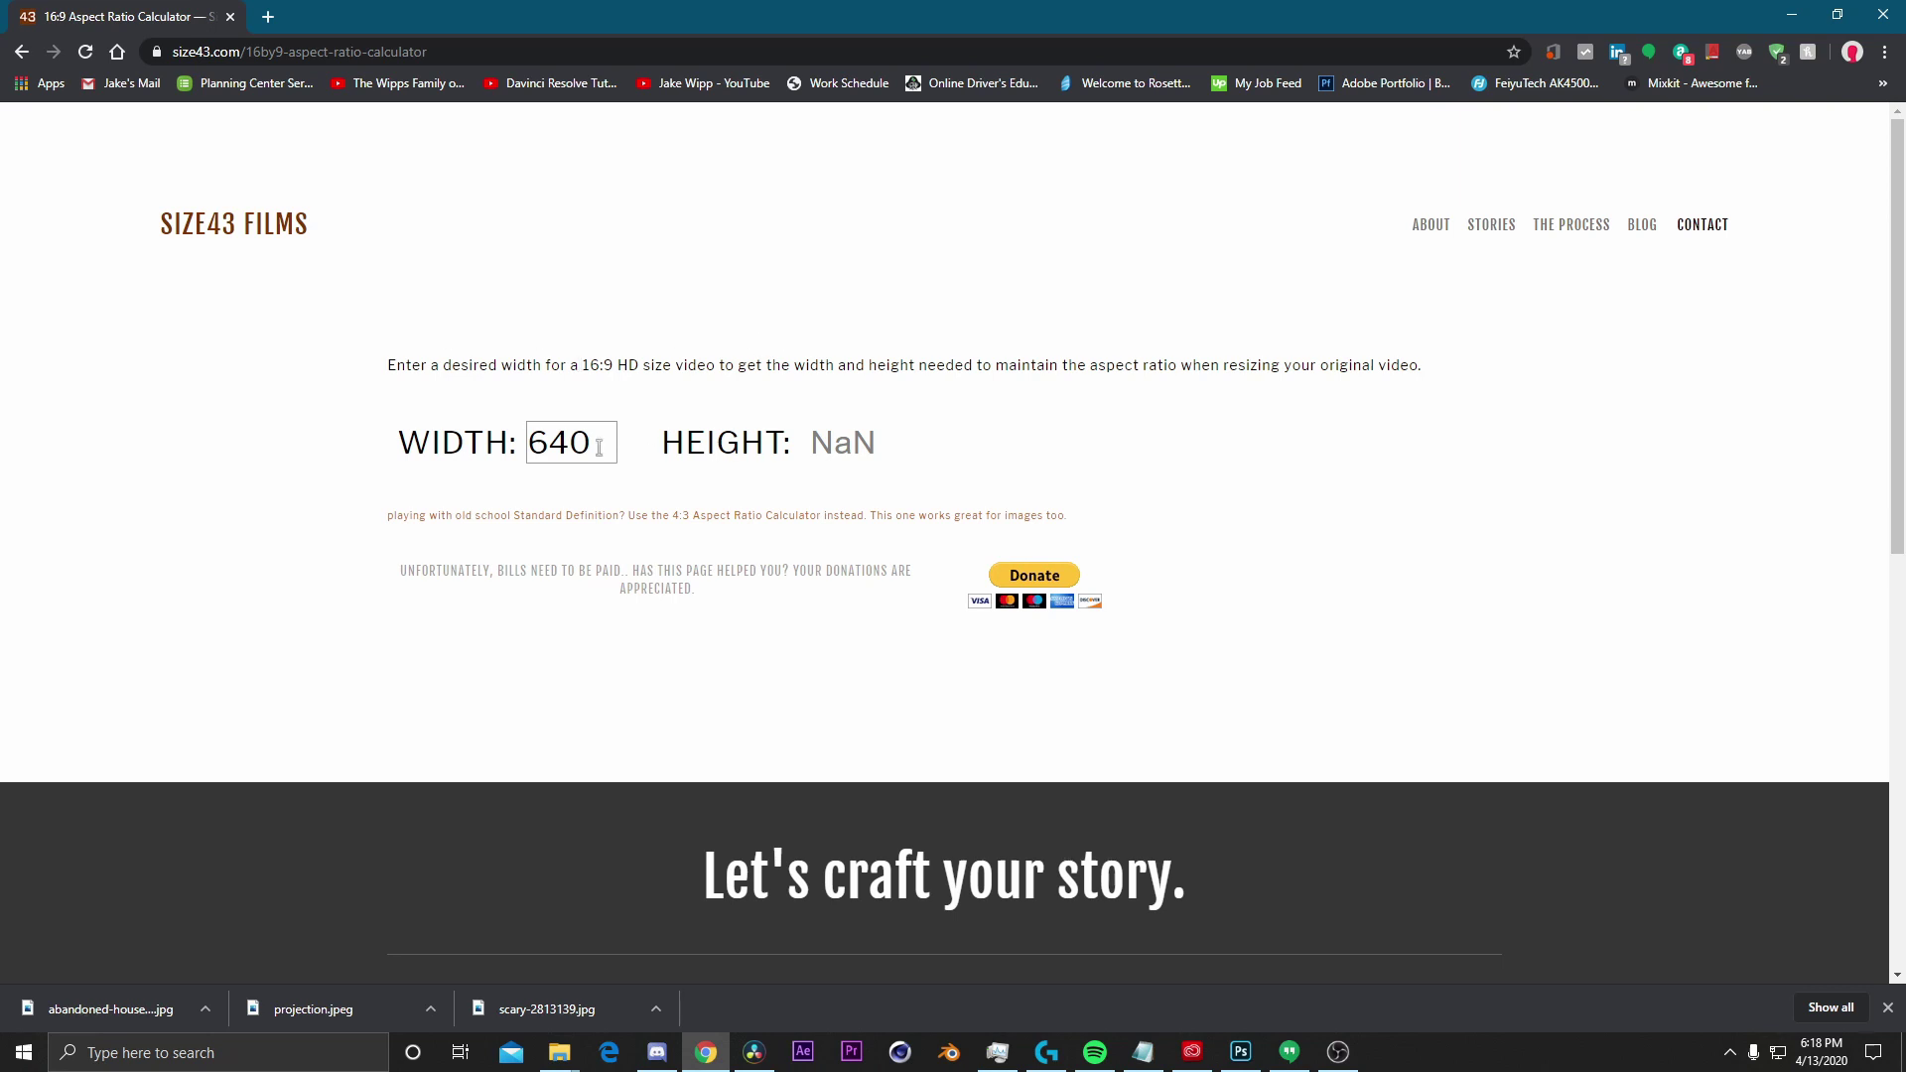
Step: Enter width 3161 in the 16:9 calculator and copy the resulting 1778 height
double_click(559, 446)
text(3161)
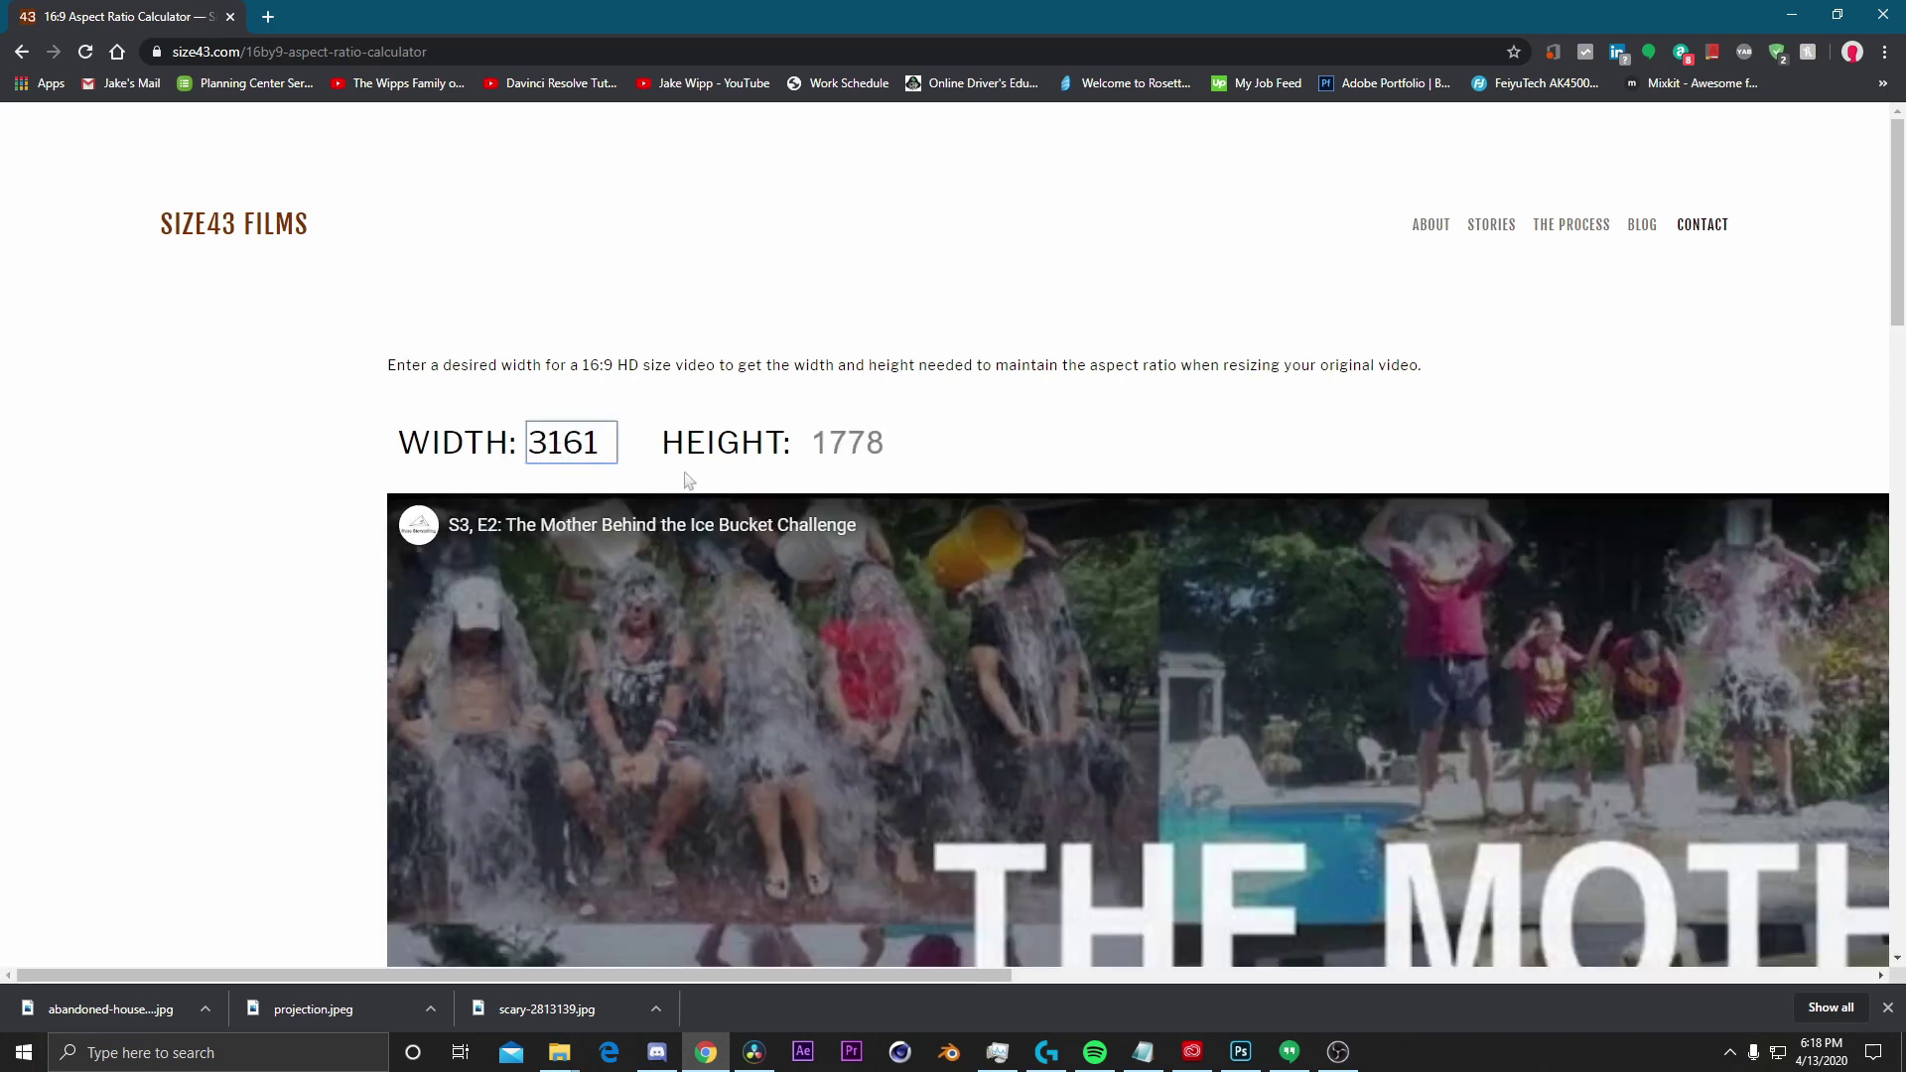
double_click(823, 446)
key(ctrl+c)
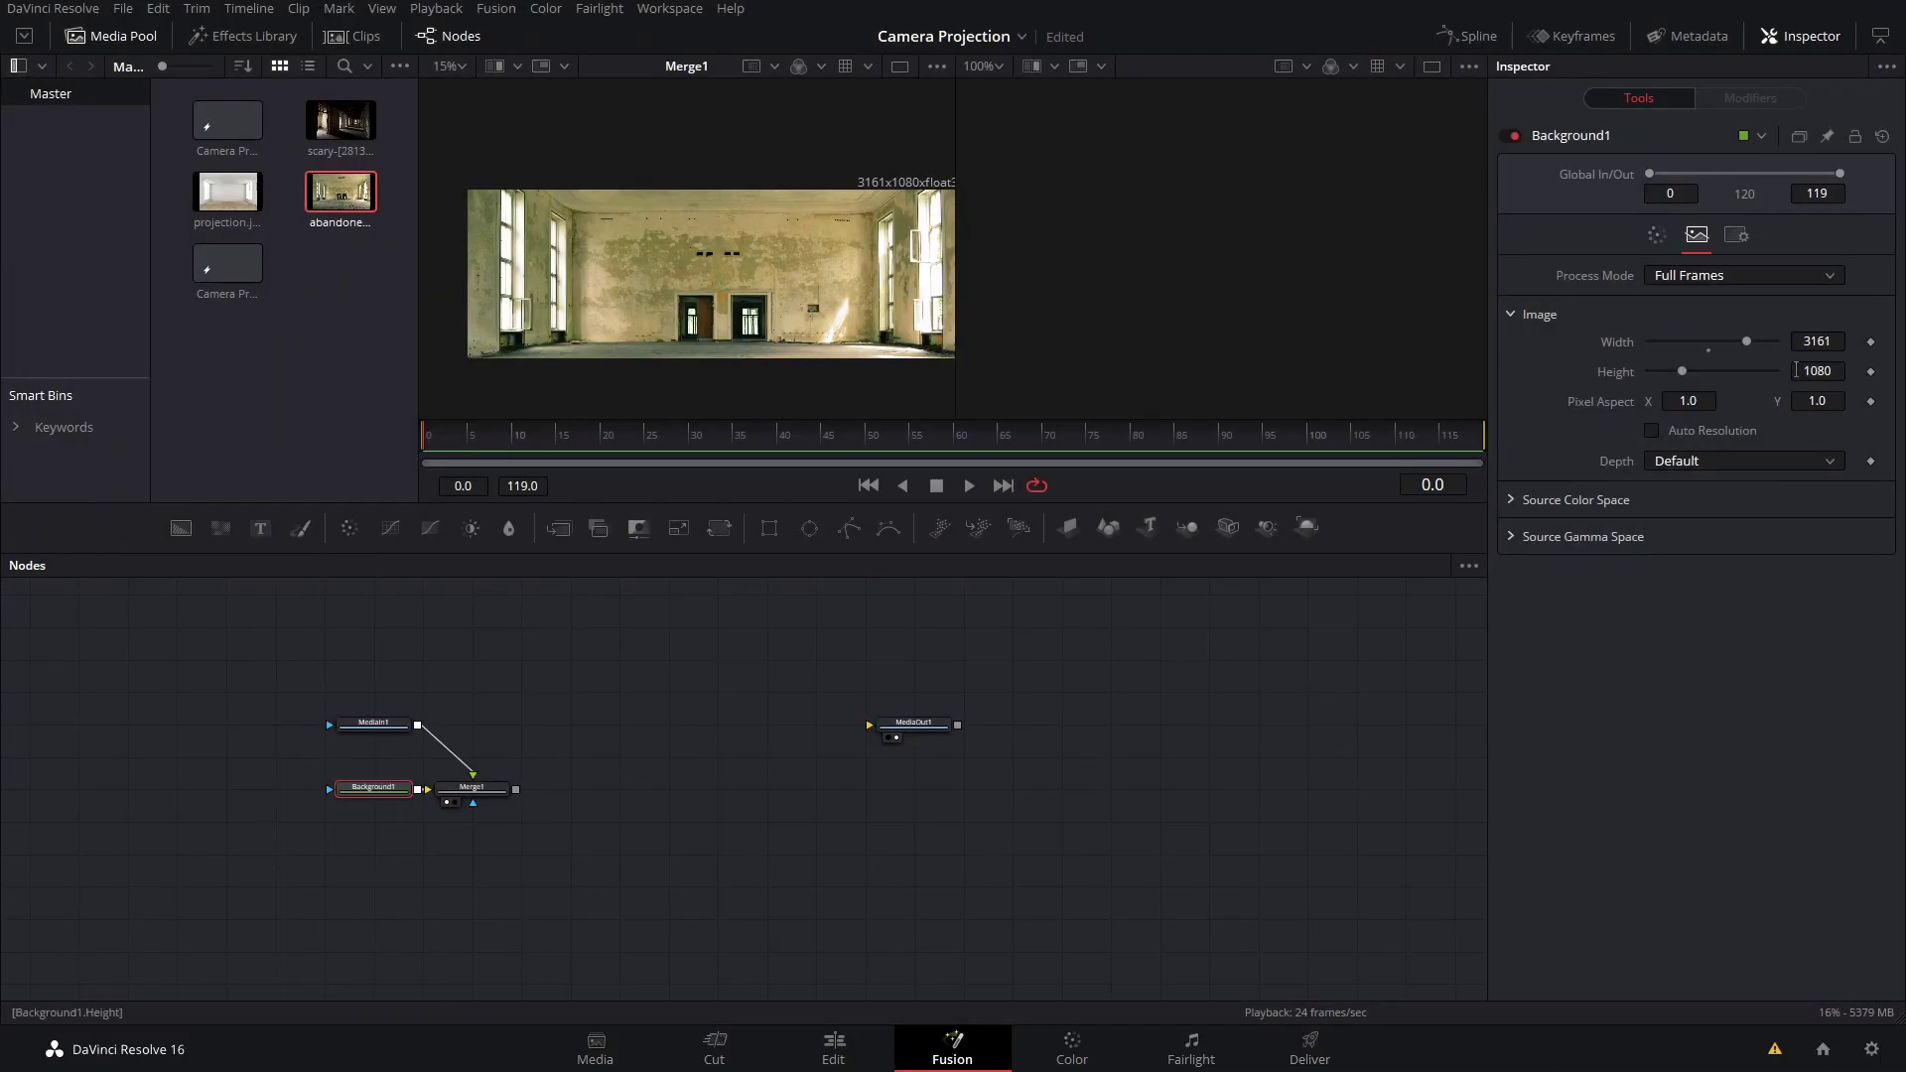
Step: Set Background1's height to 1778 and move MediaOut1 aside
click(1797, 371)
key(ctrl+v)
key(Return)
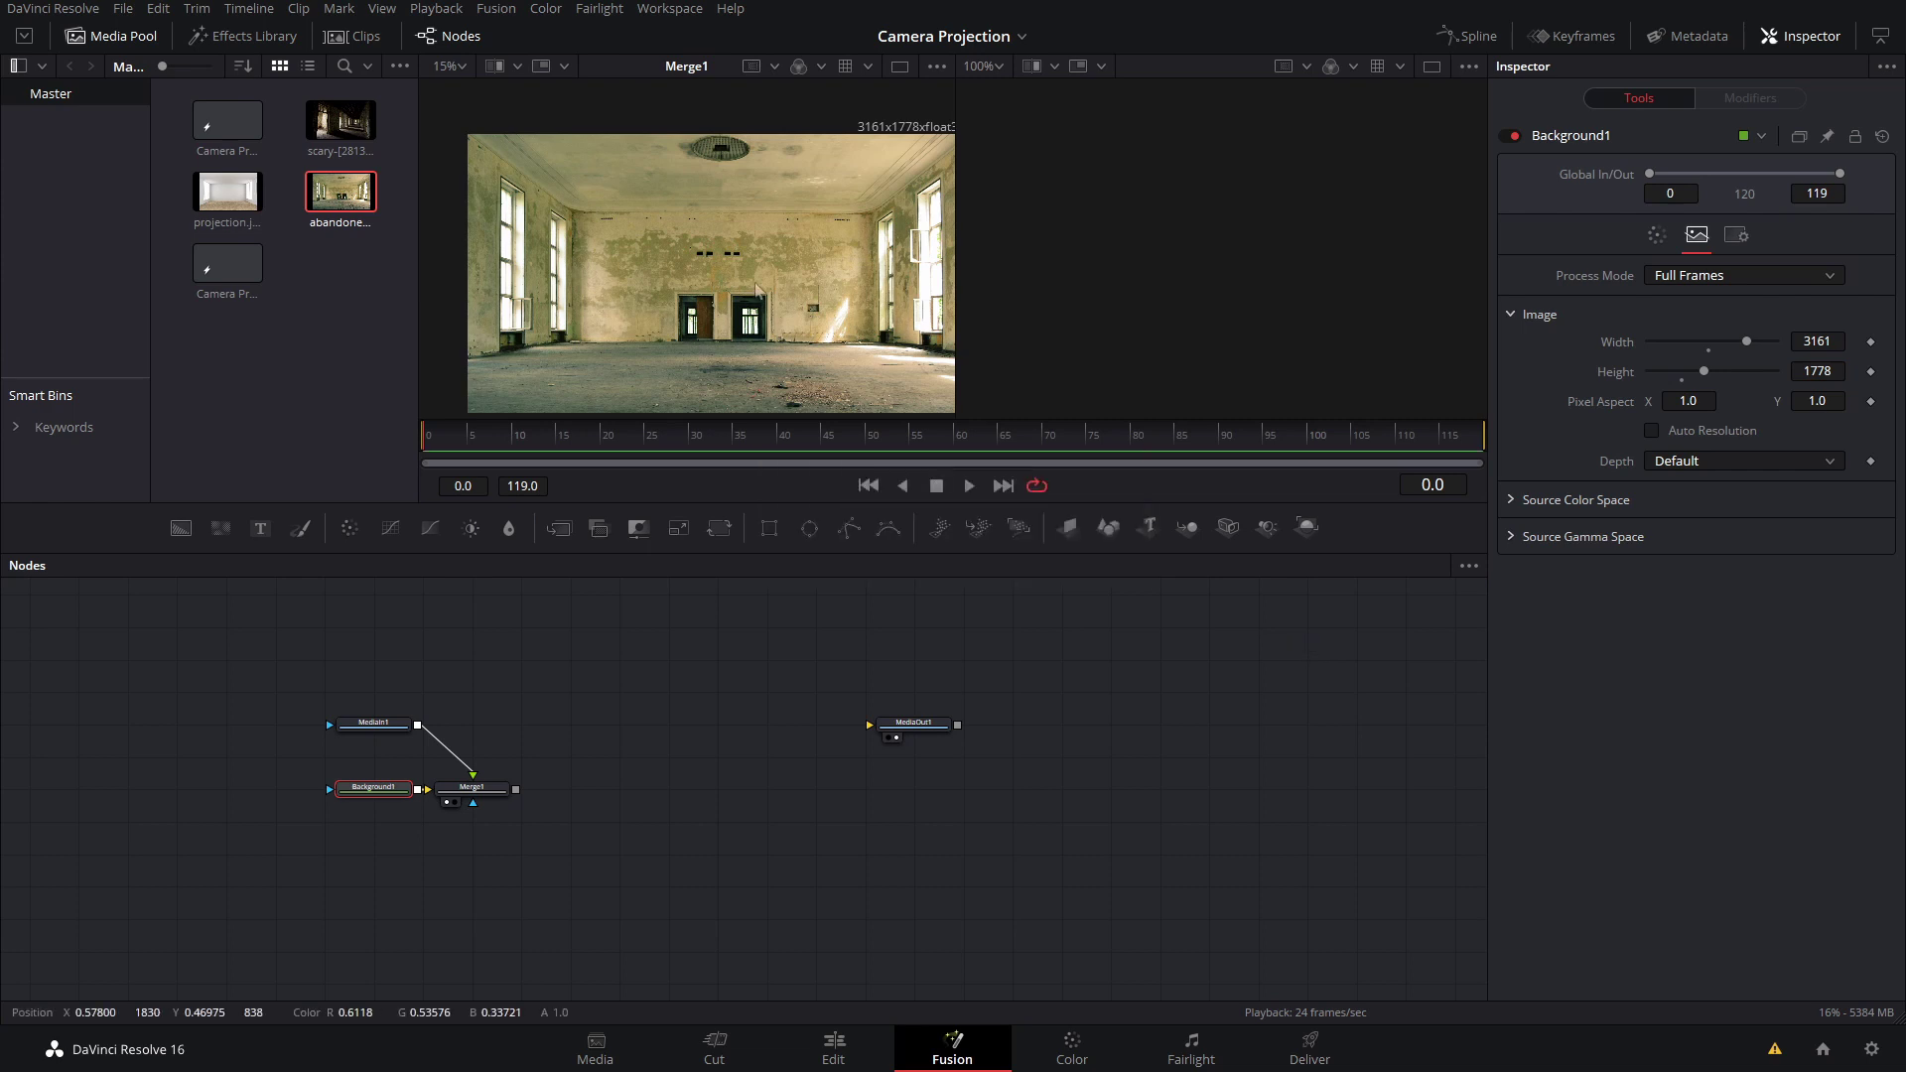
scroll(721, 283, down, 3)
scroll(721, 283, up, 2)
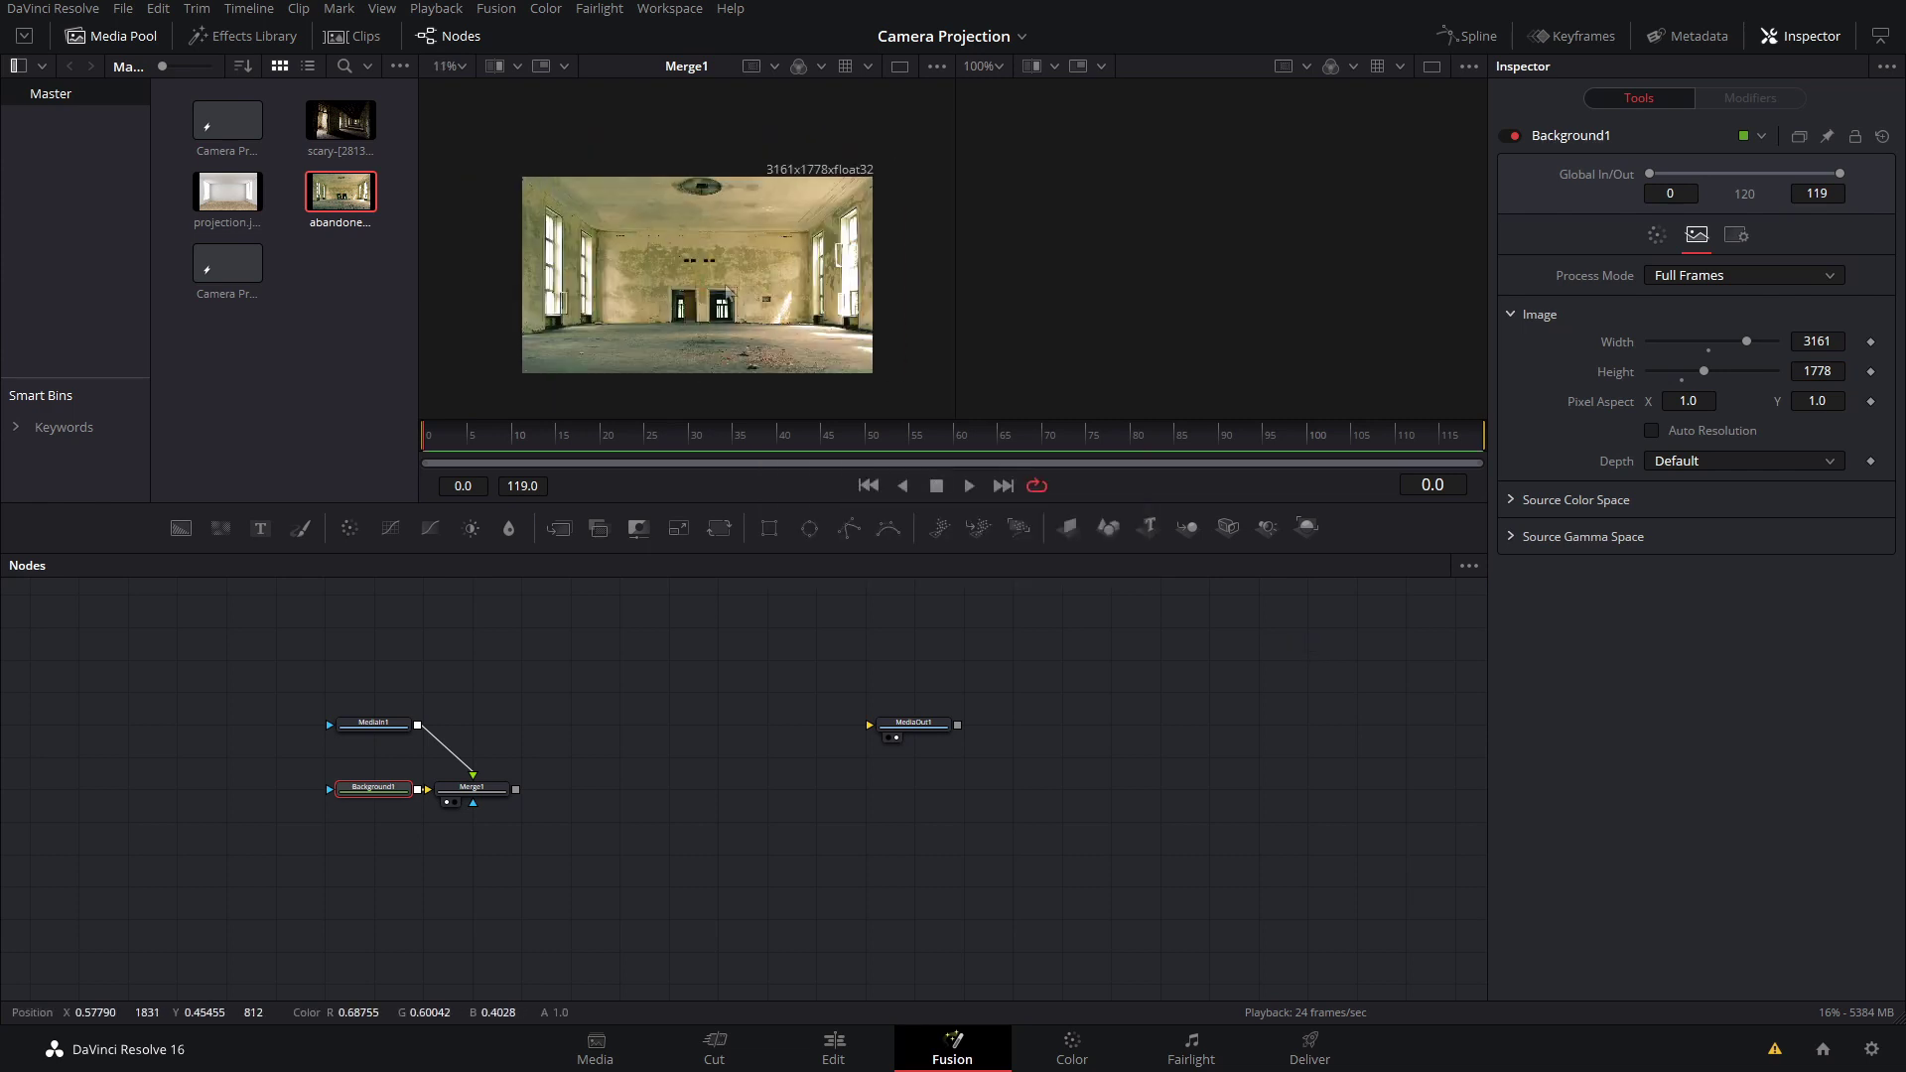
drag(913, 724, 1012, 788)
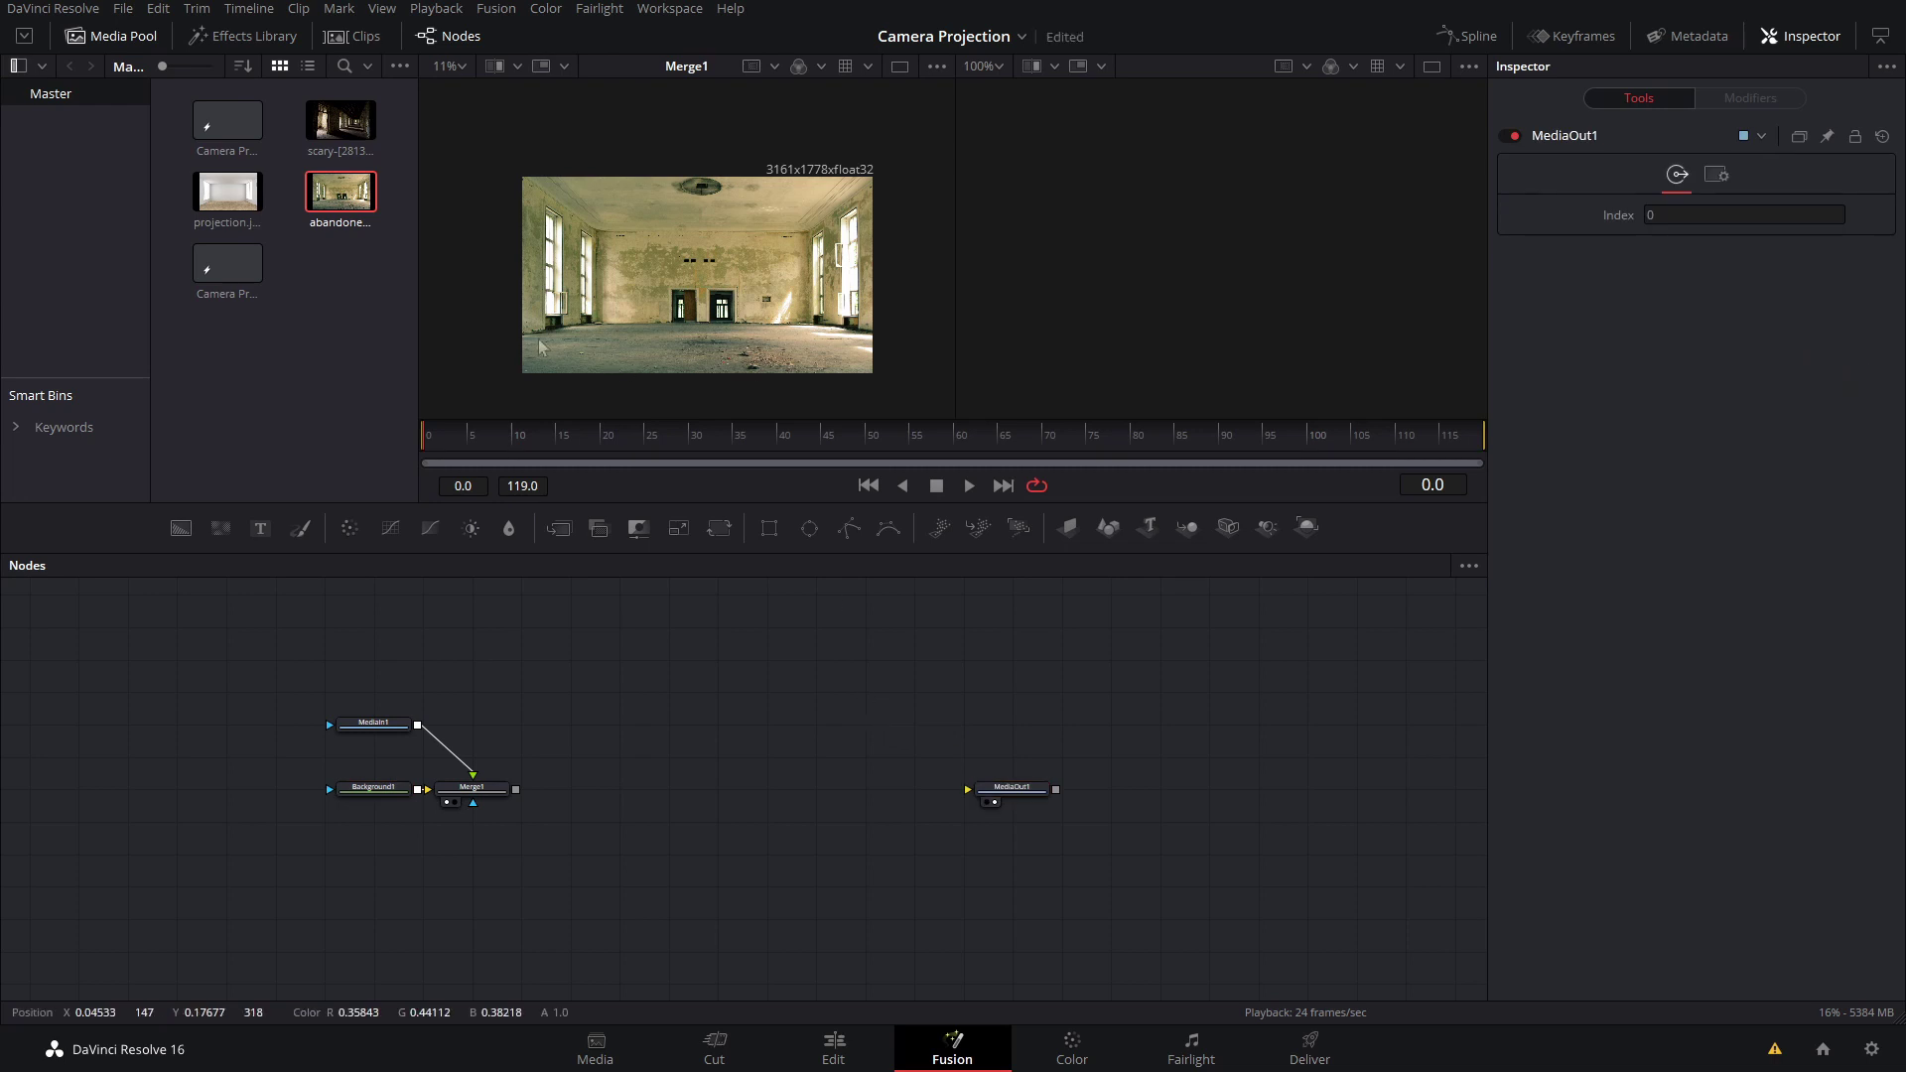
Step: Add Camera3D, Merge3D and Renderer3D nodes and group them together
drag(1227, 527, 901, 618)
drag(1224, 527, 784, 627)
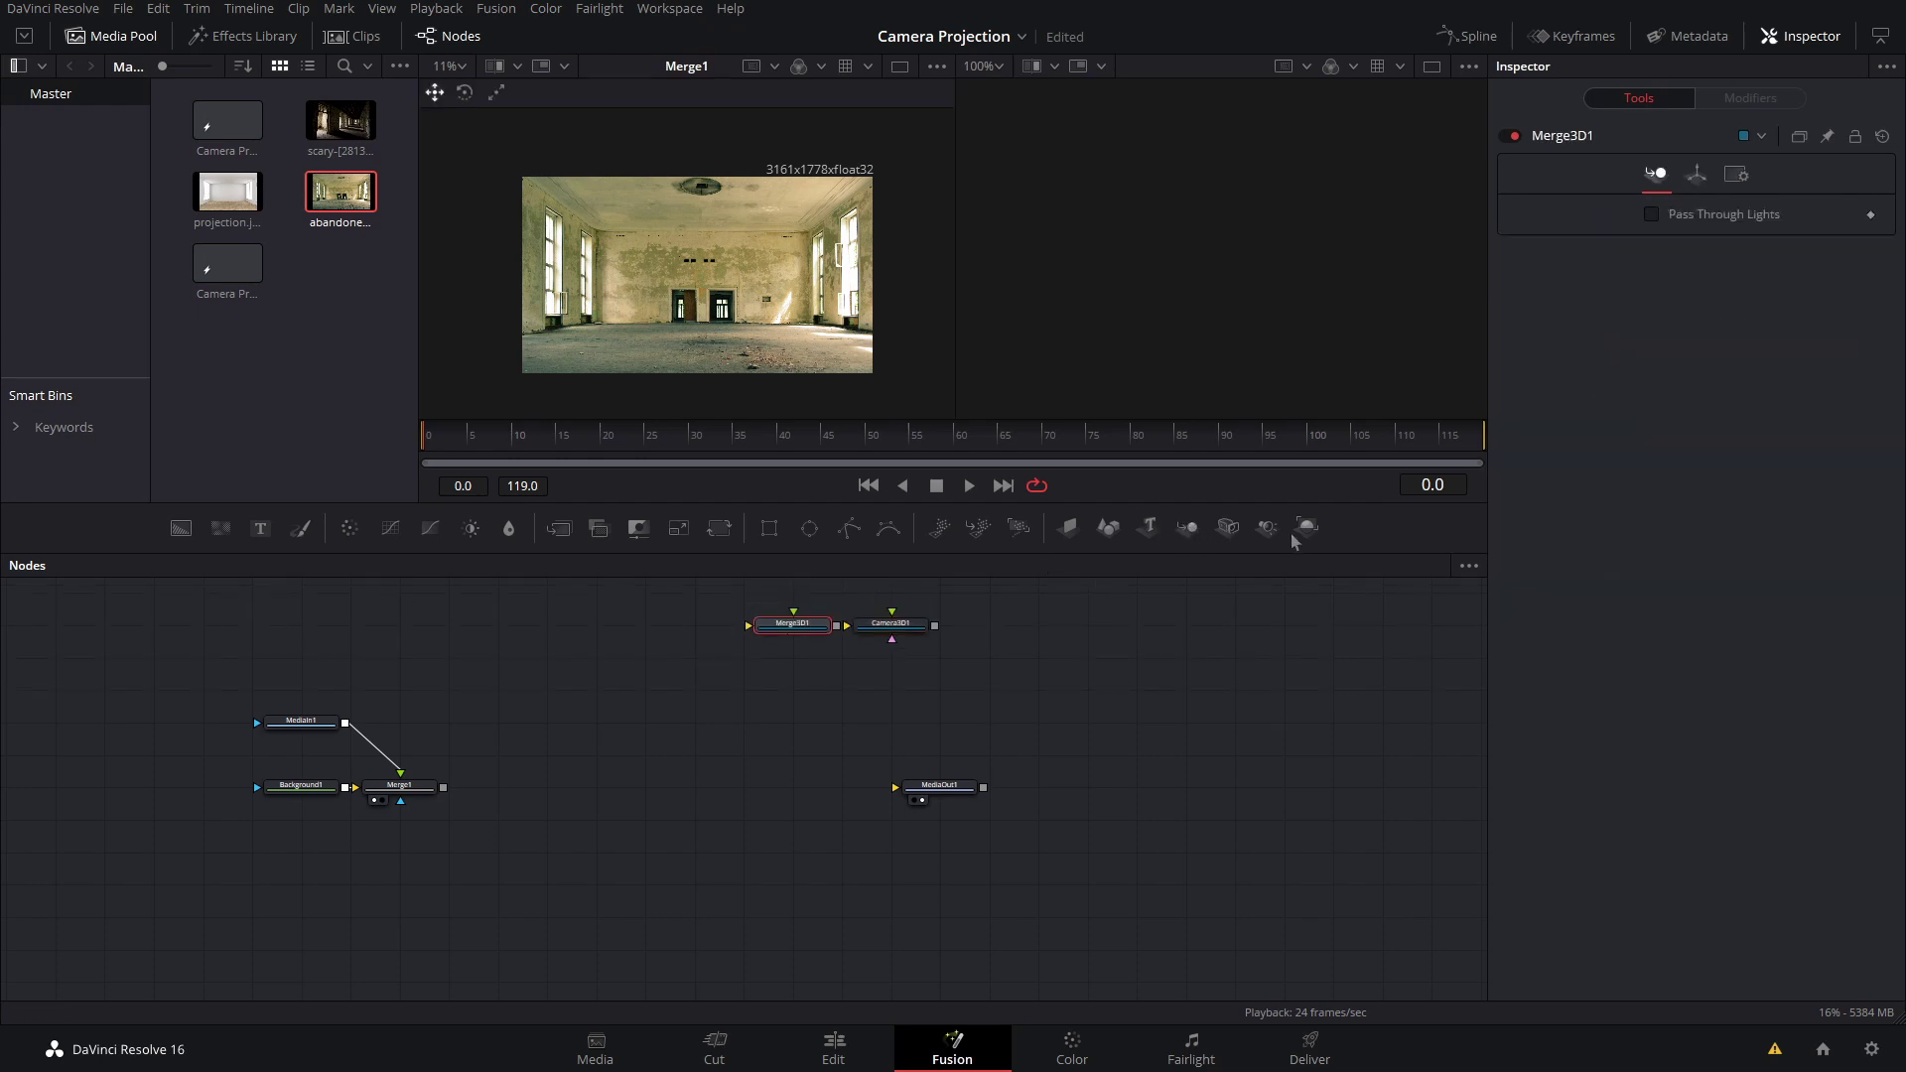
drag(1295, 539, 919, 678)
drag(806, 697, 805, 697)
mouse_move(983, 596)
mouse_down()
mouse_move(732, 701)
mouse_move(729, 765)
mouse_move(730, 733)
mouse_up()
click(868, 774)
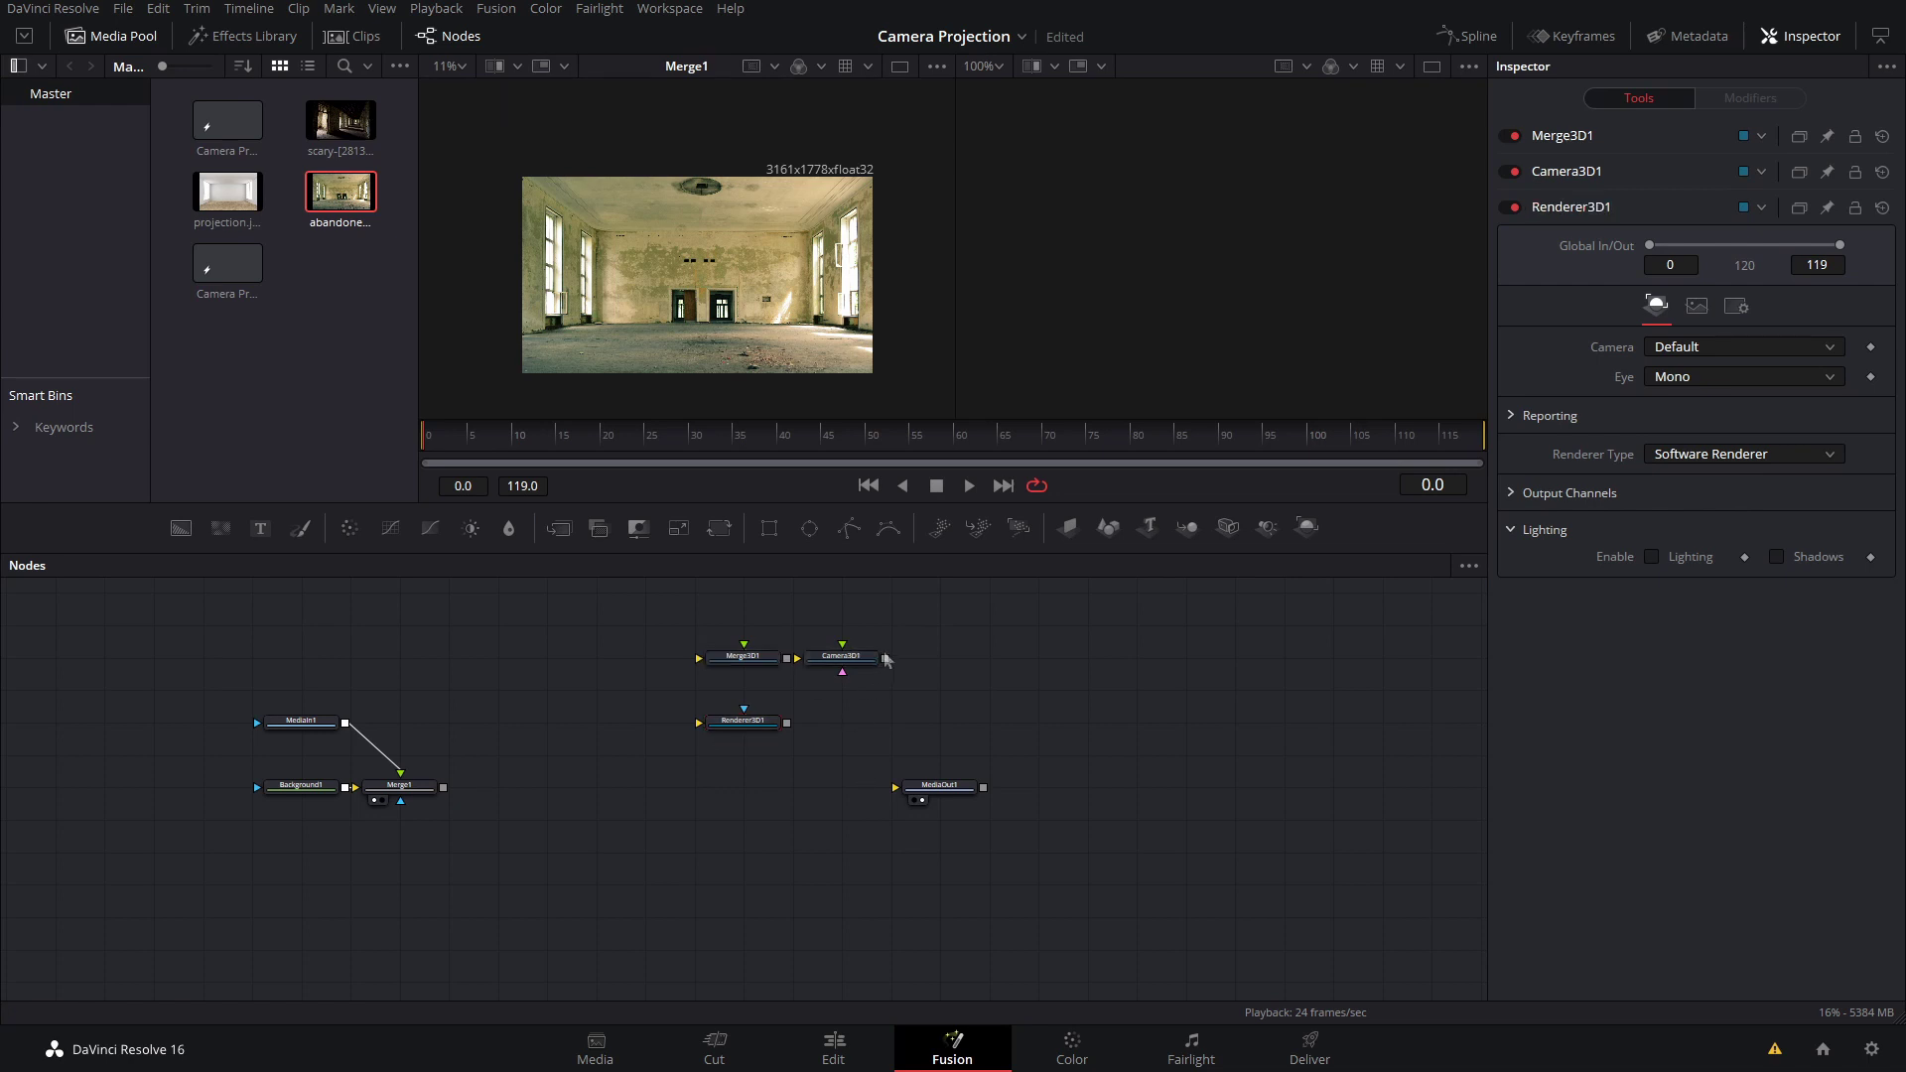
Step: Connect the camera into Merge3D and route Merge2's result to MediaOut1
mouse_move(884, 656)
mouse_down()
mouse_move(865, 735)
mouse_move(744, 656)
mouse_move(759, 728)
mouse_move(444, 787)
mouse_up()
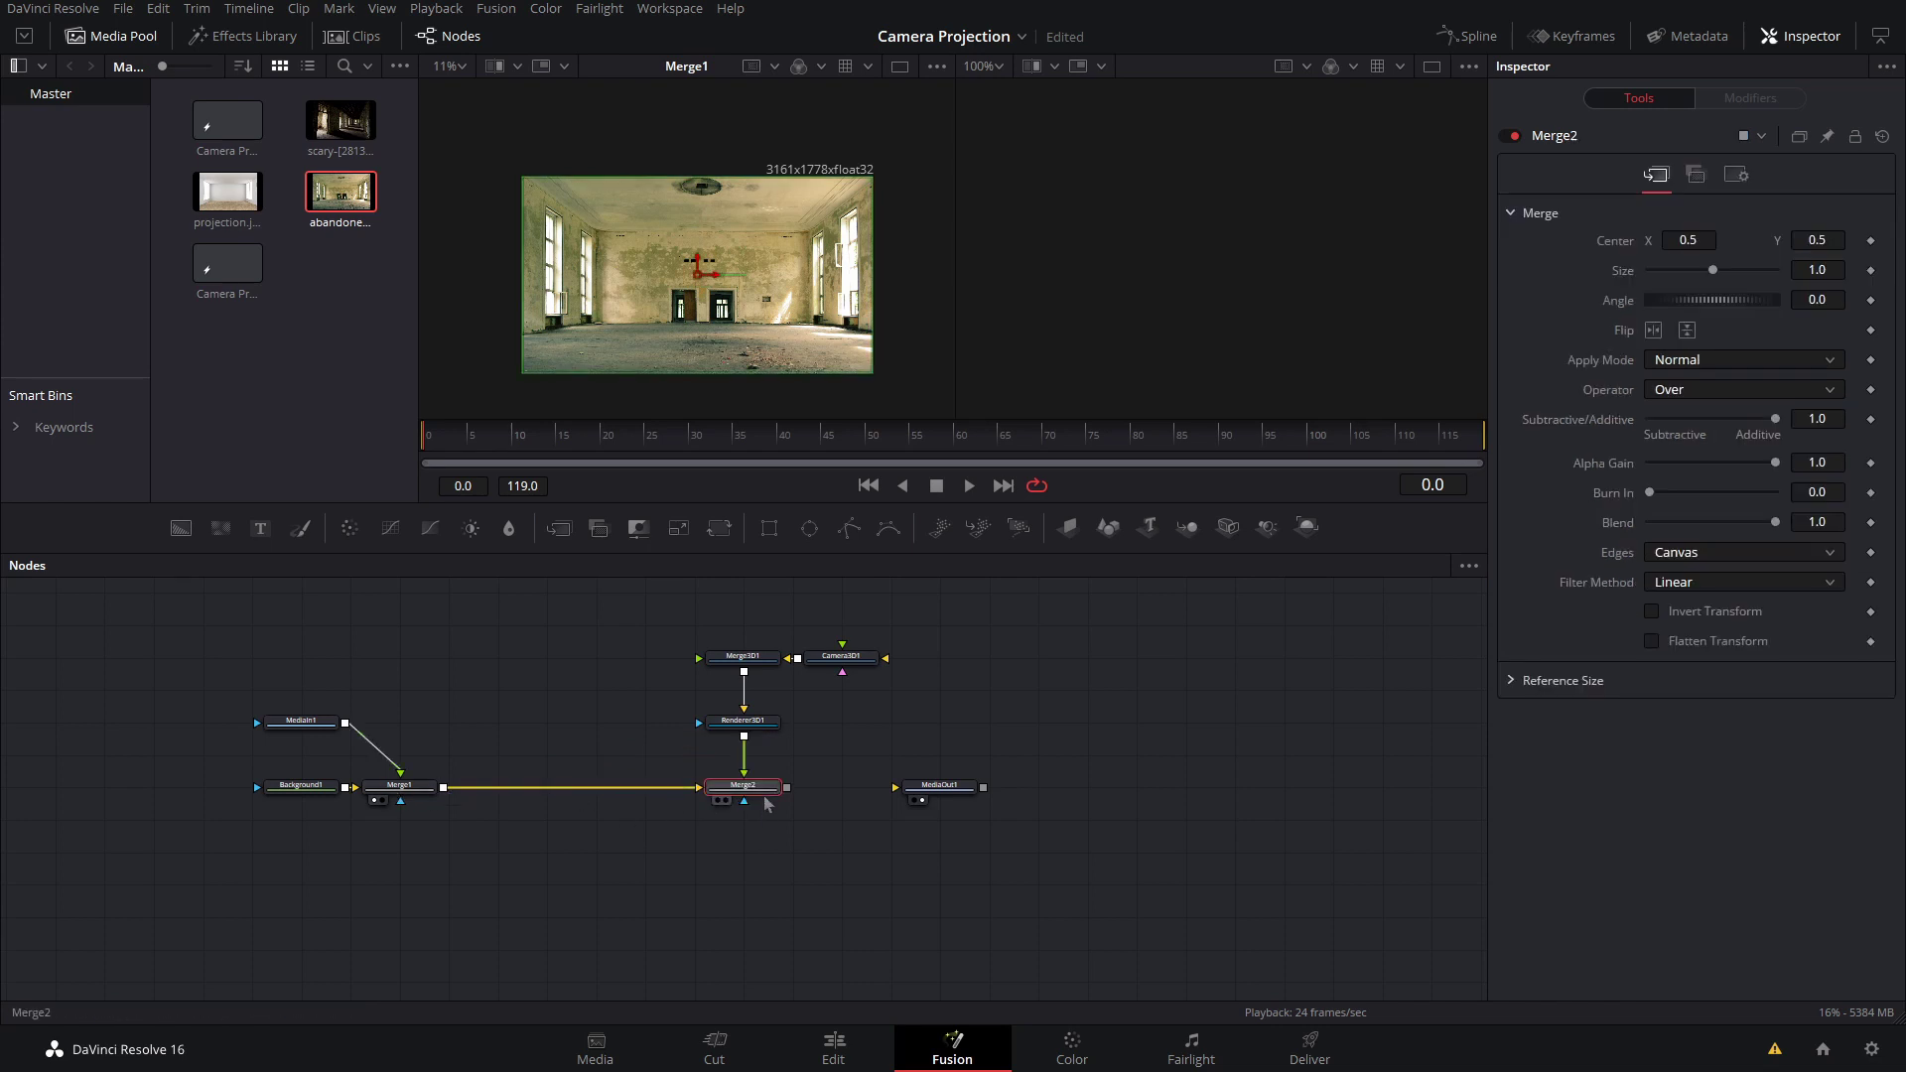
drag(786, 787, 908, 794)
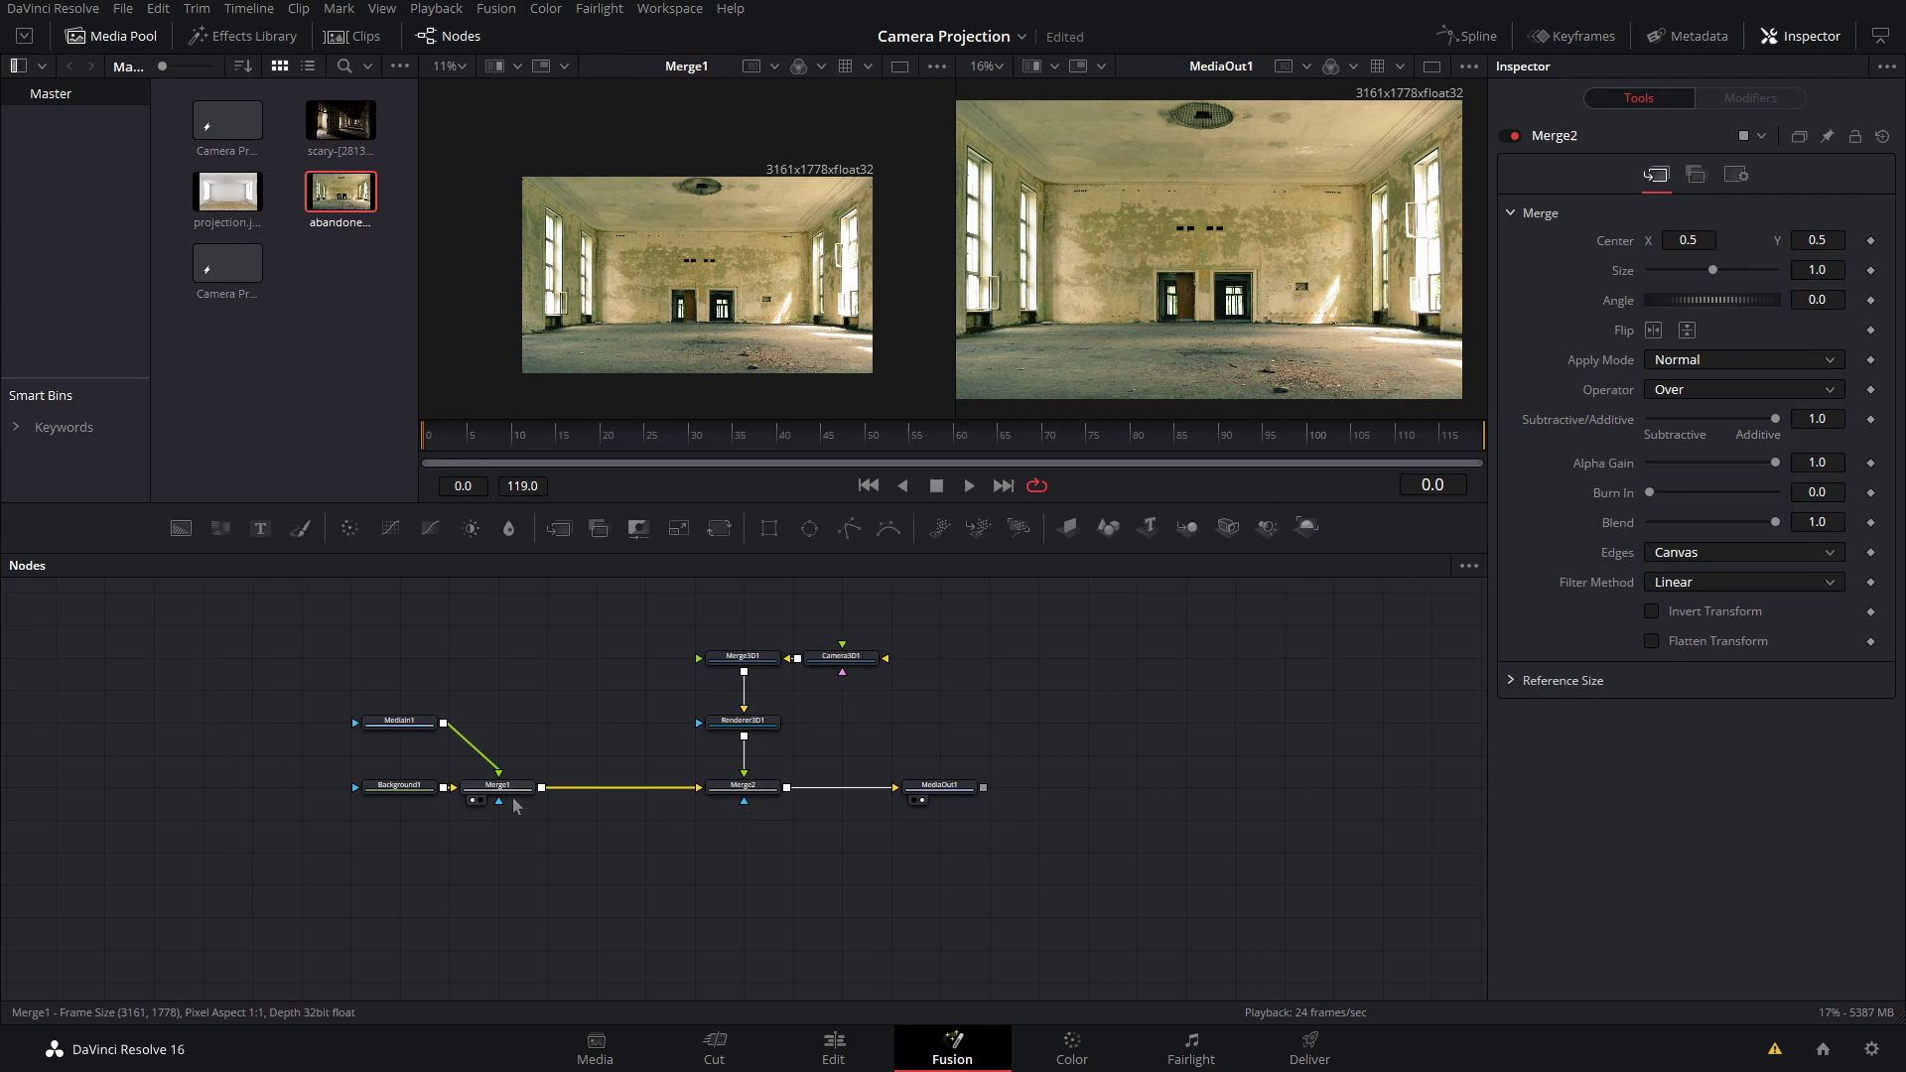
drag(572, 870, 282, 588)
Step: Add Background2 and merge the room composite over it via Merge3
drag(527, 817, 528, 751)
click(511, 847)
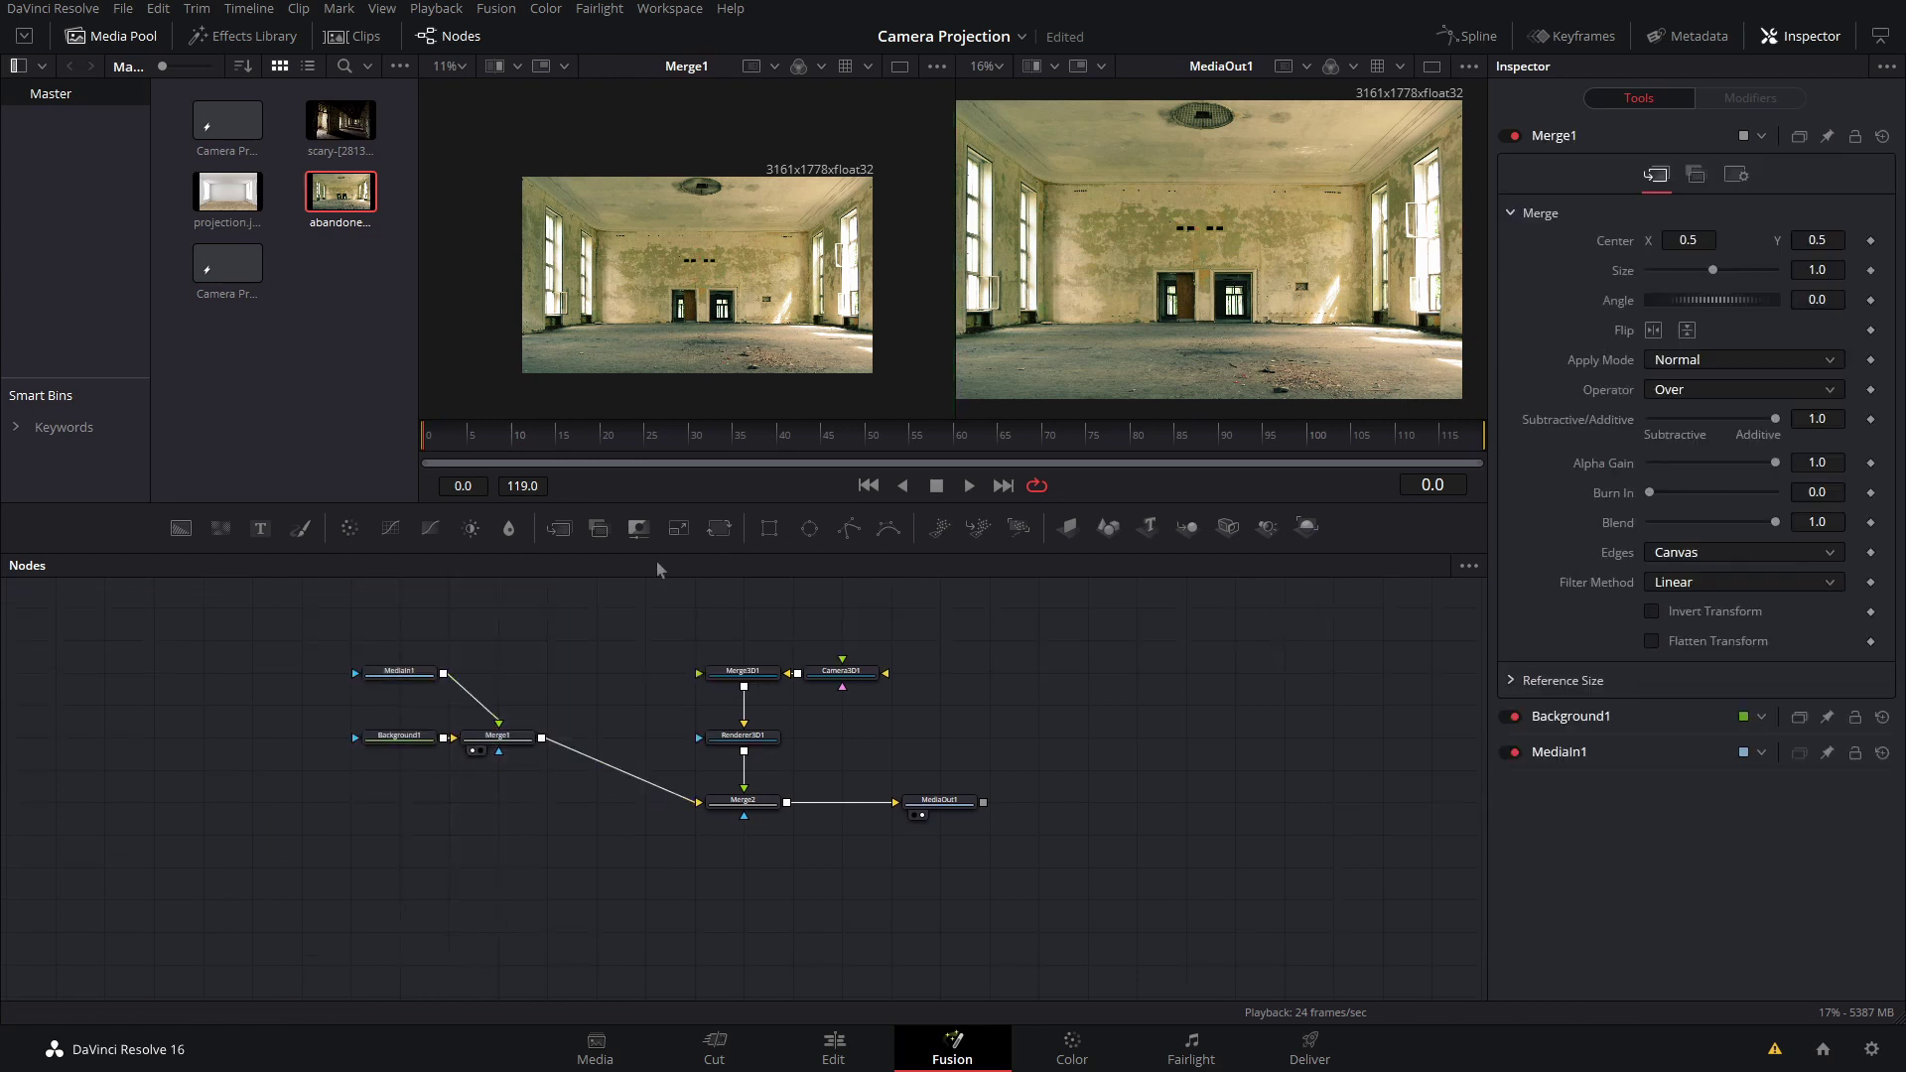
mouse_move(181, 527)
mouse_down()
mouse_move(349, 865)
mouse_move(530, 767)
mouse_move(542, 739)
mouse_up()
drag(381, 867, 381, 835)
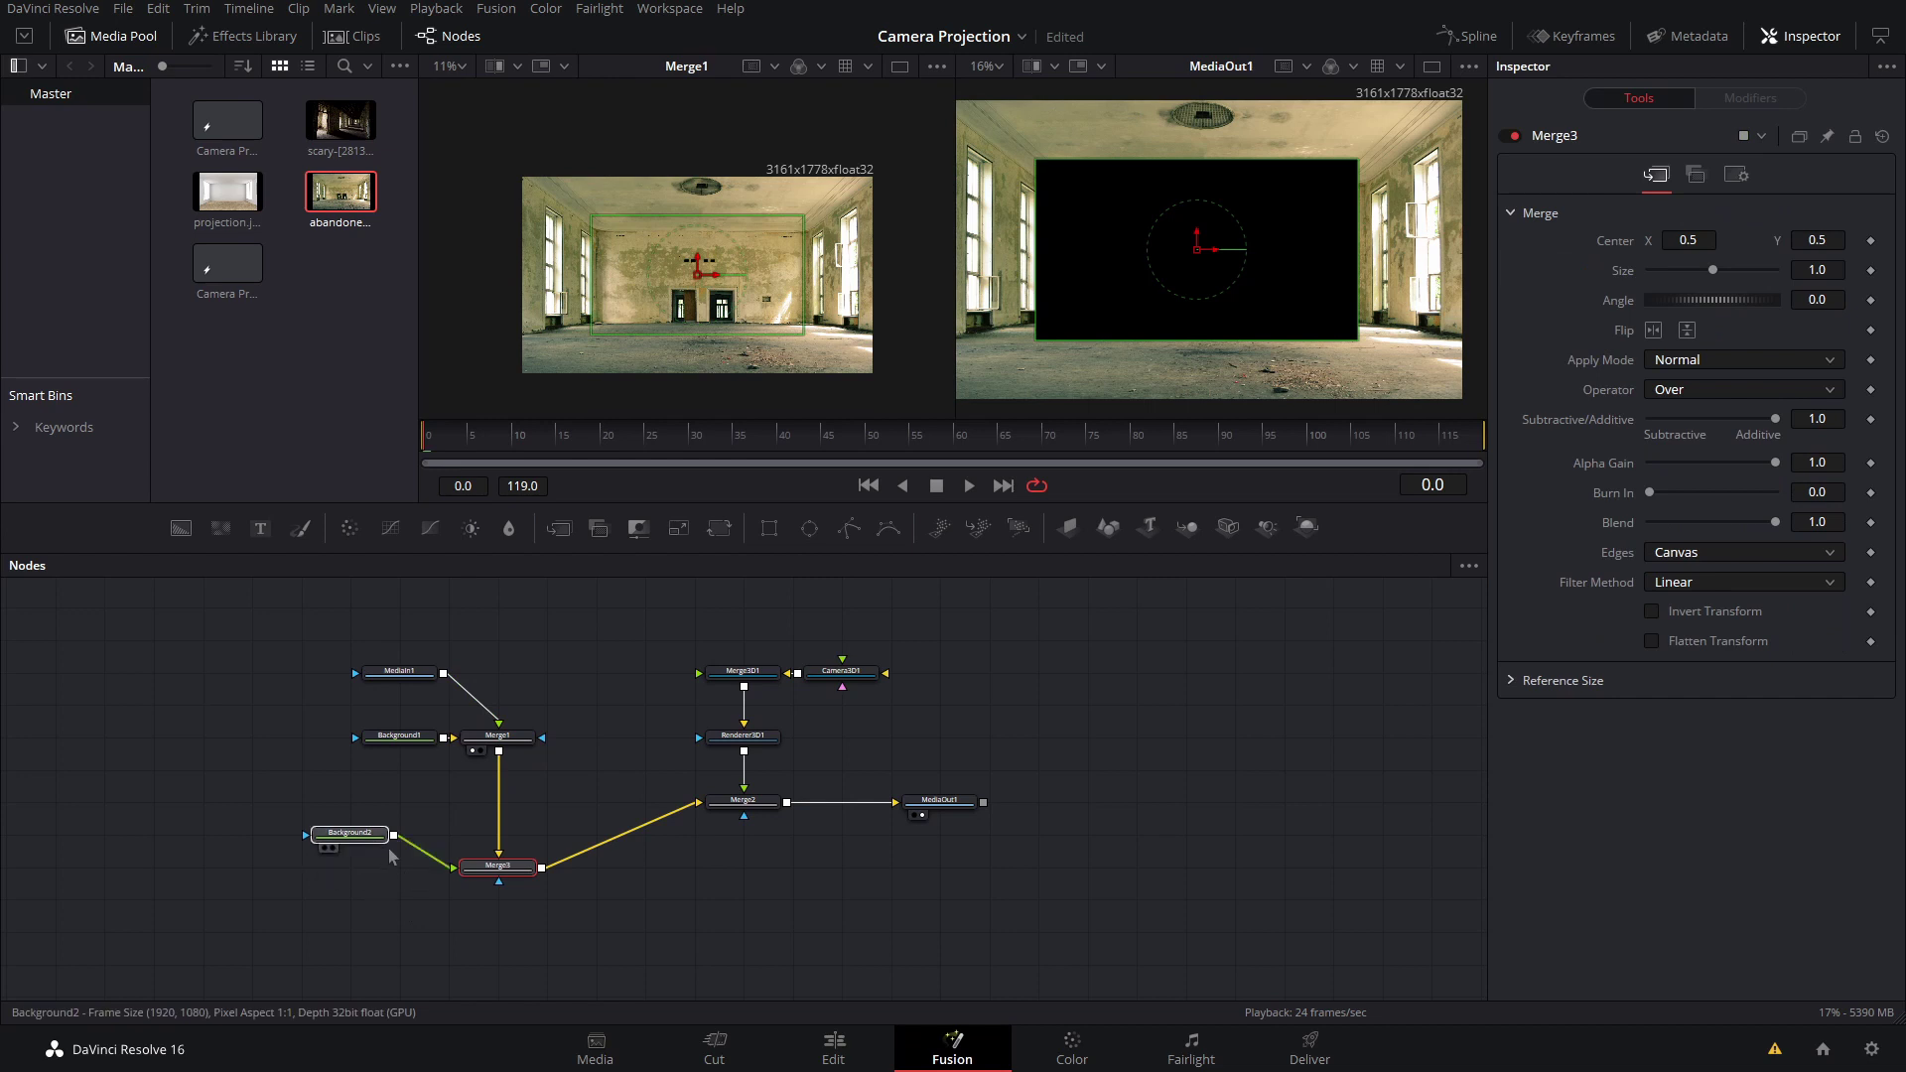
drag(491, 871, 491, 838)
Step: Insert Transform1 after Merge1 with size 0.6, then check the output and renderer
click(524, 739)
key(shift+space)
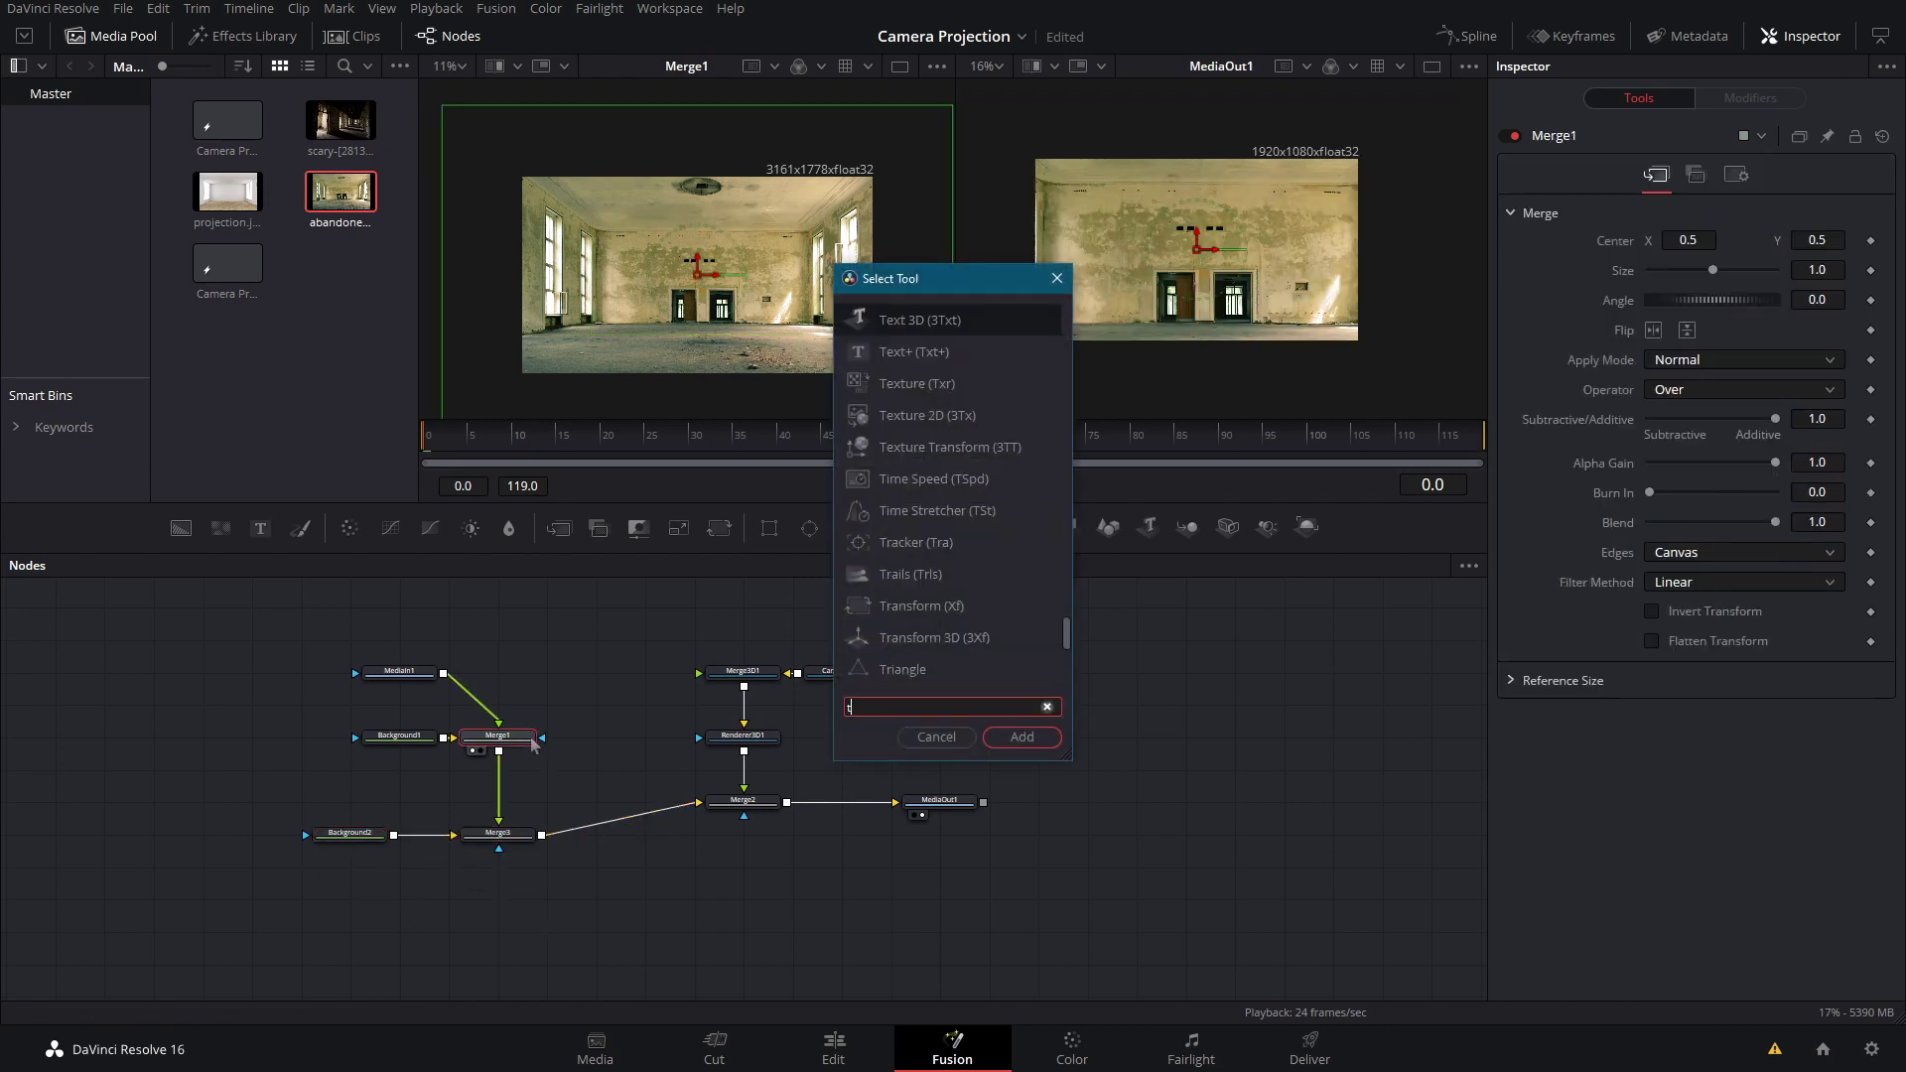
text(trans)
key(Return)
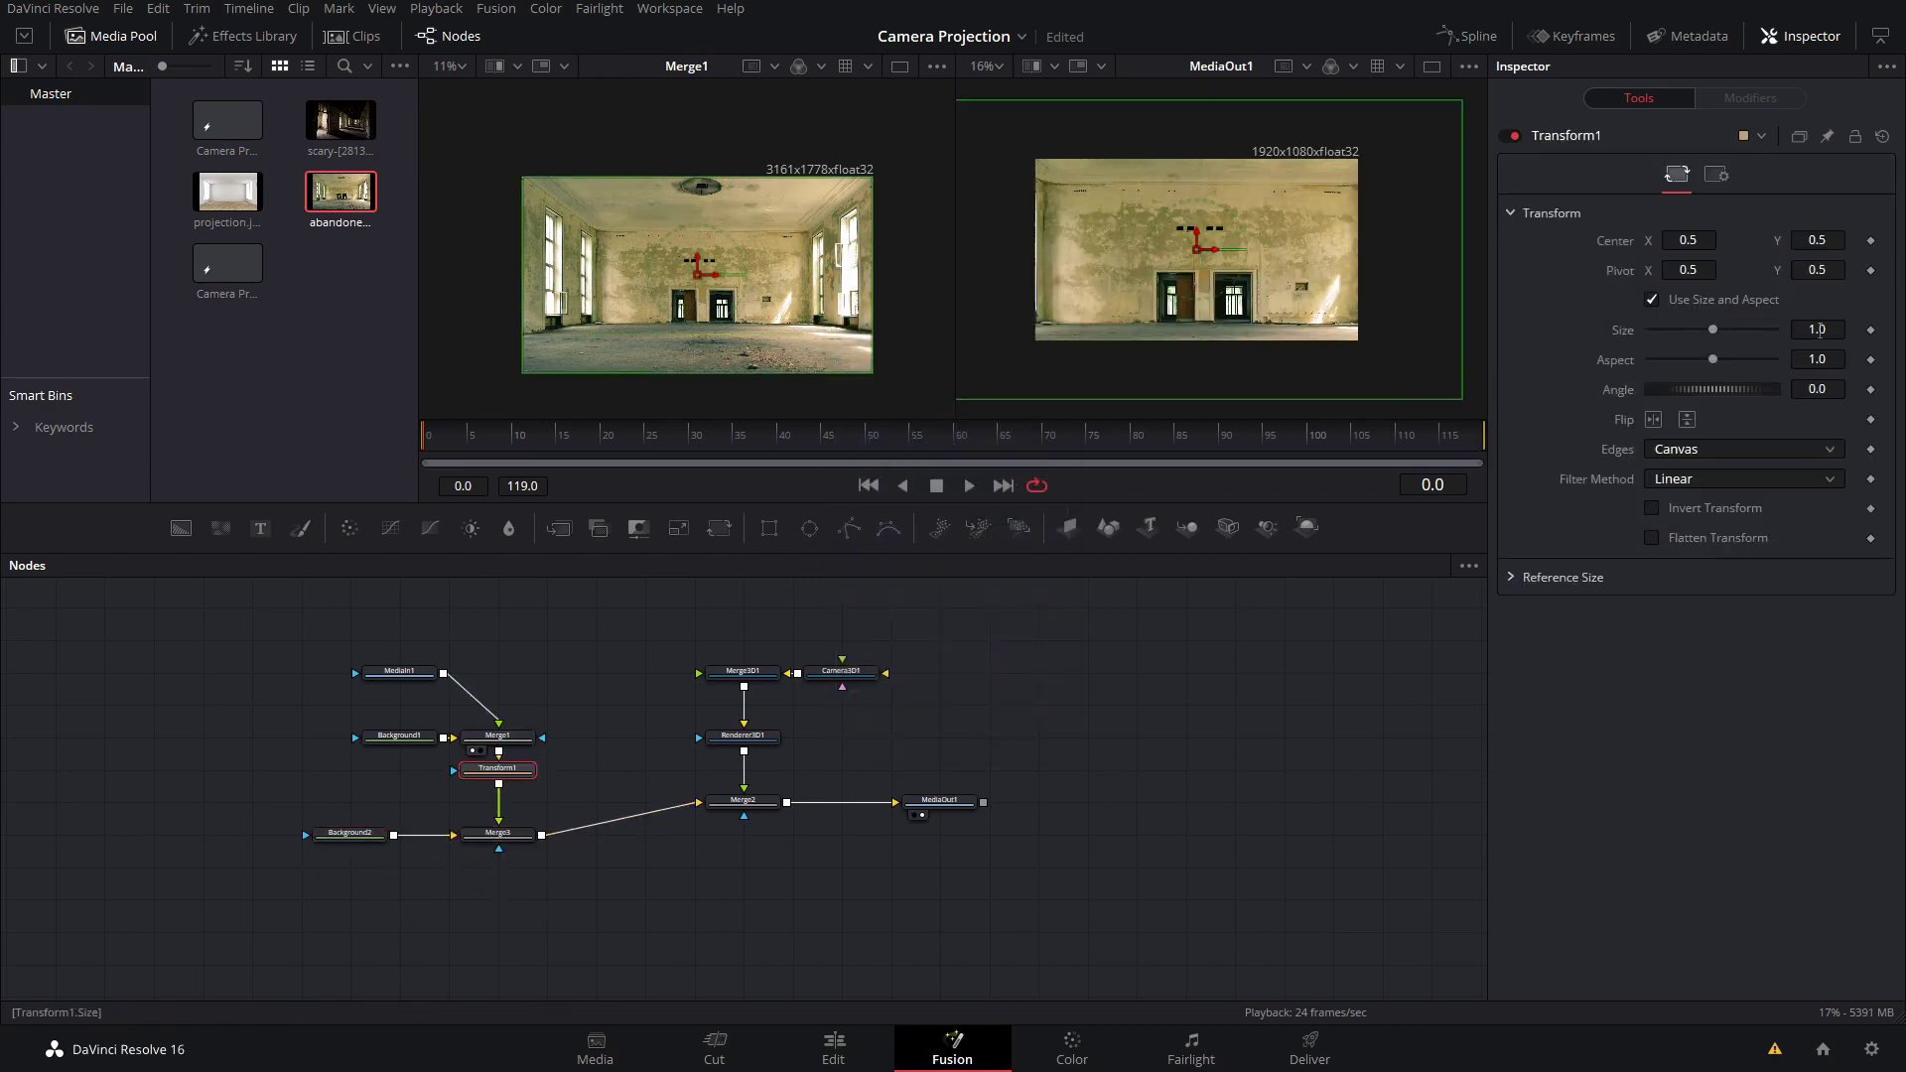
drag(1713, 329, 1706, 331)
click(1817, 330)
text(0.6)
key(Tab)
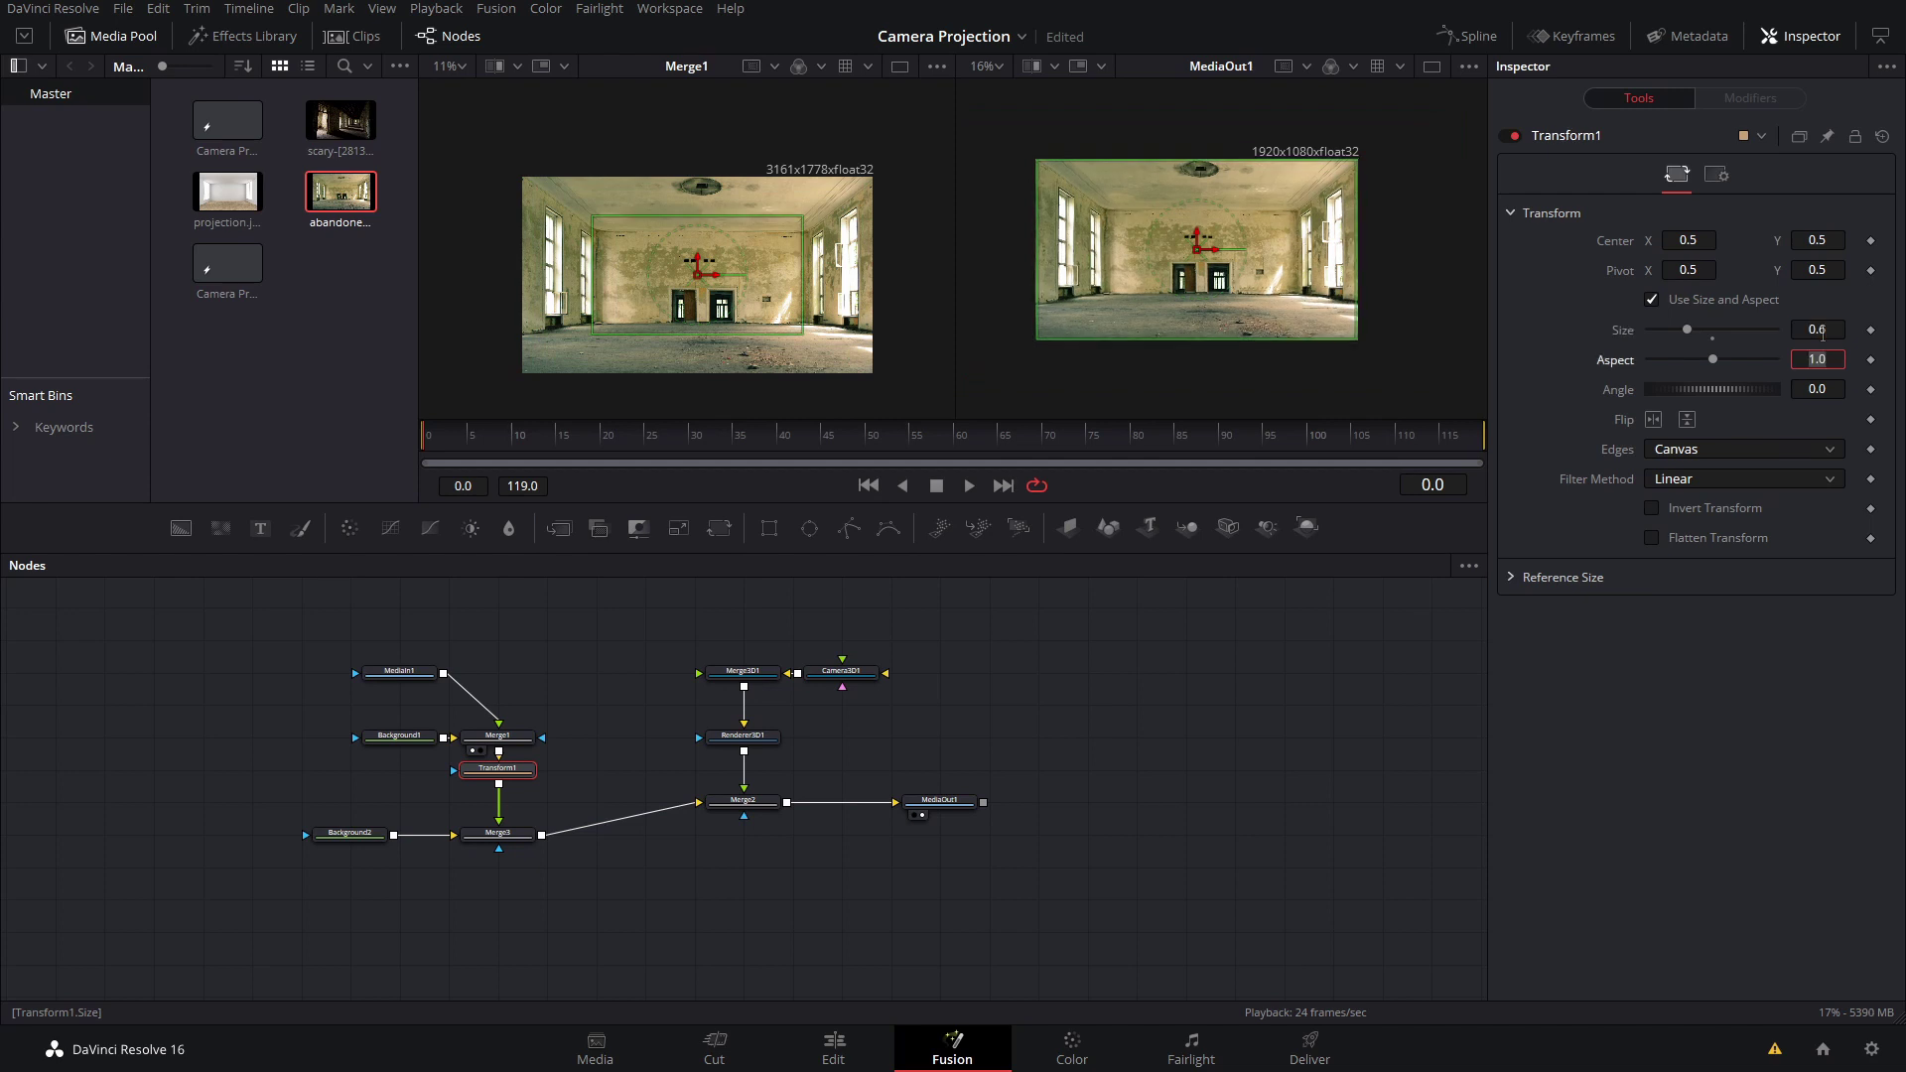
click(939, 801)
scroll(1370, 254, up, 3)
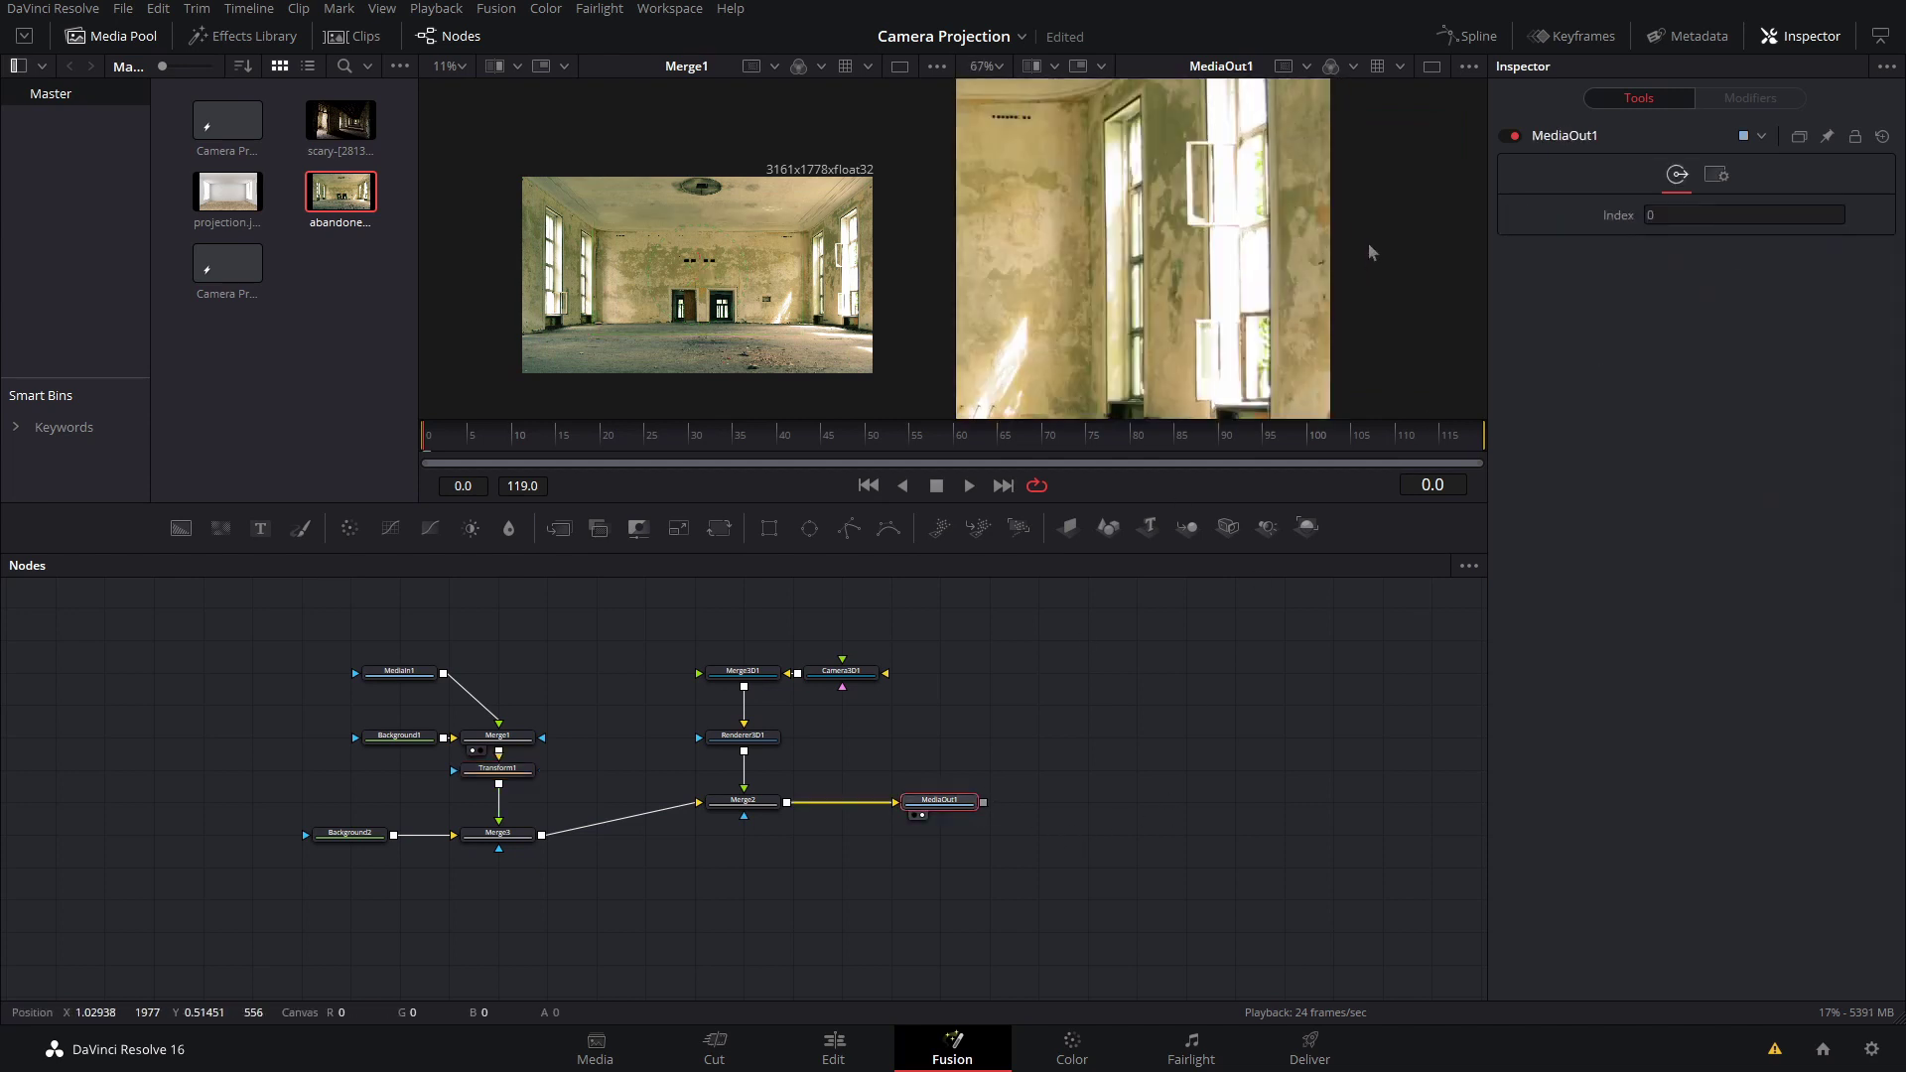
scroll(1369, 254, down, 3)
scroll(1371, 254, up, 2)
scroll(1370, 254, down, 1)
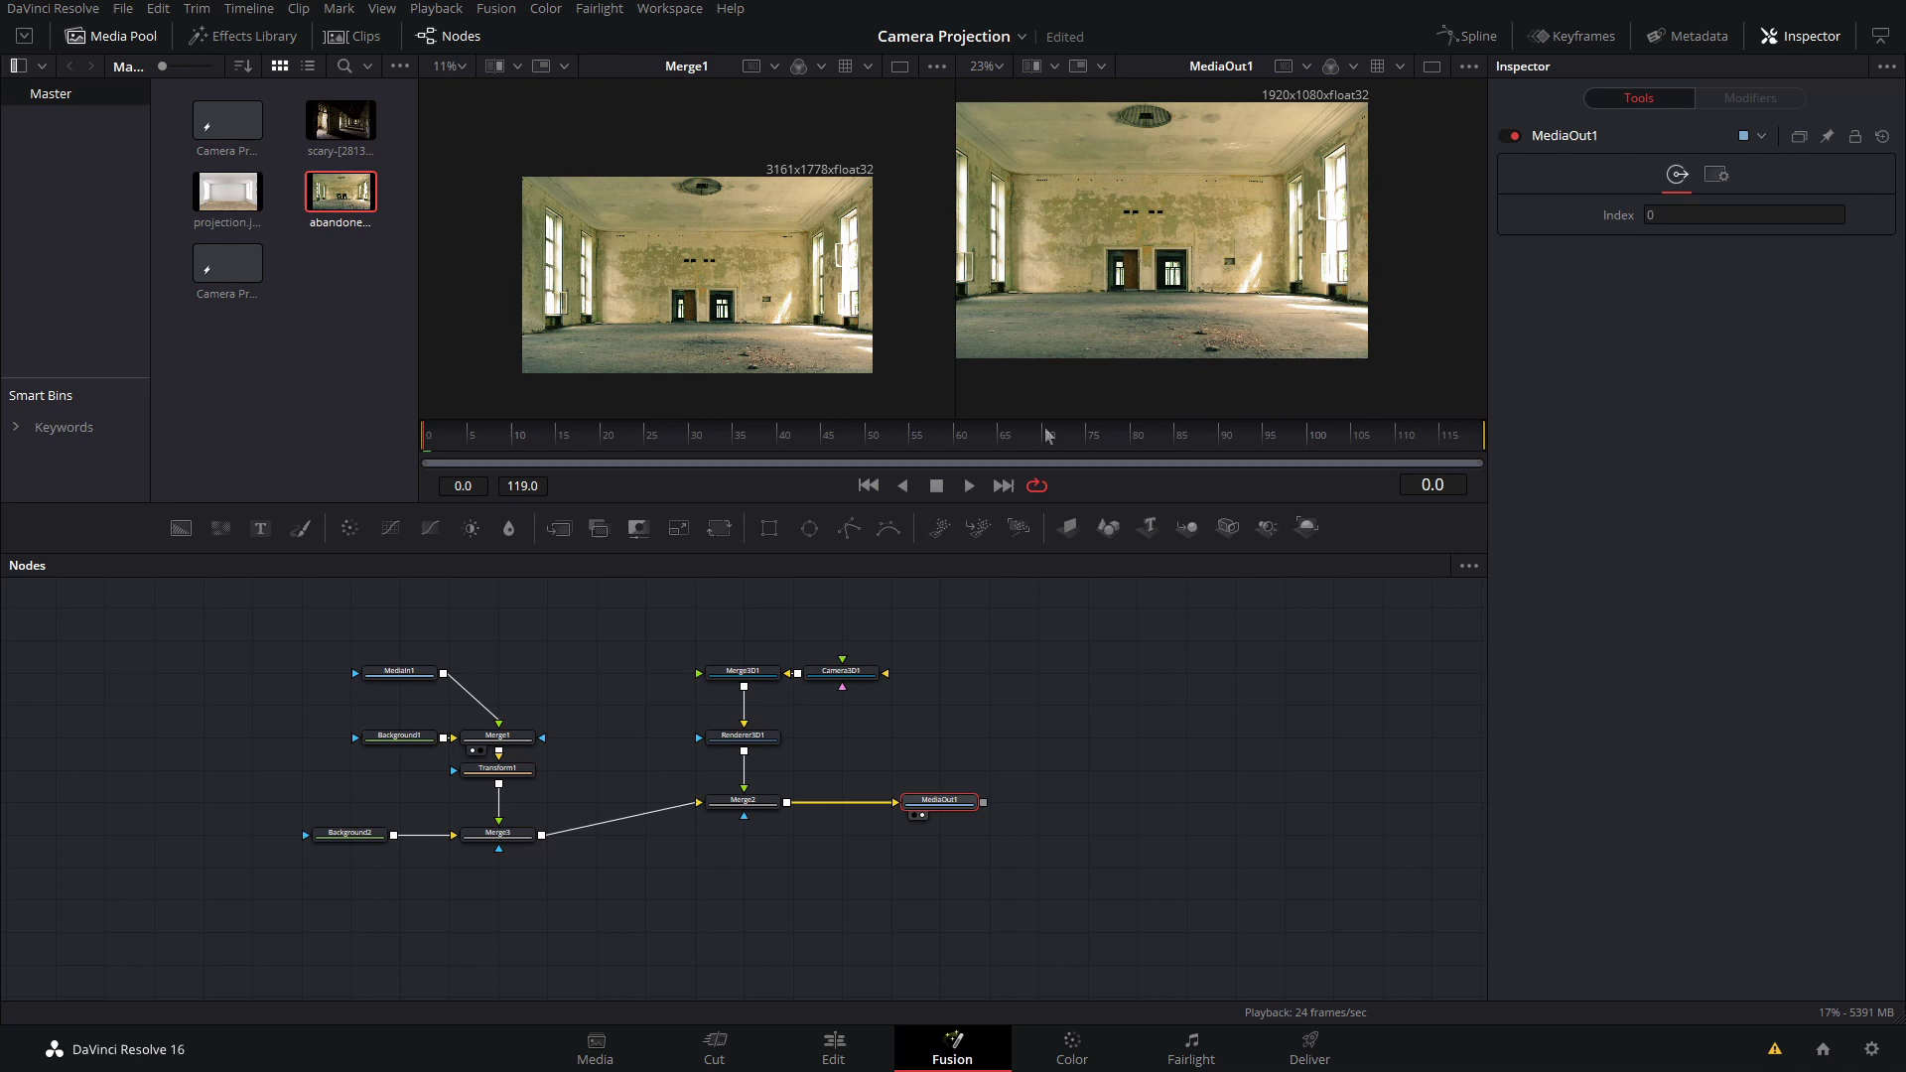
click(764, 745)
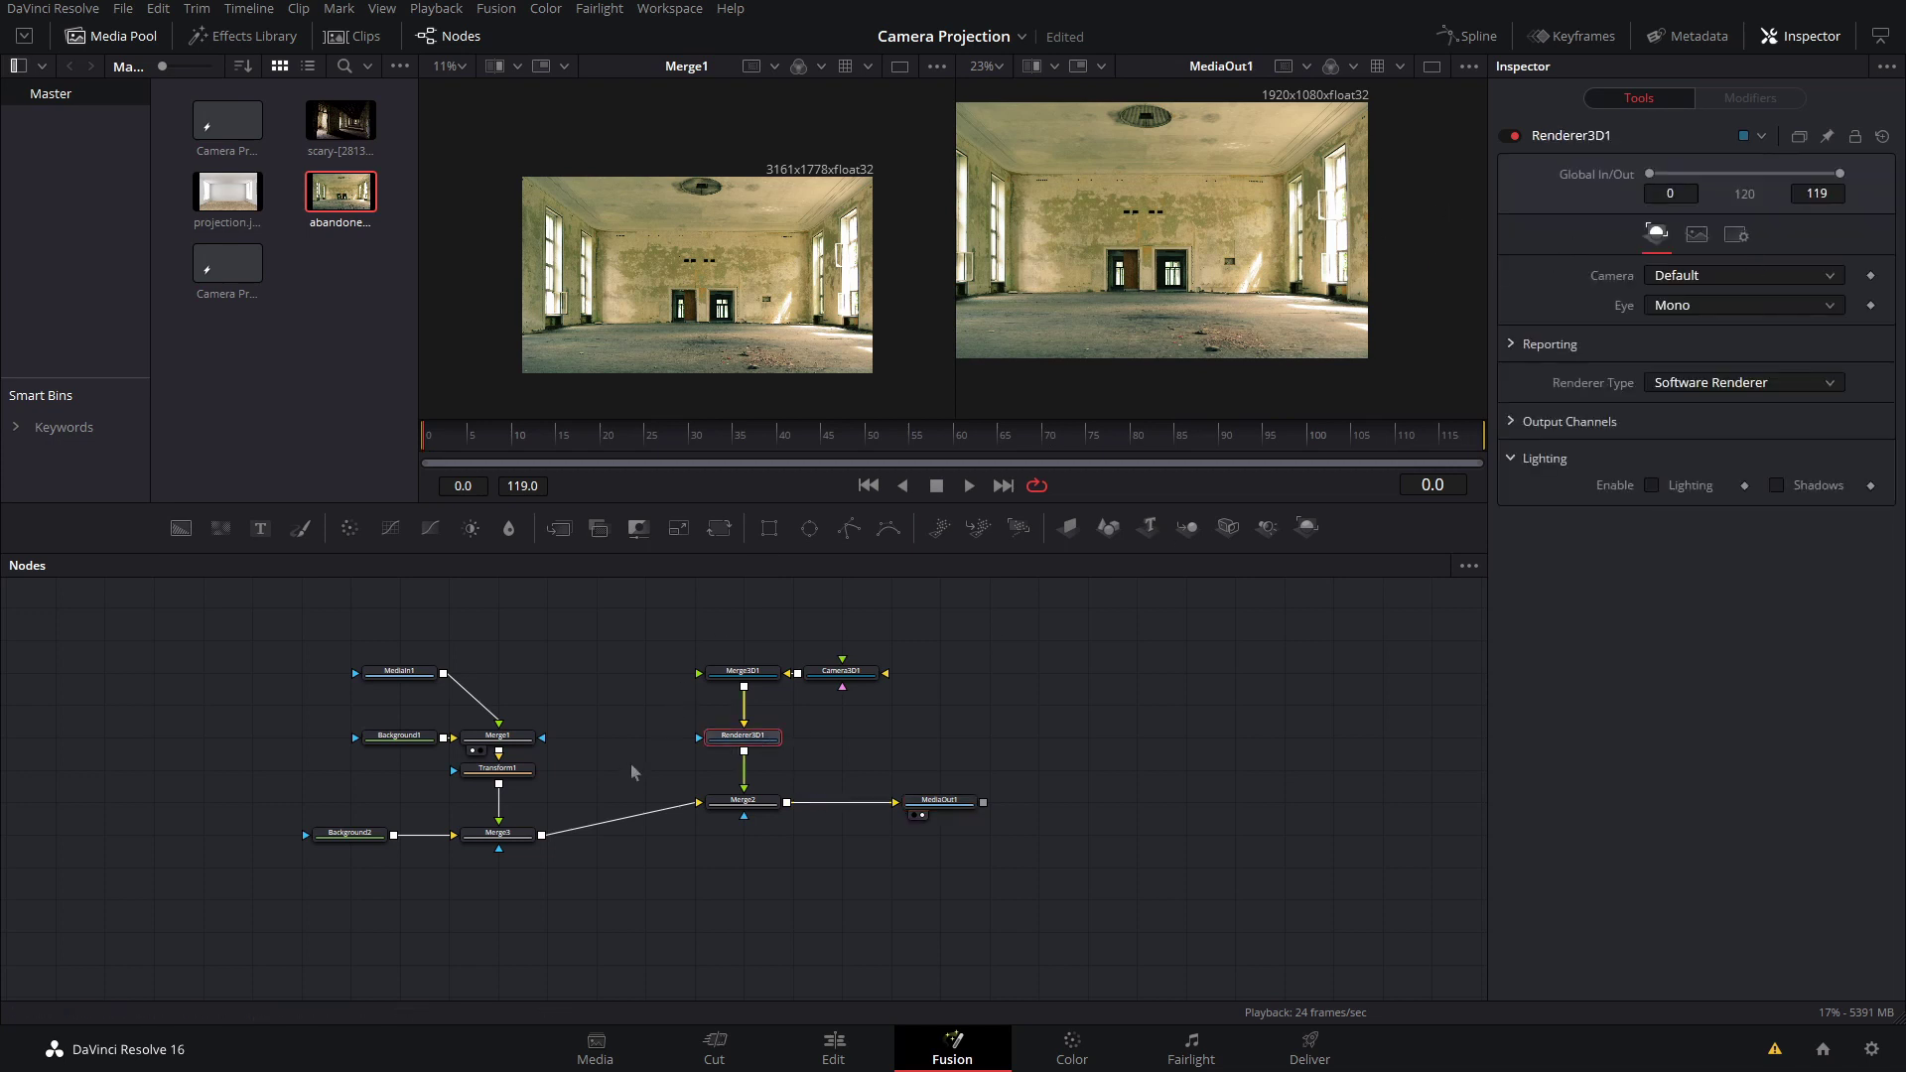
drag(569, 903, 311, 824)
Step: Add Background3 feeding Grid1 with Major Line Spacing set to 0
drag(500, 832, 499, 800)
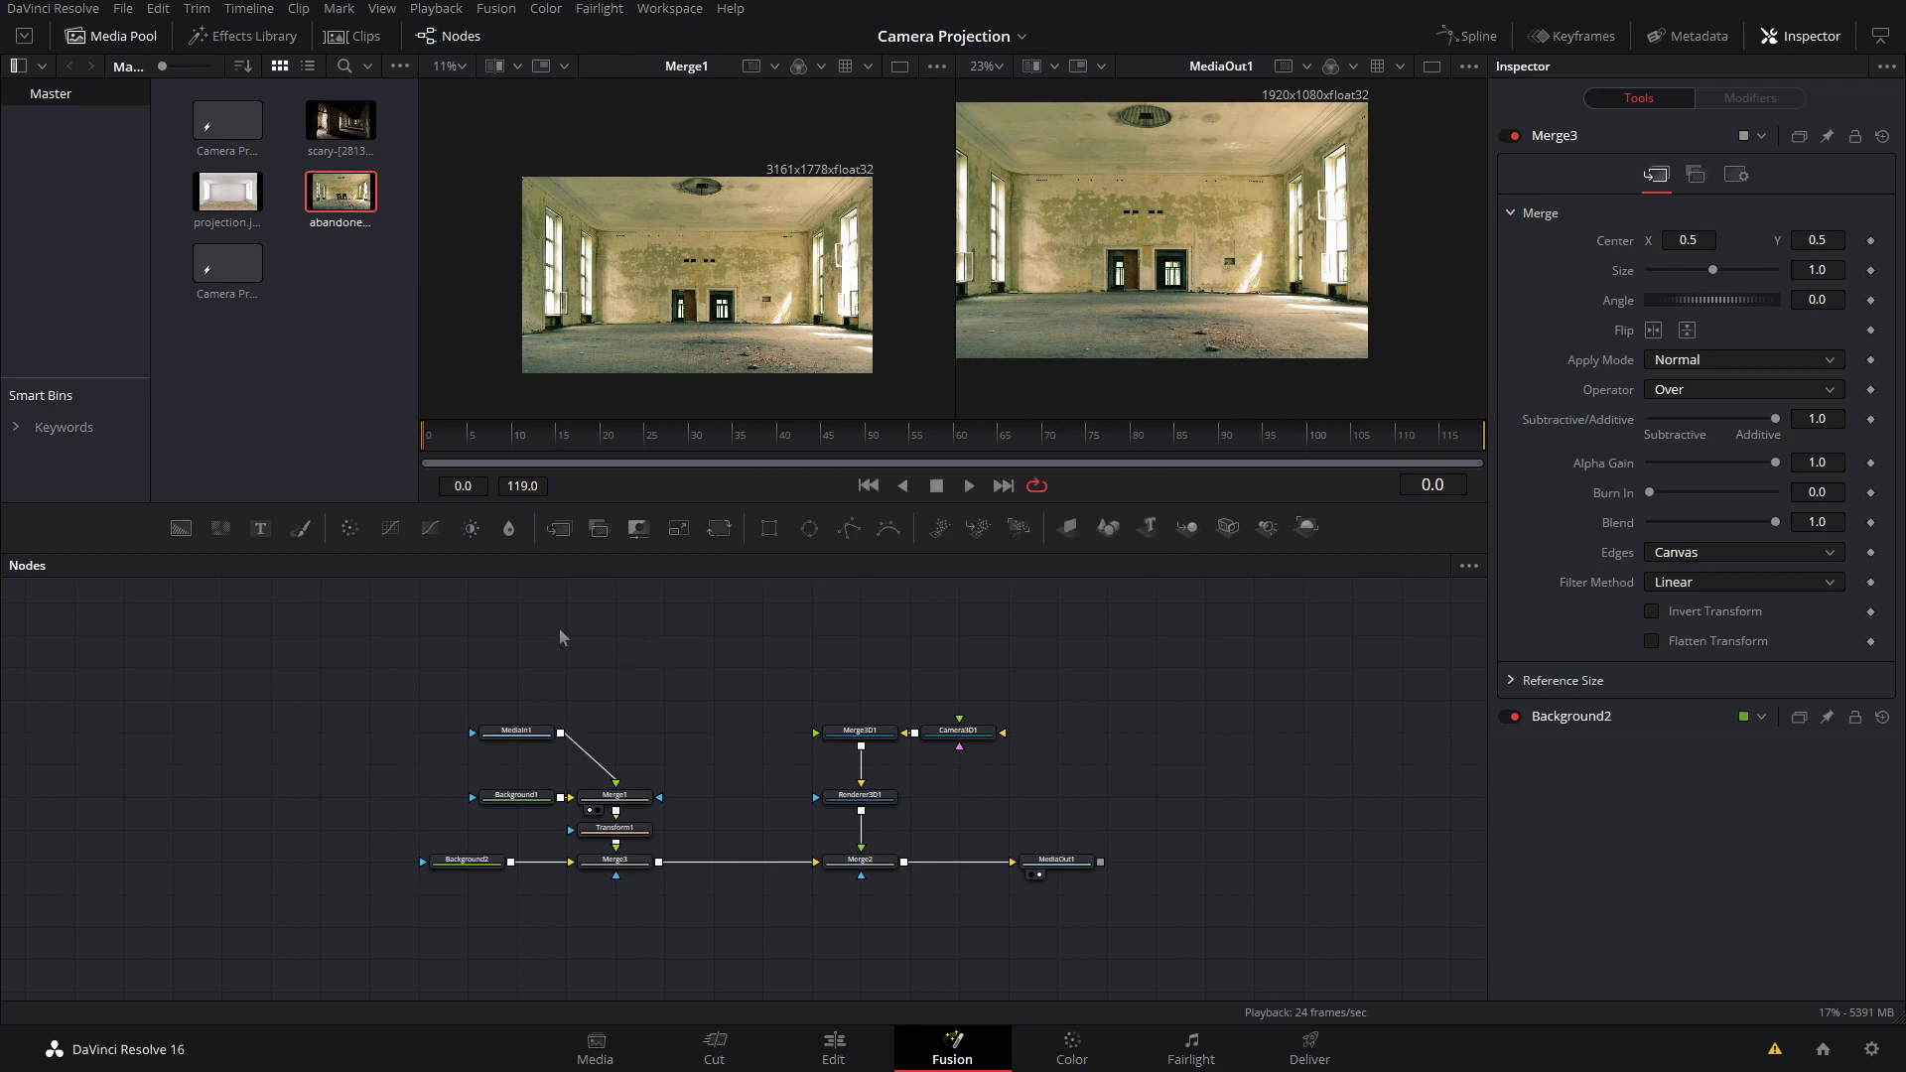
drag(178, 529, 614, 665)
key(shift+space)
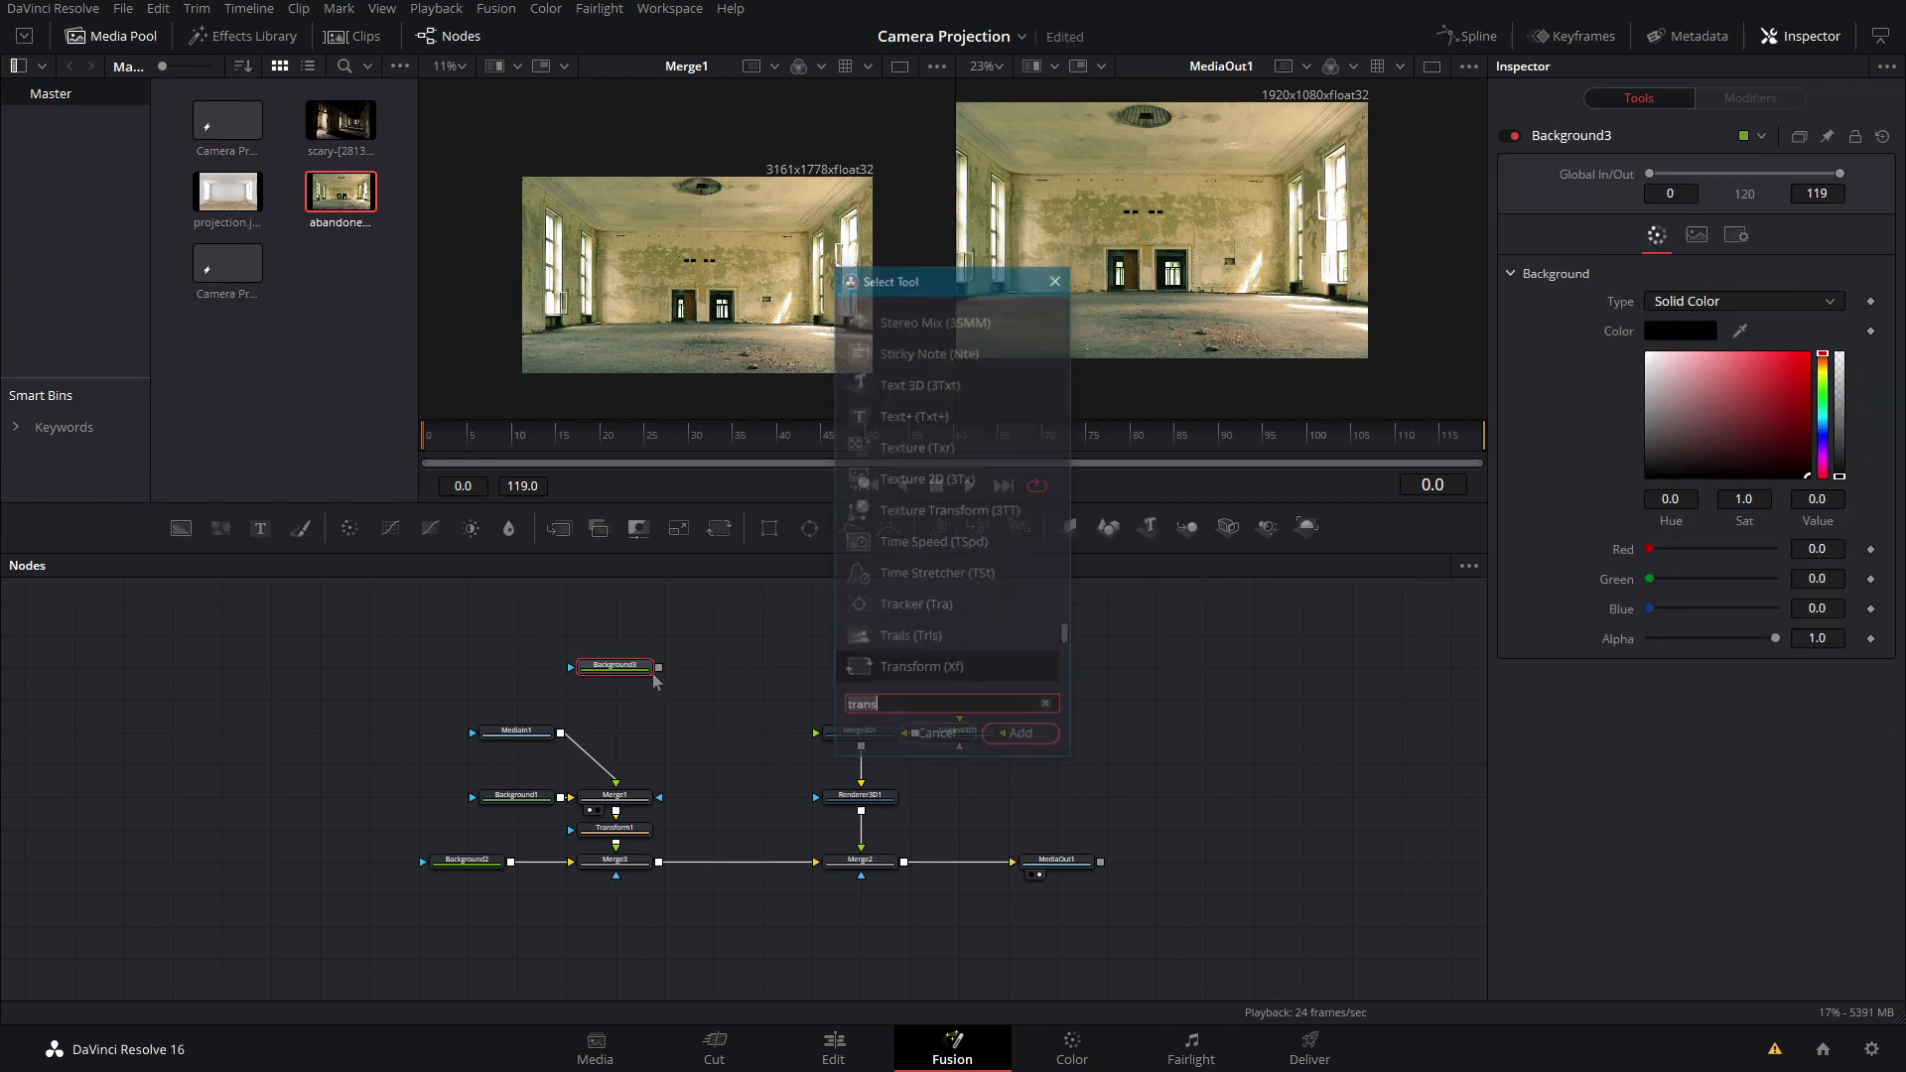
text(trans)
key(BackSpace)
key(BackSpace)
key(BackSpace)
text(grid)
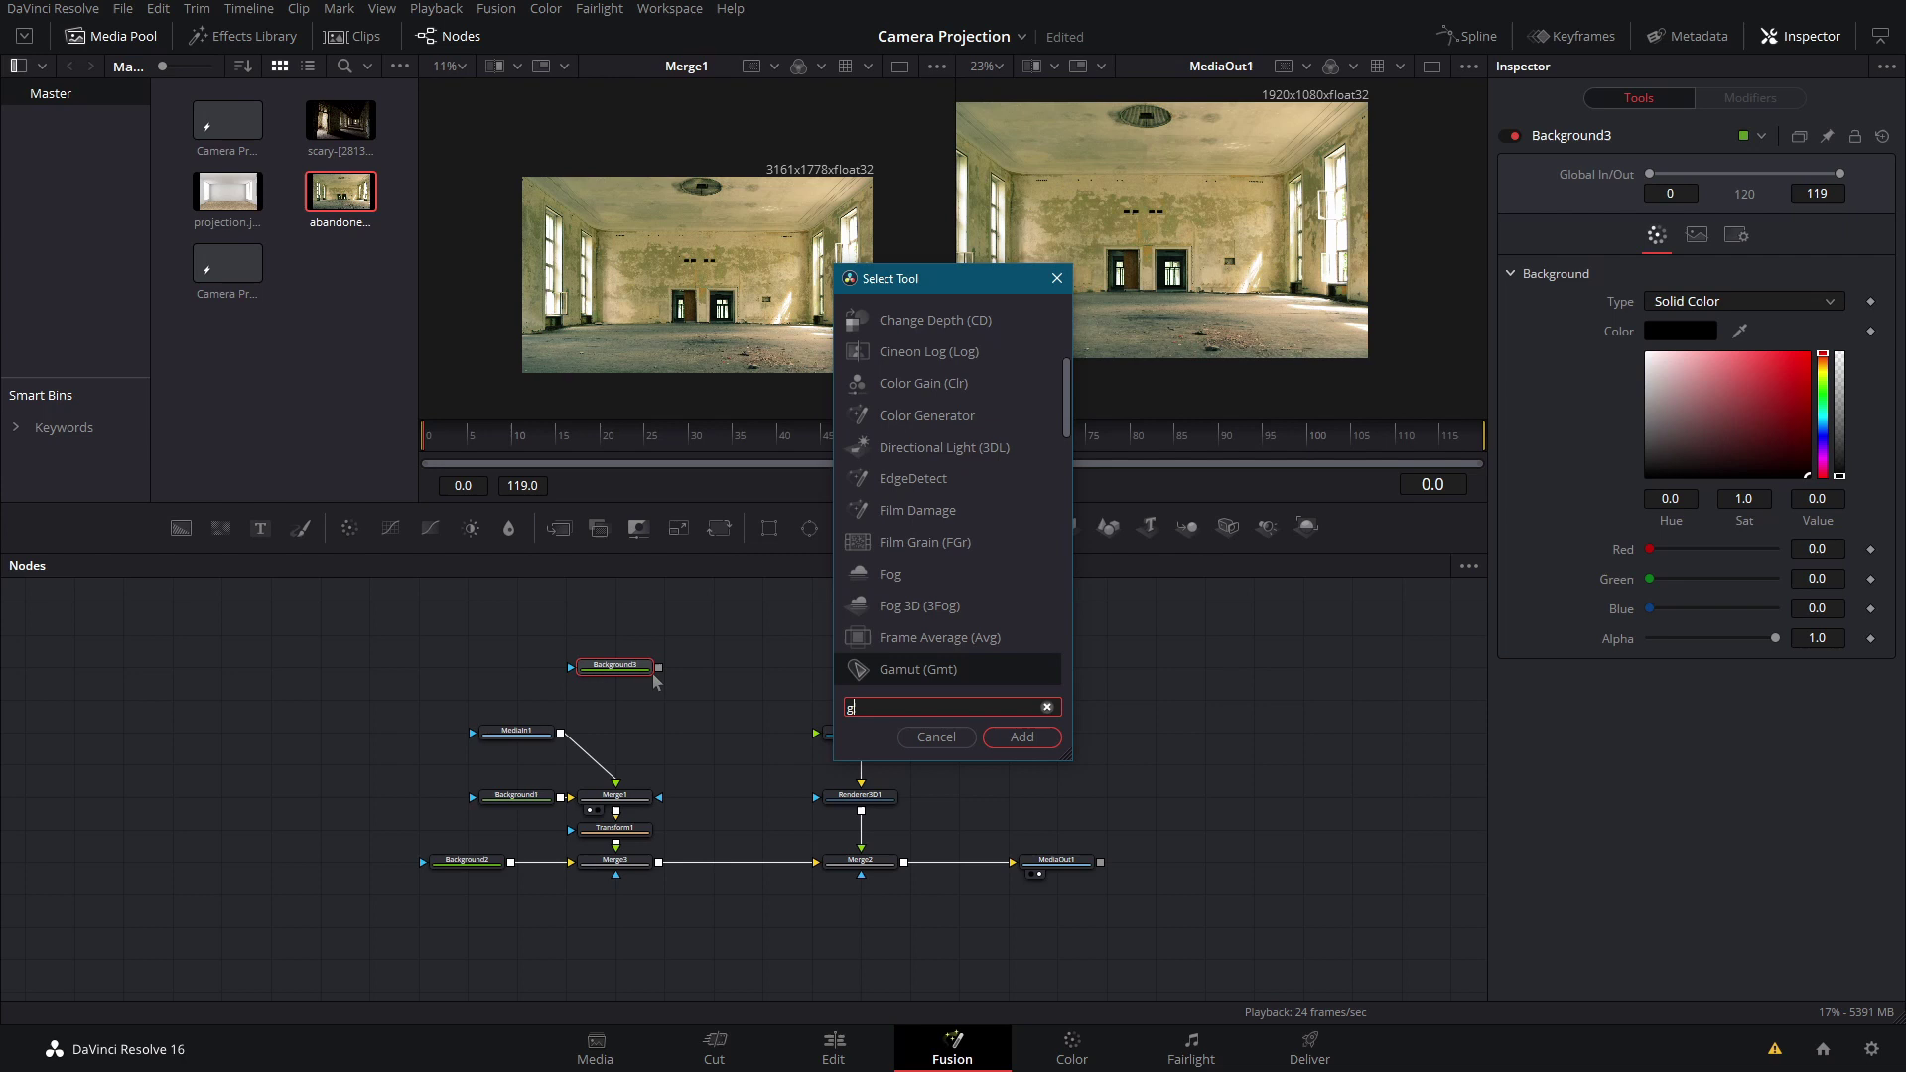
key(Return)
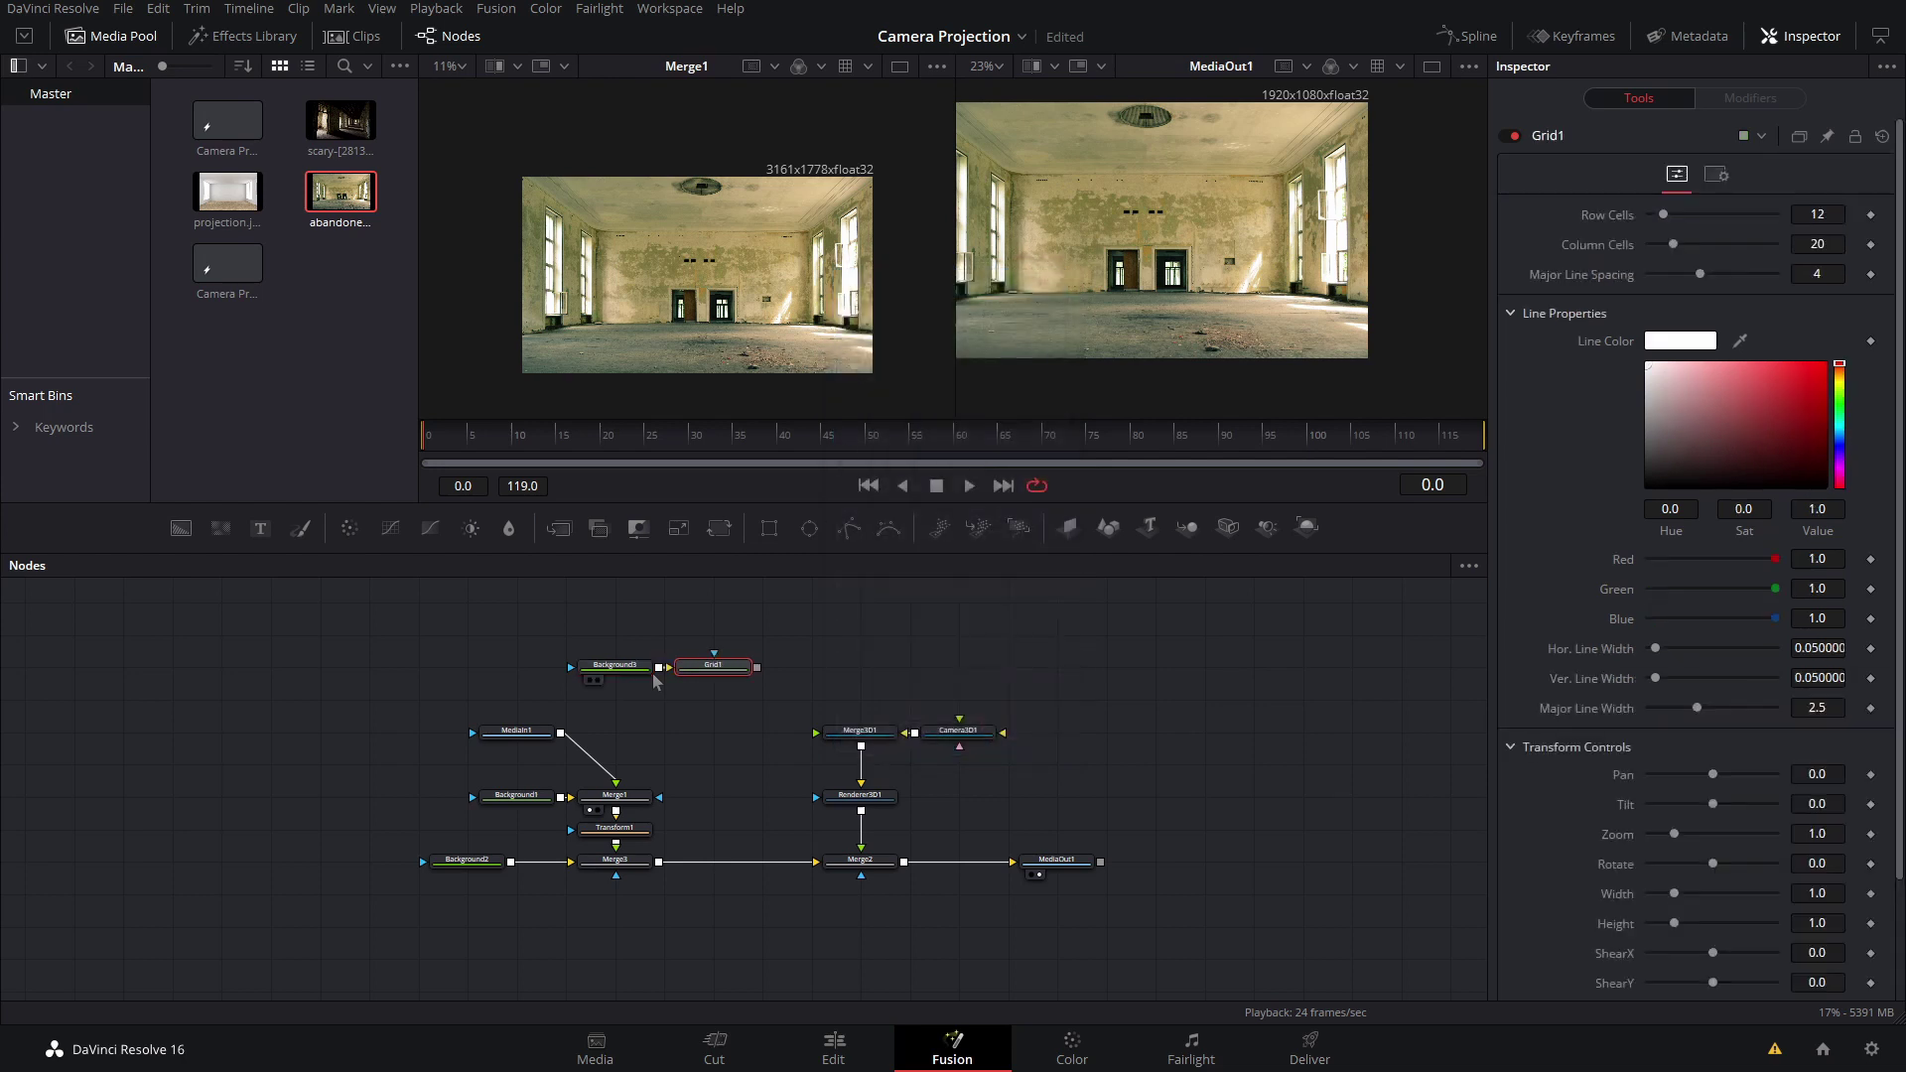
drag(1705, 280, 1646, 280)
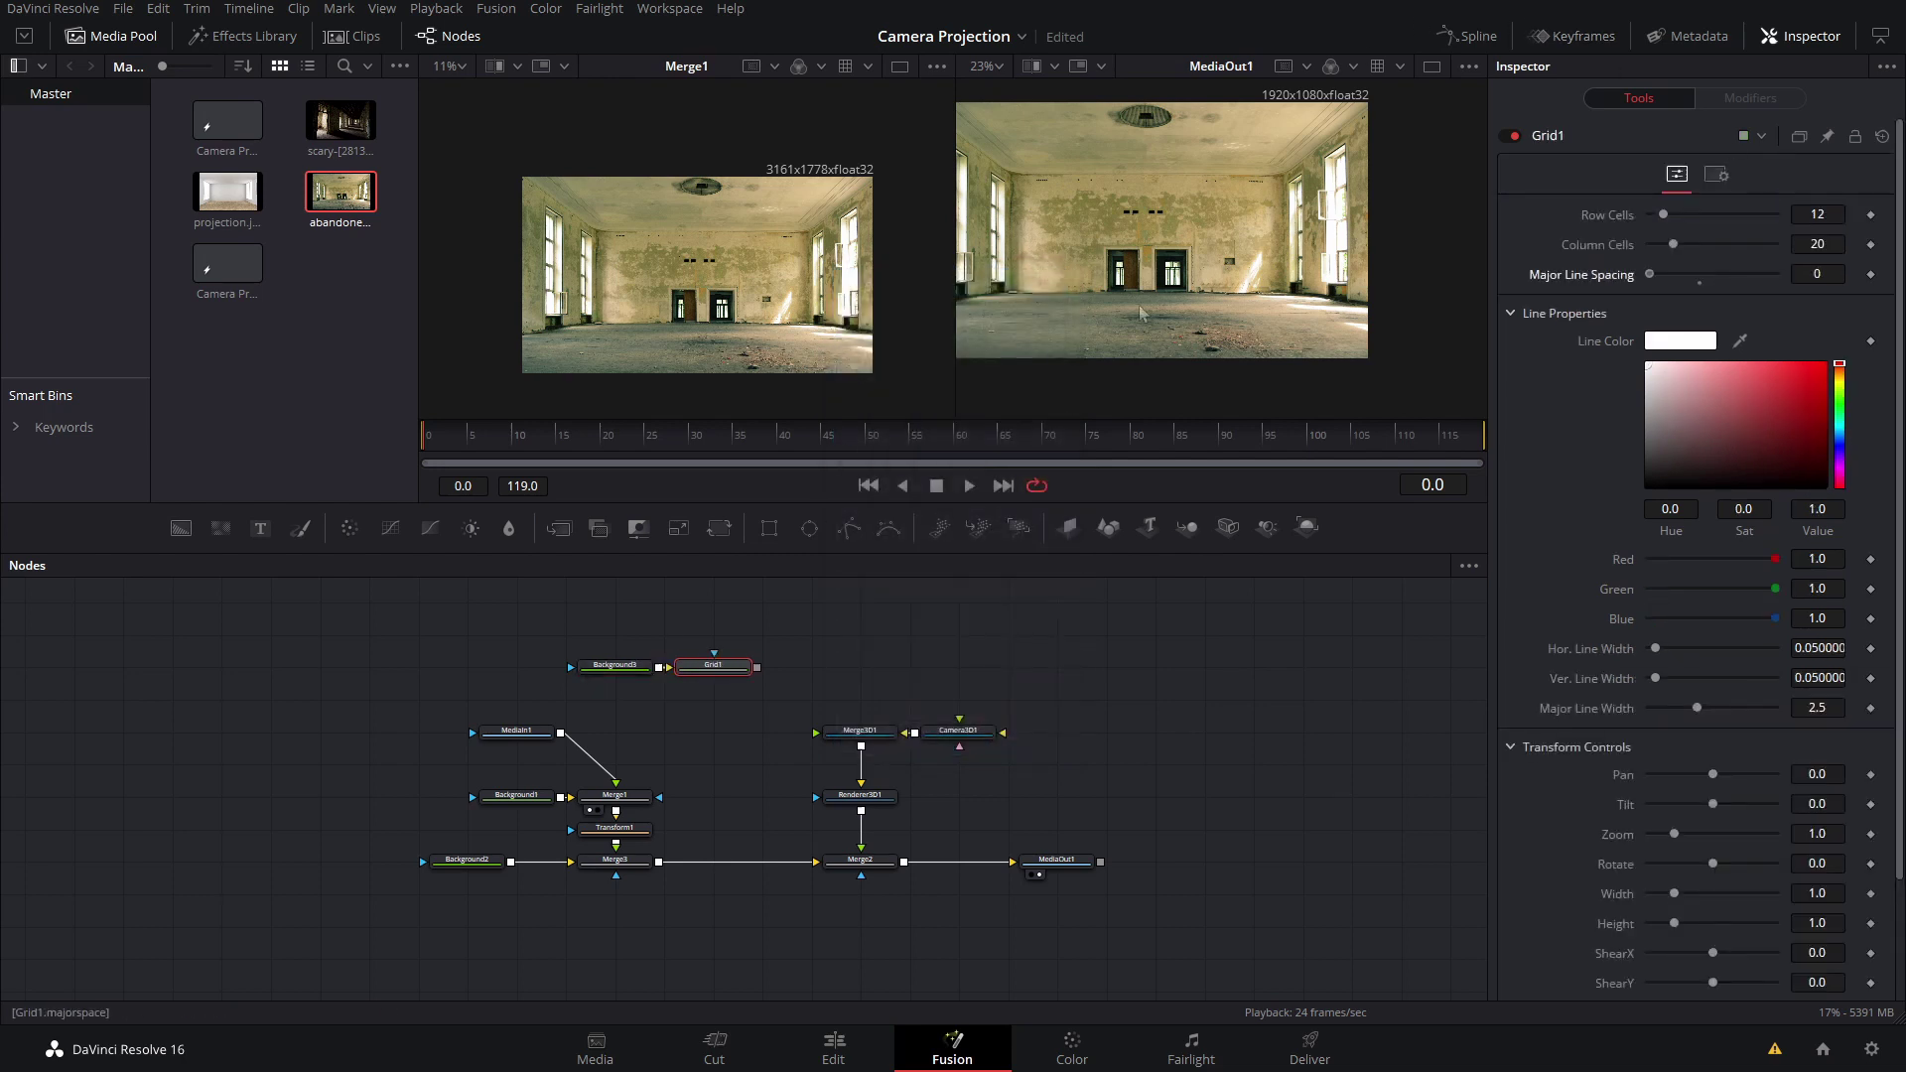
key(1)
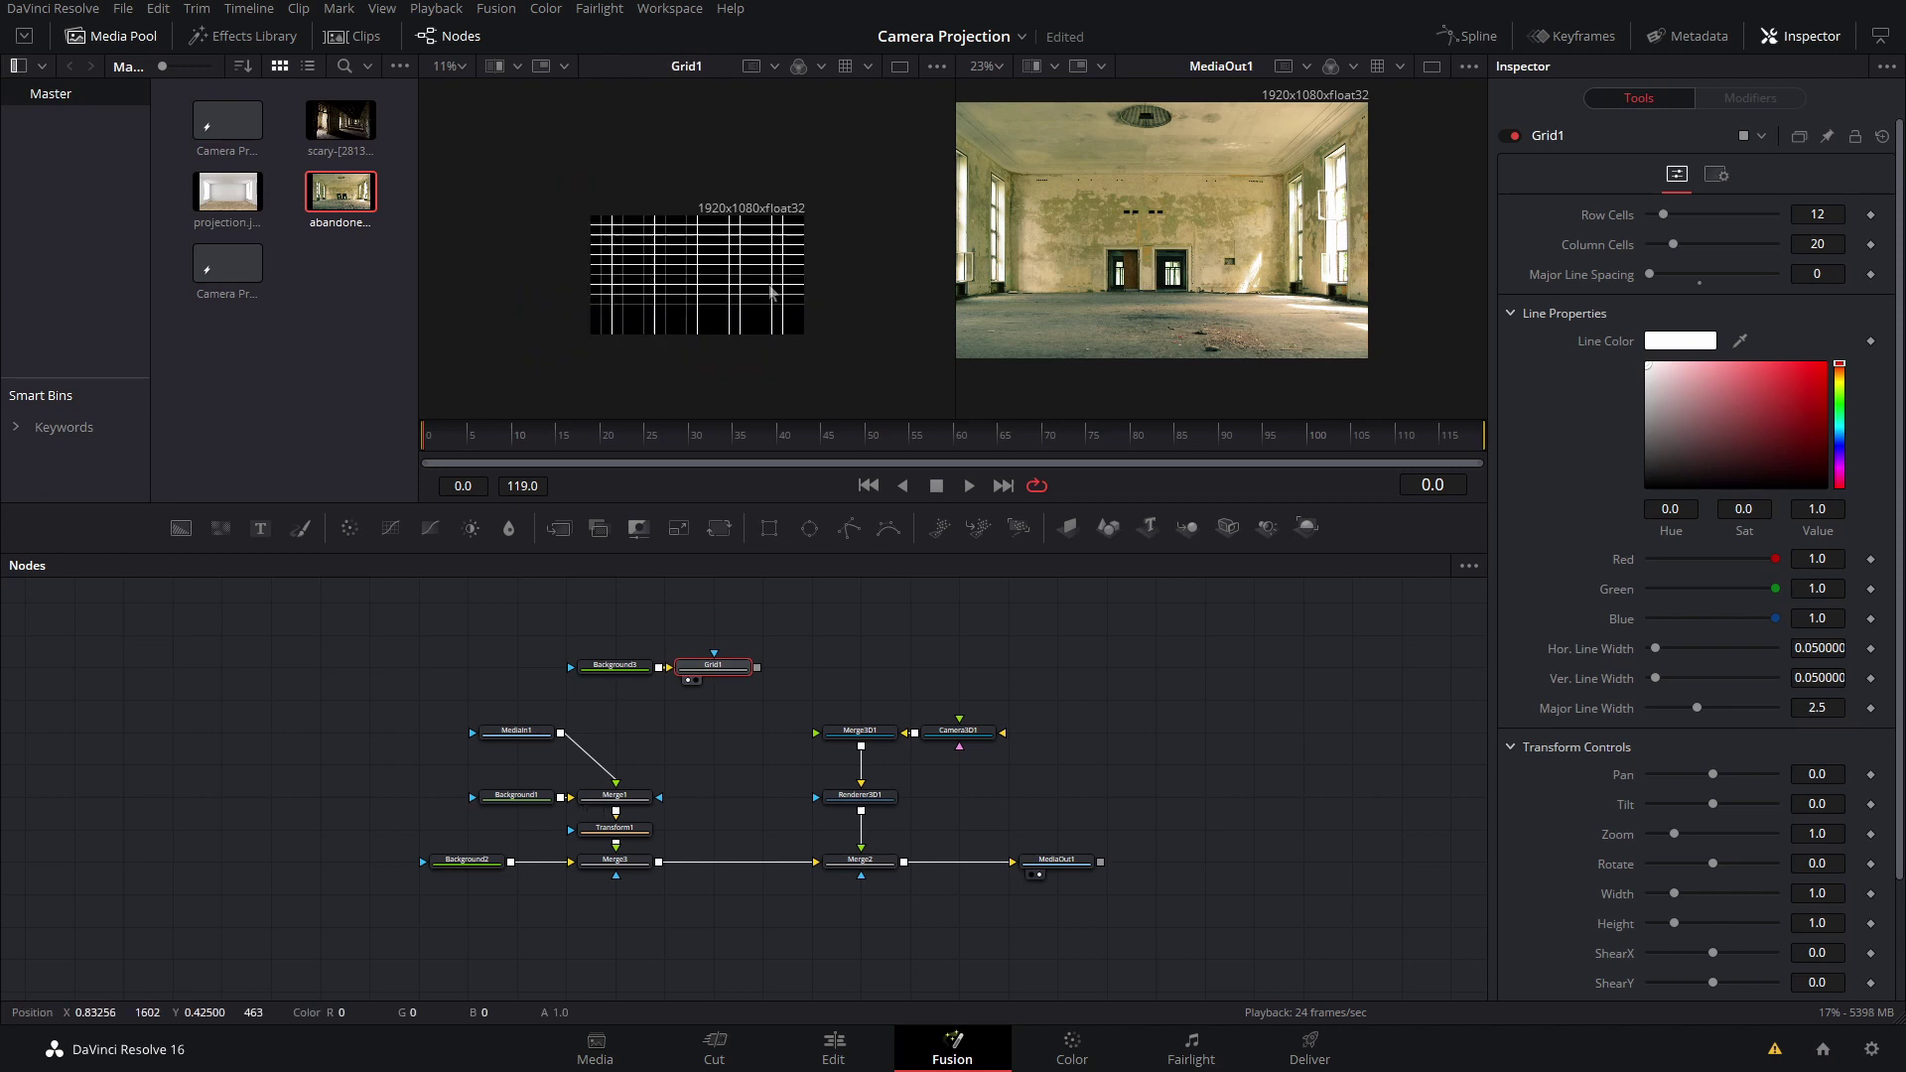
scroll(770, 293, up, 3)
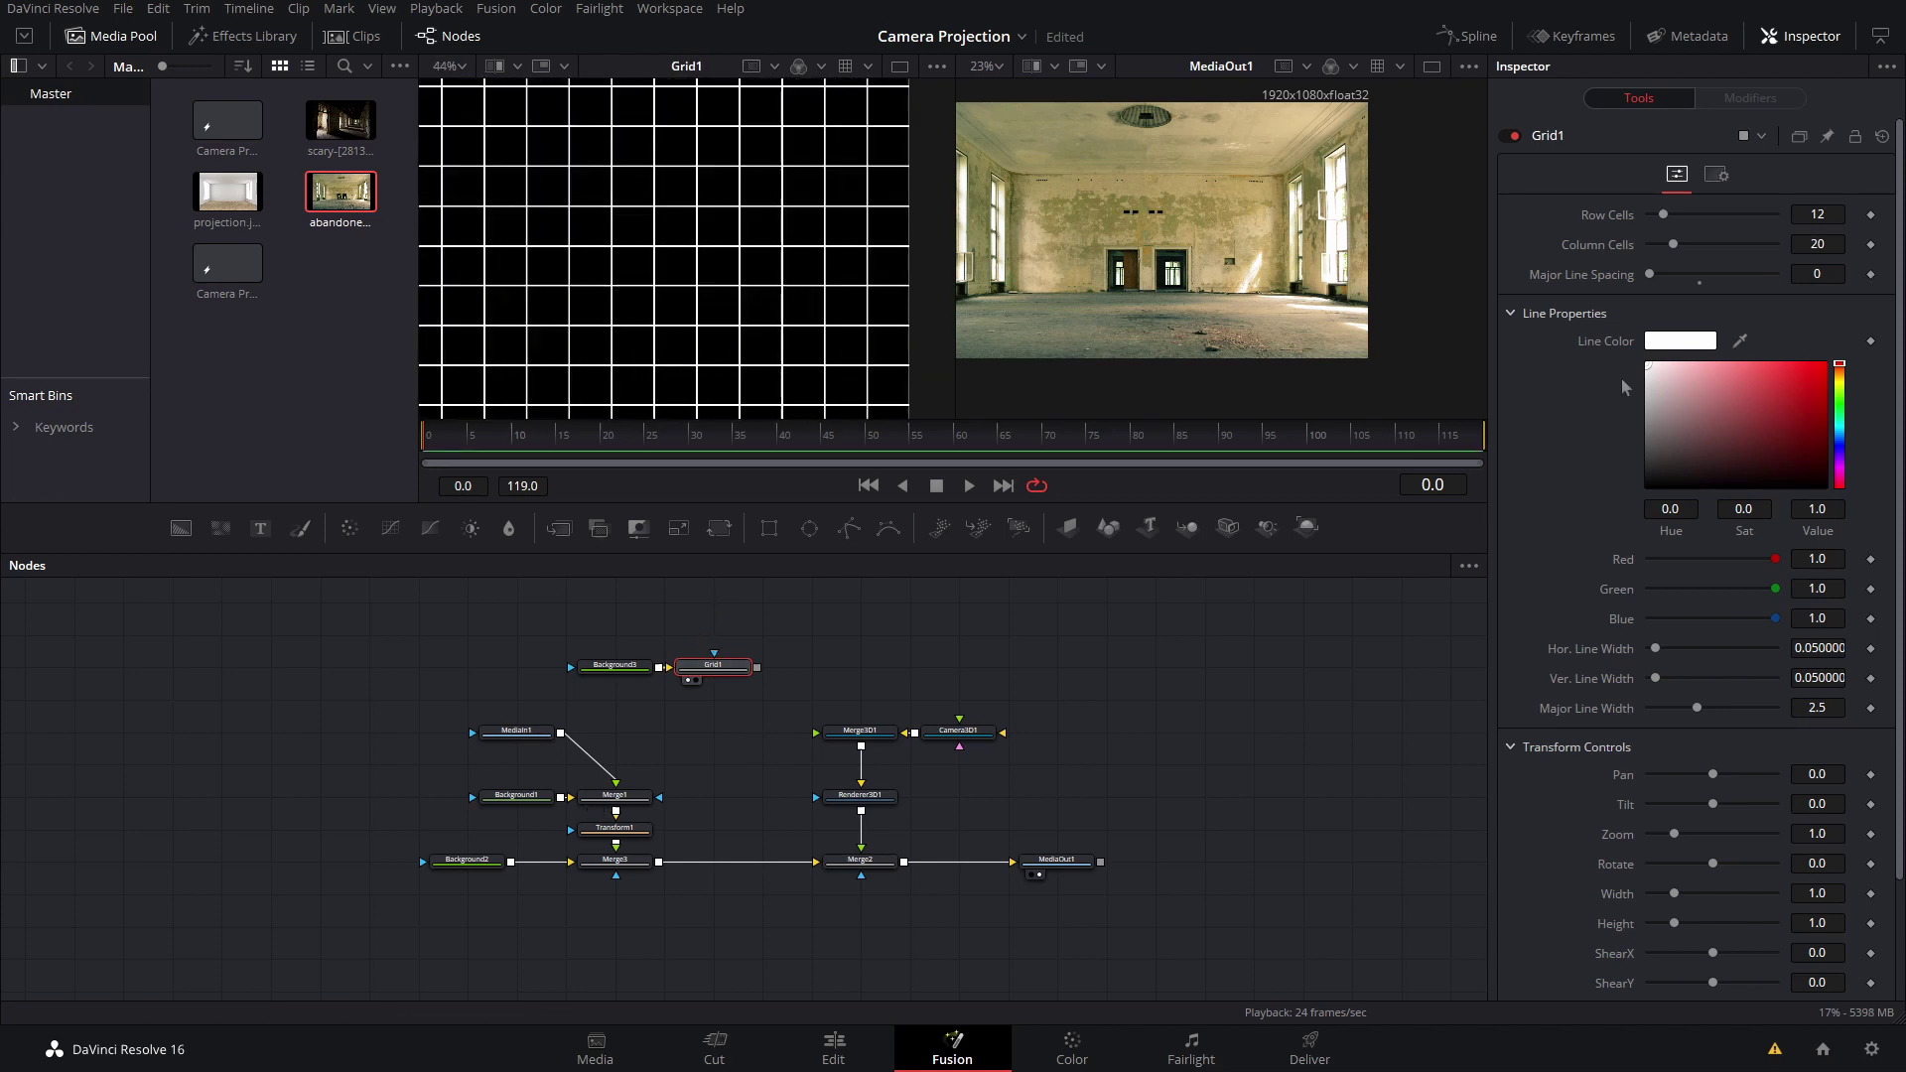
Step: Feed the grid into a new ImagePlane3D1, keeping Background3 opaque black
click(614, 665)
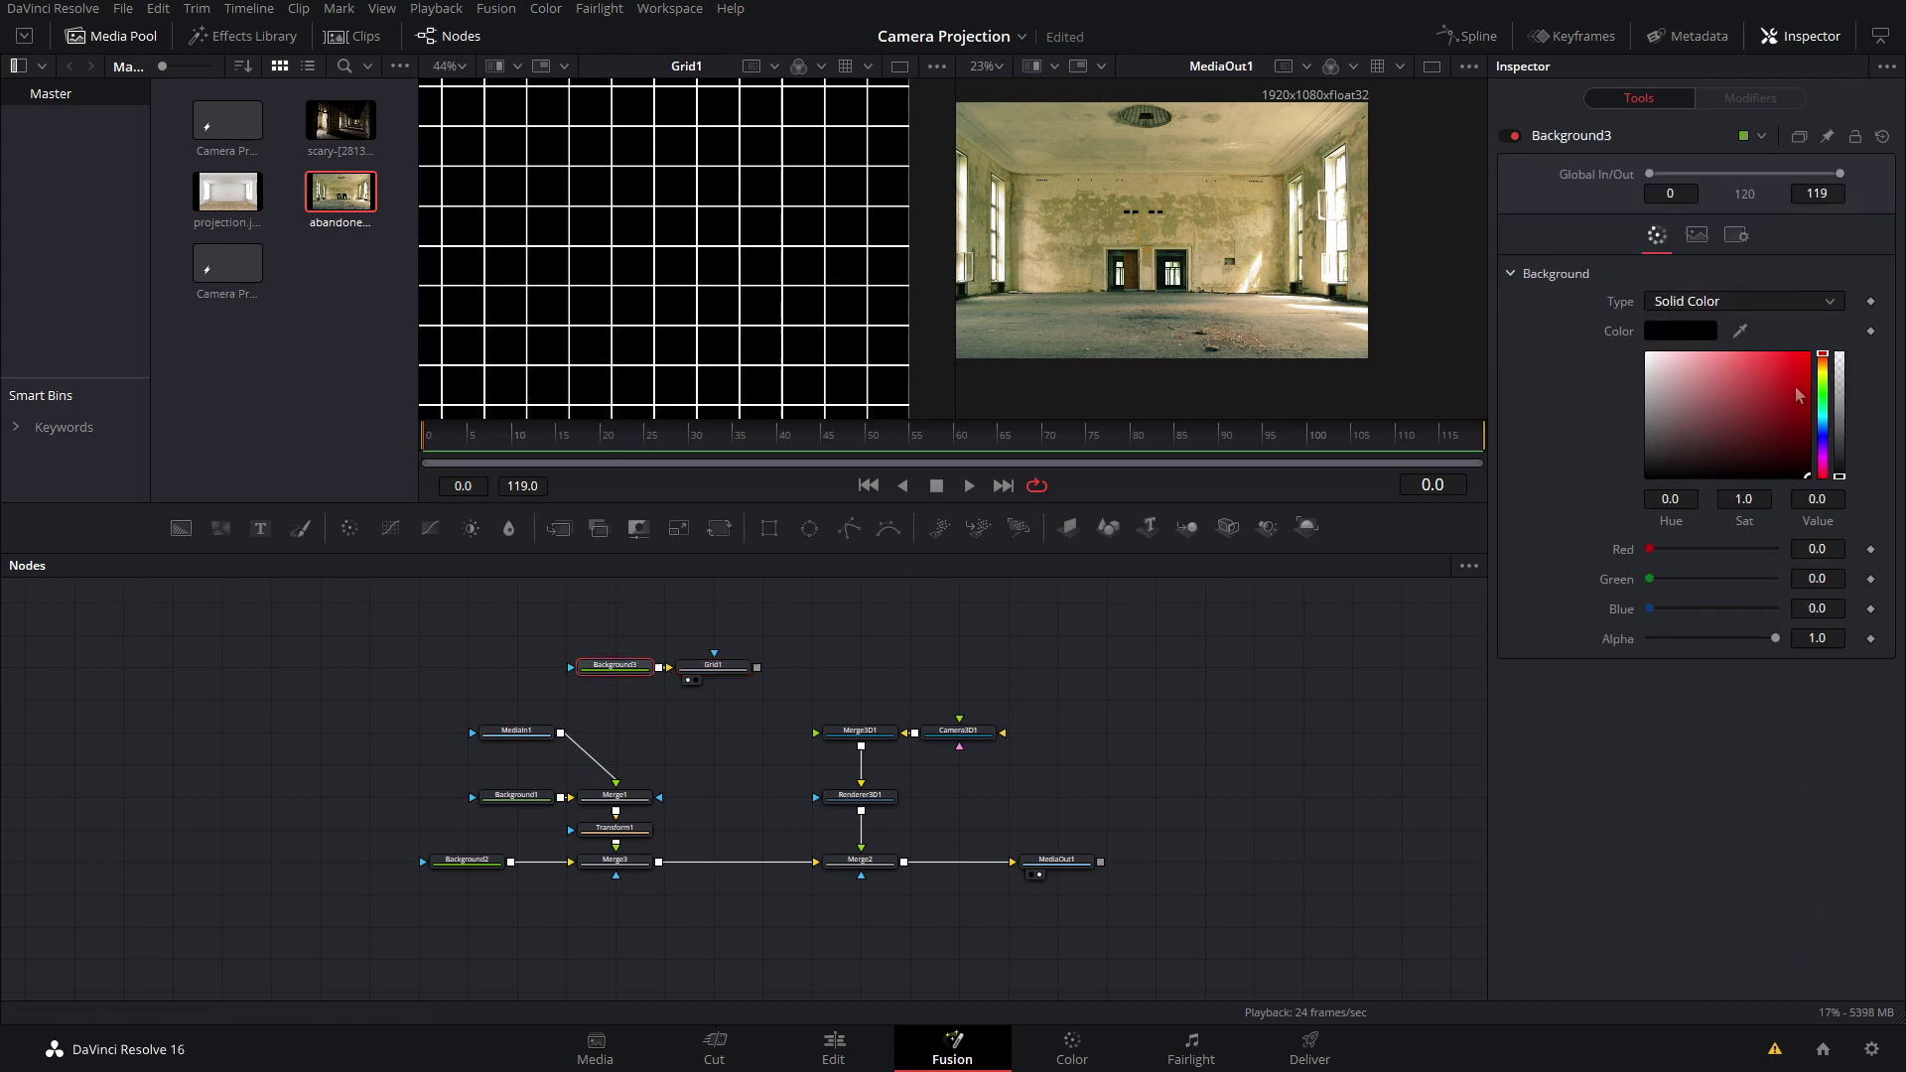
click(1841, 371)
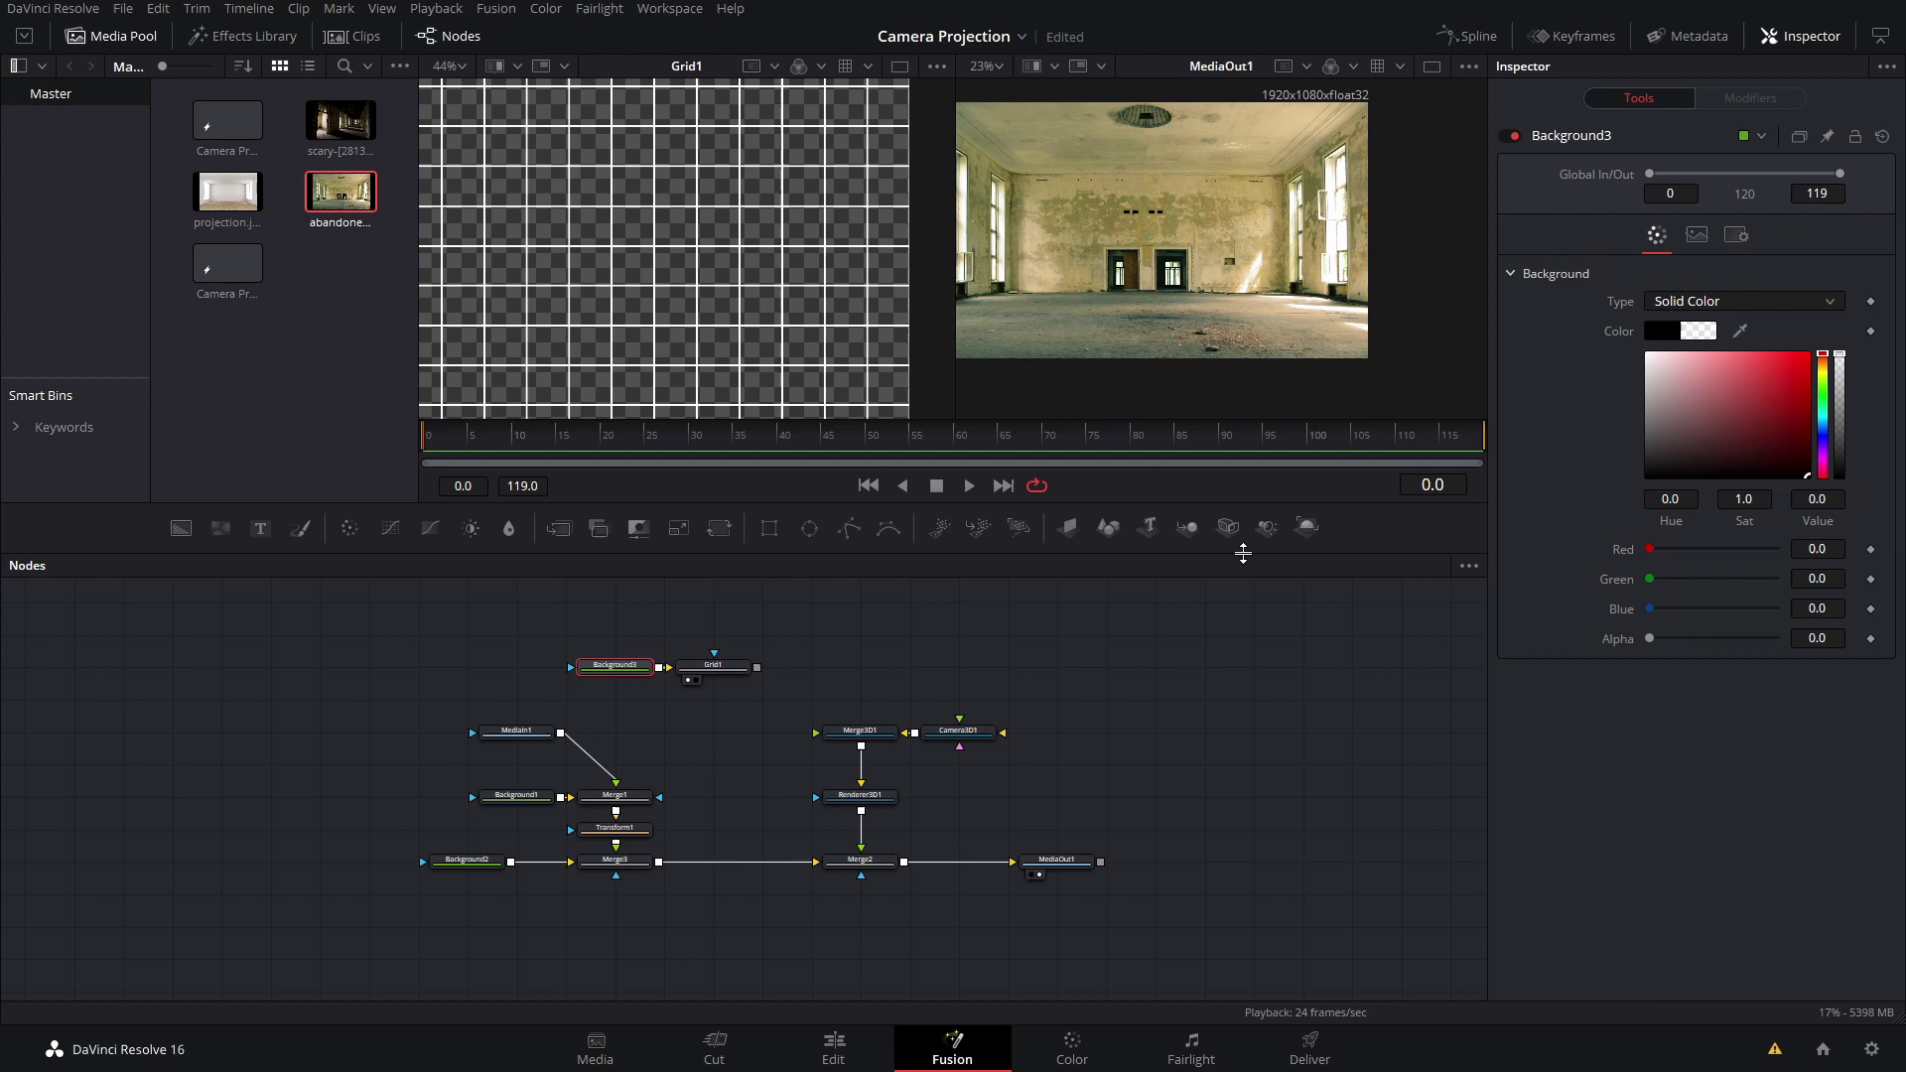
mouse_move(1069, 527)
mouse_down()
mouse_move(861, 666)
mouse_move(817, 668)
mouse_move(860, 727)
mouse_up()
drag(881, 665, 746, 304)
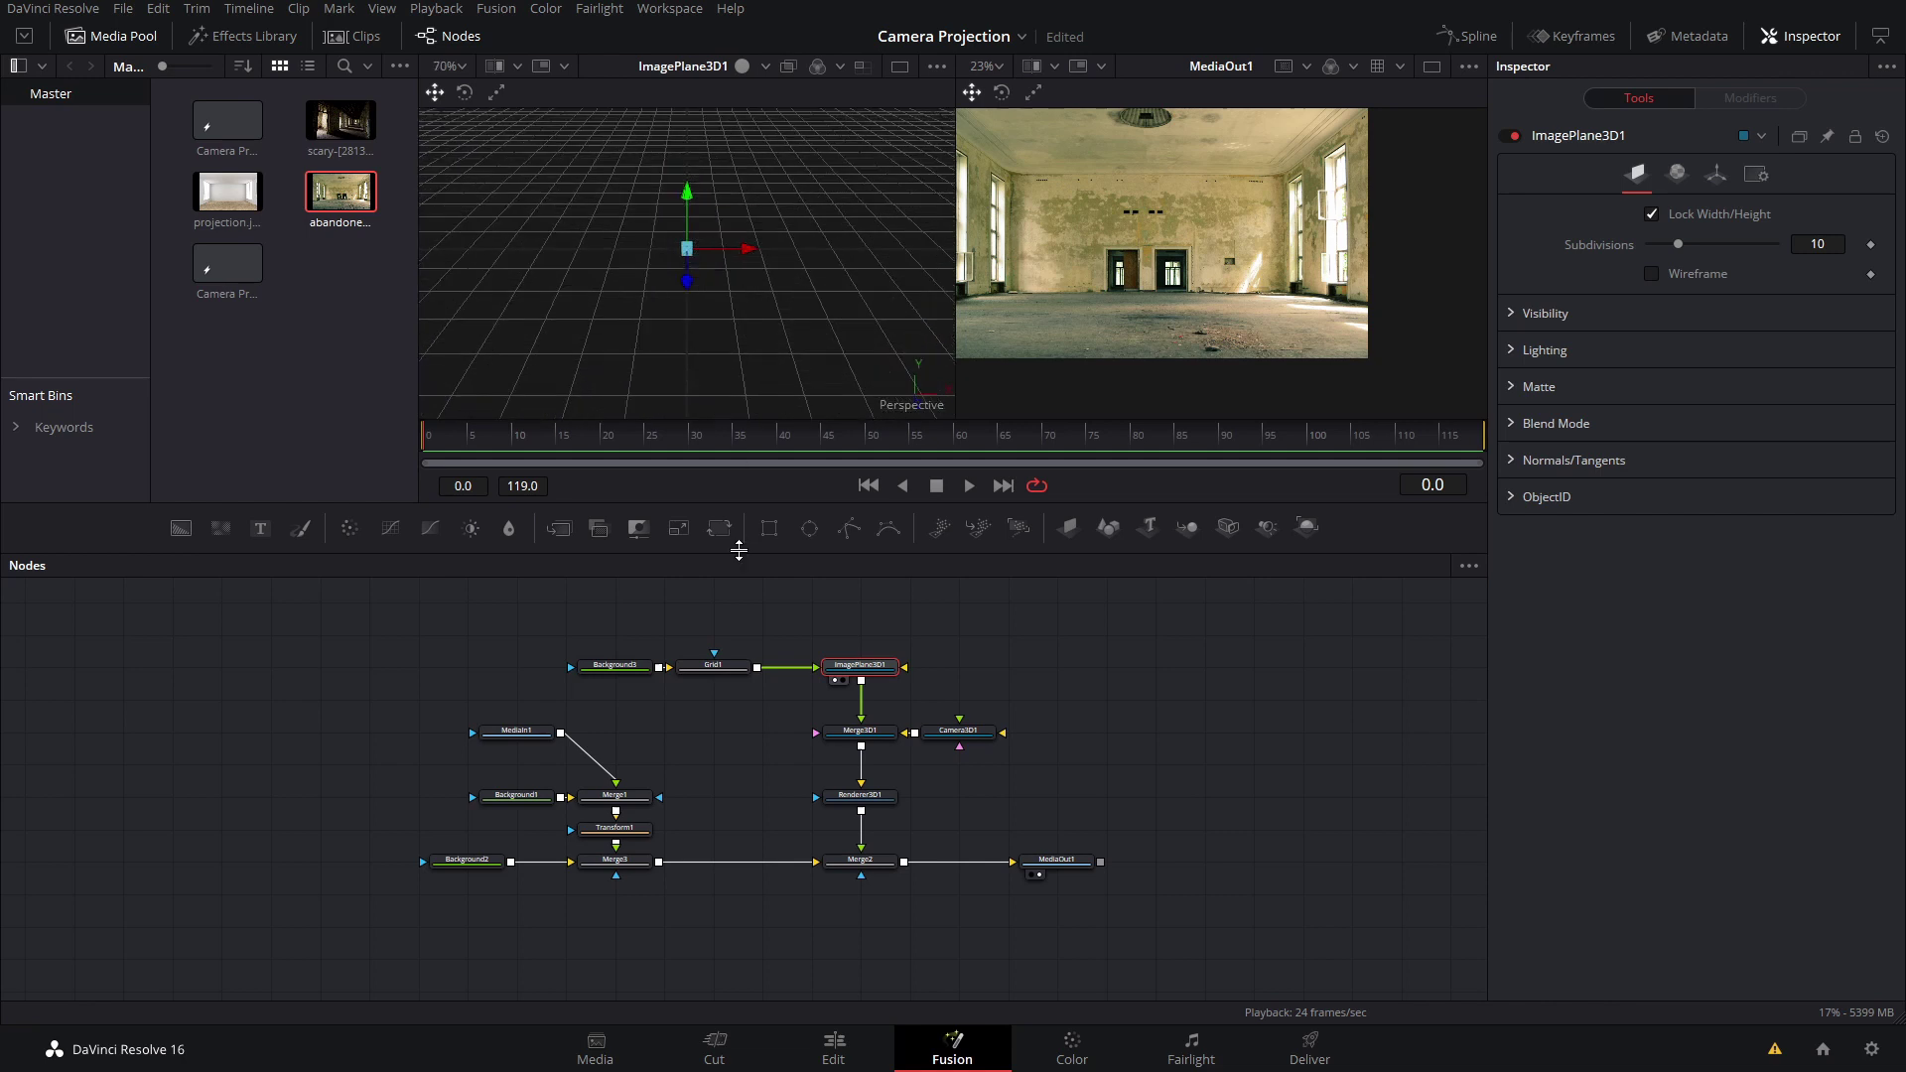
drag(559, 688, 769, 606)
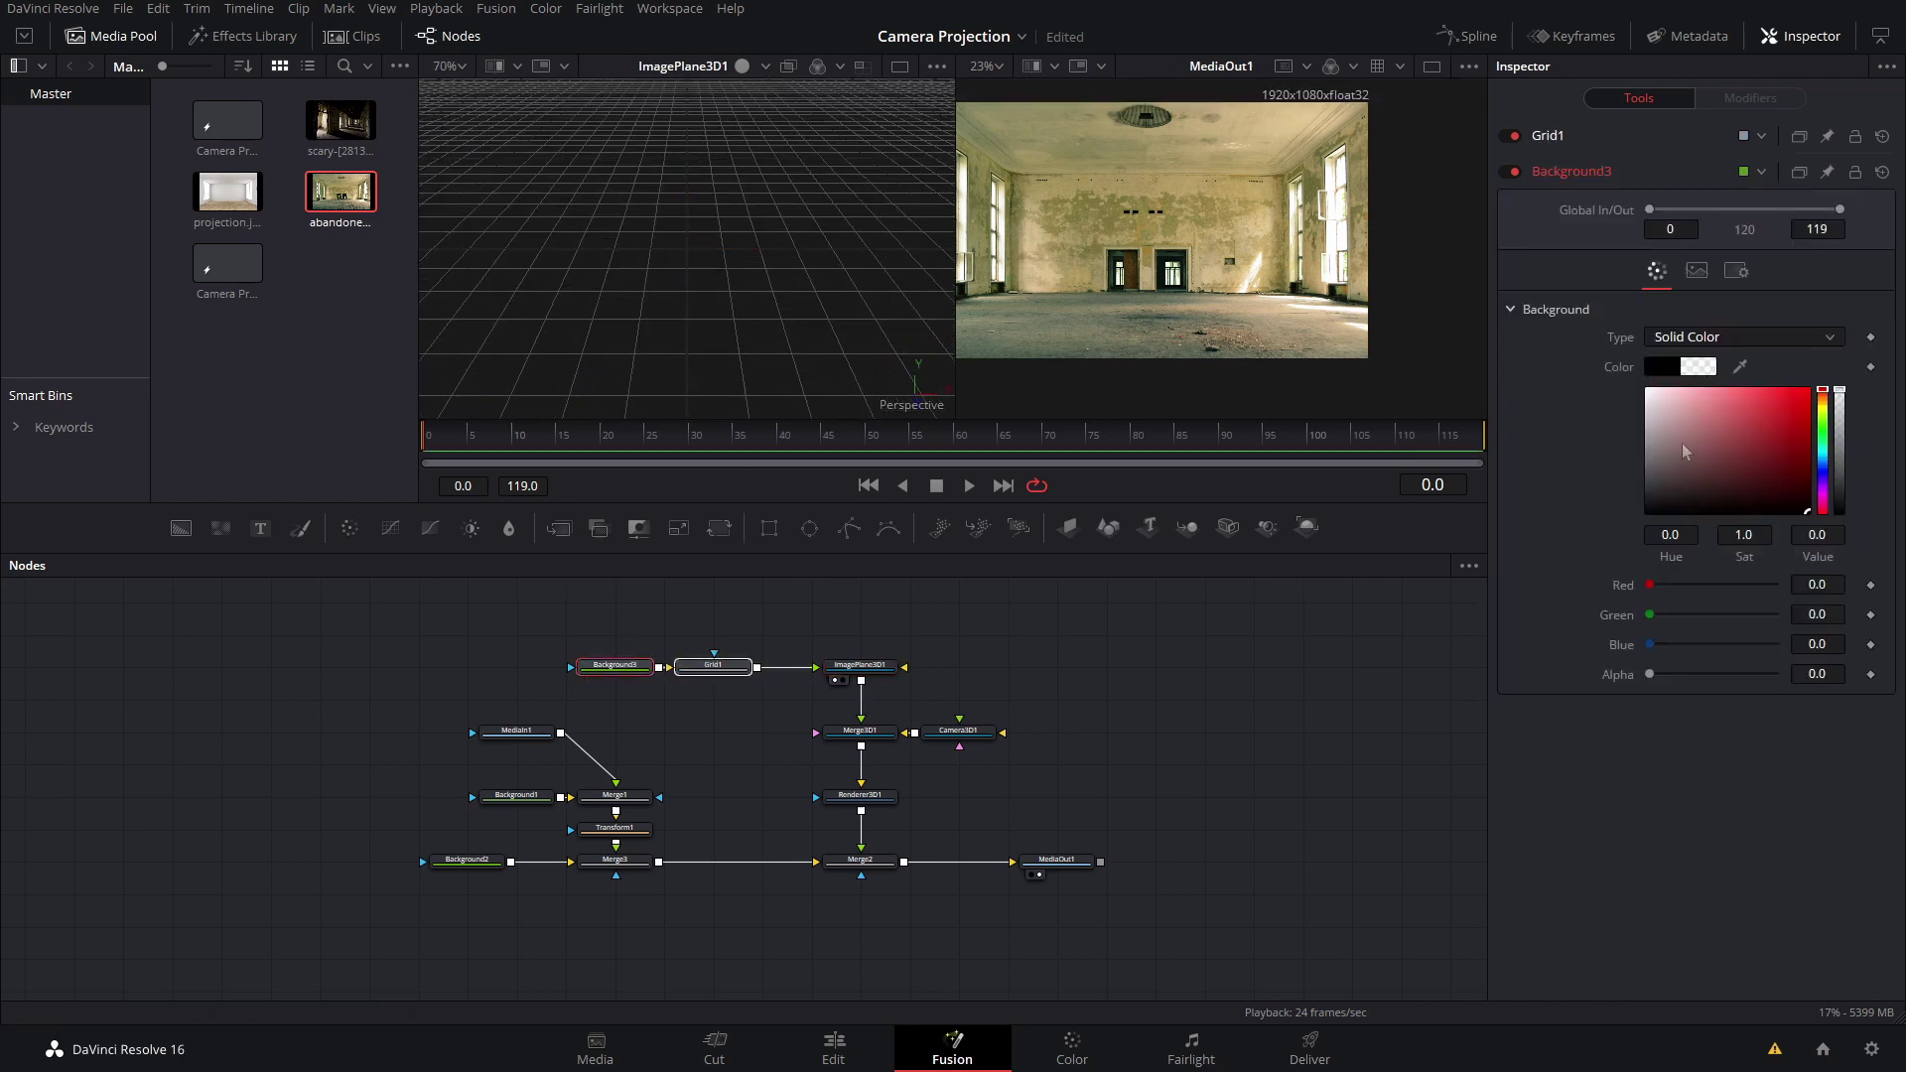
drag(1844, 445, 1841, 516)
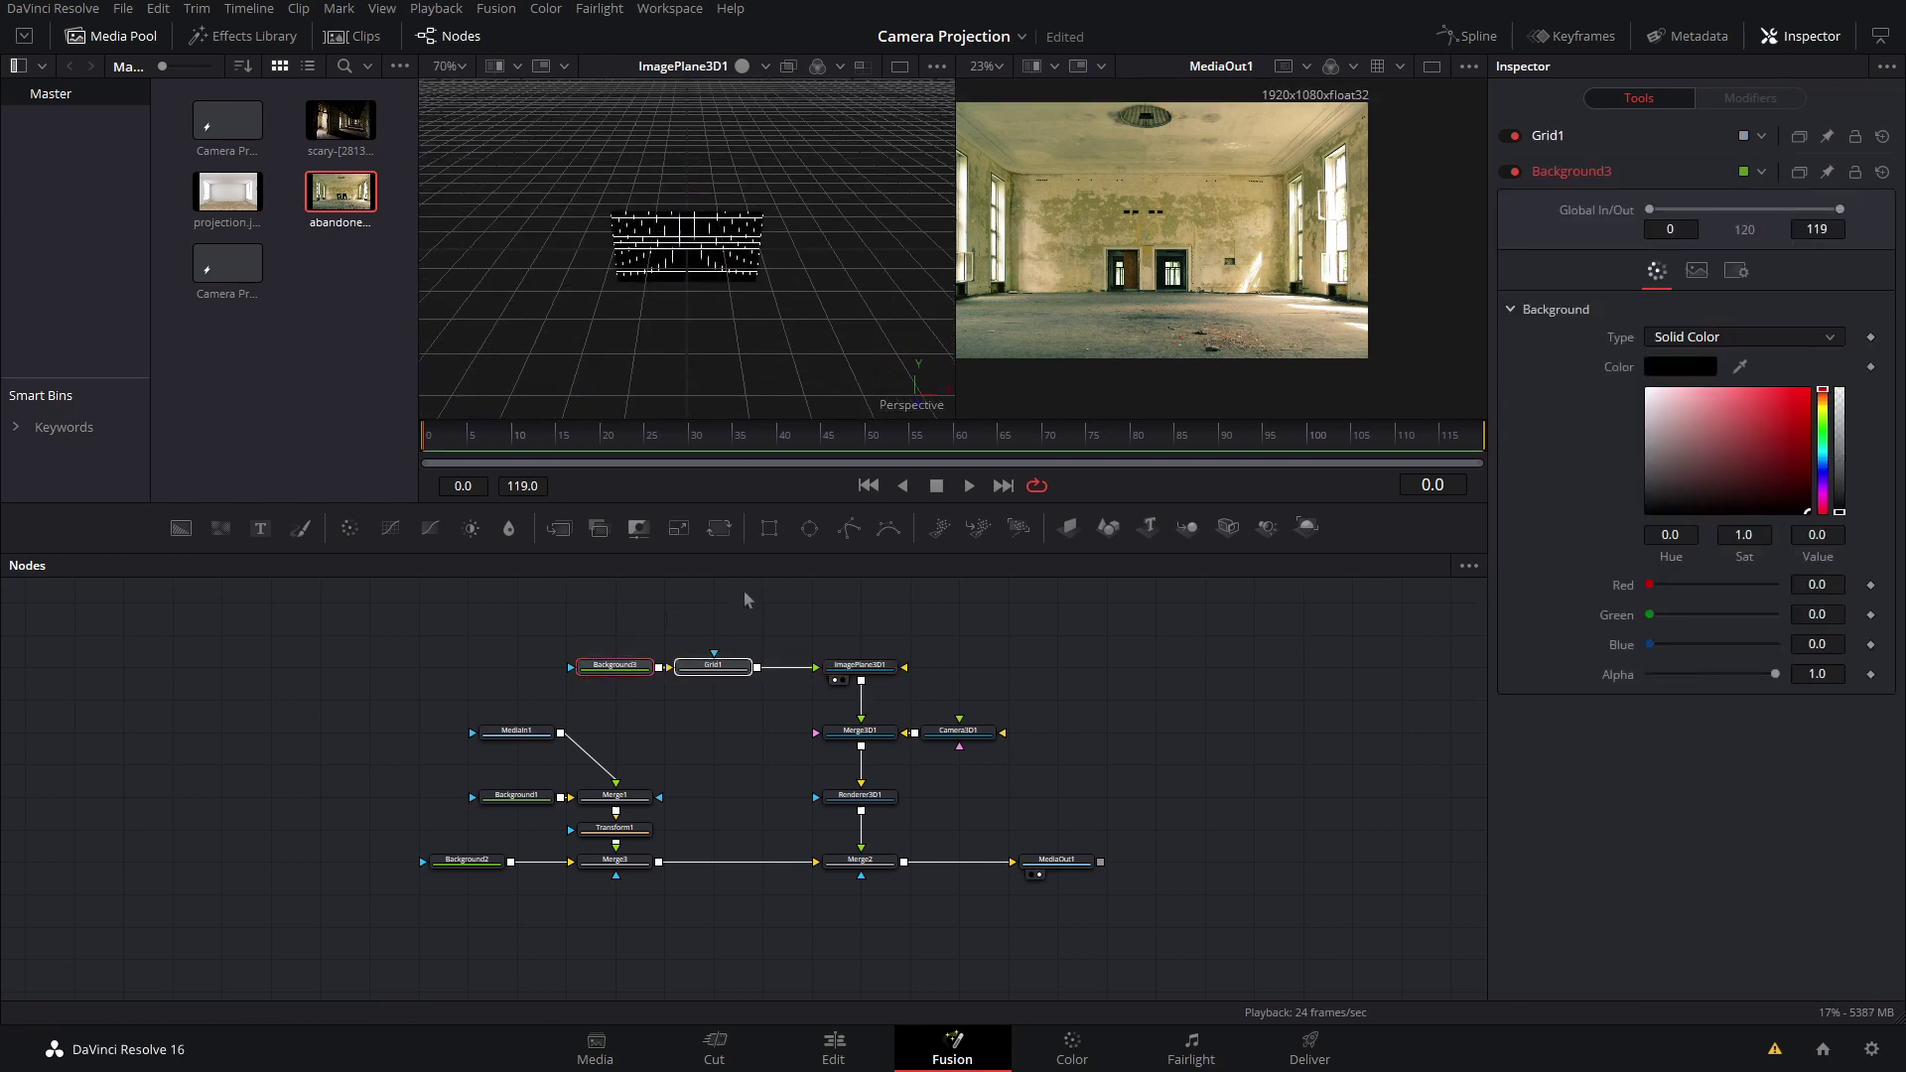
Step: Insert LumaKeyer1 between Grid1 and ImagePlane3D1 so only white grid lines remain
drag(728, 670, 677, 670)
click(678, 670)
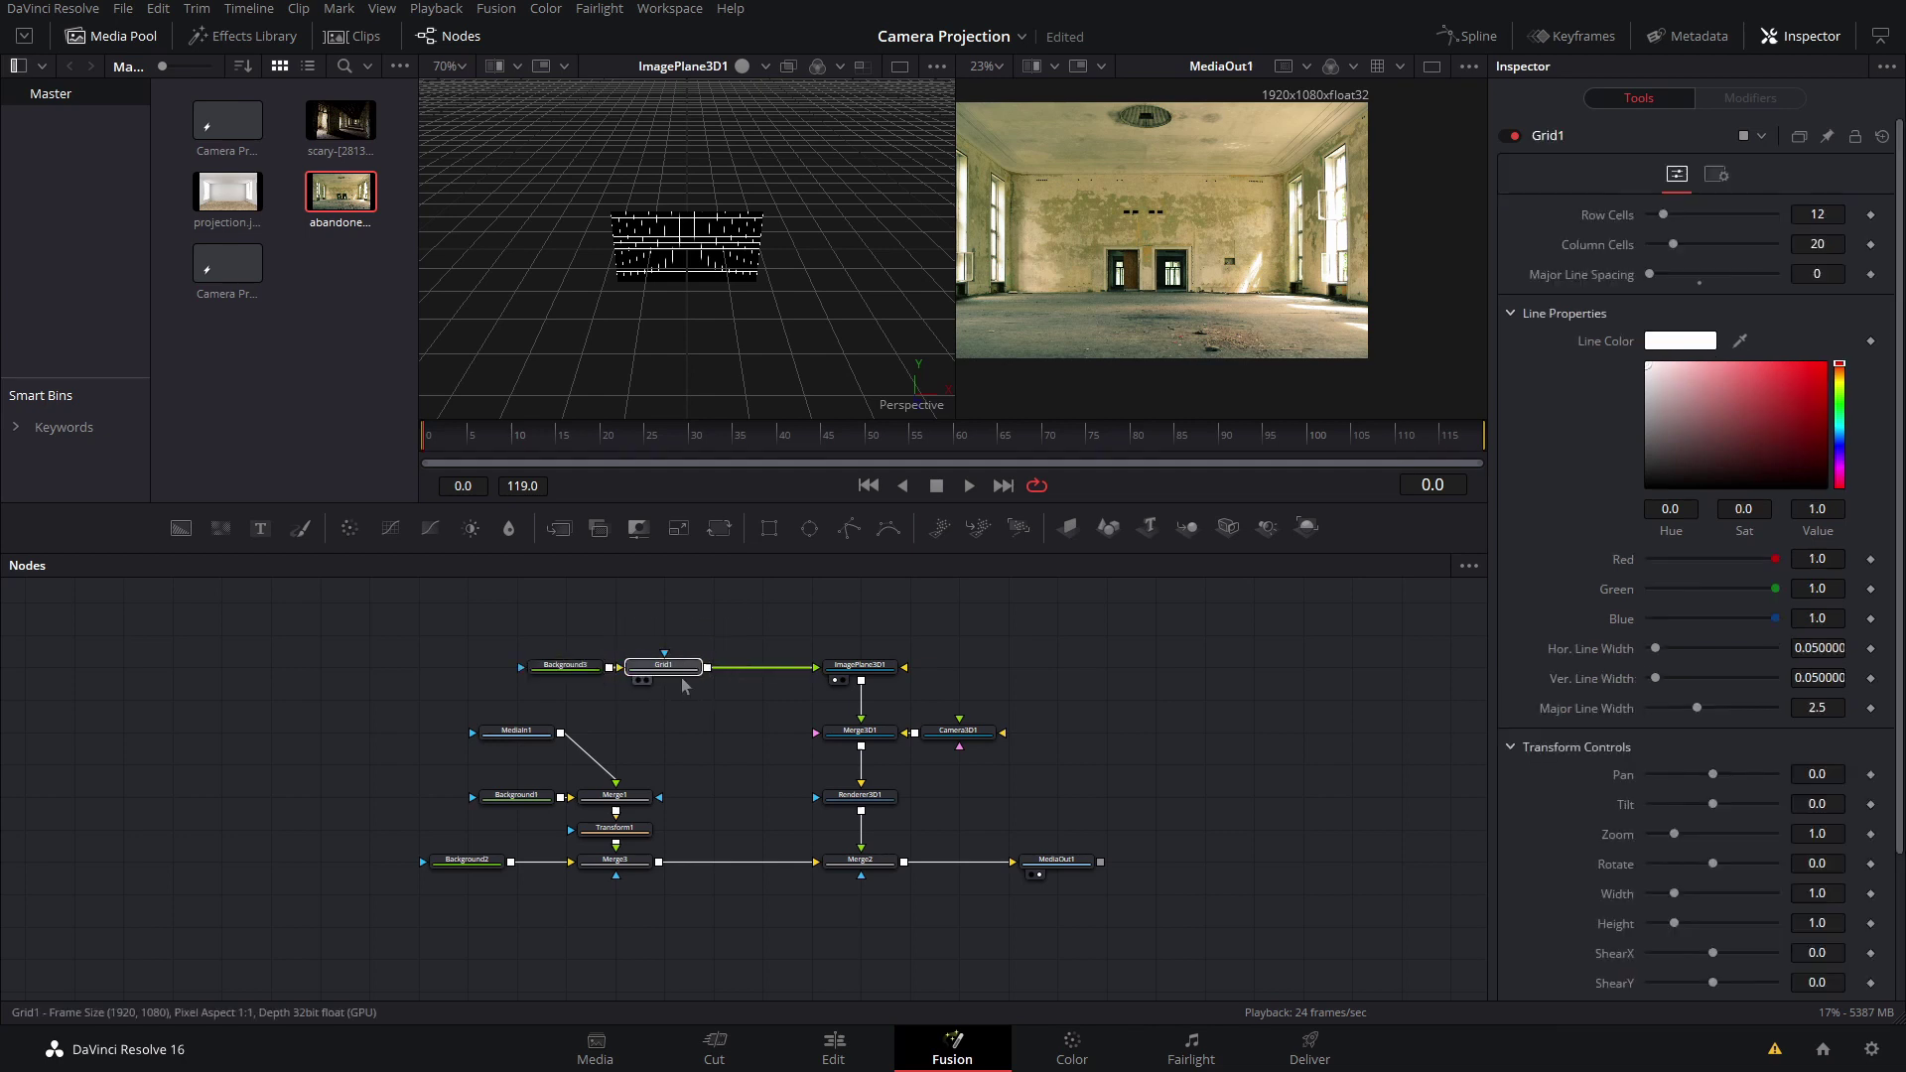
key(shift+space)
text(grid)
key(BackSpace)
key(BackSpace)
key(BackSpace)
text(luma)
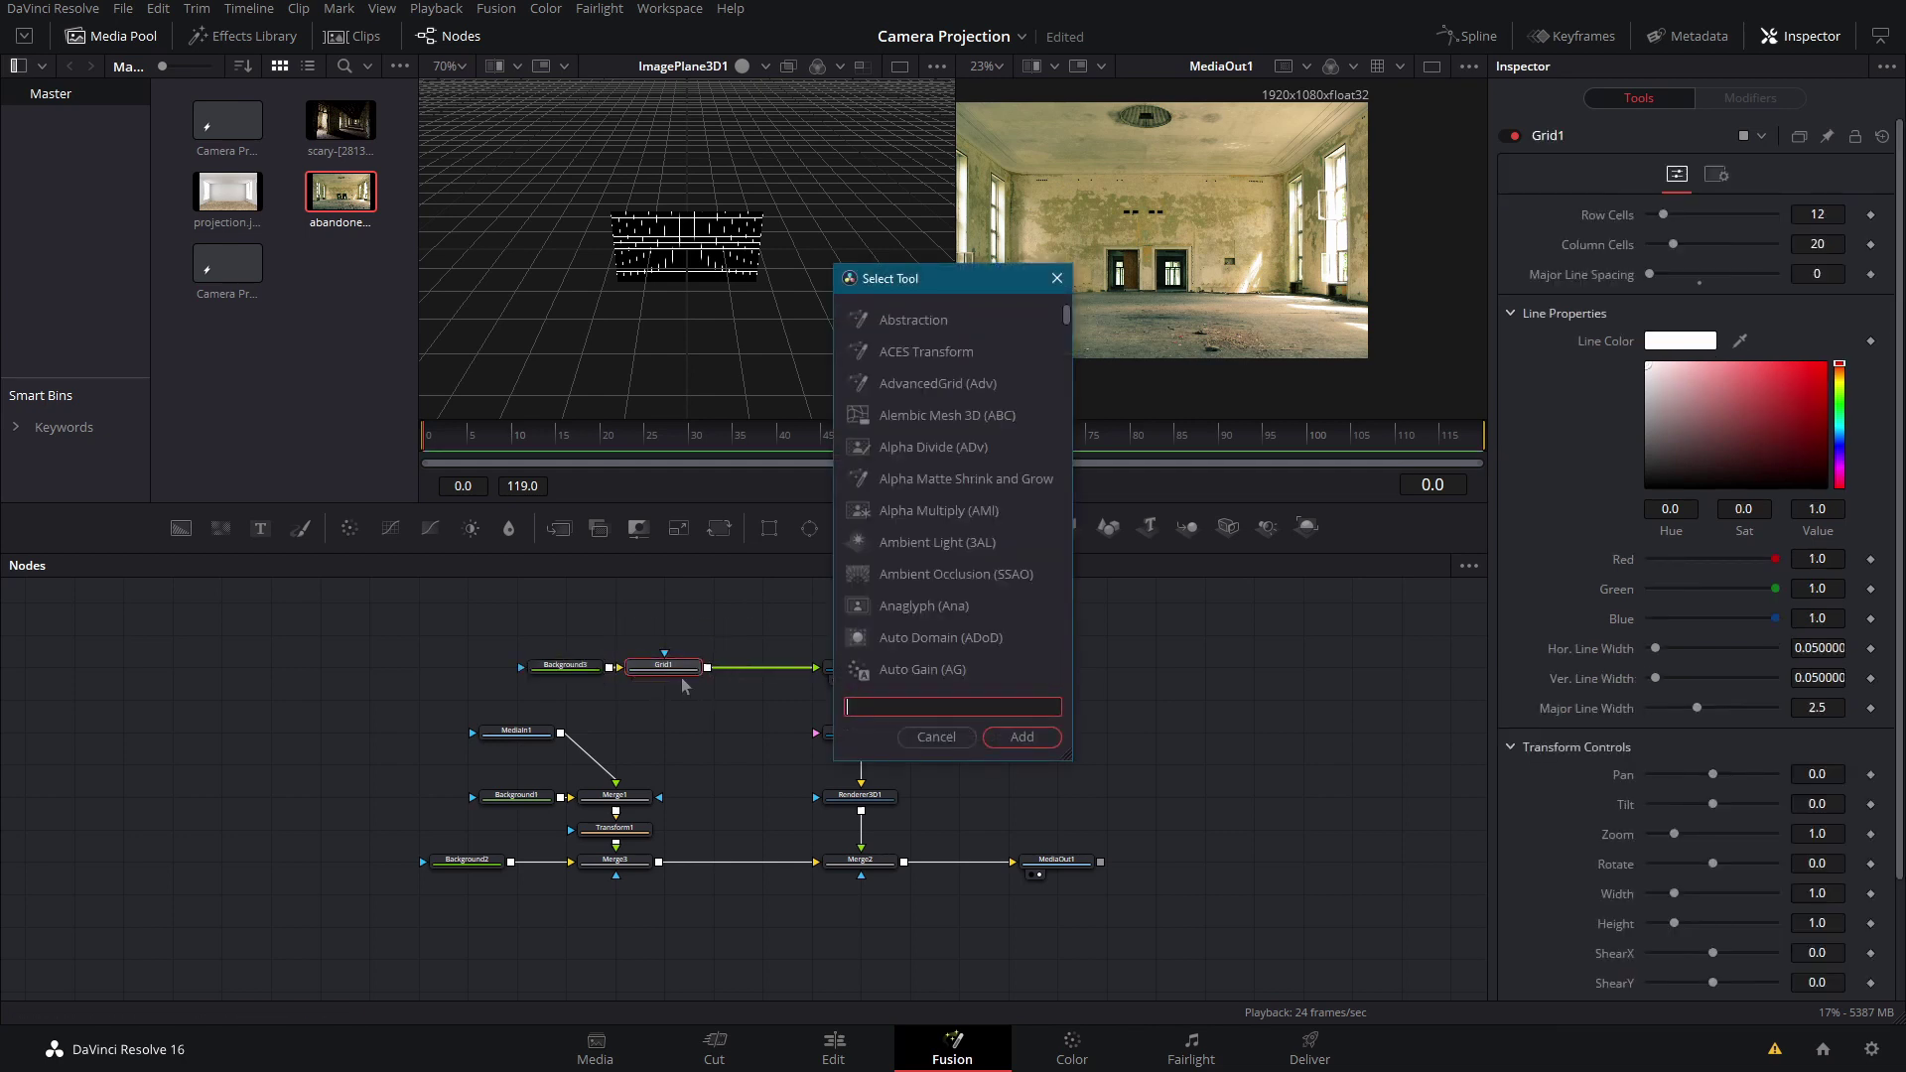
key(Return)
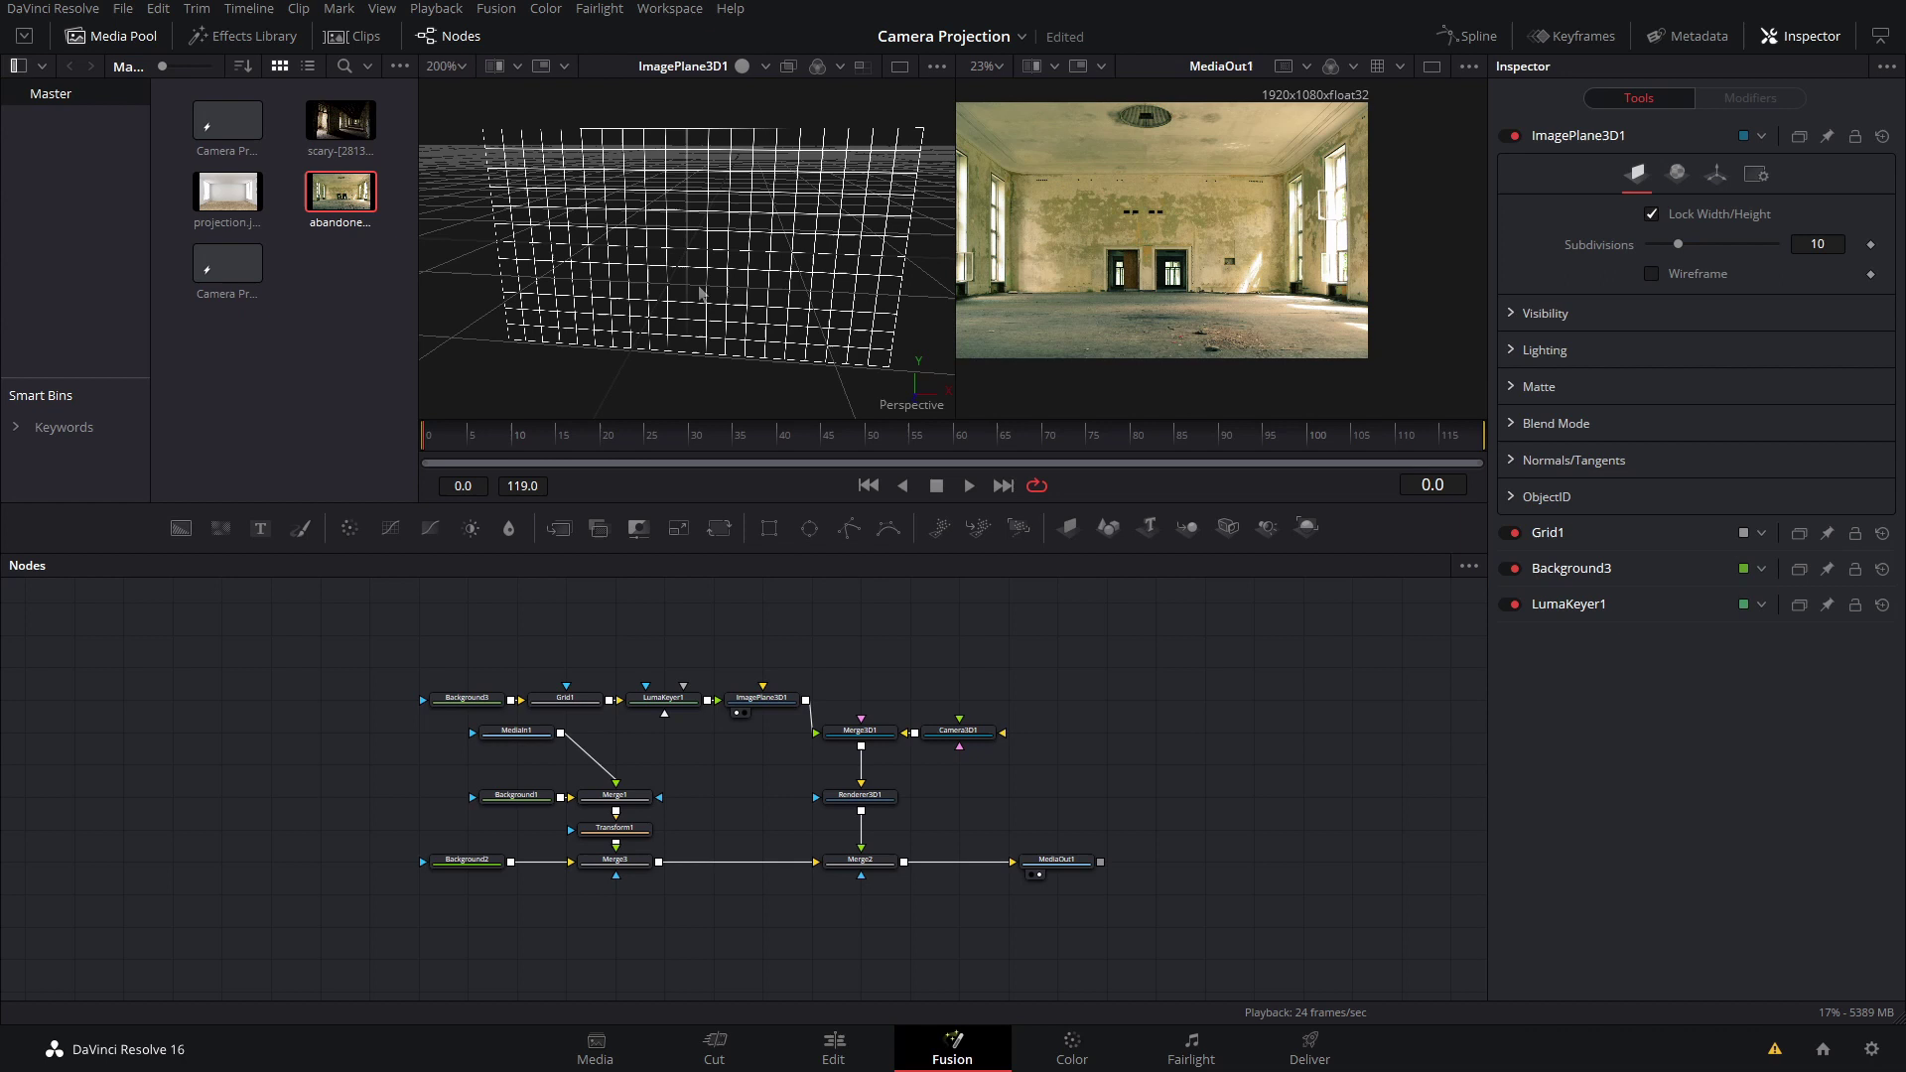
mouse_move(705, 290)
mouse_down()
mouse_move(757, 242)
mouse_move(835, 223)
mouse_move(716, 260)
mouse_move(714, 365)
mouse_up()
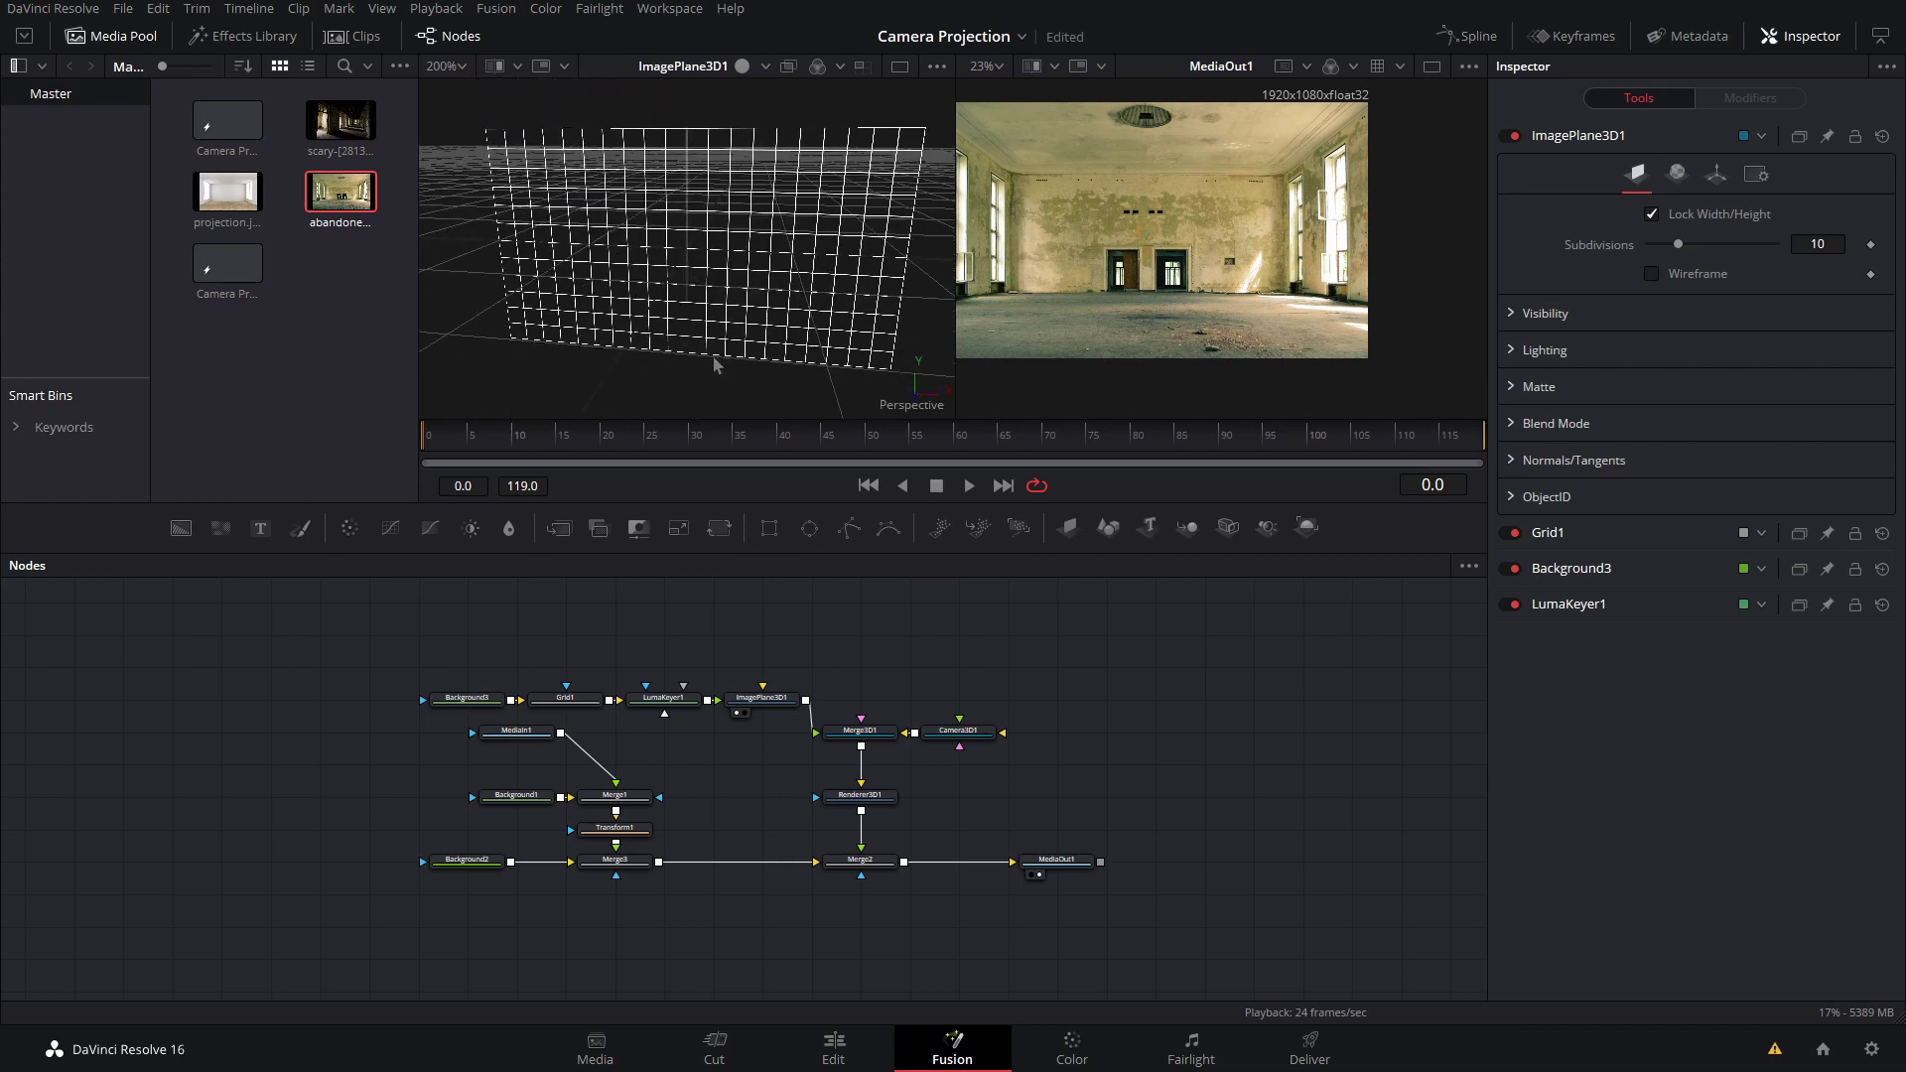
Step: Rotate ImagePlane3D1 to -90° on X and move it down and back under the floor
click(765, 703)
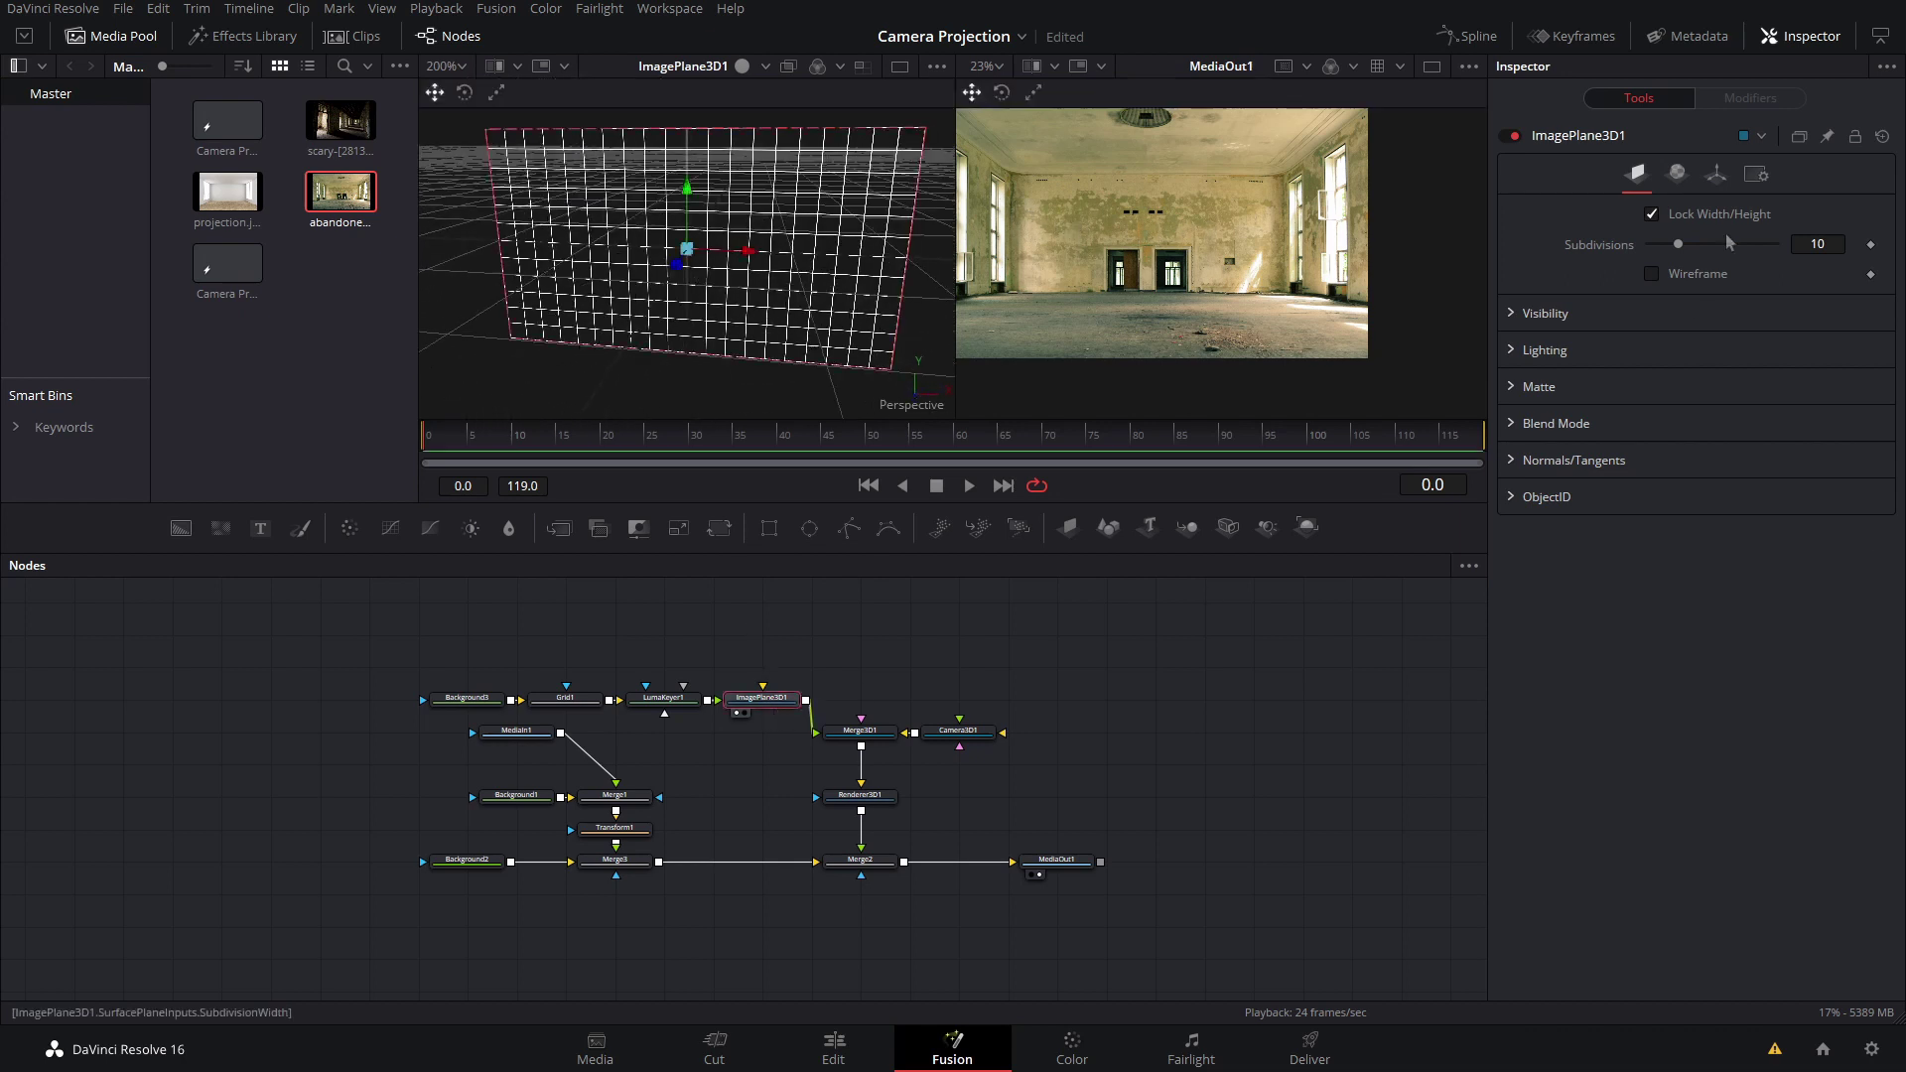
click(1718, 176)
drag(1817, 396, 1824, 397)
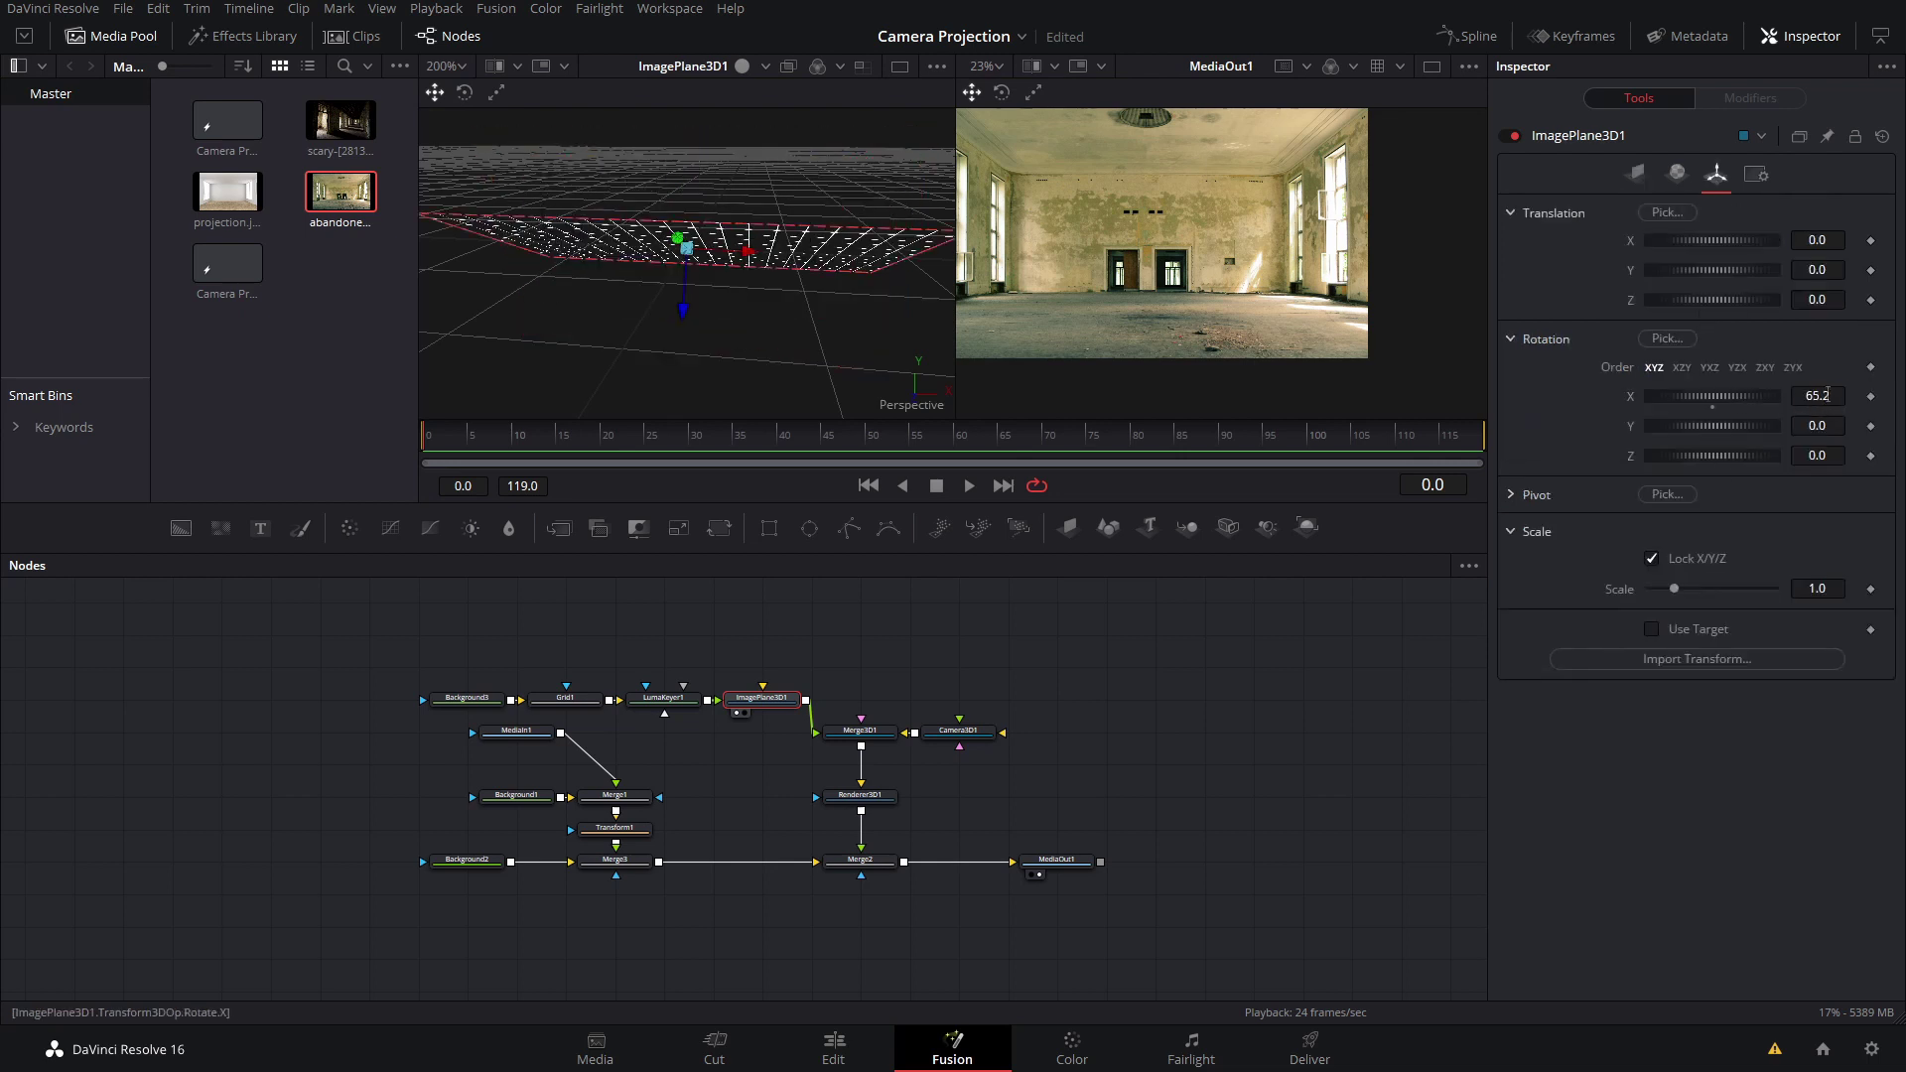
text(-90)
key(Tab)
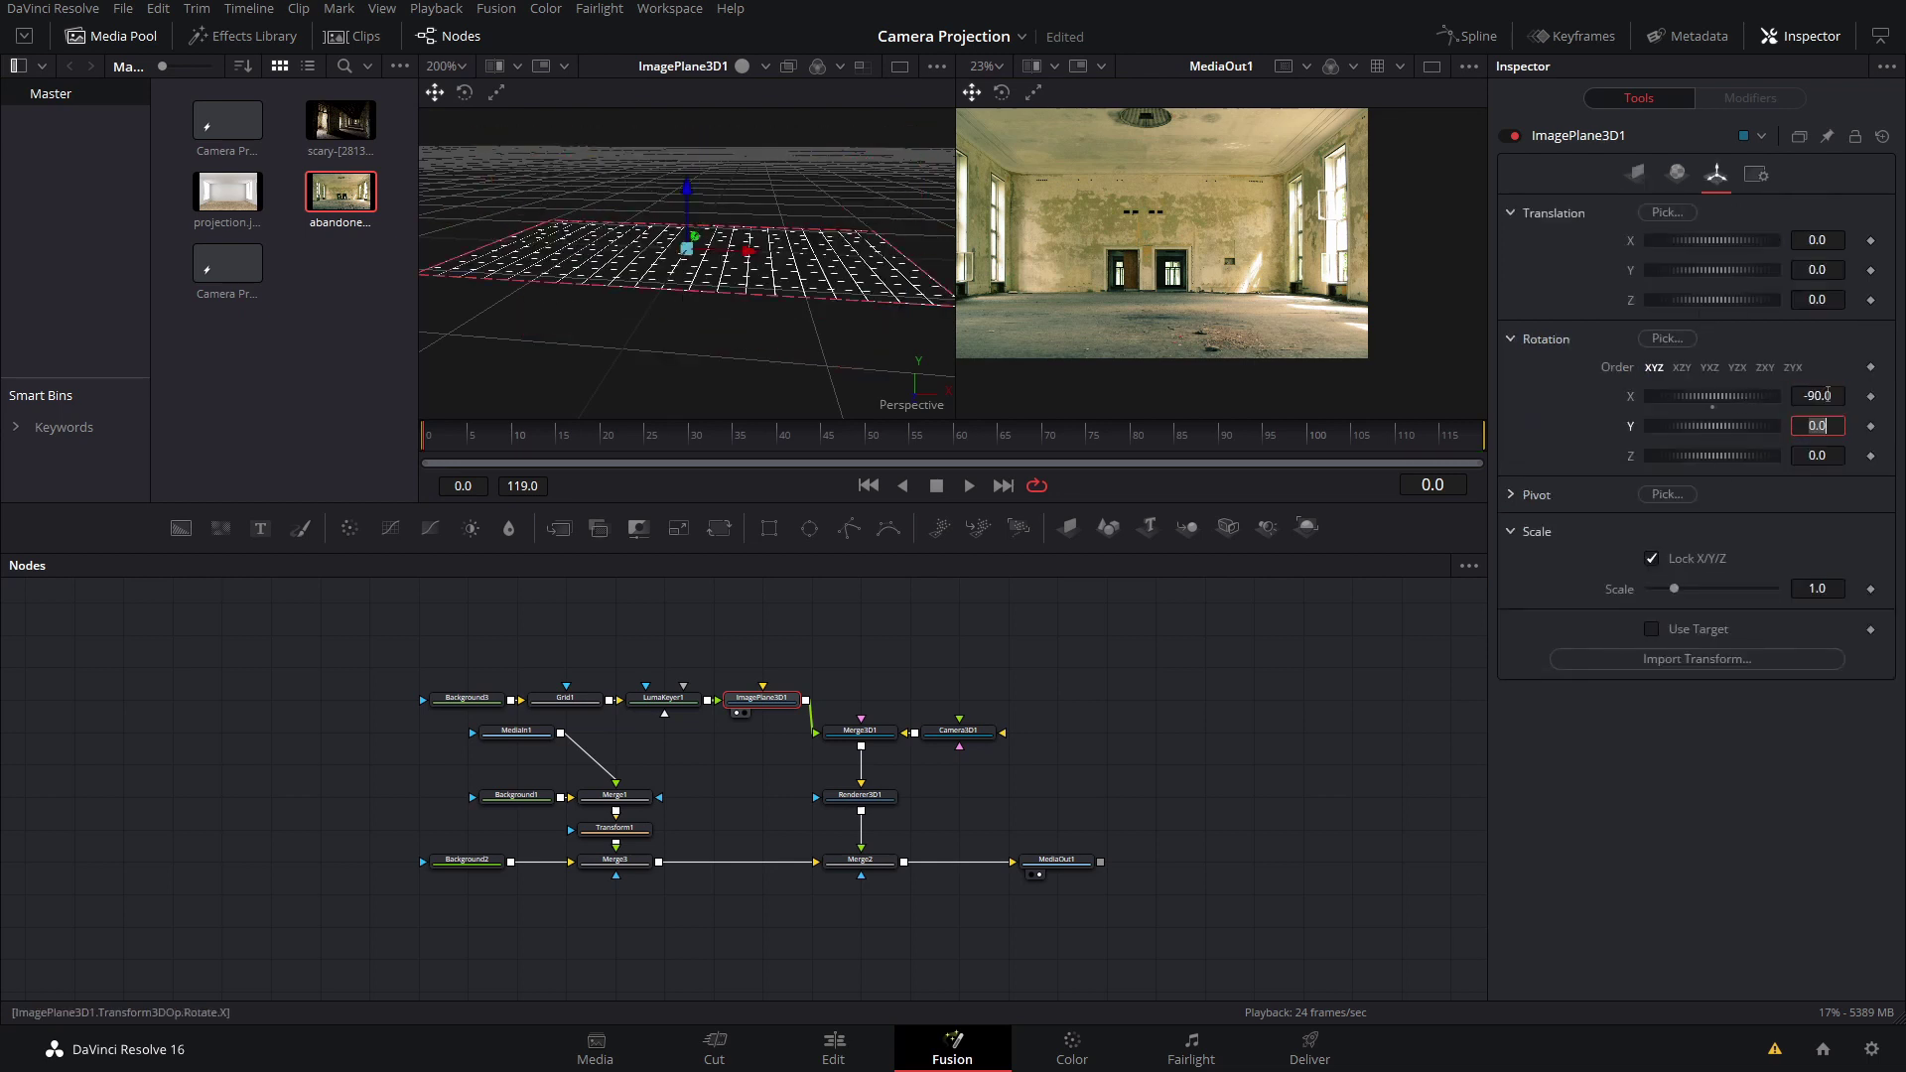
mouse_move(959, 733)
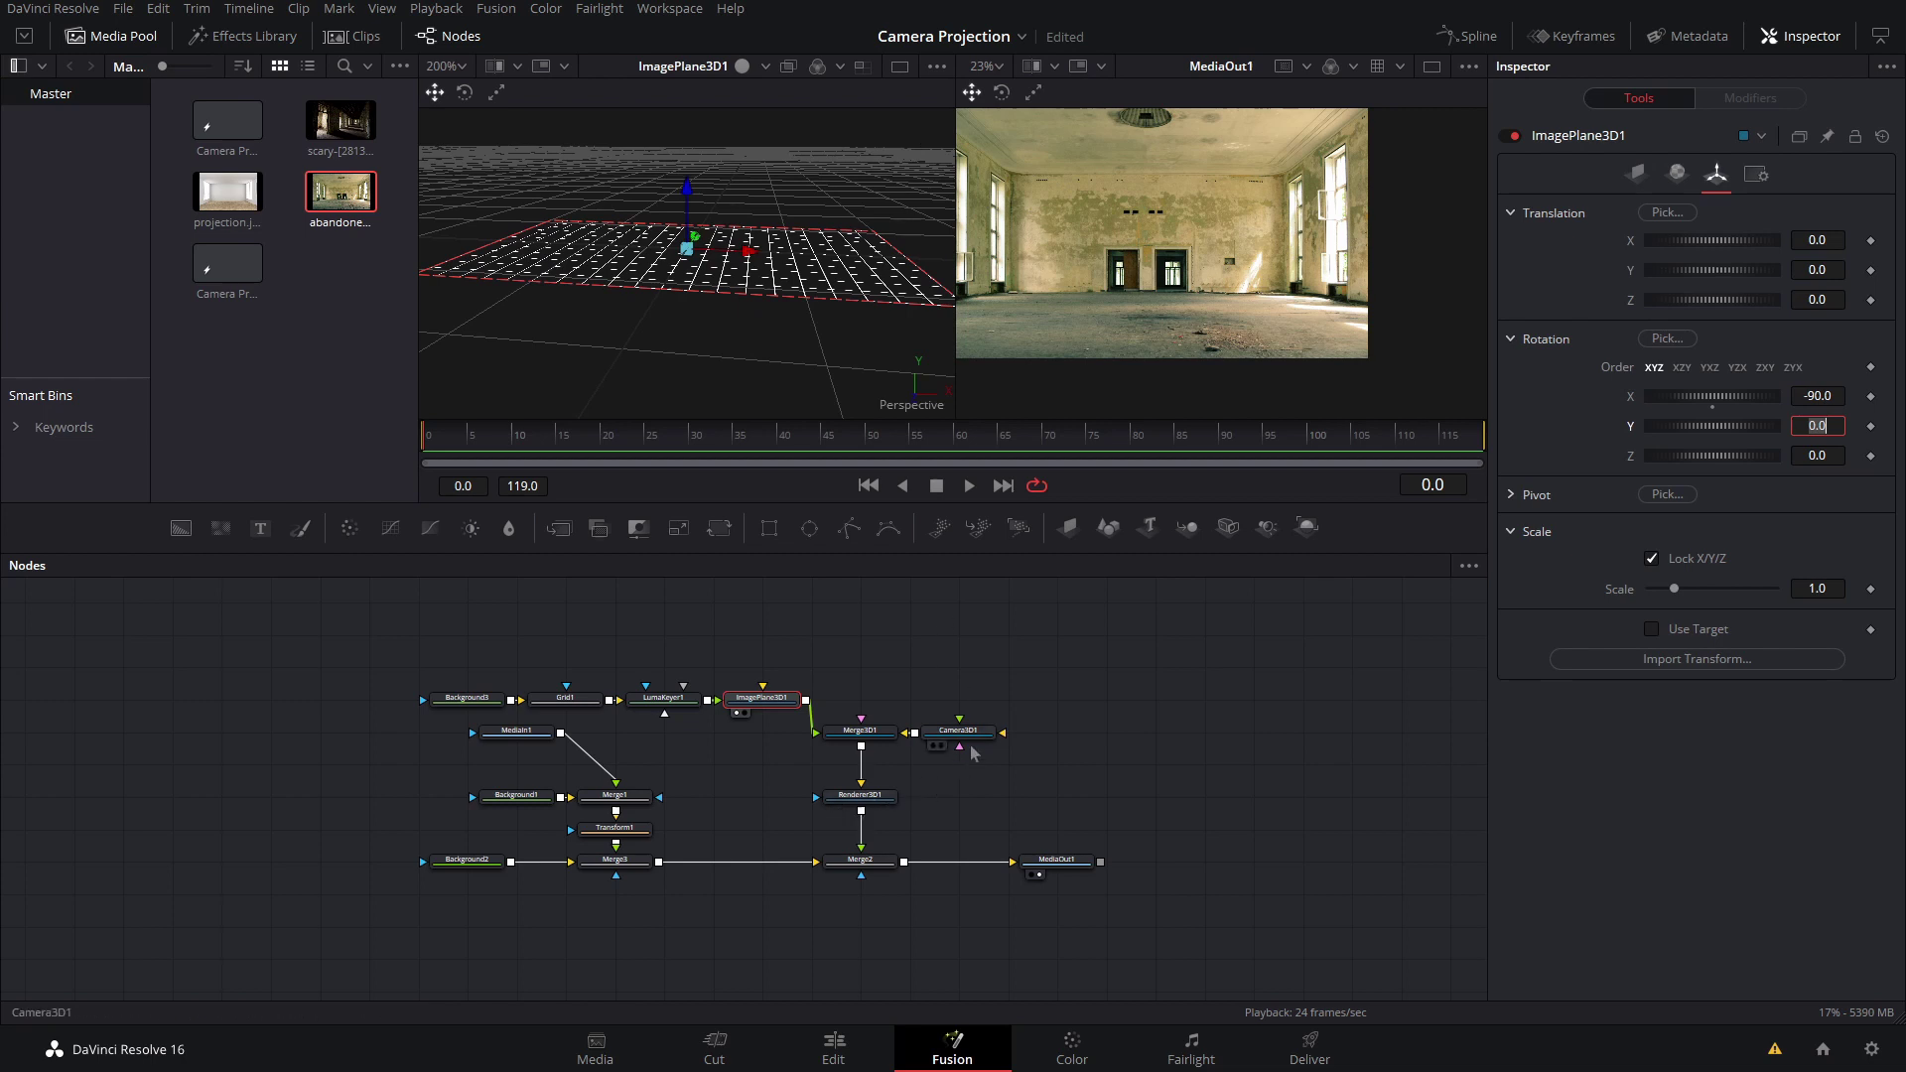
drag(687, 246, 707, 234)
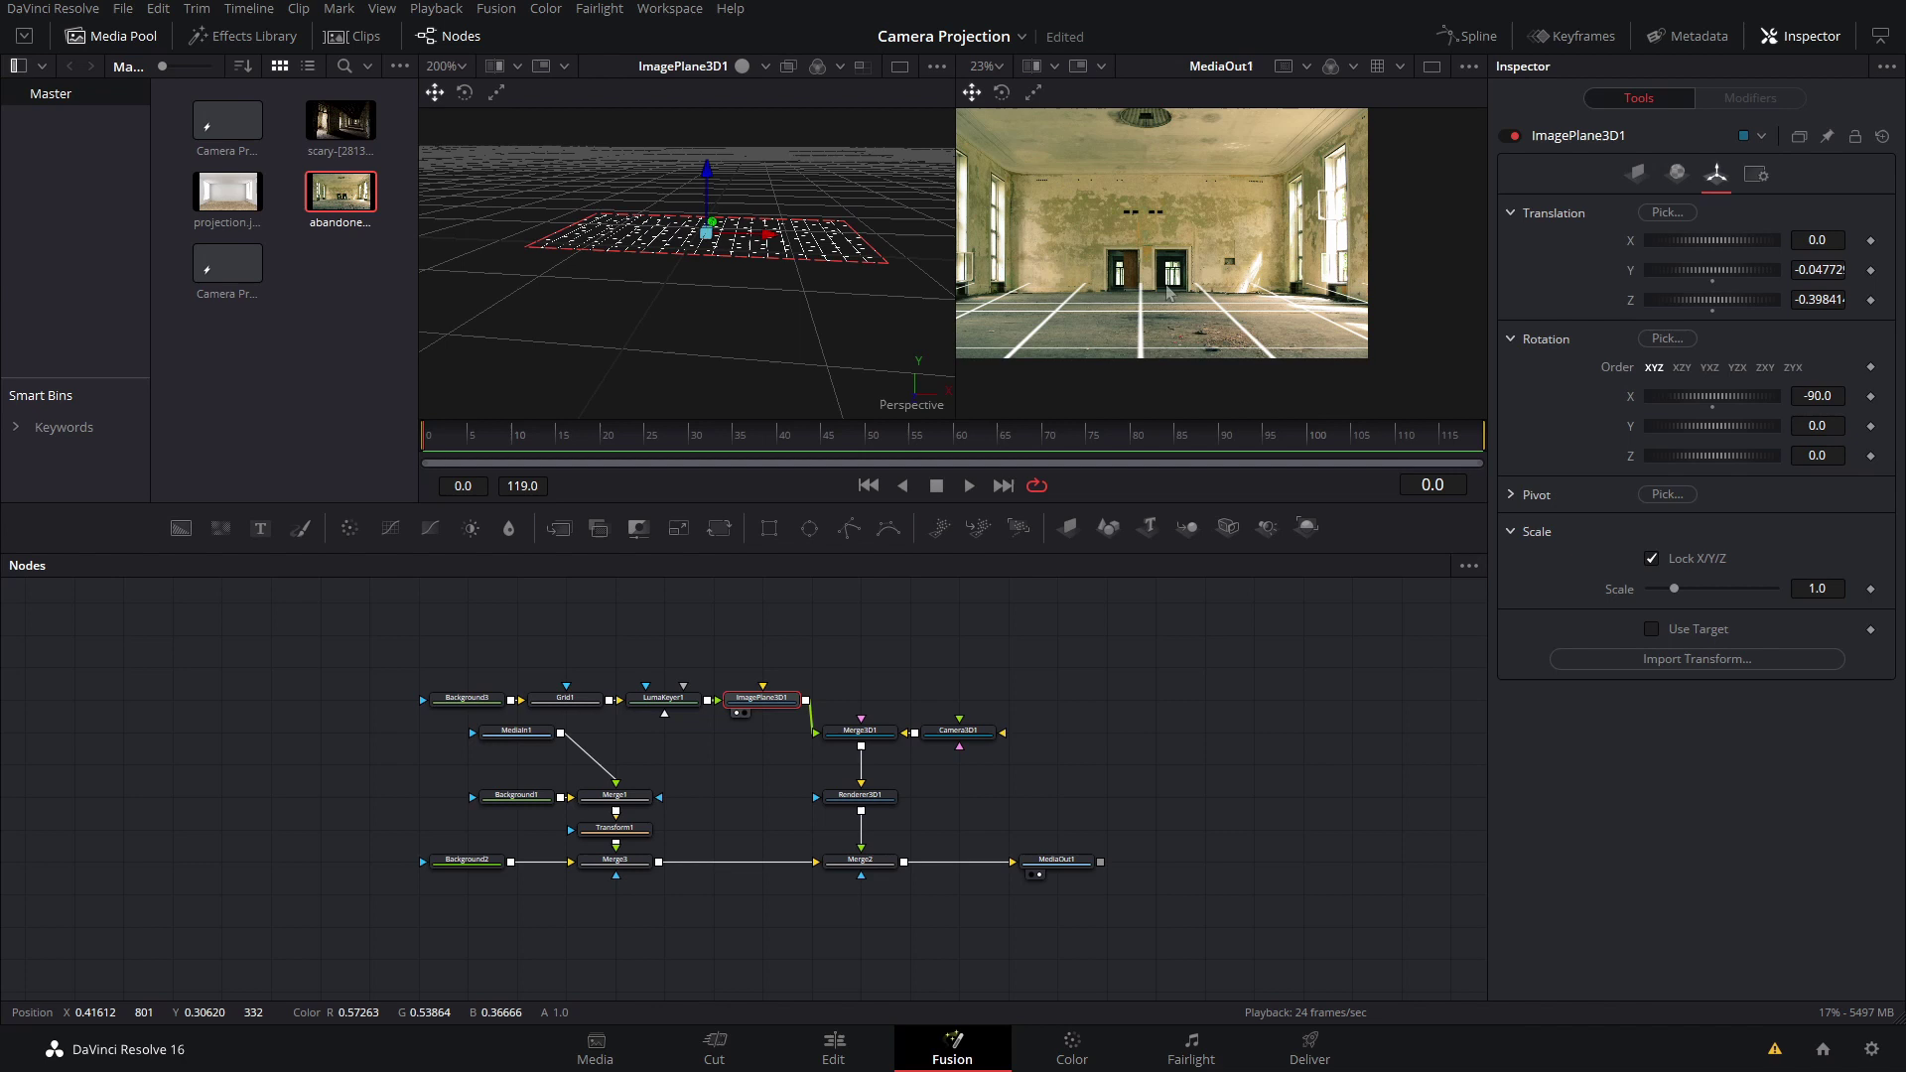
scroll(1422, 261, down, 2)
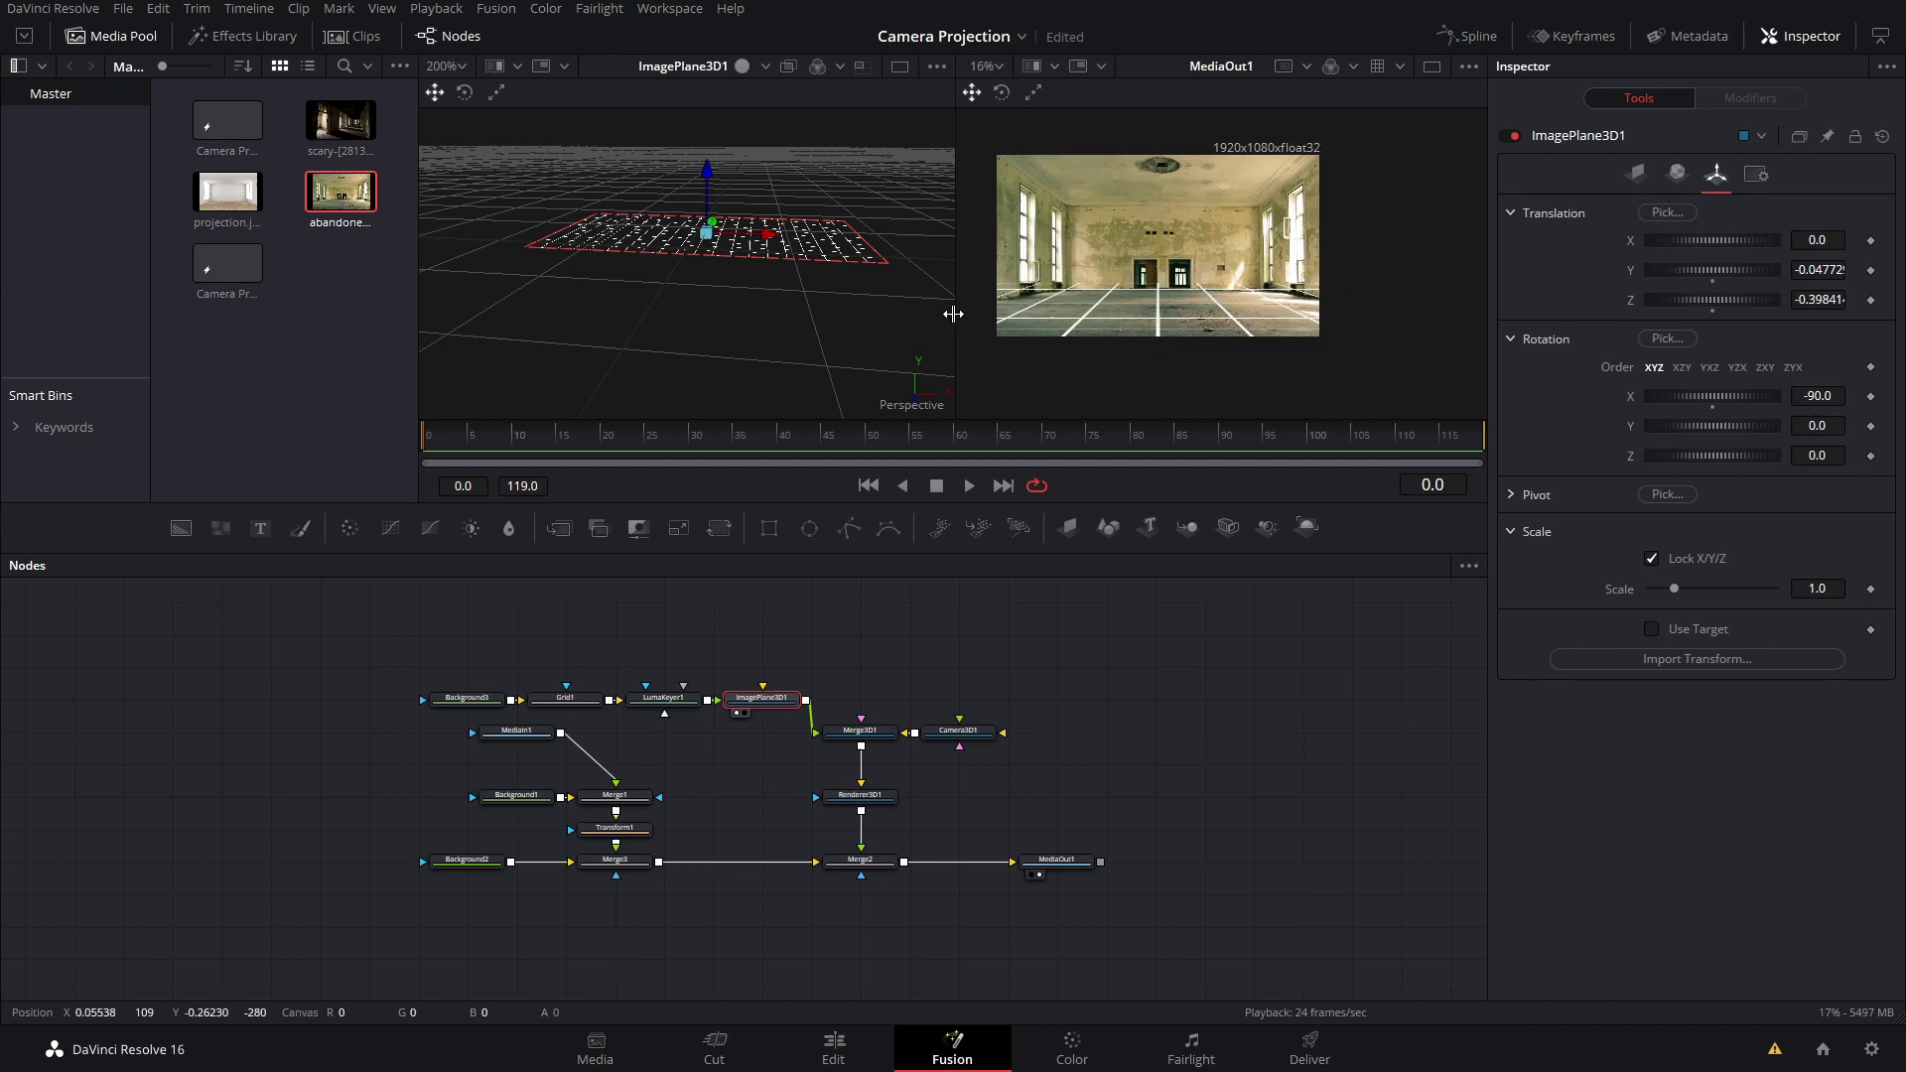
mouse_move(670, 328)
mouse_down()
mouse_move(1053, 396)
mouse_move(737, 362)
mouse_move(821, 284)
mouse_up()
drag(860, 730, 821, 322)
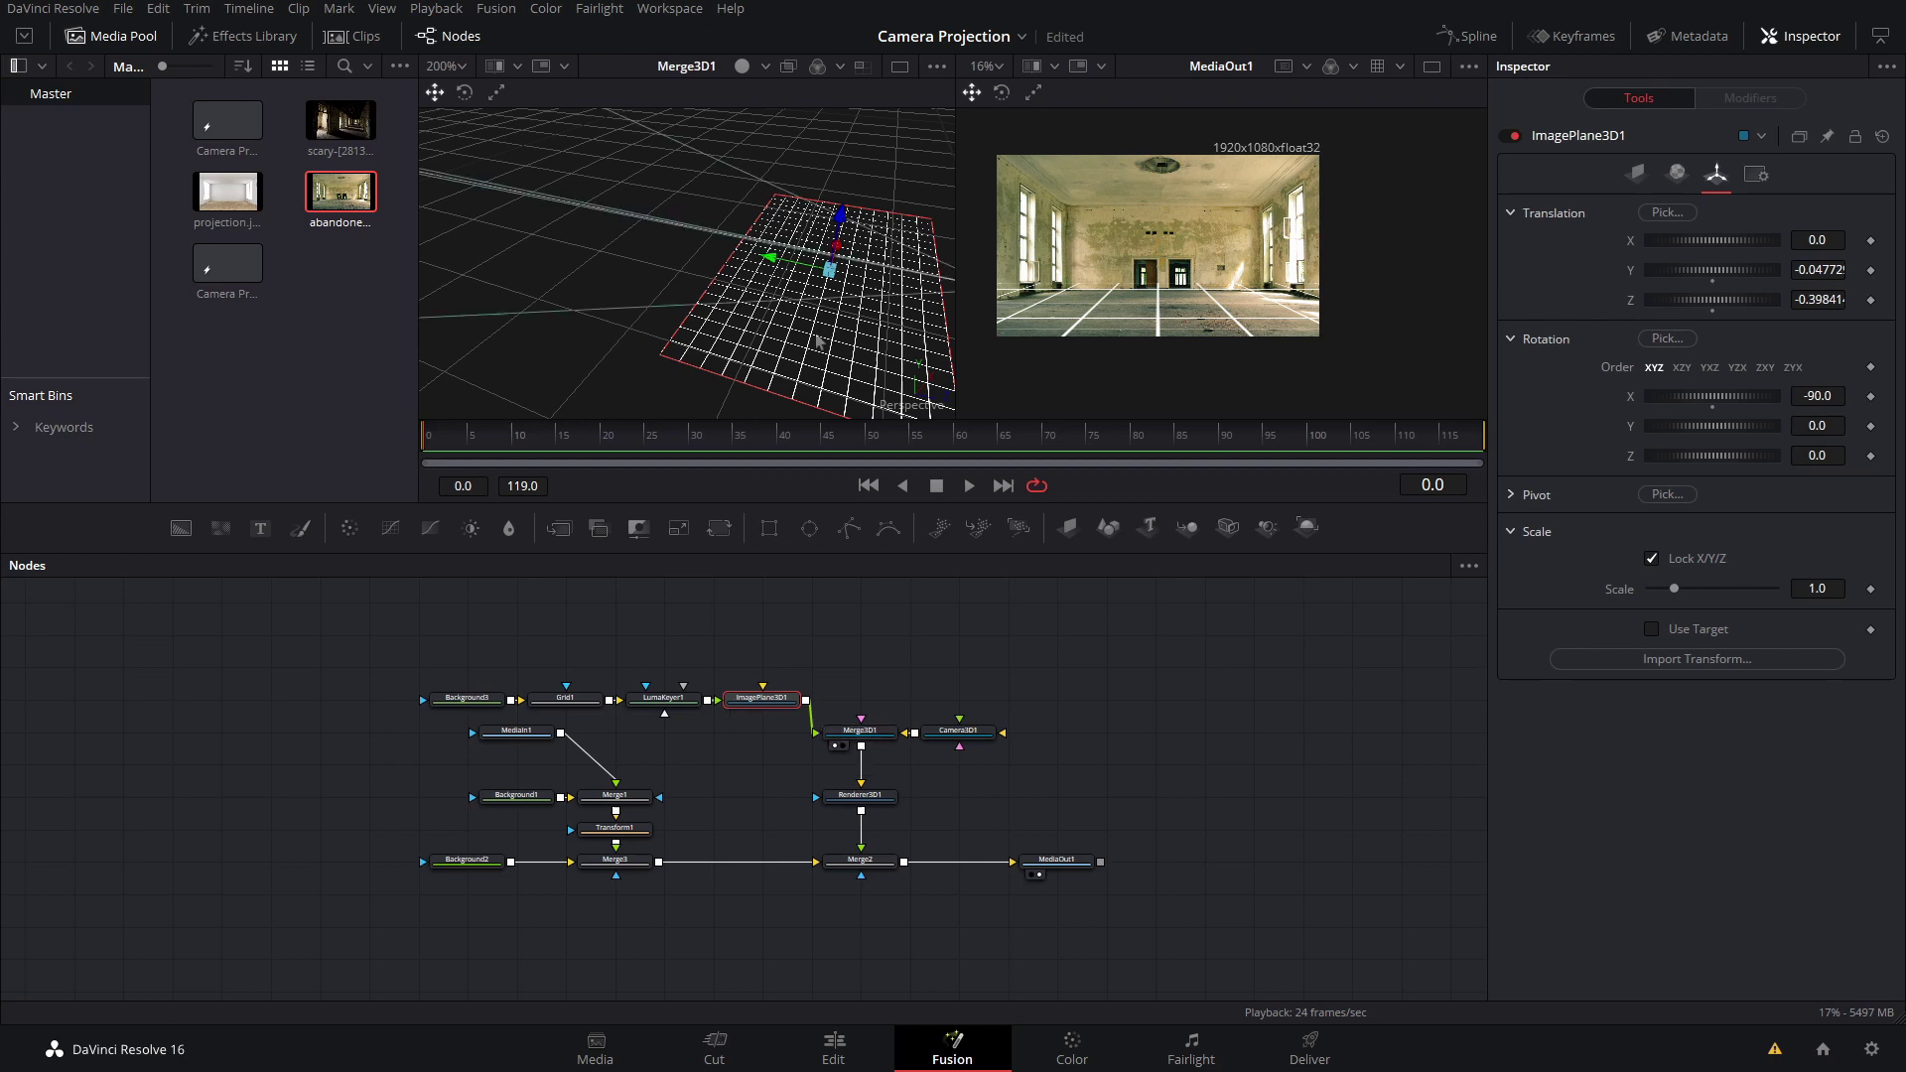
mouse_move(709, 252)
mouse_down()
mouse_move(586, 226)
mouse_move(674, 191)
mouse_move(614, 188)
mouse_up()
scroll(1466, 335, up, 2)
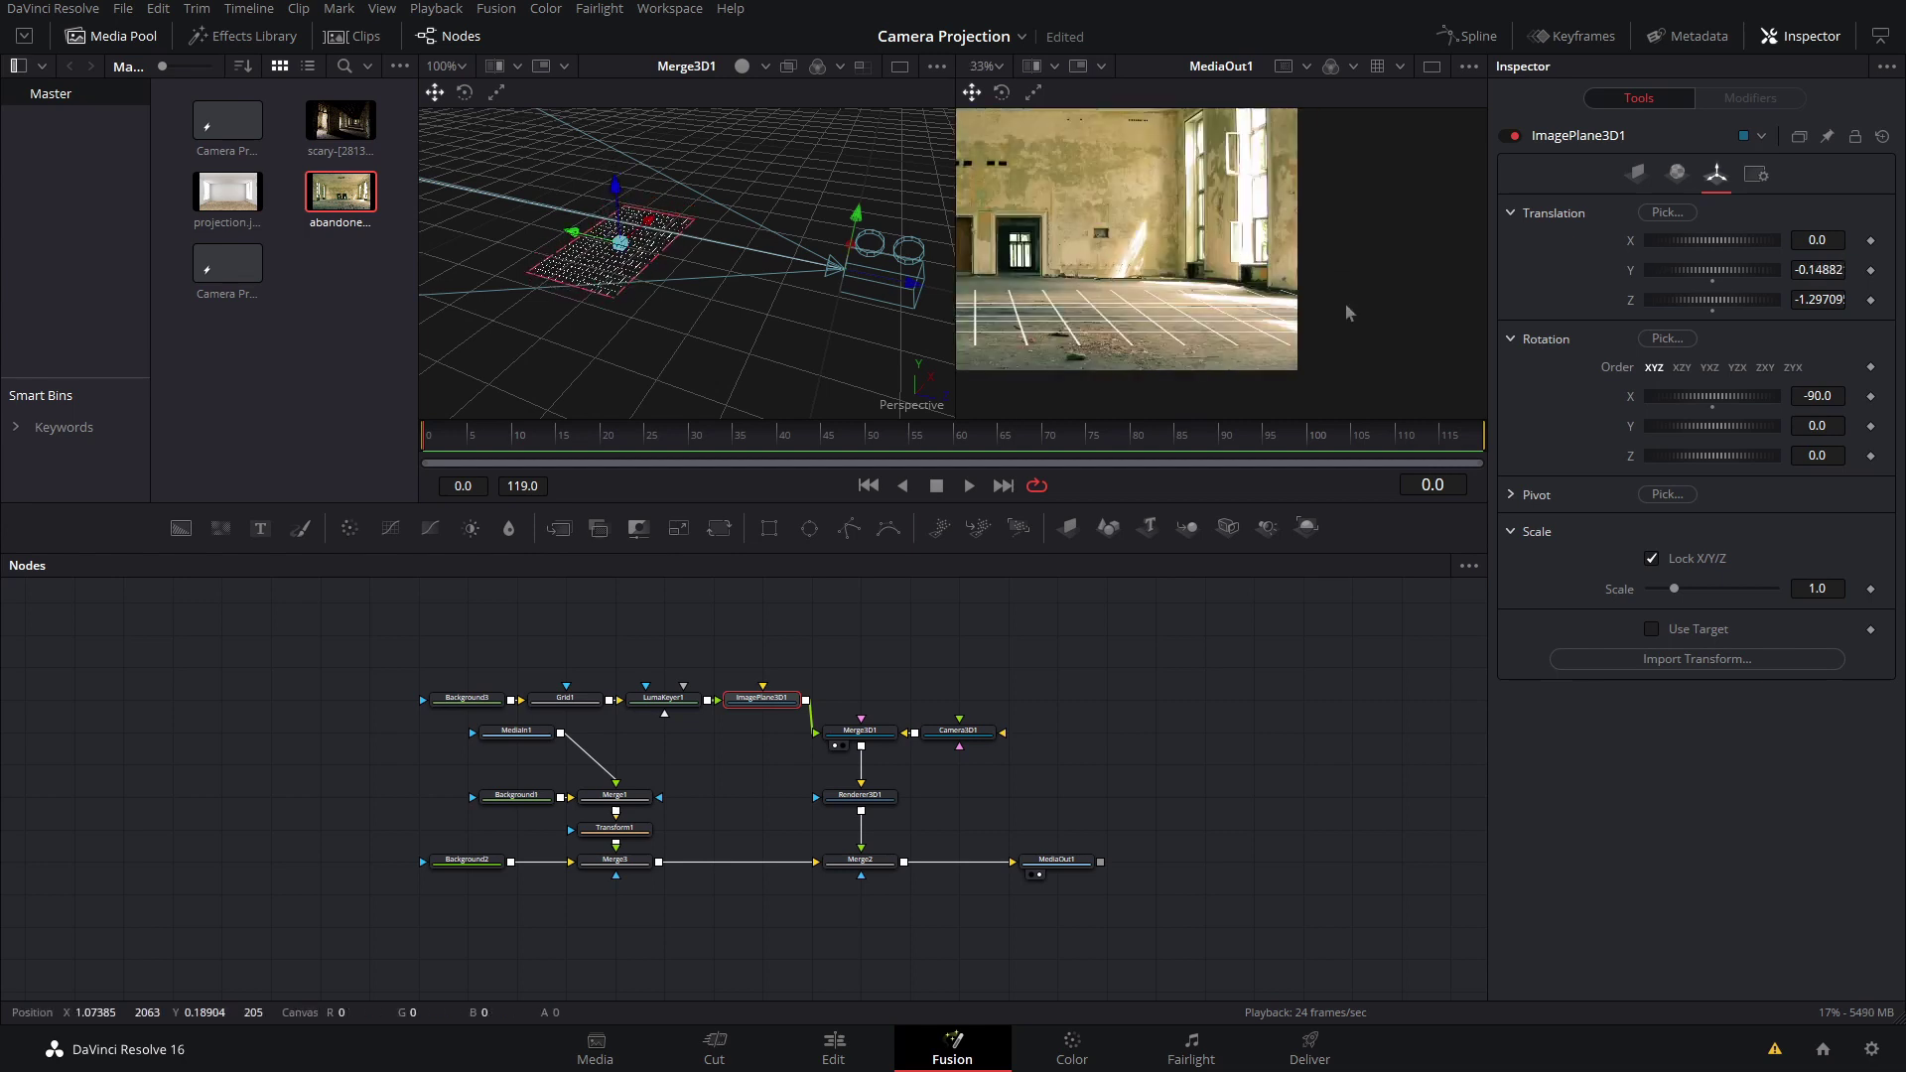
scroll(1467, 334, up, 2)
scroll(1467, 336, down, 2)
scroll(1467, 336, up, 1)
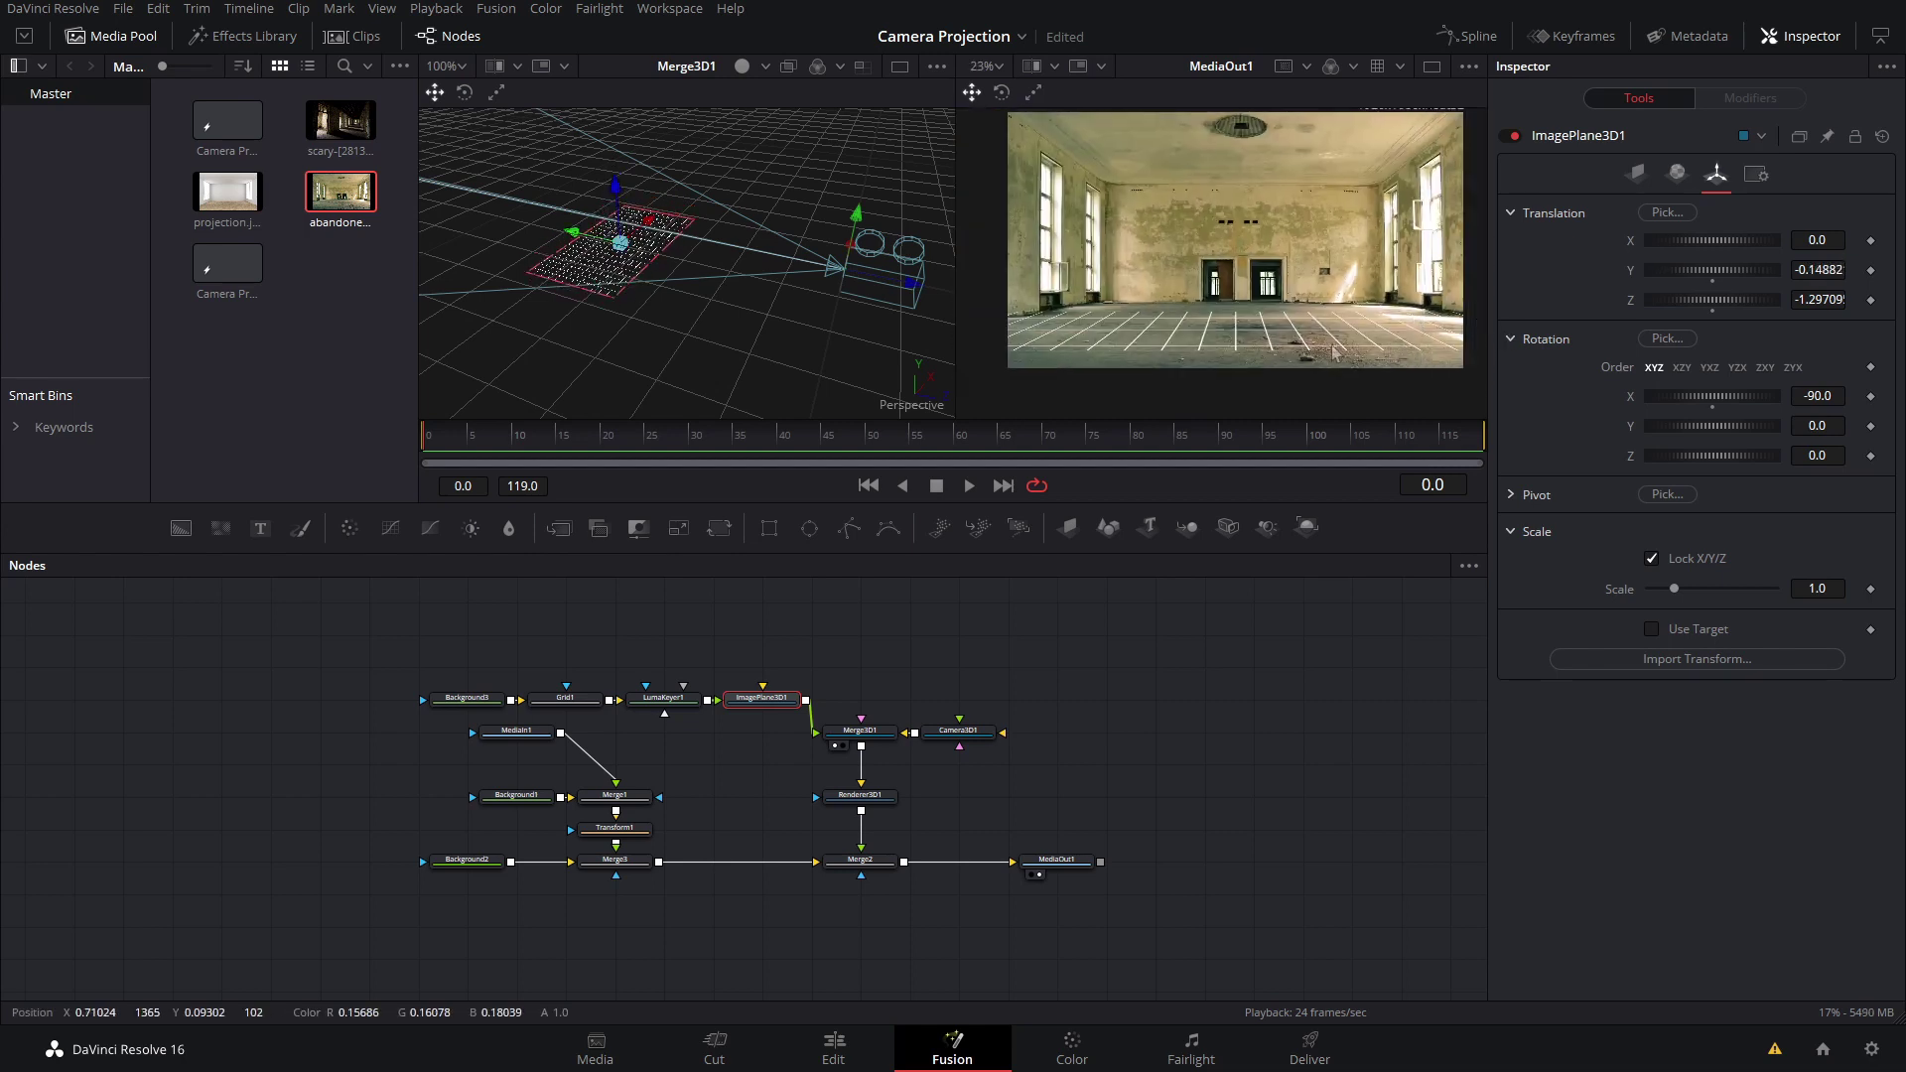
Step: Unlock the floor plane's scale axes and stretch it to X 1.0, Y 3.756
click(1649, 561)
drag(1673, 588, 1662, 591)
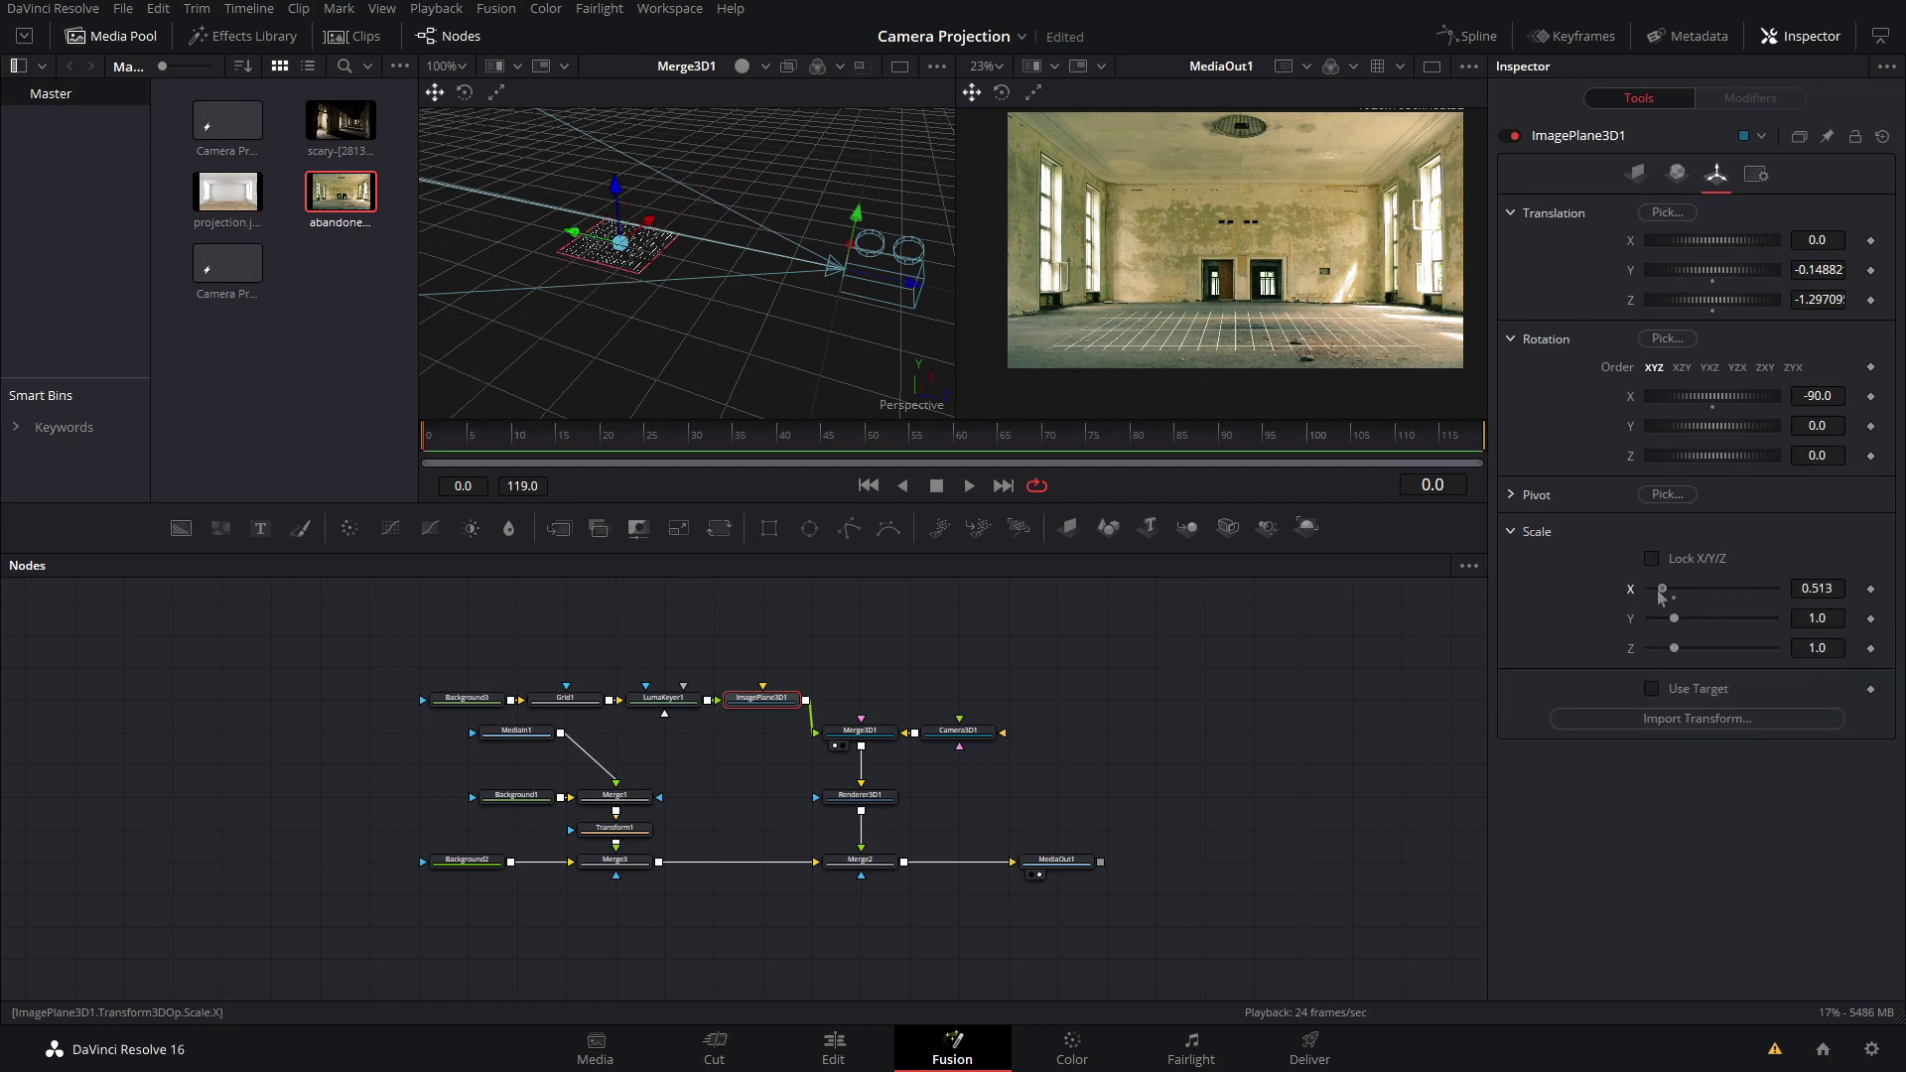
drag(1663, 590, 1700, 626)
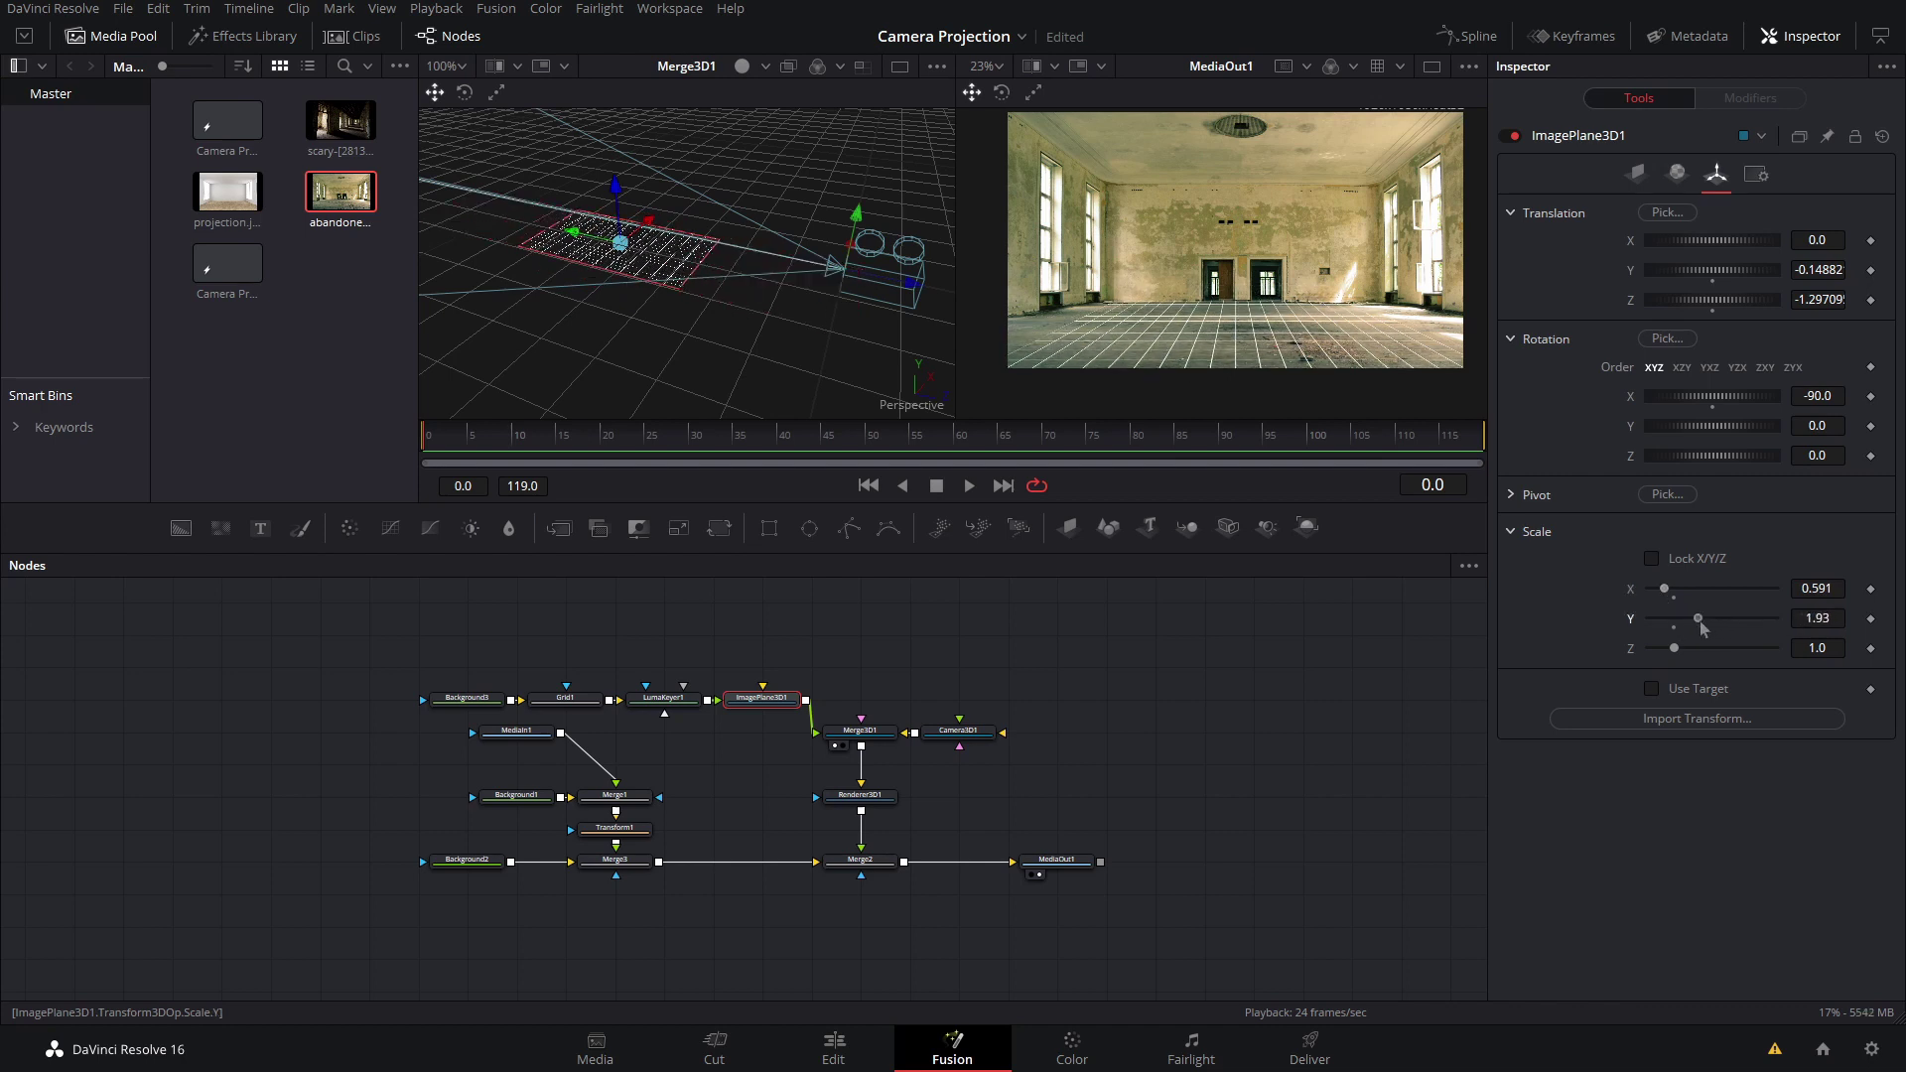
drag(1773, 399, 1765, 399)
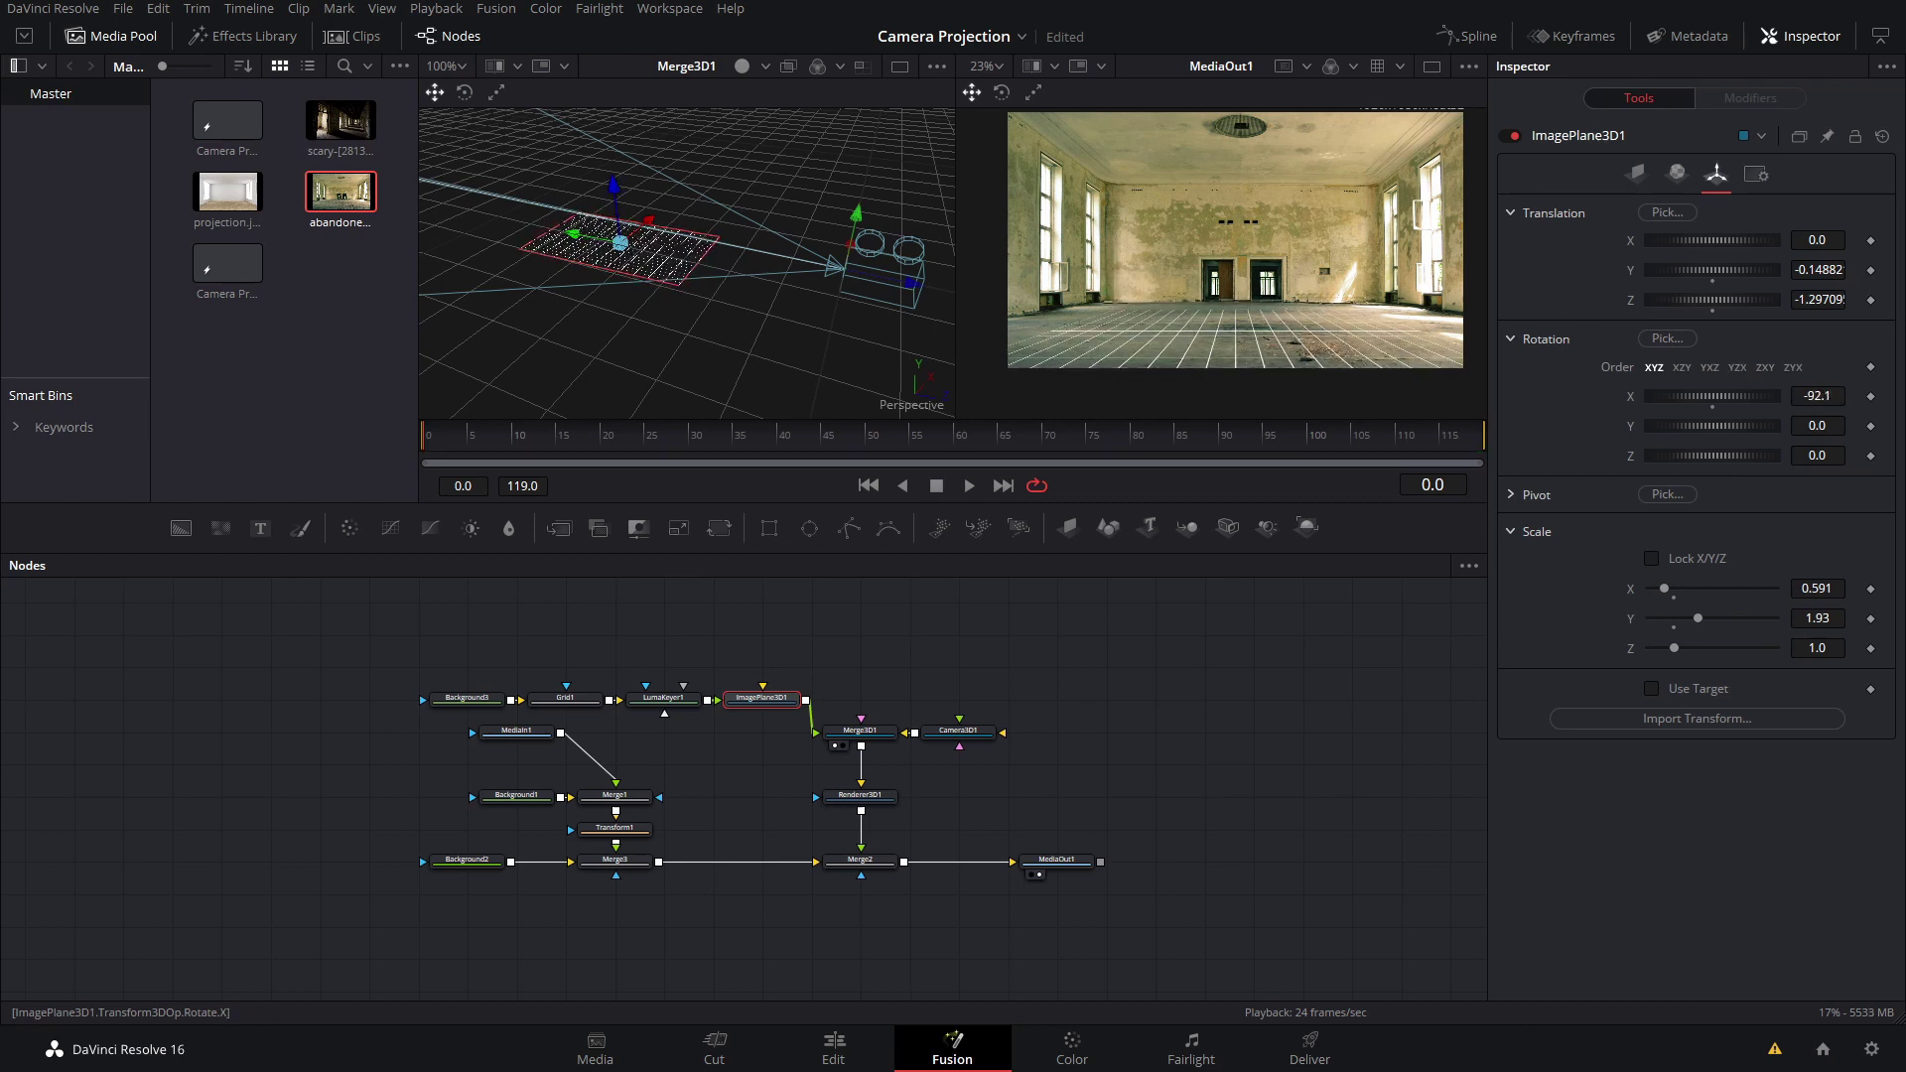
drag(1665, 589, 1734, 618)
scroll(1324, 325, up, 5)
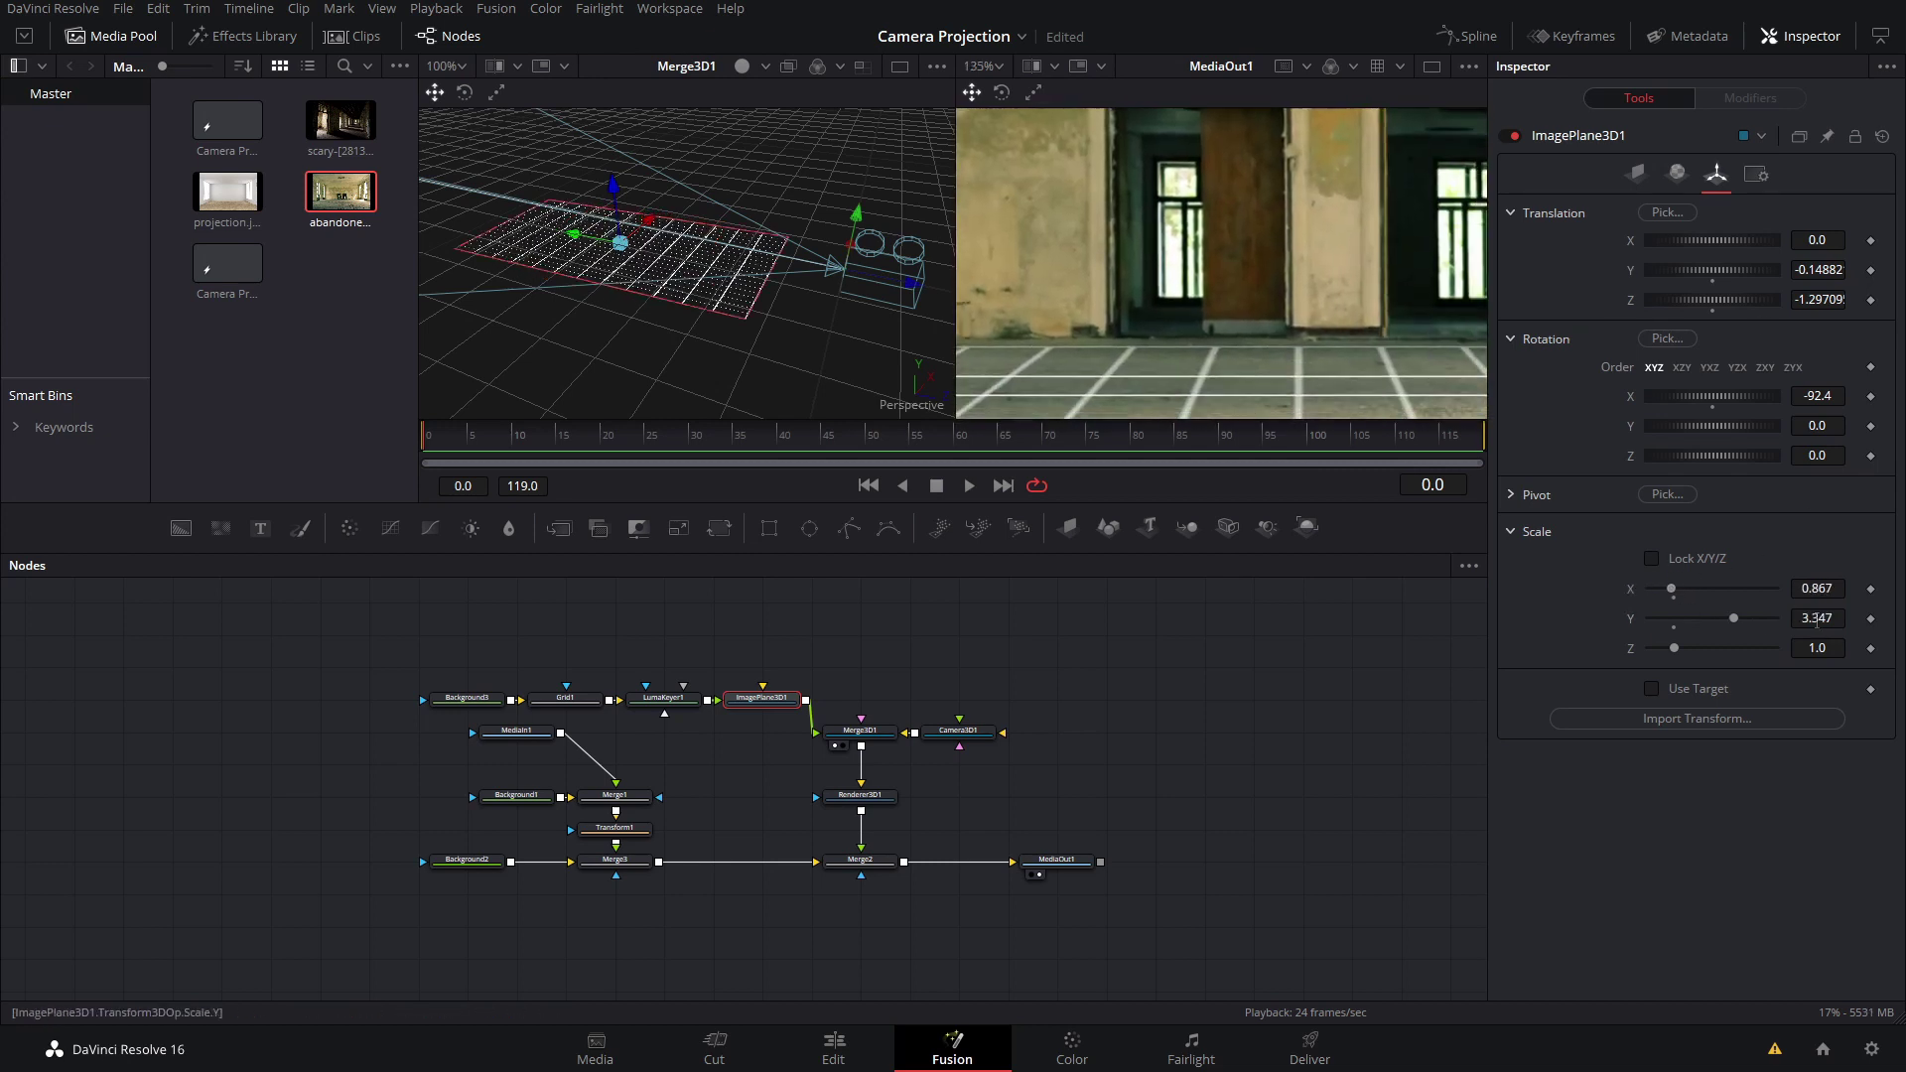
drag(1816, 618, 1861, 618)
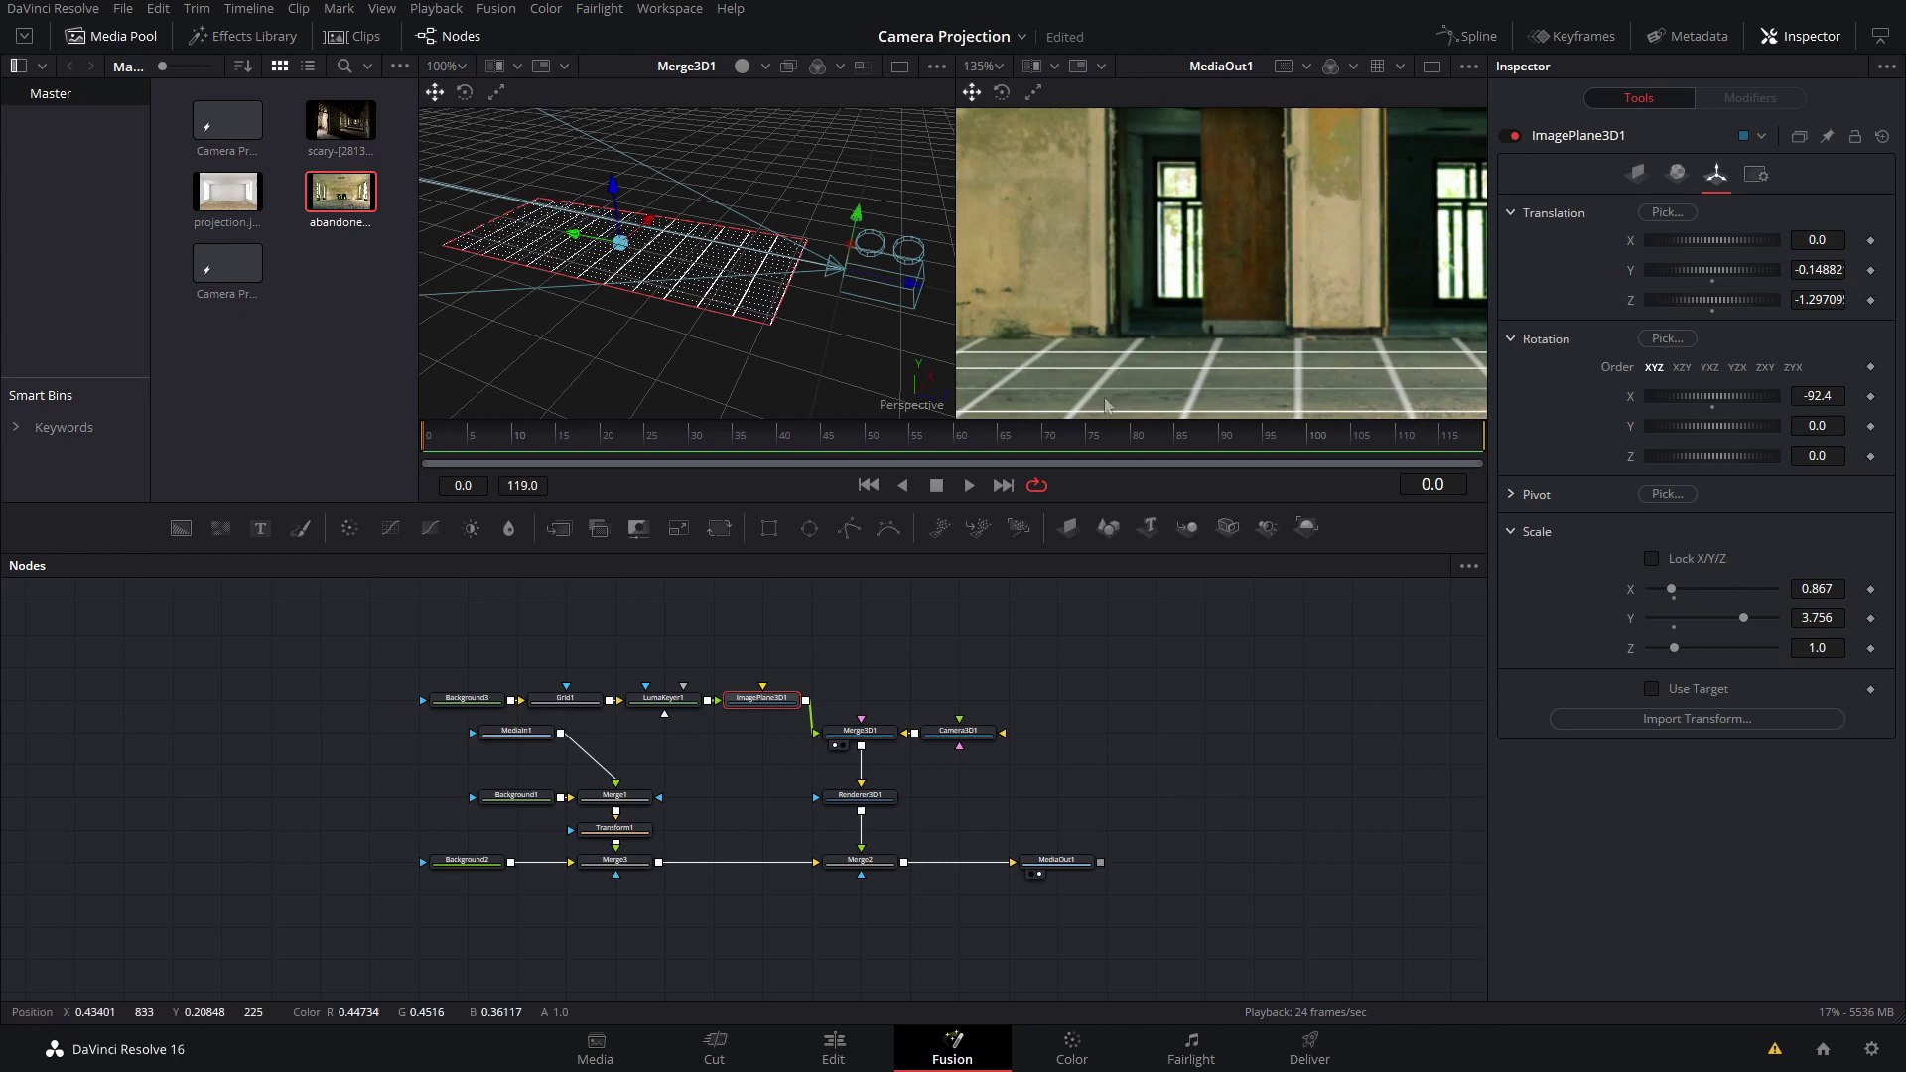
scroll(1107, 404, down, 2)
scroll(1132, 373, down, 2)
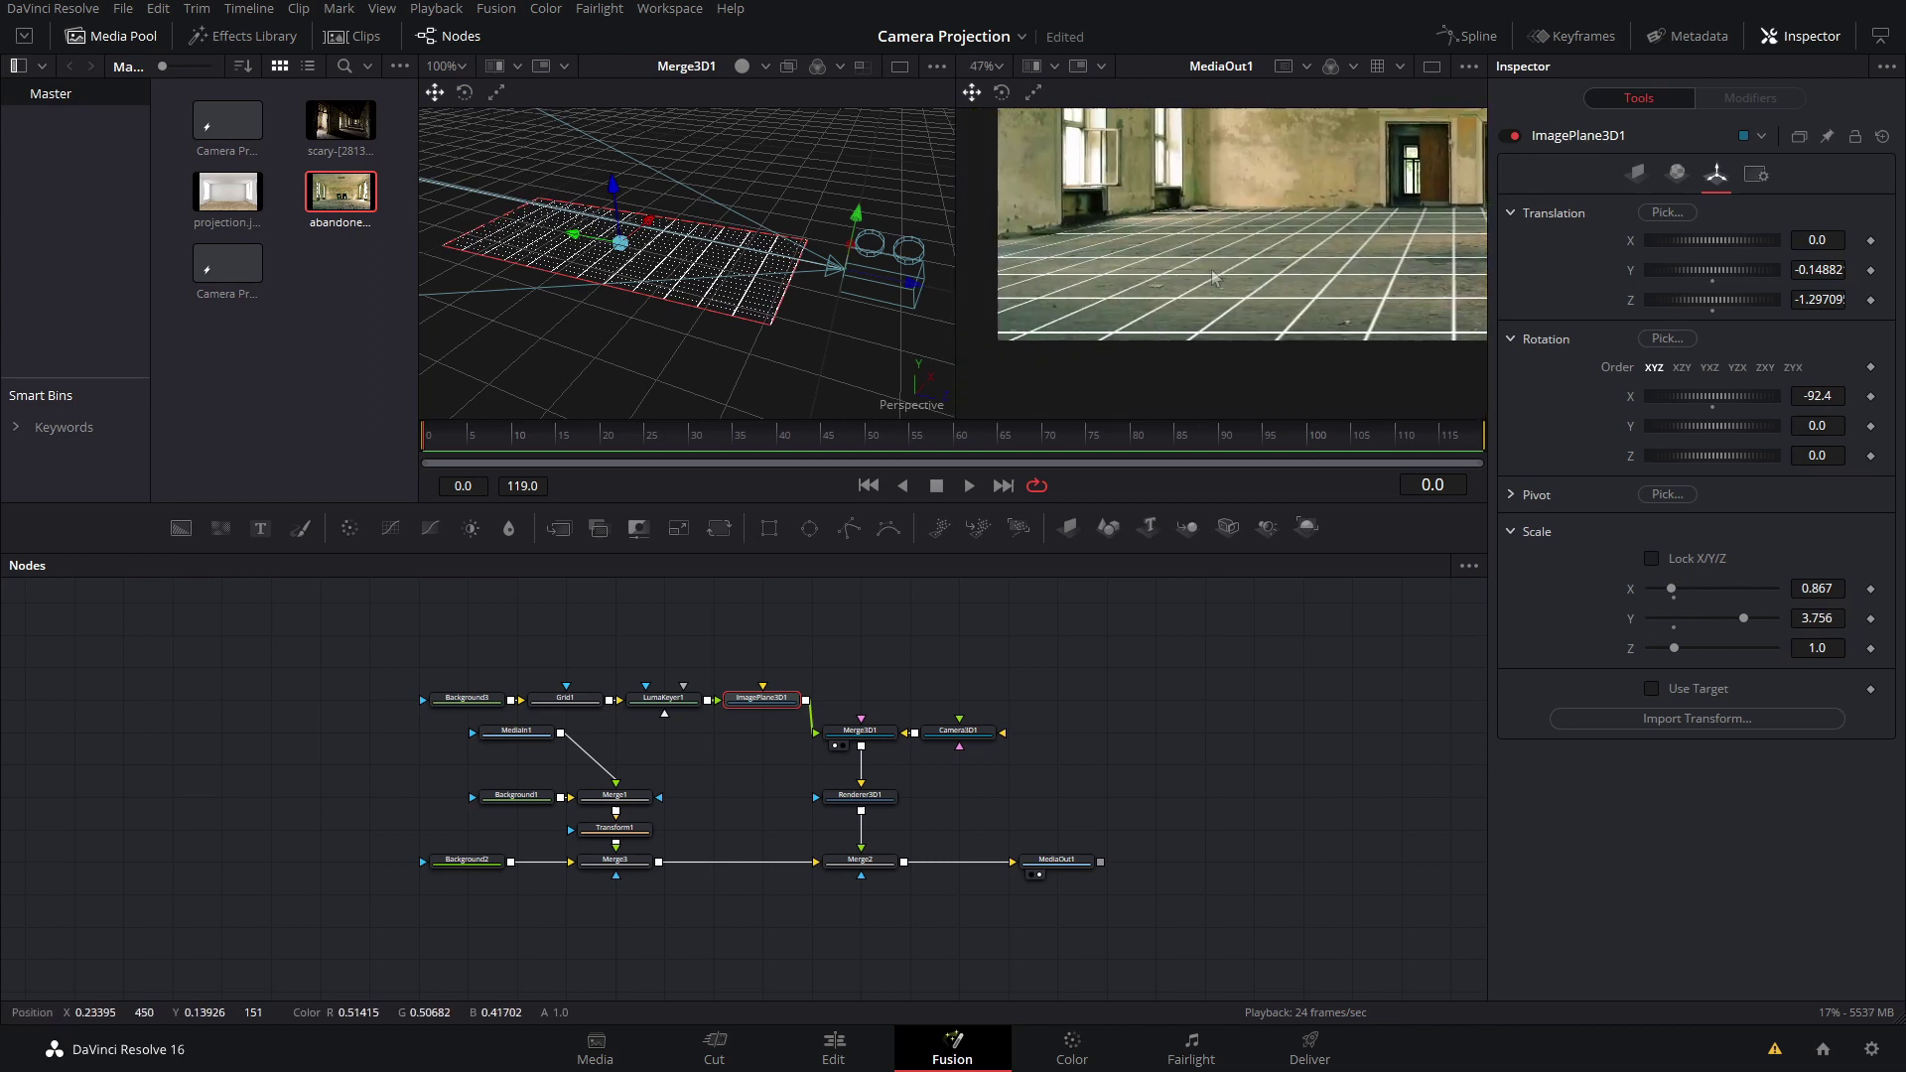
scroll(1213, 278, up, 2)
scroll(1093, 263, up, 1)
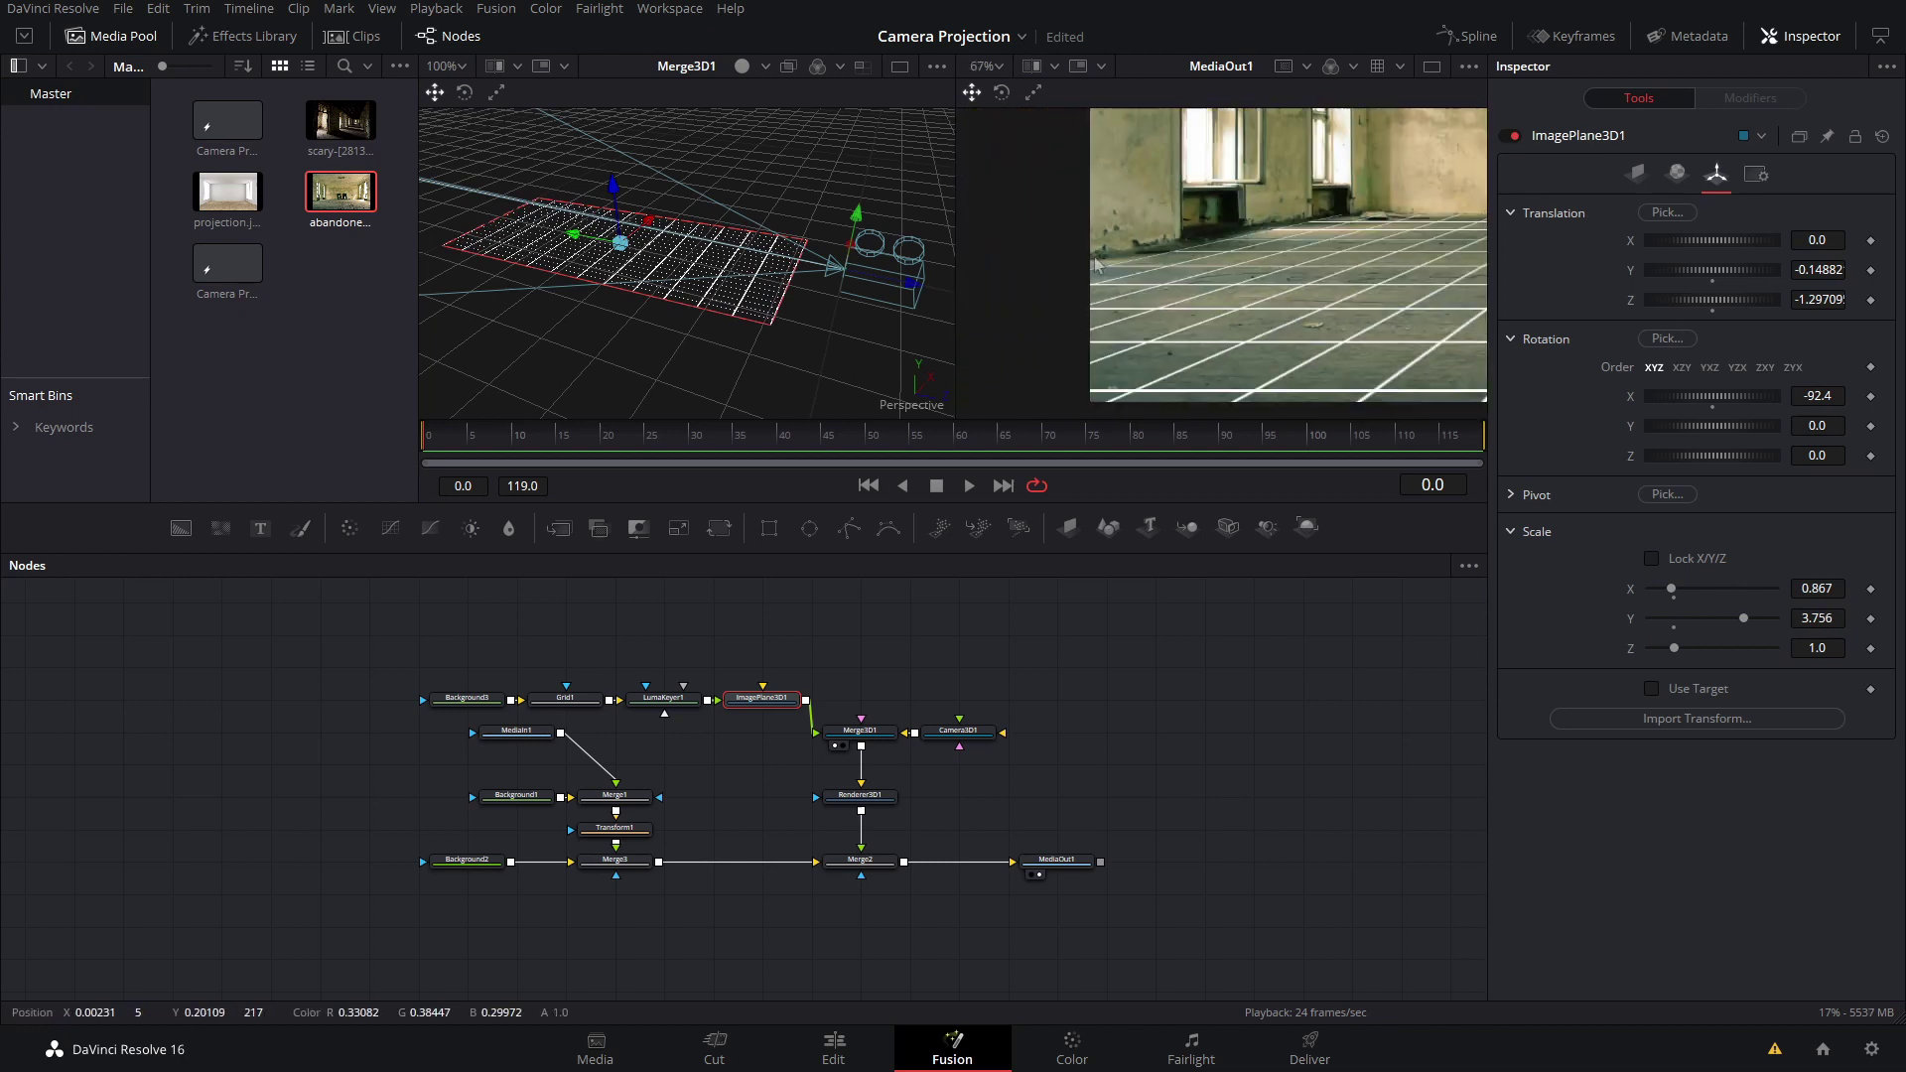
scroll(1101, 276, up, 1)
scroll(1117, 305, up, 2)
scroll(1132, 336, up, 2)
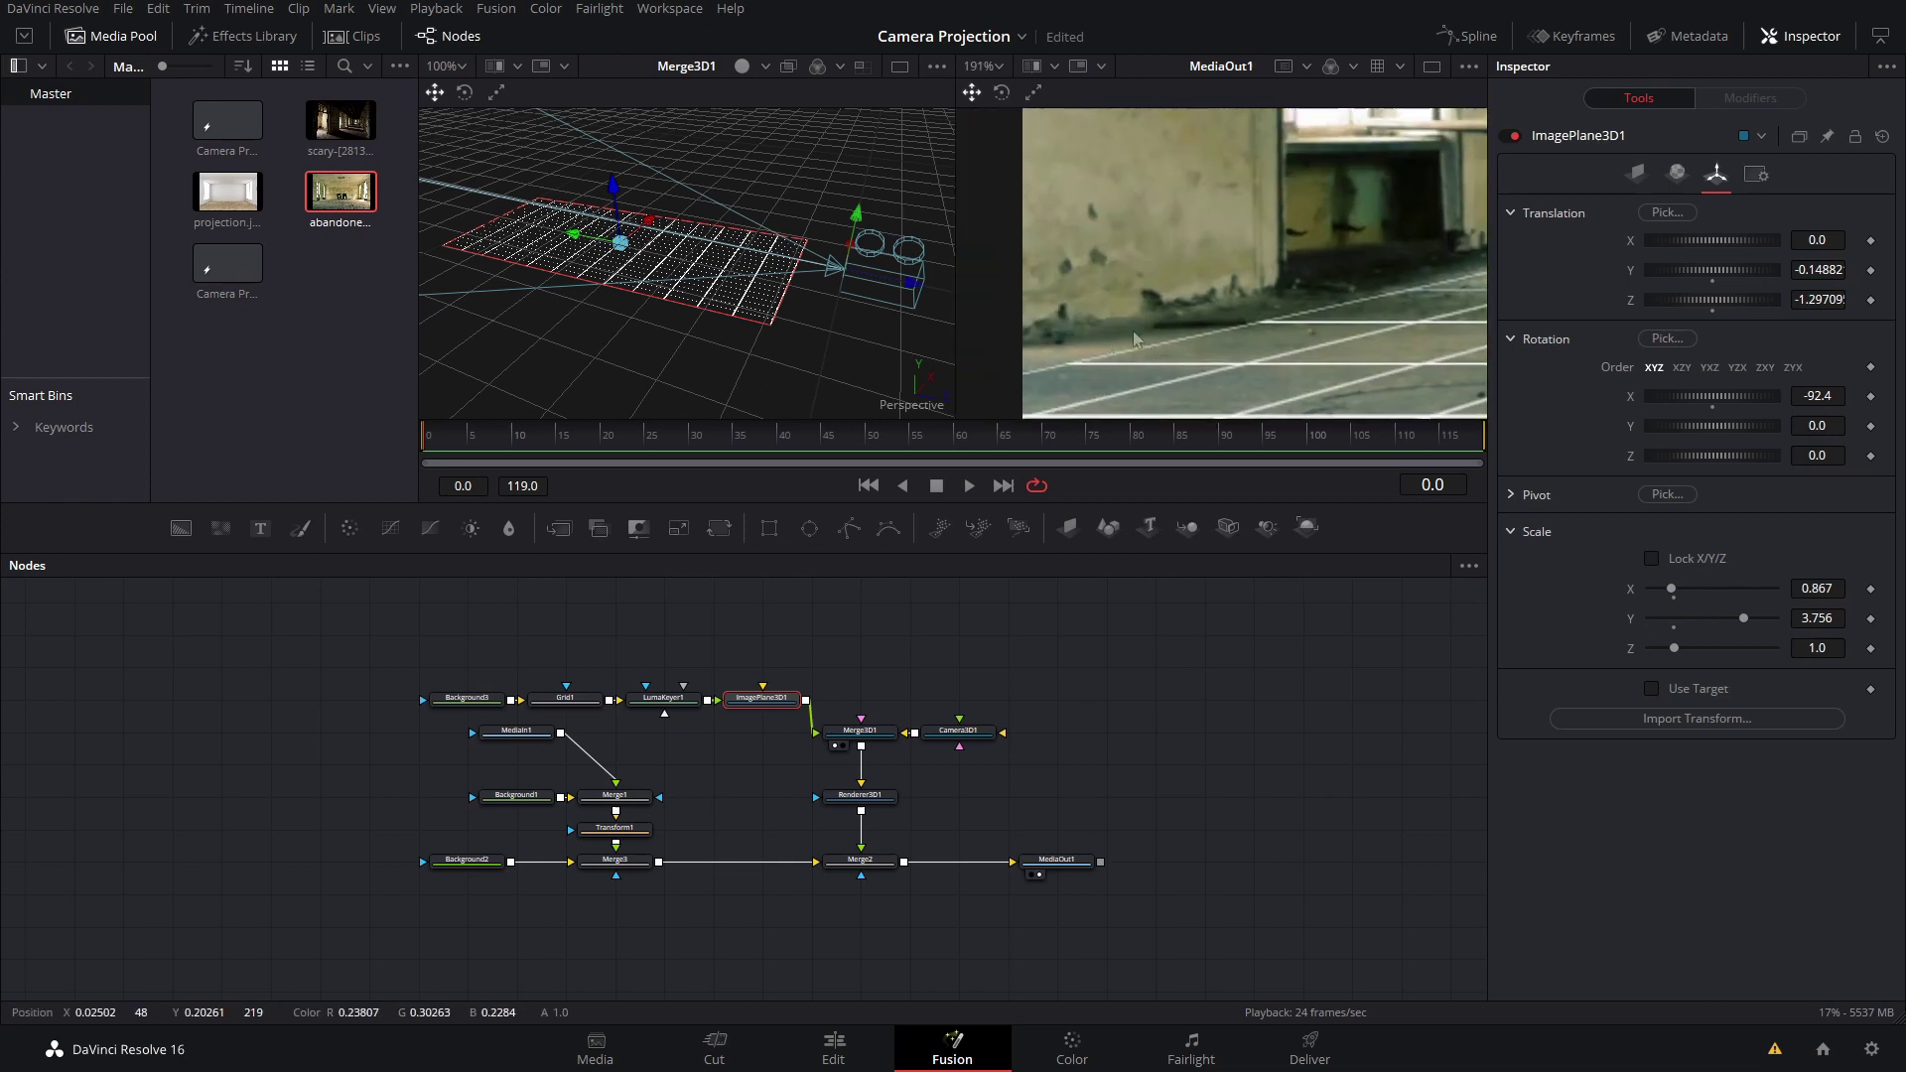
Step: Tilt the floor plane to -92.9° X, shift it and widen it to align the grid
drag(1133, 341, 984, 320)
mouse_move(1713, 397)
mouse_down()
mouse_move(1736, 397)
mouse_move(1697, 397)
mouse_up()
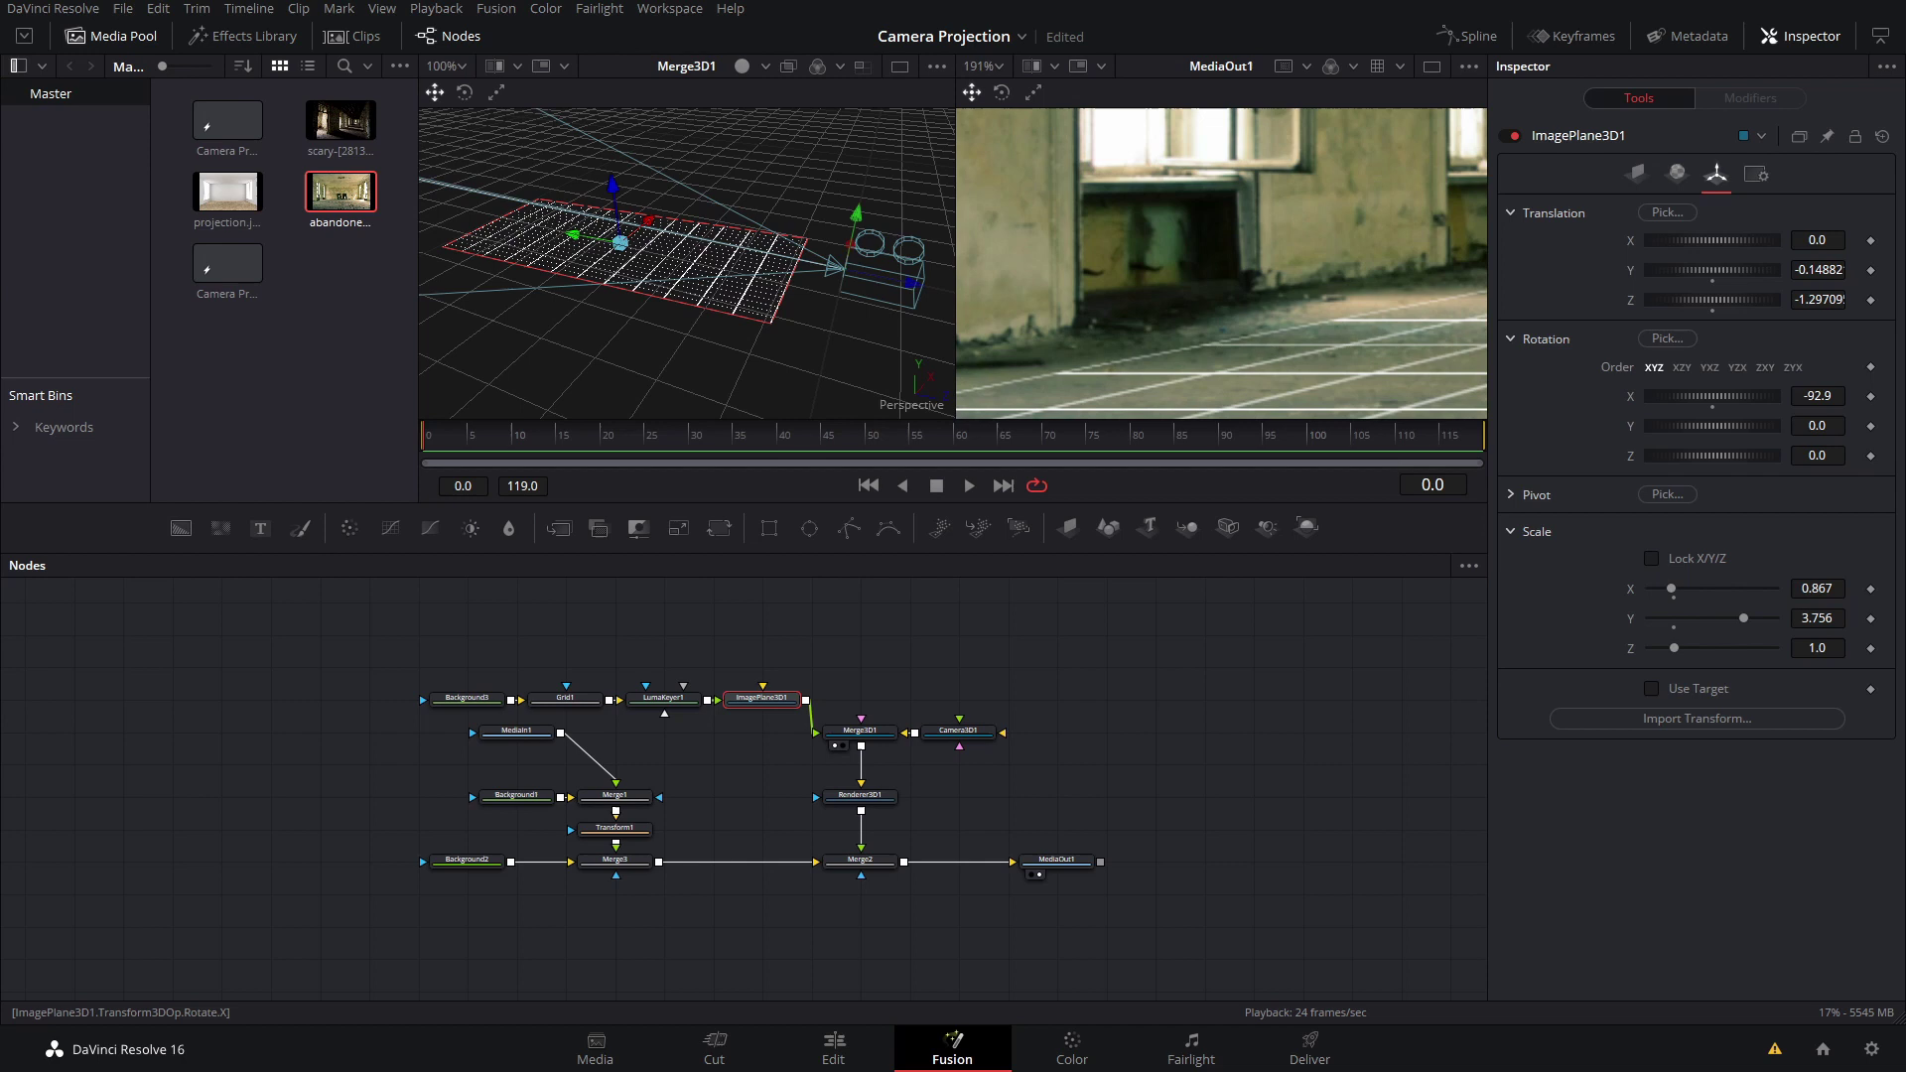
scroll(1241, 291, down, 2)
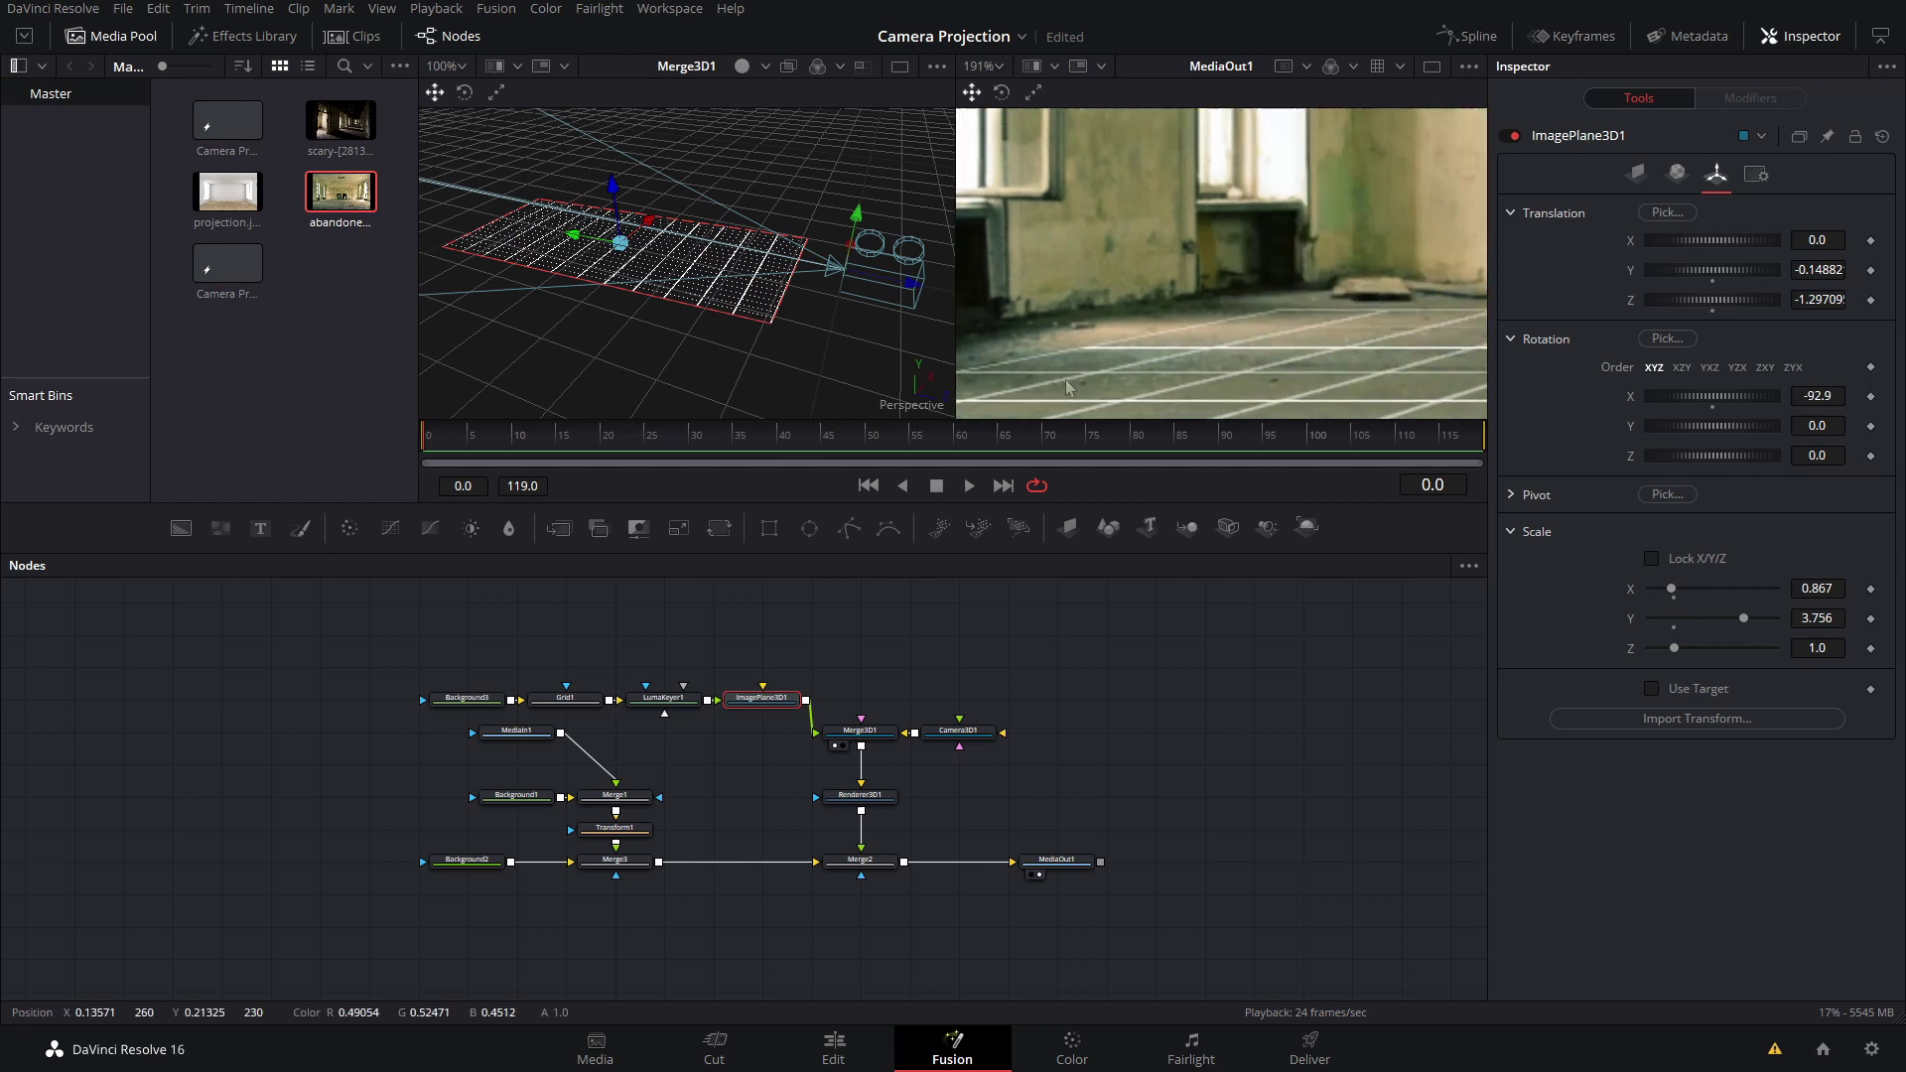
scroll(1242, 291, down, 1)
scroll(1241, 291, down, 1)
scroll(1241, 291, down, 2)
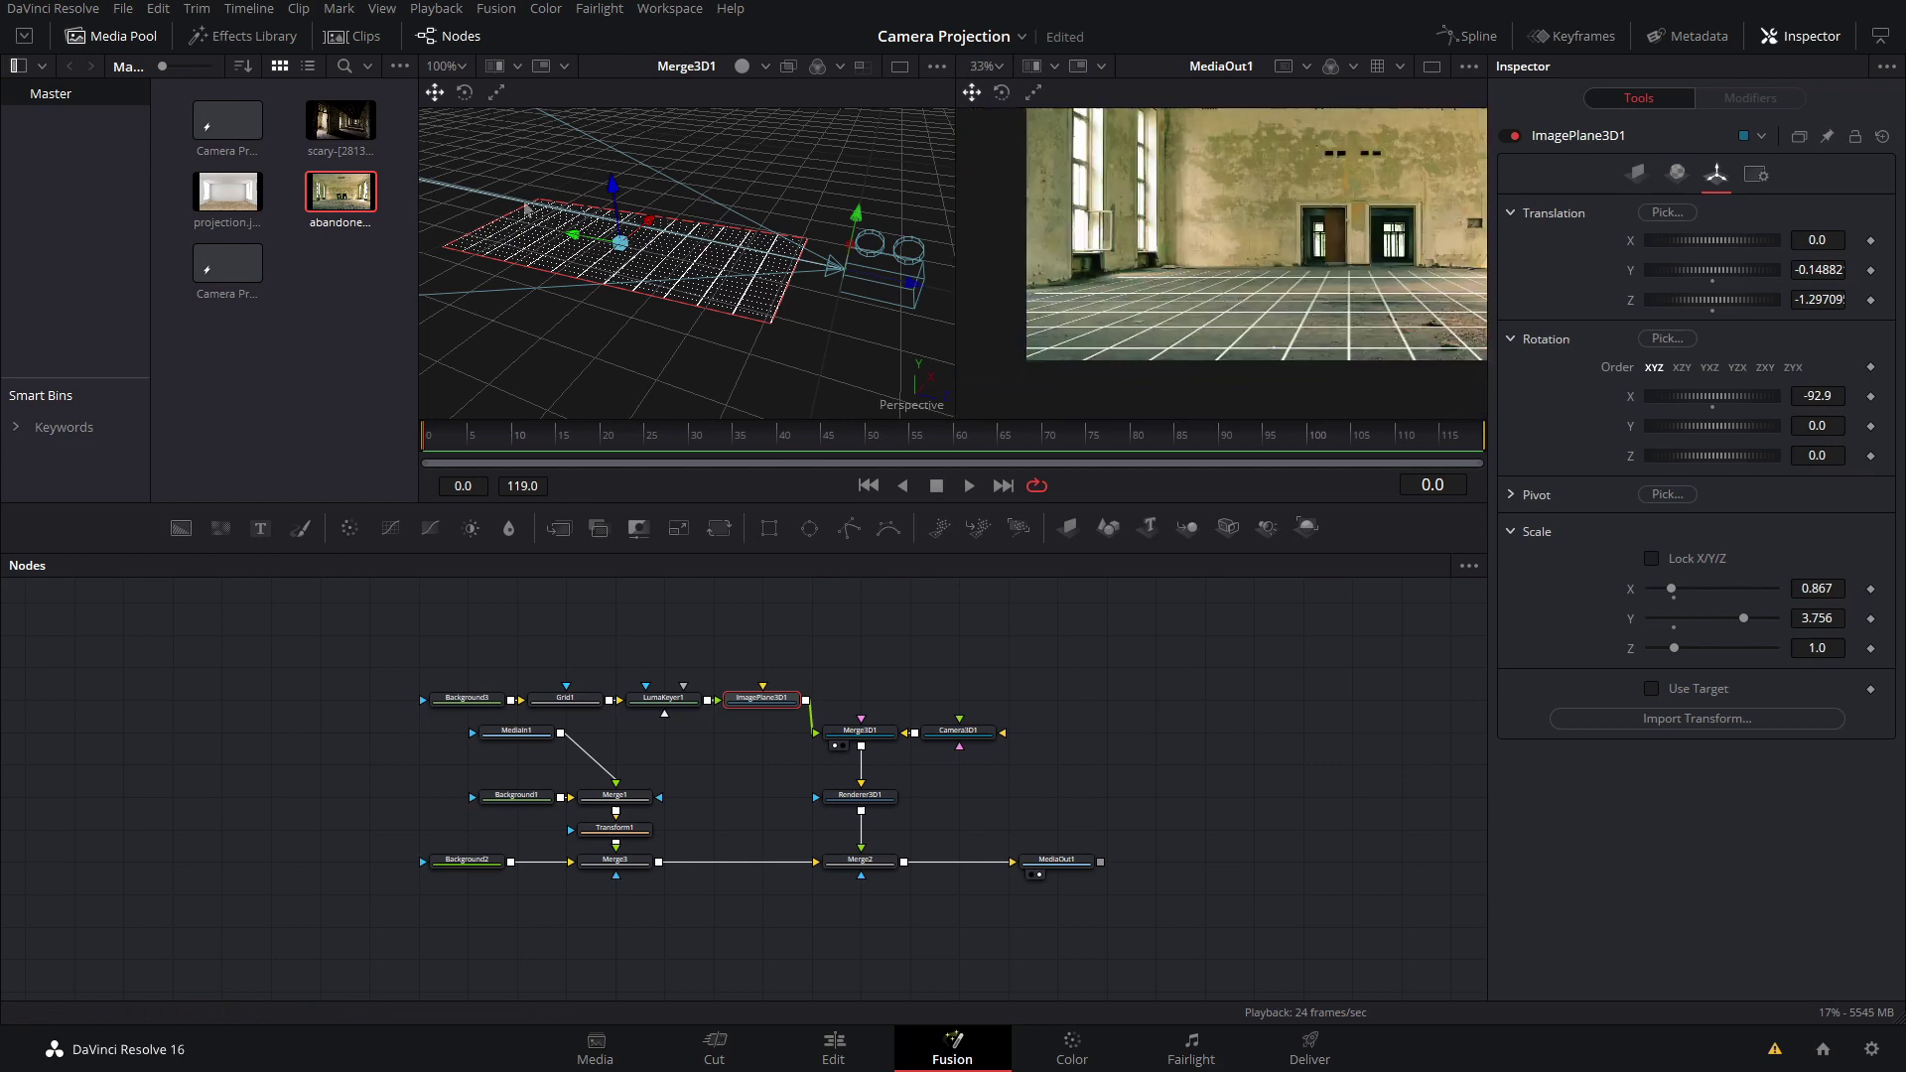
drag(620, 242, 606, 240)
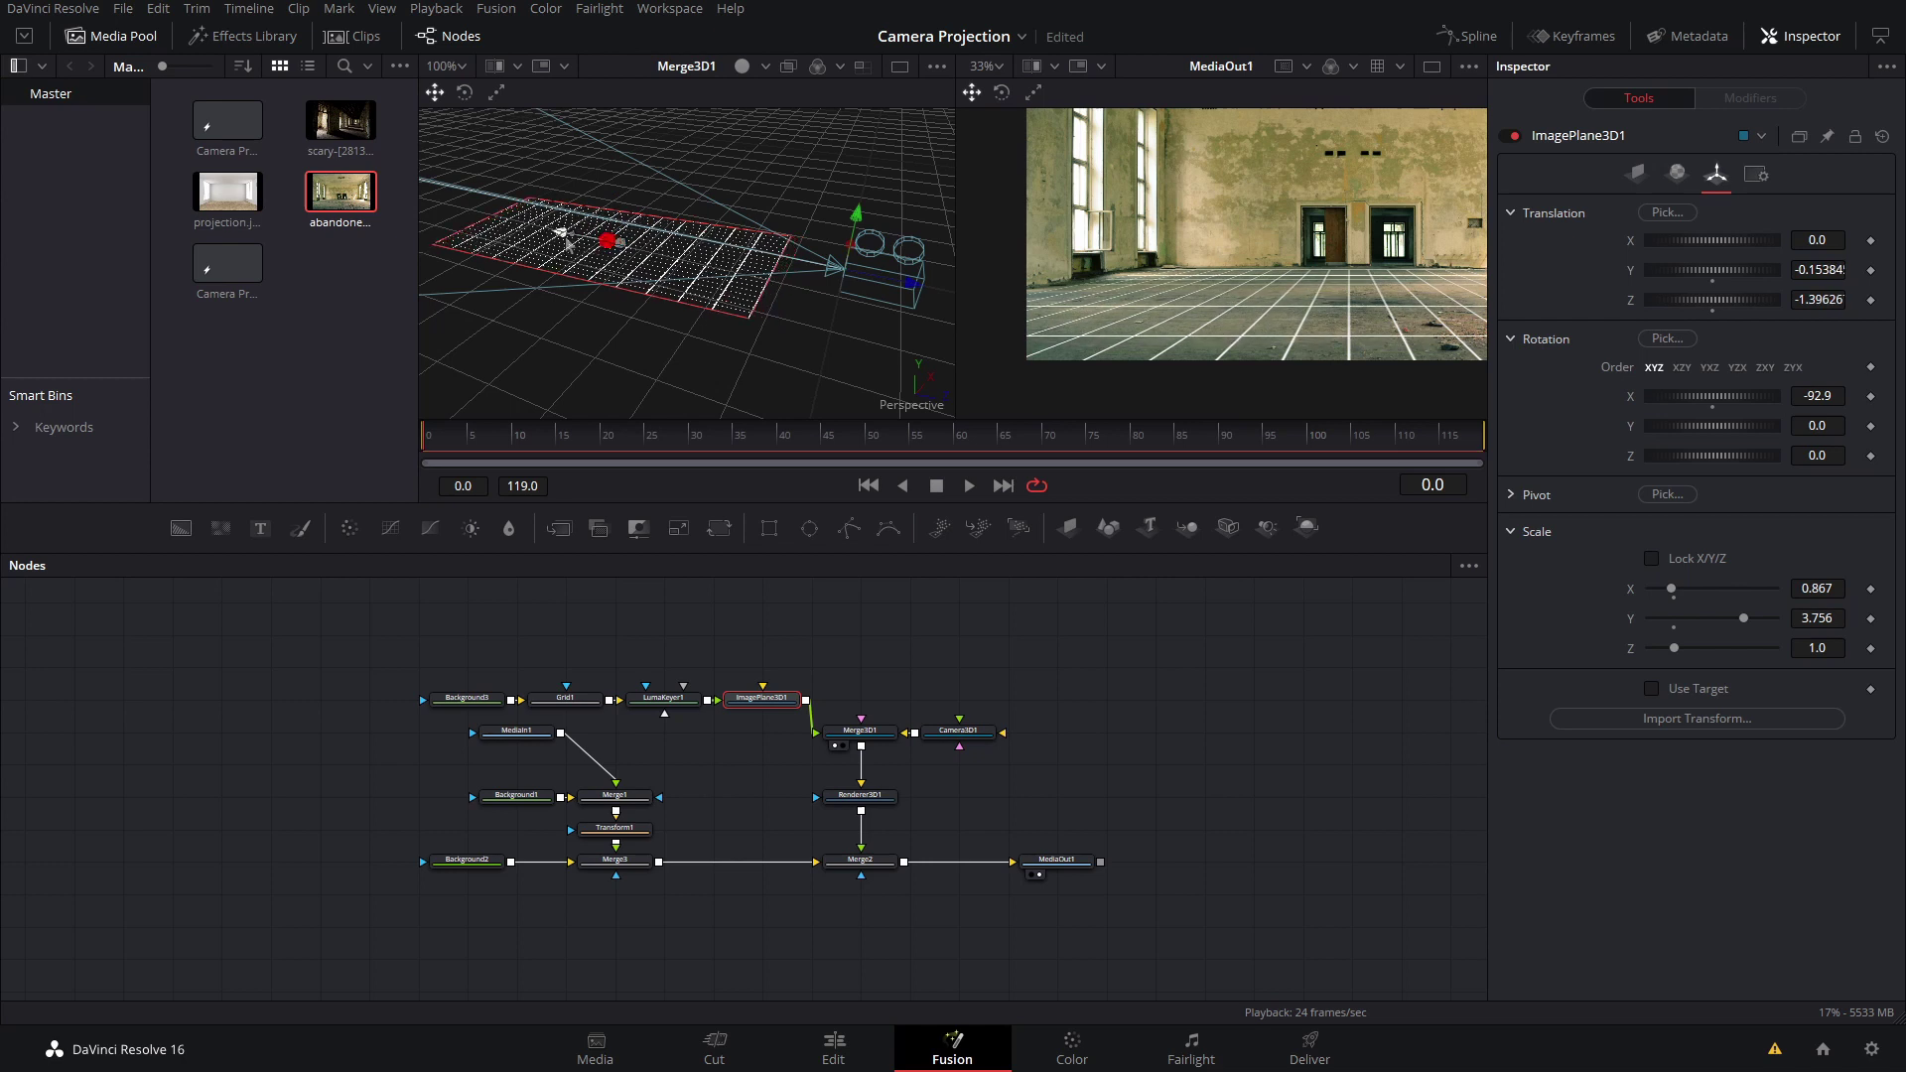
drag(1670, 593, 1676, 592)
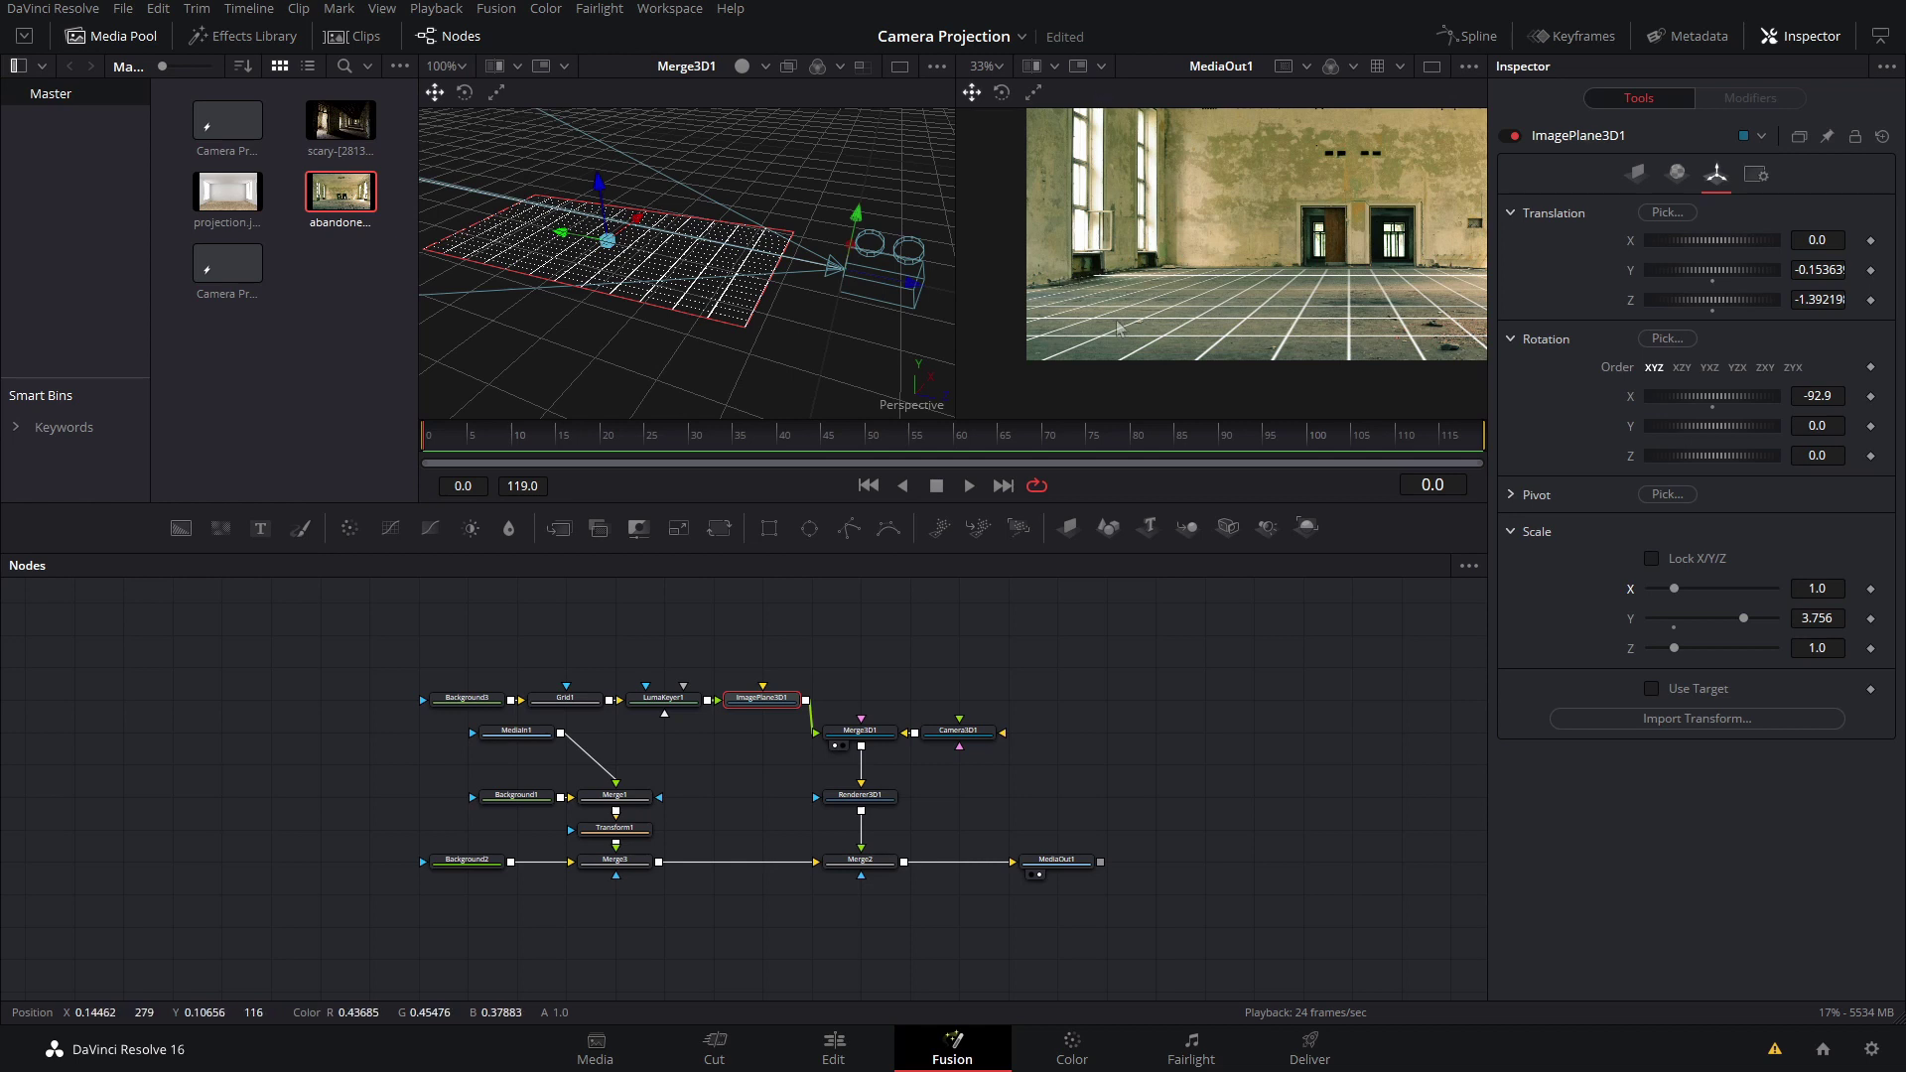
Step: Duplicate ImagePlane3D1 and connect the copy into Merge3D1
key(ctrl+f)
click(820, 736)
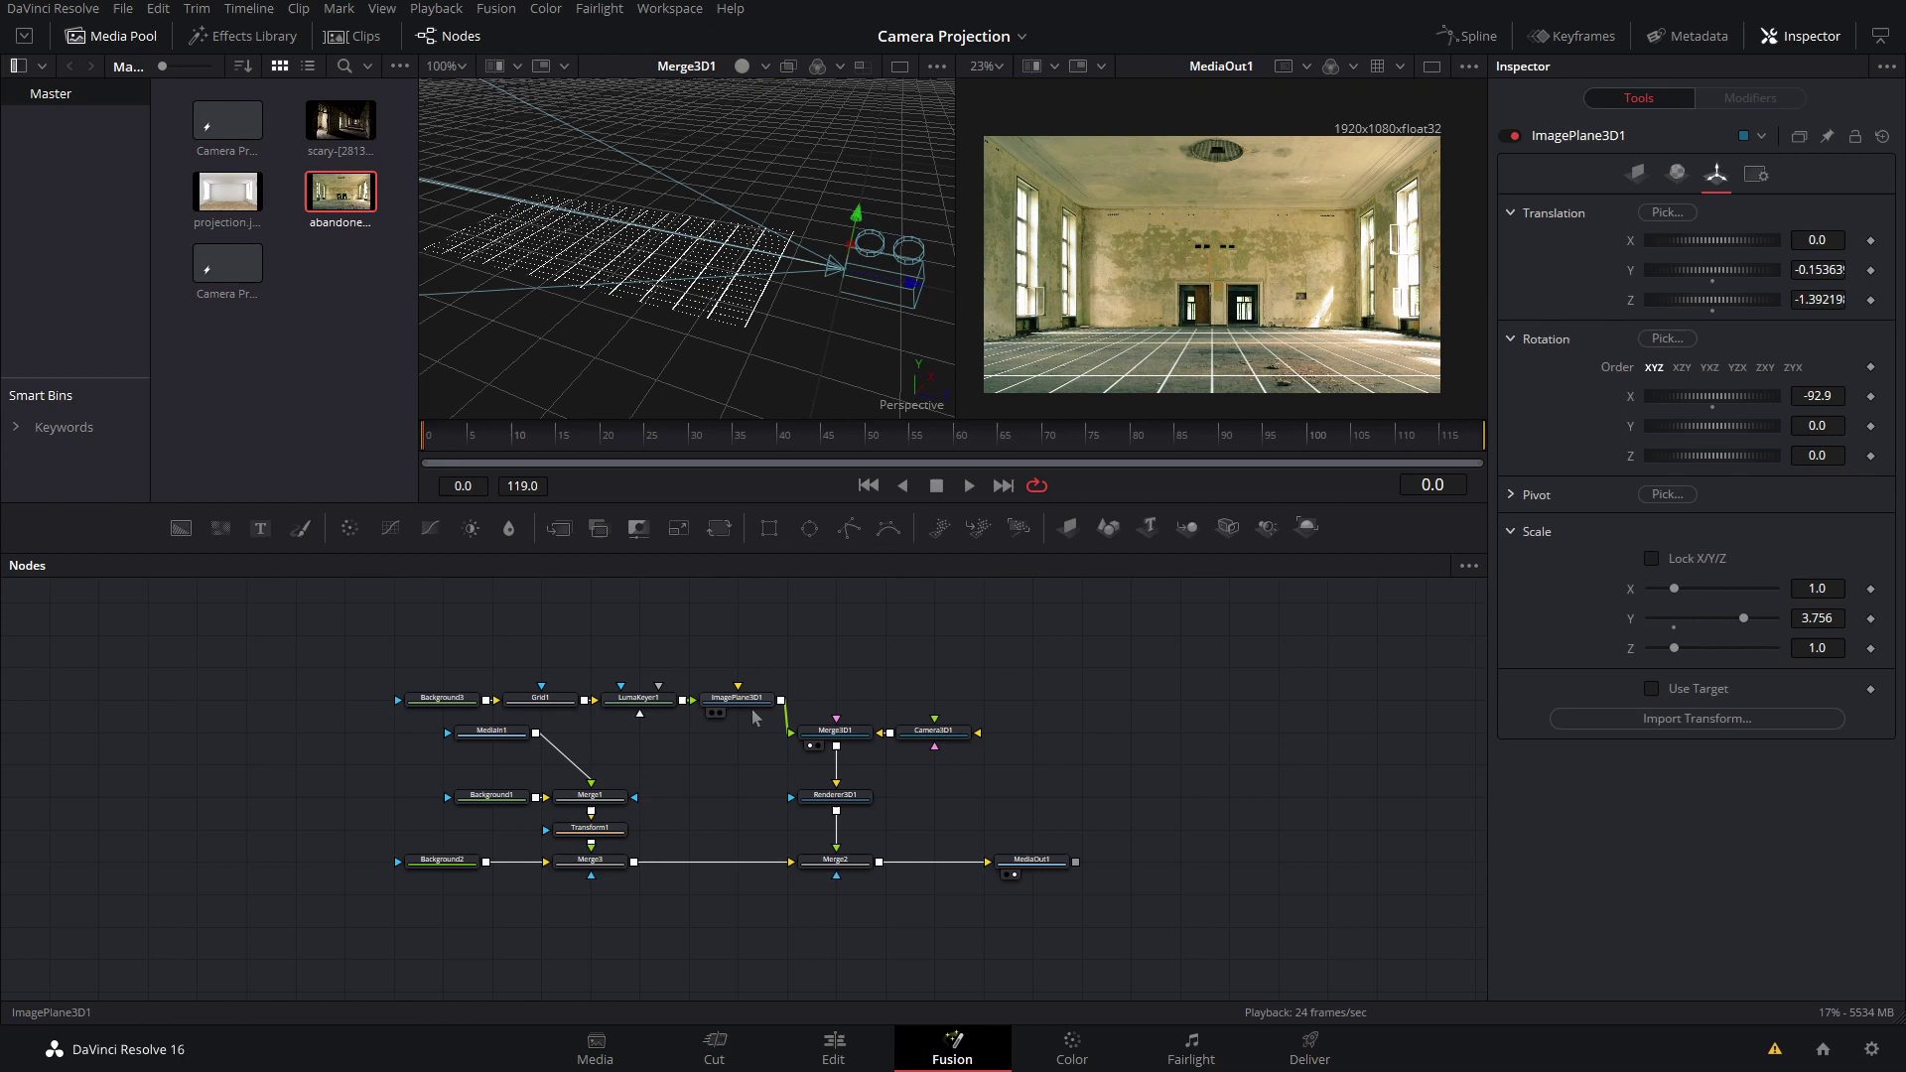
click(745, 711)
key(ctrl+c)
key(ctrl+v)
mouse_move(742, 634)
mouse_down()
mouse_move(761, 687)
mouse_move(828, 727)
mouse_up()
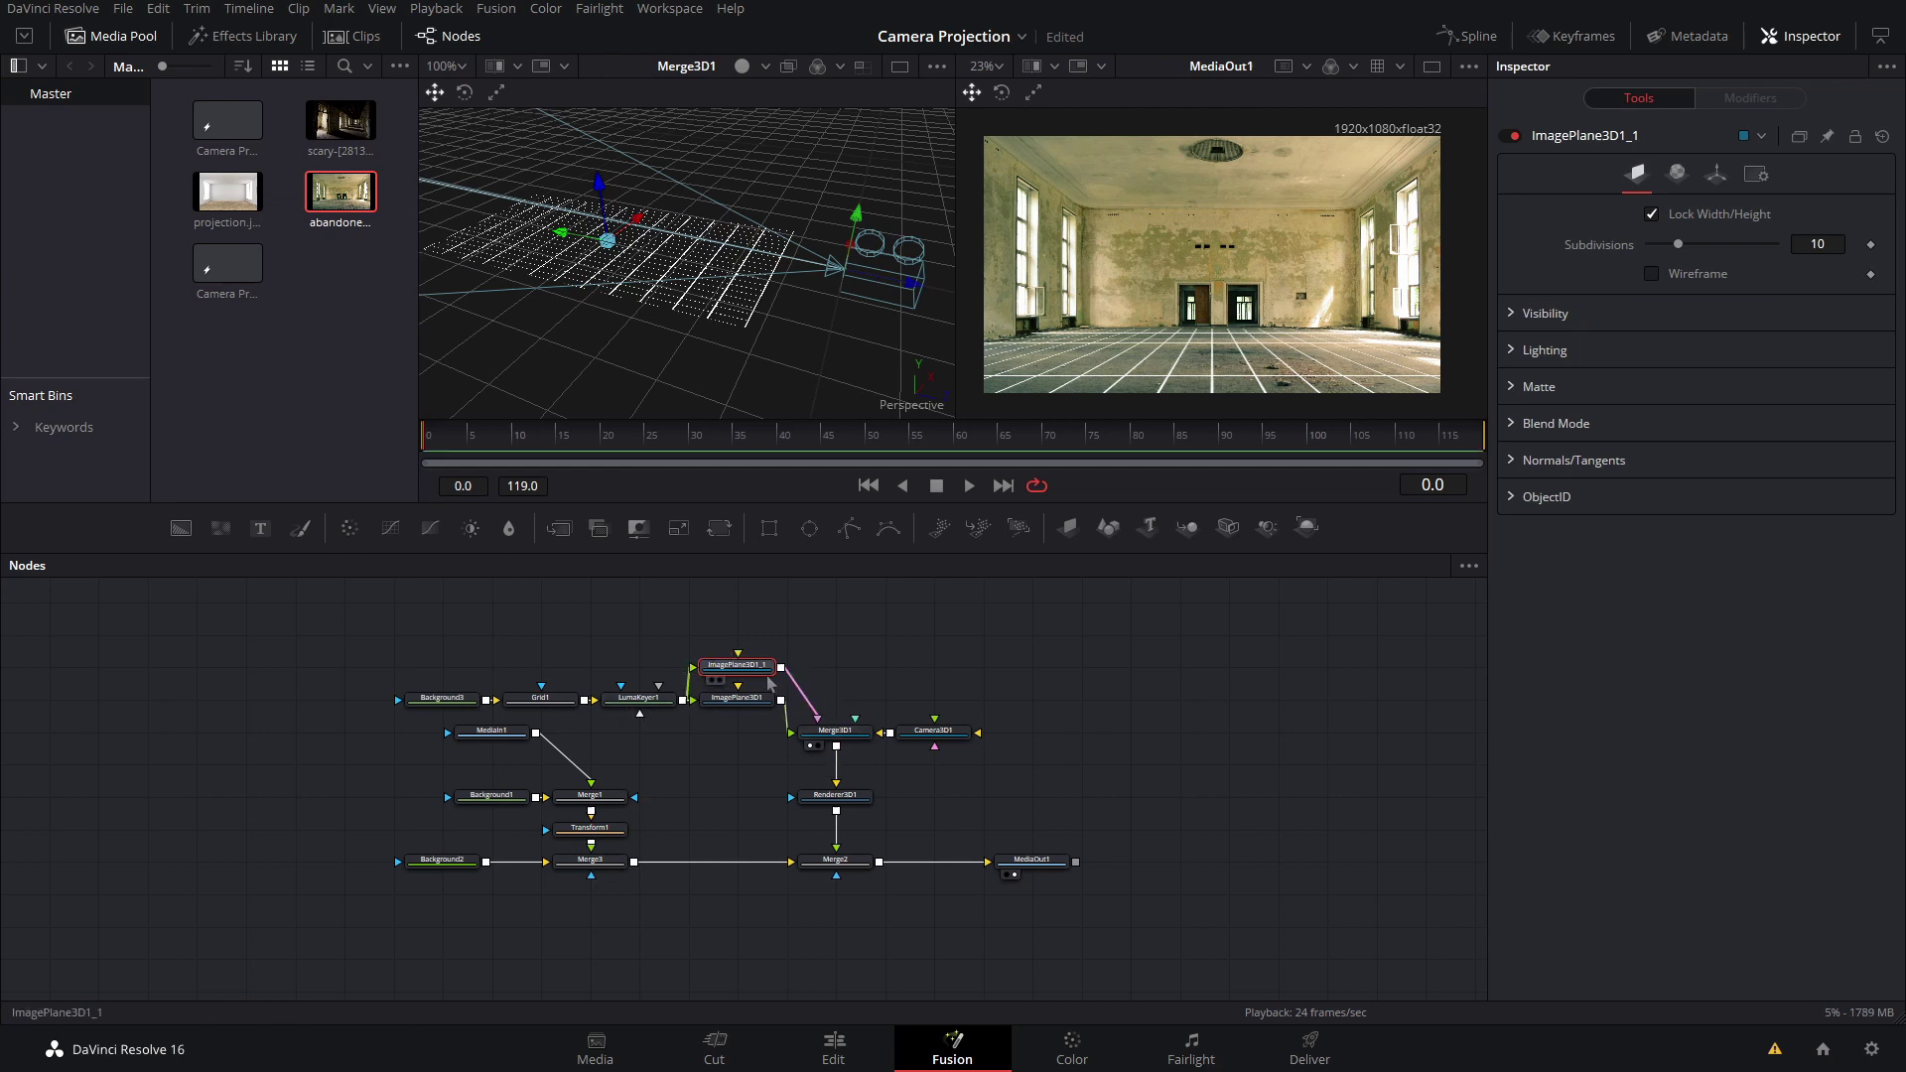
Step: Raise the duplicate plane to Y 0.24375 so its grid covers the ceiling
drag(739, 289, 632, 147)
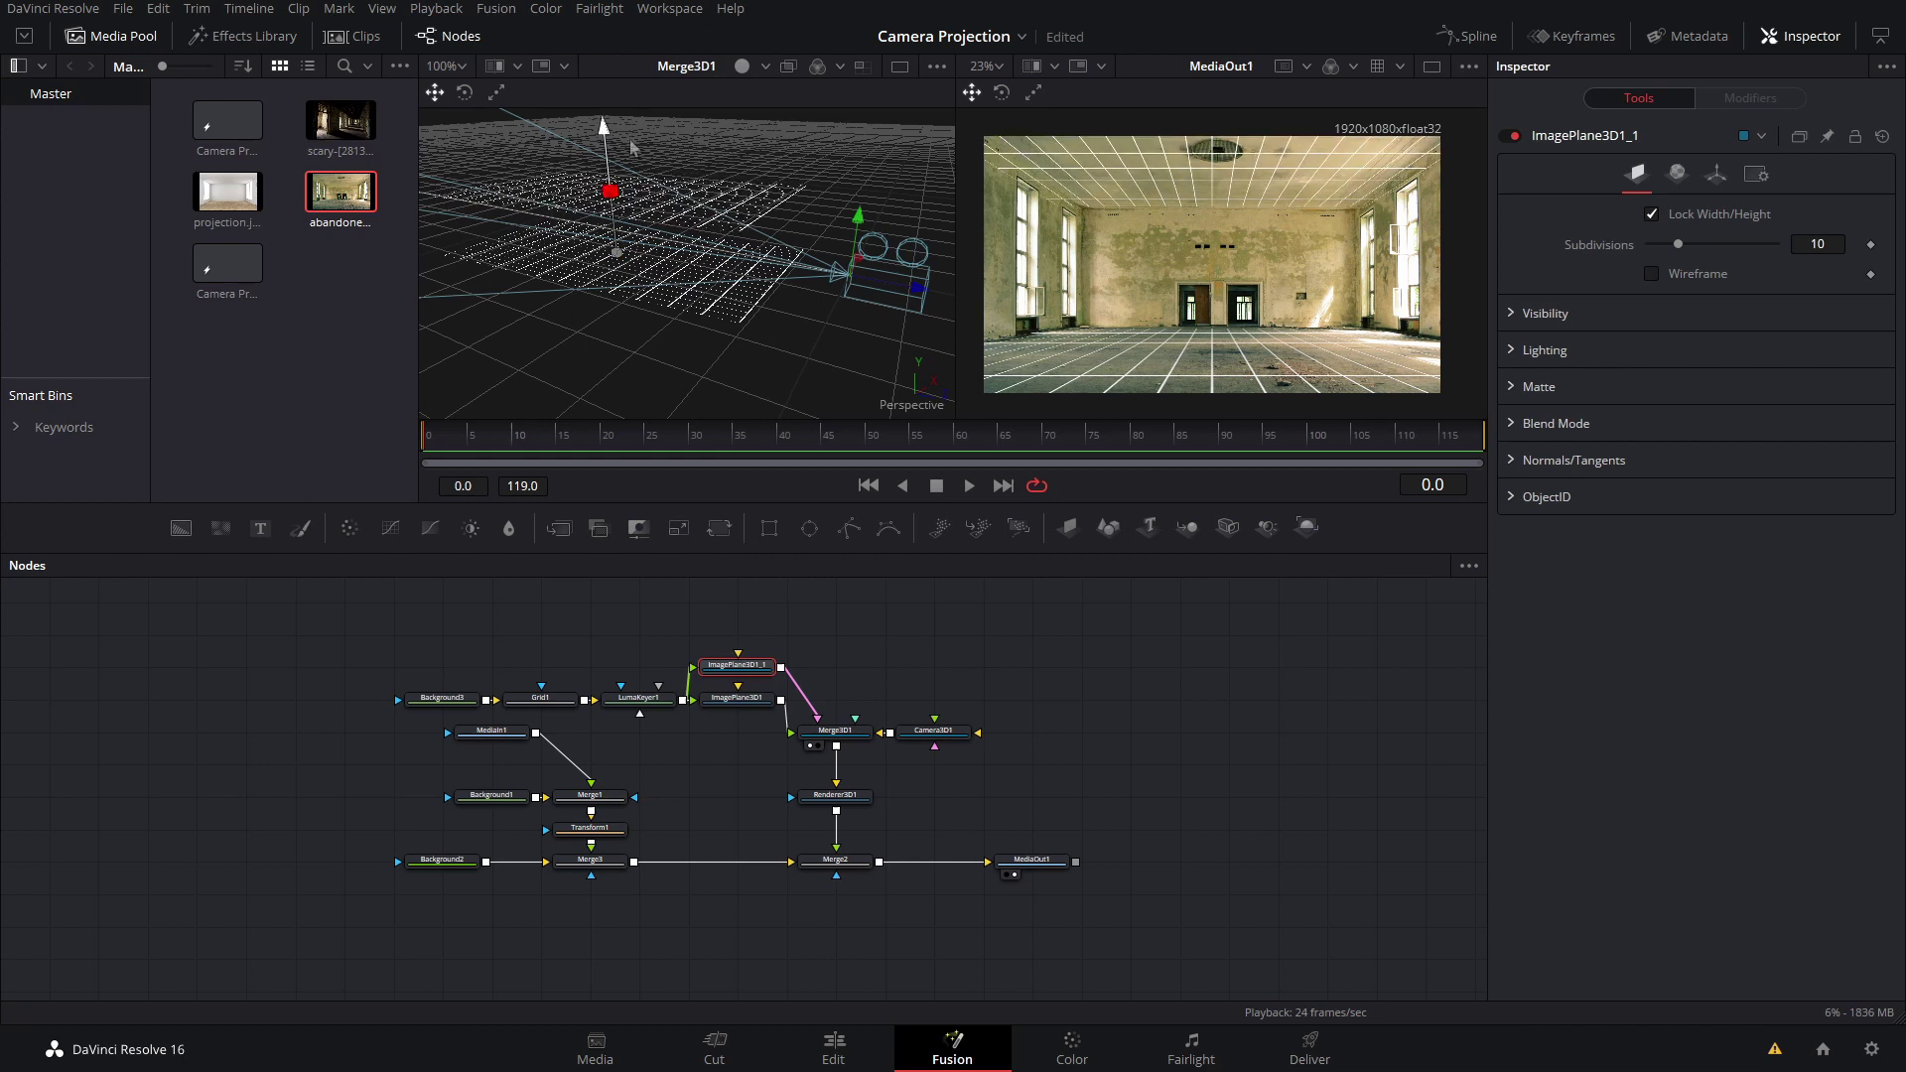
scroll(1083, 266, up, 1)
scroll(1082, 265, up, 2)
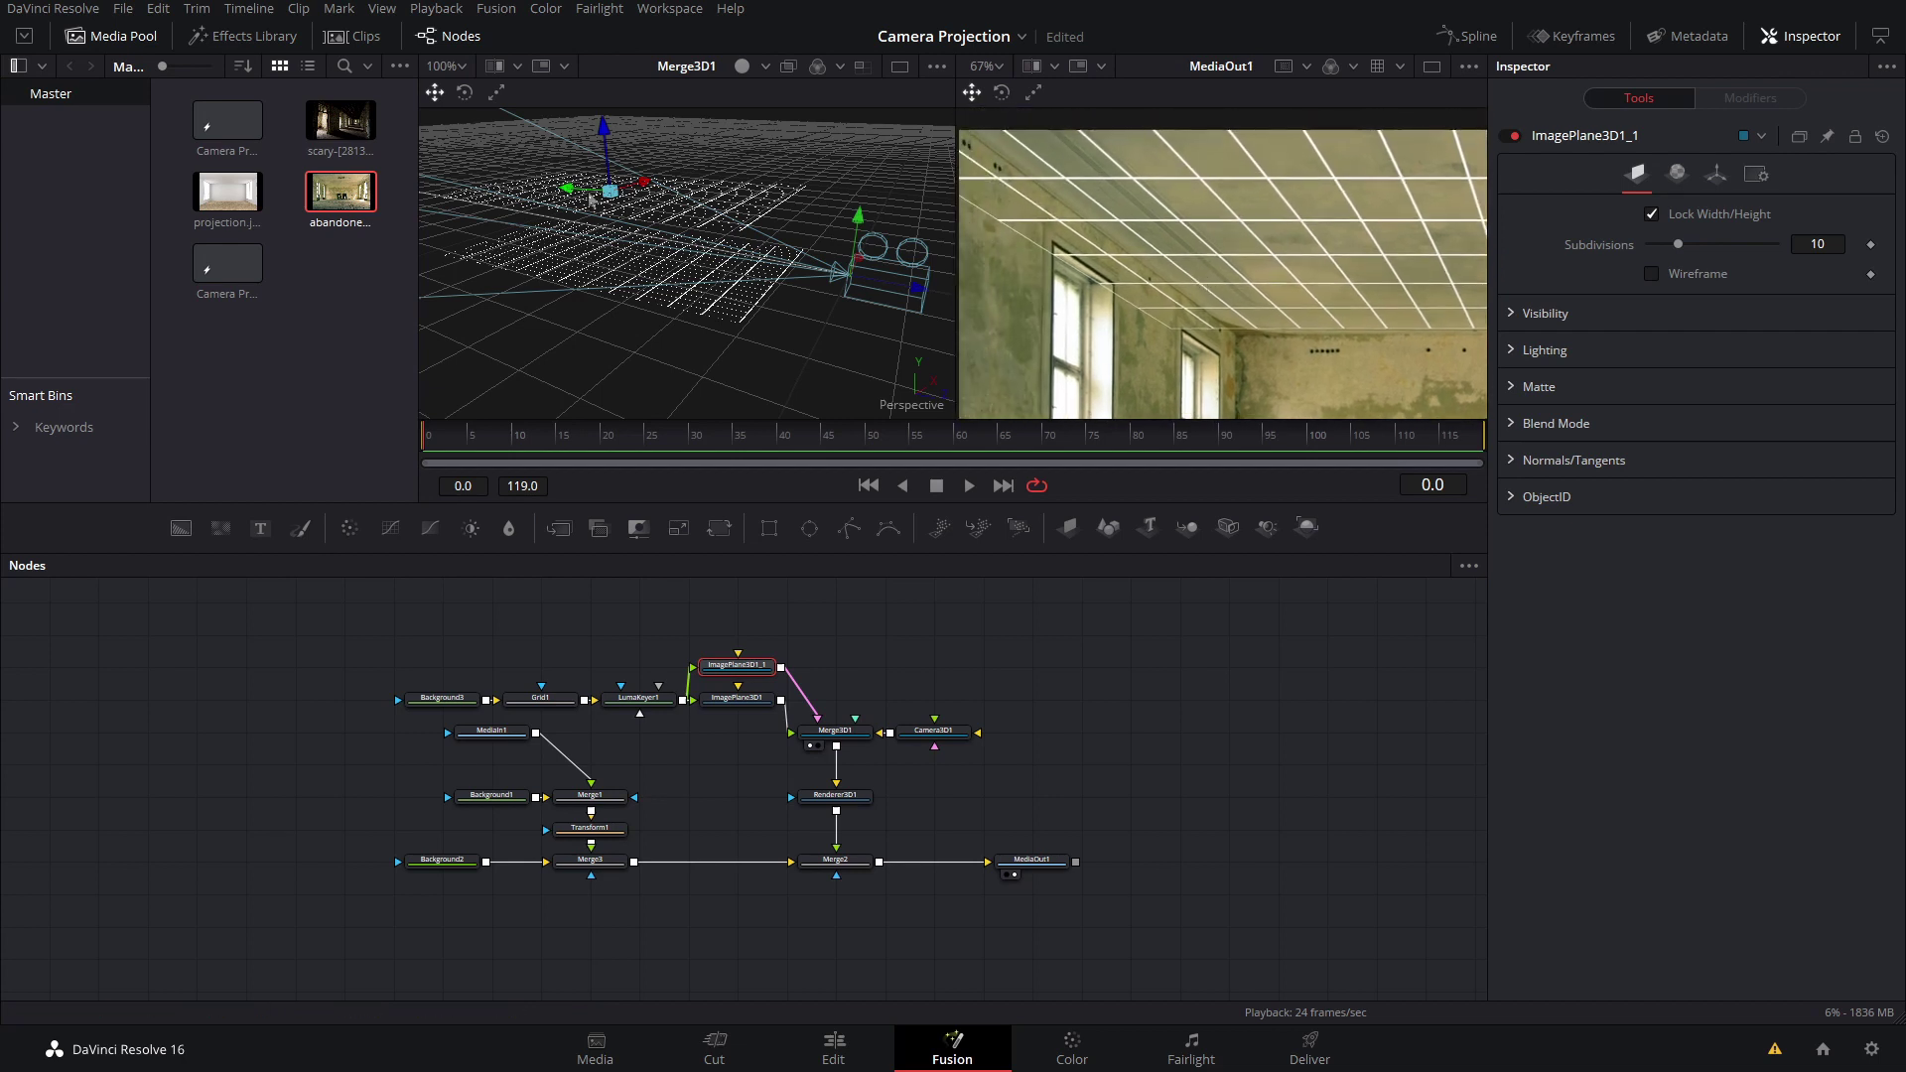
drag(603, 128, 603, 126)
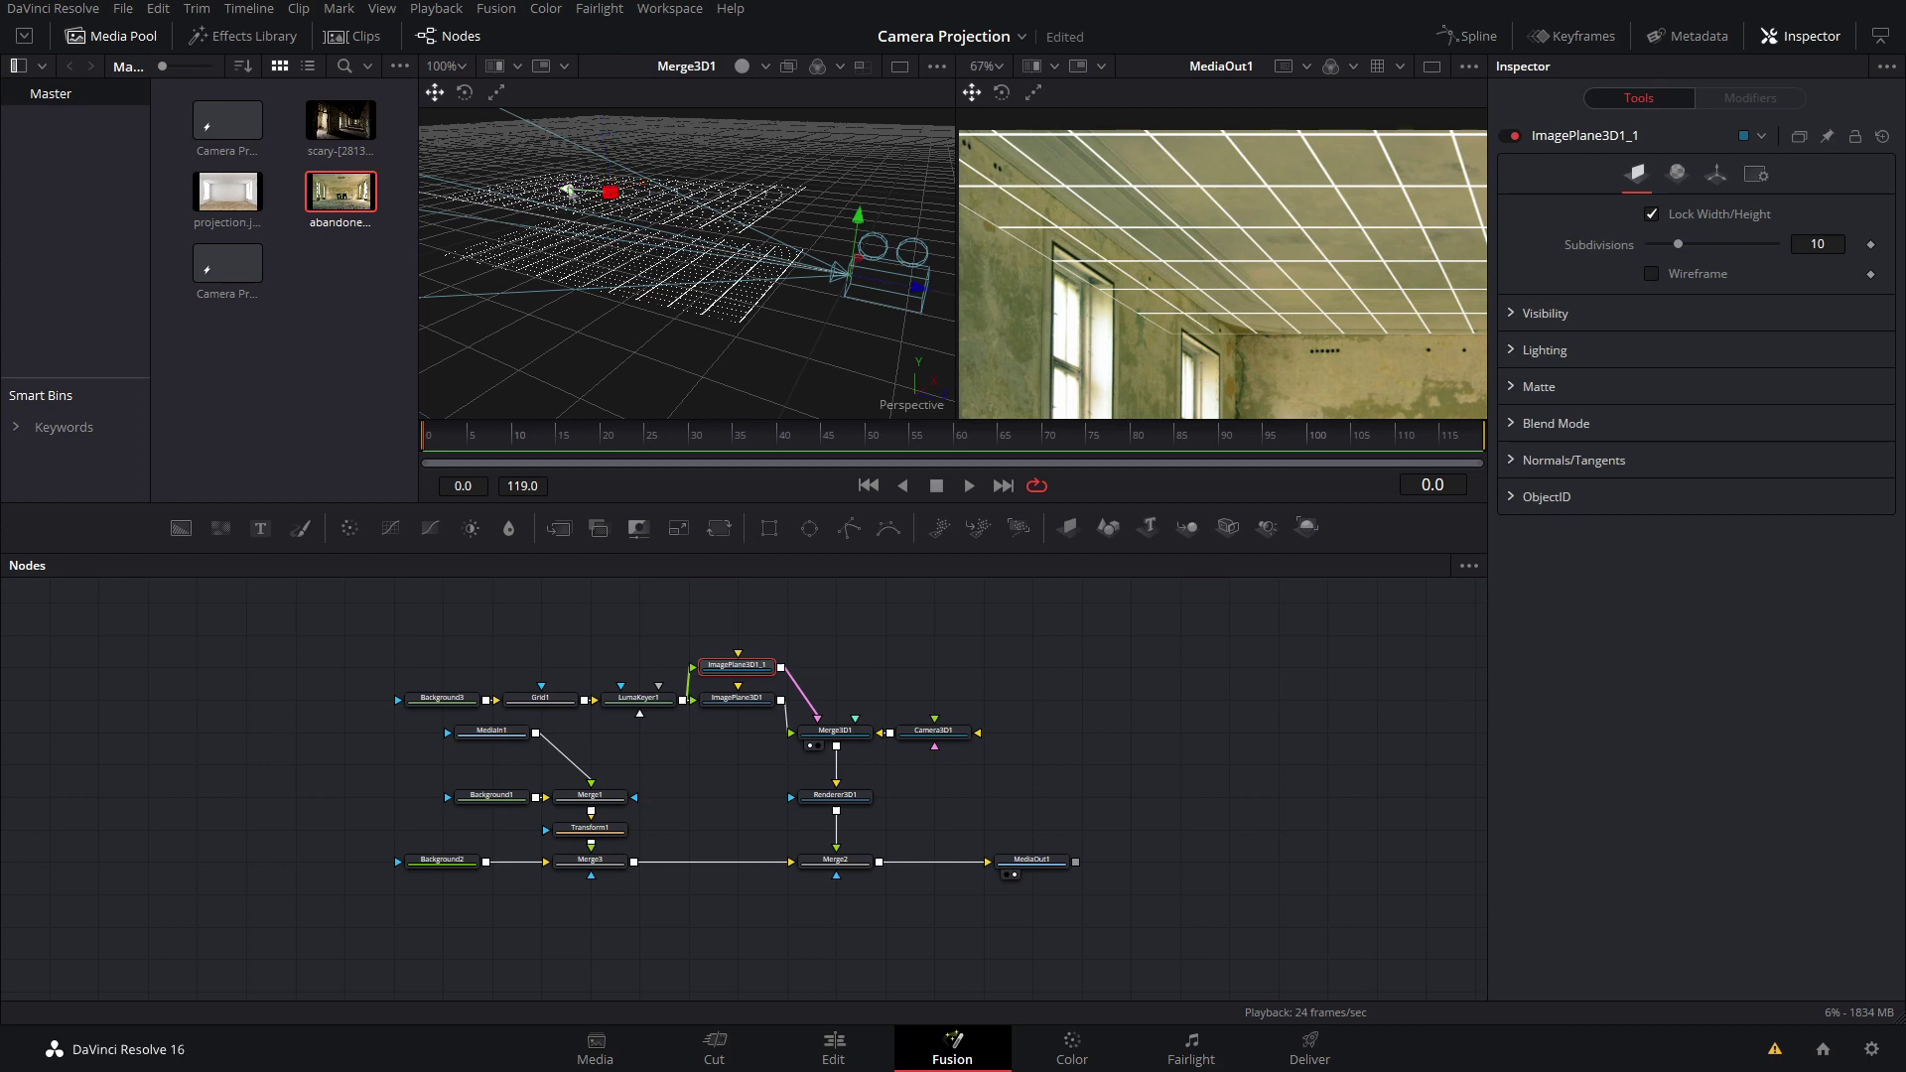
drag(568, 189, 589, 124)
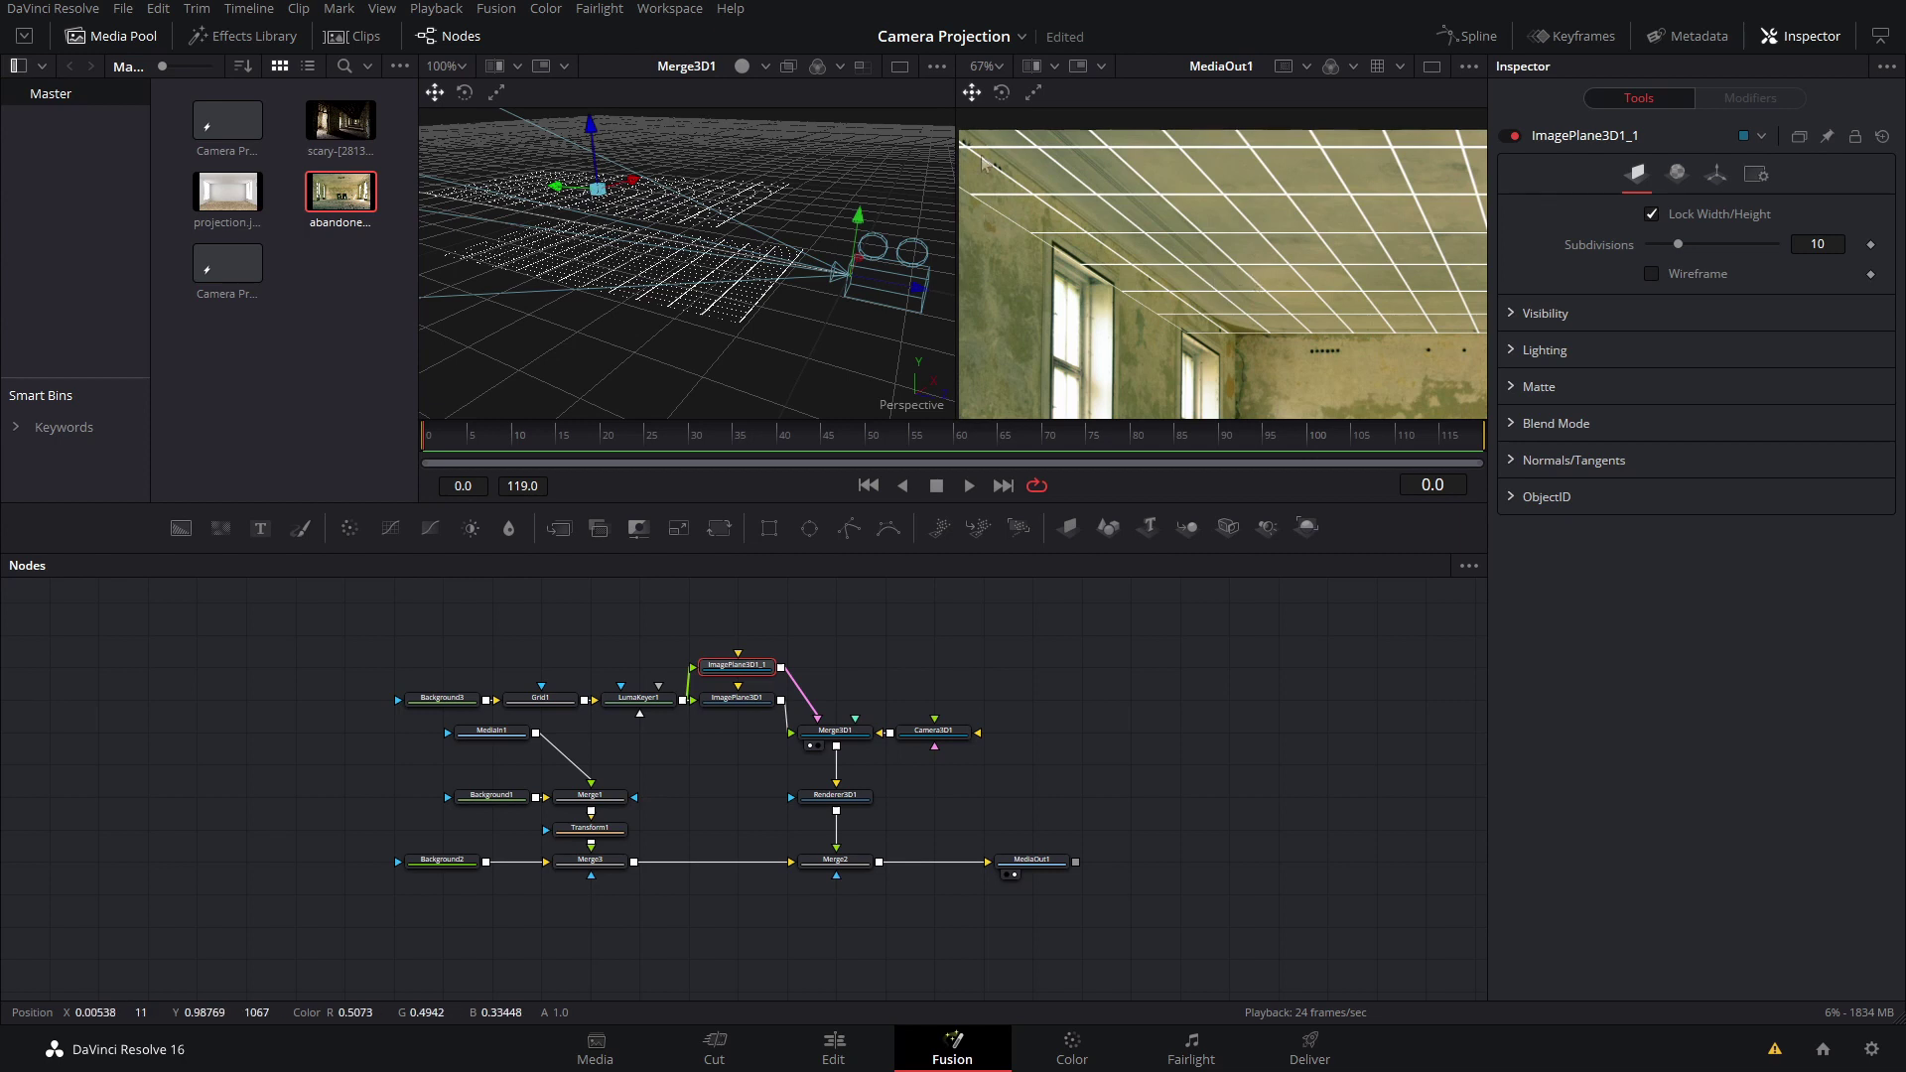
scroll(1228, 318, up, 3)
scroll(1228, 318, up, 2)
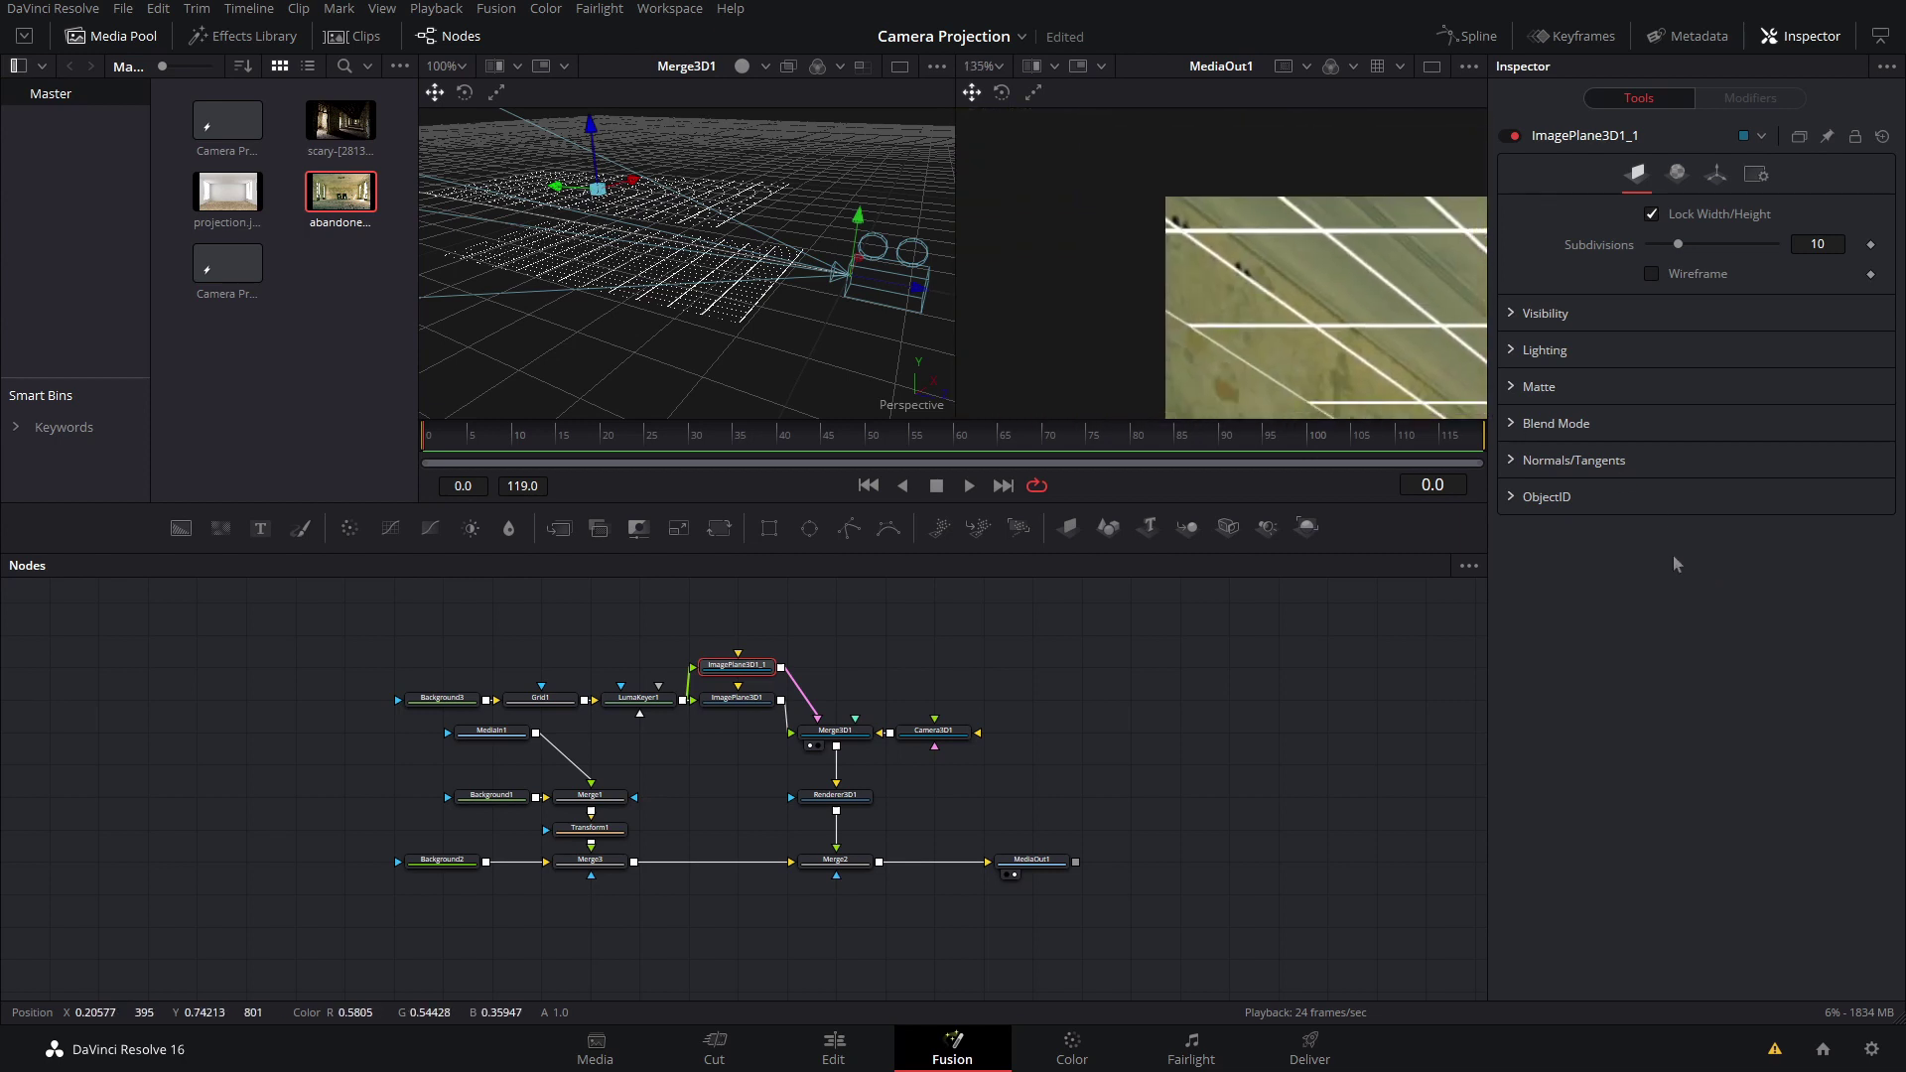
click(1716, 174)
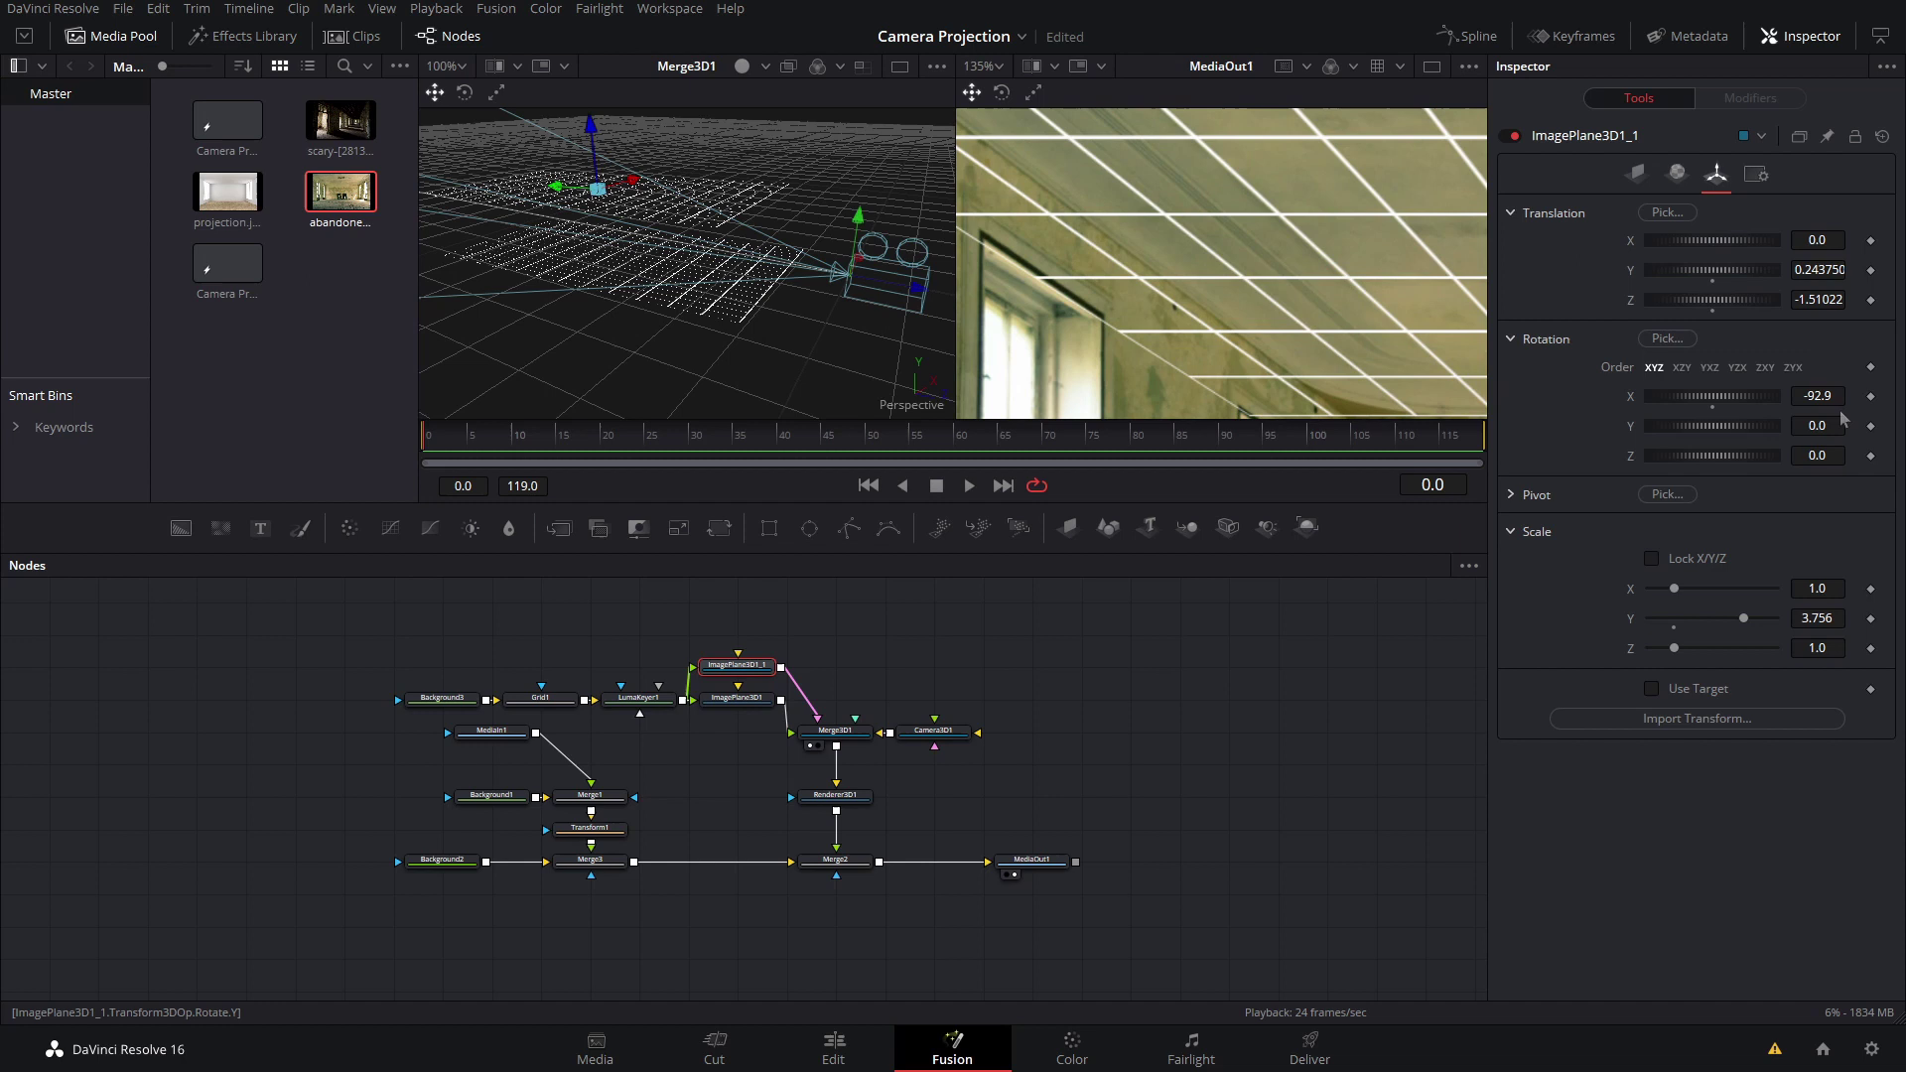
scroll(1825, 396, down, 1)
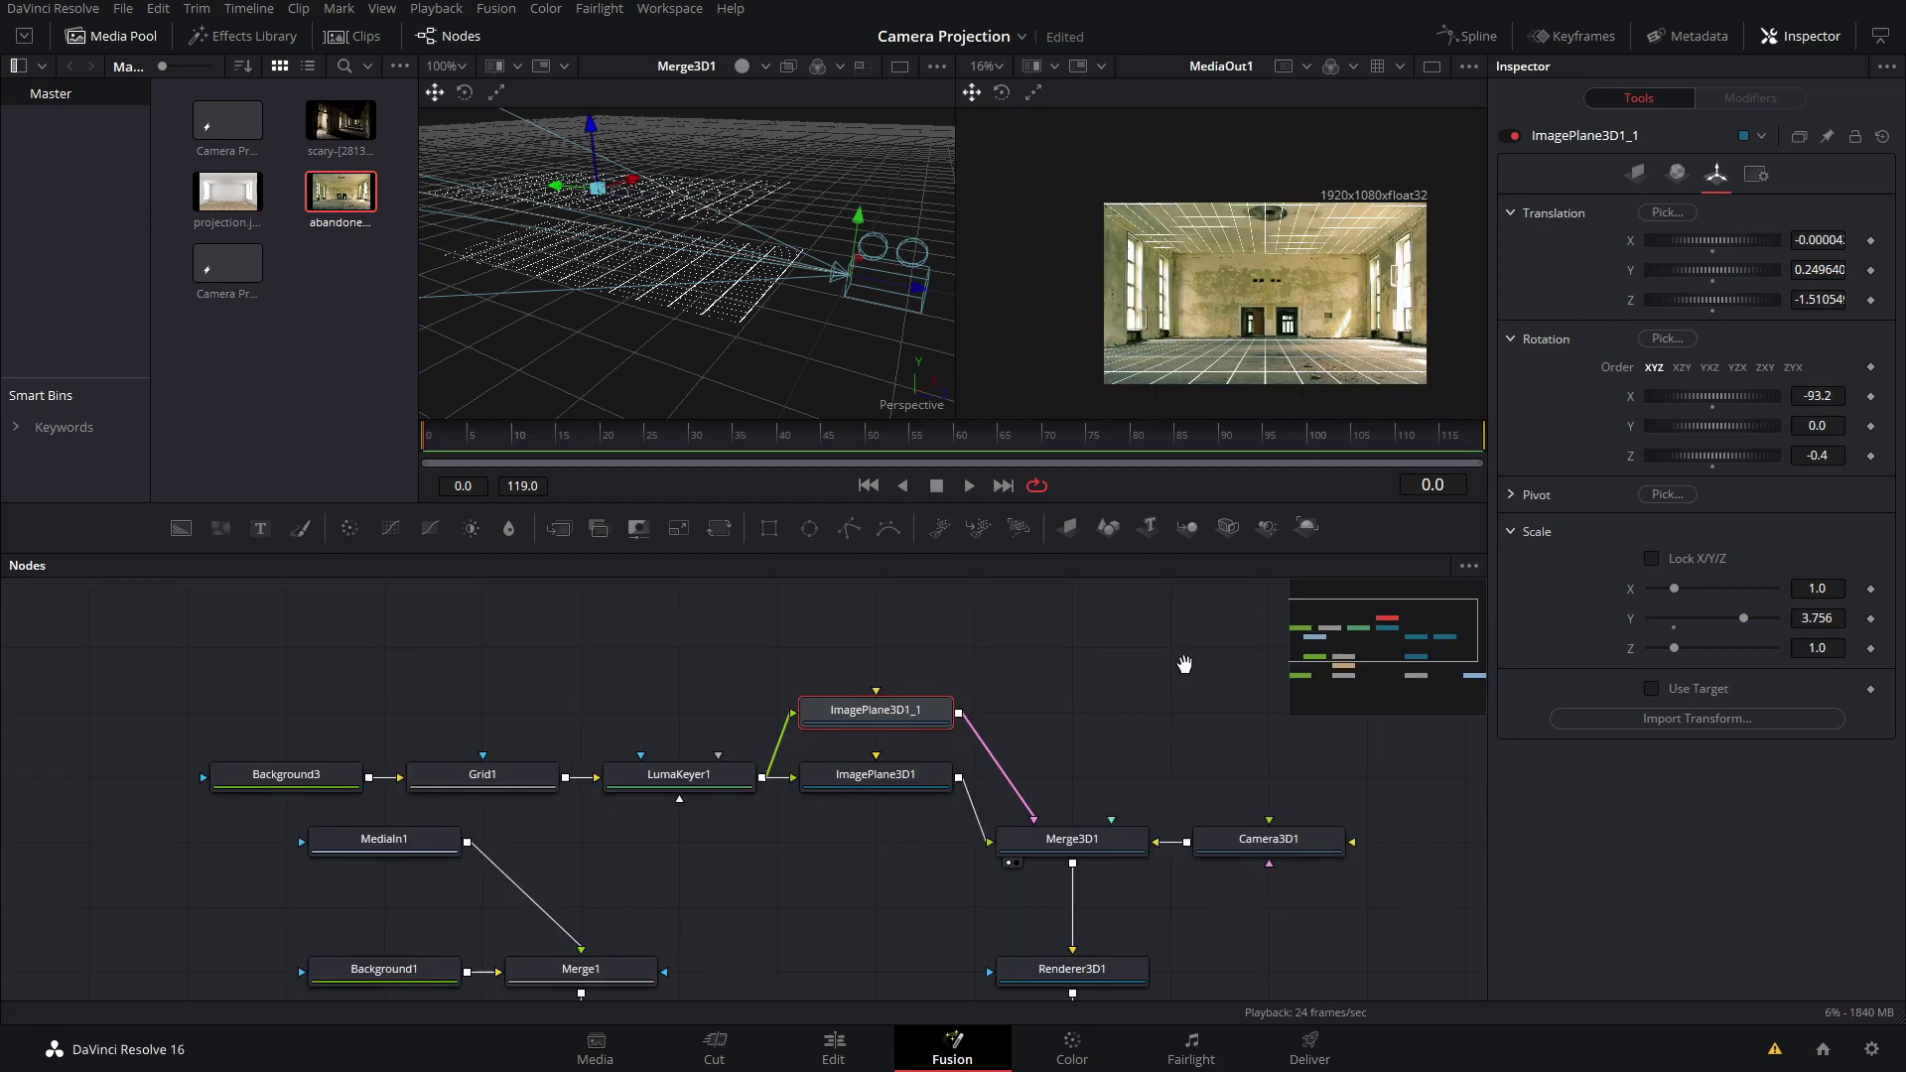
Step: Select the floor image plane node ImagePlane3D1
click(865, 792)
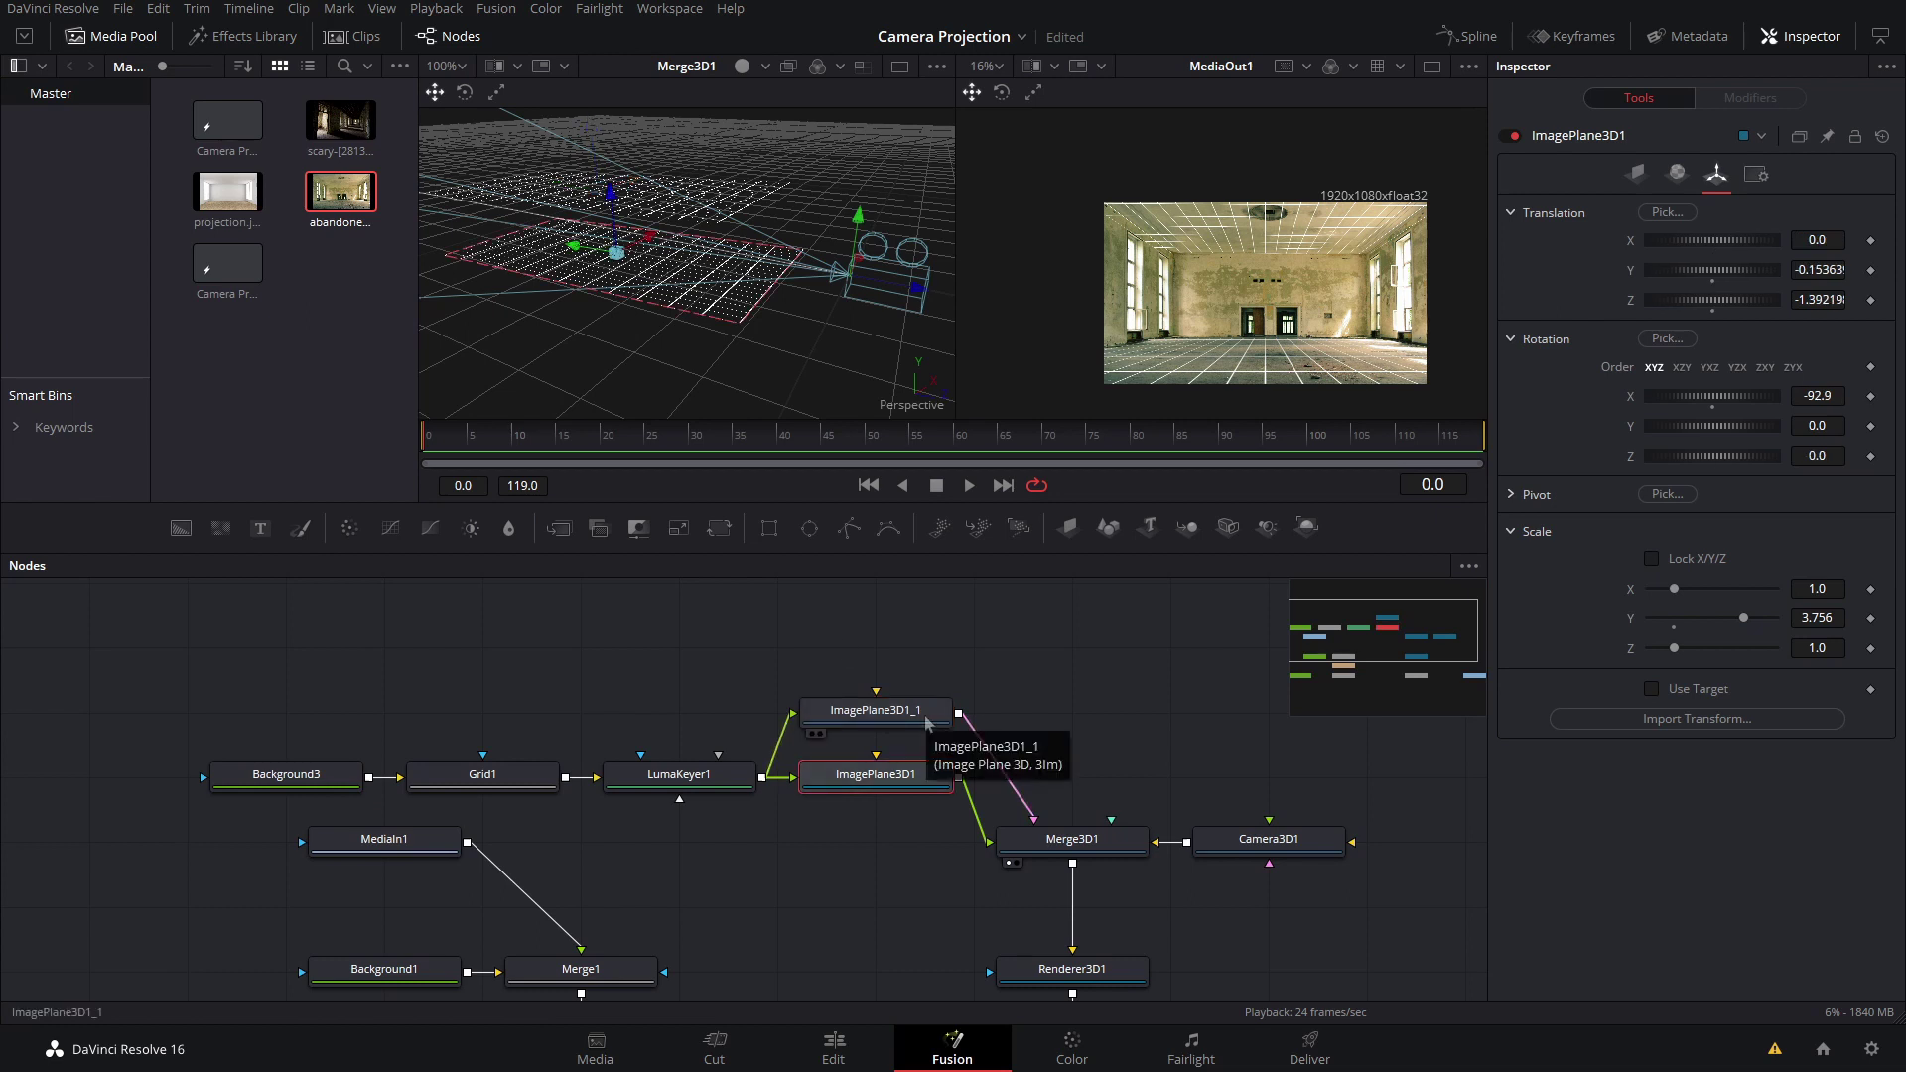
Step: Rename ImagePlane3D1 to Floor and ImagePlane3D1_1 to Ceiling, then paste a Ceiling_1 copy
key(F2)
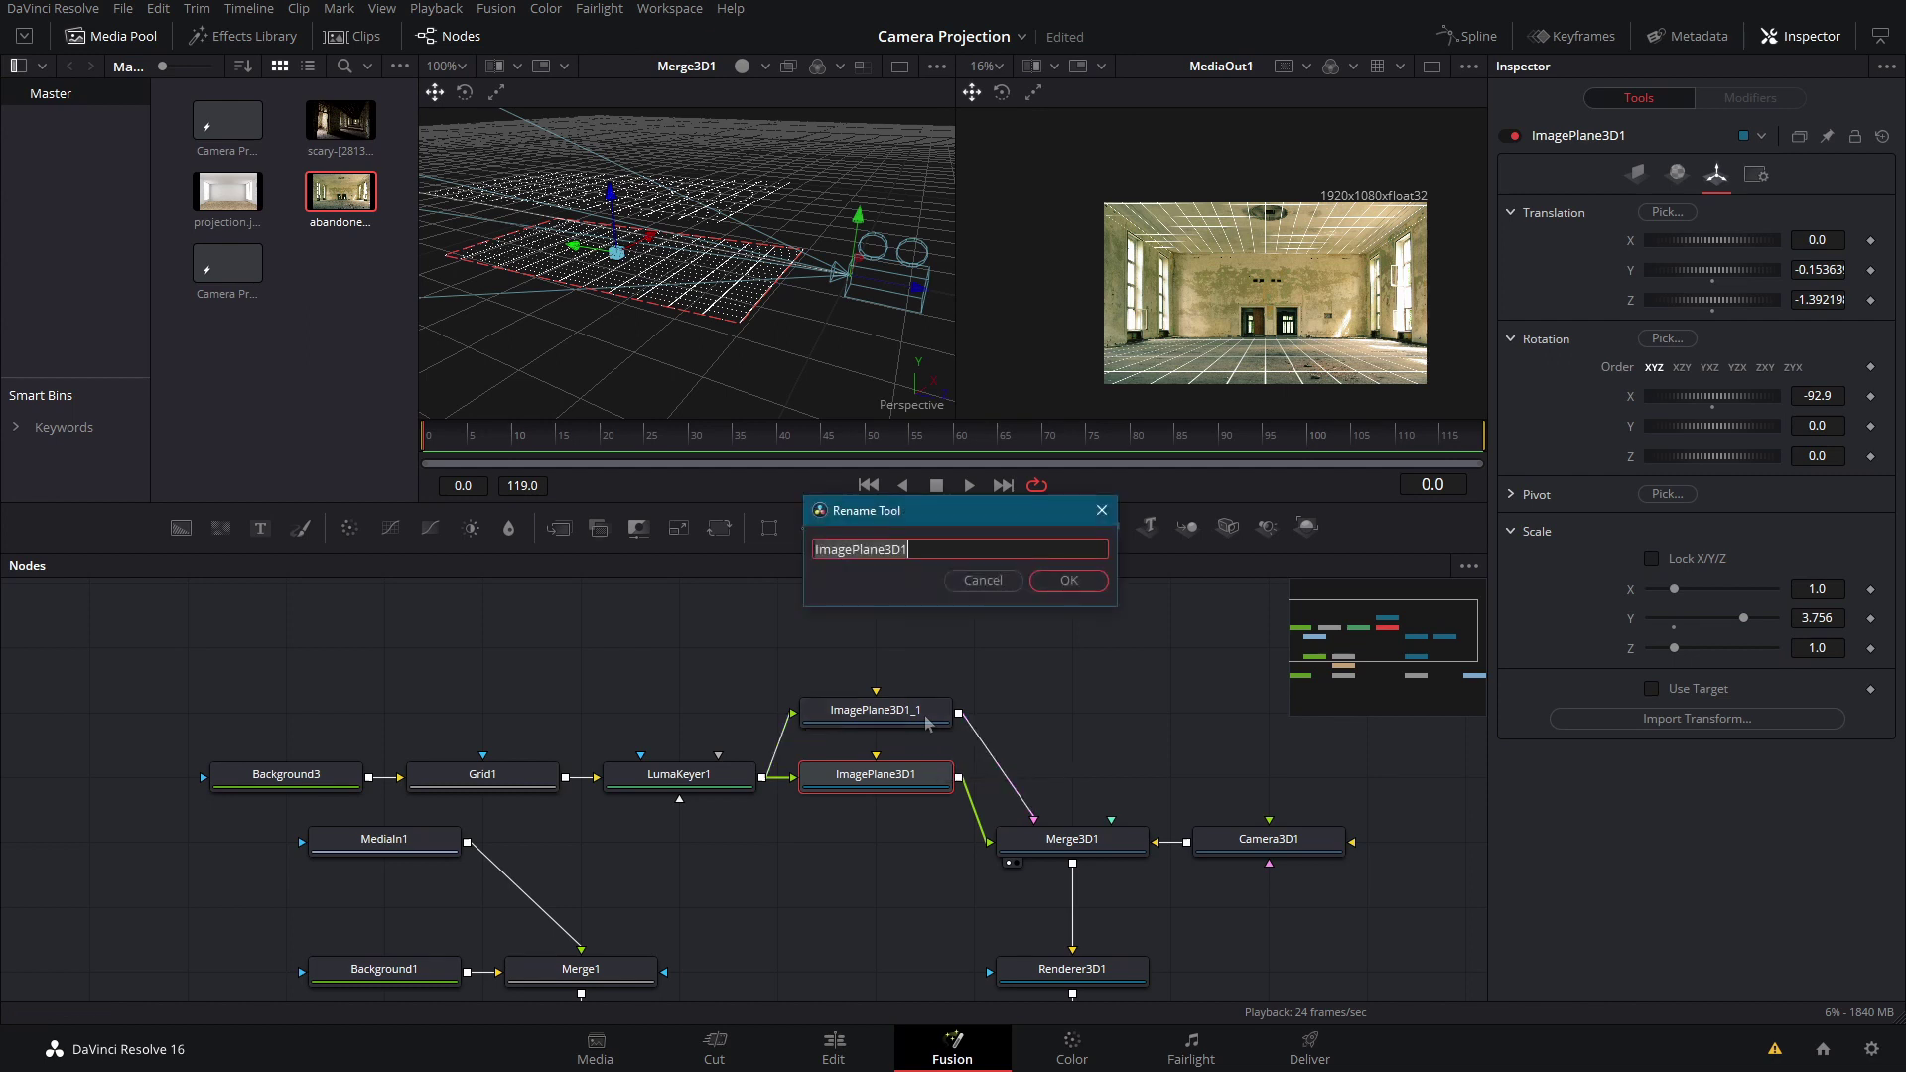
text(Floor)
key(Return)
click(927, 722)
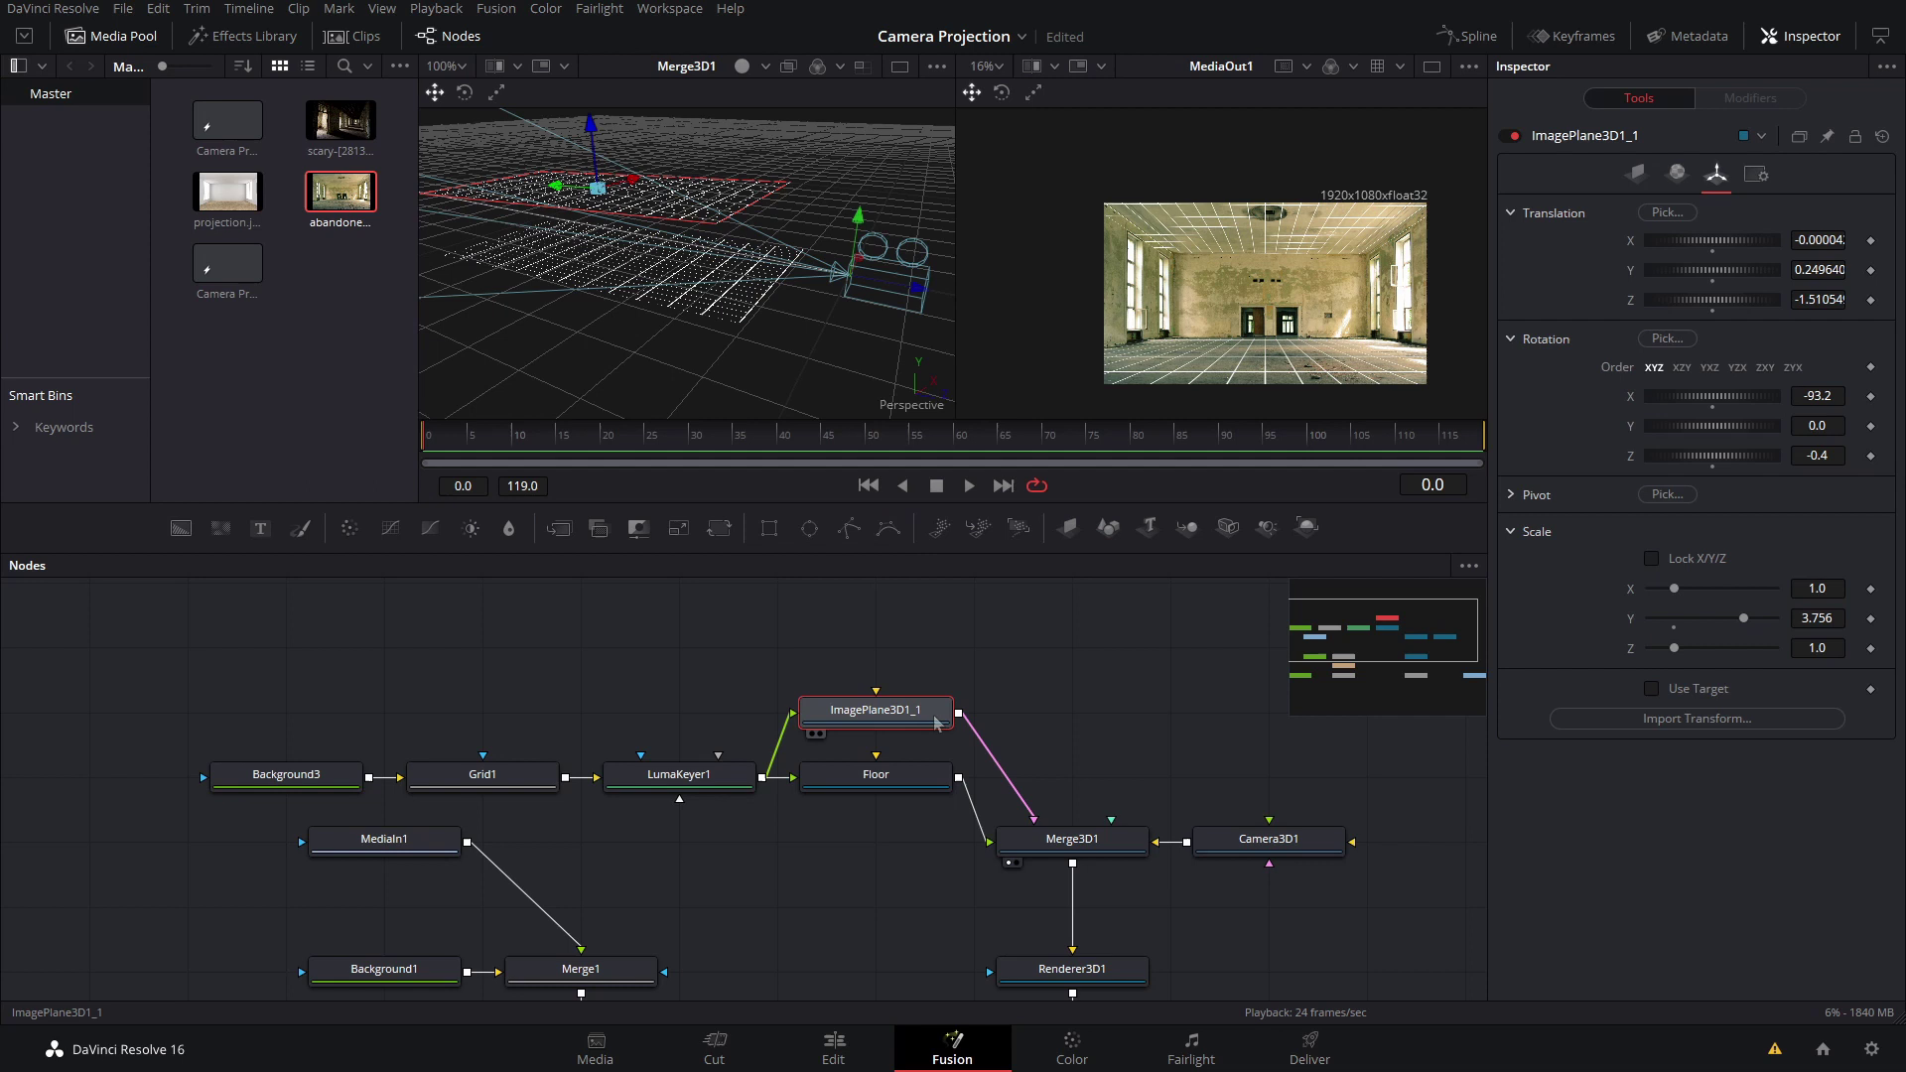
key(F2)
text(Ceil)
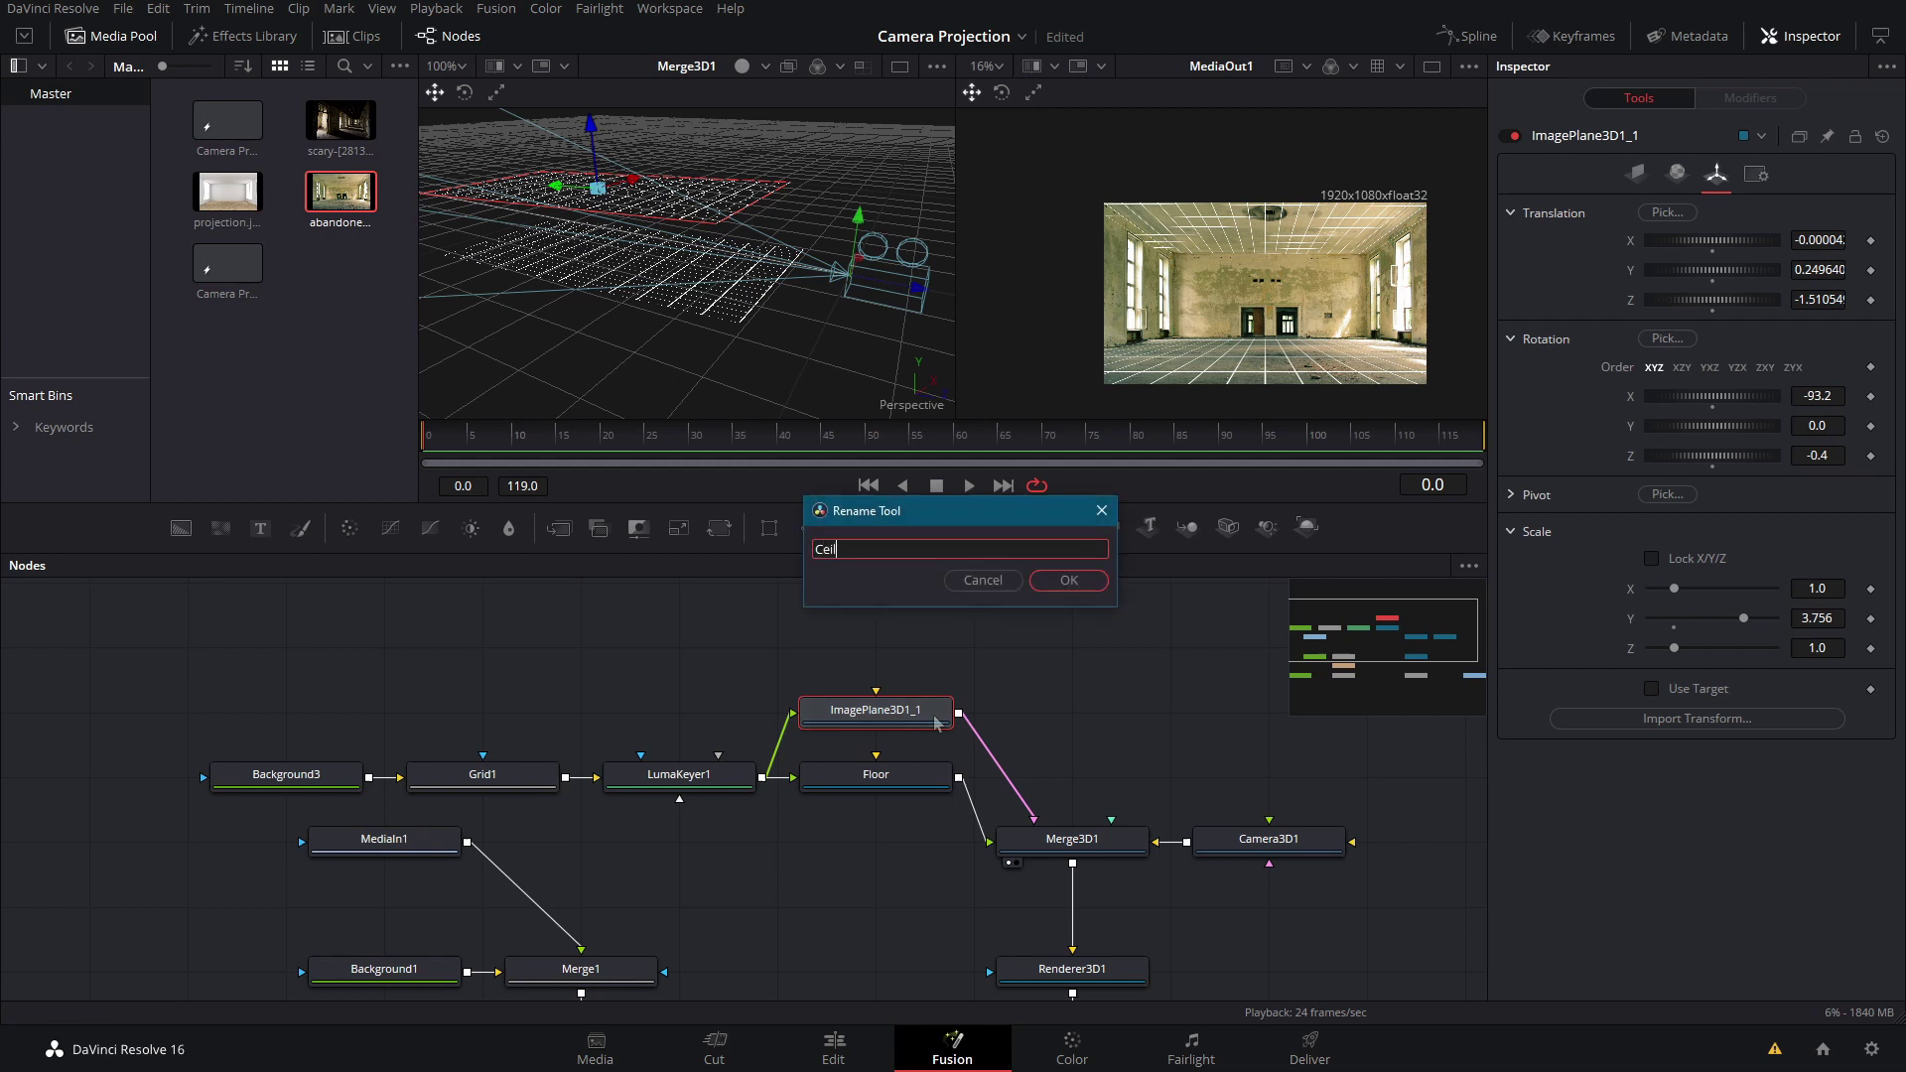
text(ing)
key(Return)
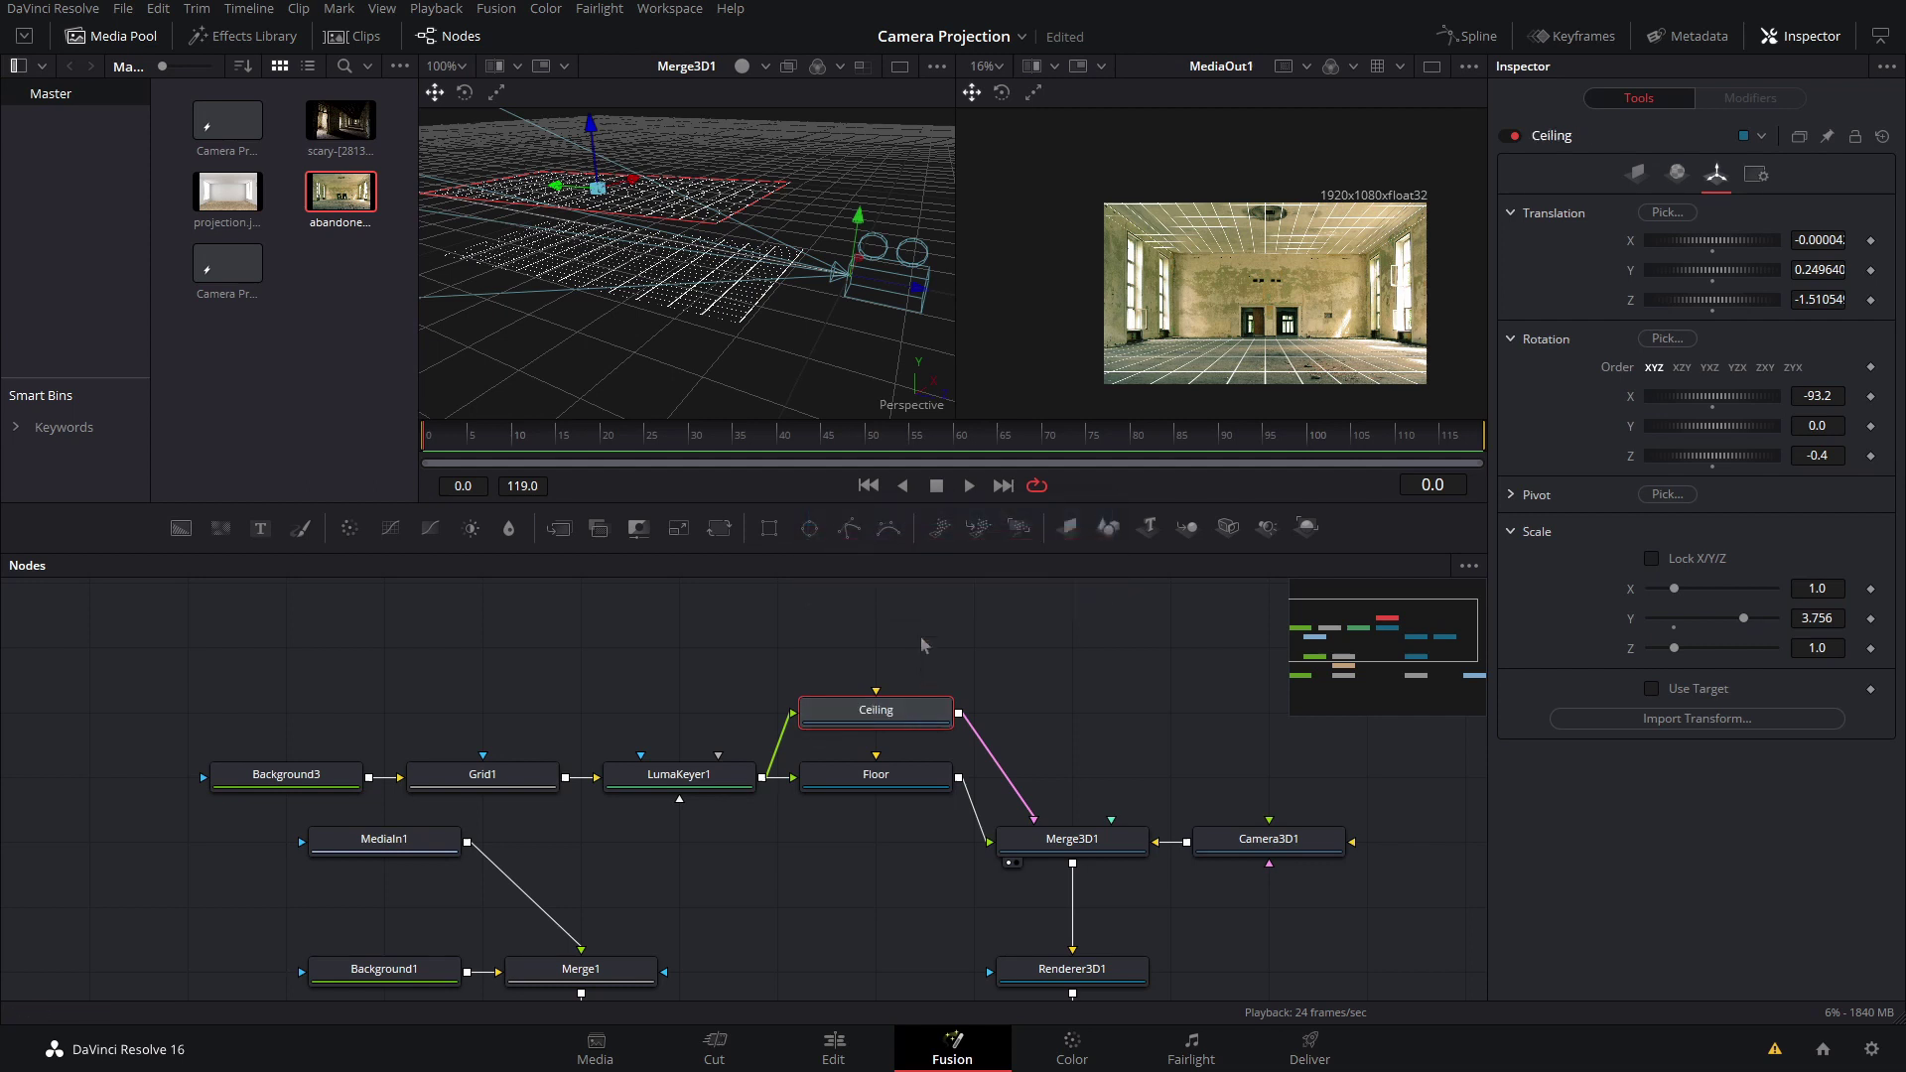
key(ctrl+c)
key(ctrl+v)
Step: Feed LumaKeyer1 into Ceiling_1, rename it LeftWall, and connect it to Merge3D1
drag(763, 775, 837, 656)
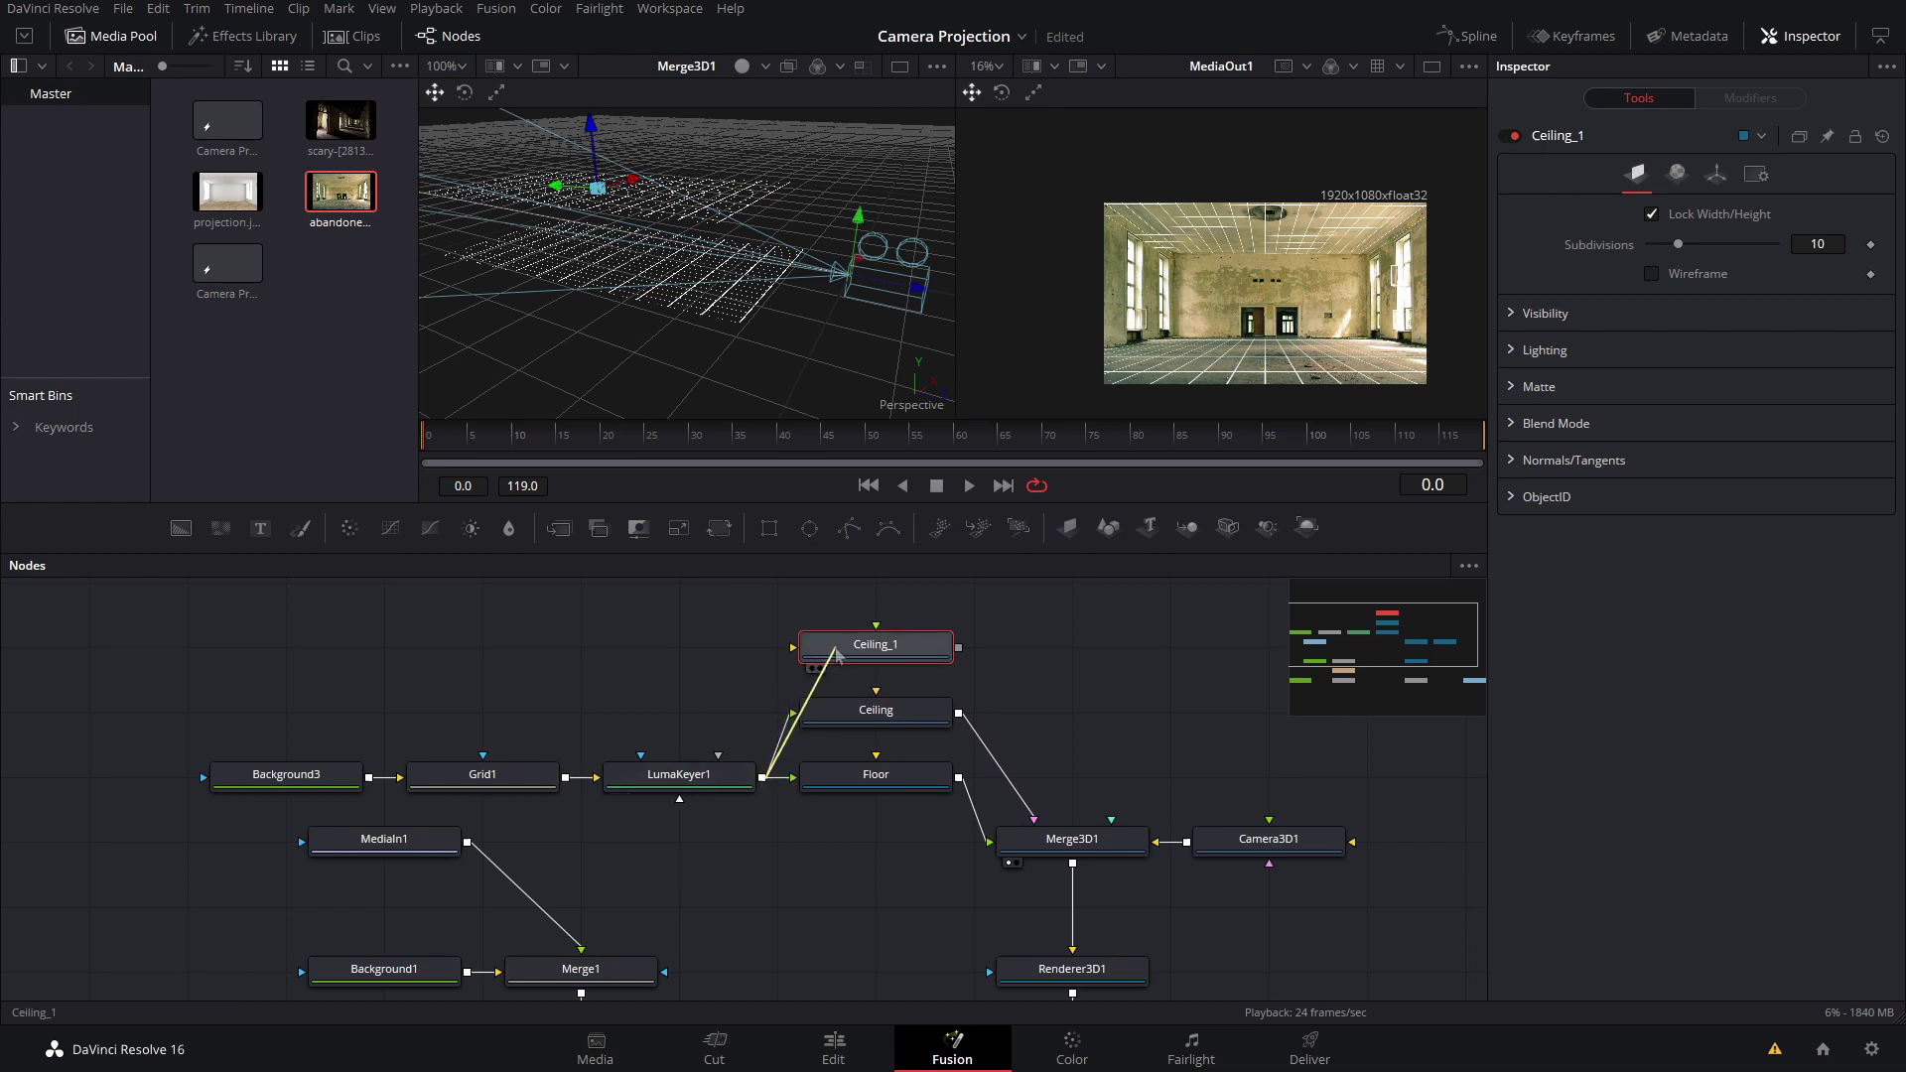
key(F2)
text(Left Wall)
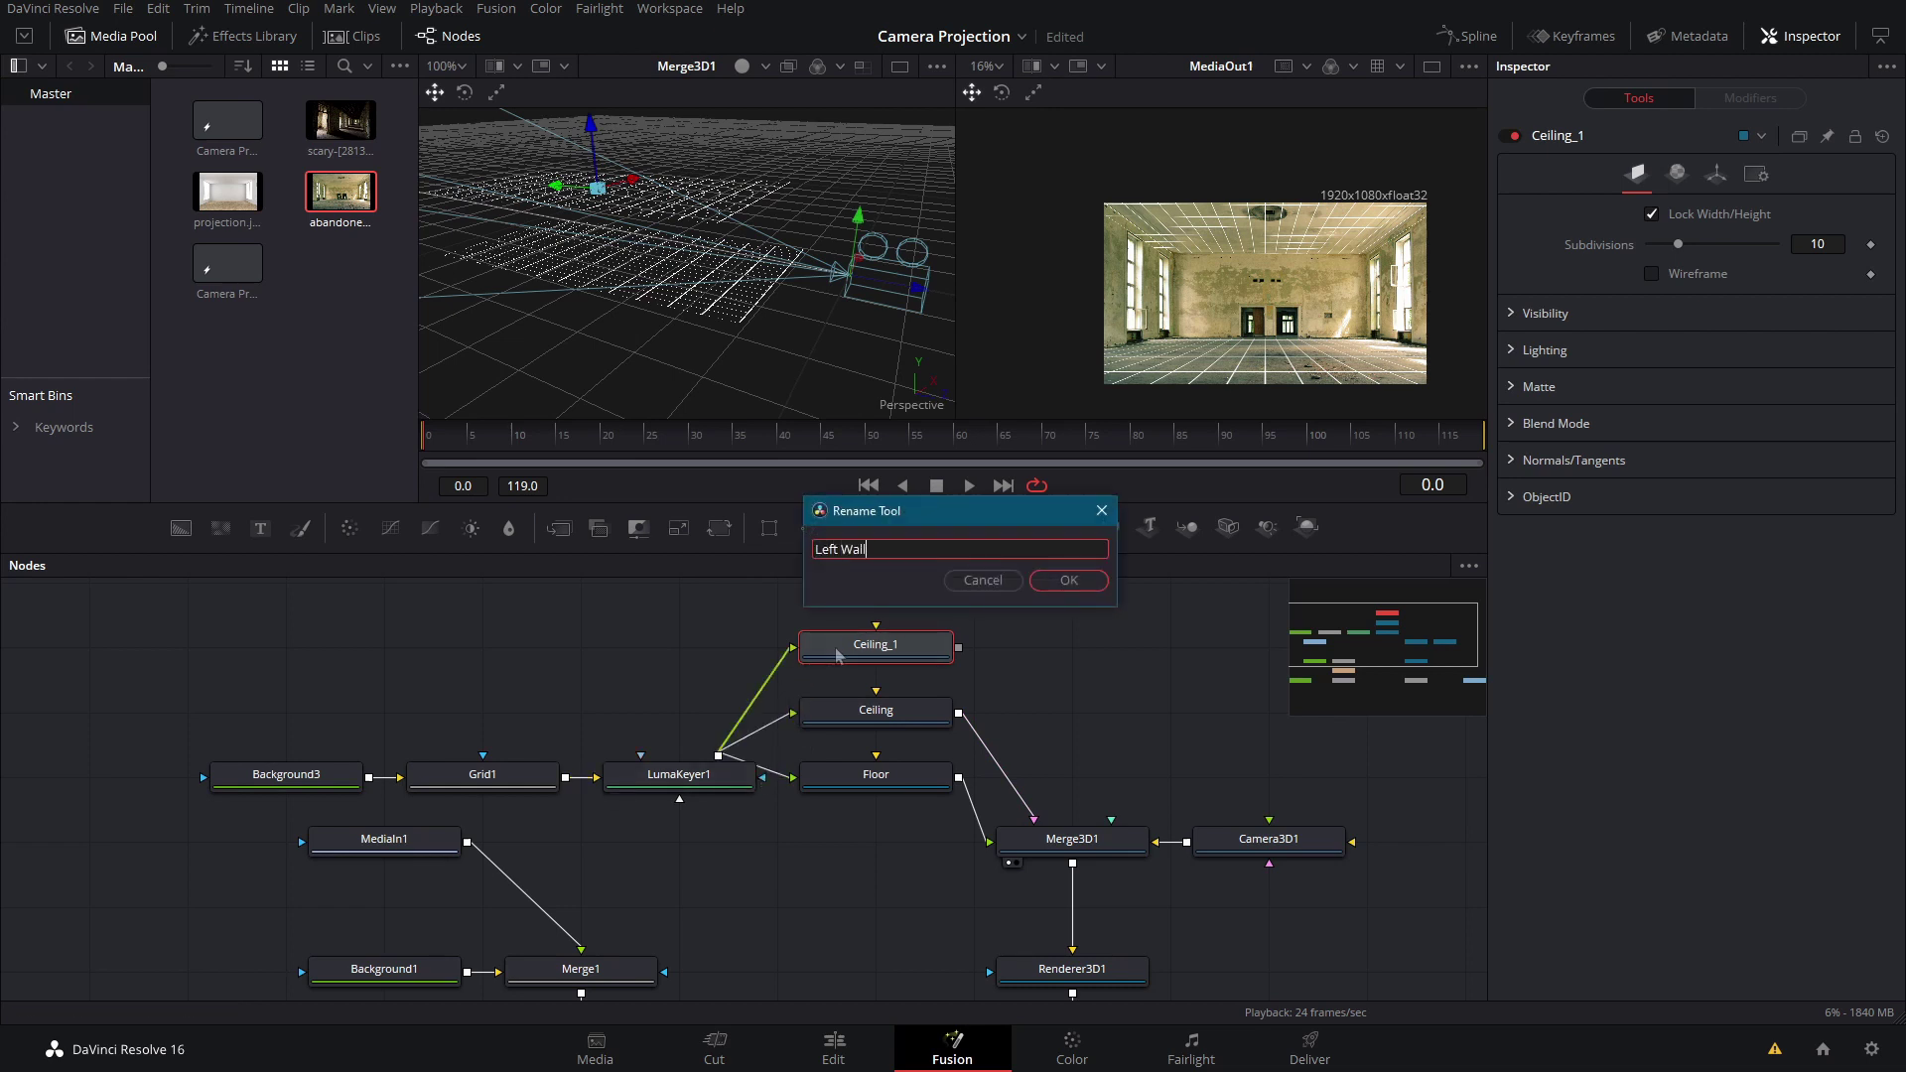
key(Return)
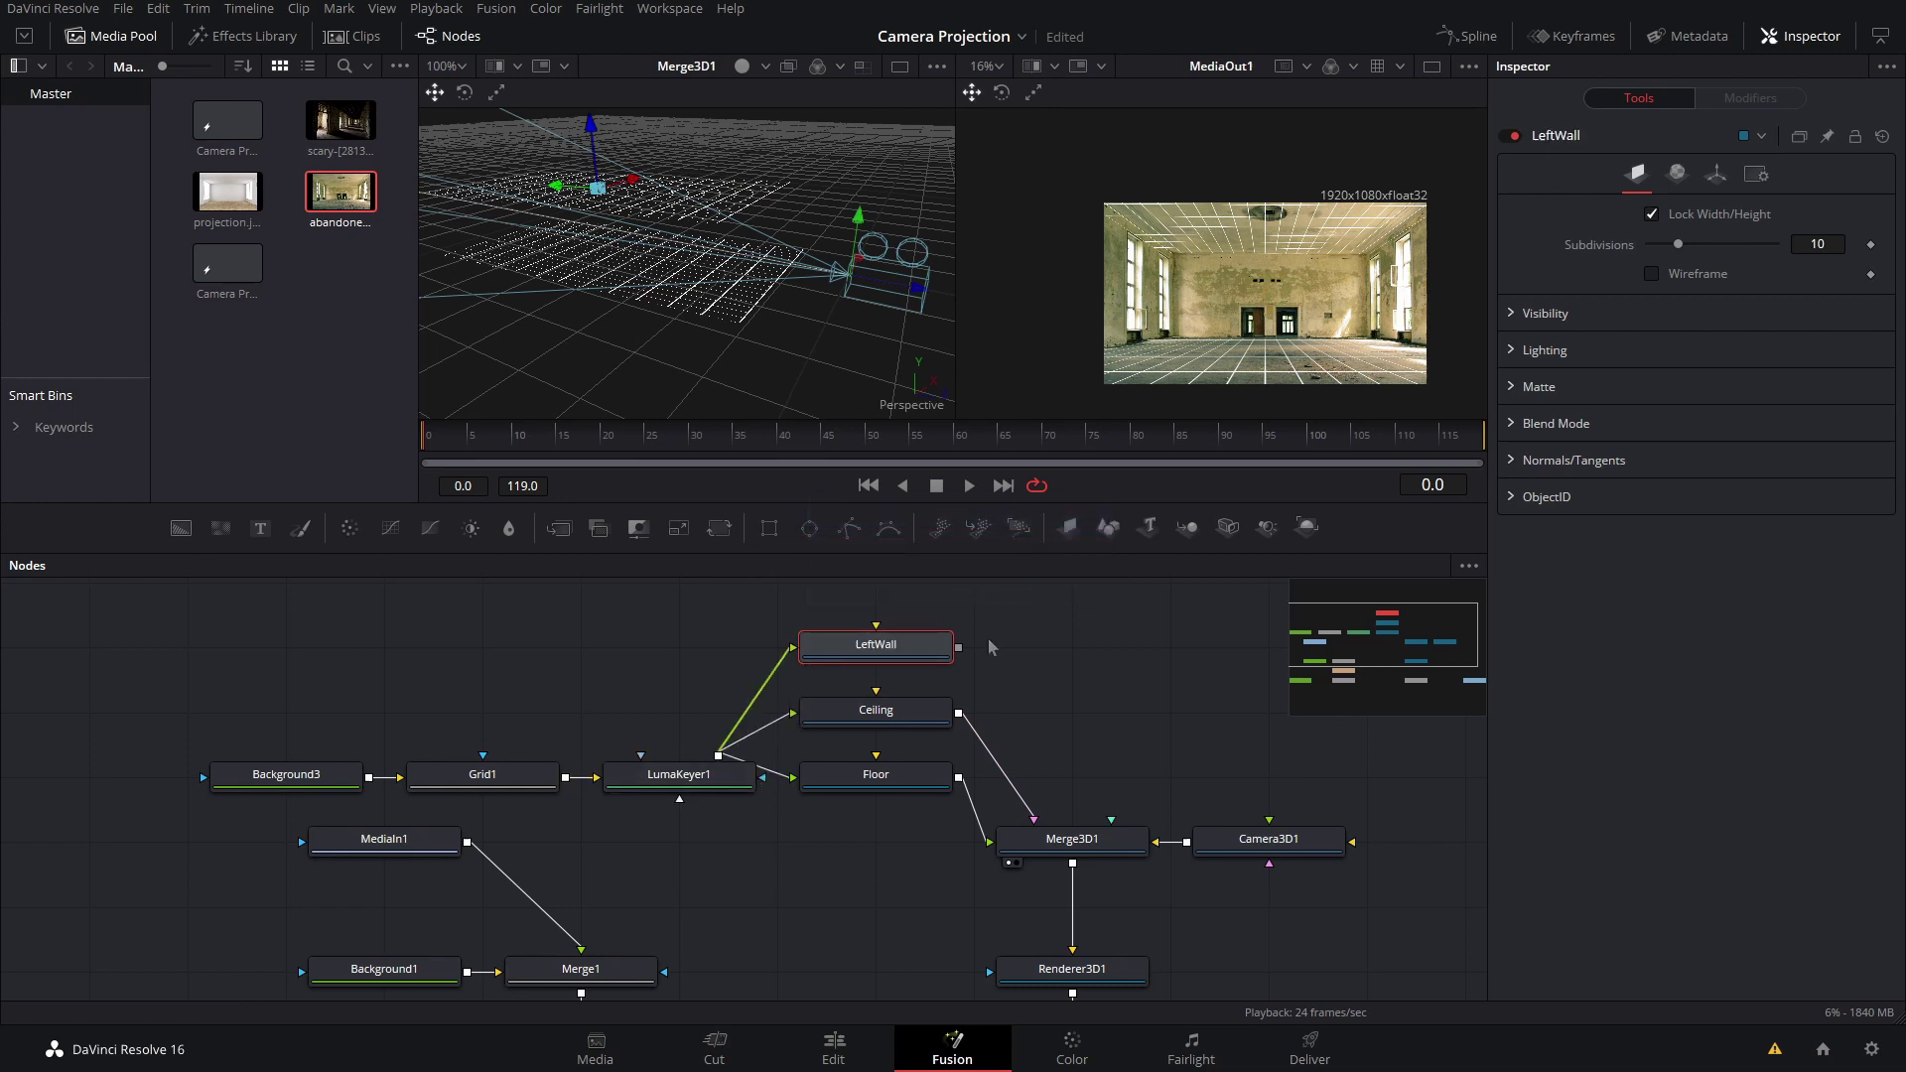
click(966, 673)
mouse_move(876, 650)
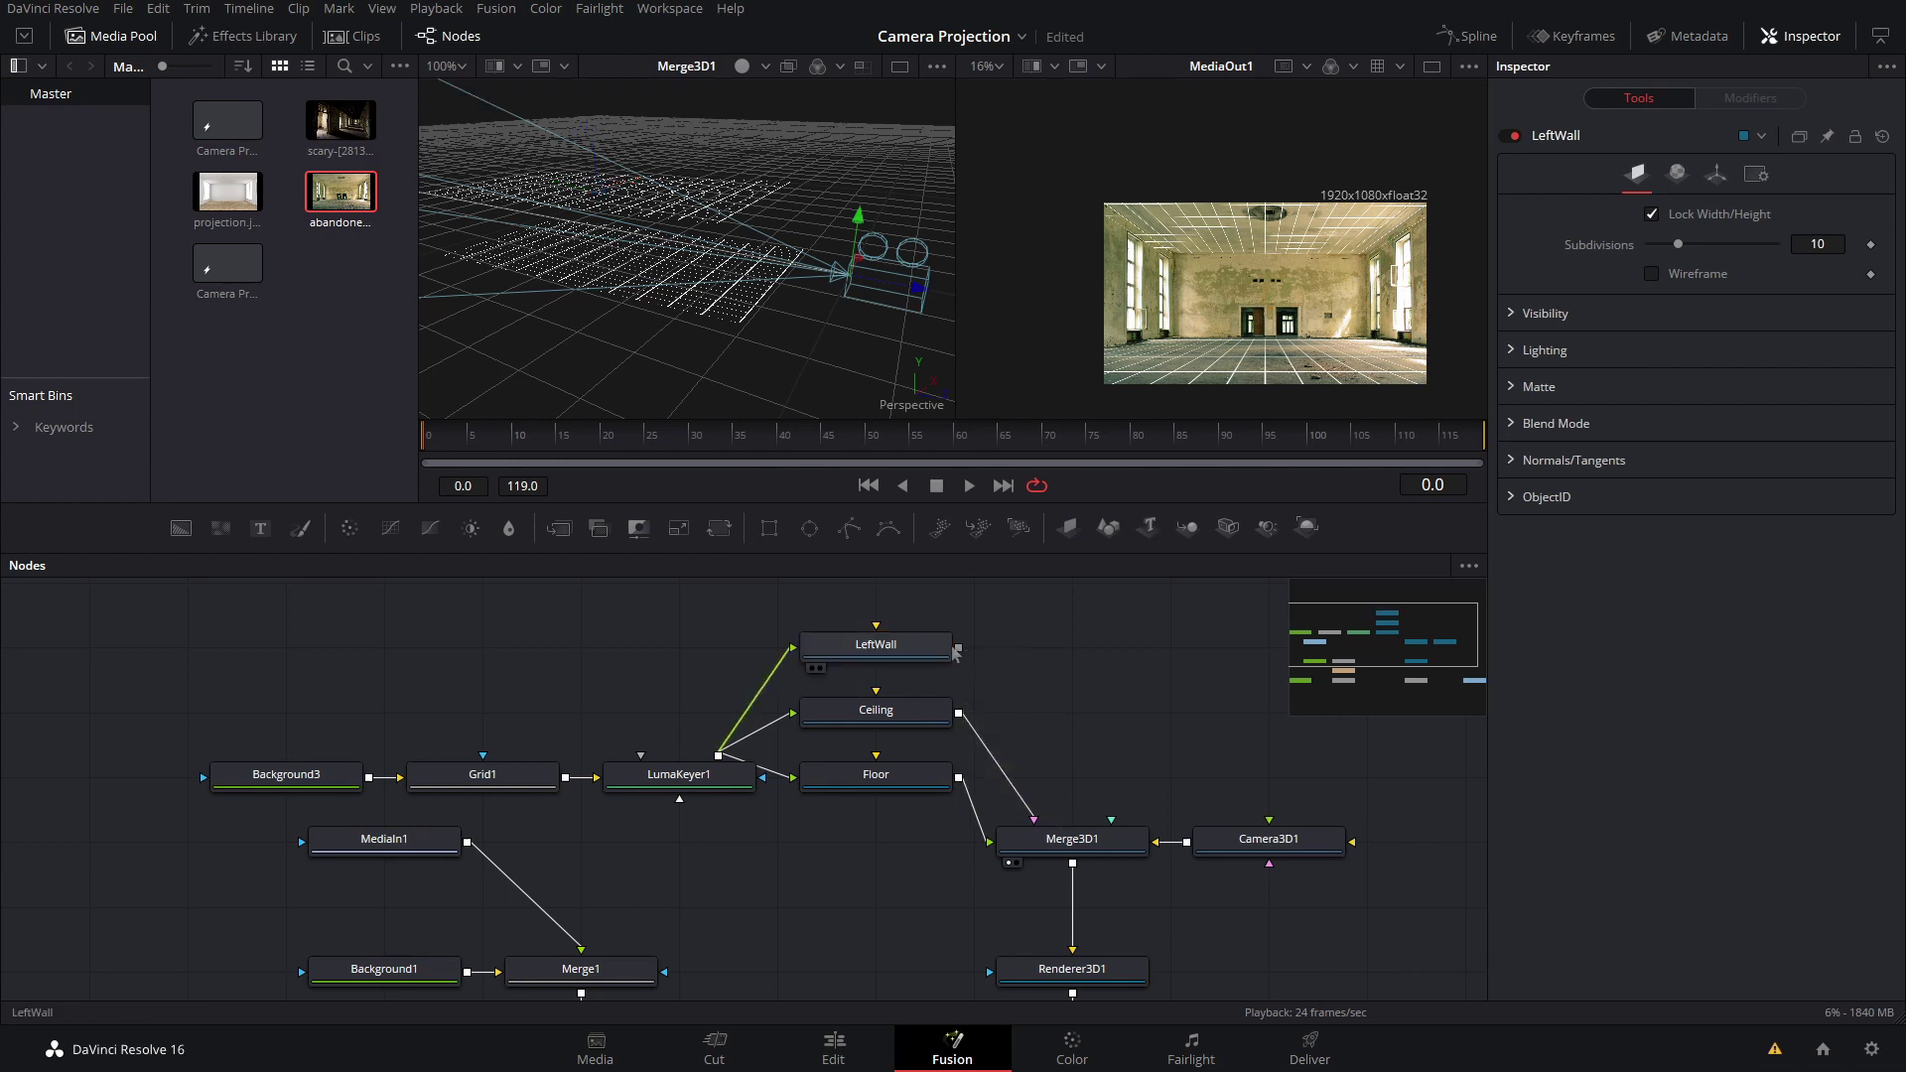
drag(958, 649, 1065, 843)
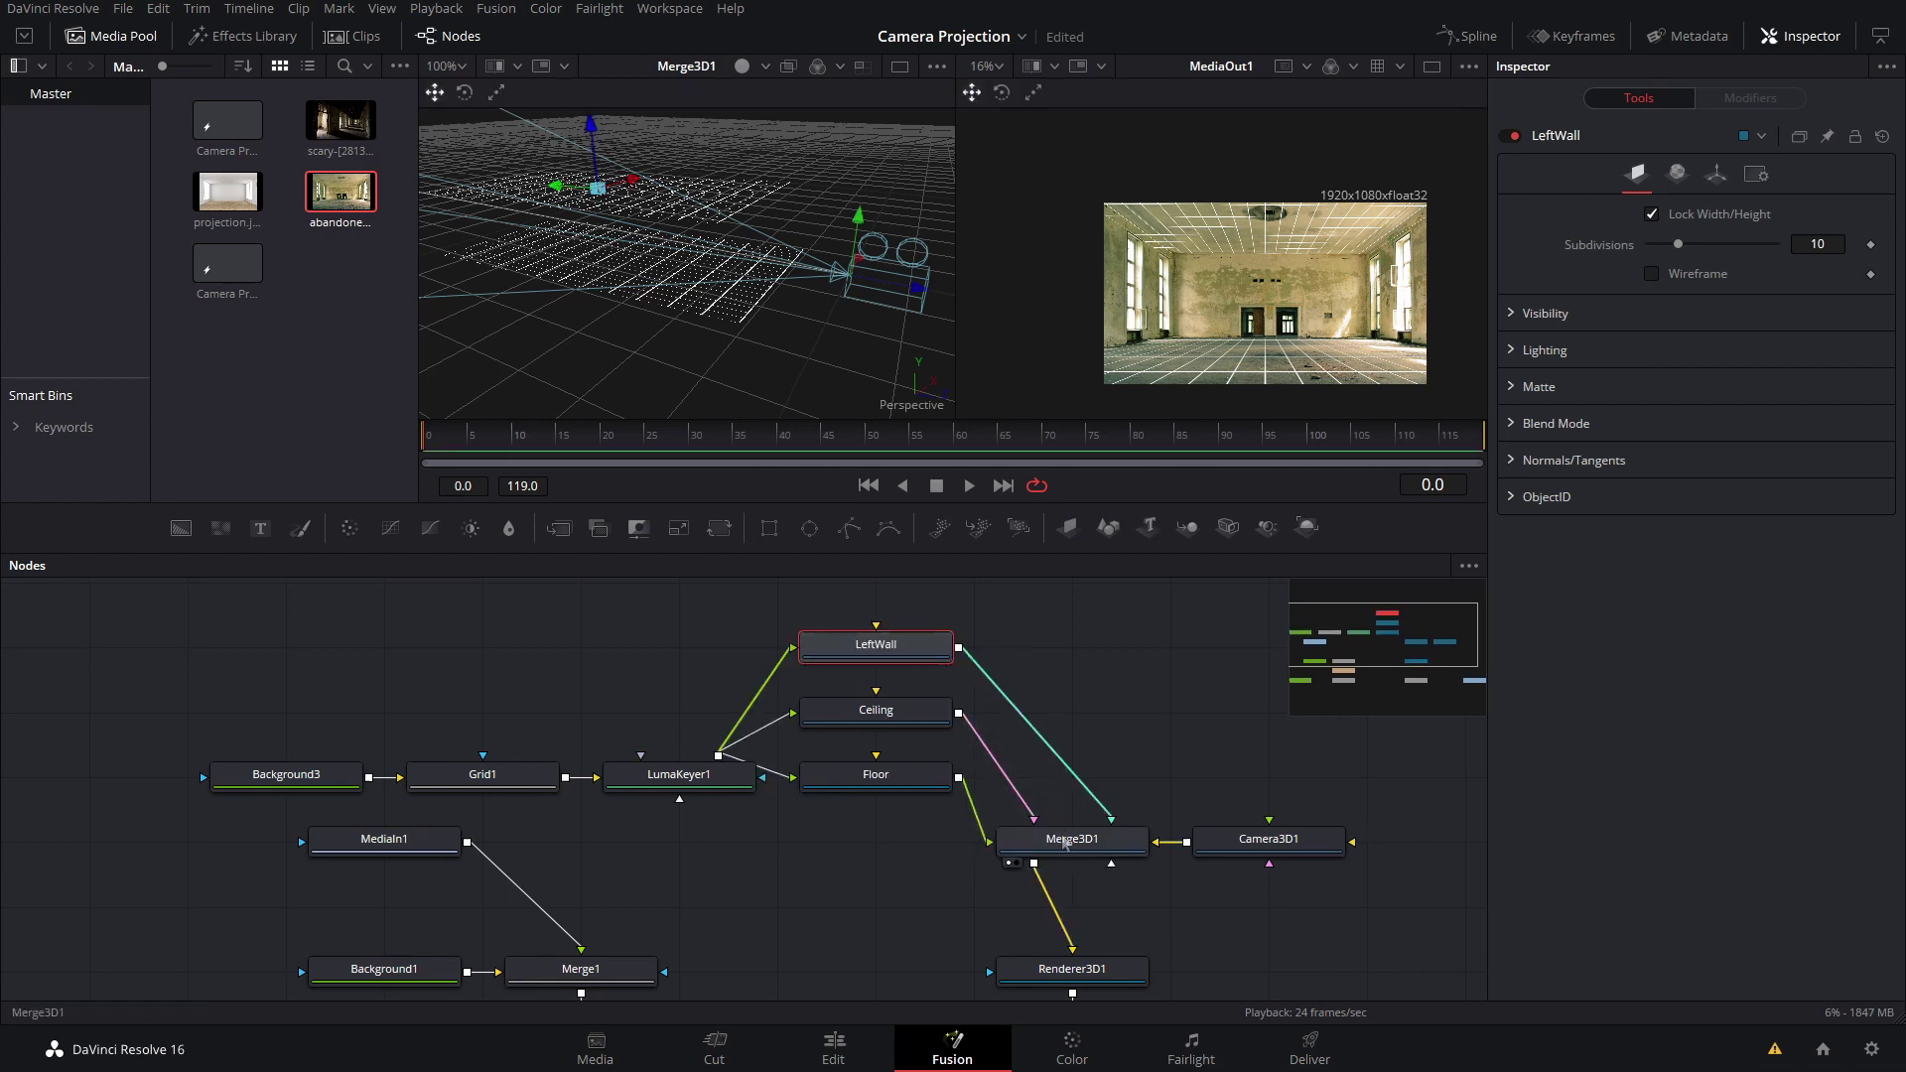
Step: Stand LeftWall upright with a 90° Z rotation, then lower it and shift it left
click(1714, 182)
drag(1721, 455, 1799, 460)
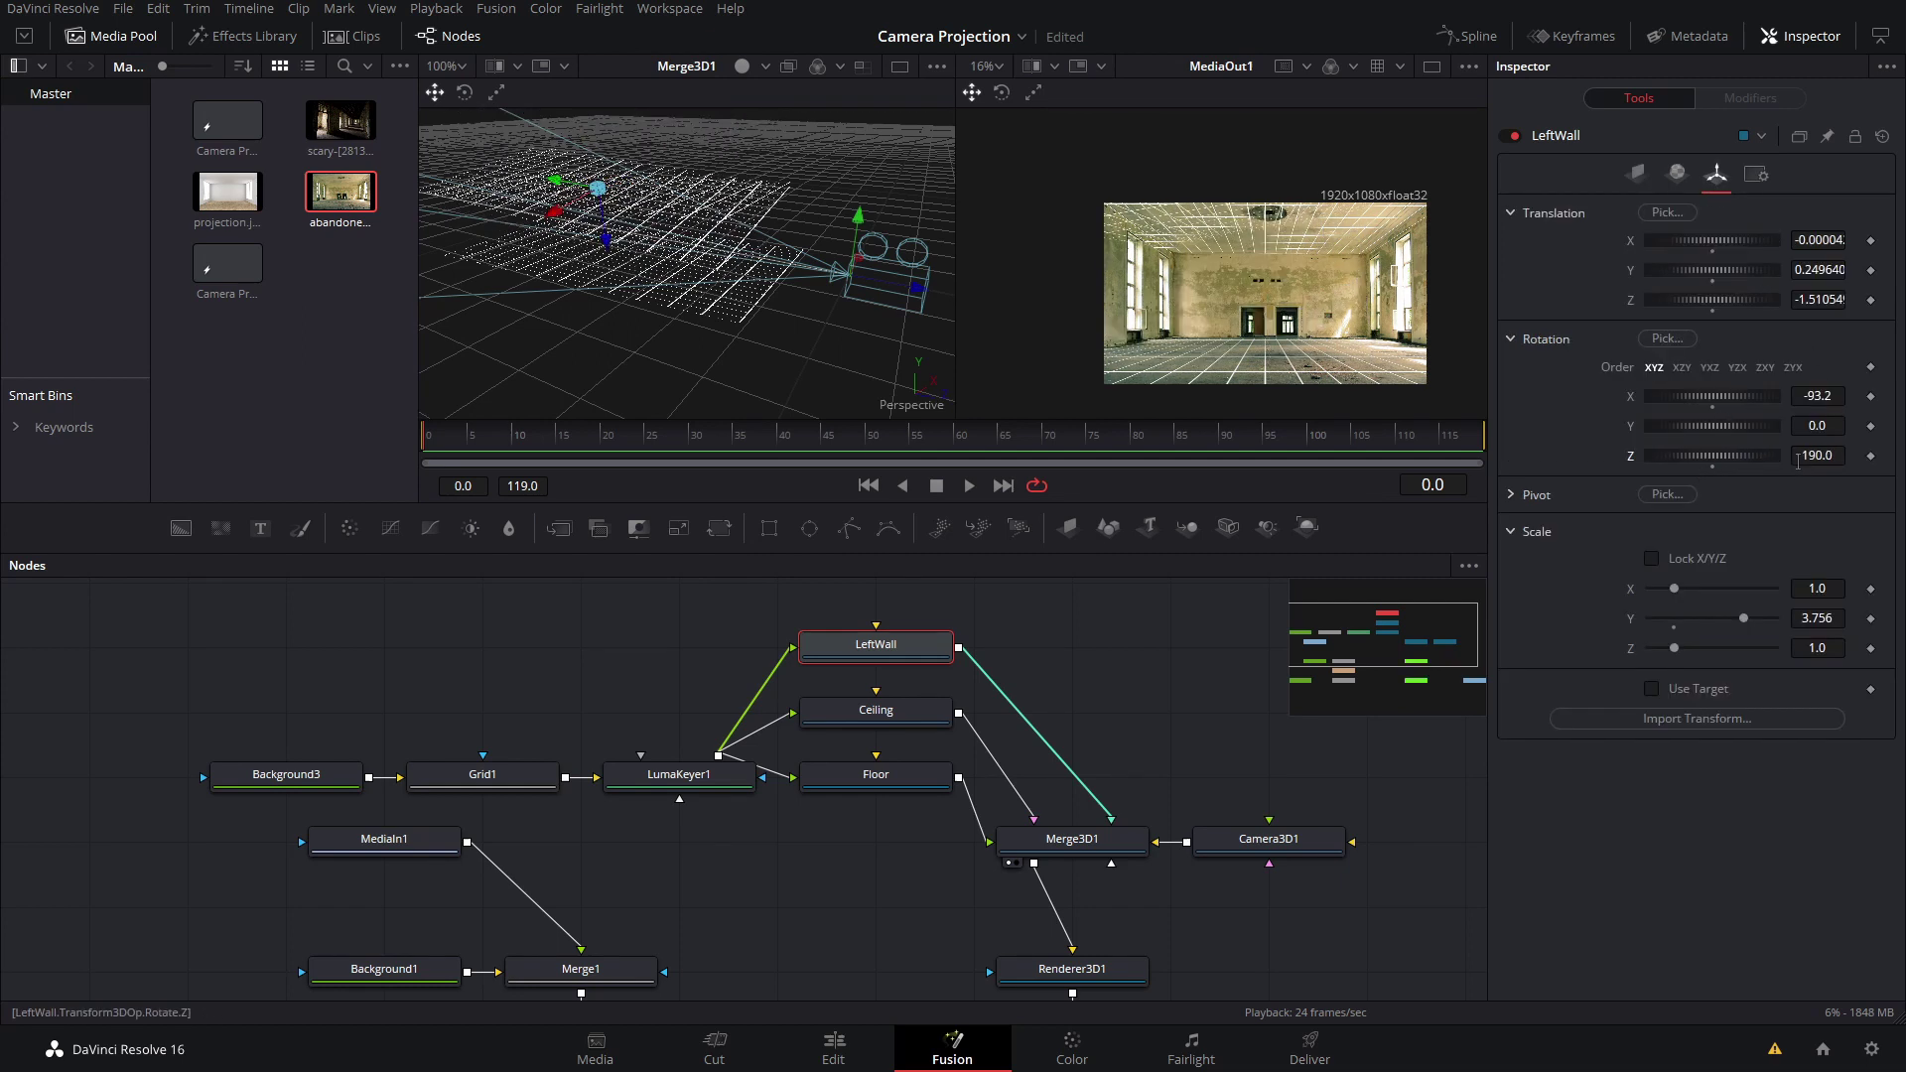
text(90)
key(Return)
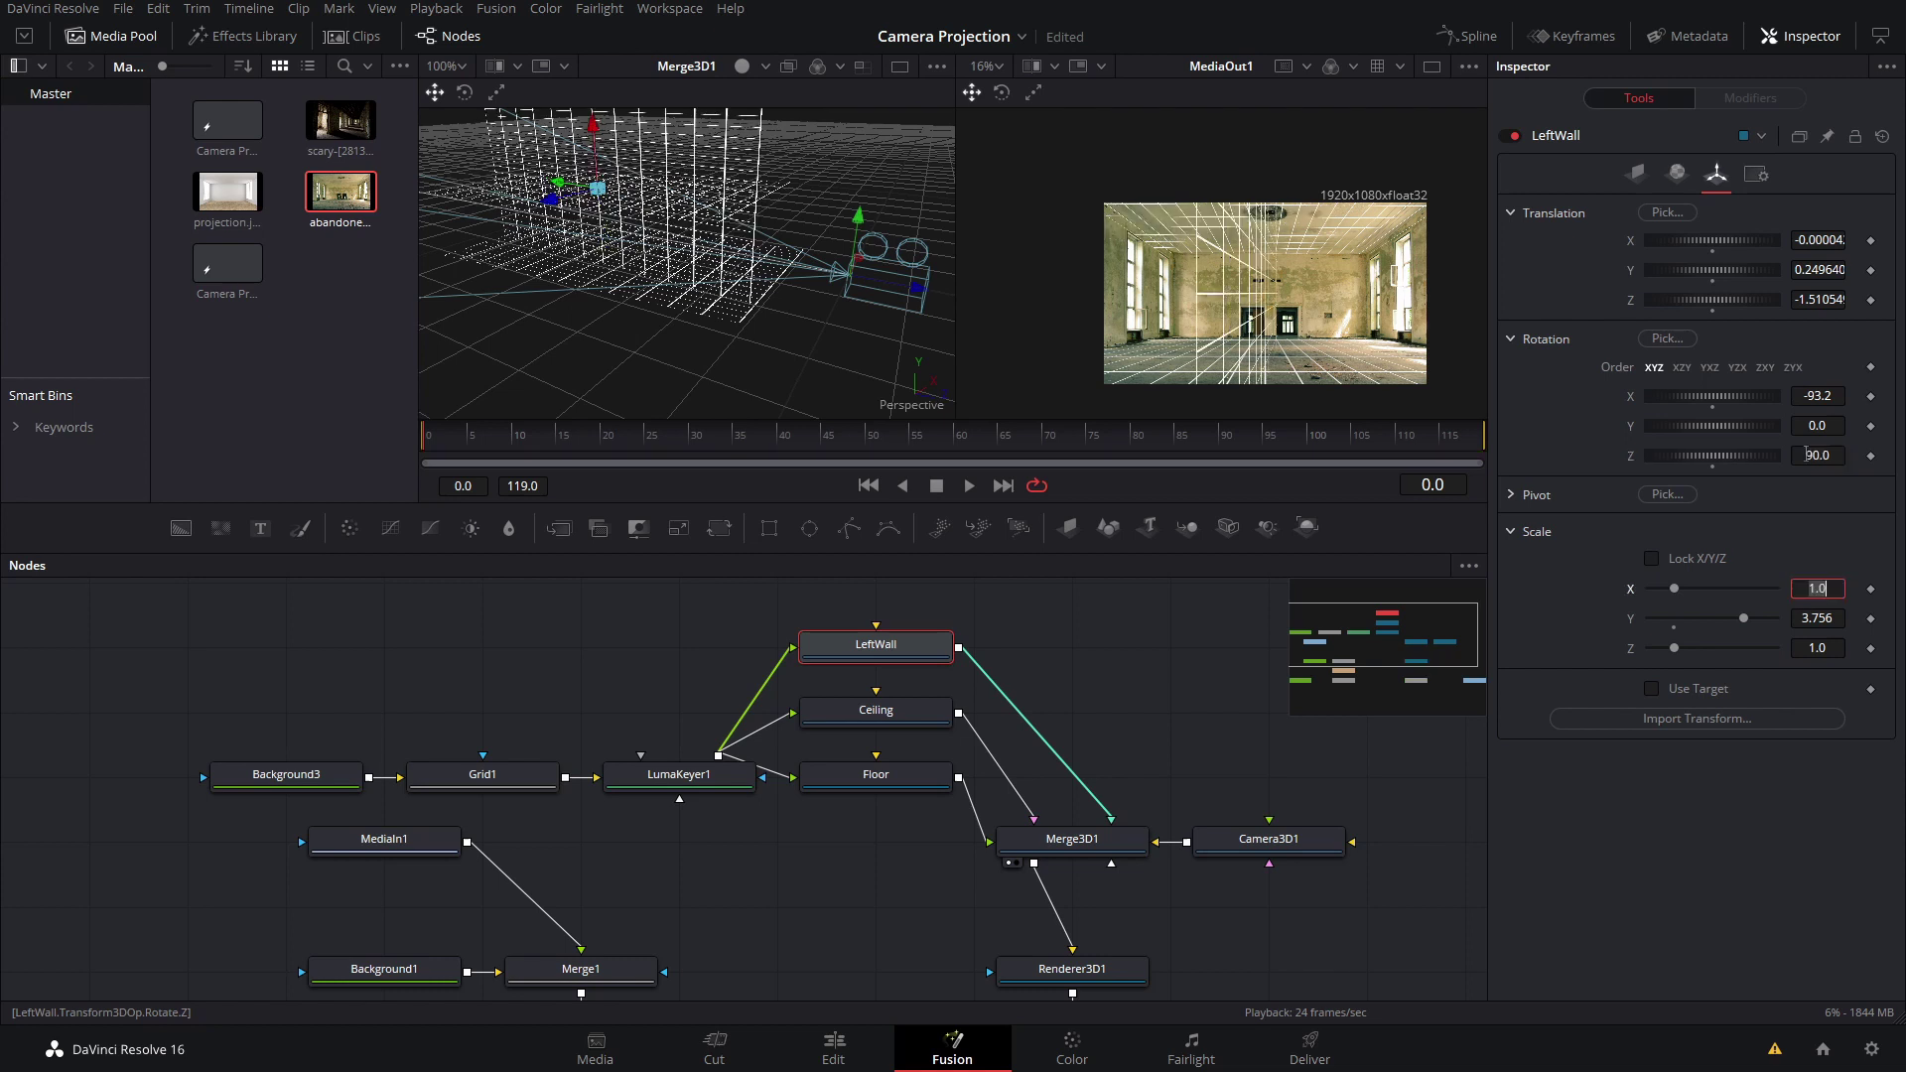
drag(595, 254, 546, 196)
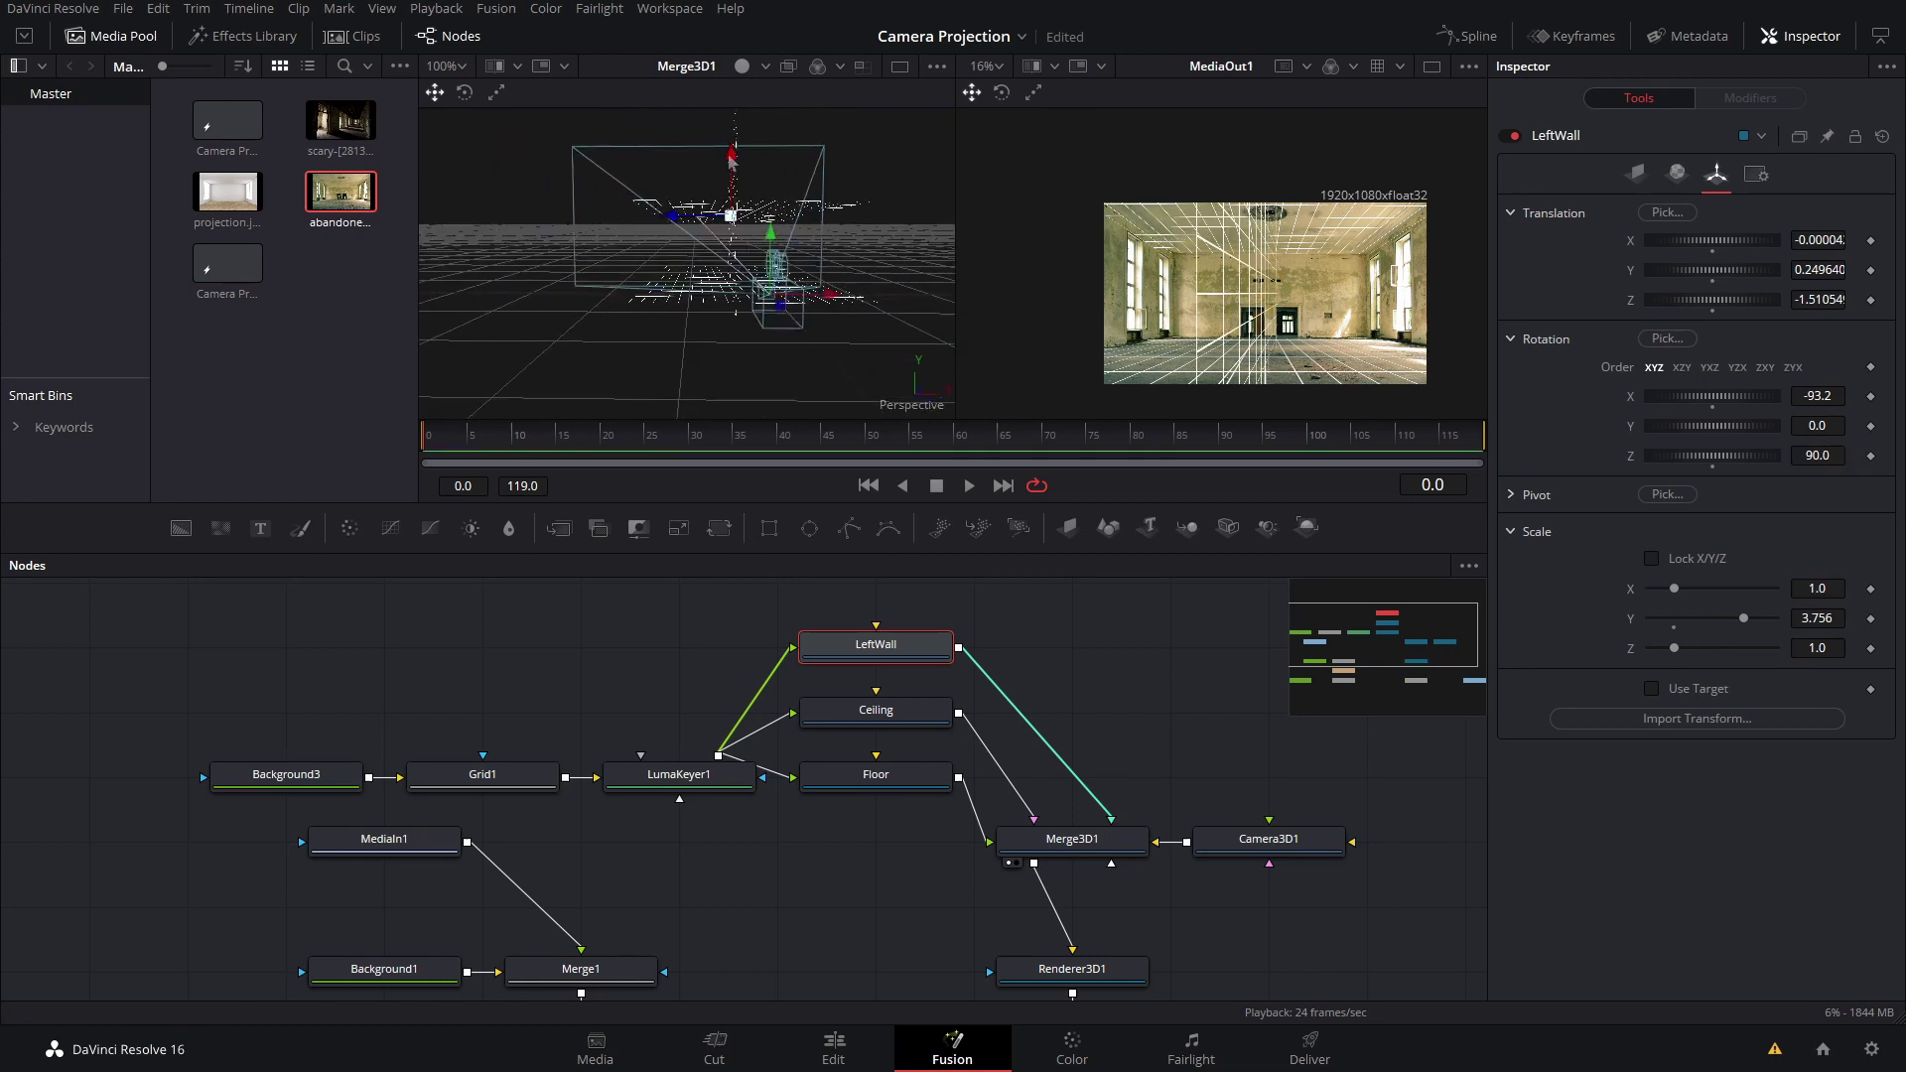
drag(731, 156, 734, 193)
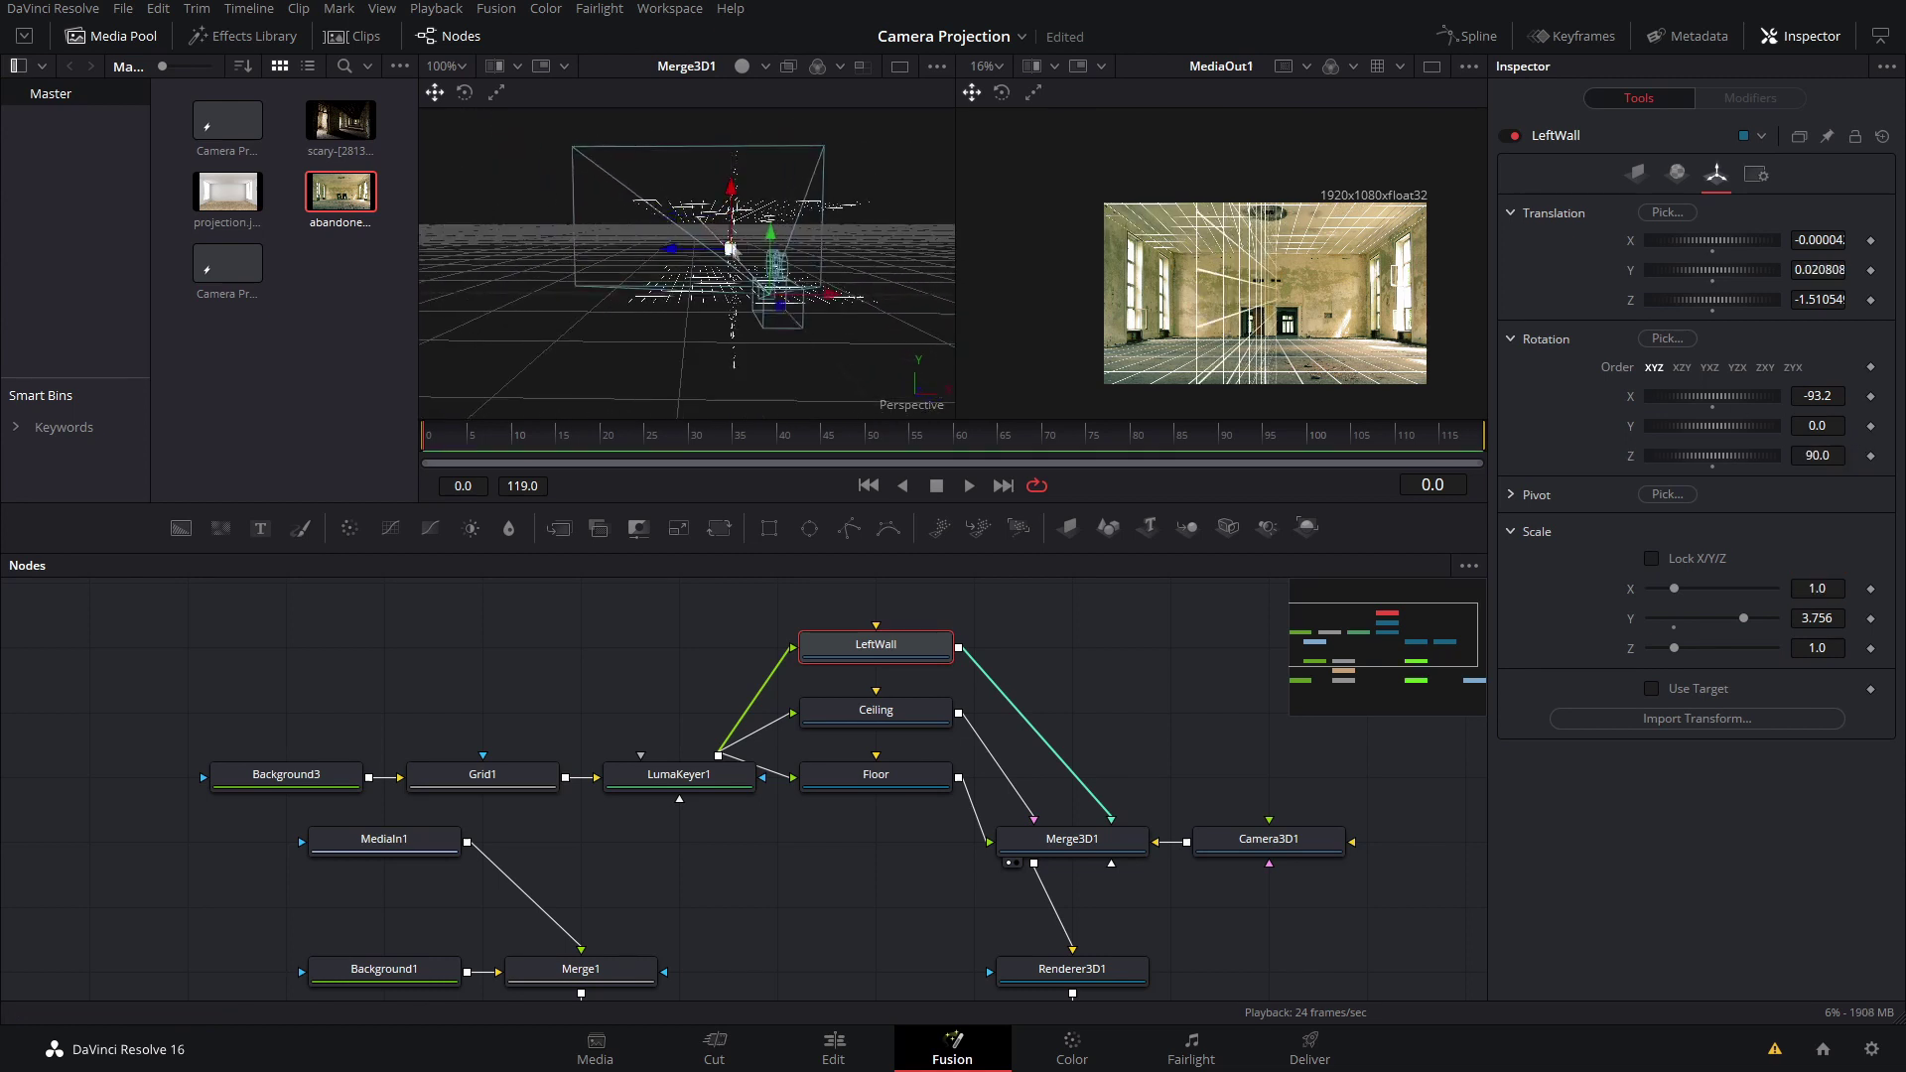
drag(675, 256, 599, 268)
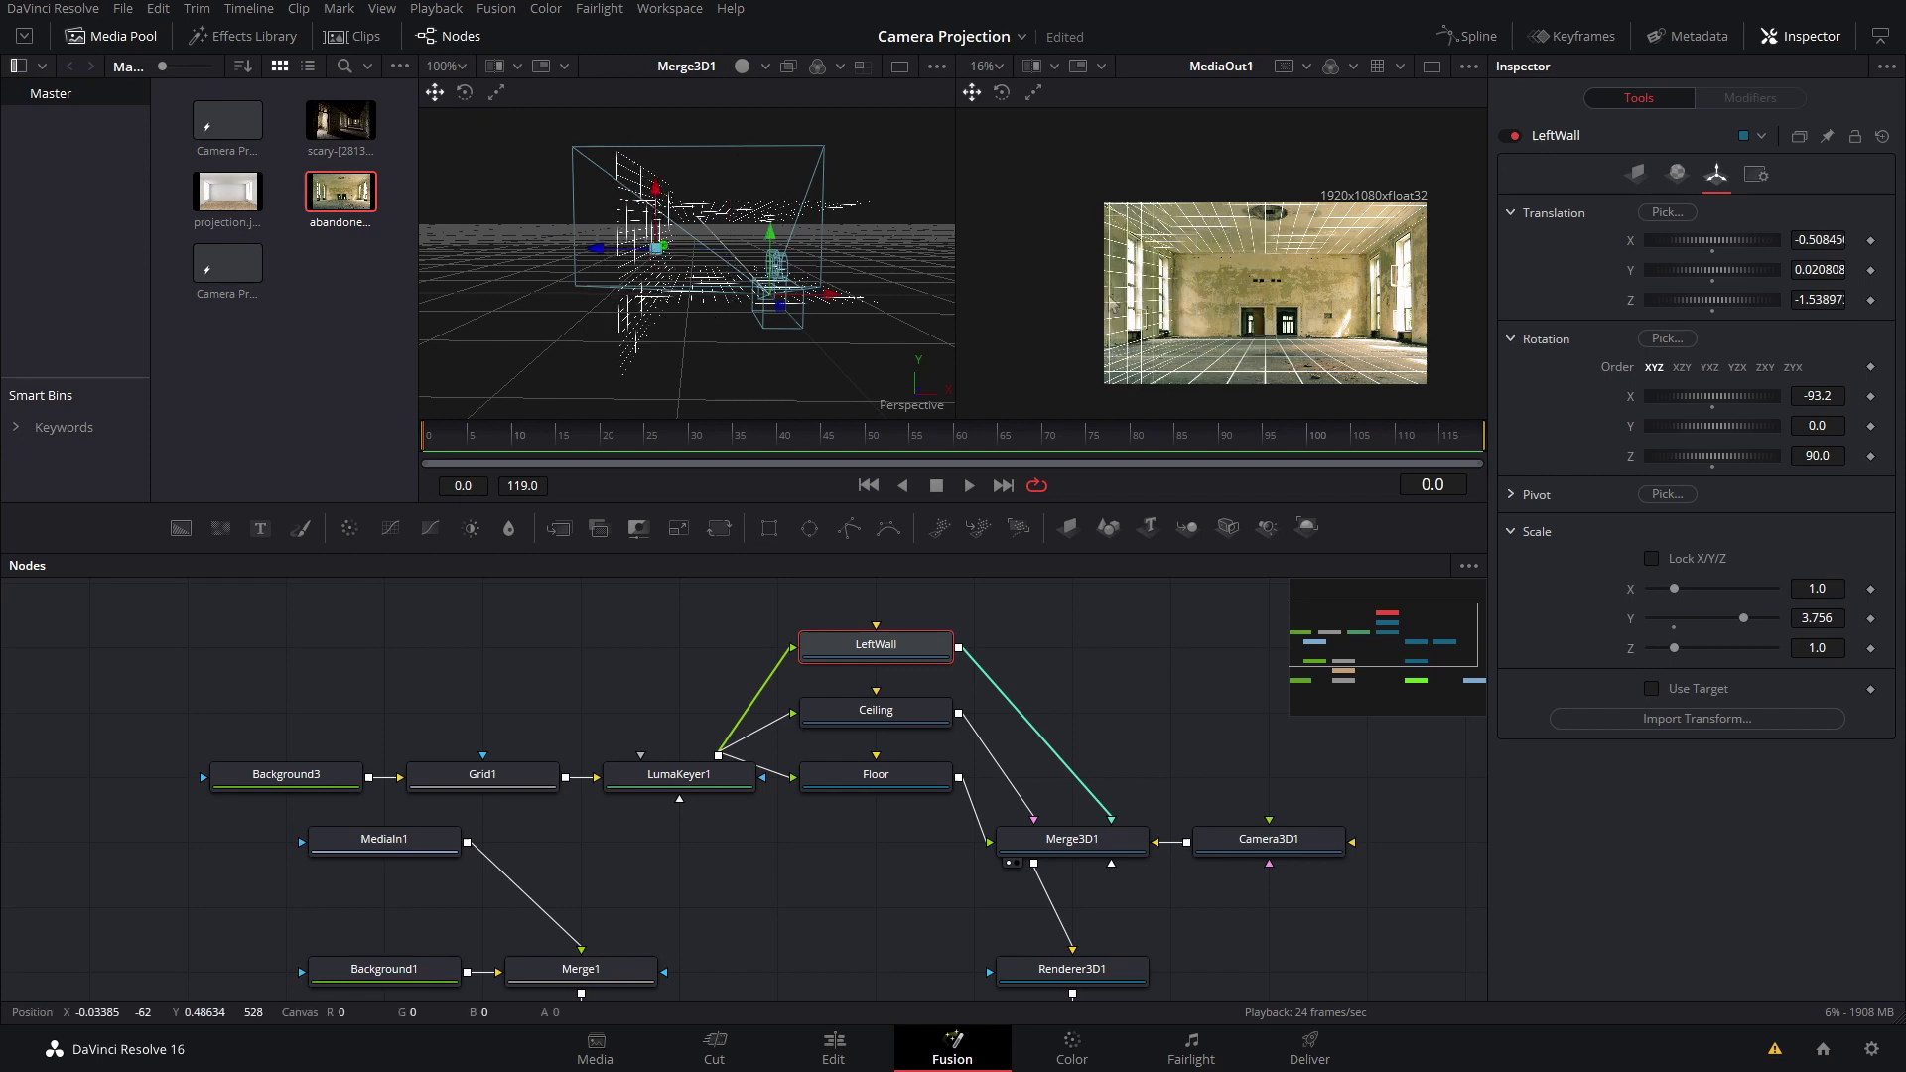
scroll(1181, 144, up, 2)
scroll(1181, 144, up, 2)
scroll(1181, 143, up, 2)
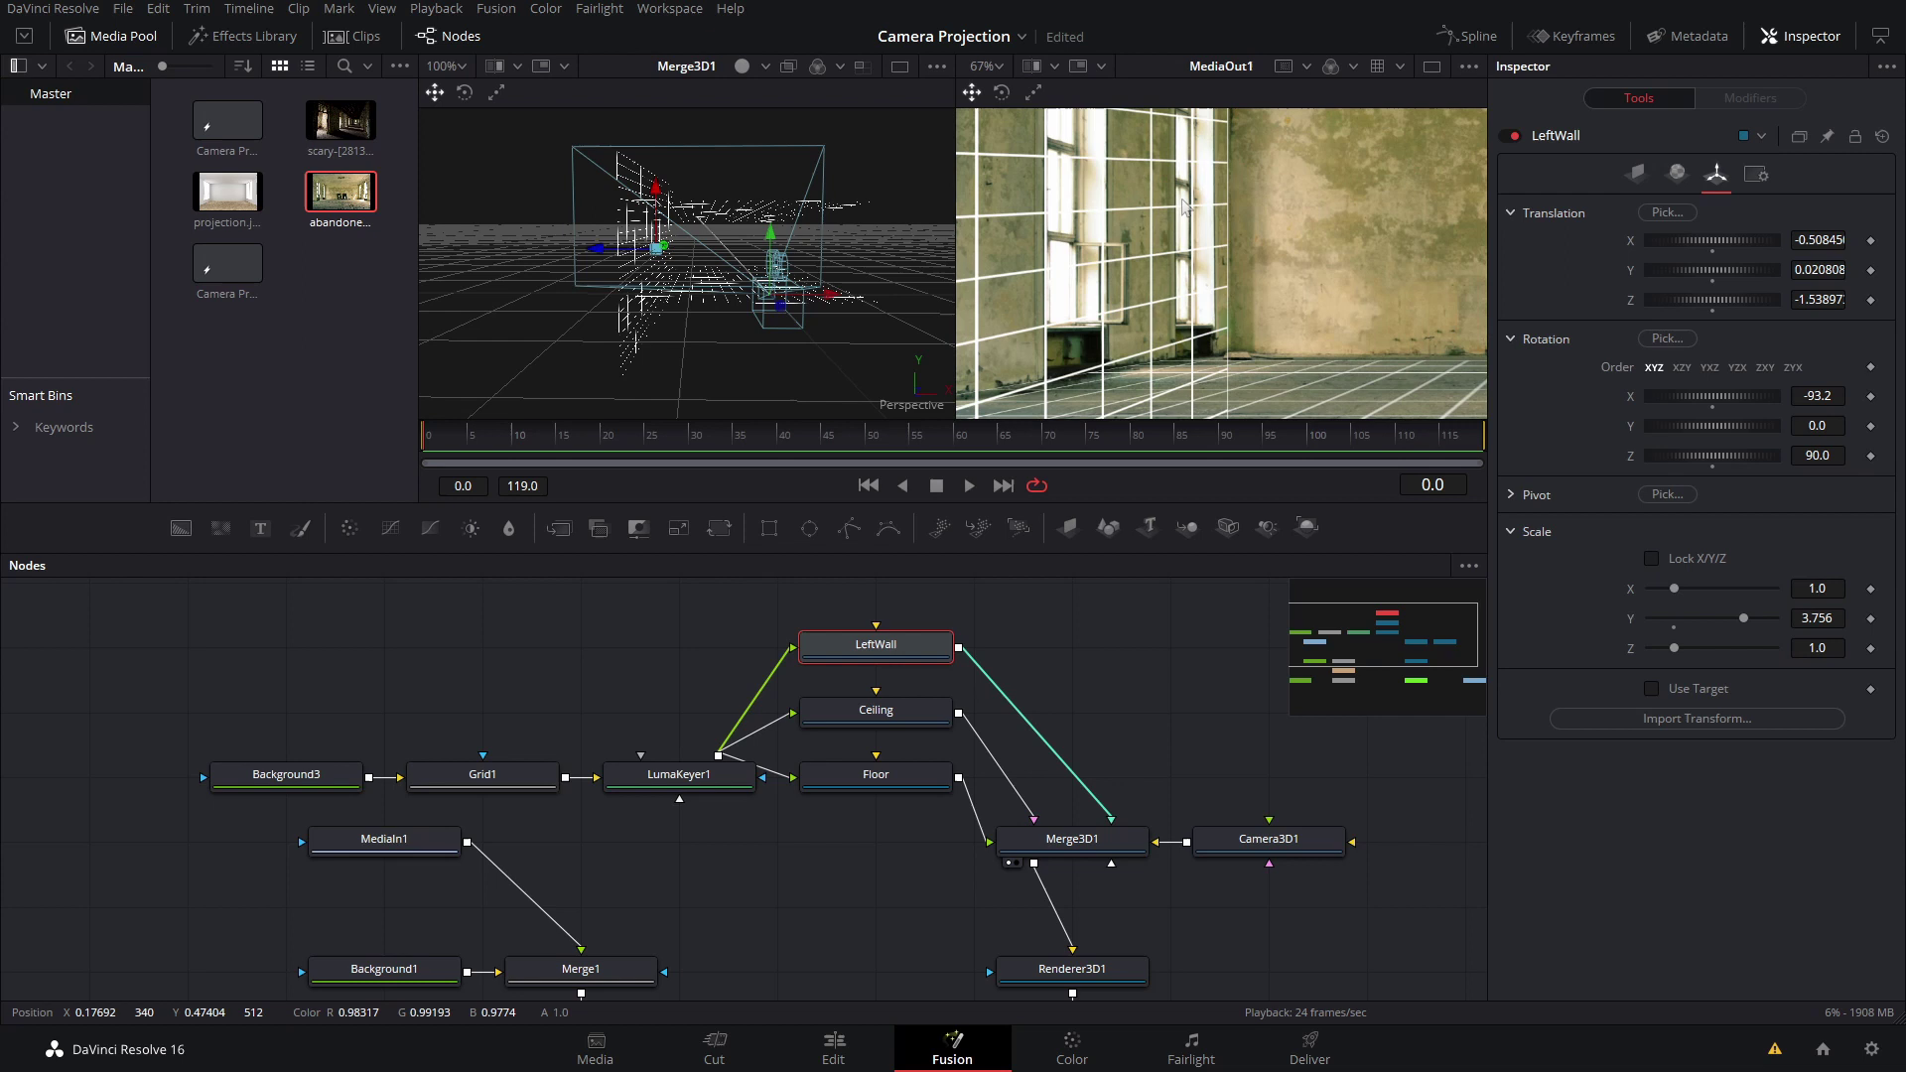
Step: Fine-tune LeftWall's Y/Z rotation and position to X -0.5085, Z rotation 90.6°
drag(1181, 143, 1174, 321)
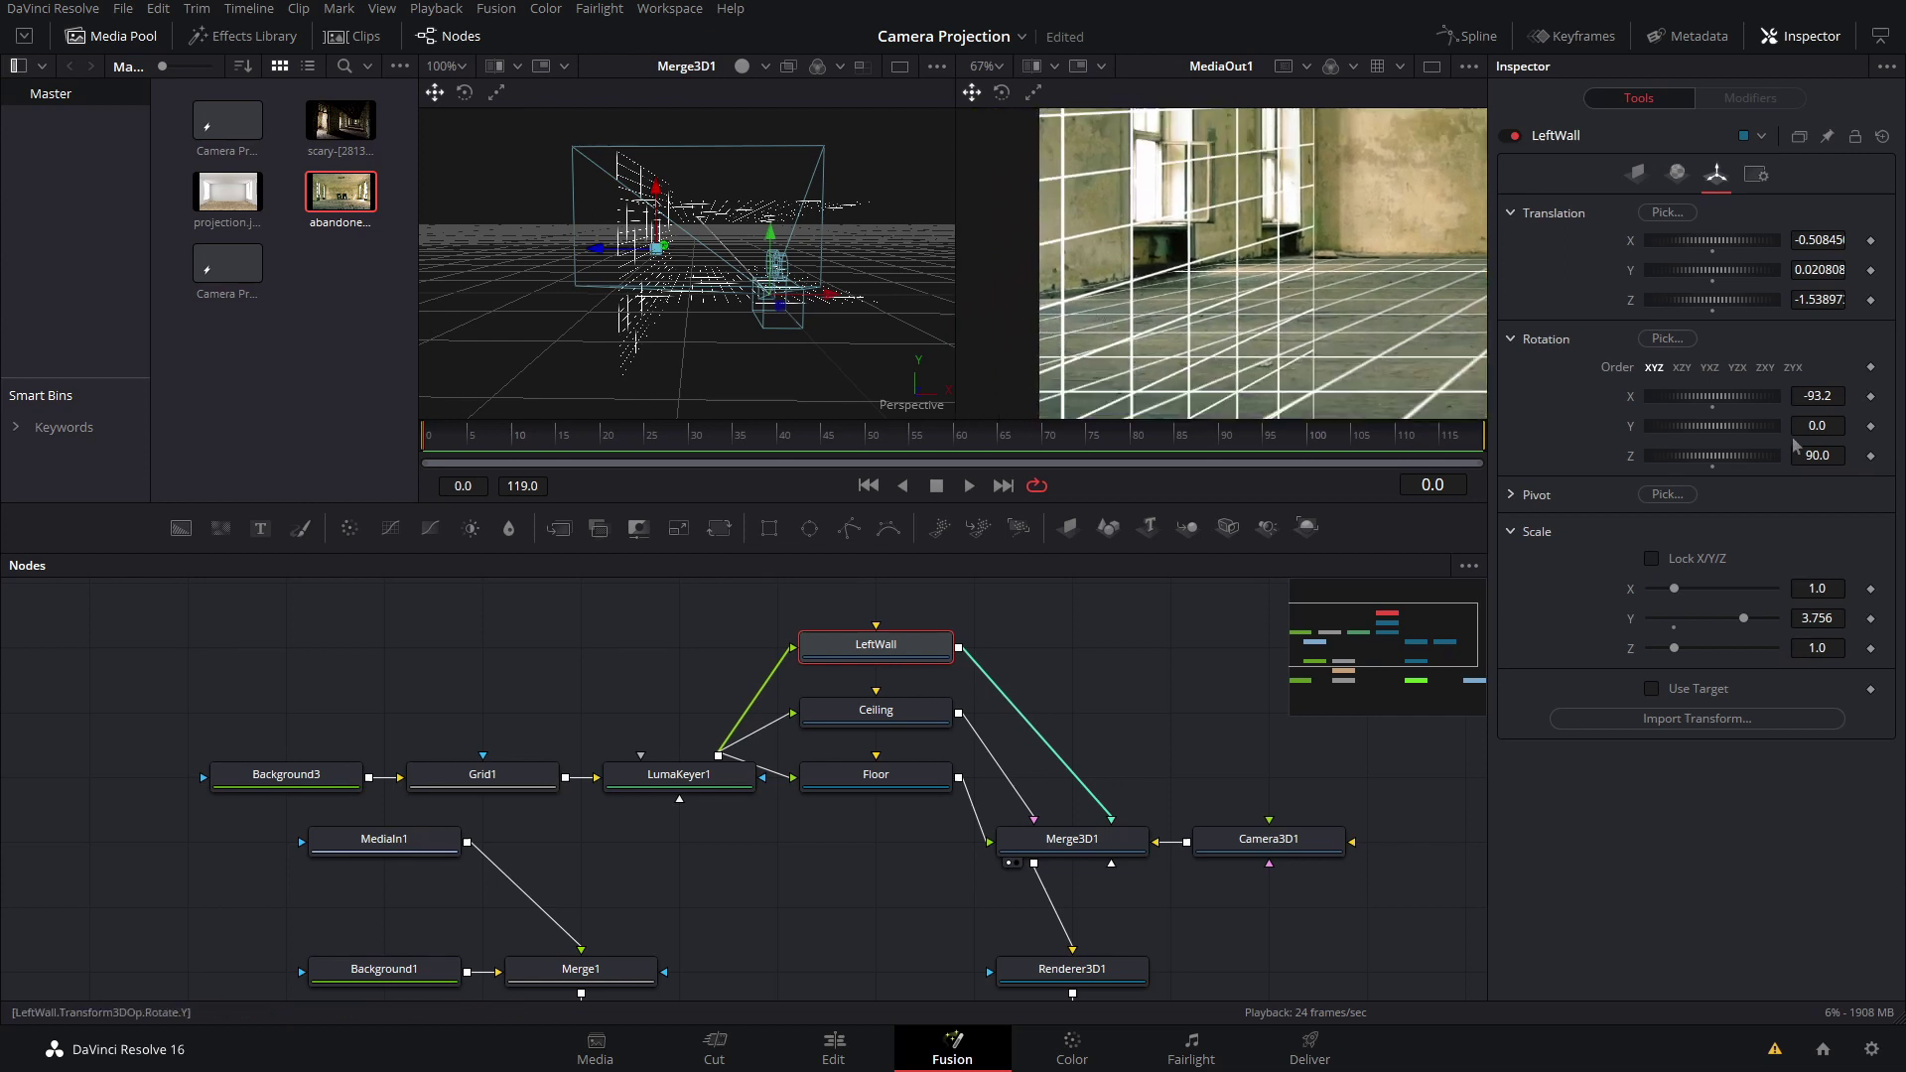
drag(1810, 431, 1853, 432)
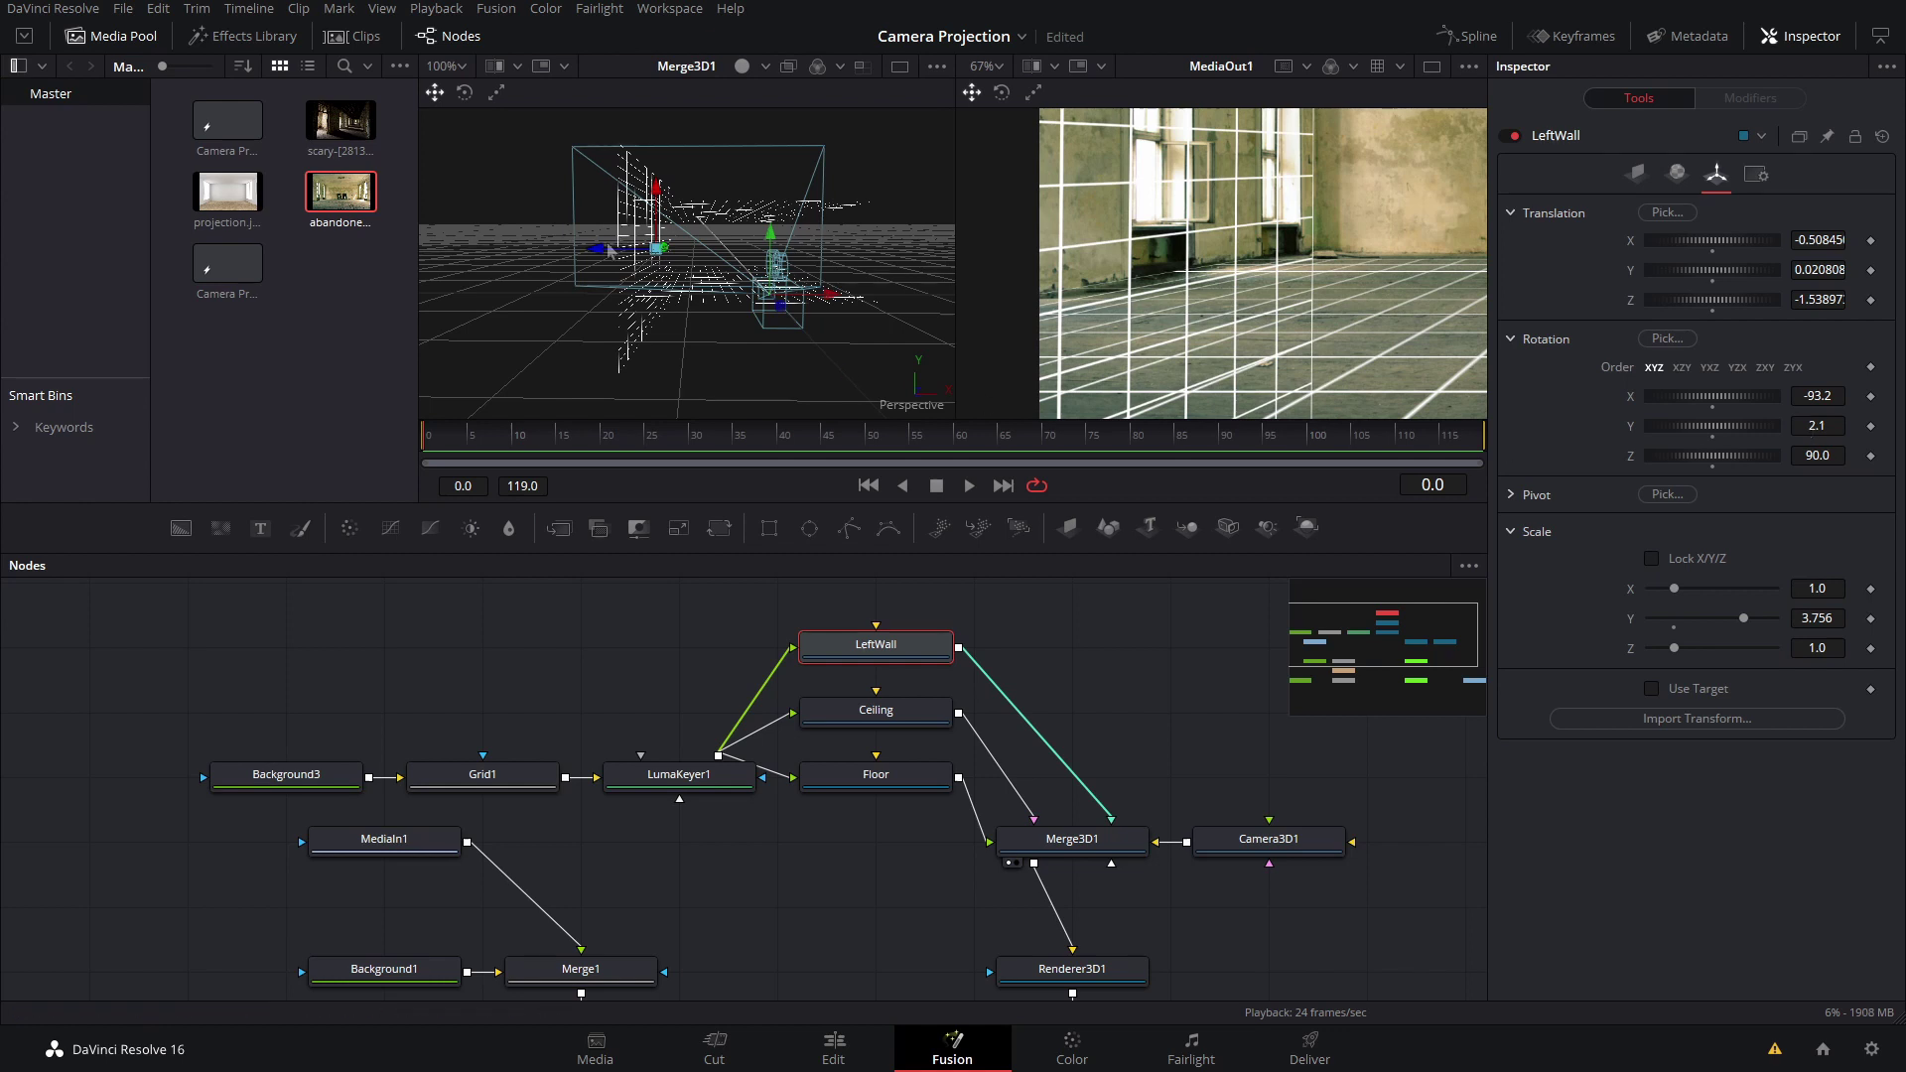
drag(608, 250, 596, 253)
drag(1196, 286, 1319, 214)
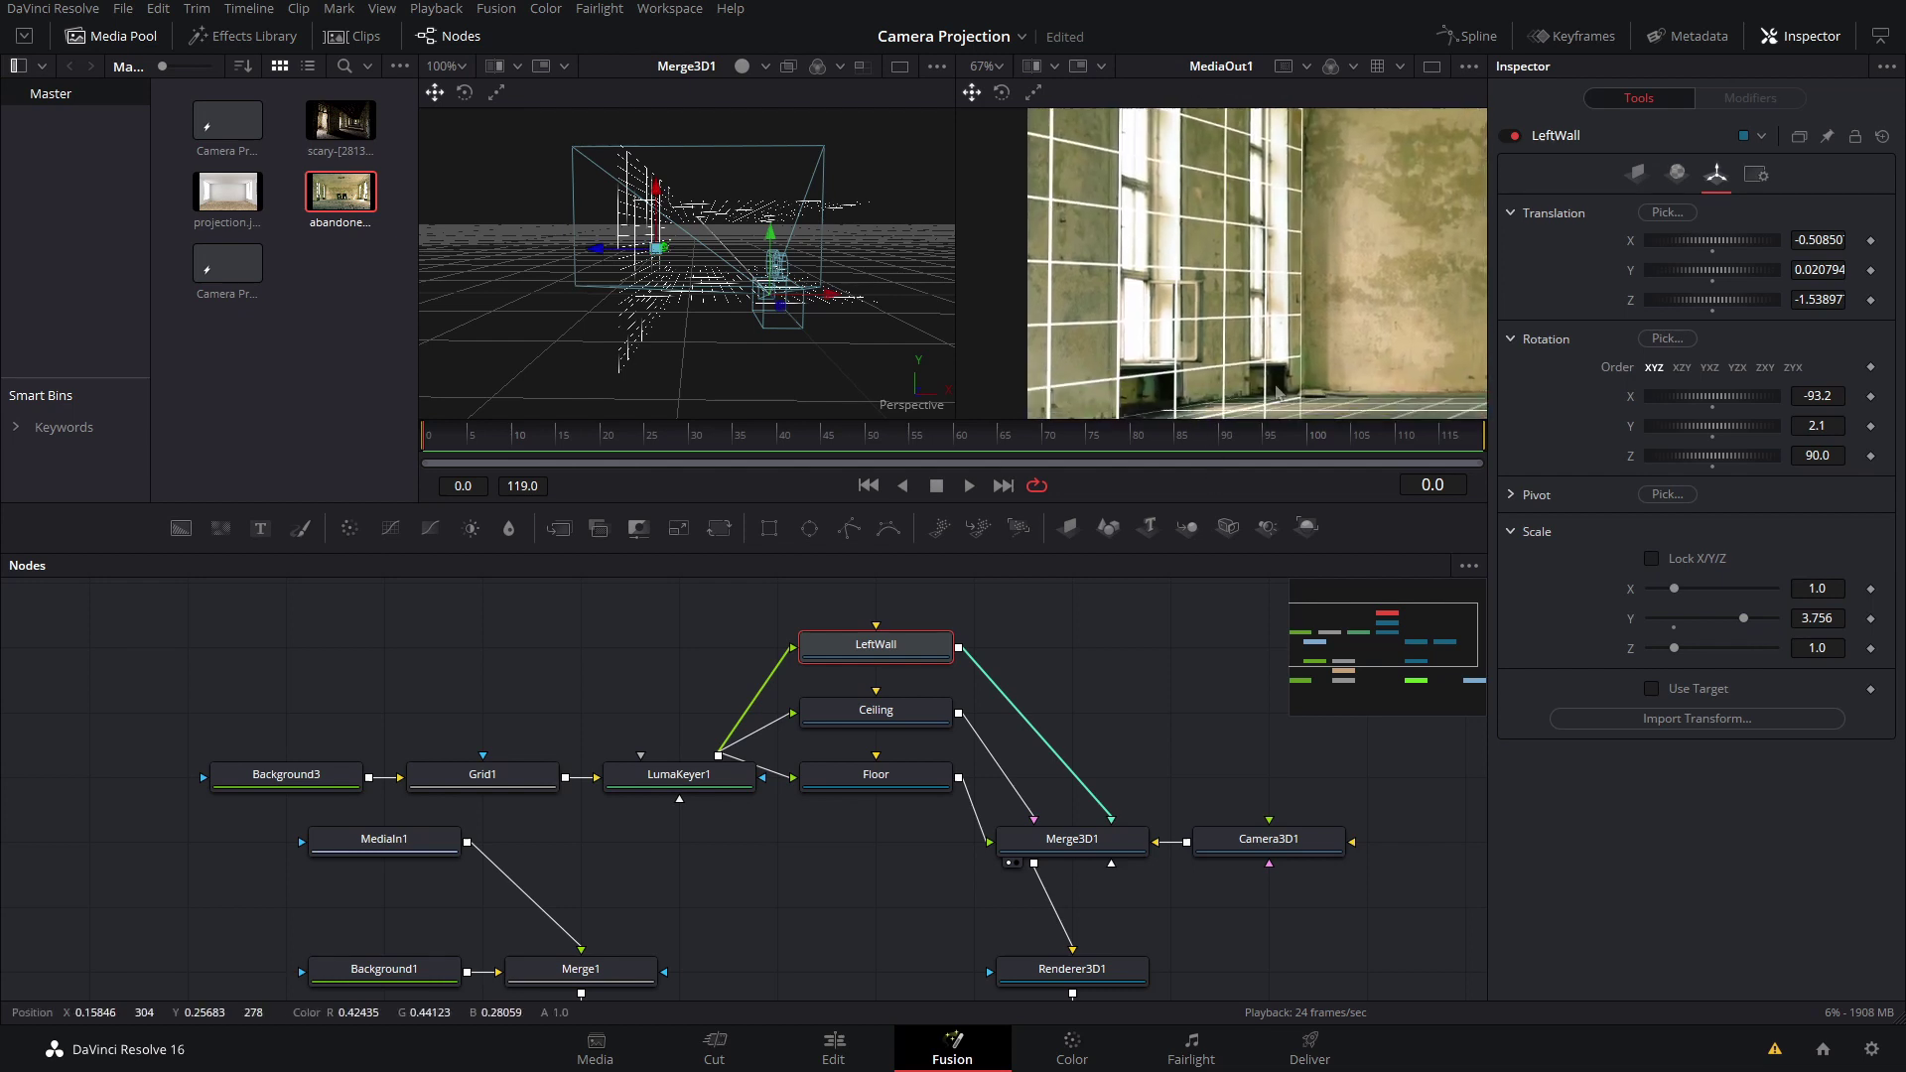
scroll(1319, 215, down, 2)
scroll(1319, 216, down, 2)
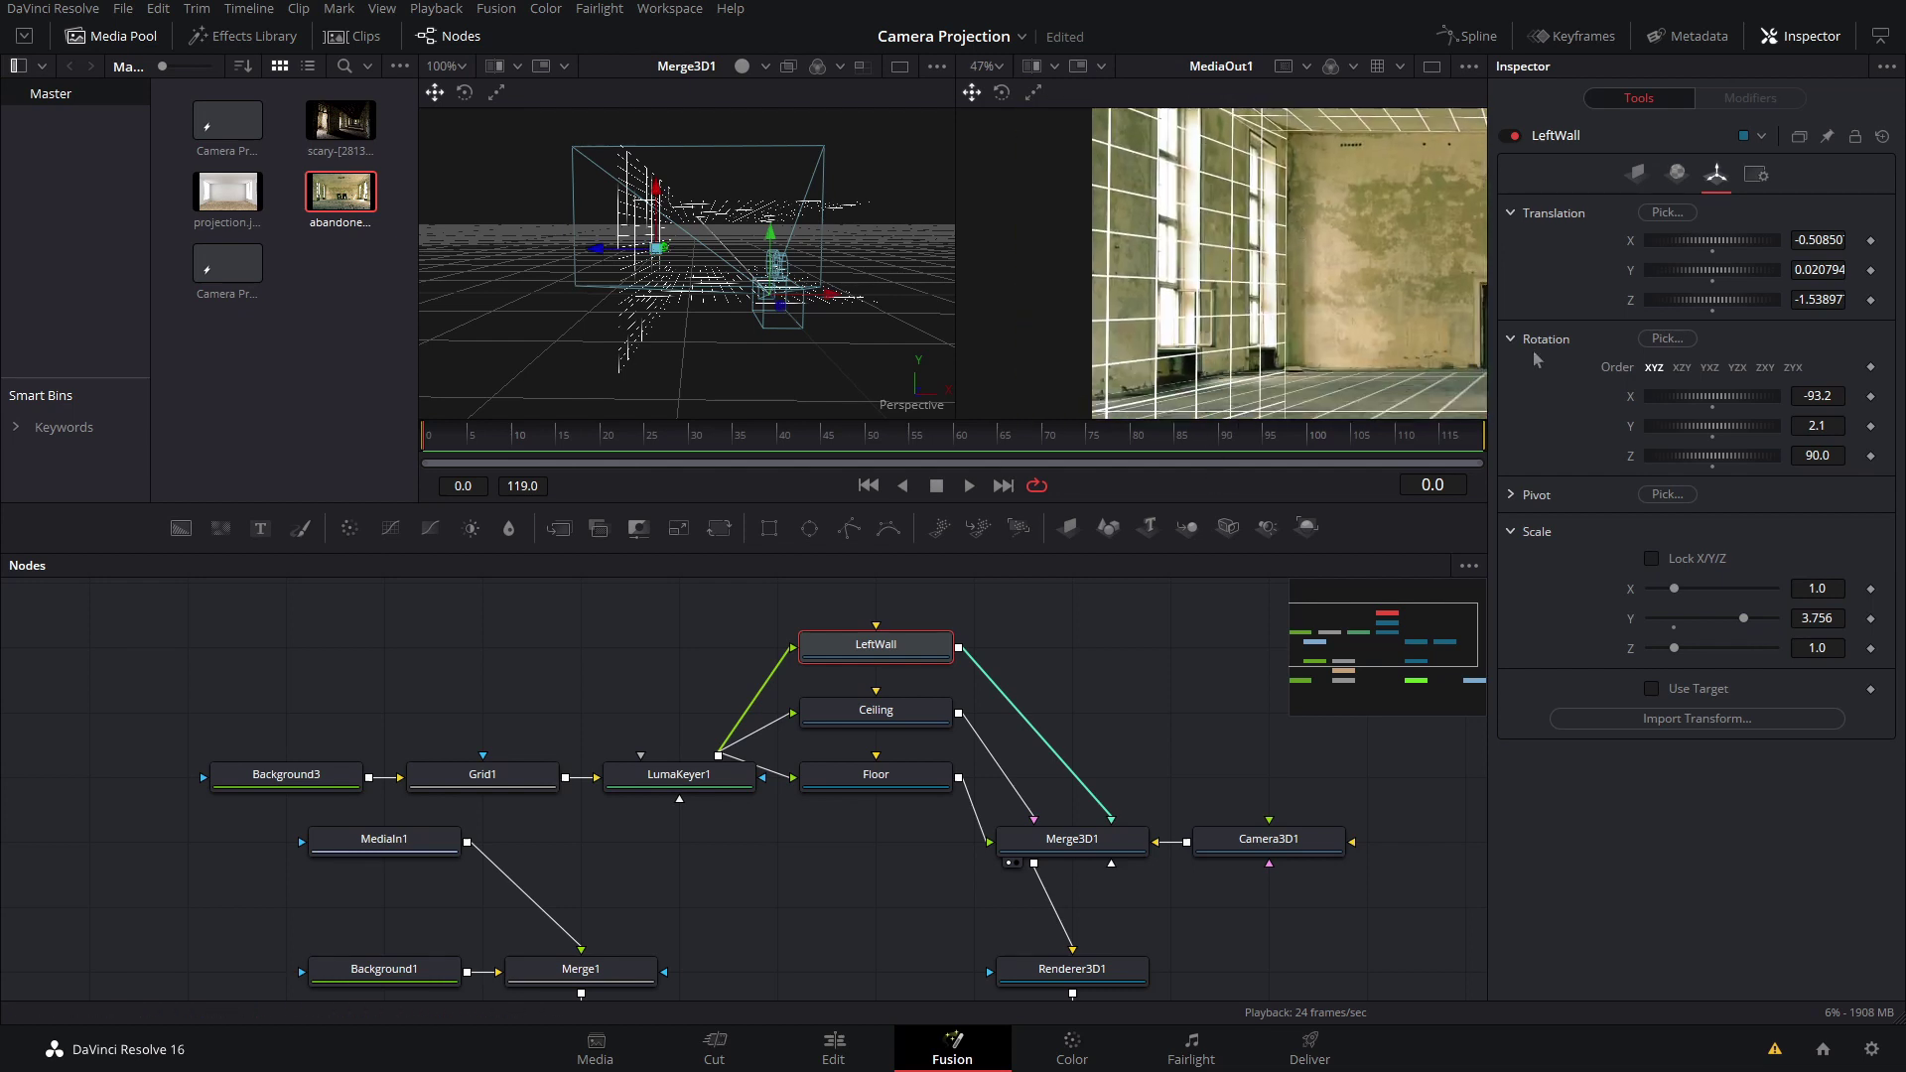
drag(1816, 454, 1825, 454)
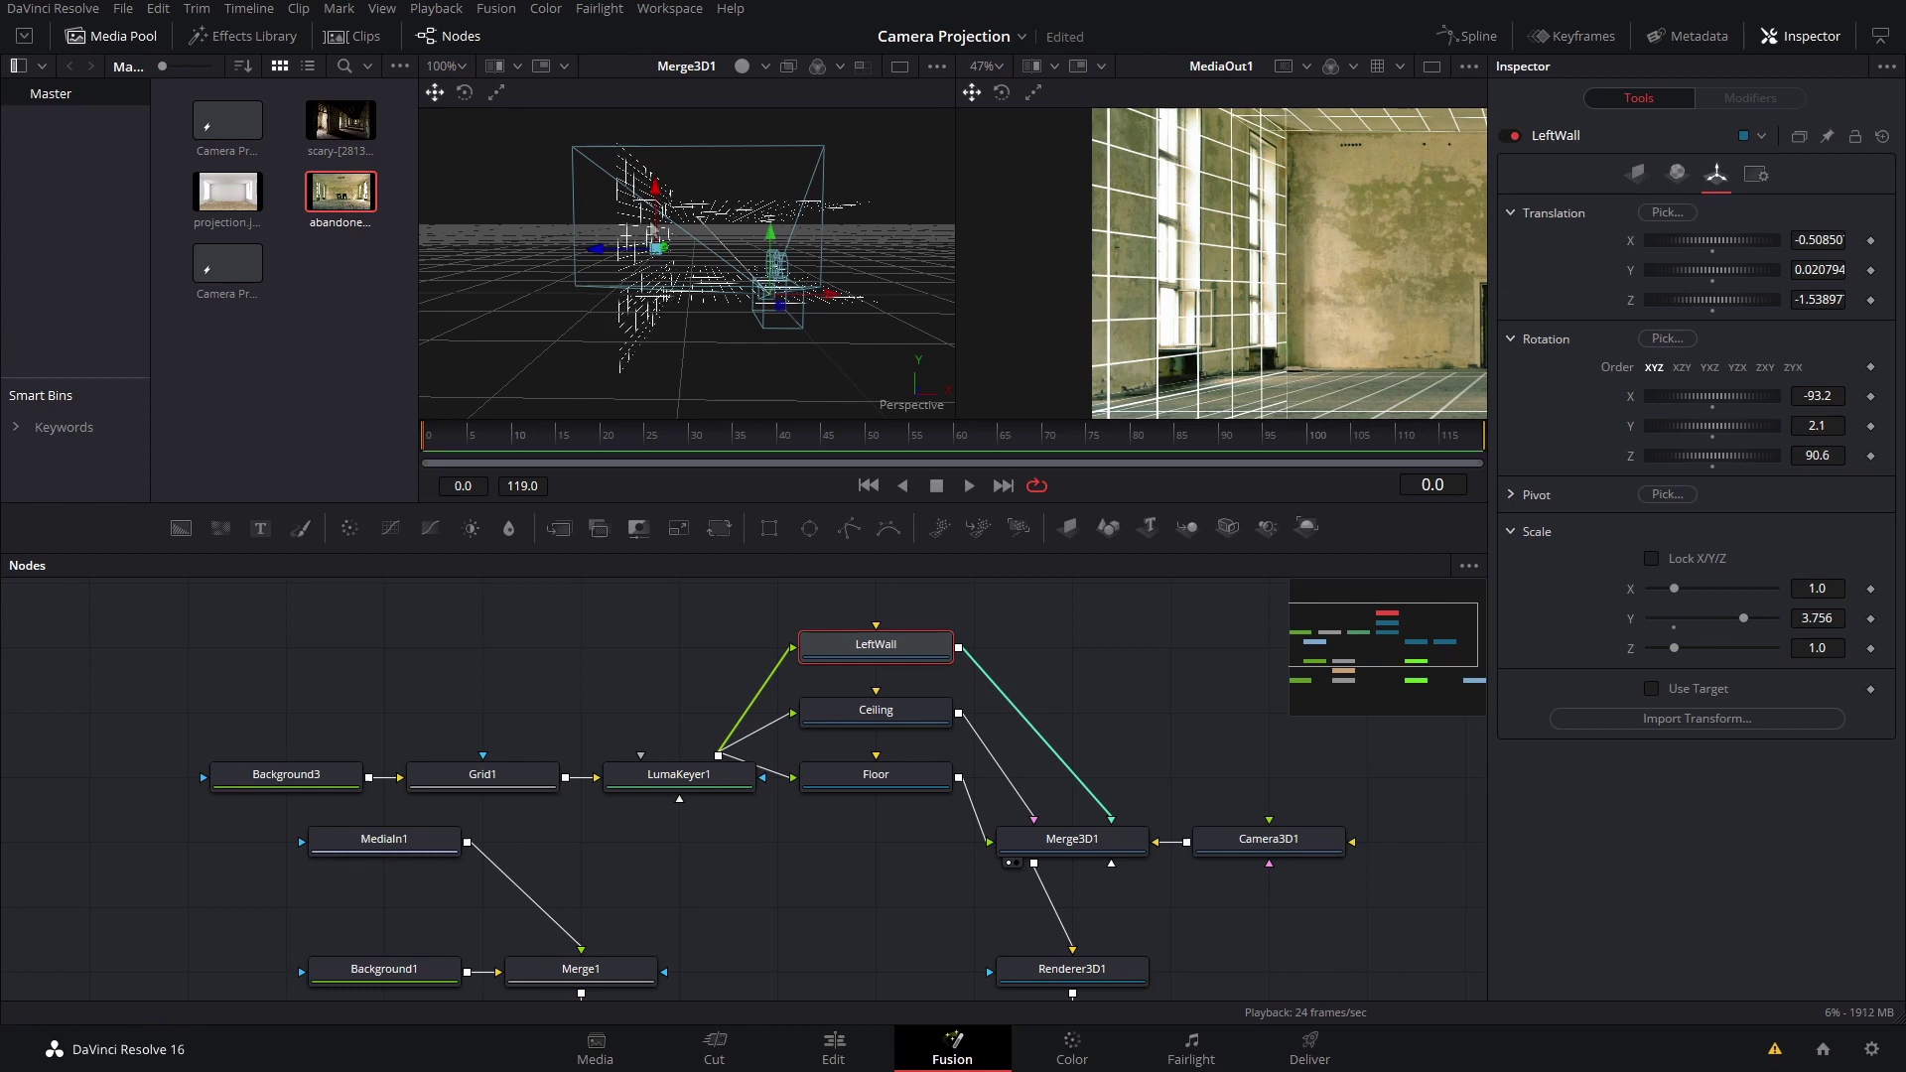
scroll(1290, 263, down, 3)
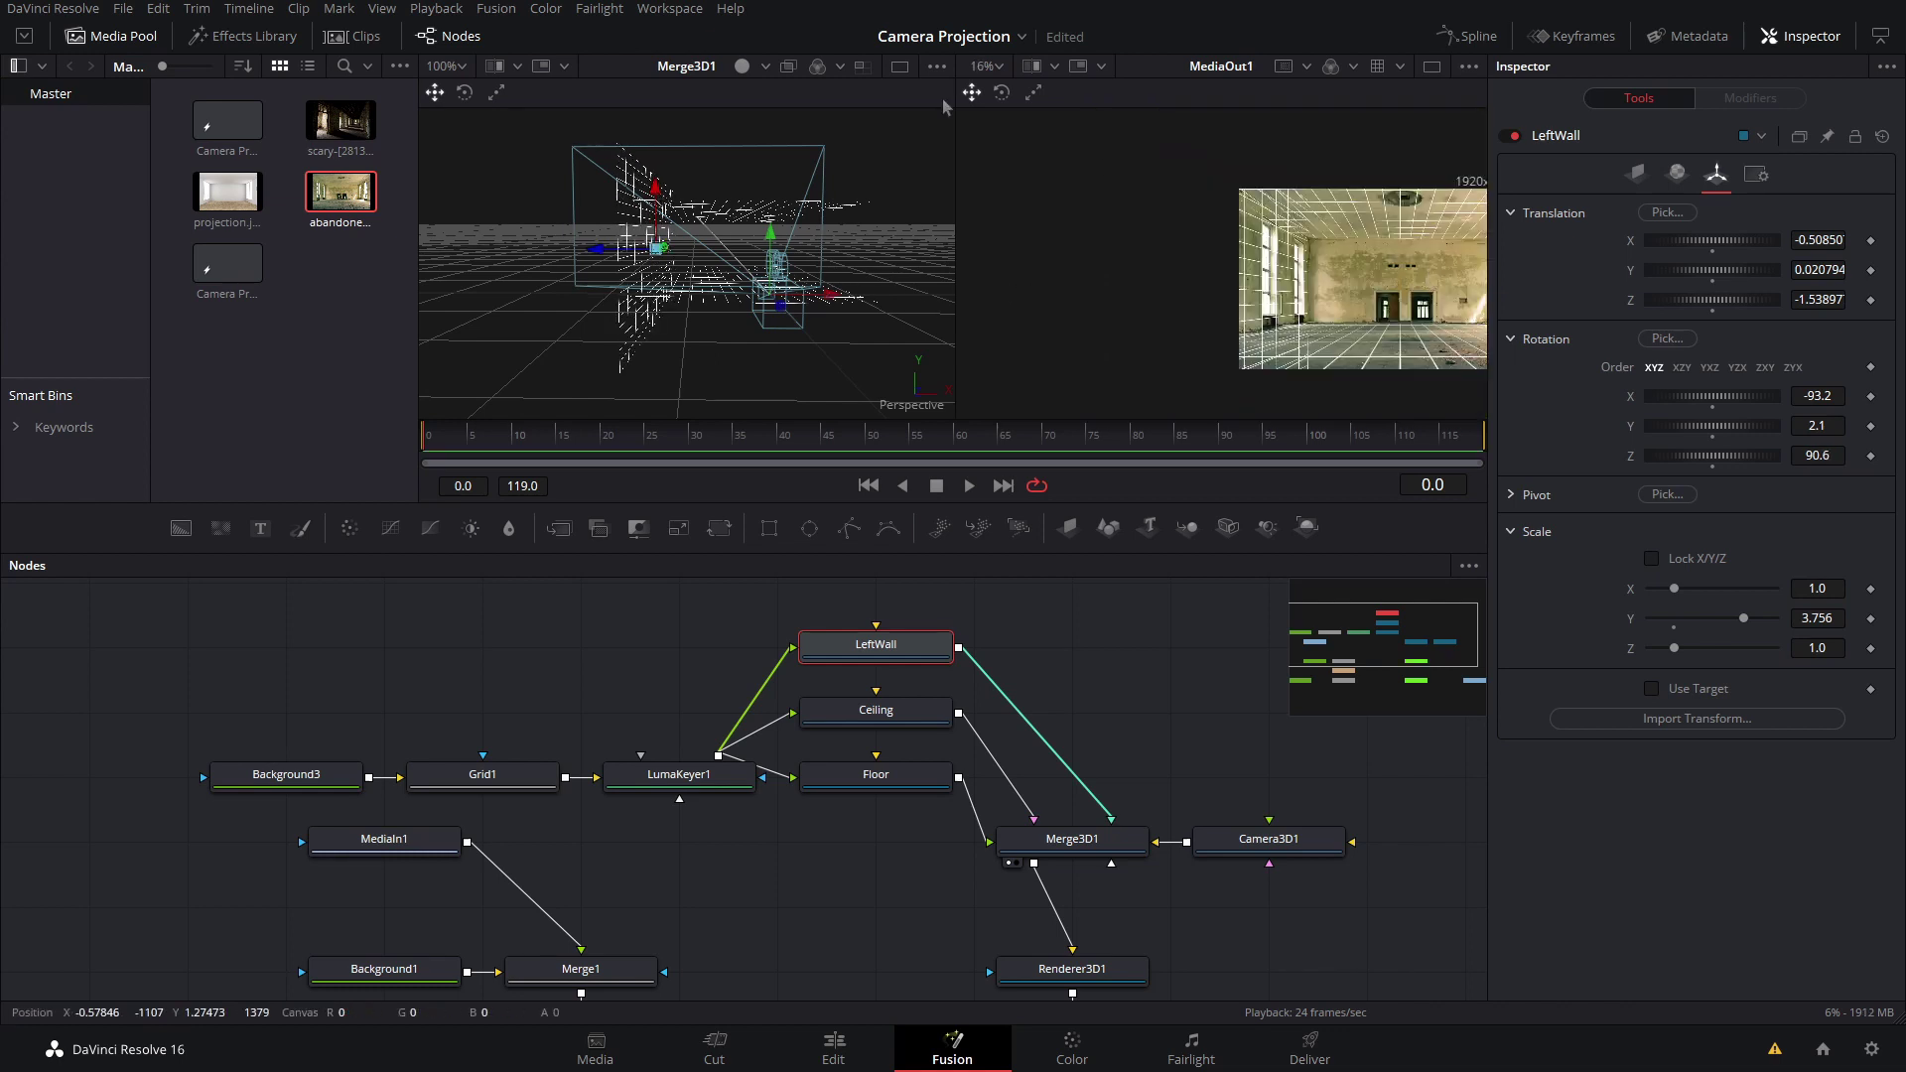
drag(685, 239, 305, 239)
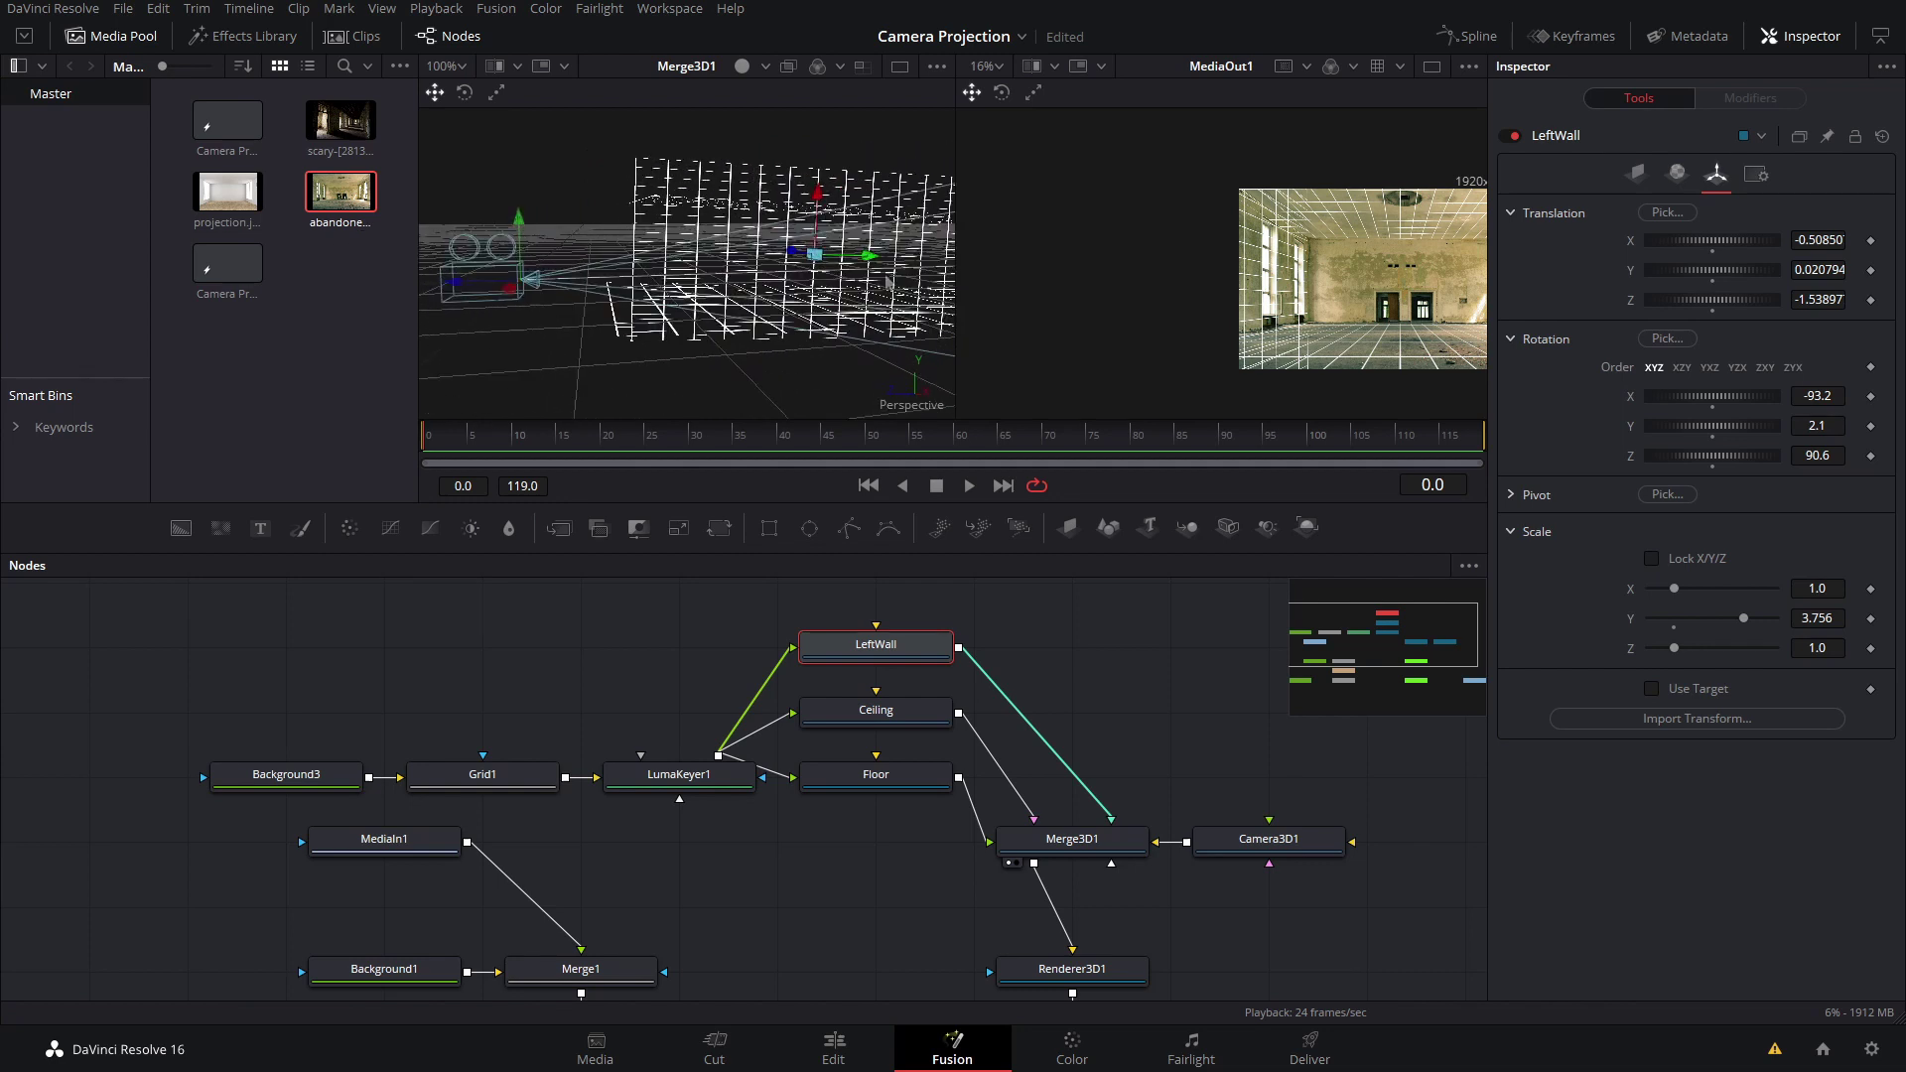
mouse_move(885, 281)
mouse_down()
mouse_move(703, 280)
mouse_move(818, 289)
mouse_up()
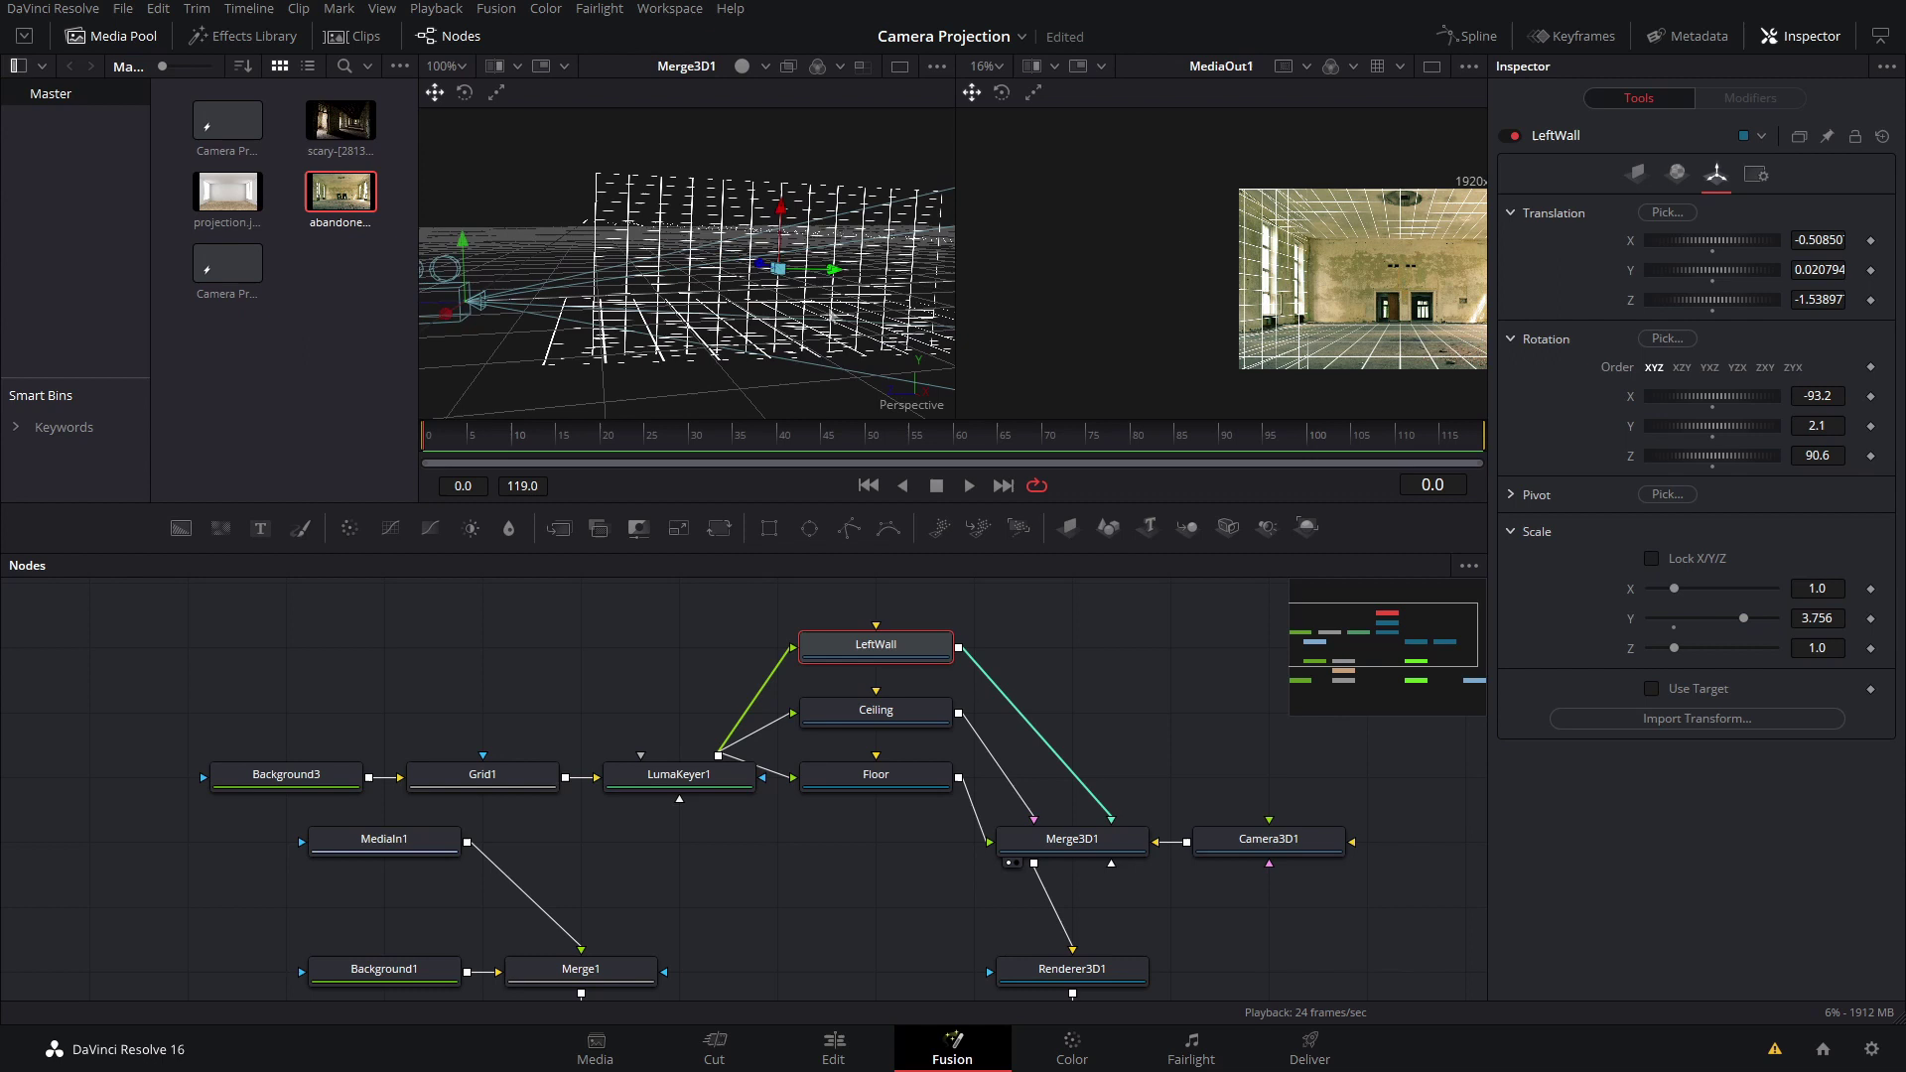
scroll(898, 287, up, 2)
scroll(898, 286, up, 2)
scroll(897, 287, up, 2)
scroll(898, 286, up, 2)
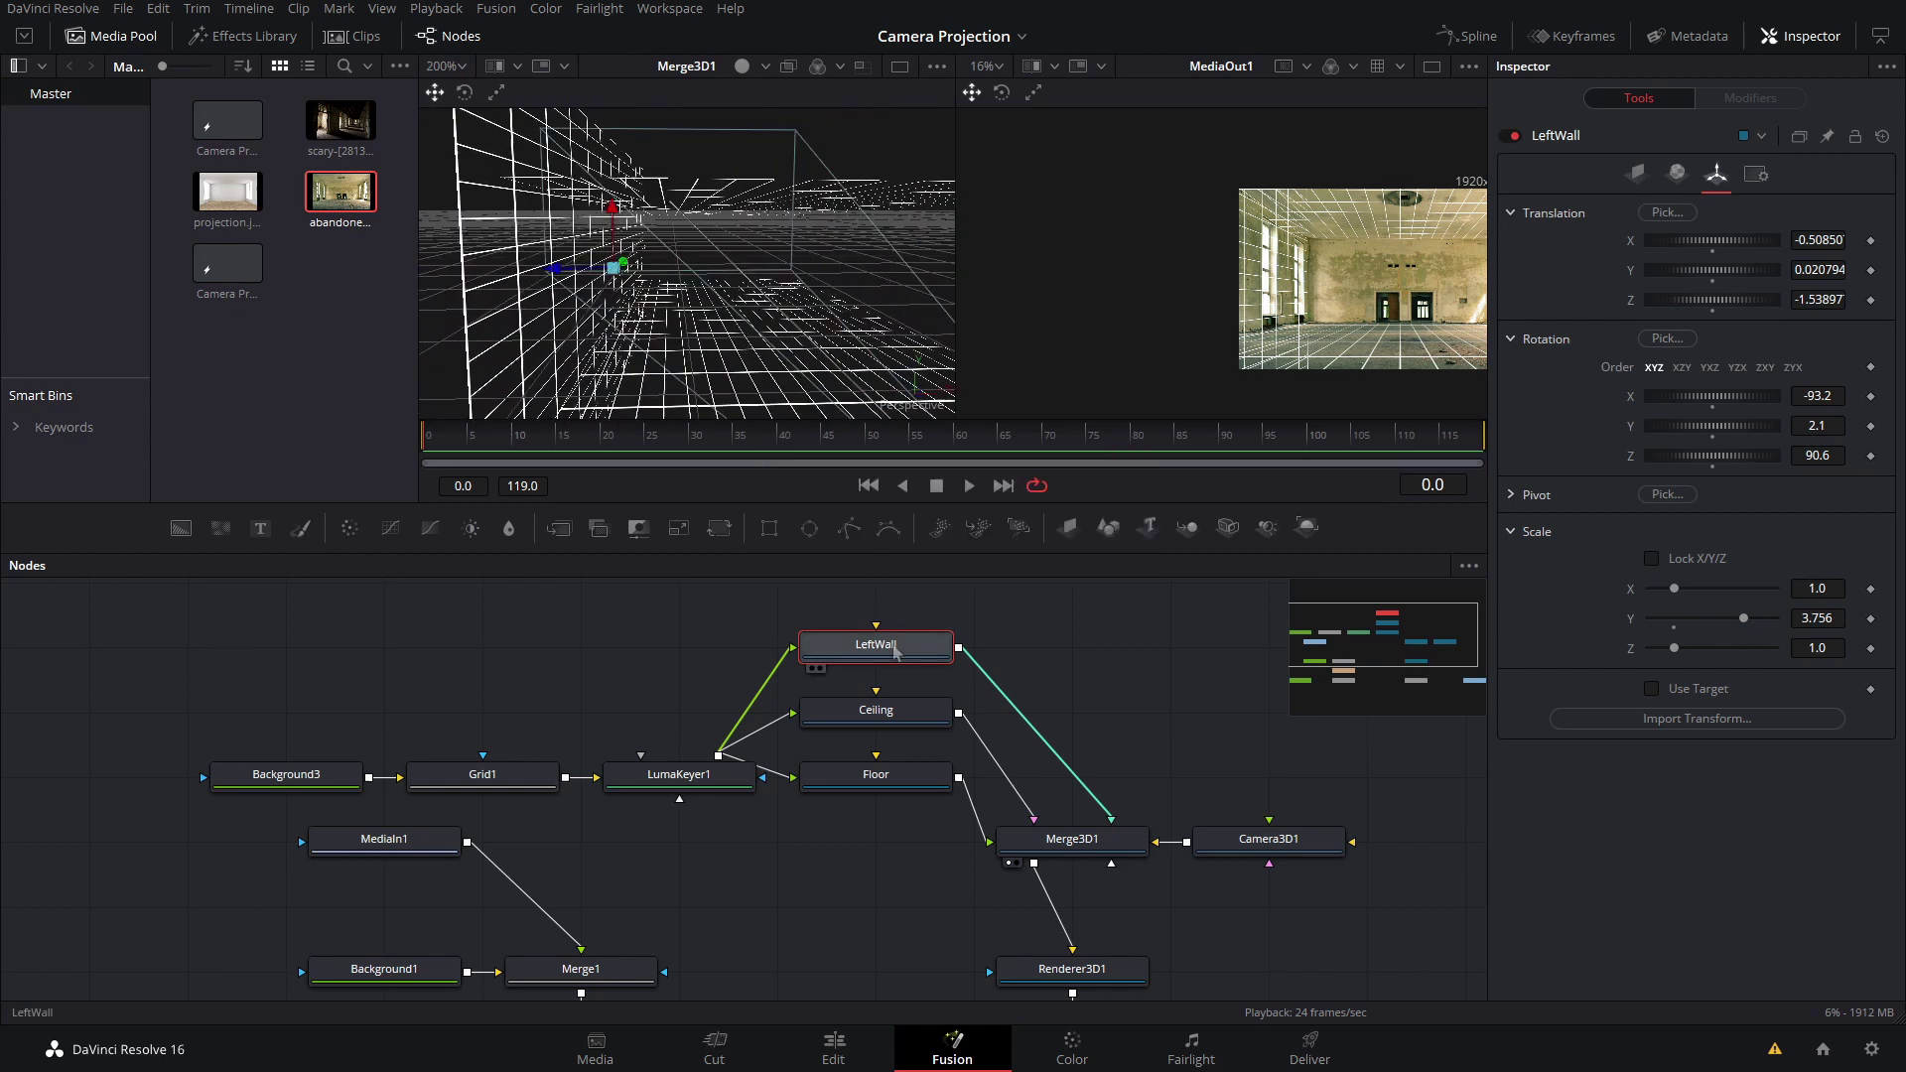
Step: Duplicate the LeftWall node and rename the copy RightWAll
key(ctrl+c)
key(ctrl+v)
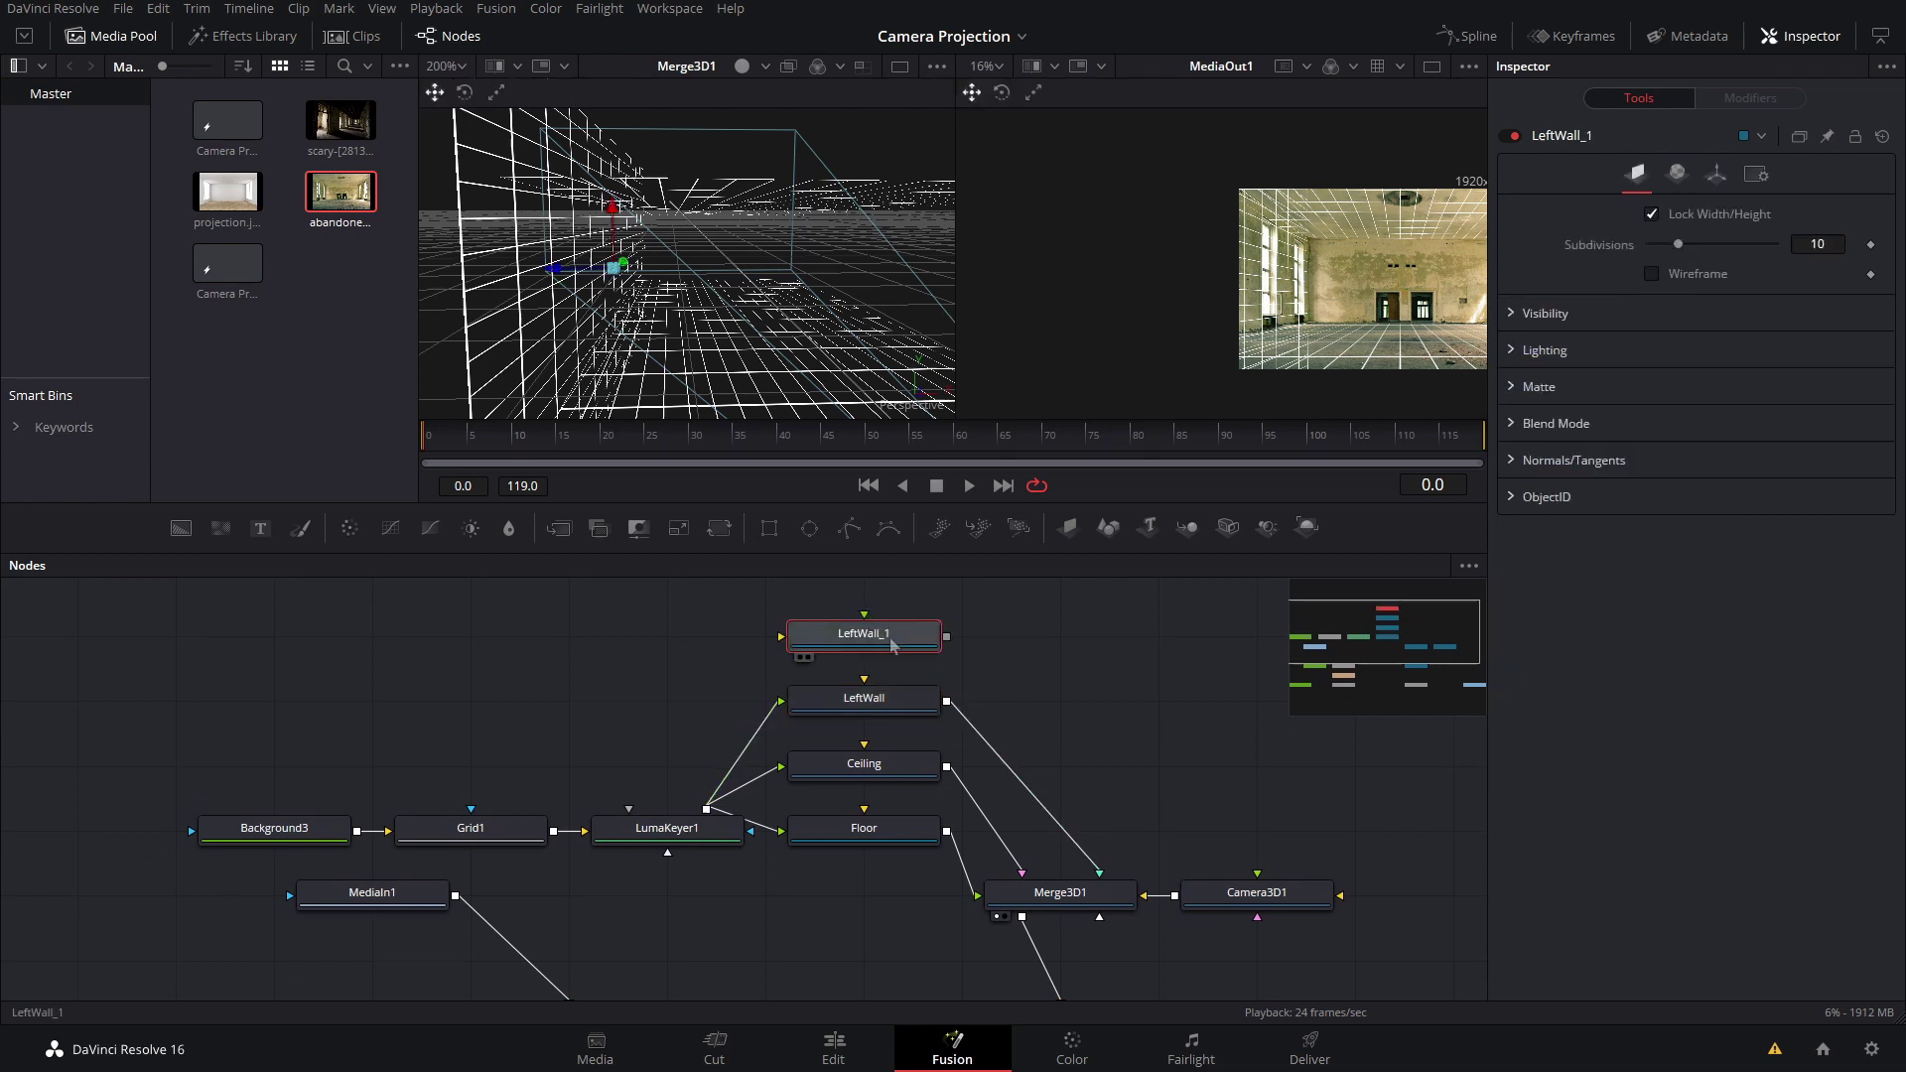
key(F2)
text(RightWAll)
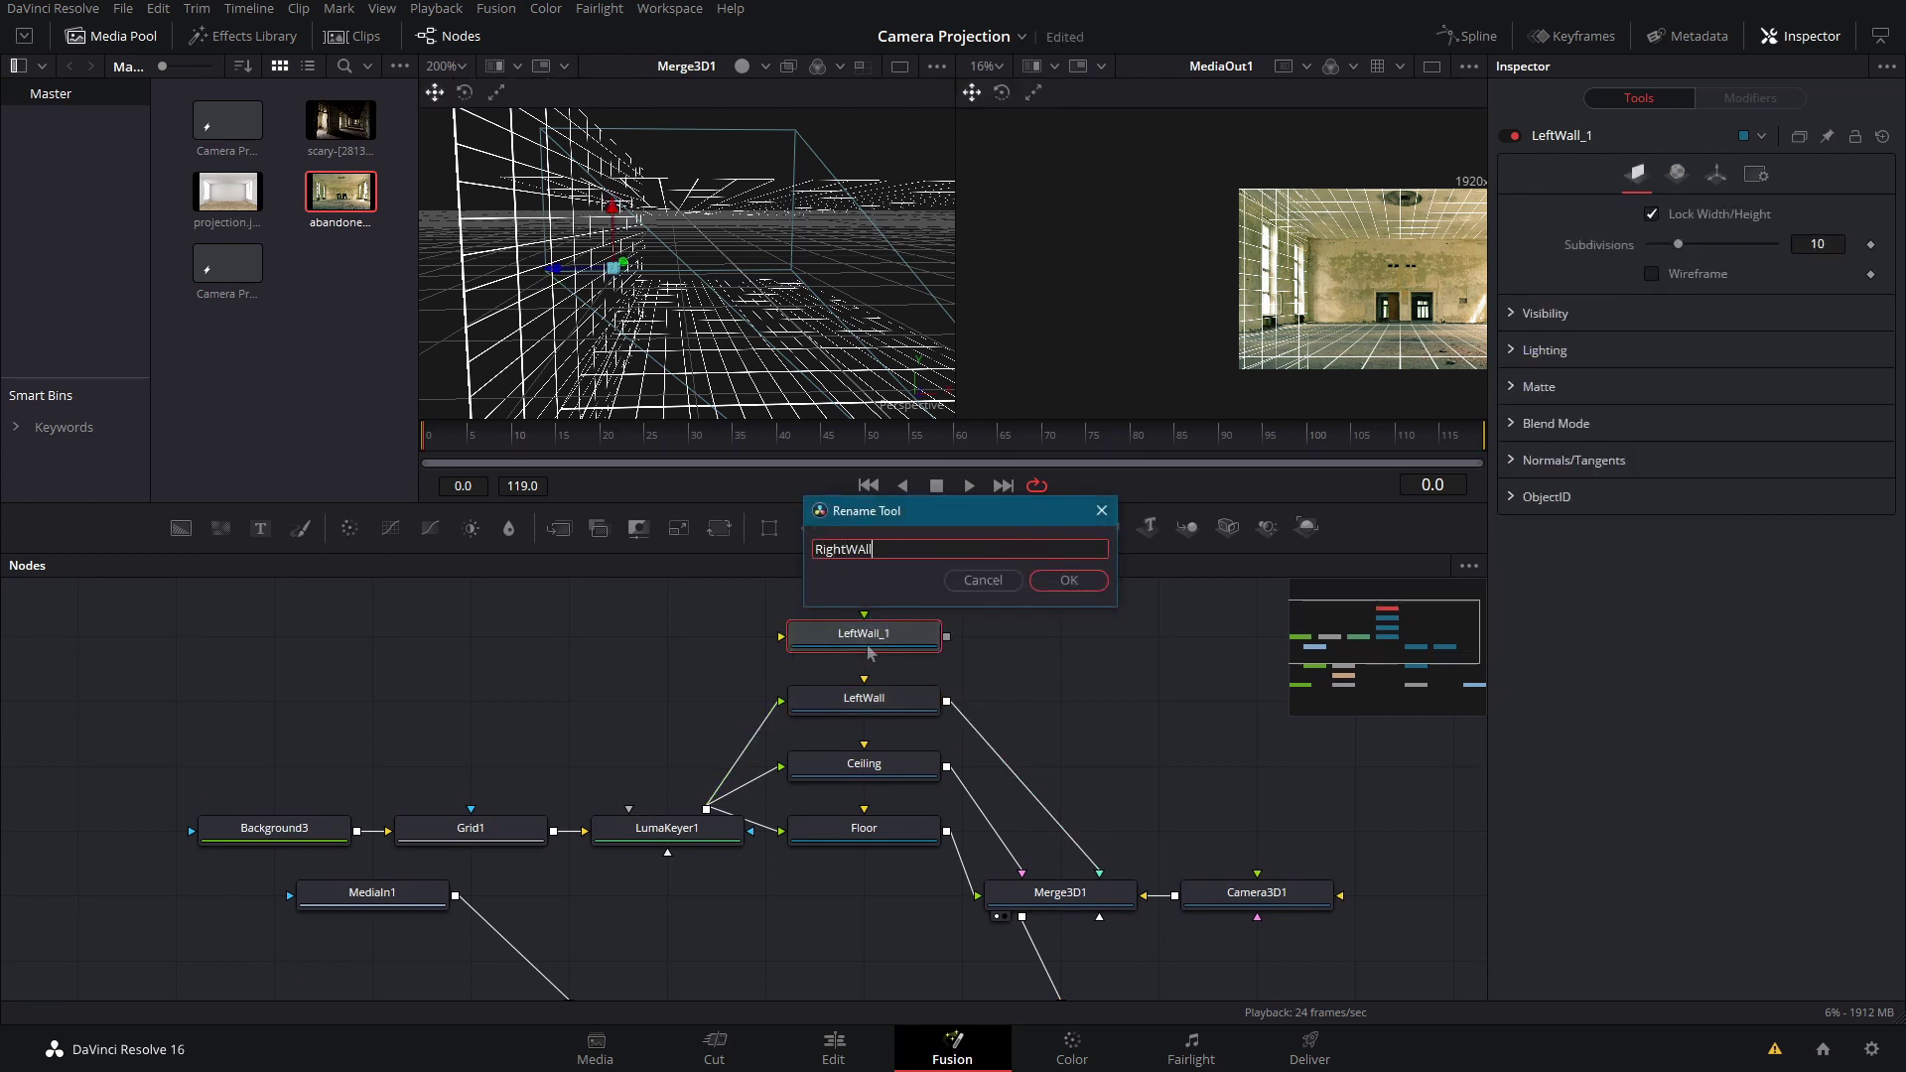
key(Return)
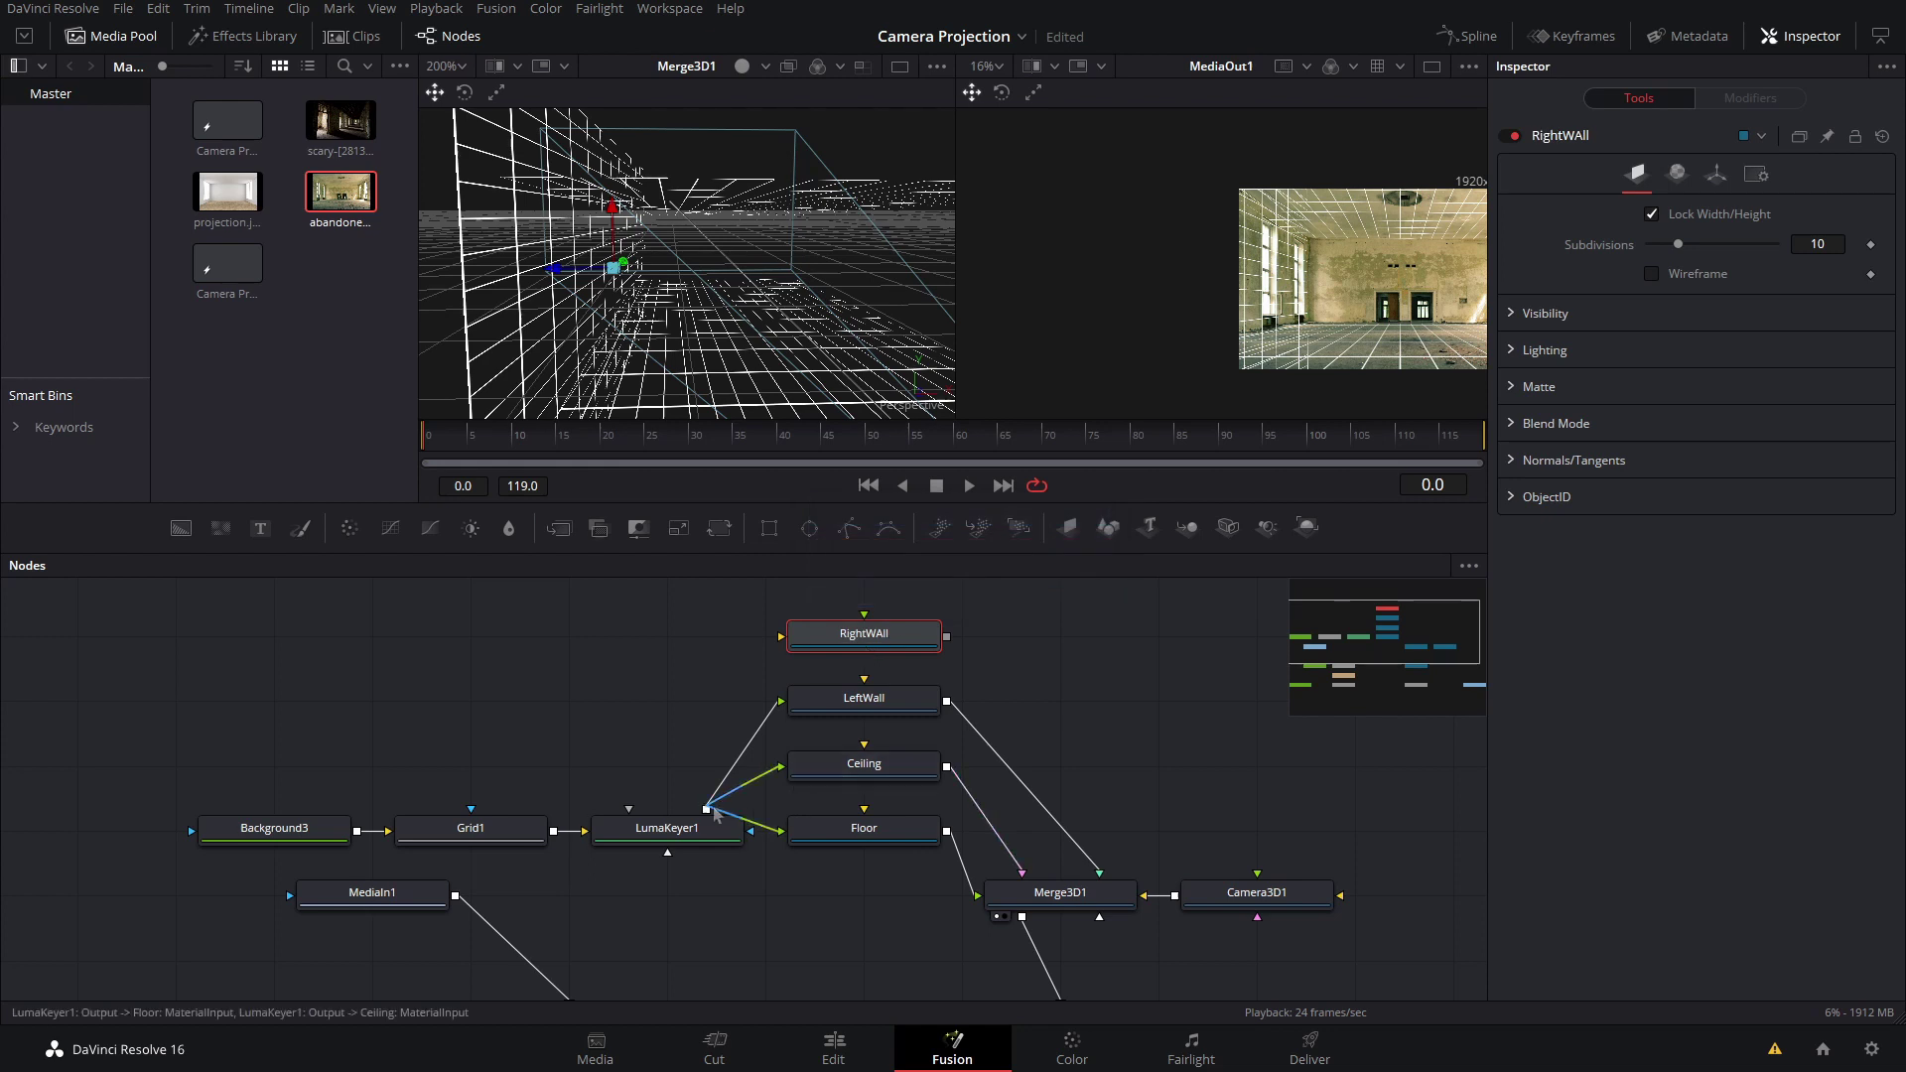
Step: Wire LumaKeyer1 into RightWAll and RightWAll into Merge3D1
drag(707, 808, 833, 660)
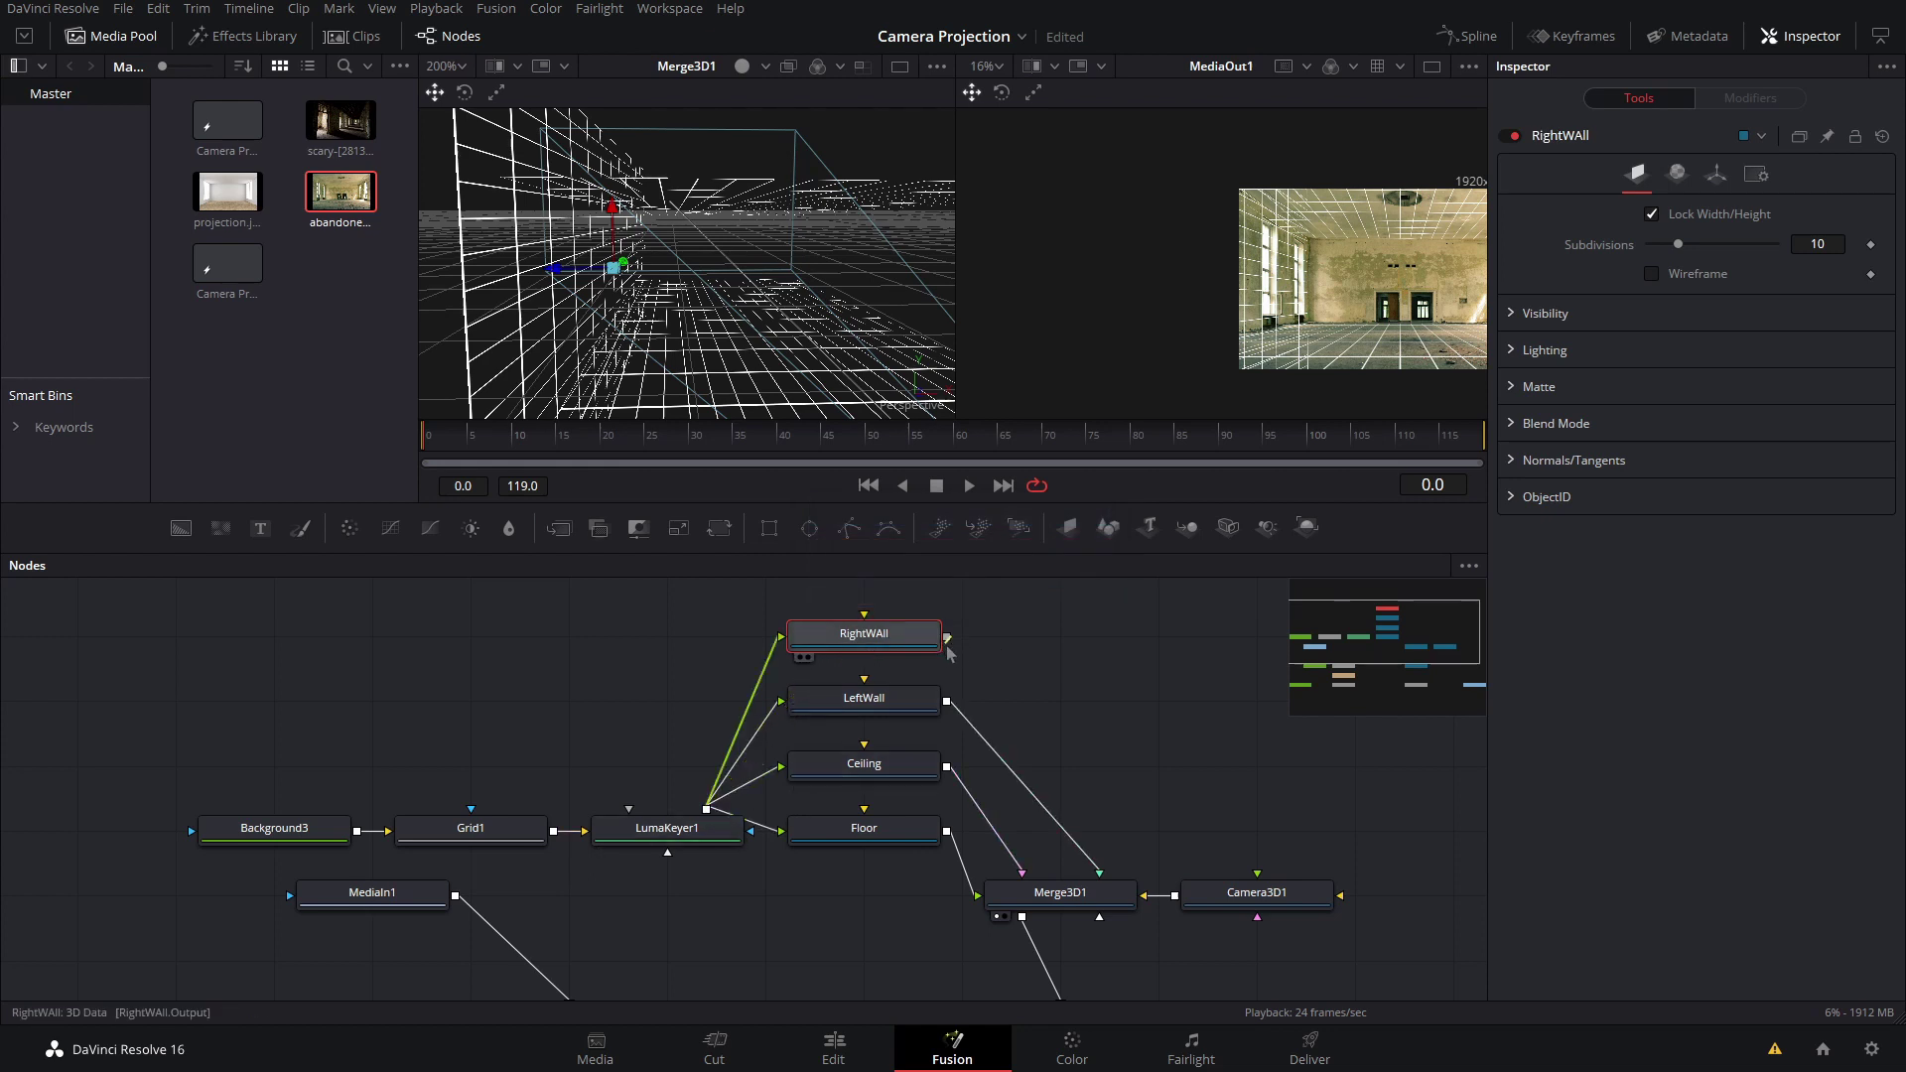
drag(947, 649, 1060, 887)
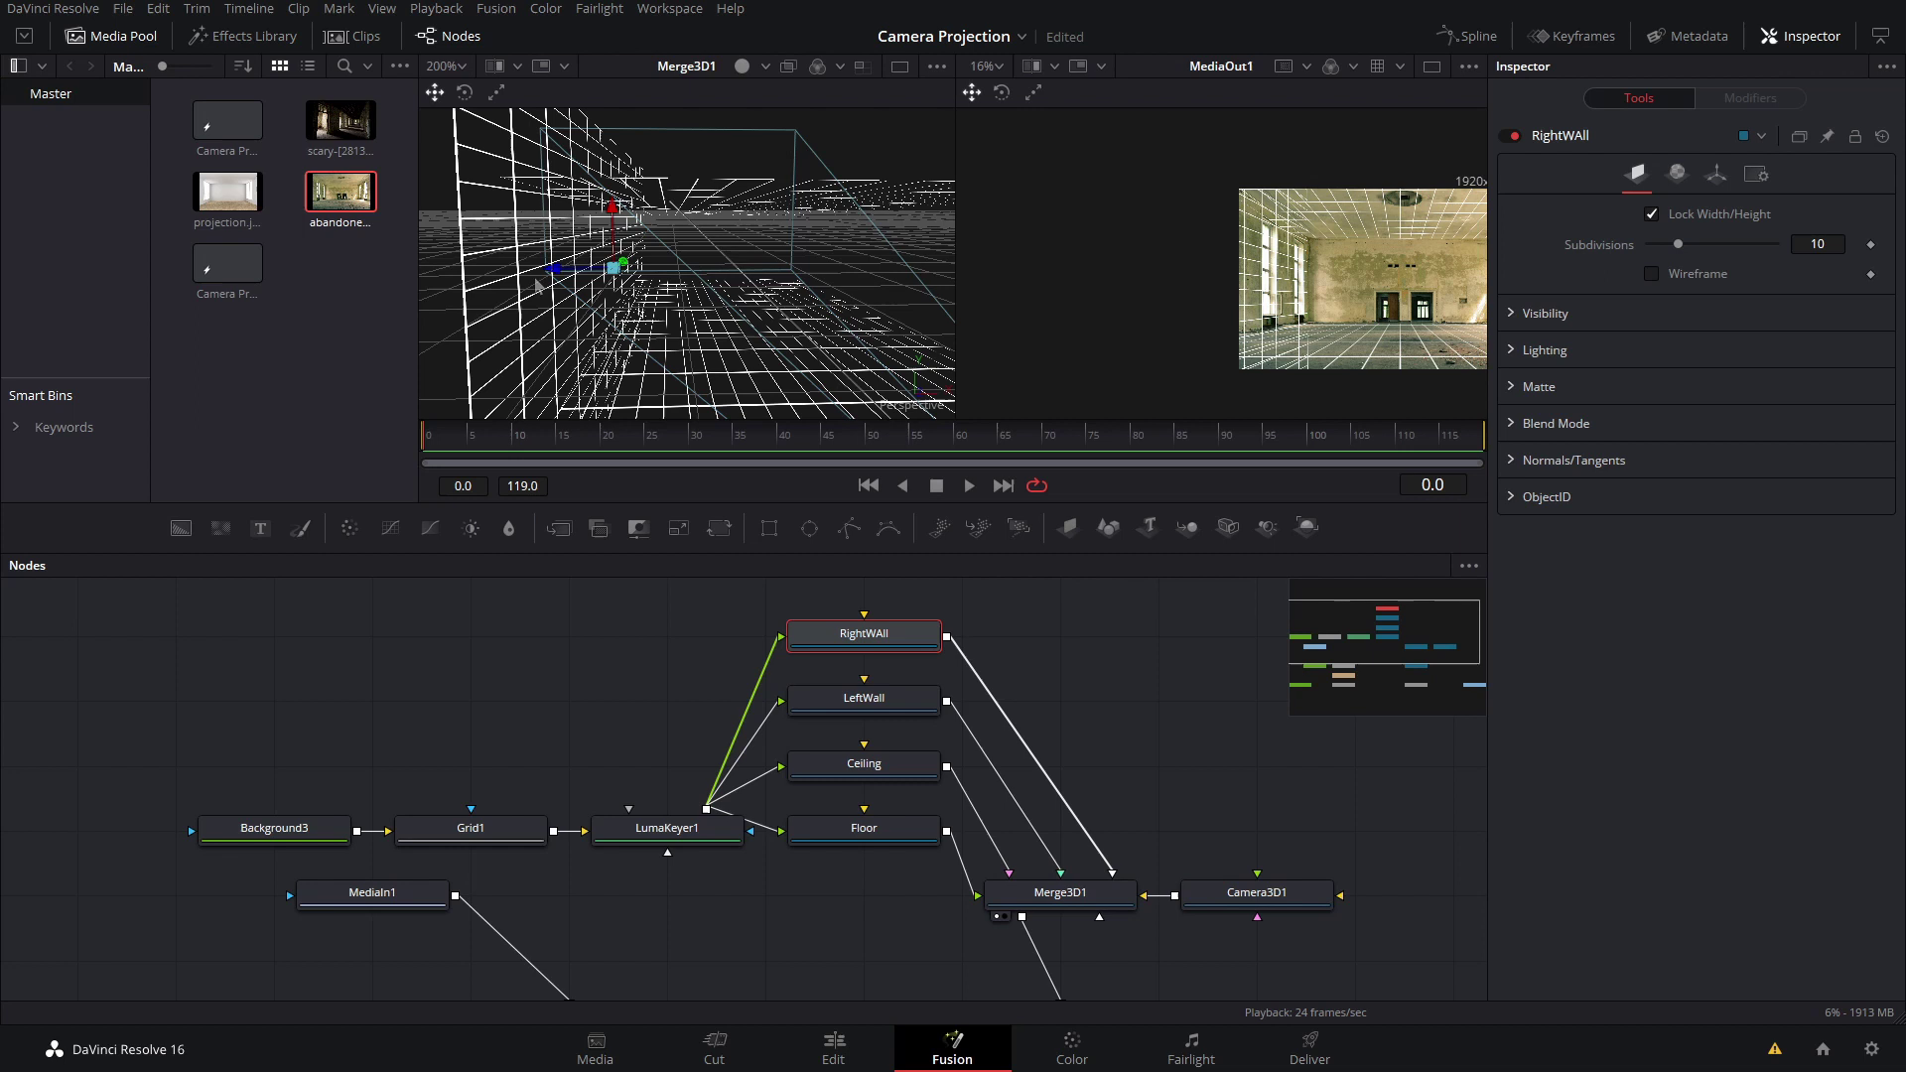
drag(555, 277, 893, 373)
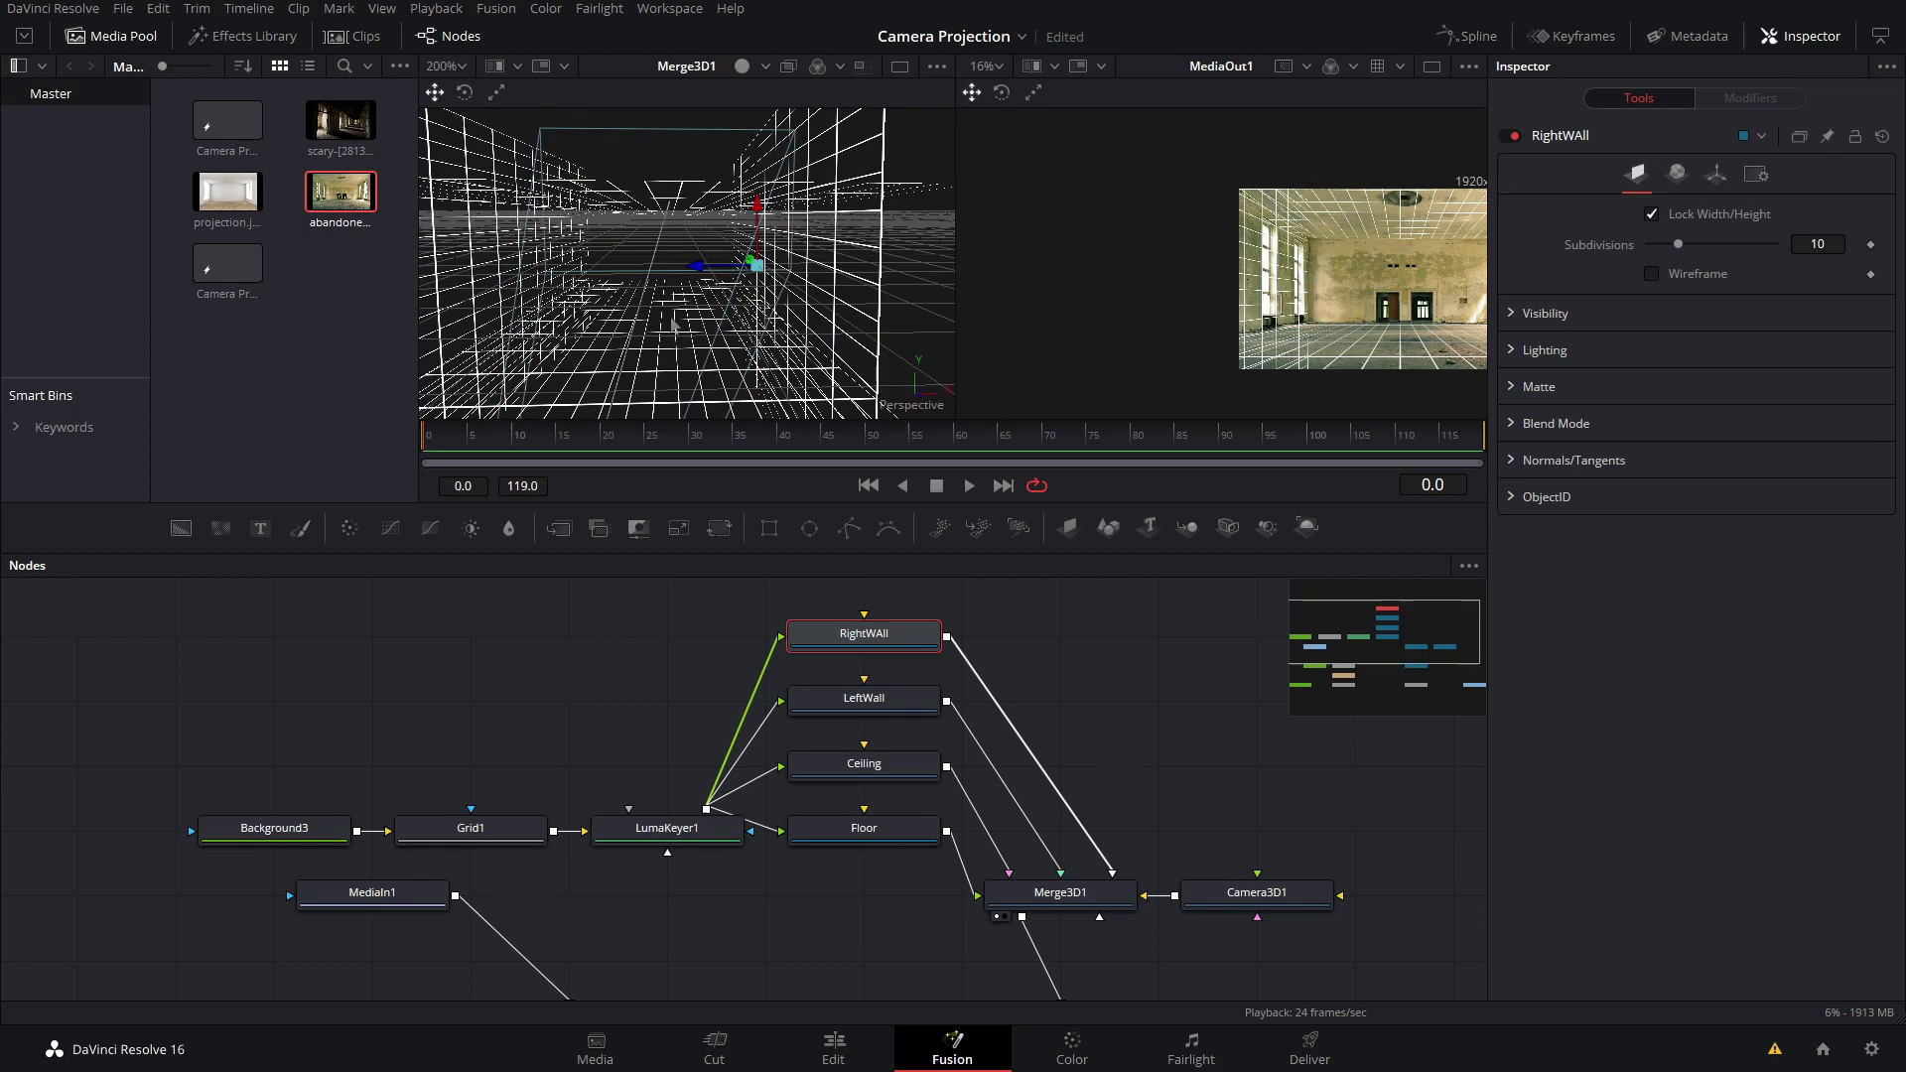
scroll(1124, 346, up, 5)
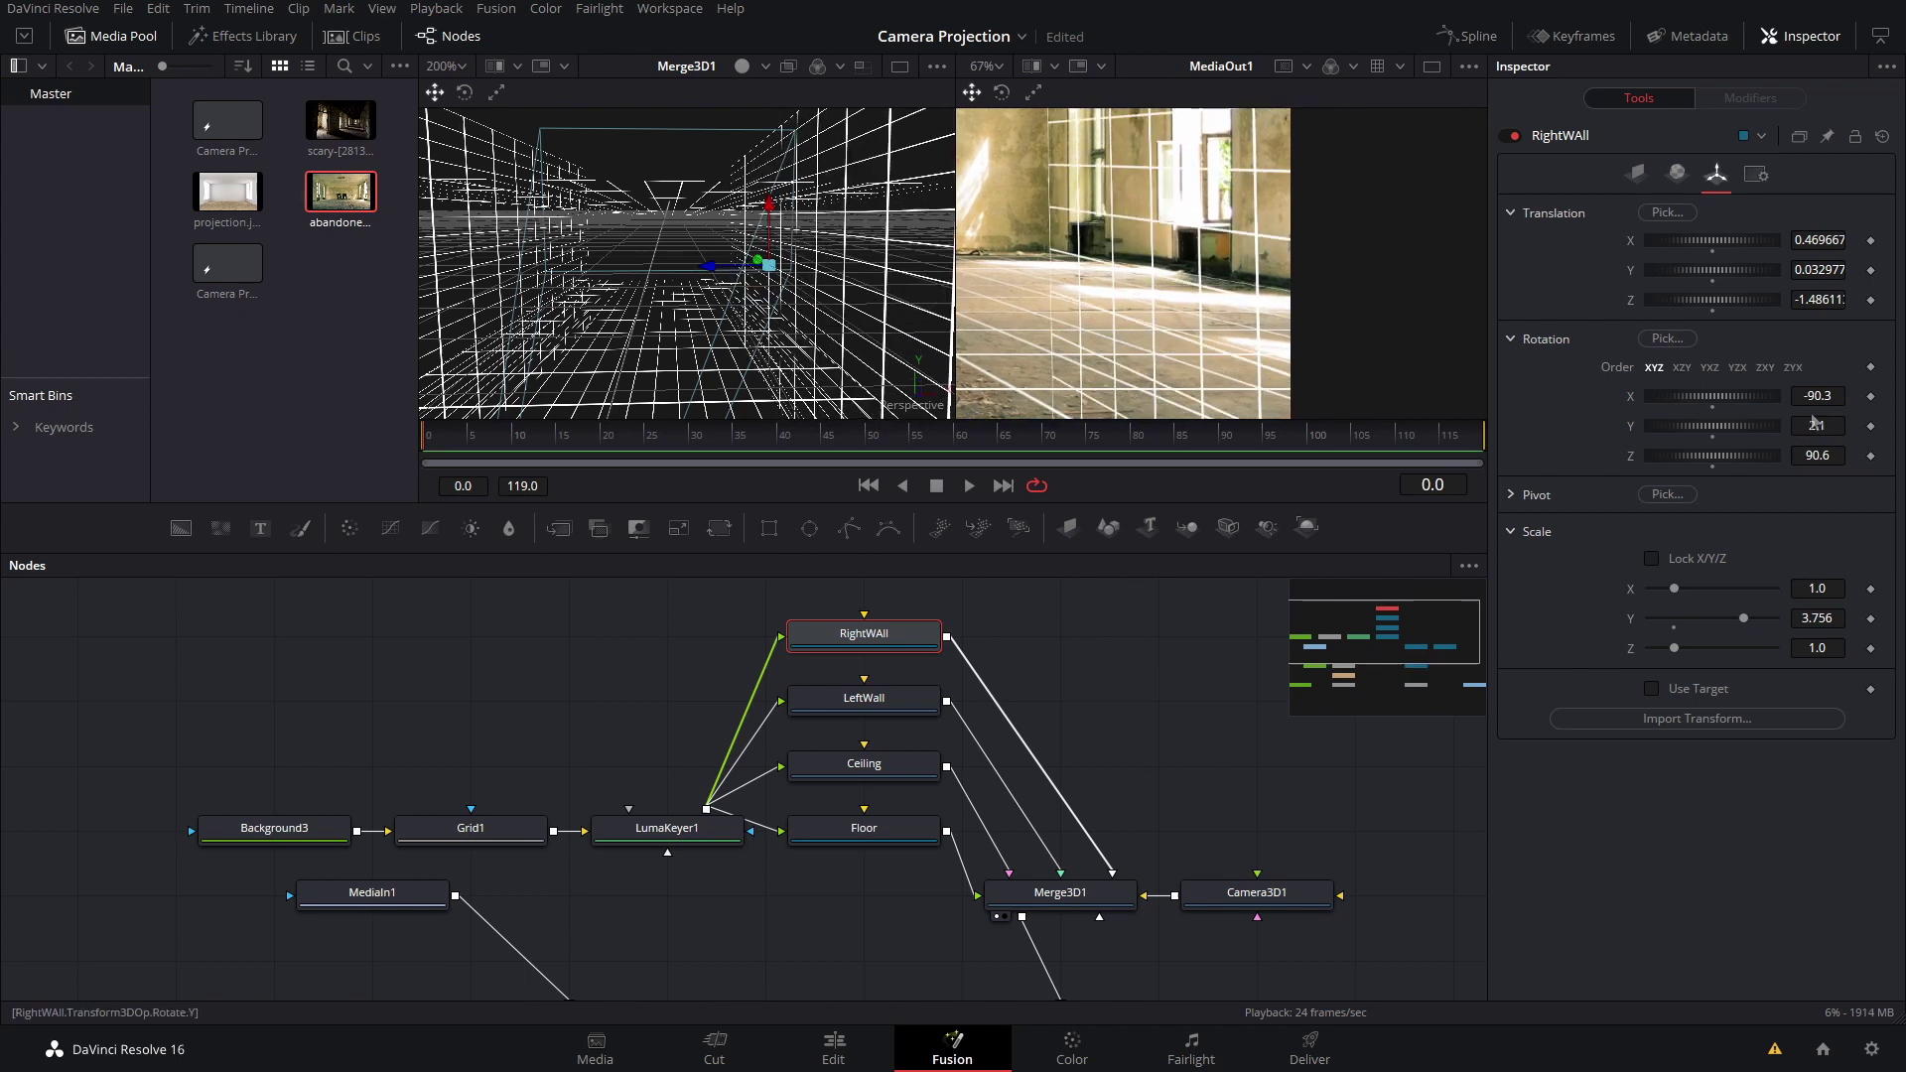
Step: Tilt the right wall around X, push it outward along X, and save the project
drag(1817, 396, 1838, 397)
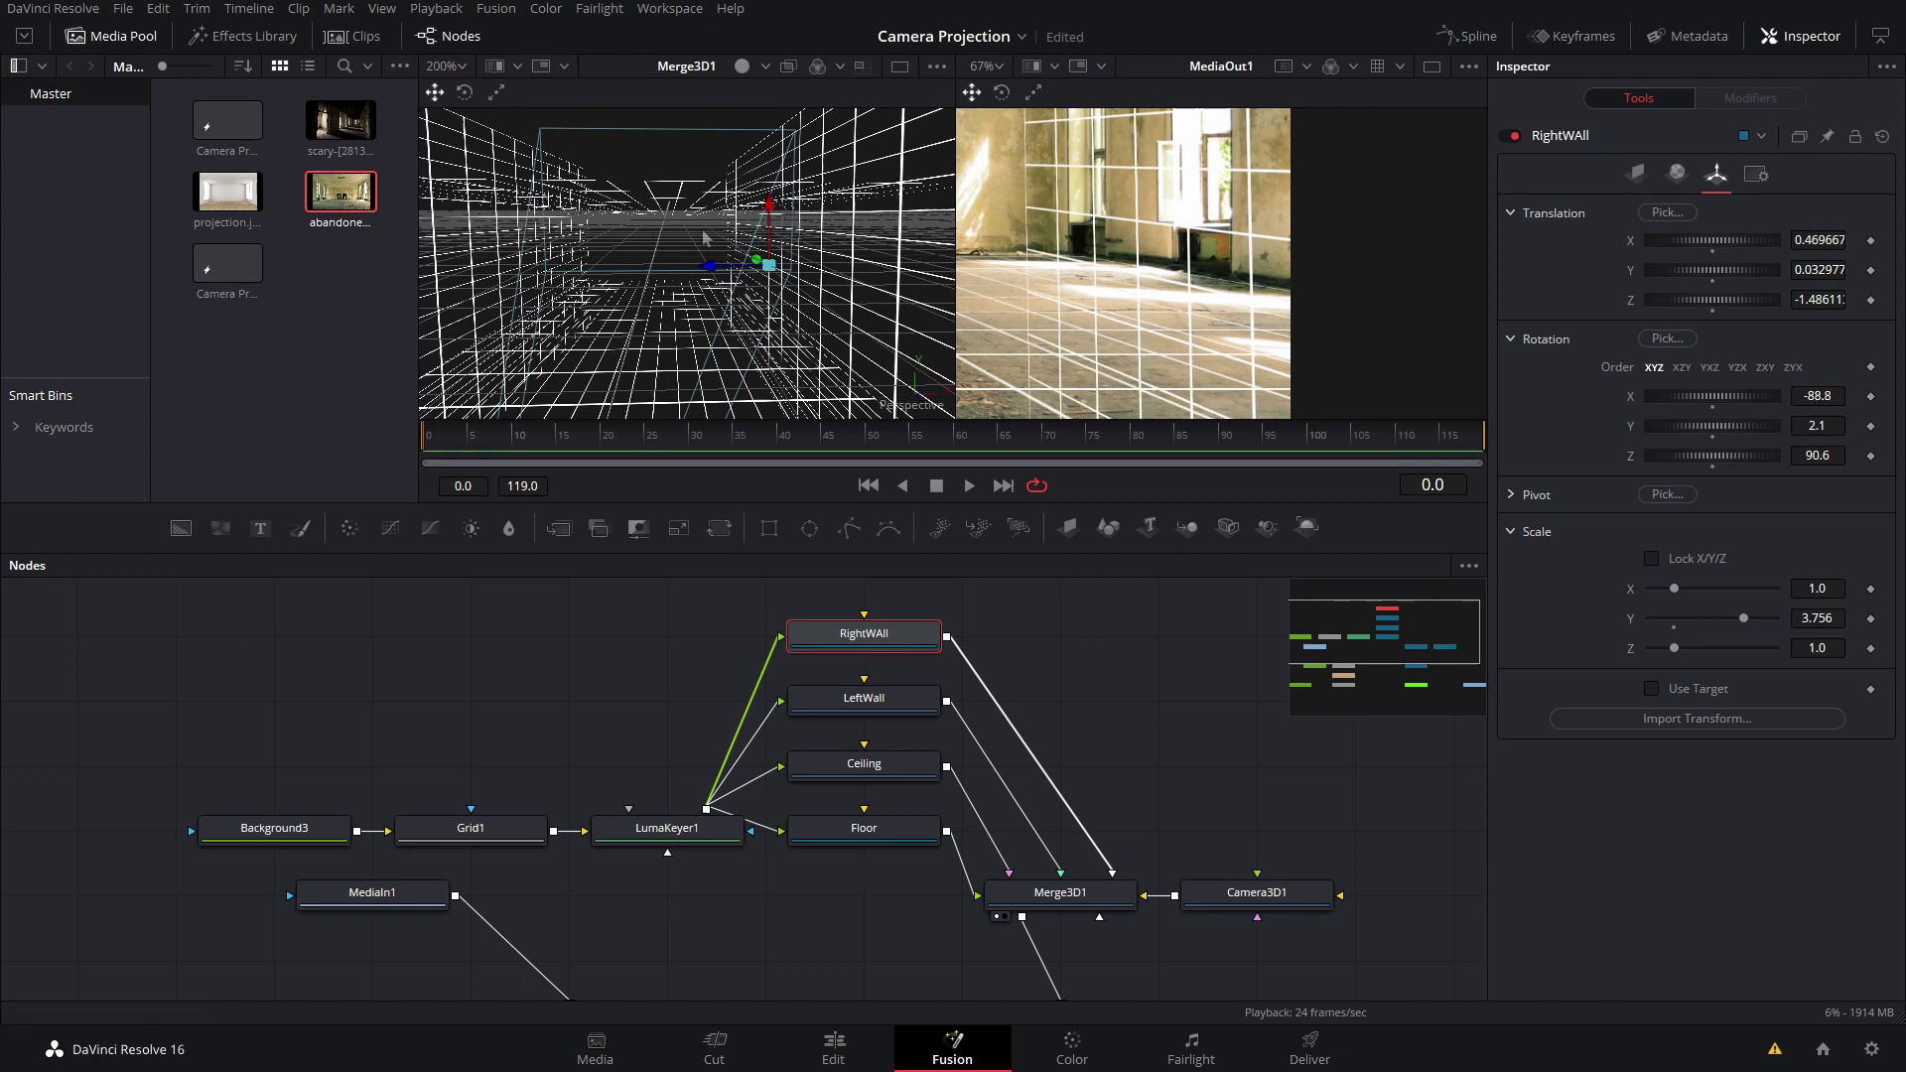
drag(709, 268, 717, 269)
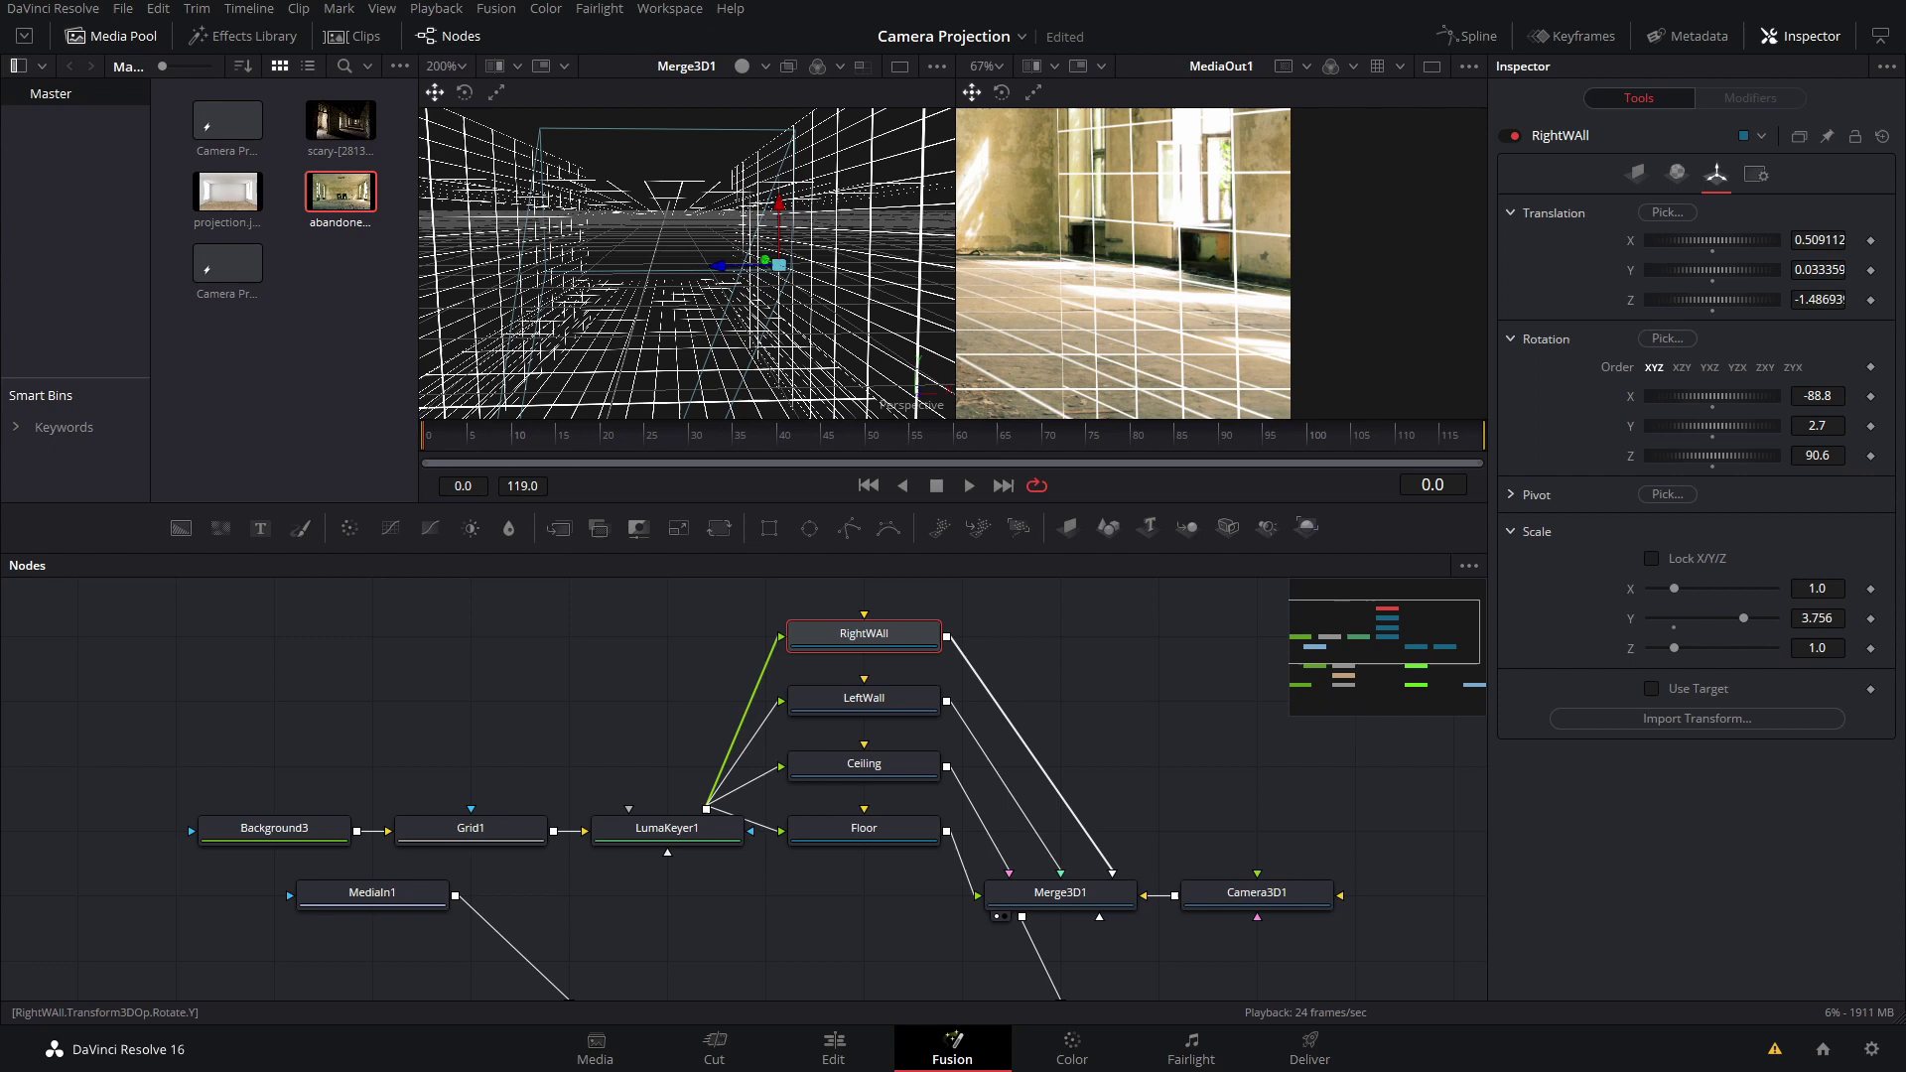
drag(1810, 396, 1808, 396)
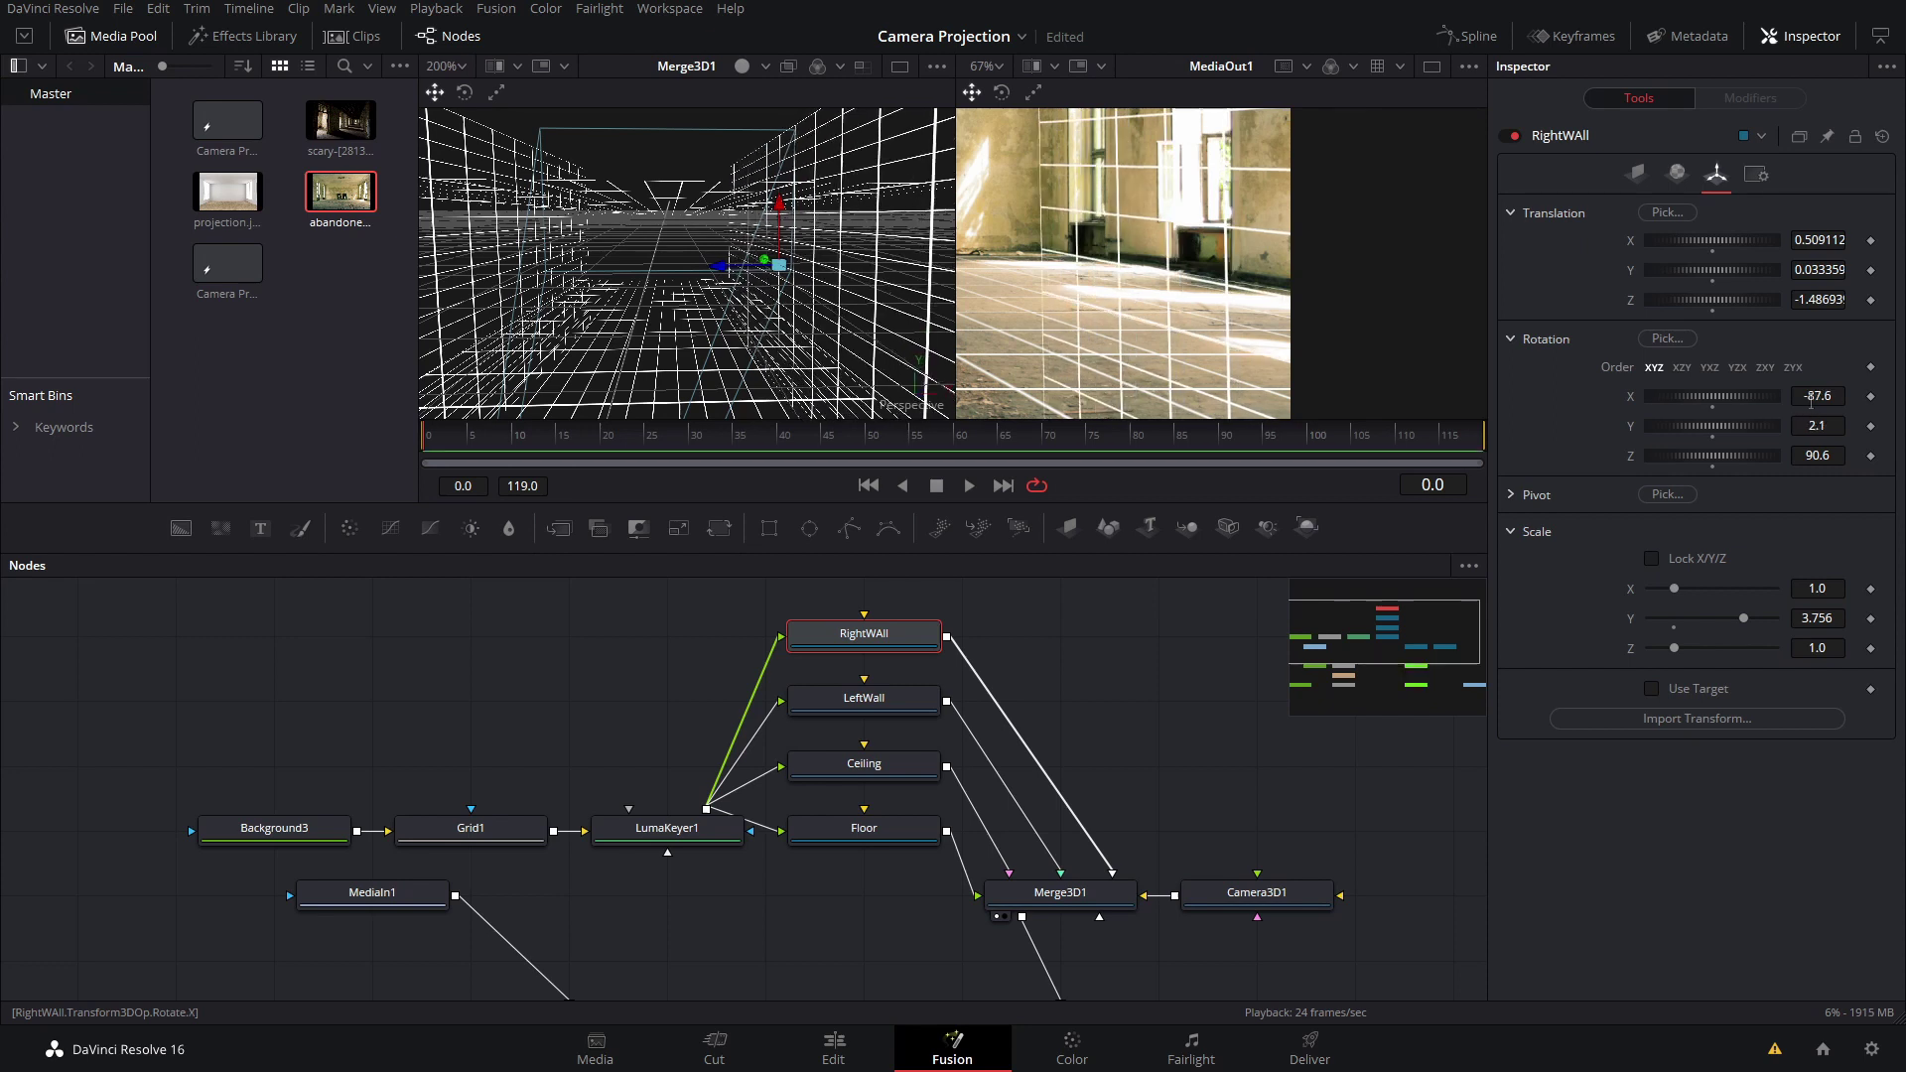
drag(723, 273, 727, 269)
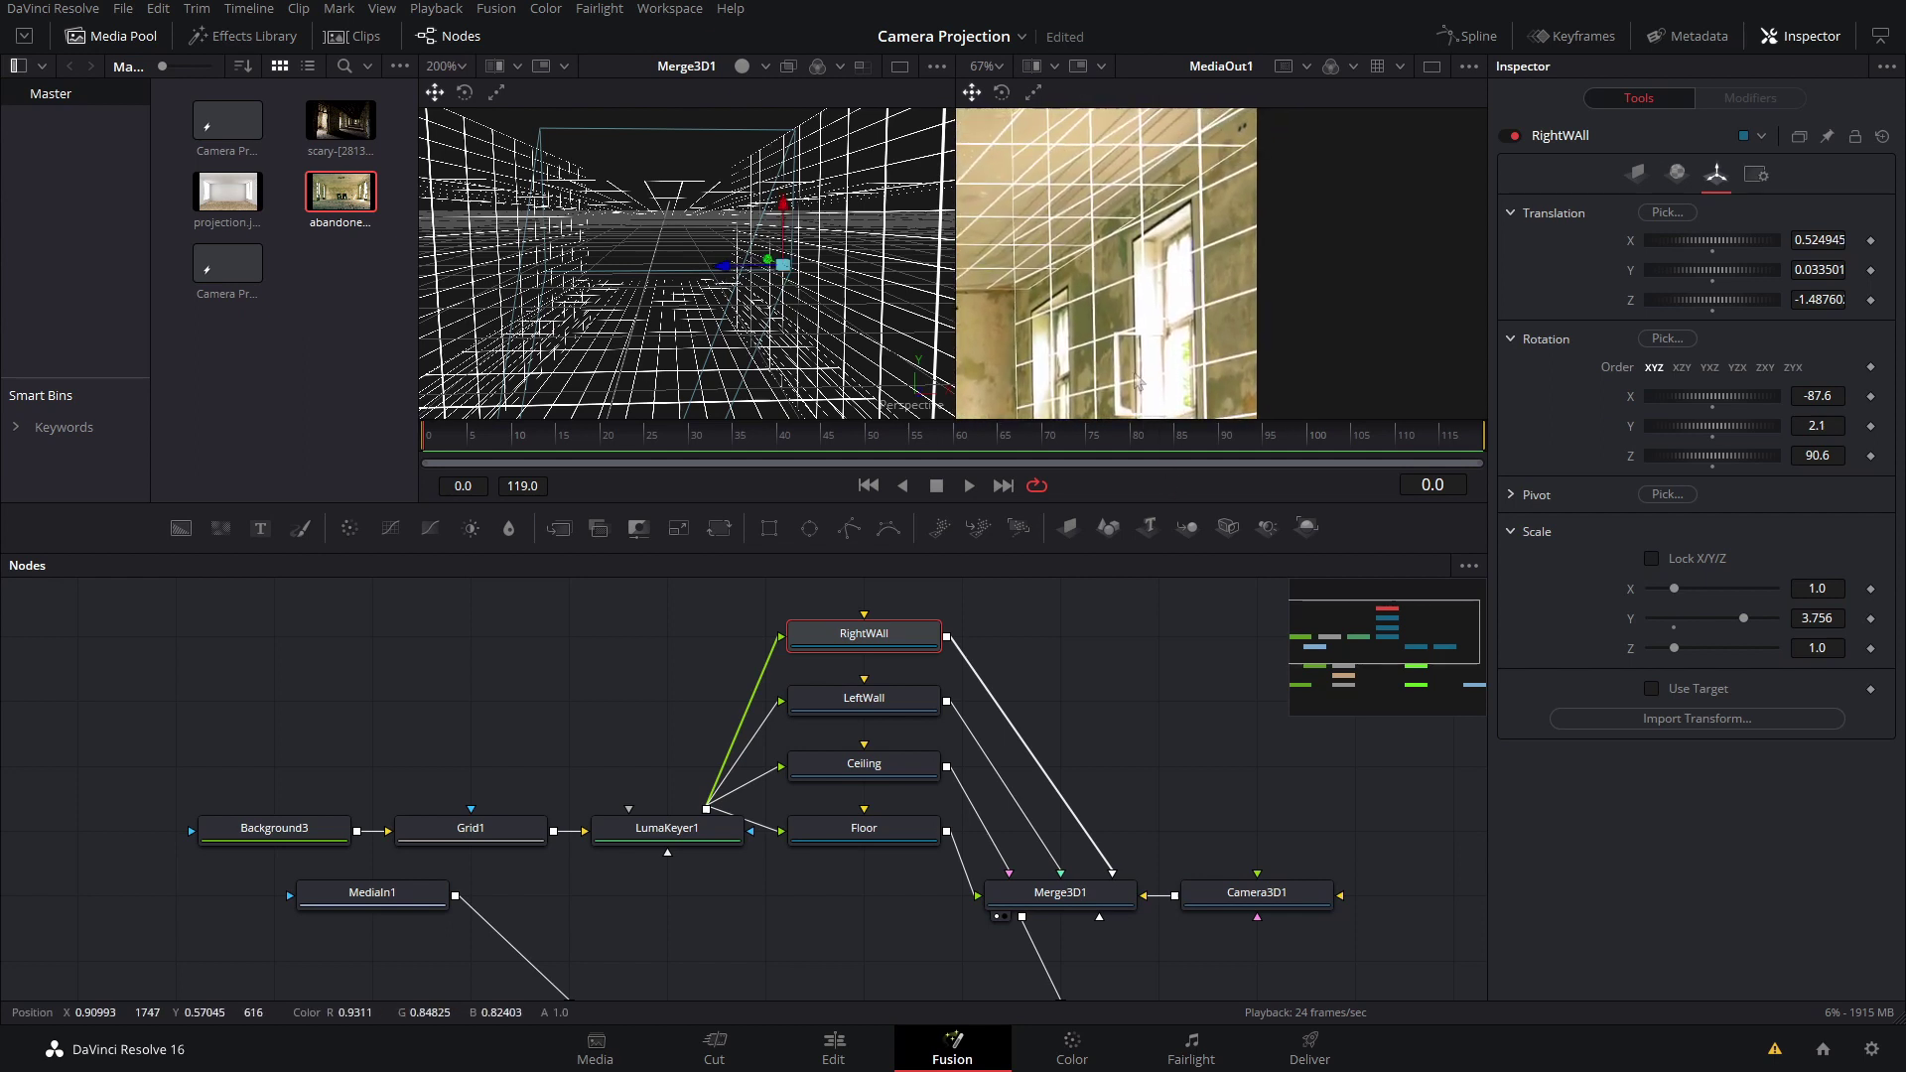
scroll(1139, 383, down, 4)
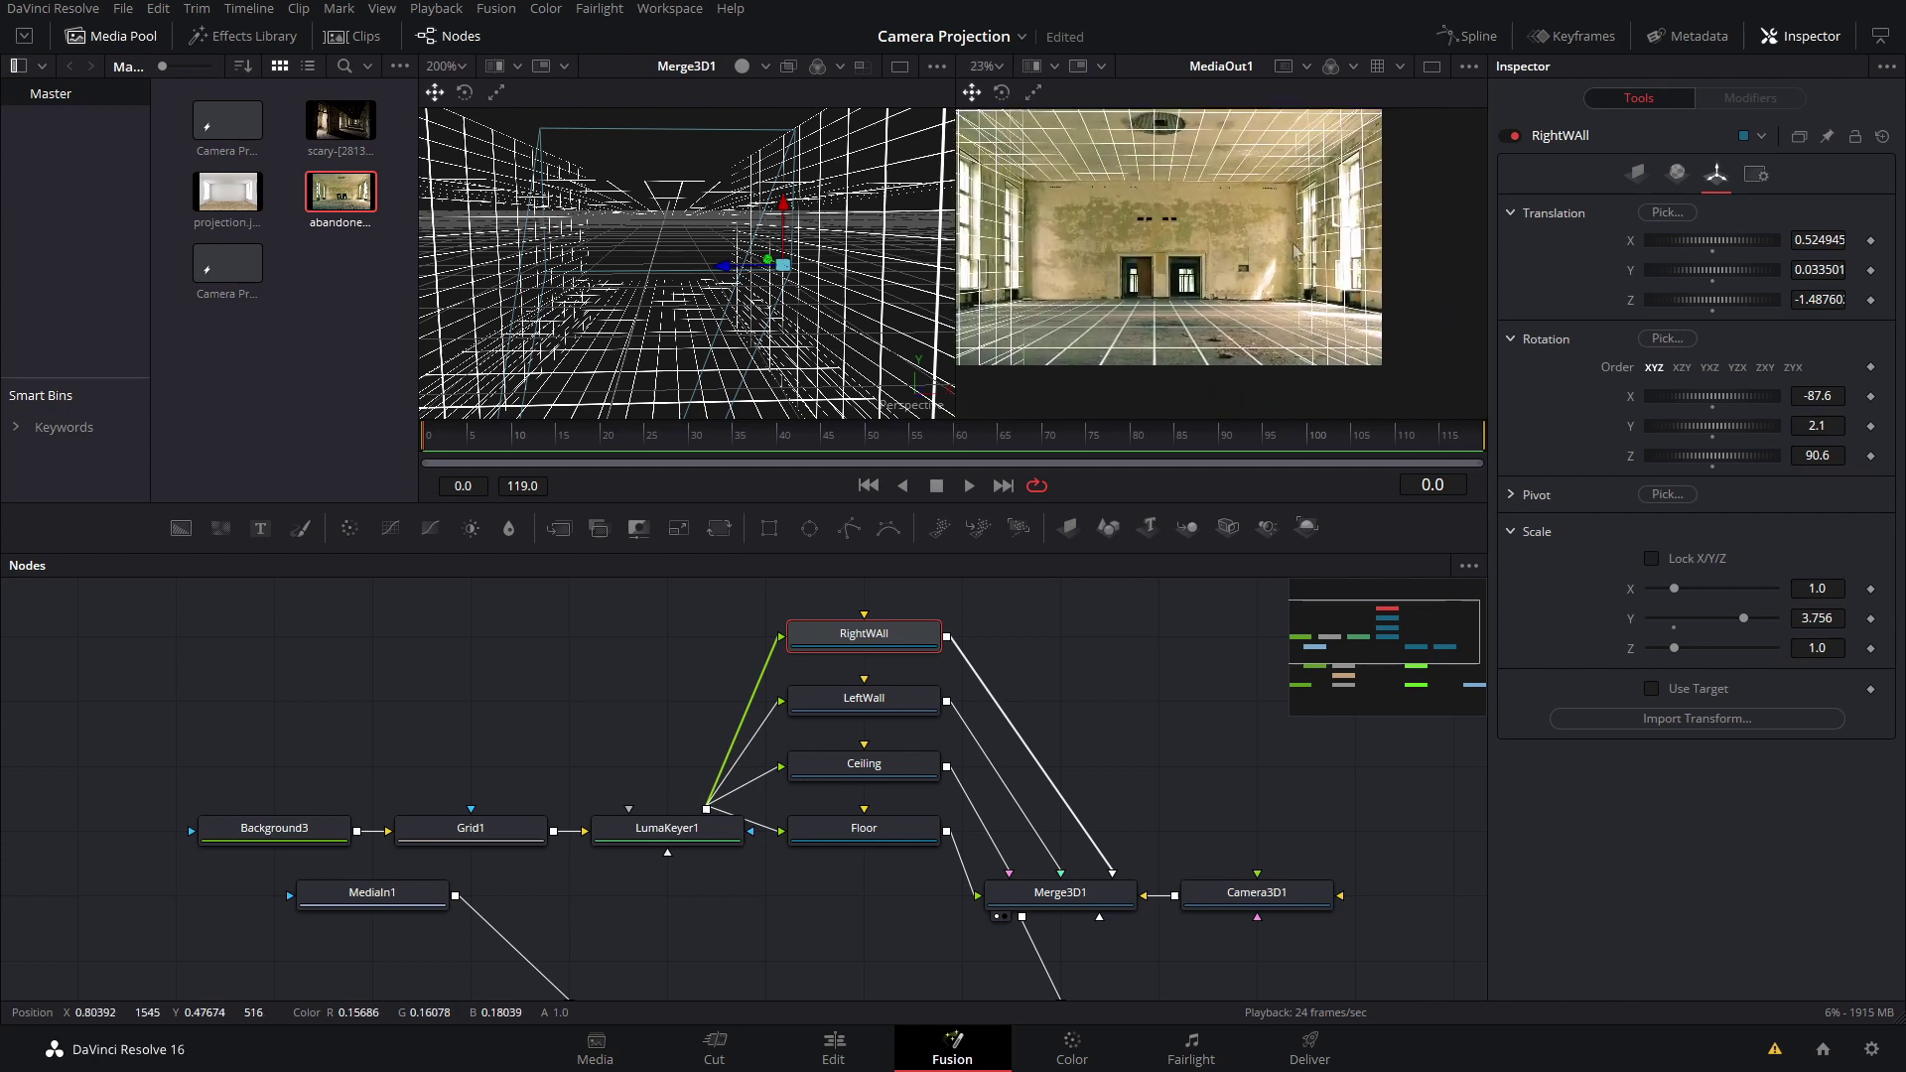
key(ctrl+s)
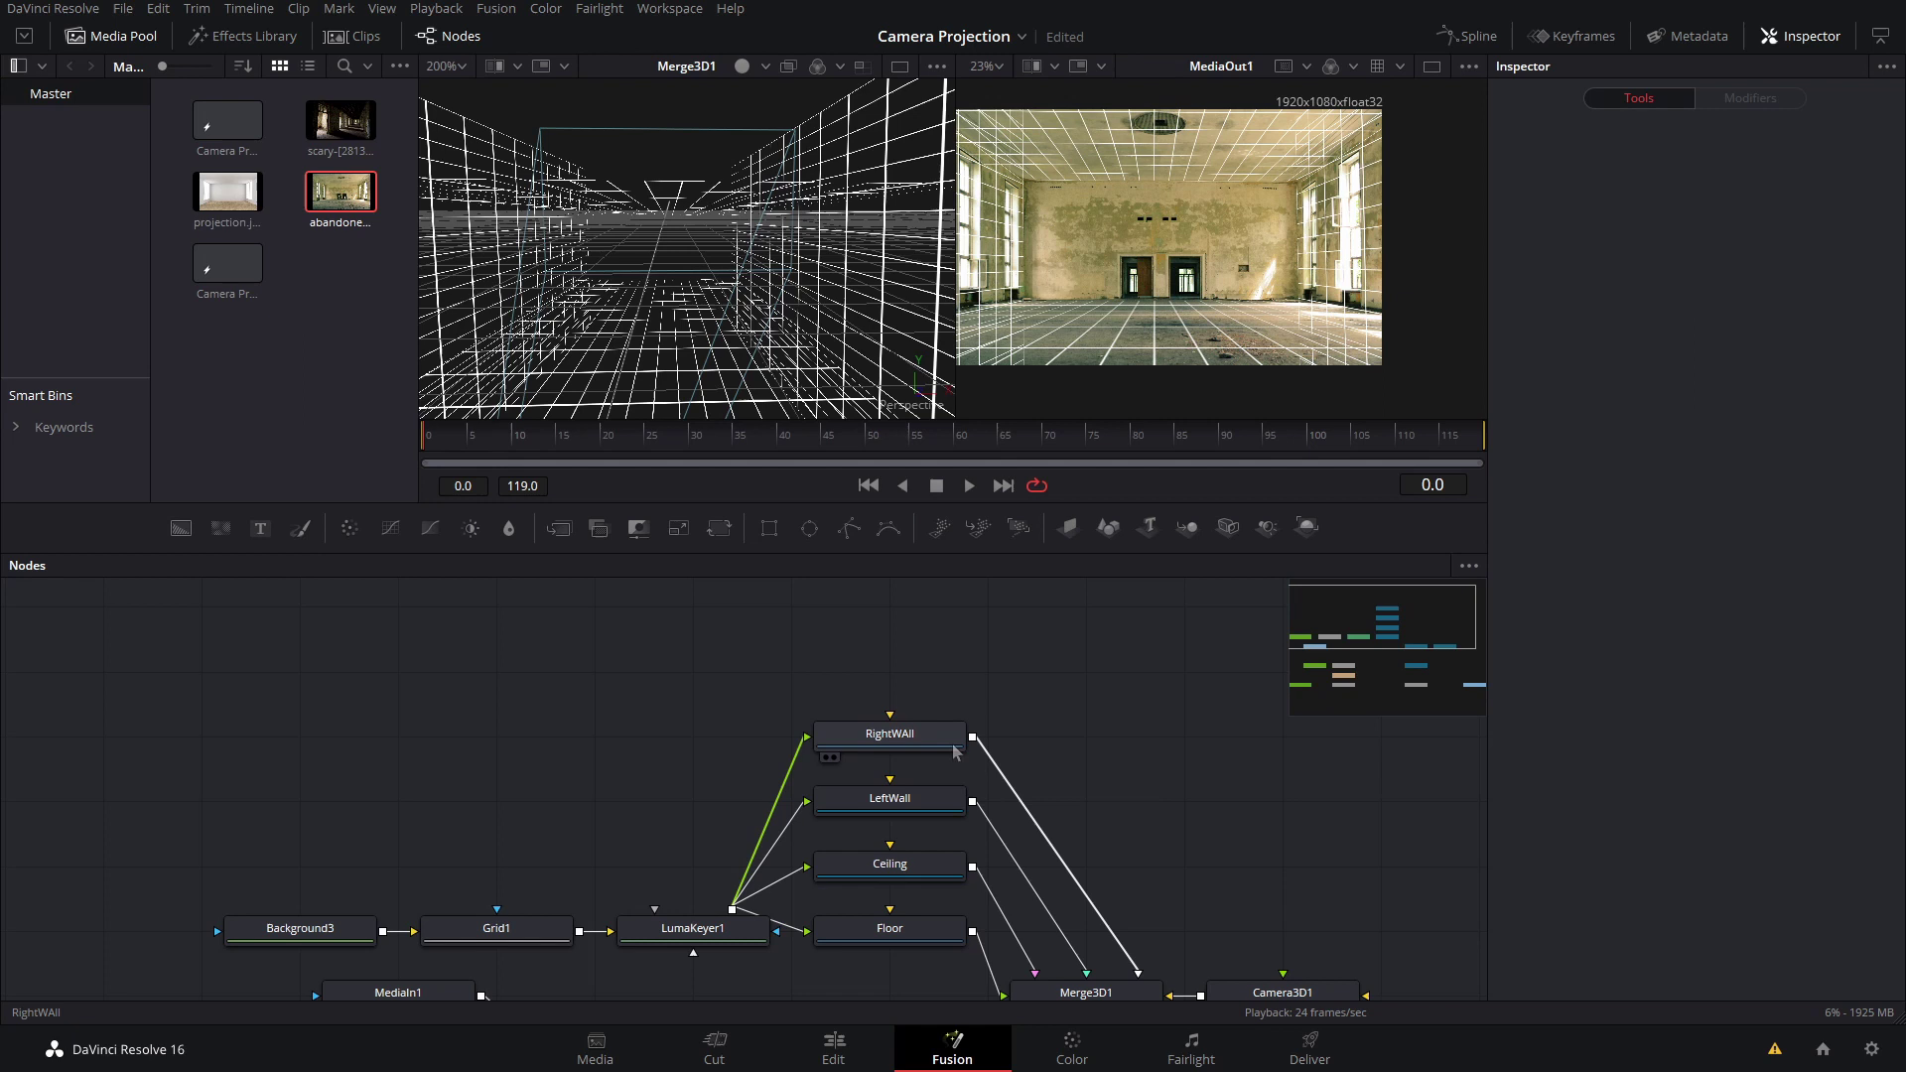
Step: Paste a Backwall plane with Rotation Z 90 and Rotation X/Y and Translation X zeroed
key(ctrl+v)
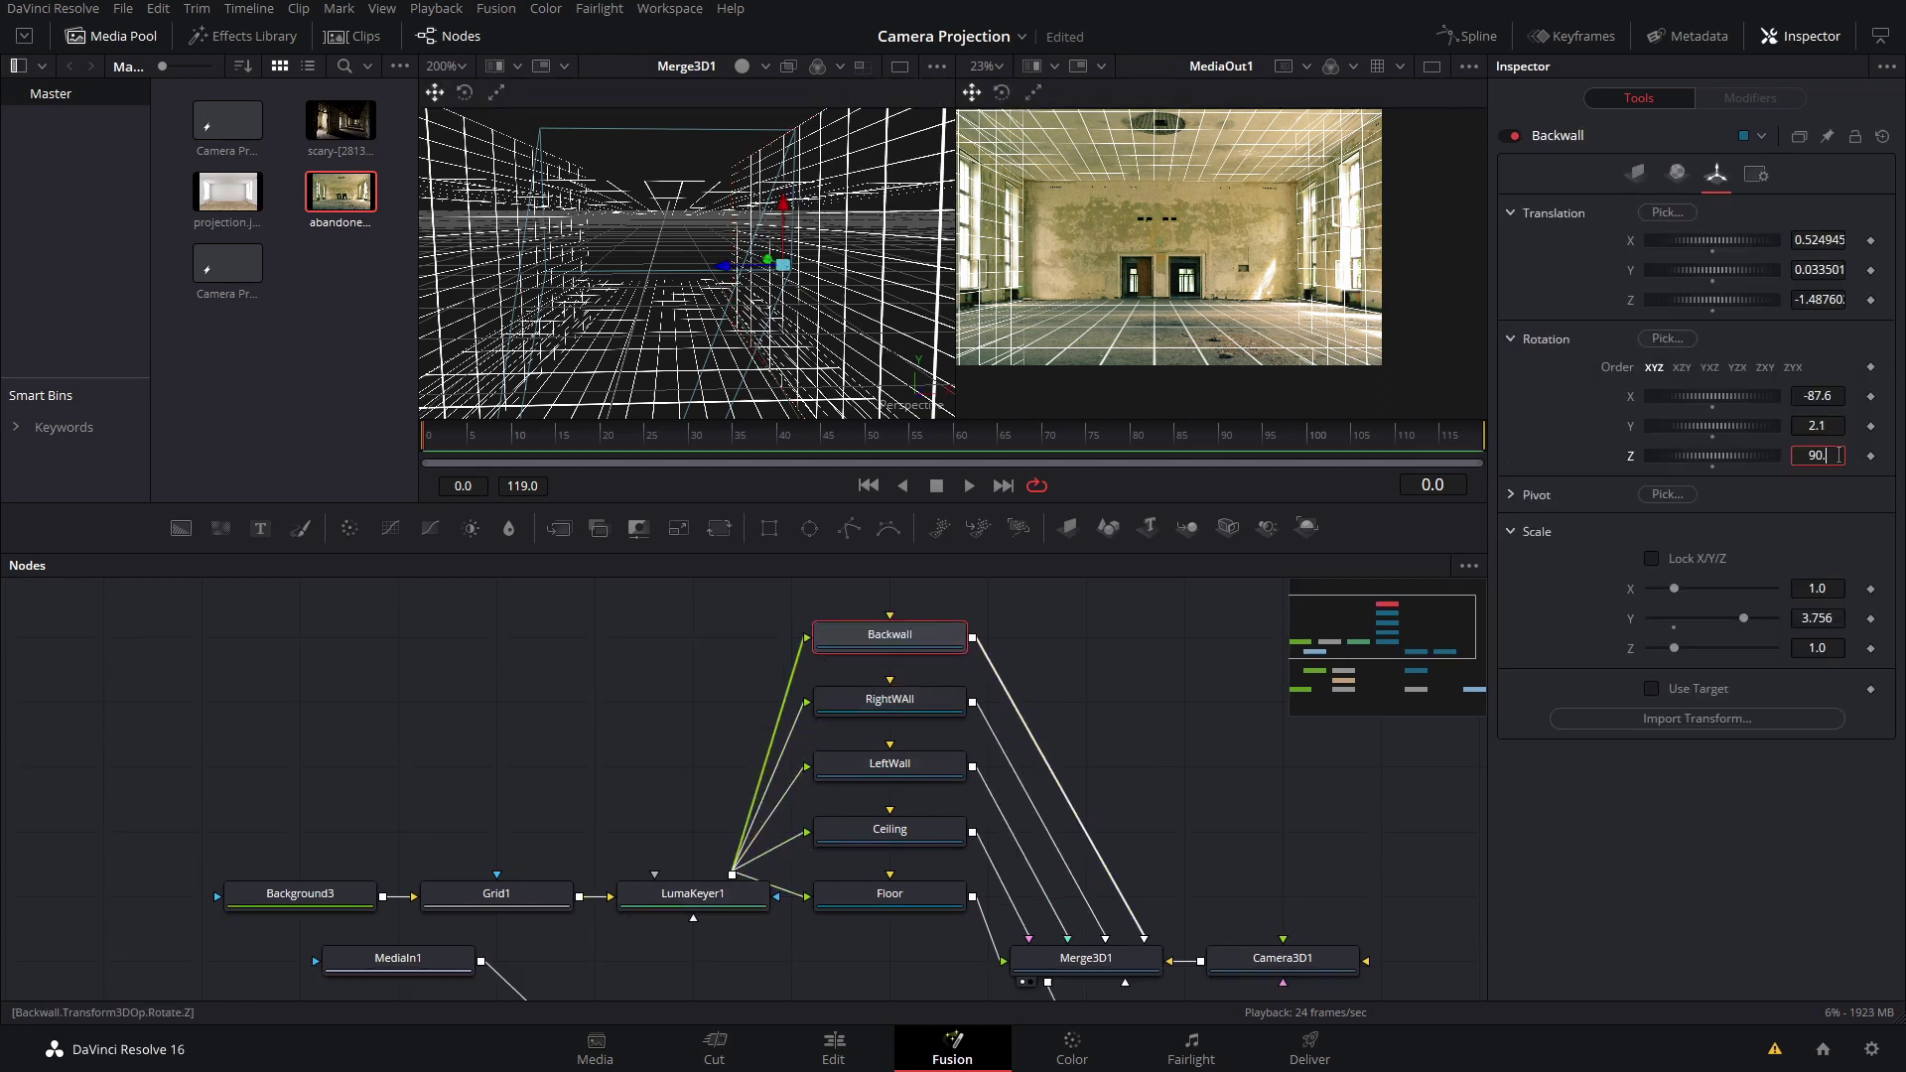
key(Return)
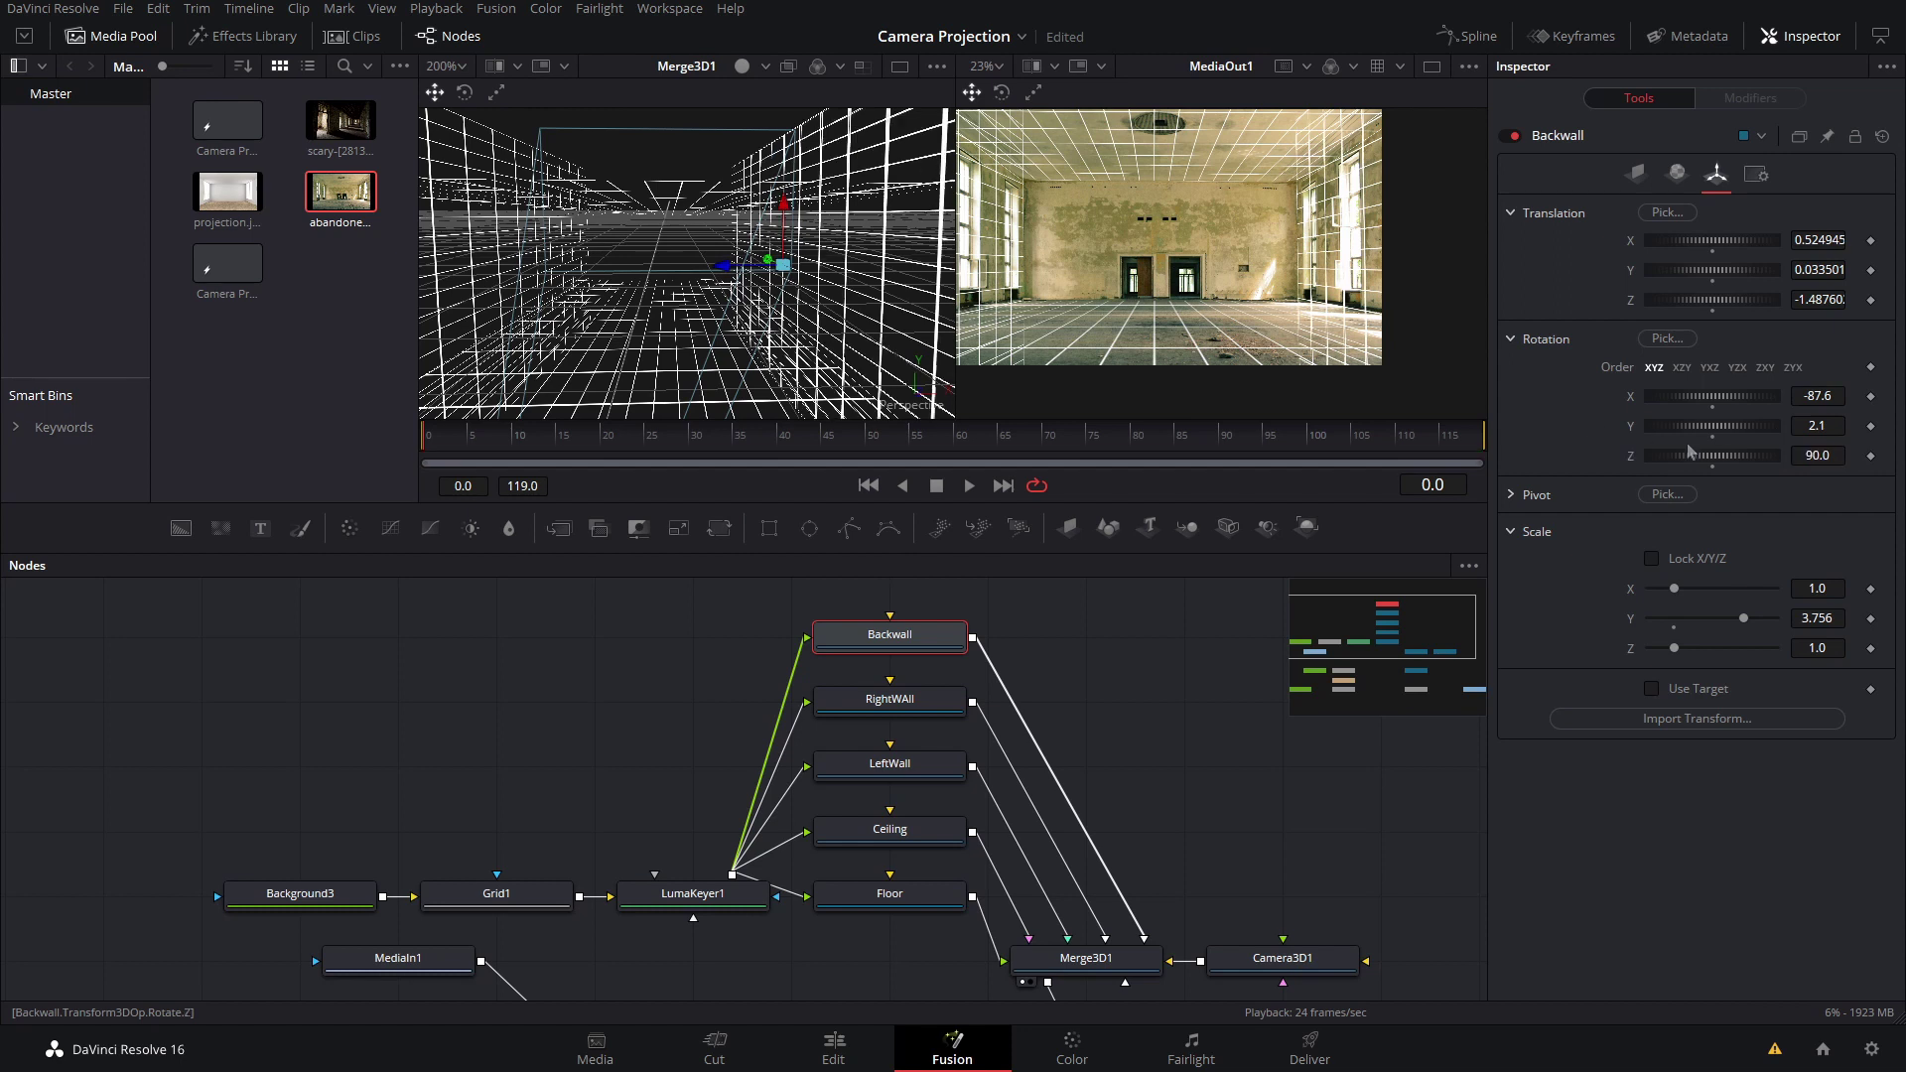
double_click(1729, 426)
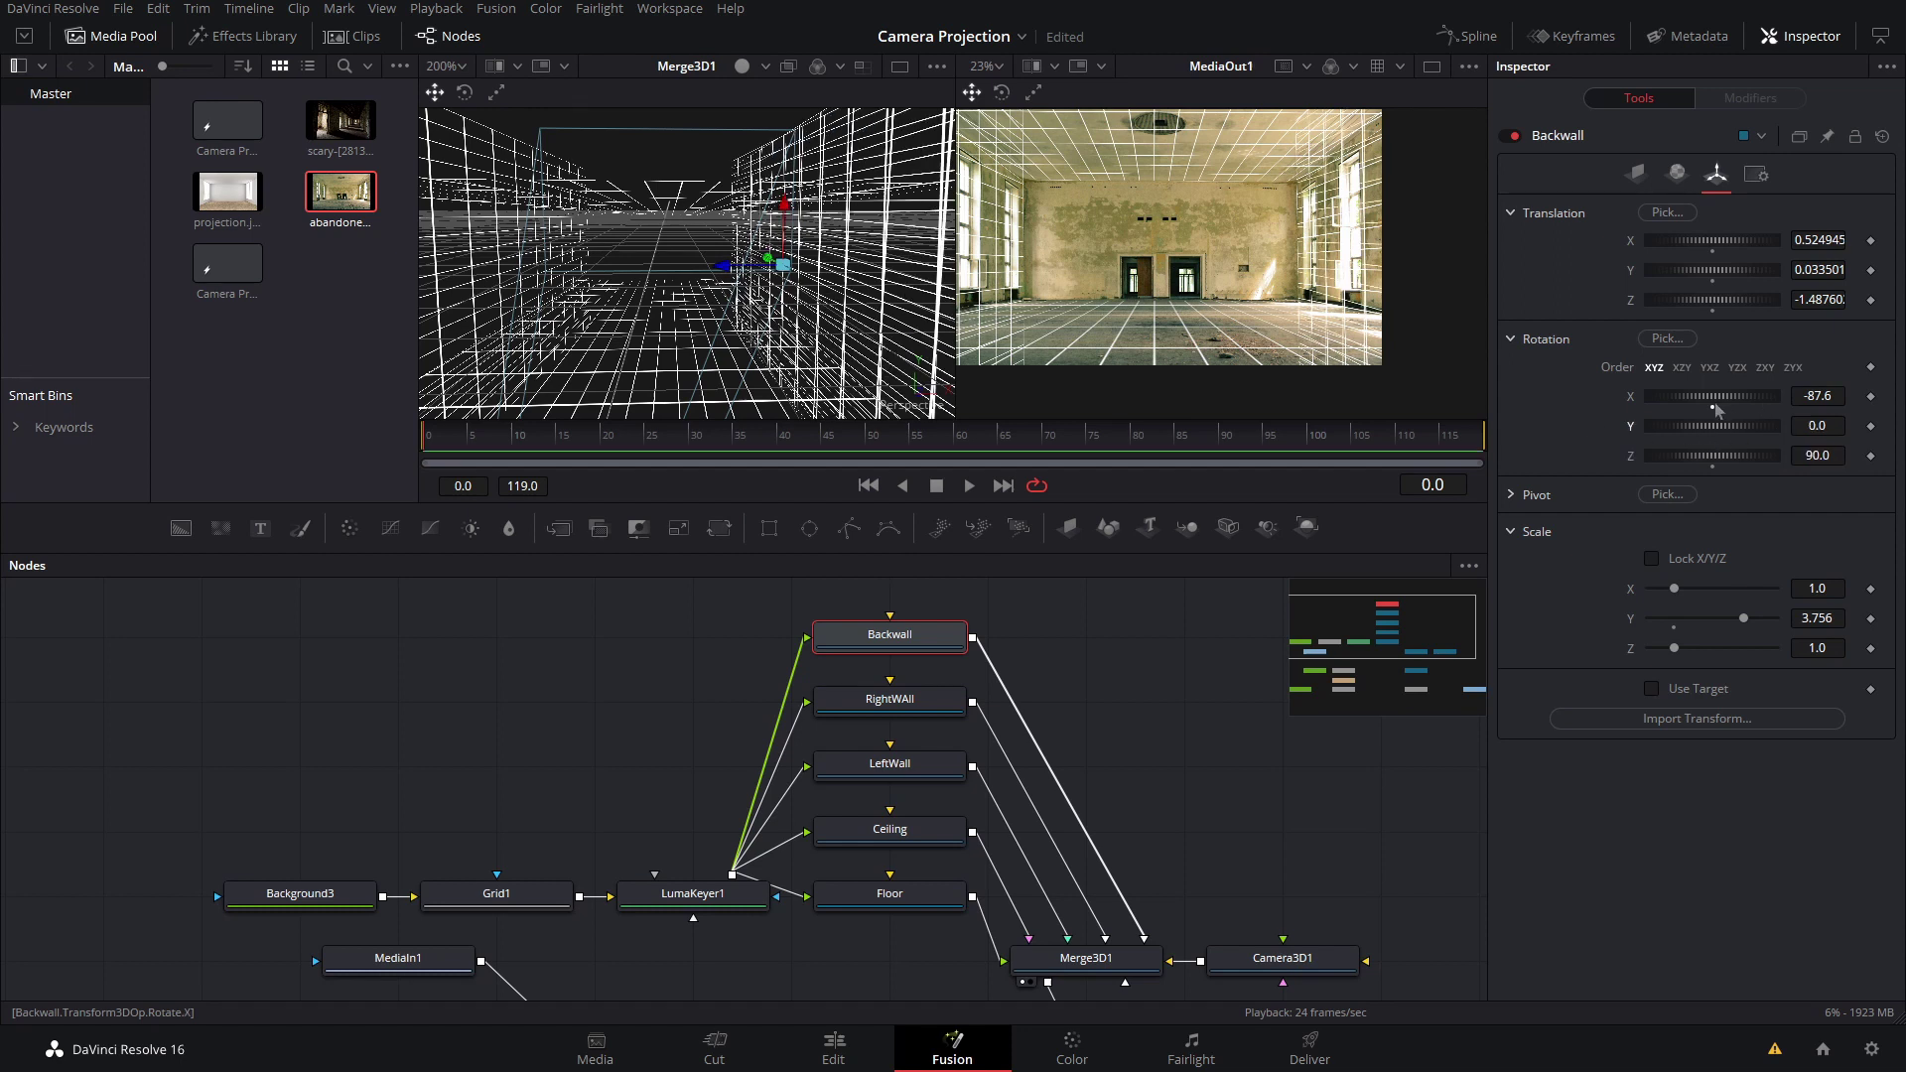
double_click(1716, 409)
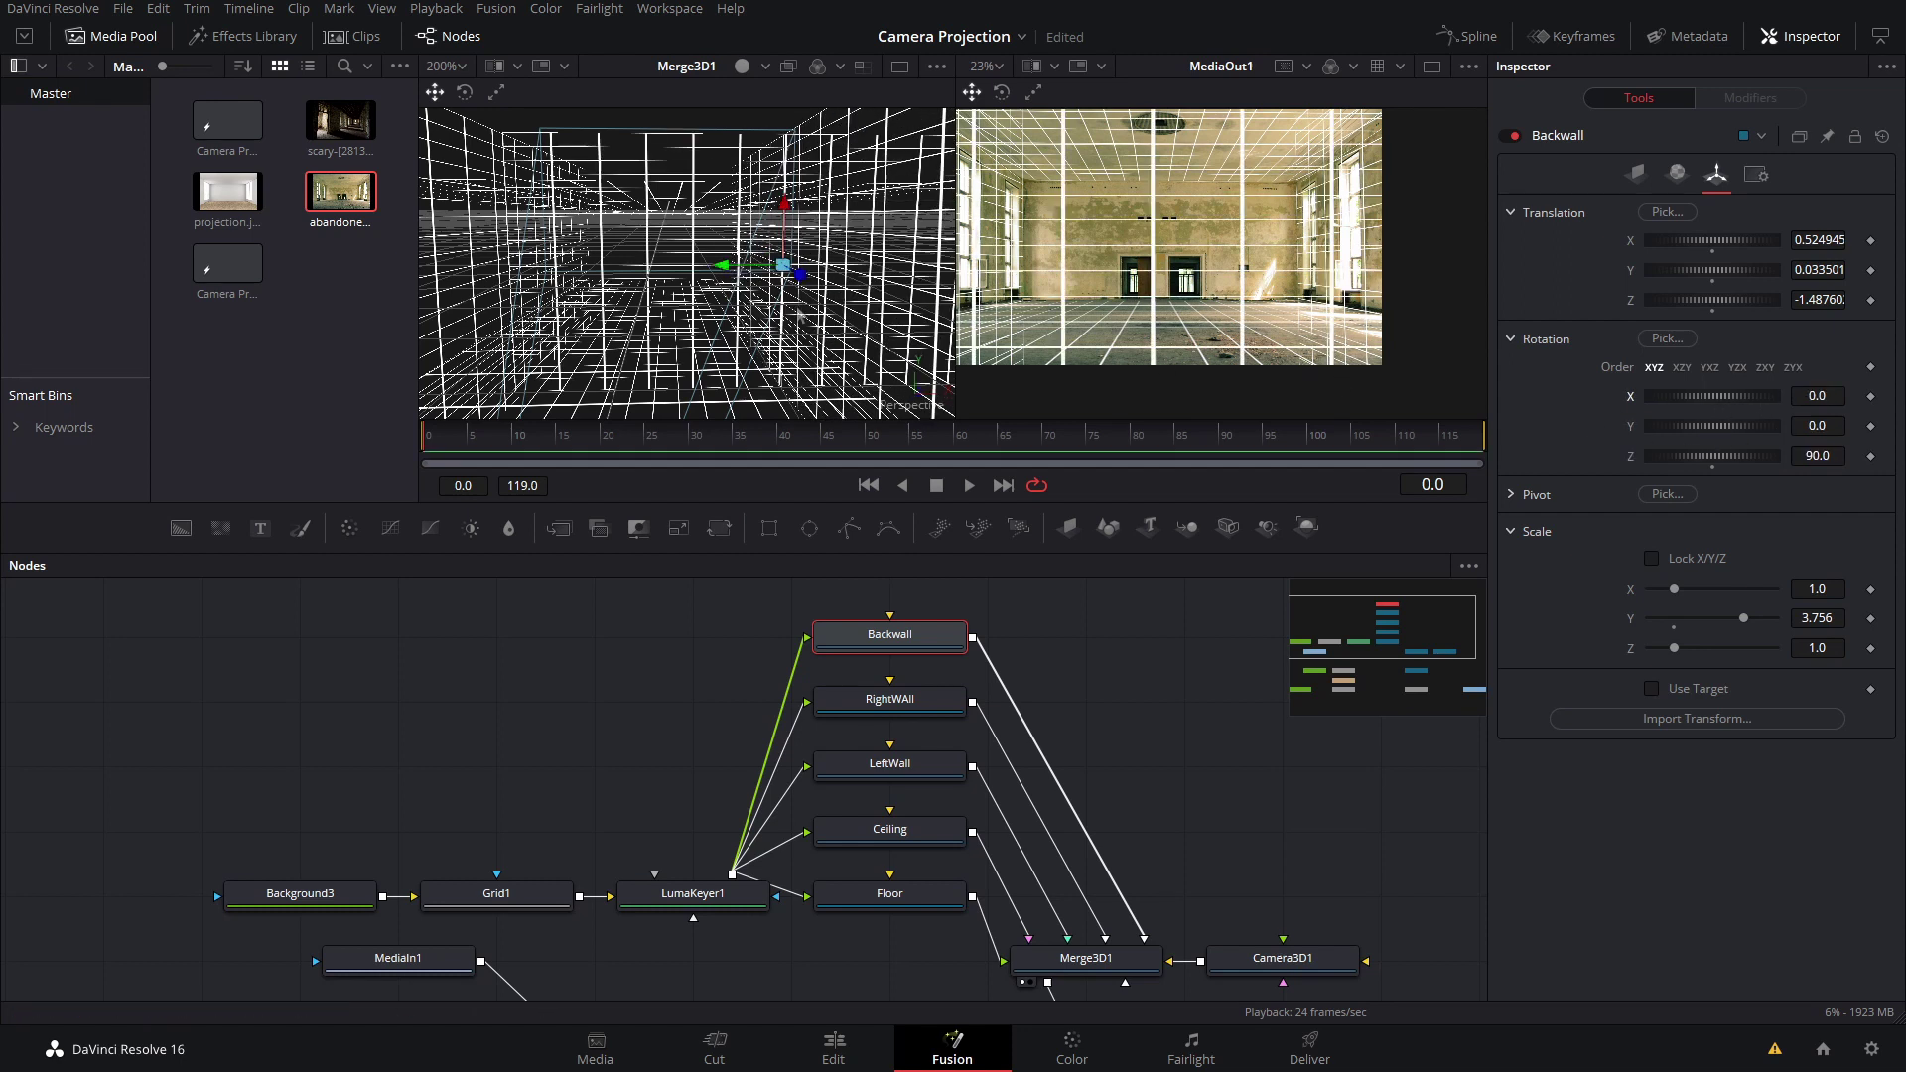
double_click(1716, 257)
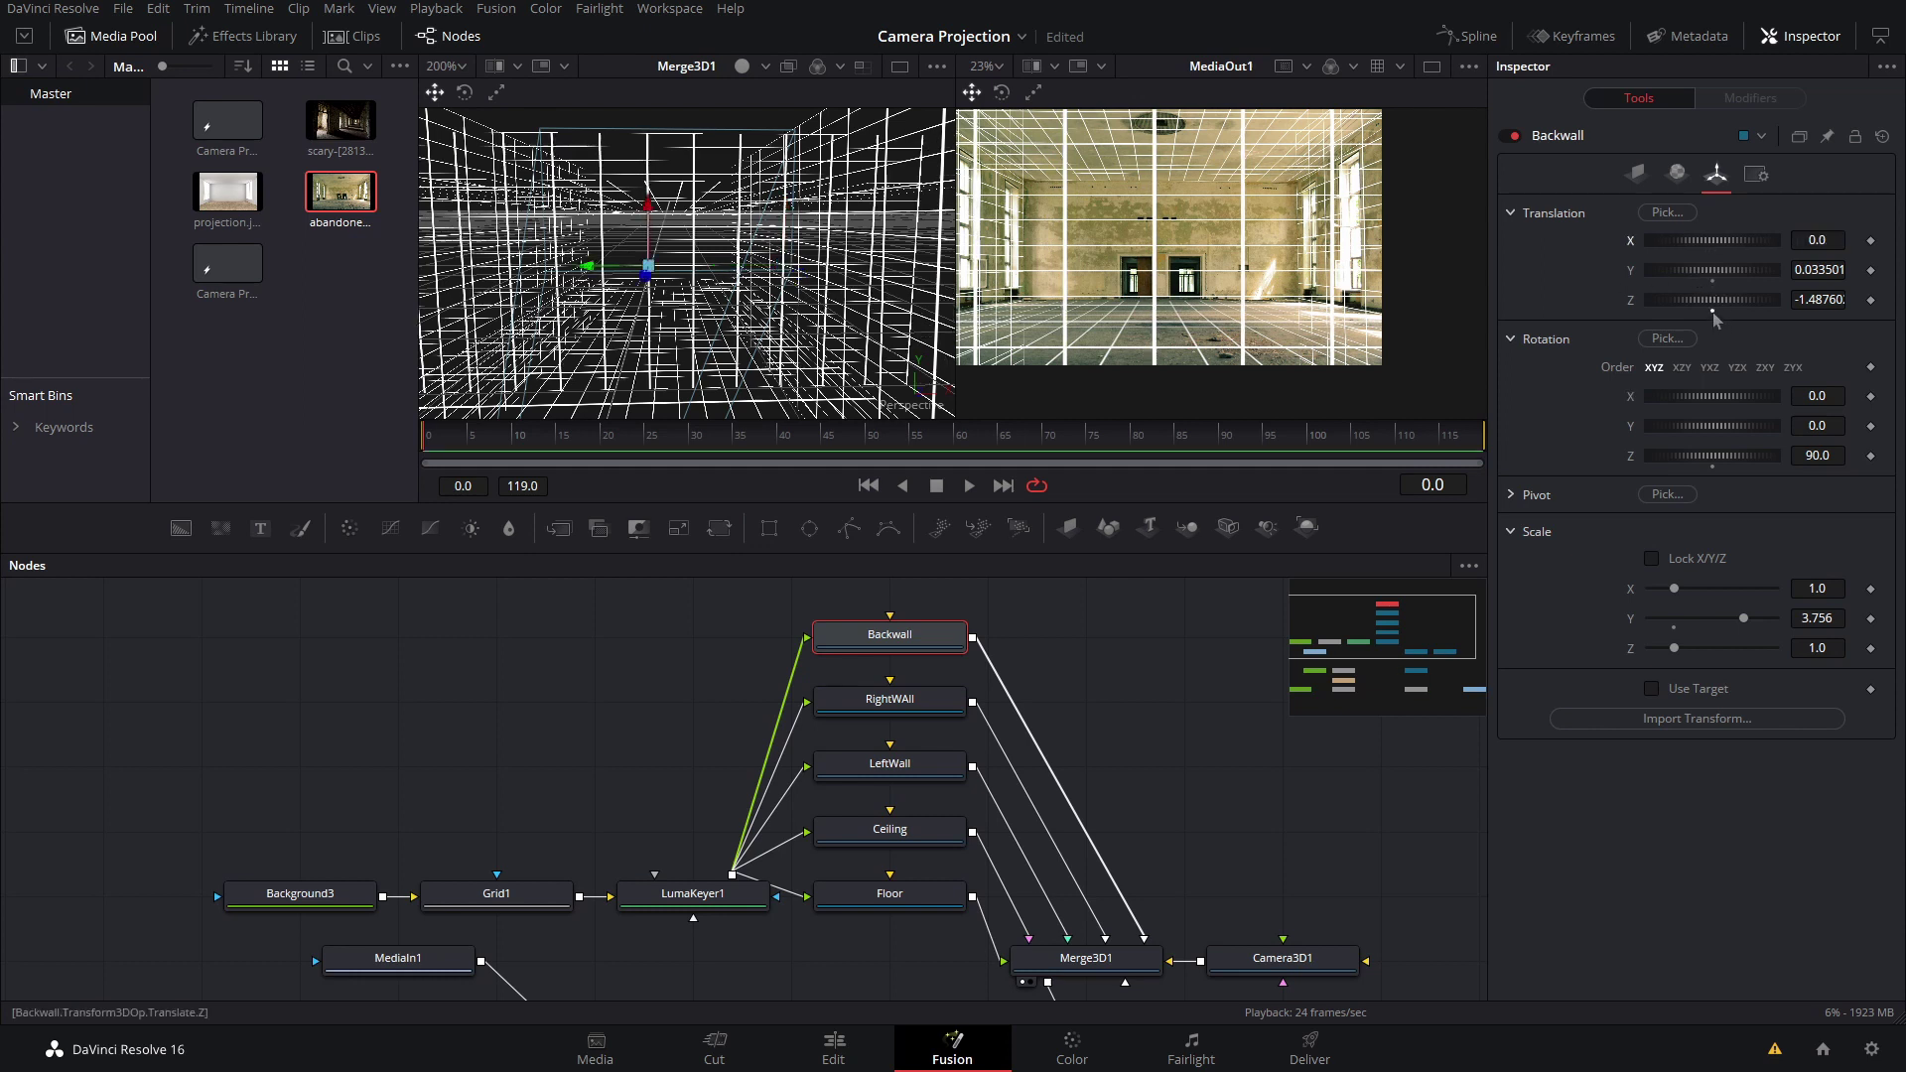
Step: Push Backwall back to Z -2.43 and tilt it 2.3° around Y
mouse_move(705, 306)
mouse_down()
mouse_move(858, 303)
mouse_move(637, 302)
mouse_move(687, 243)
mouse_move(748, 317)
mouse_move(855, 247)
mouse_up()
drag(699, 266, 690, 269)
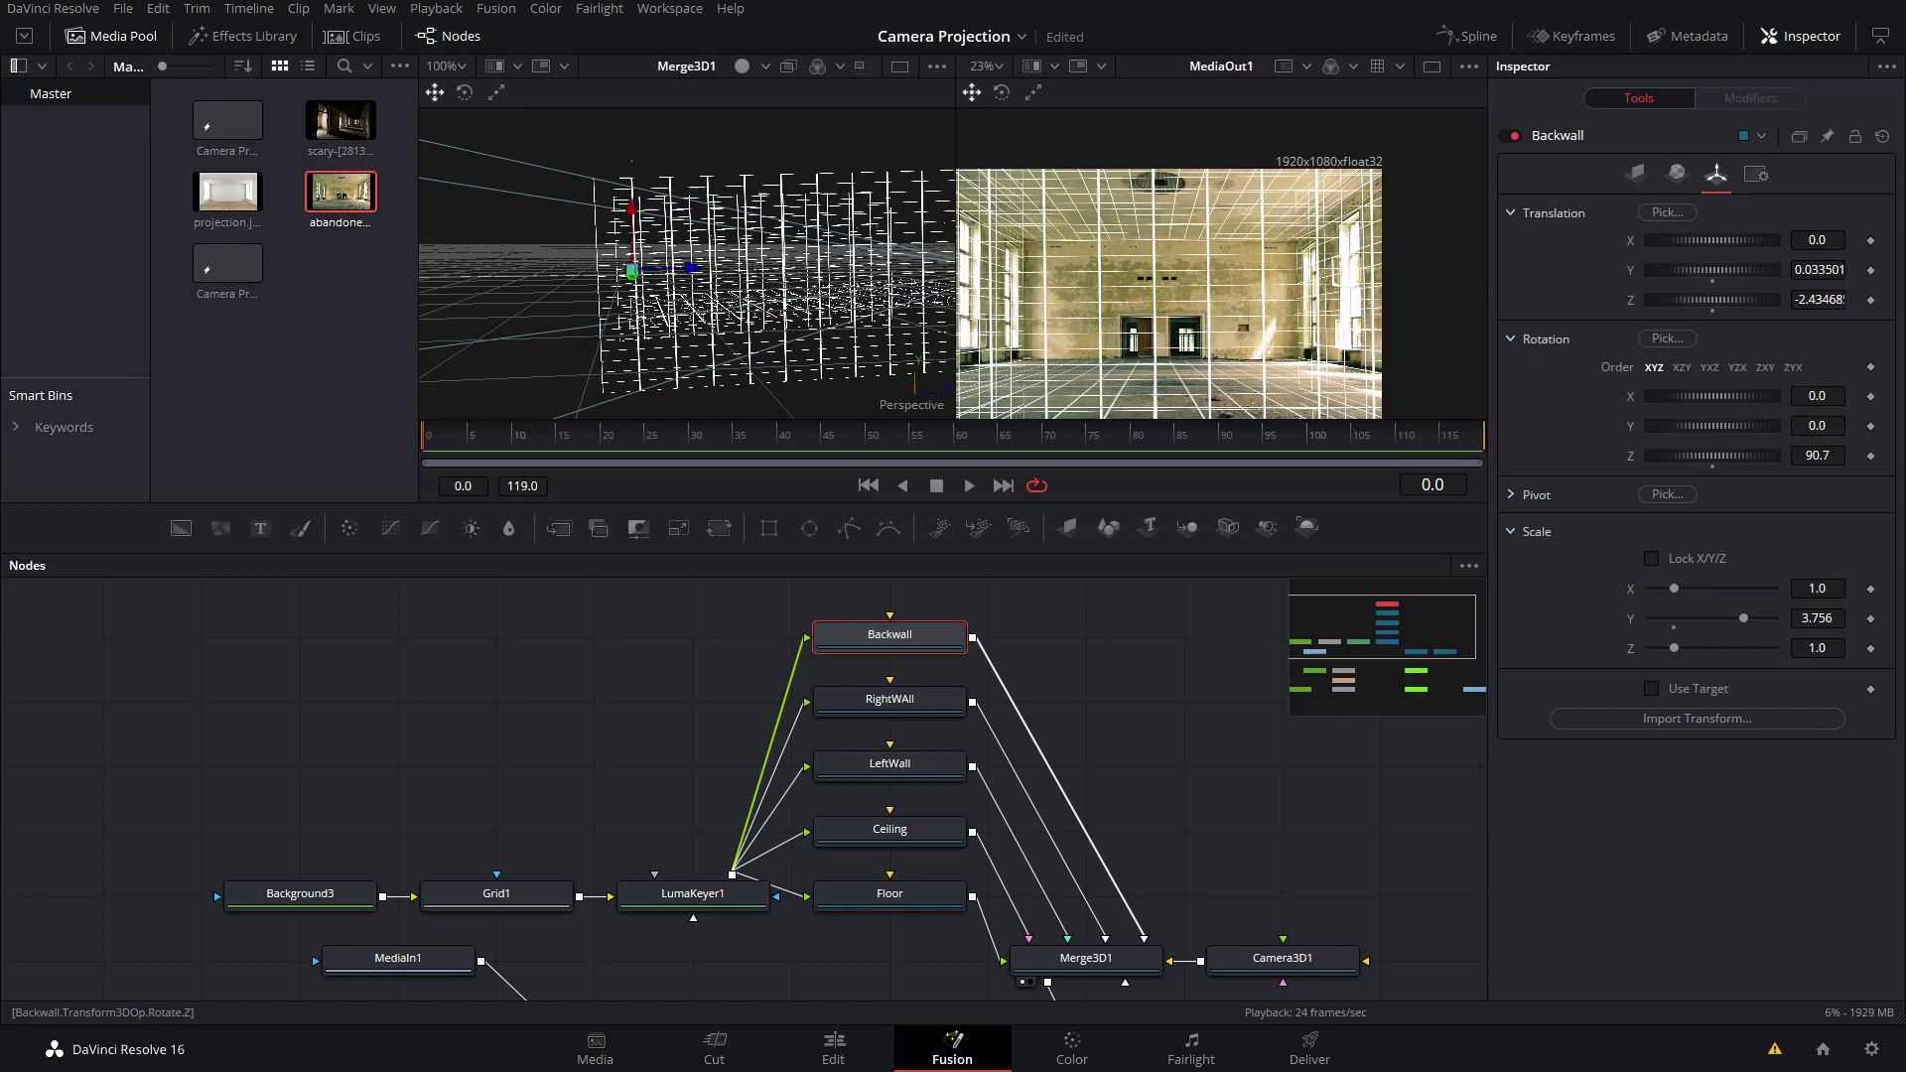
text(90)
key(Return)
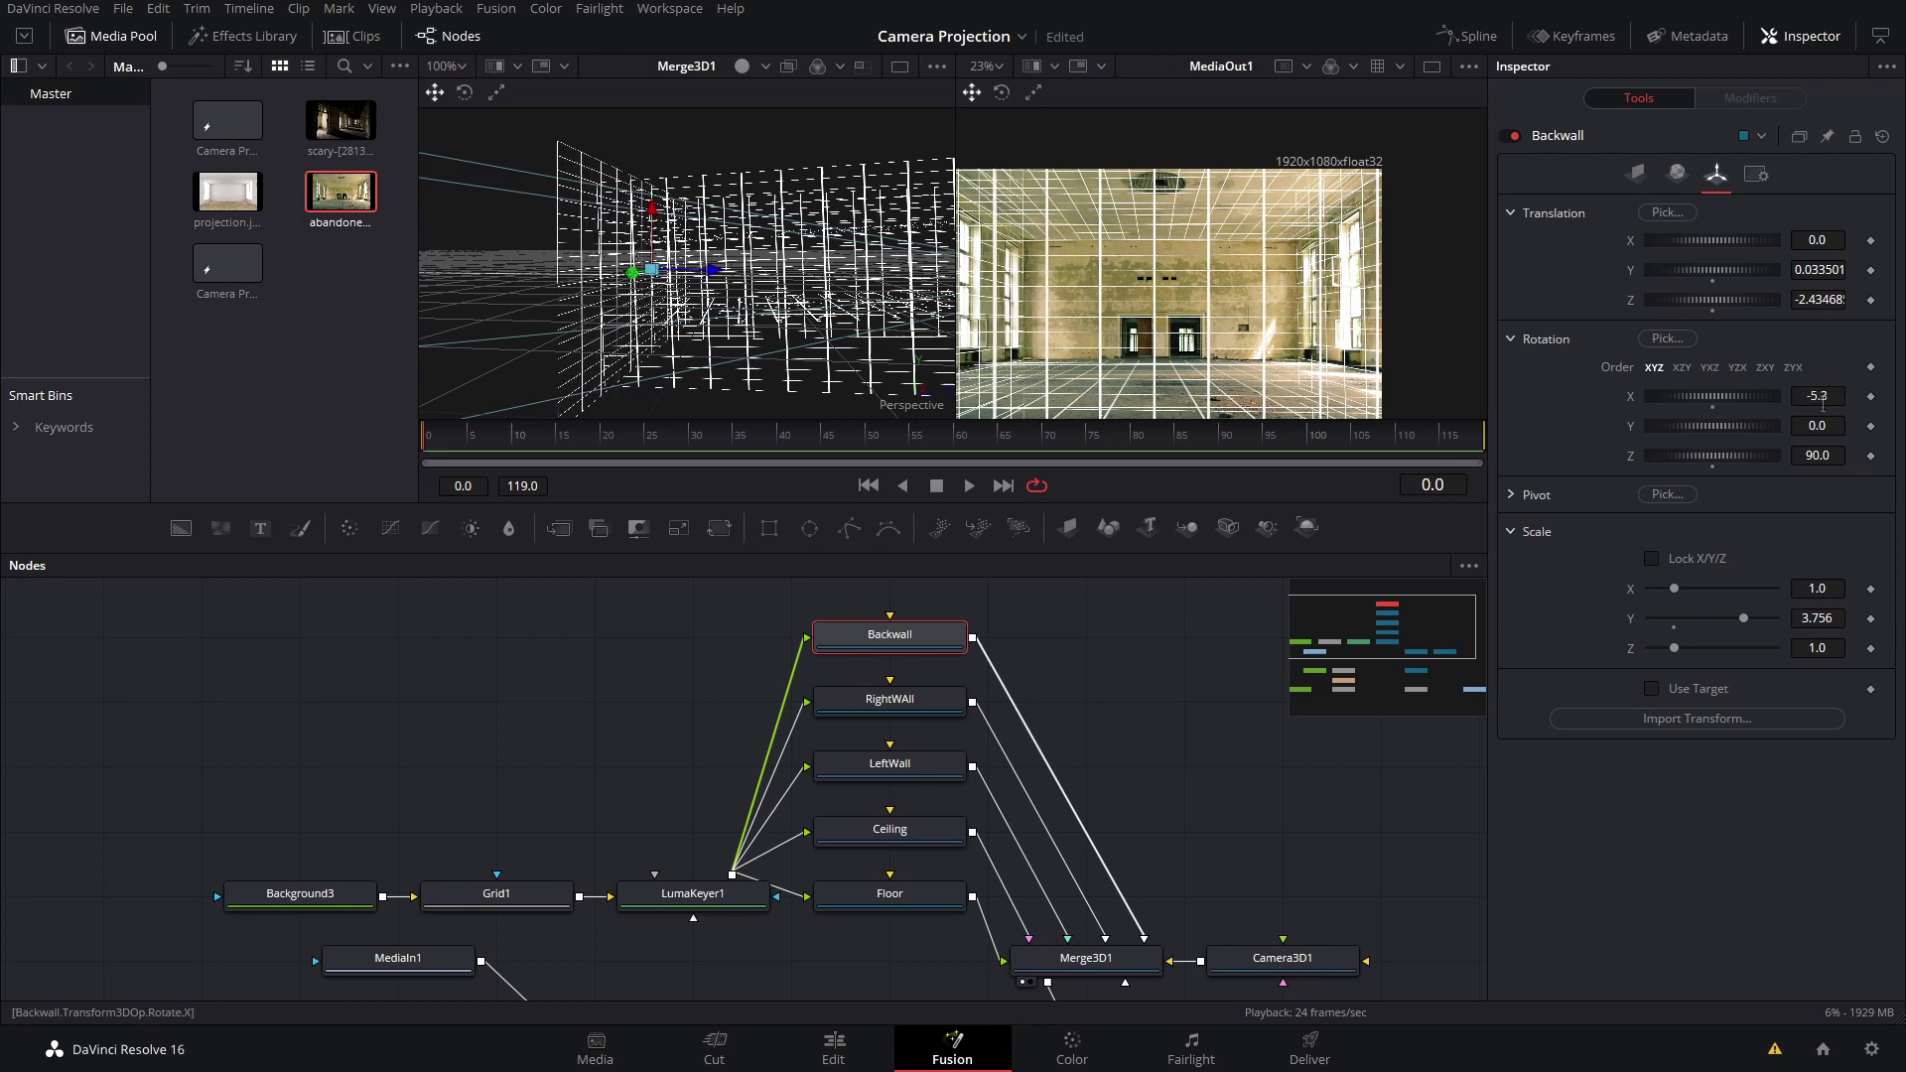
mouse_move(1820, 422)
mouse_down()
mouse_move(1846, 422)
mouse_move(1819, 423)
mouse_up()
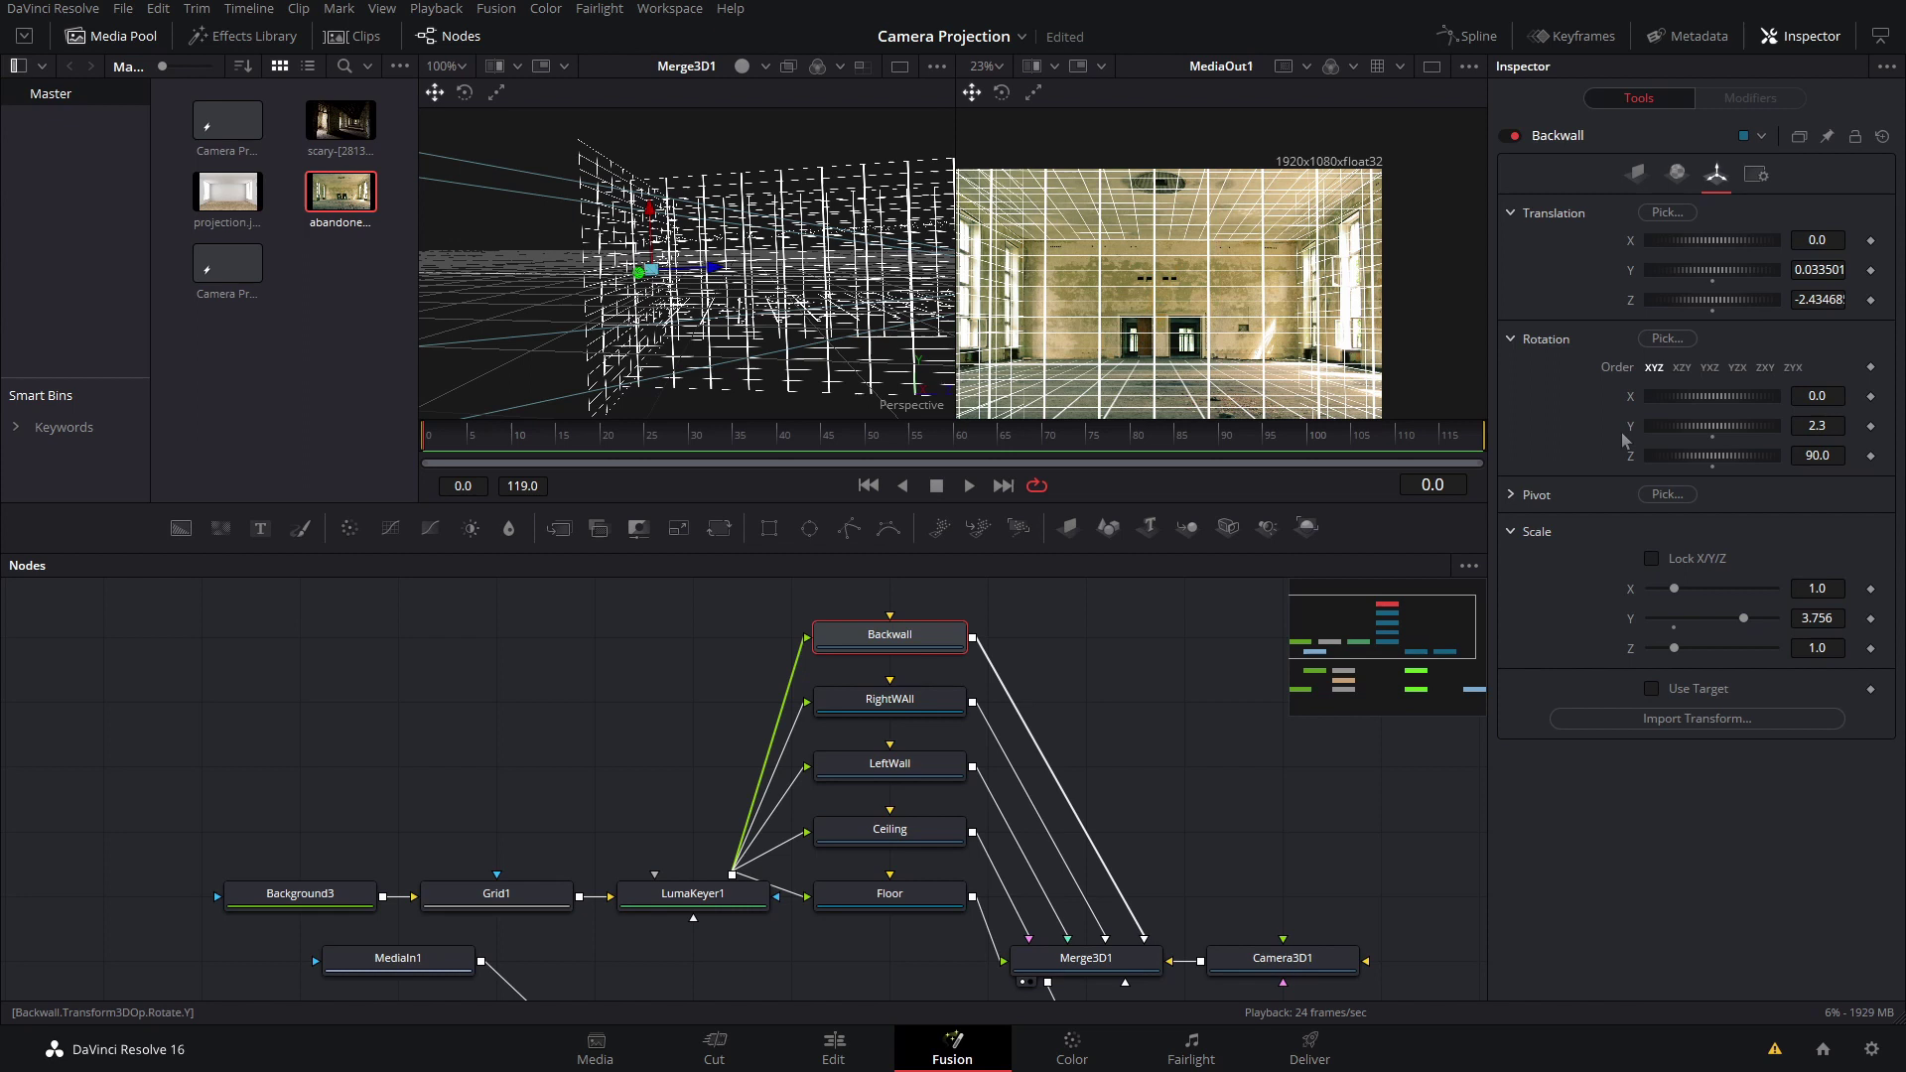
scroll(502, 669, down, 2)
scroll(501, 669, down, 2)
scroll(497, 690, down, 2)
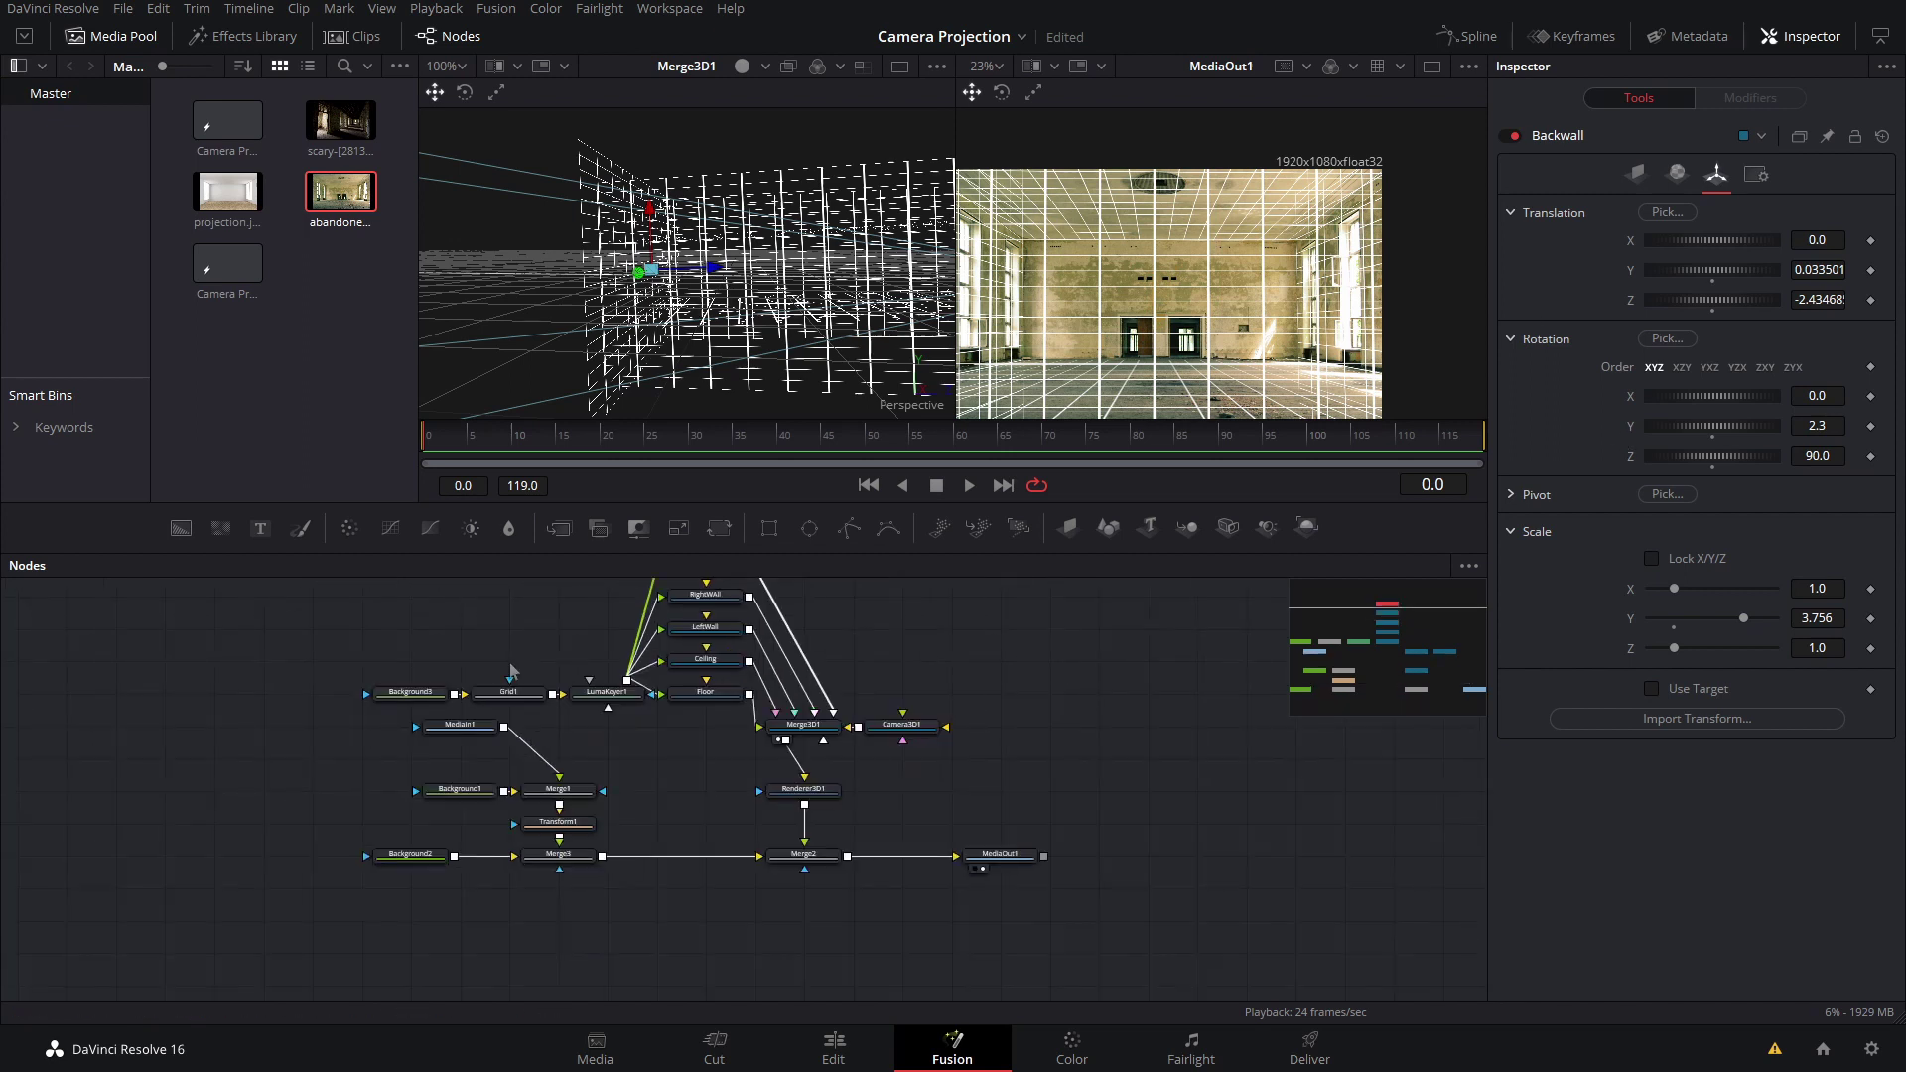
Step: Fit all nodes in the graph and switch the 3D view to Lighting/Shadows shading
drag(499, 689, 540, 729)
mouse_move(423, 693)
mouse_down()
mouse_move(656, 766)
mouse_move(509, 704)
mouse_up()
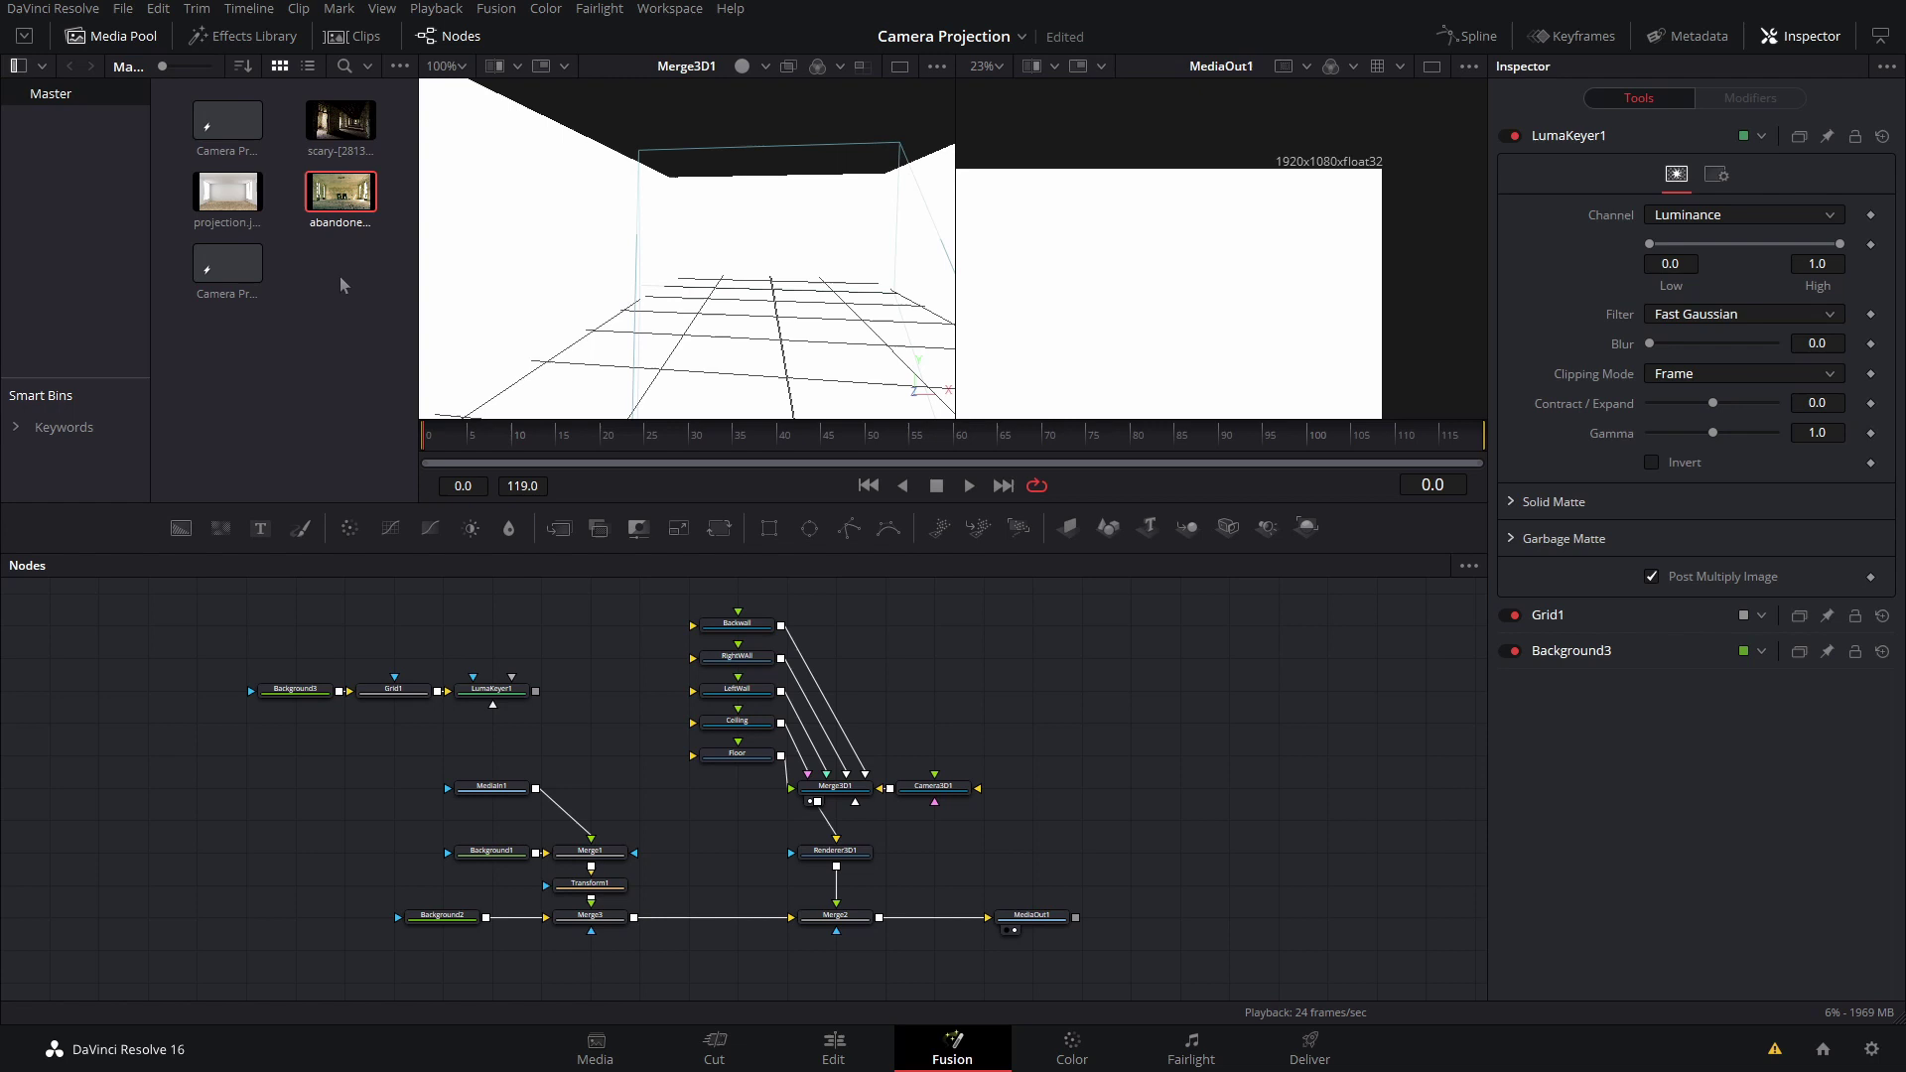
scroll(786, 264, down, 5)
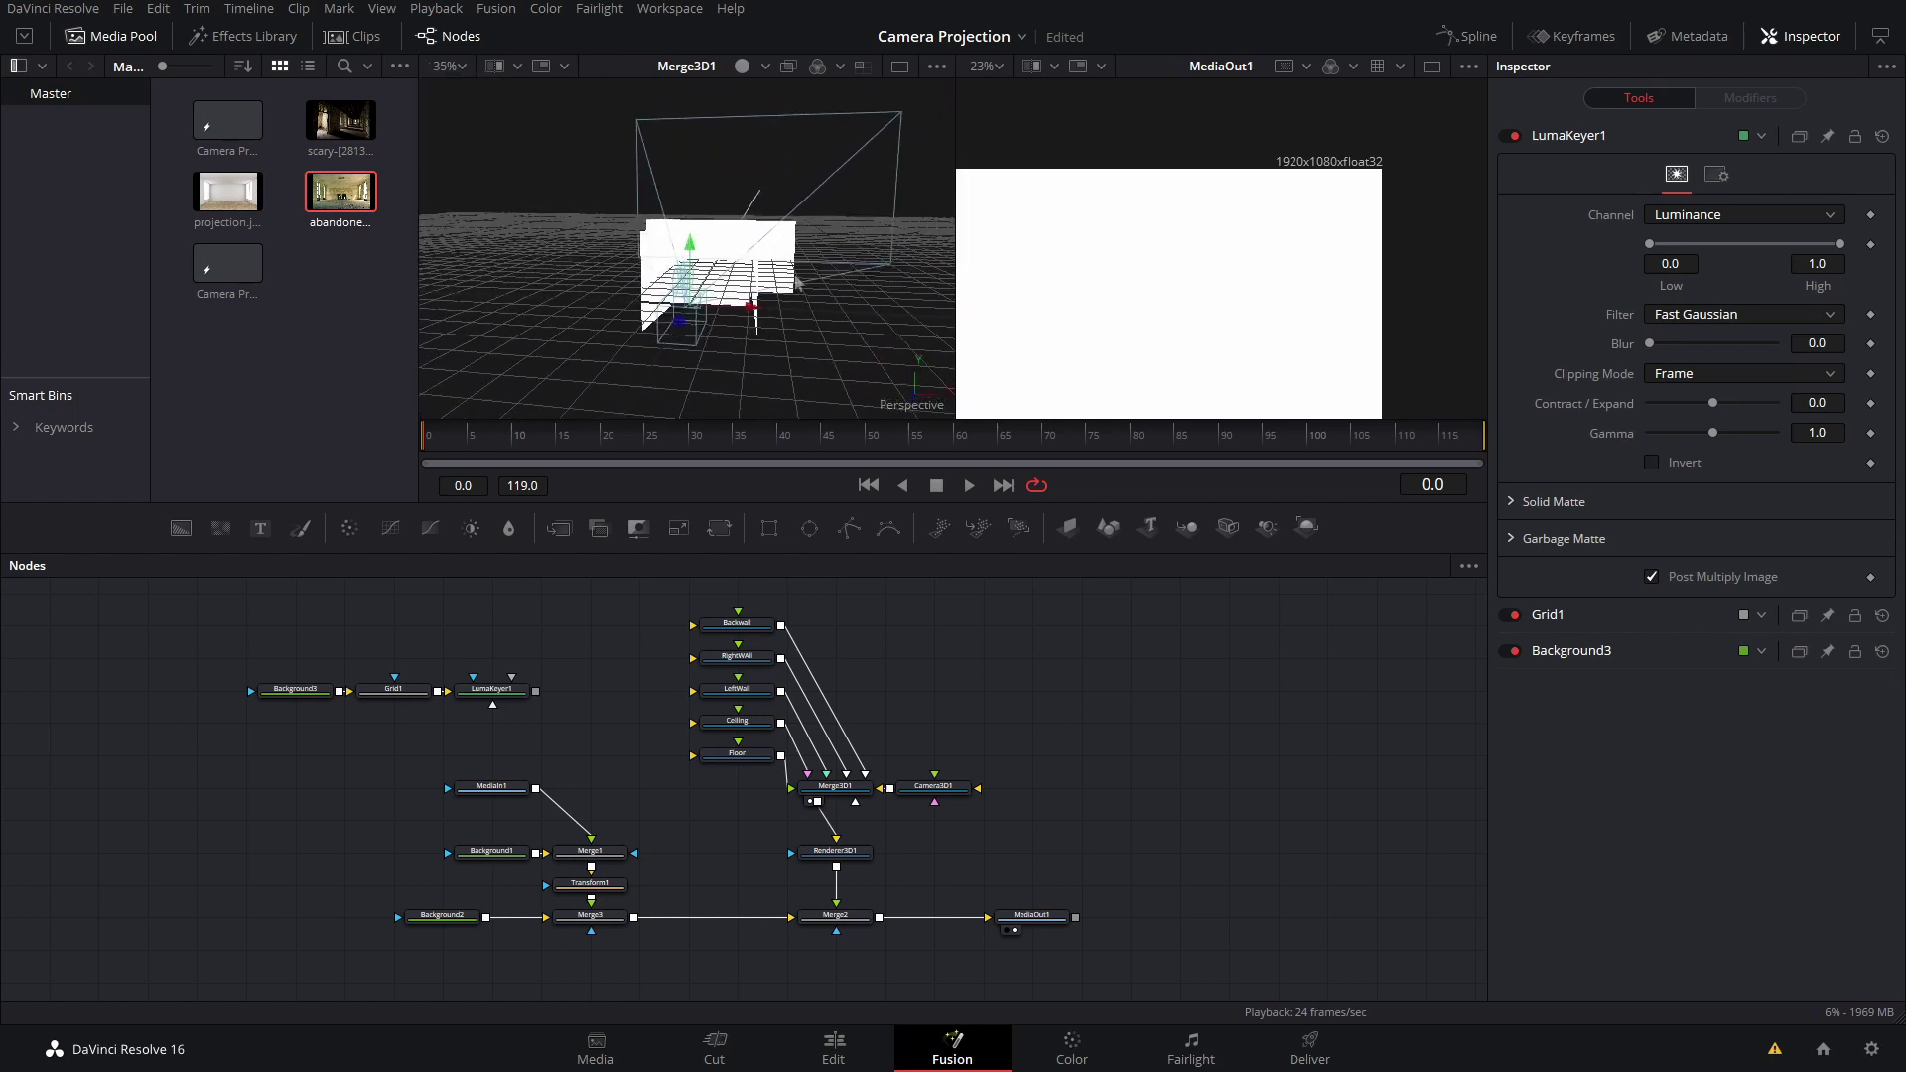
scroll(788, 298, up, 5)
right_click(701, 311)
mouse_move(758, 390)
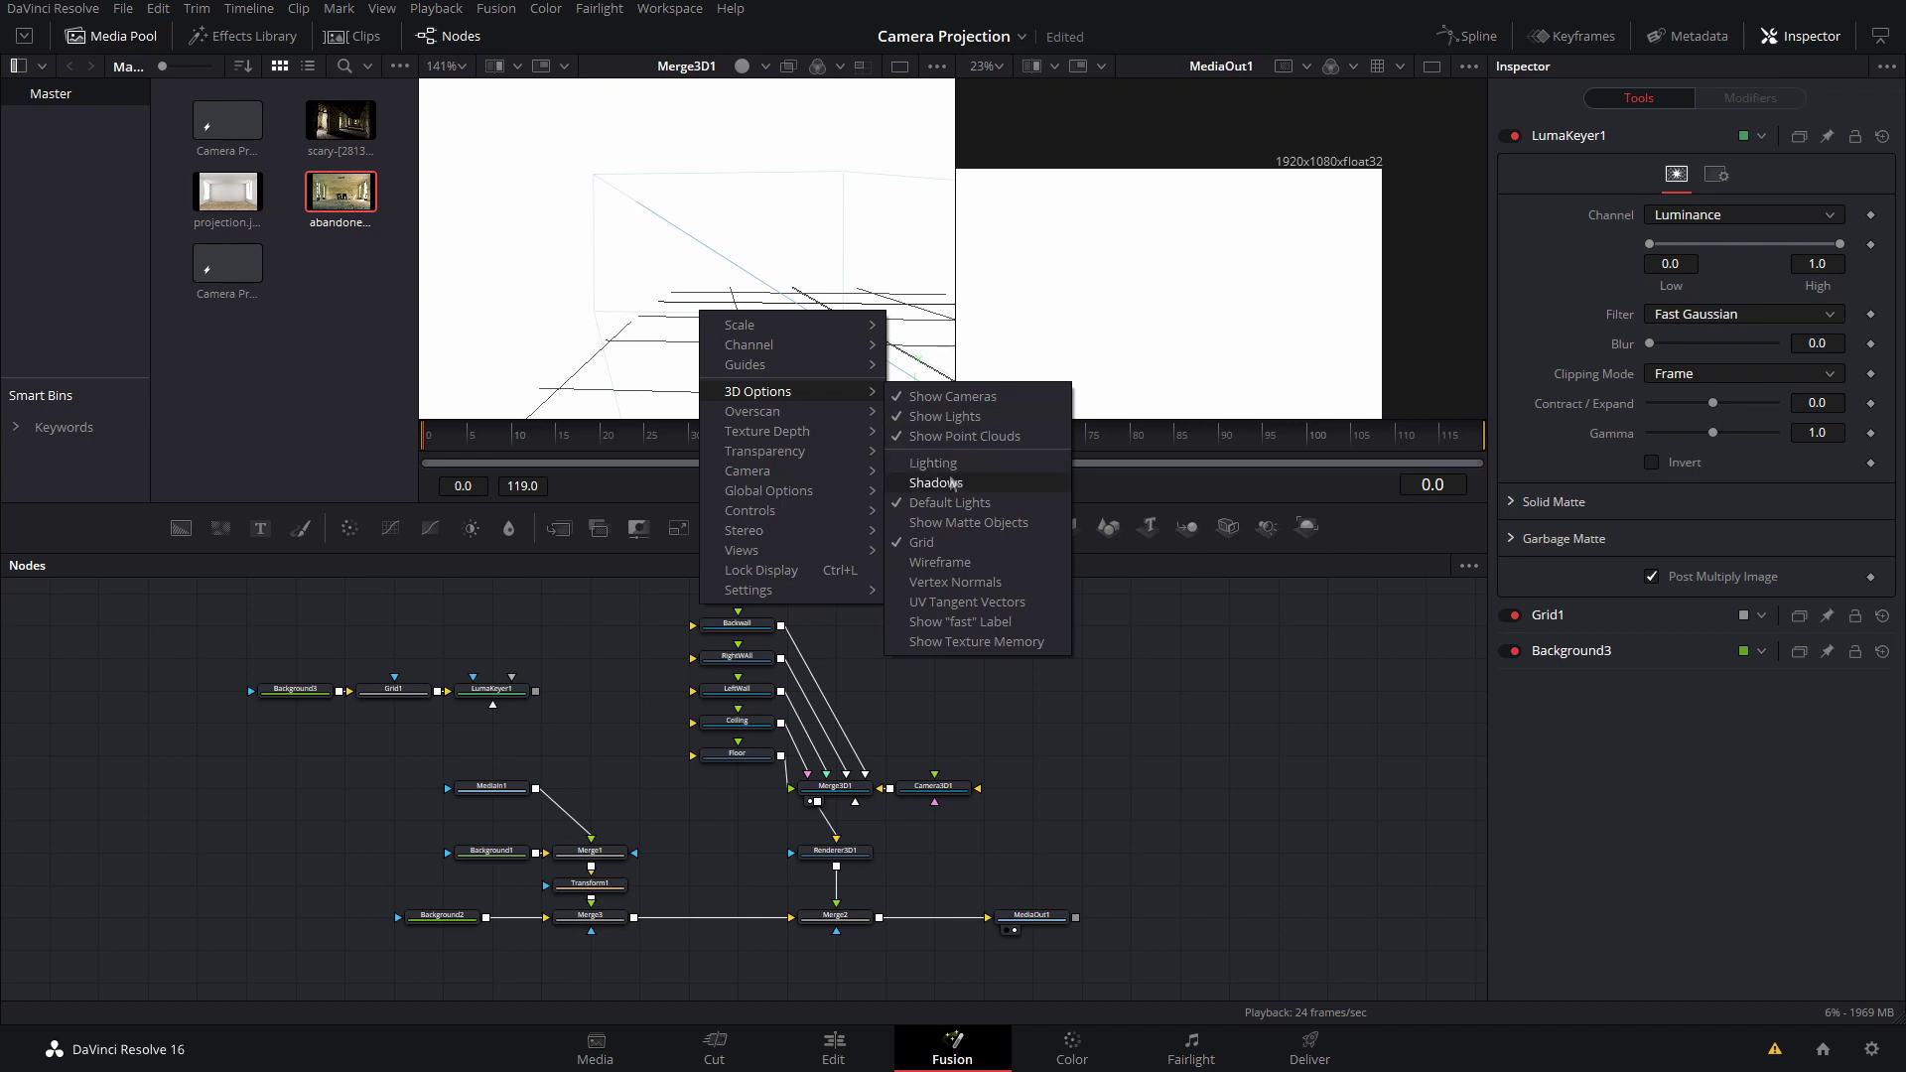
click(935, 483)
Step: Select LeftWall and orbit the shaded view to check the wall joins
right_click(725, 331)
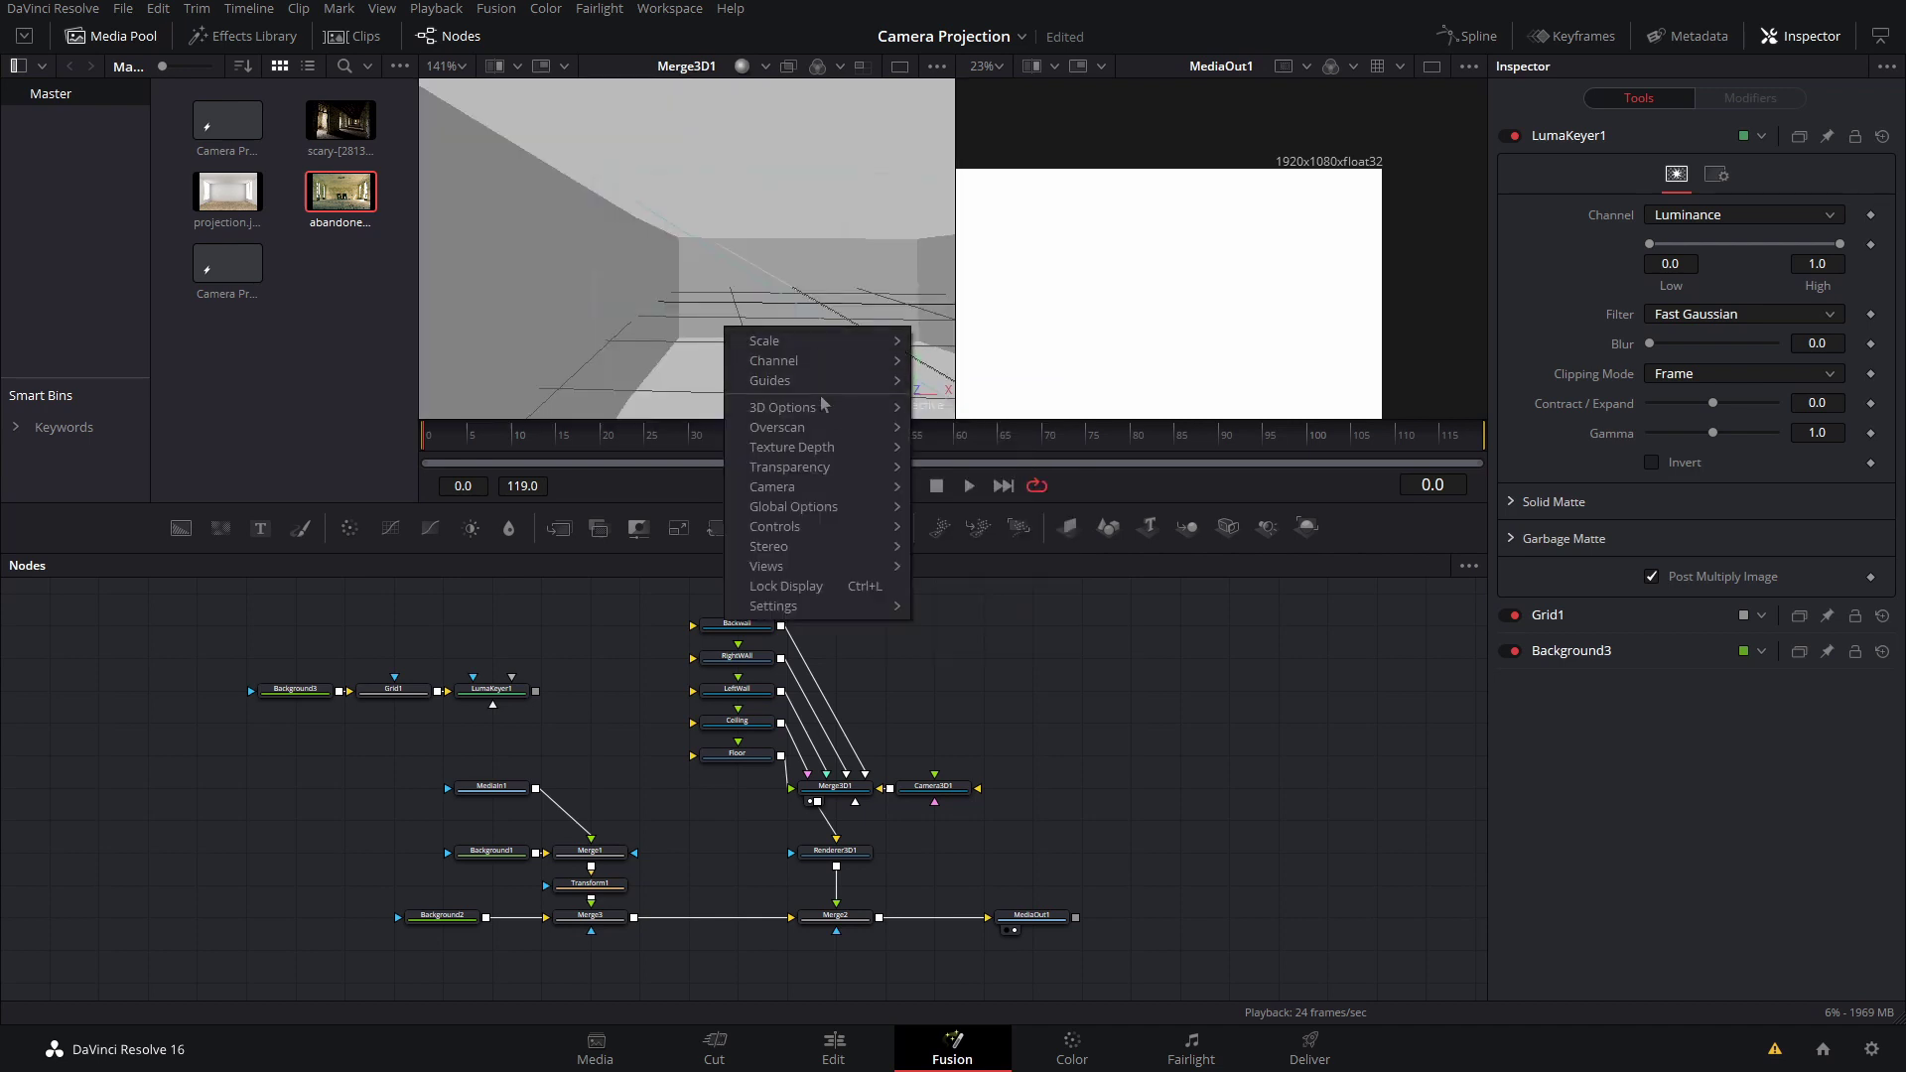
click(729, 323)
drag(730, 323, 720, 287)
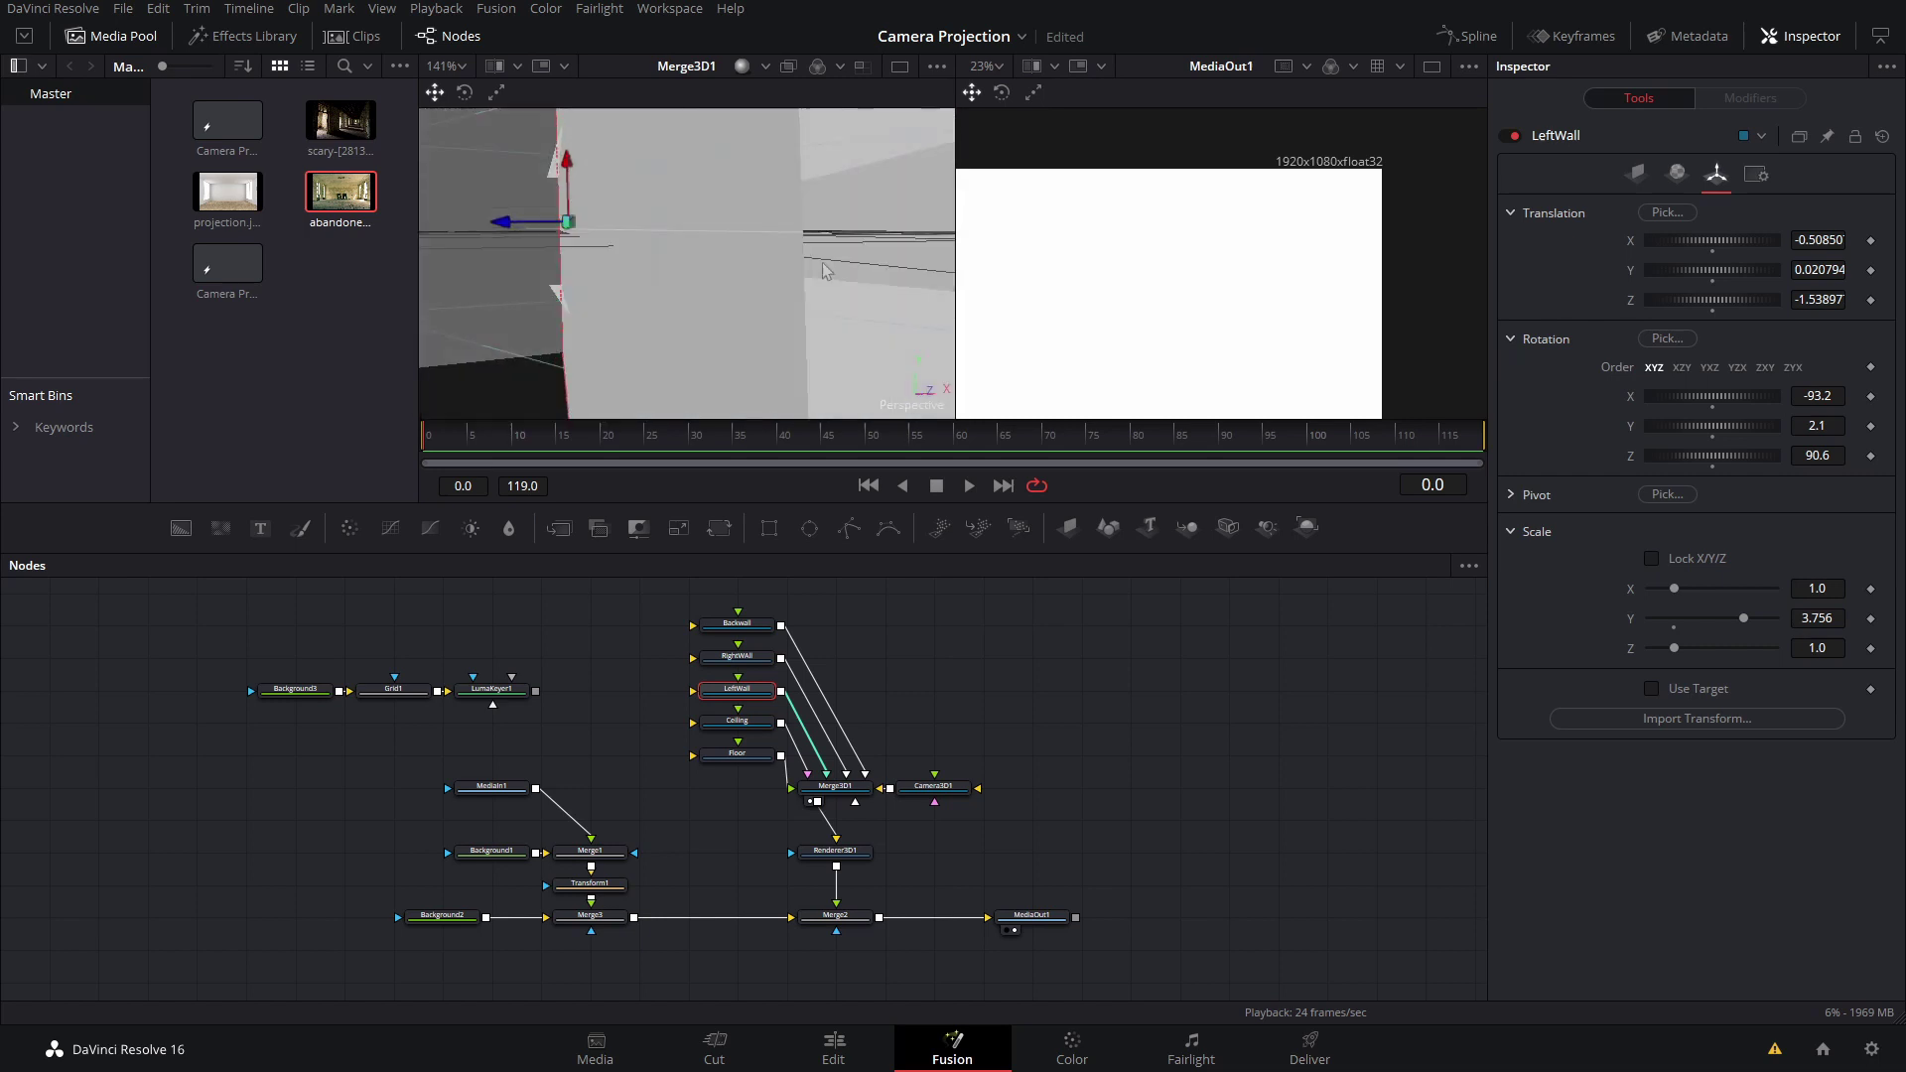
drag(718, 286, 480, 297)
Step: Widen Floor to Scale X 1.418 and Ceiling to Scale X 1.497
click(738, 755)
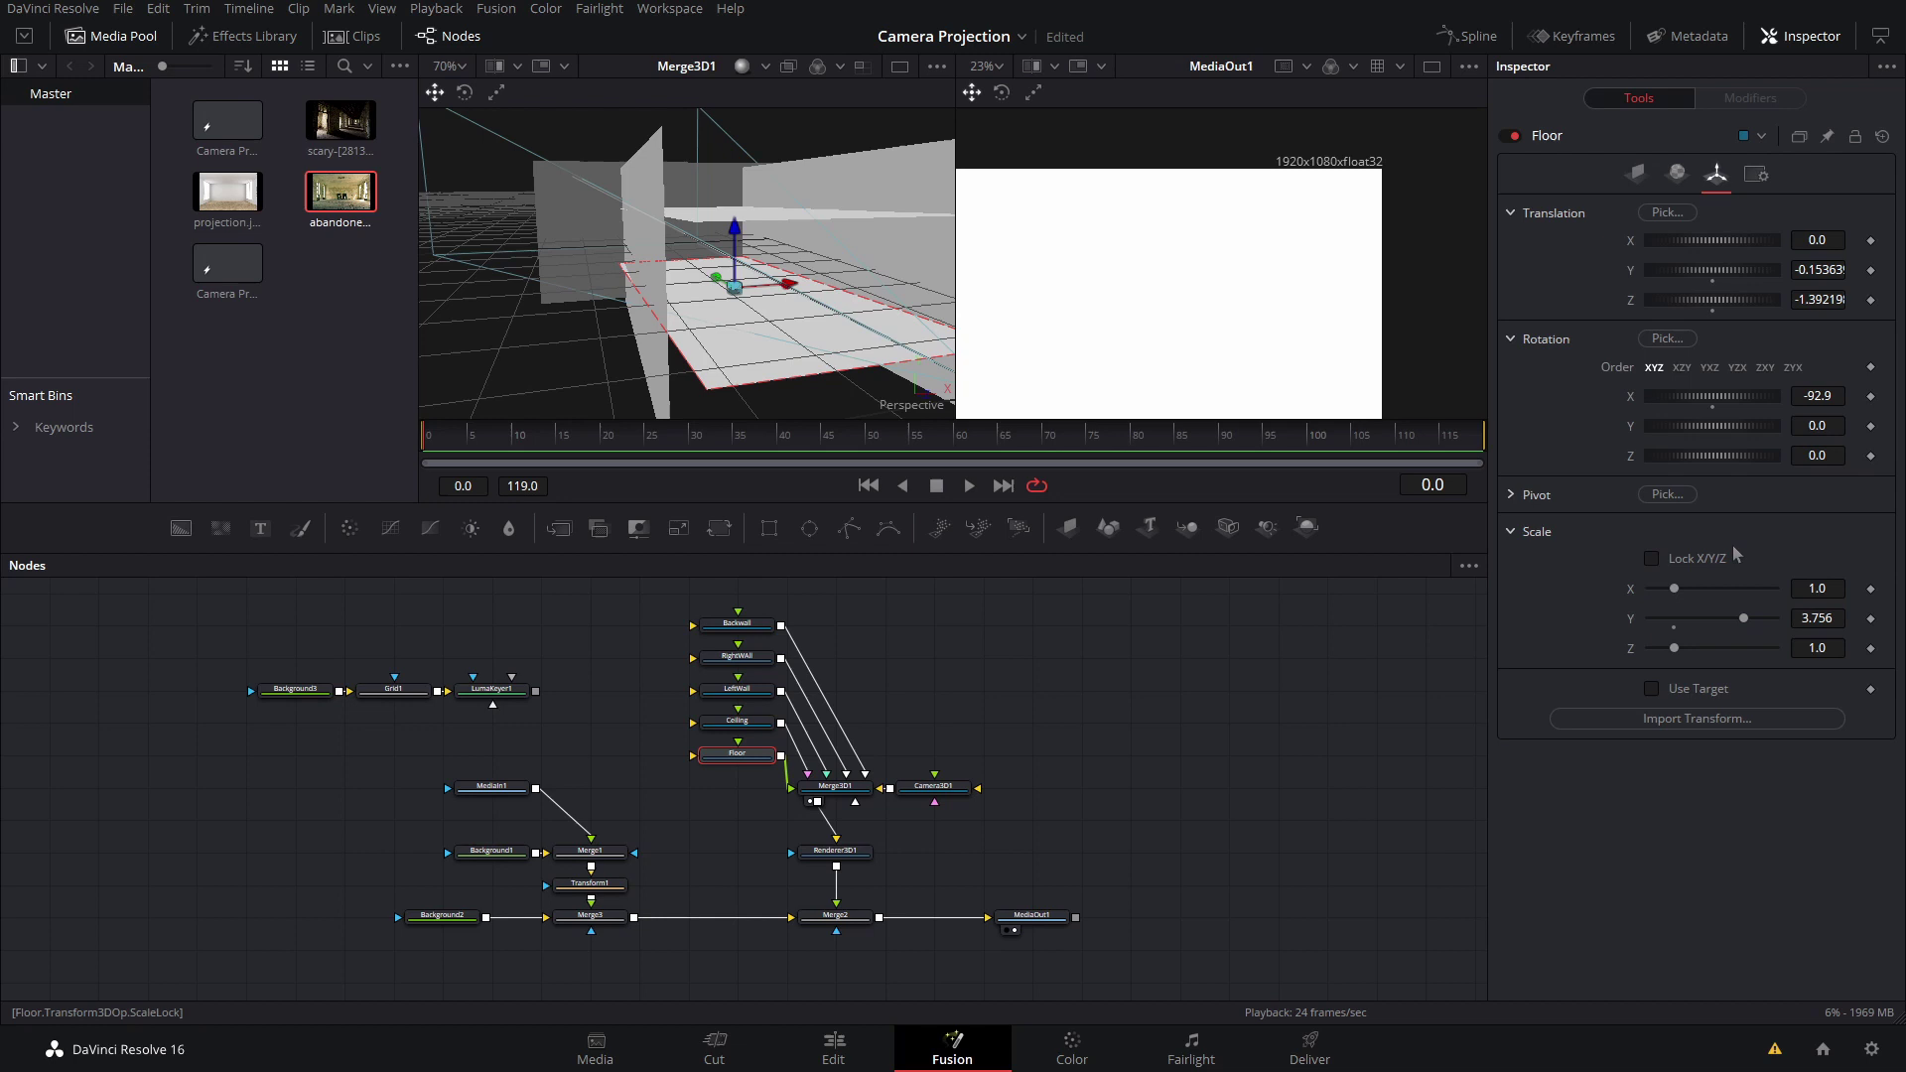
drag(1676, 593, 1687, 595)
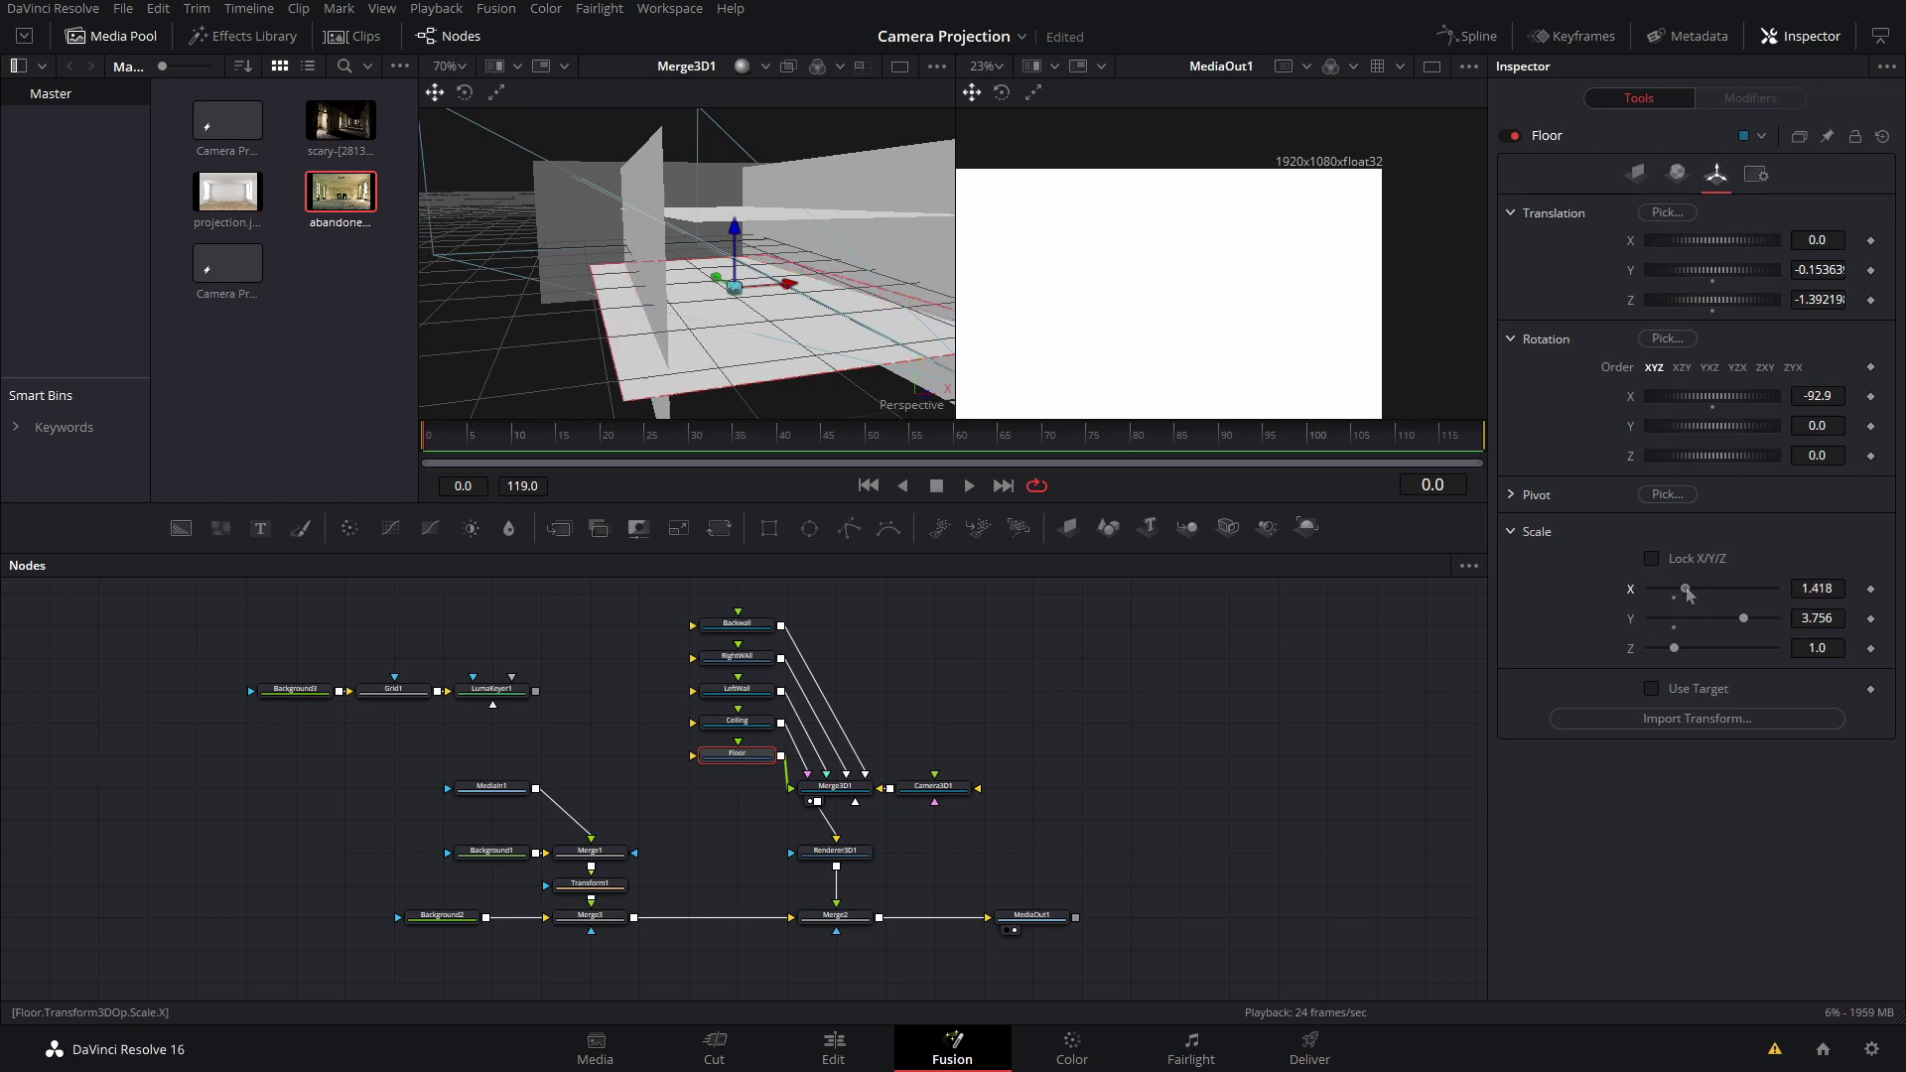
drag(690, 318, 824, 353)
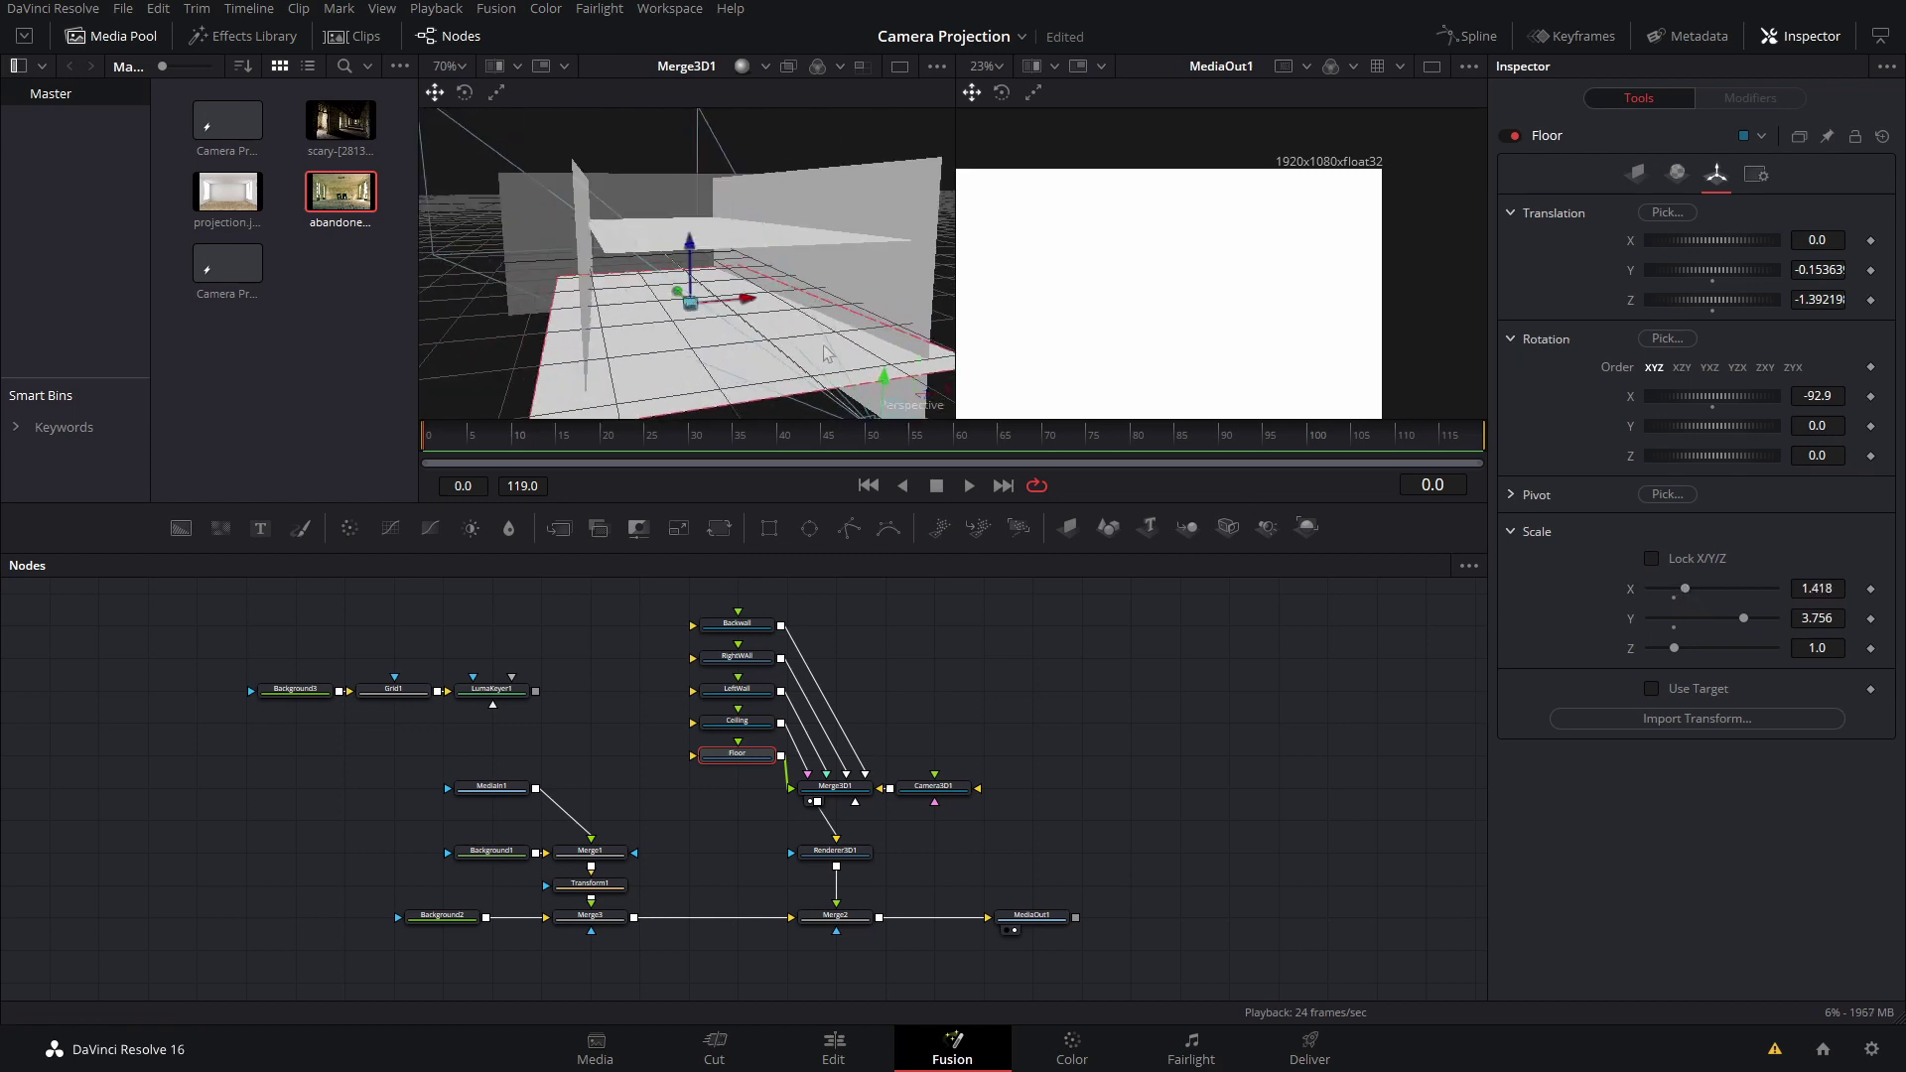
click(737, 722)
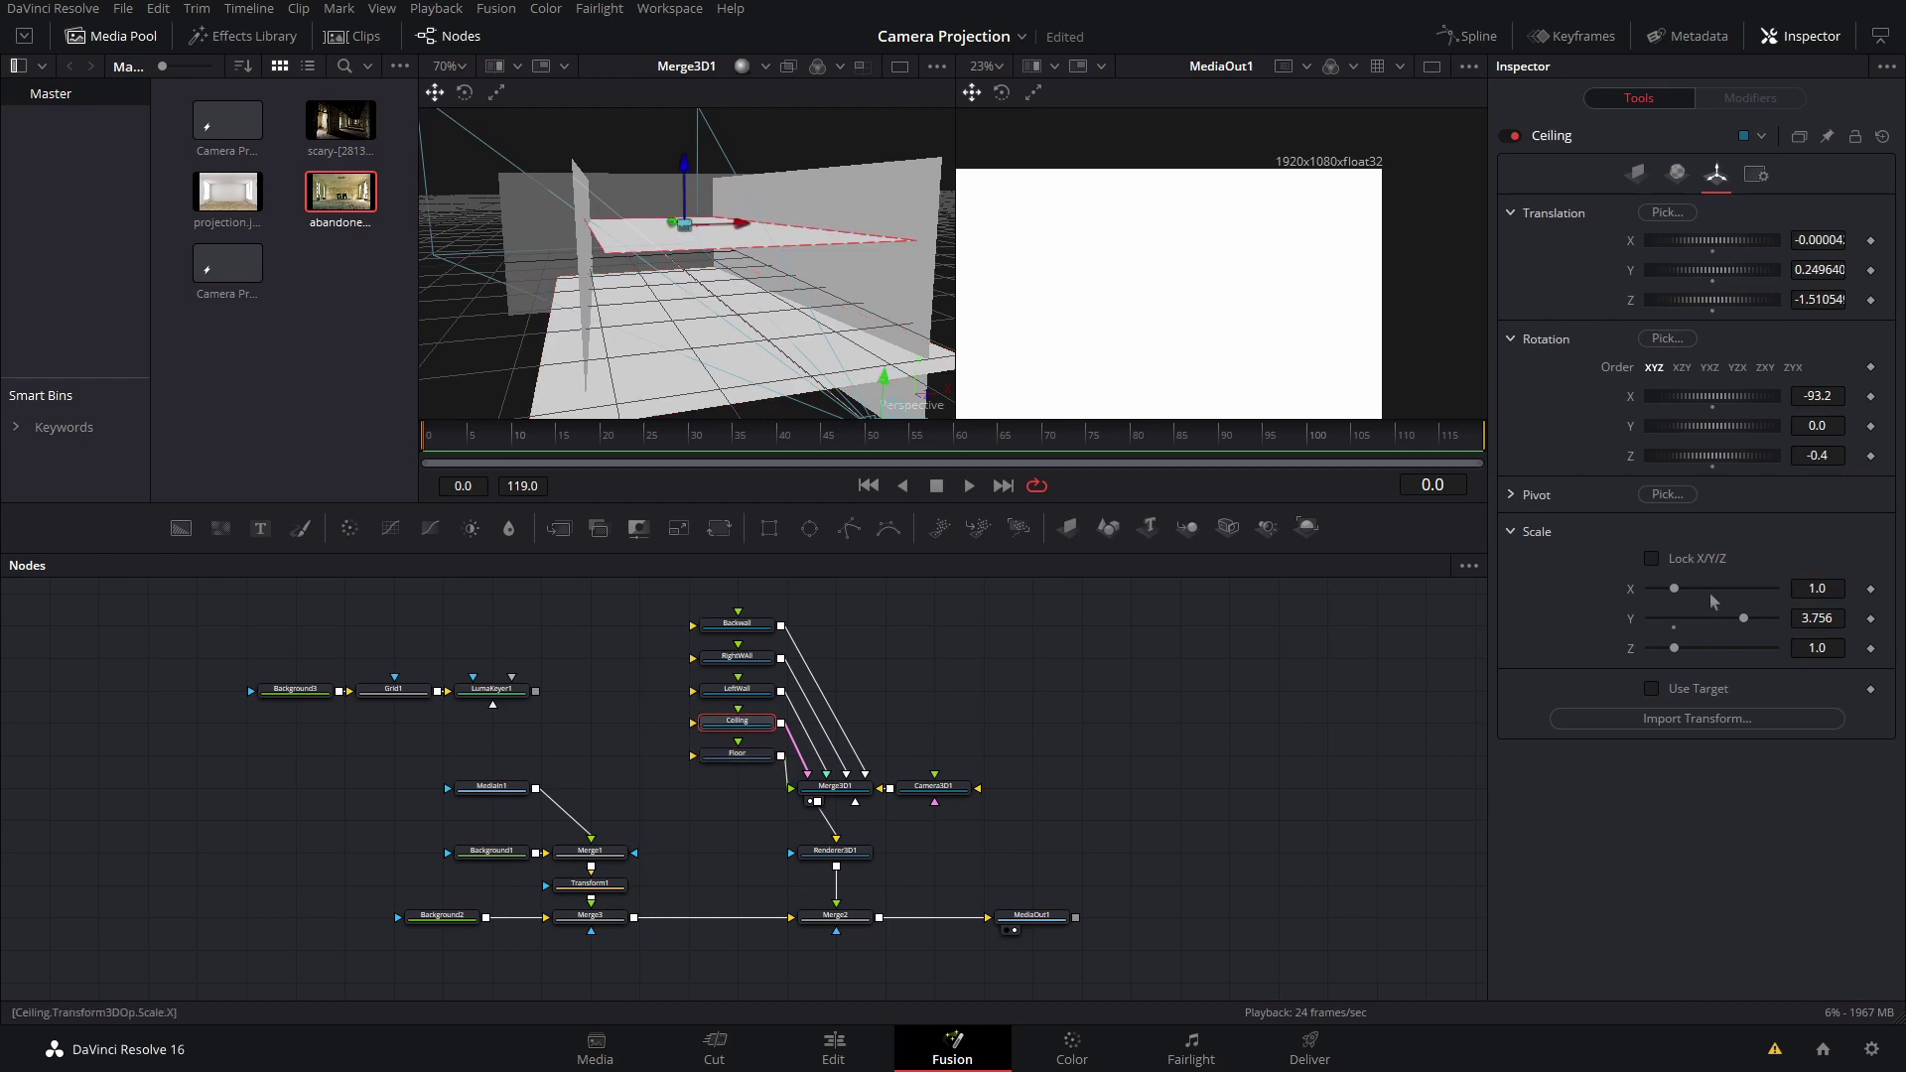
mouse_move(942, 334)
mouse_down()
mouse_move(779, 305)
mouse_move(819, 242)
mouse_up()
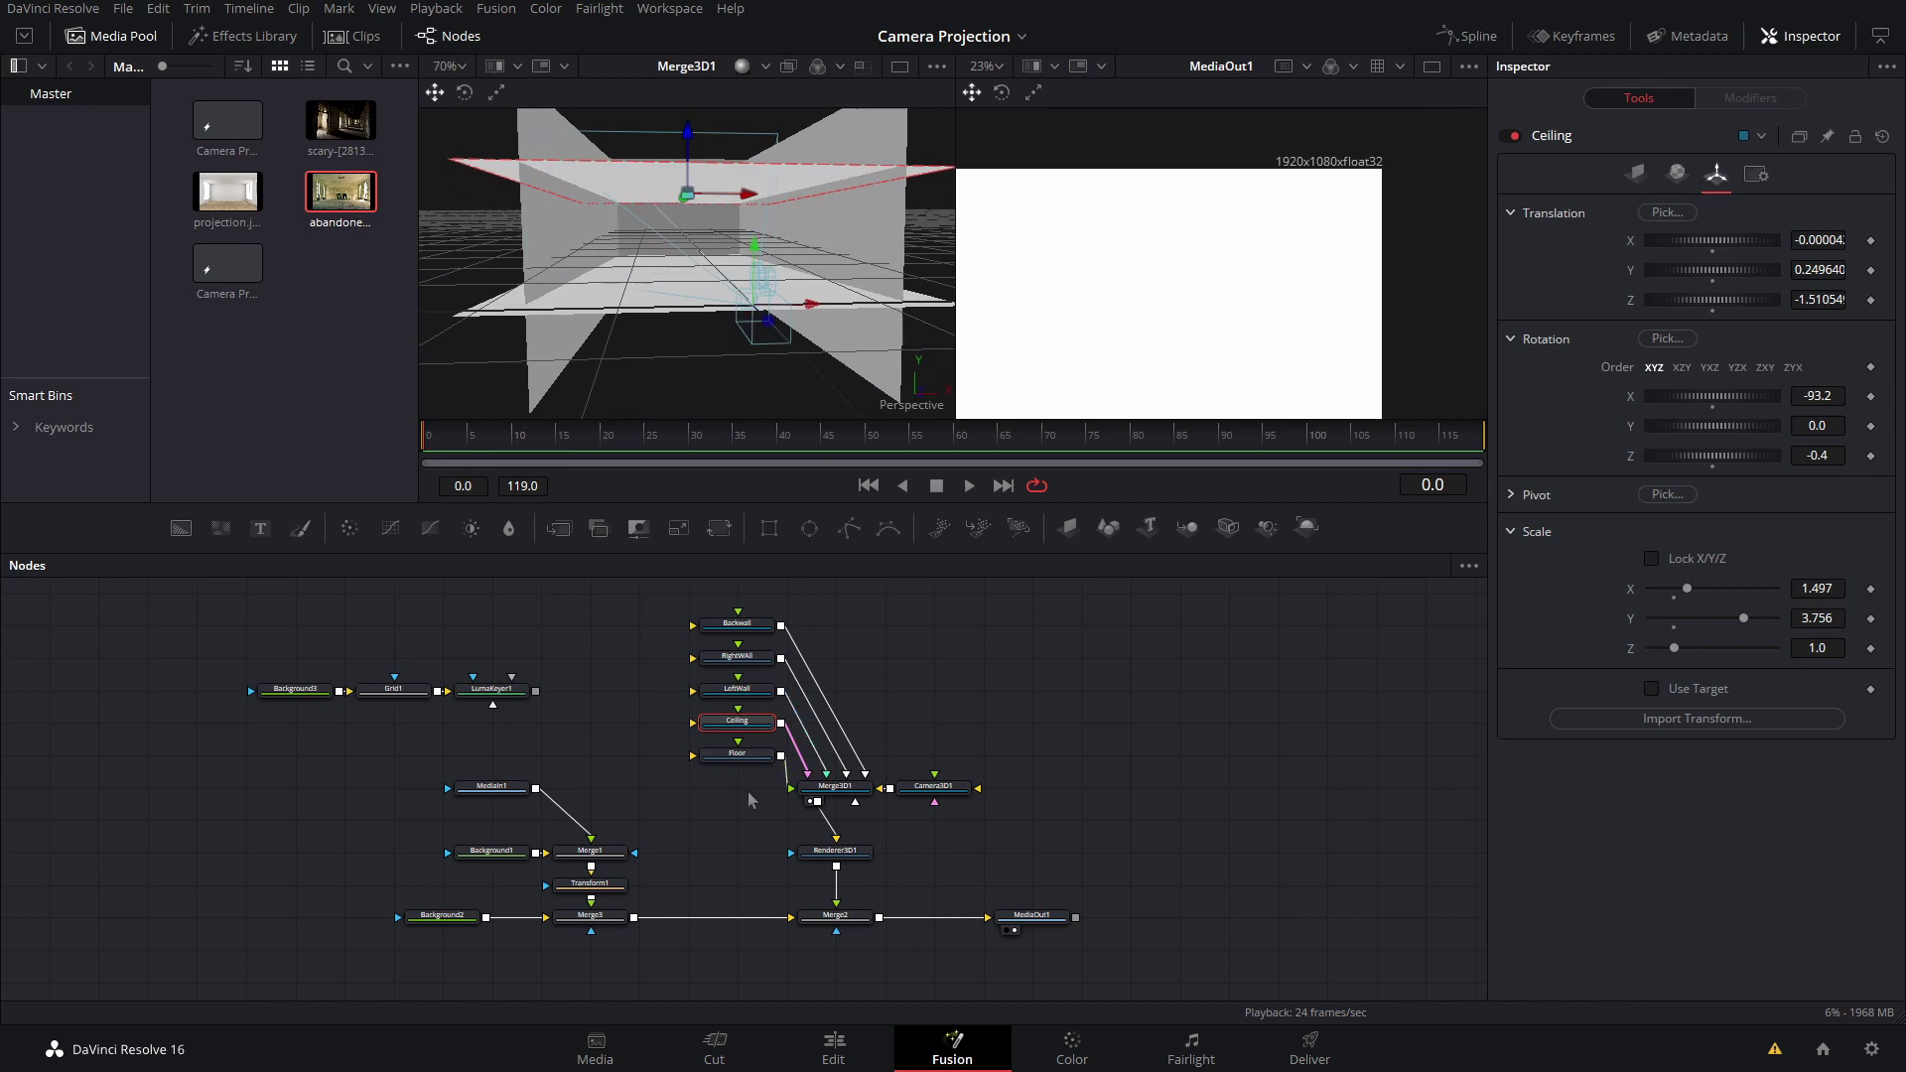
Step: Add a Projector3D node, wire it into Merge3D1, and feed it the MediaIn1 room photo
click(694, 813)
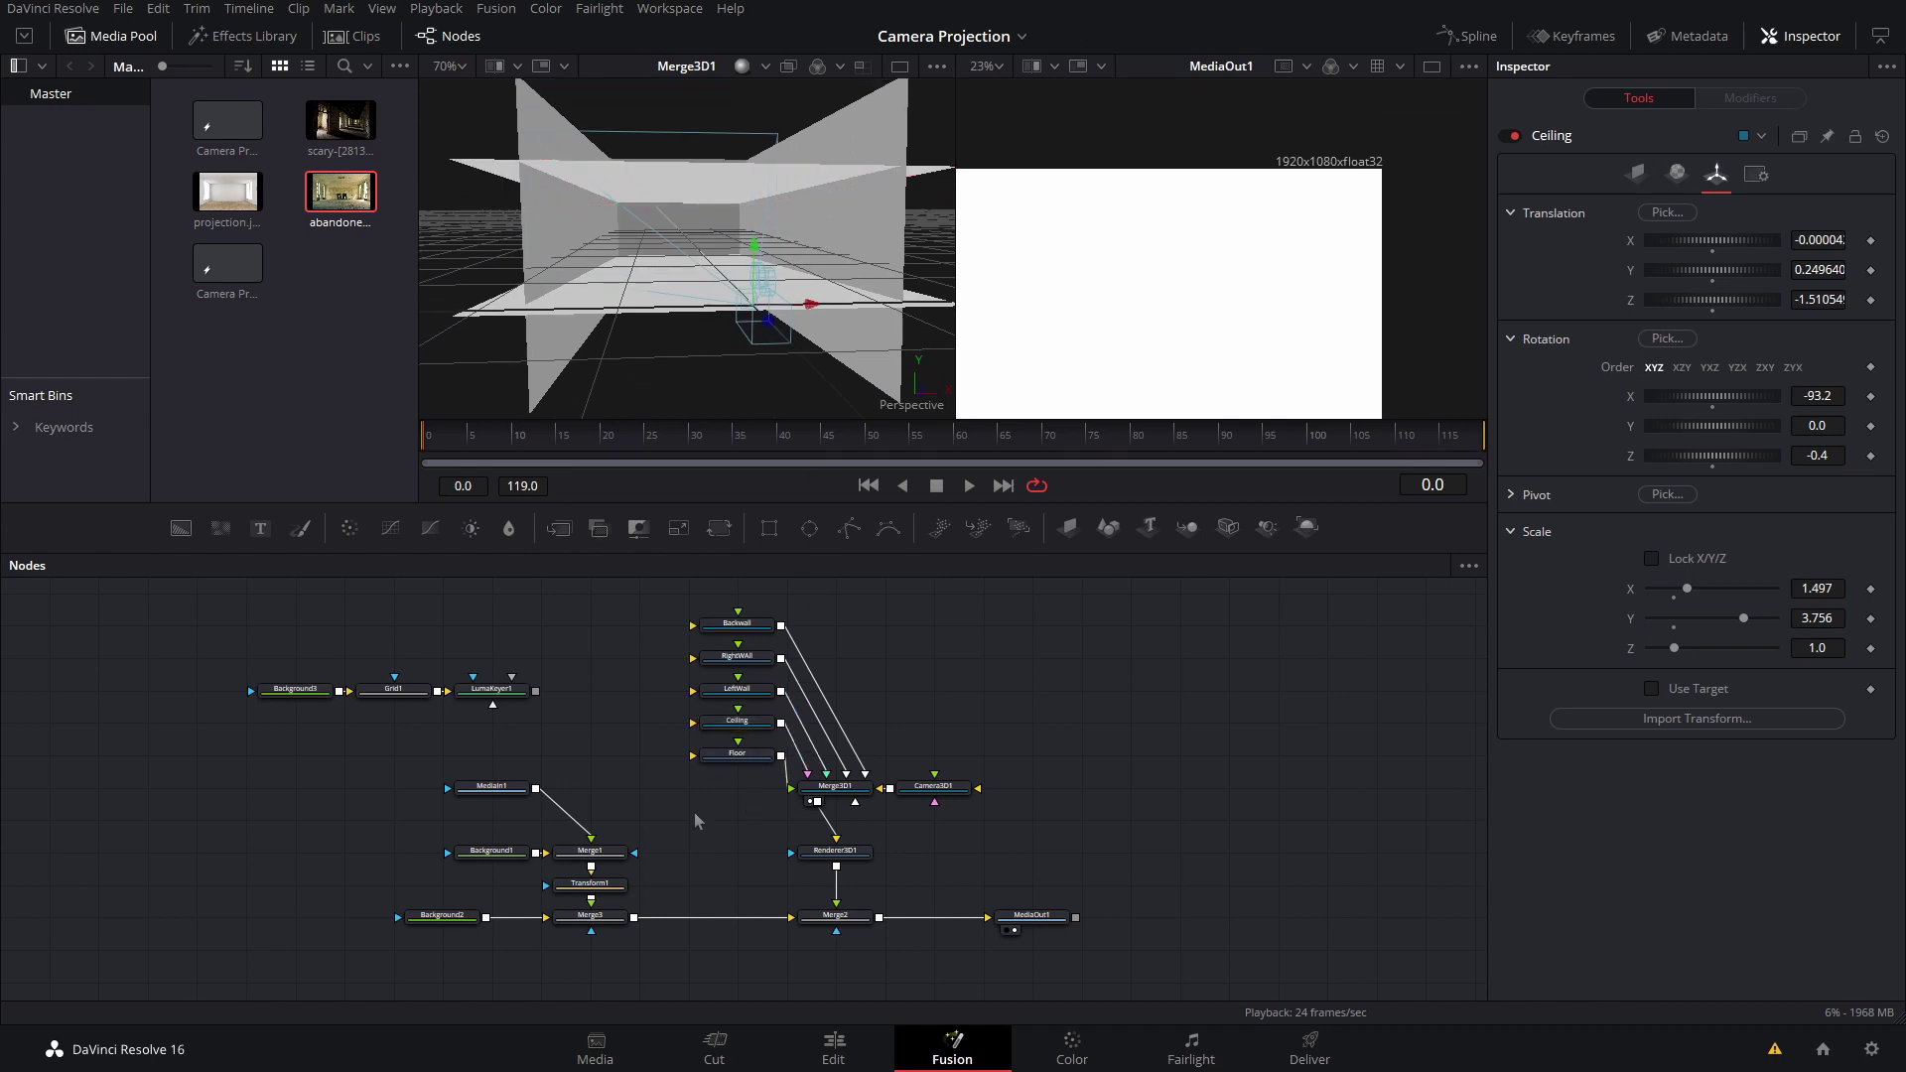
key(shift+space)
text(pro)
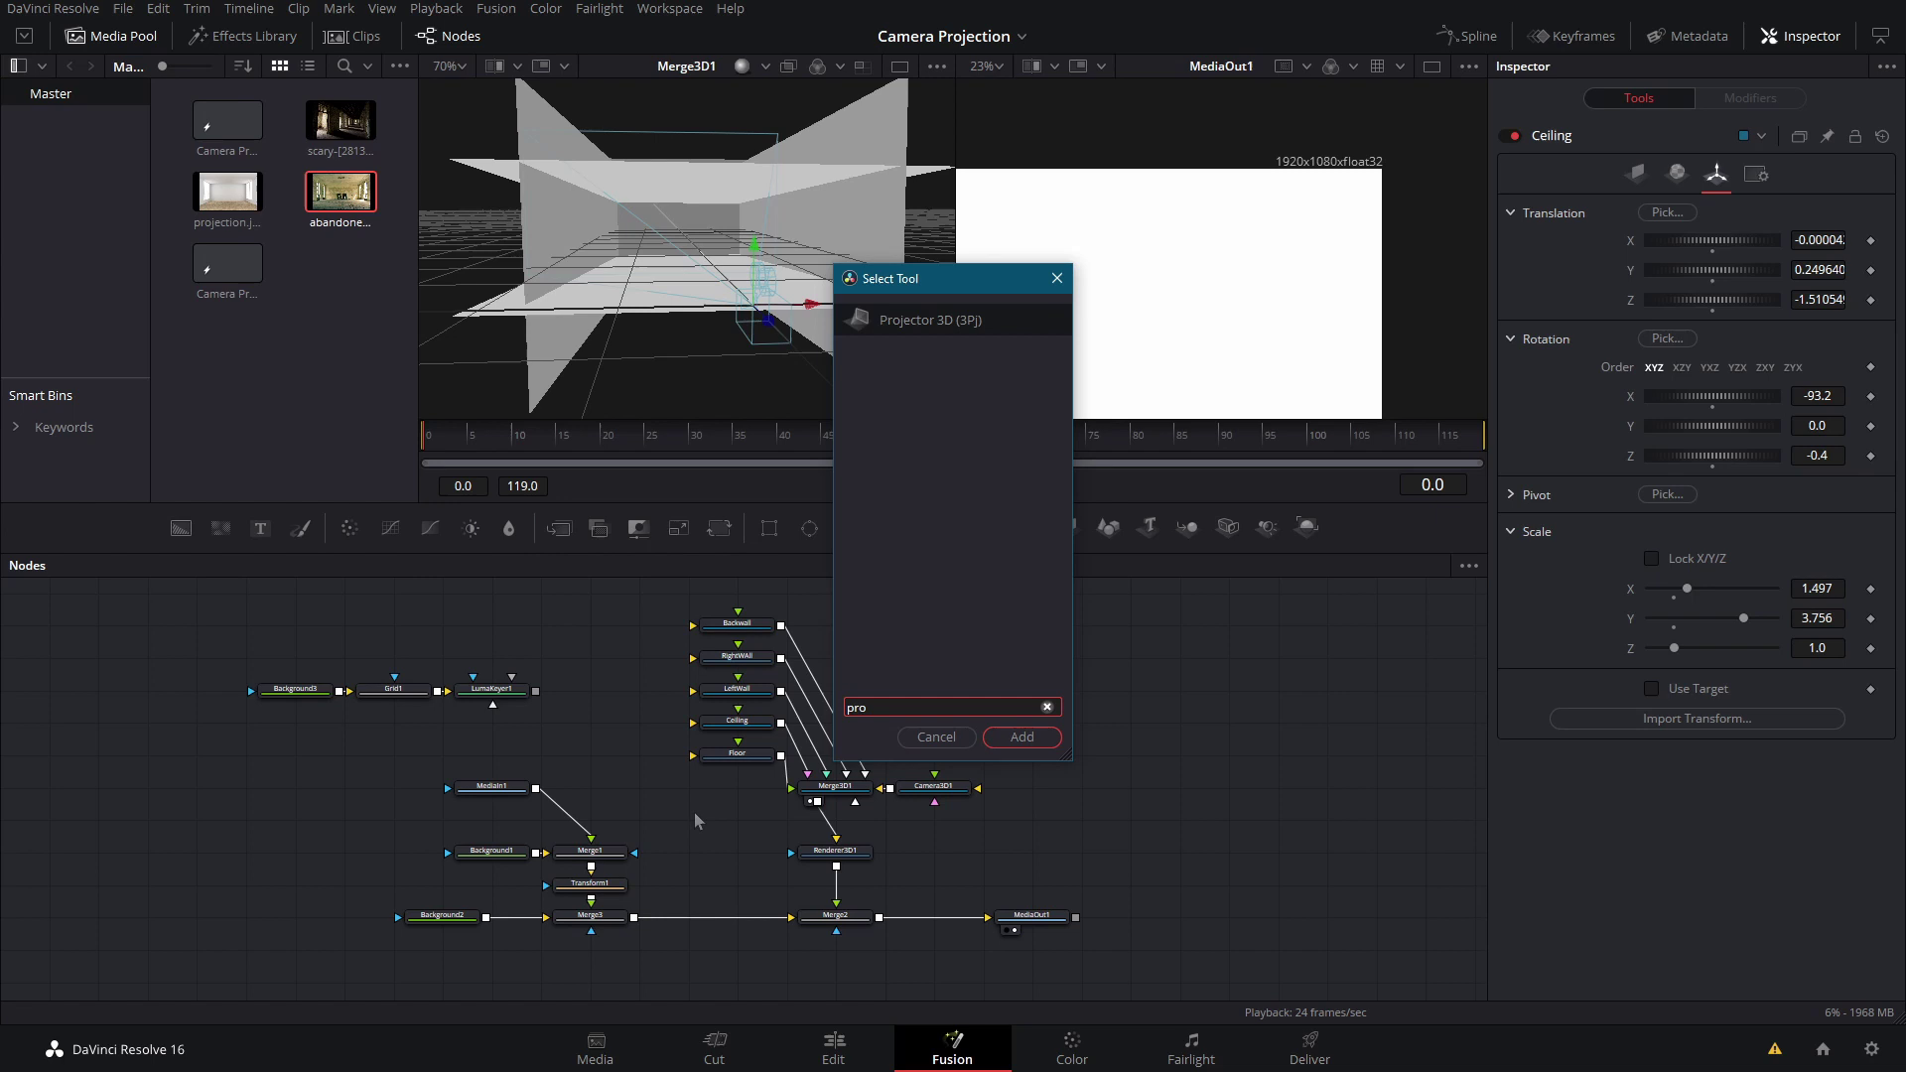
key(Return)
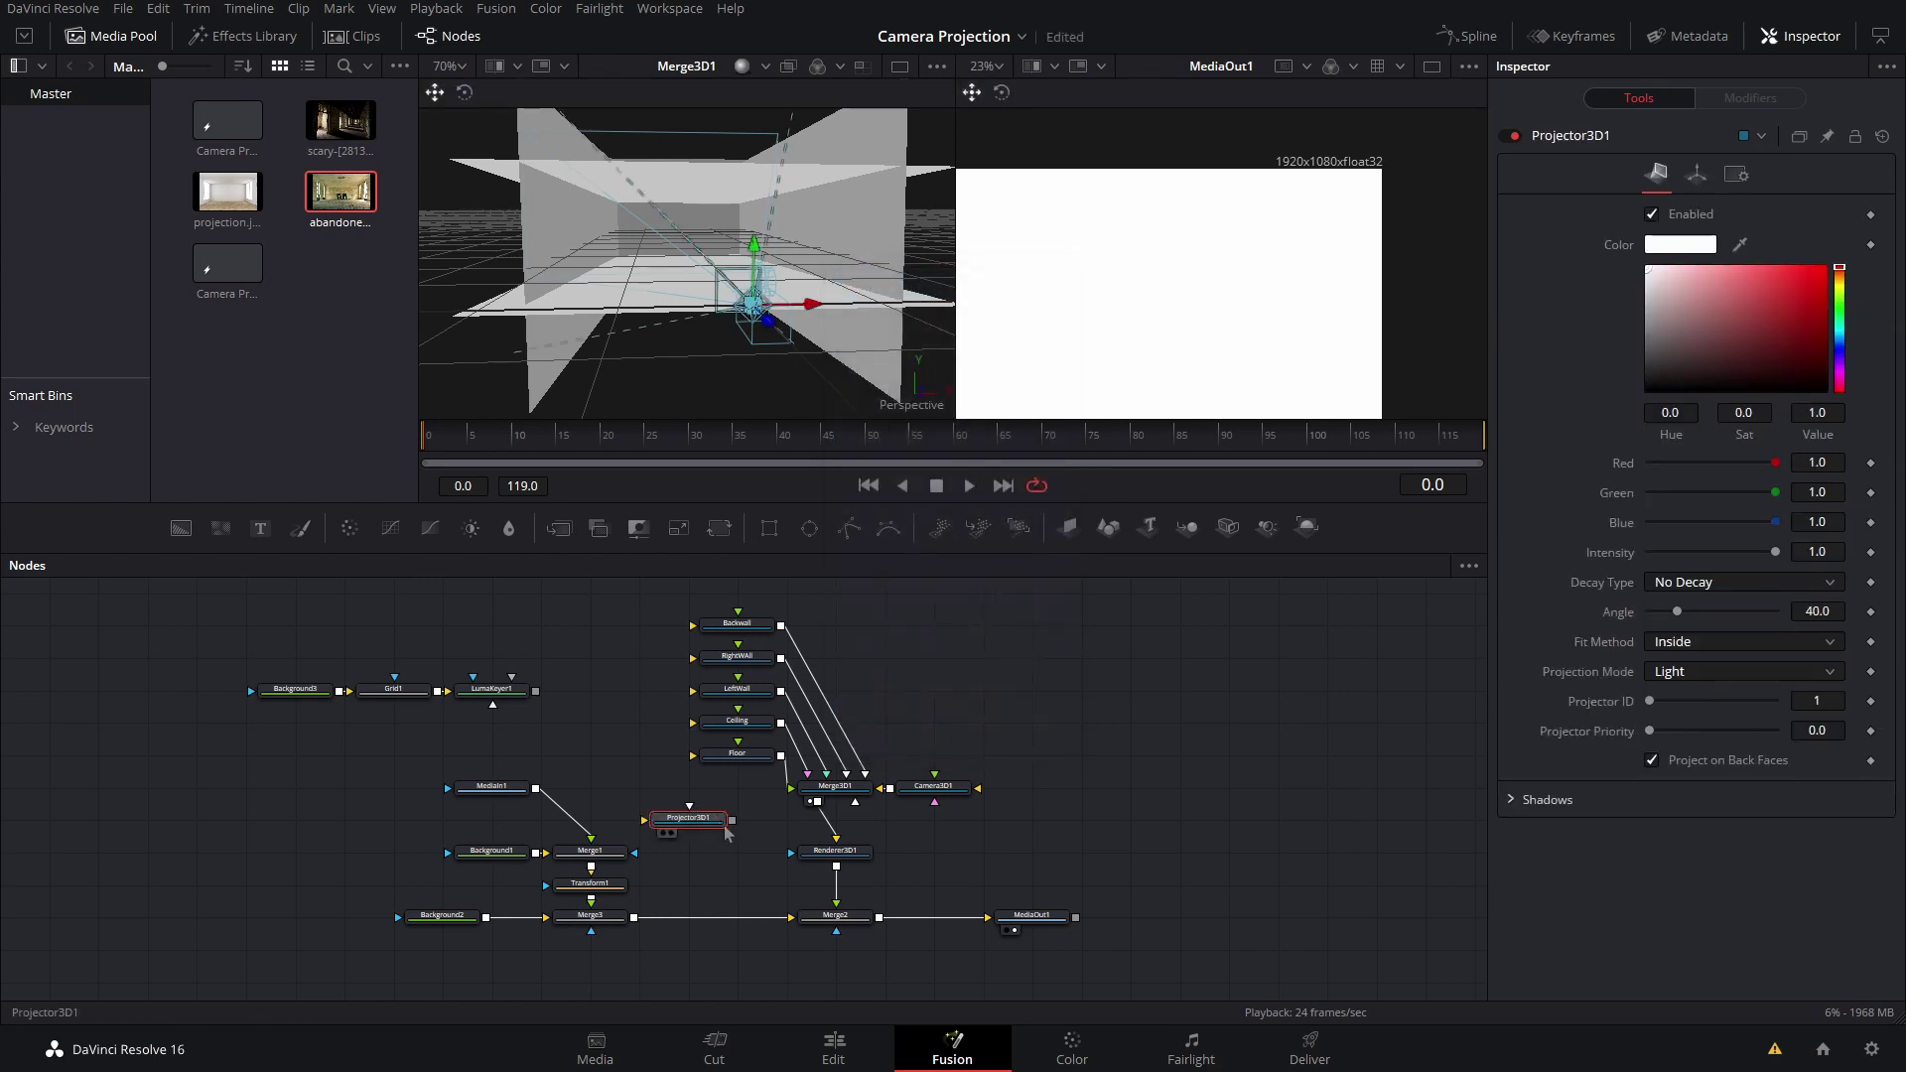
drag(733, 819, 818, 798)
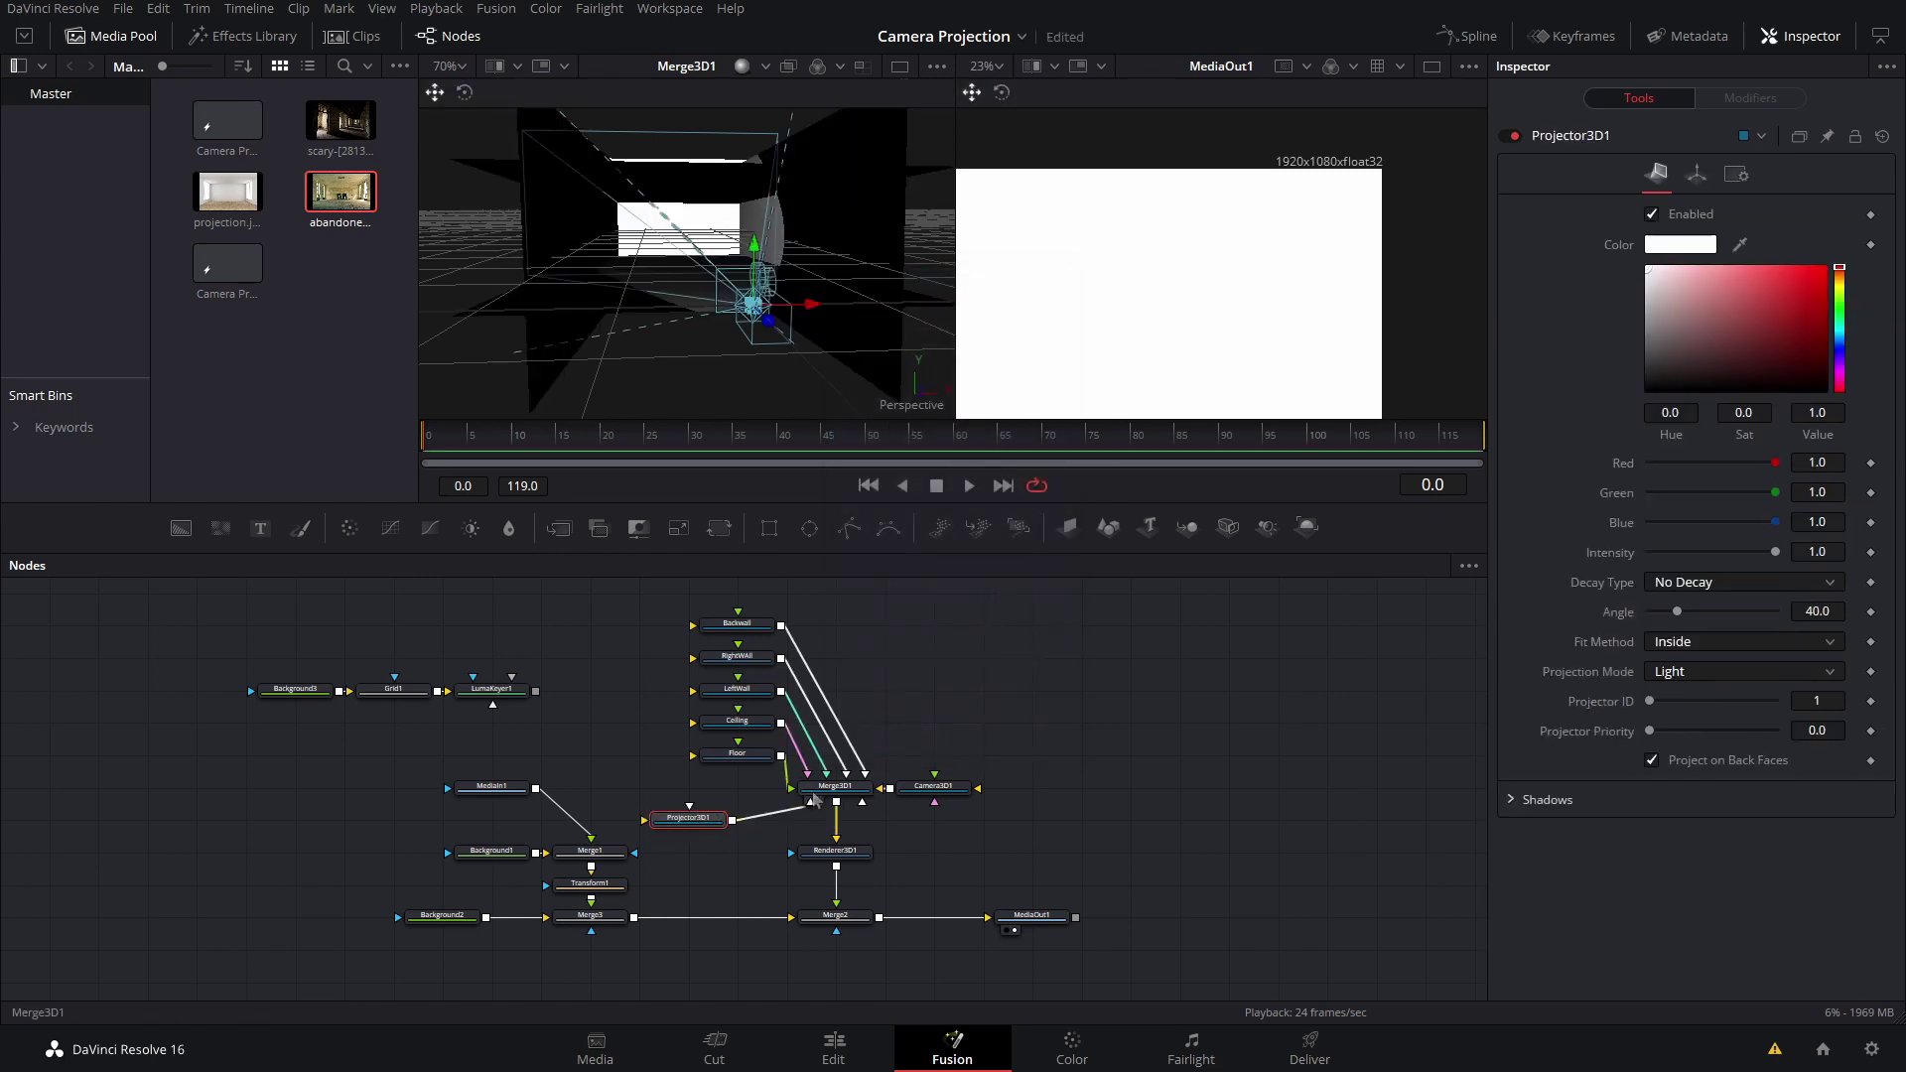
drag(491, 786, 491, 817)
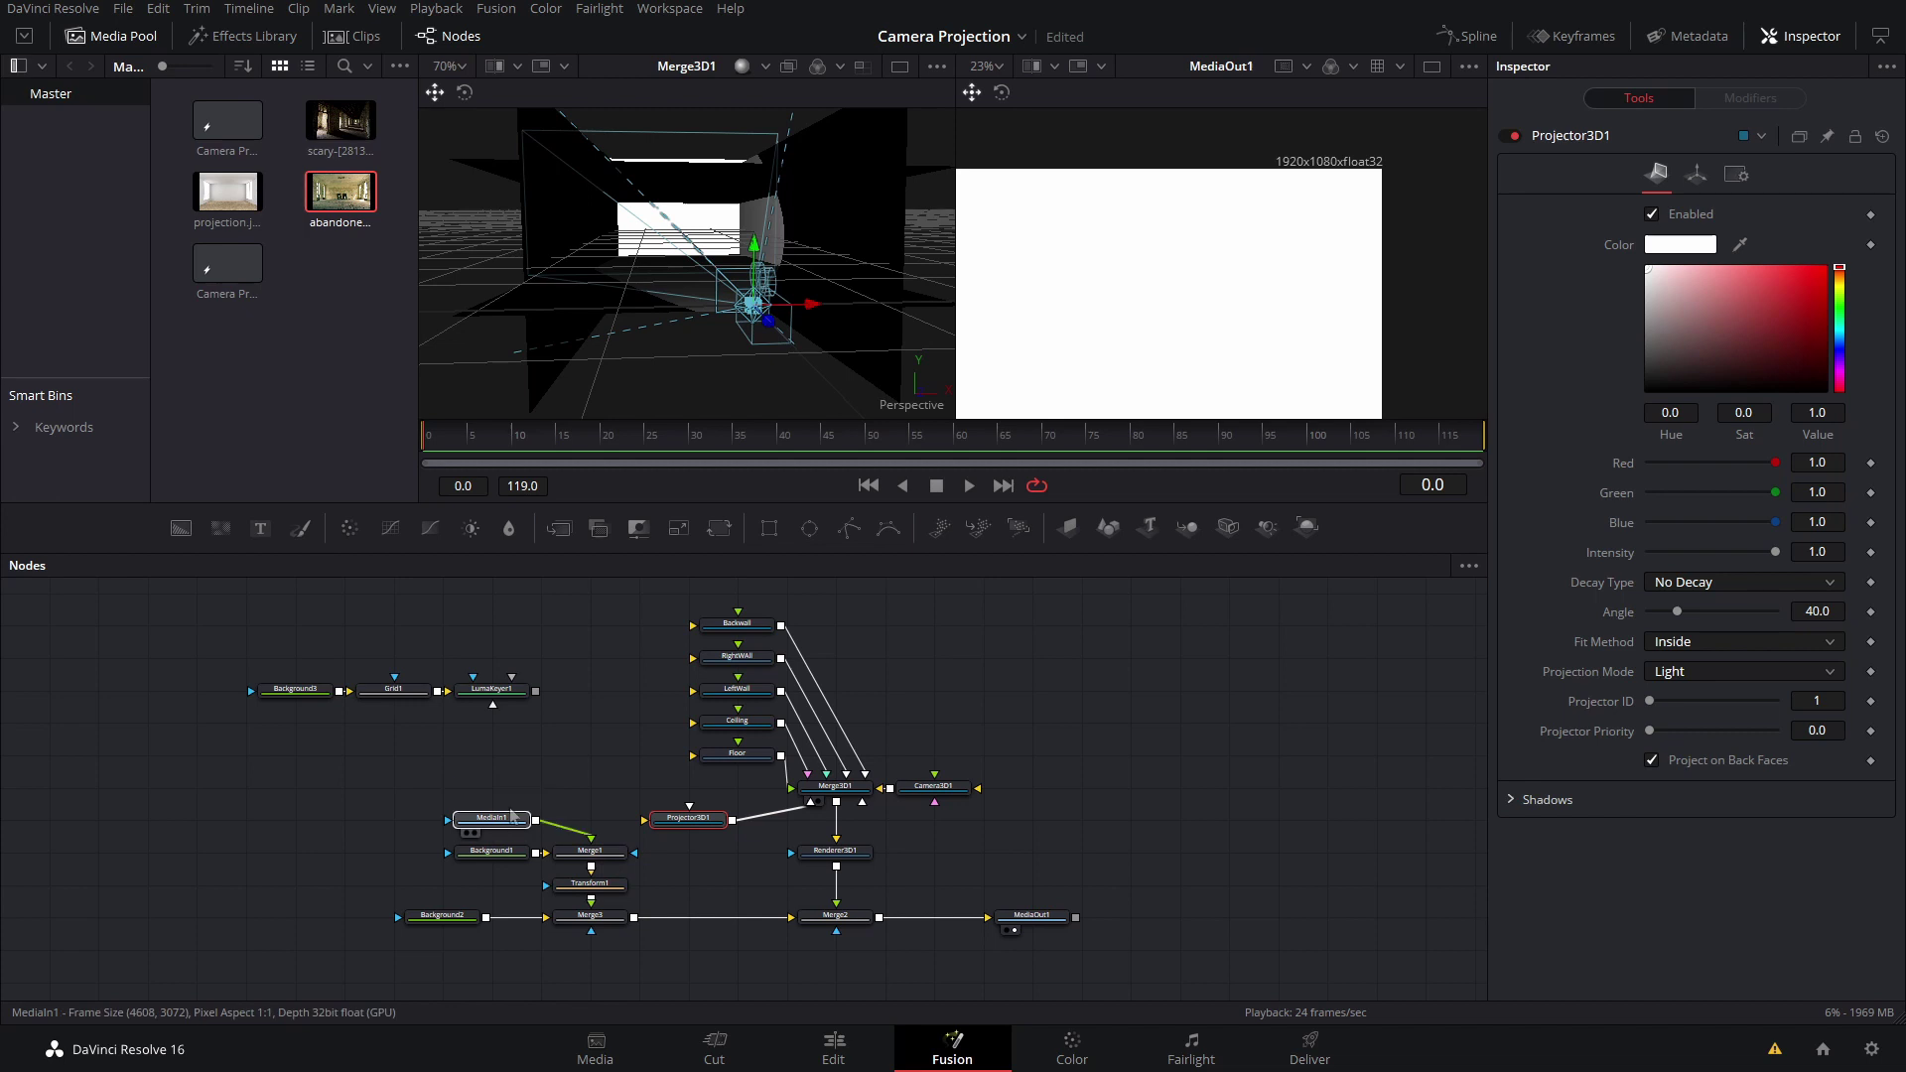
drag(686, 829, 685, 830)
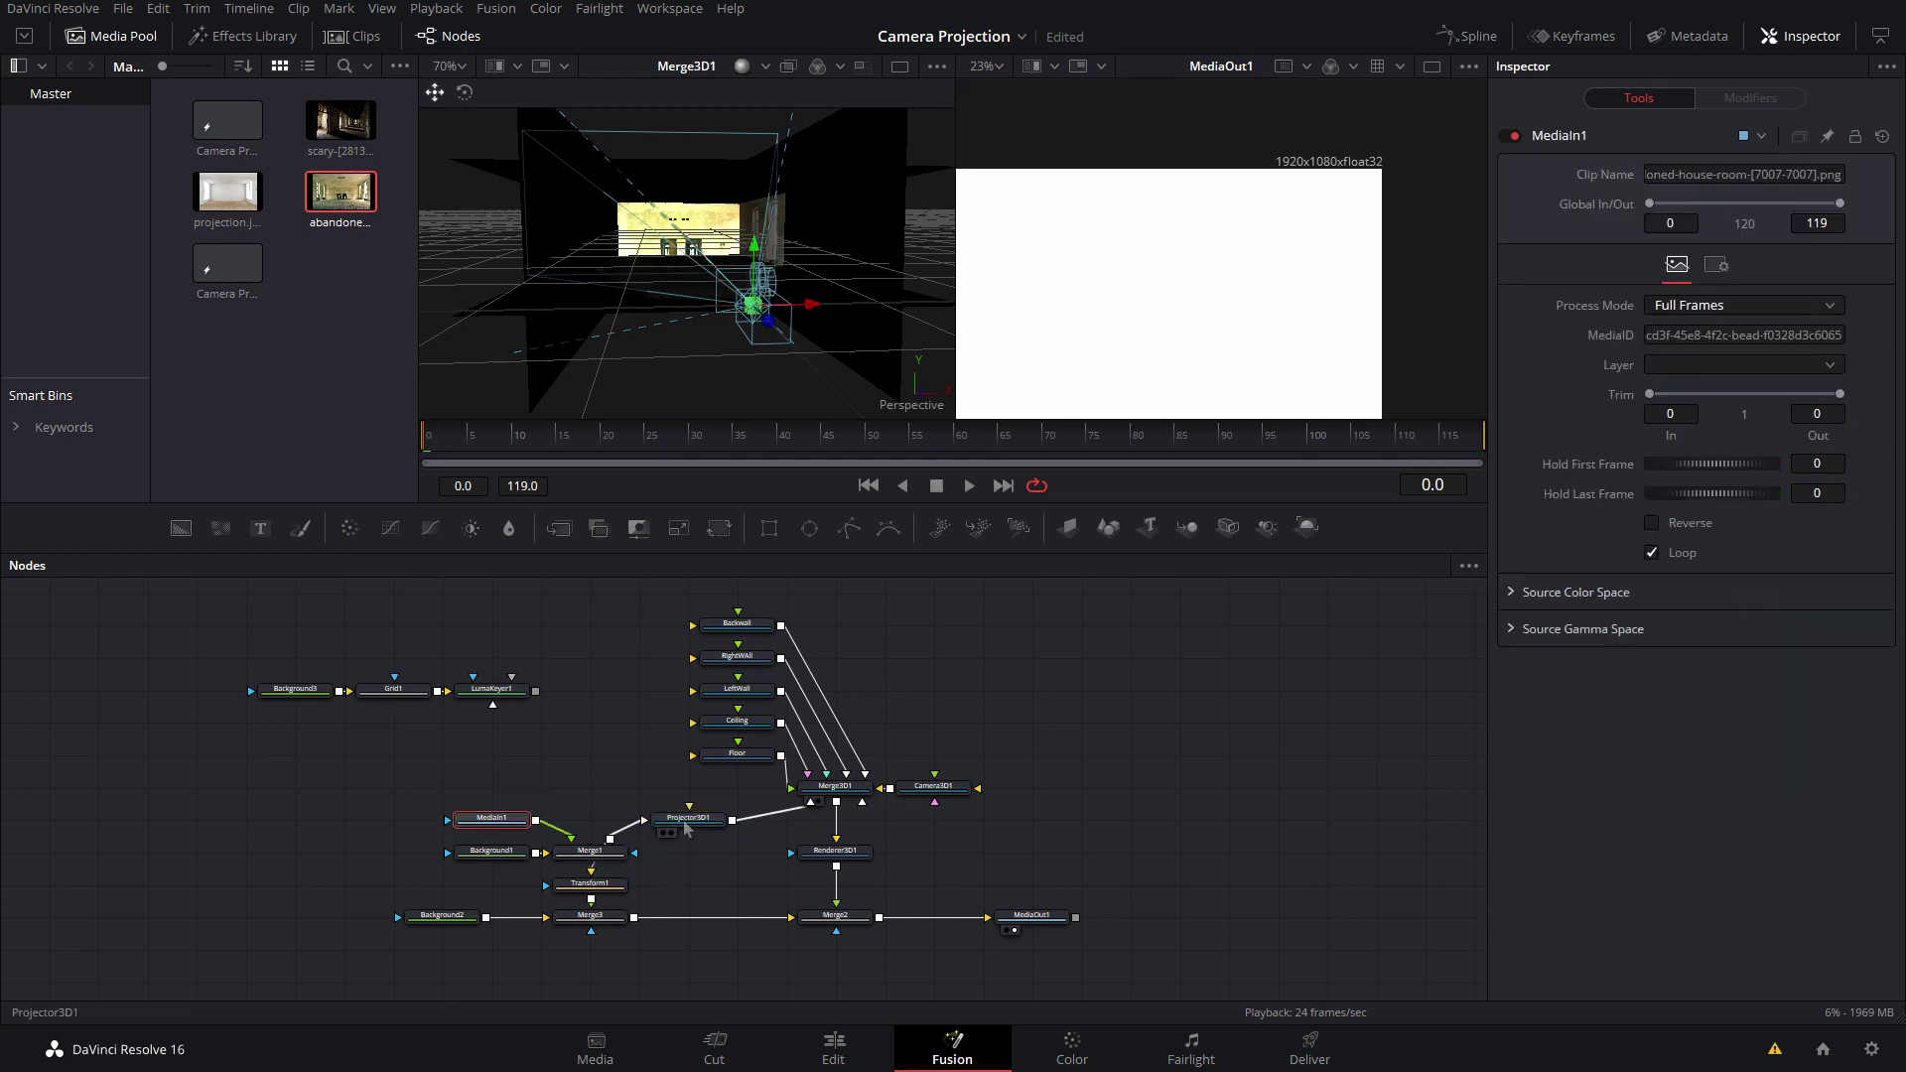
scroll(796, 297, up, 5)
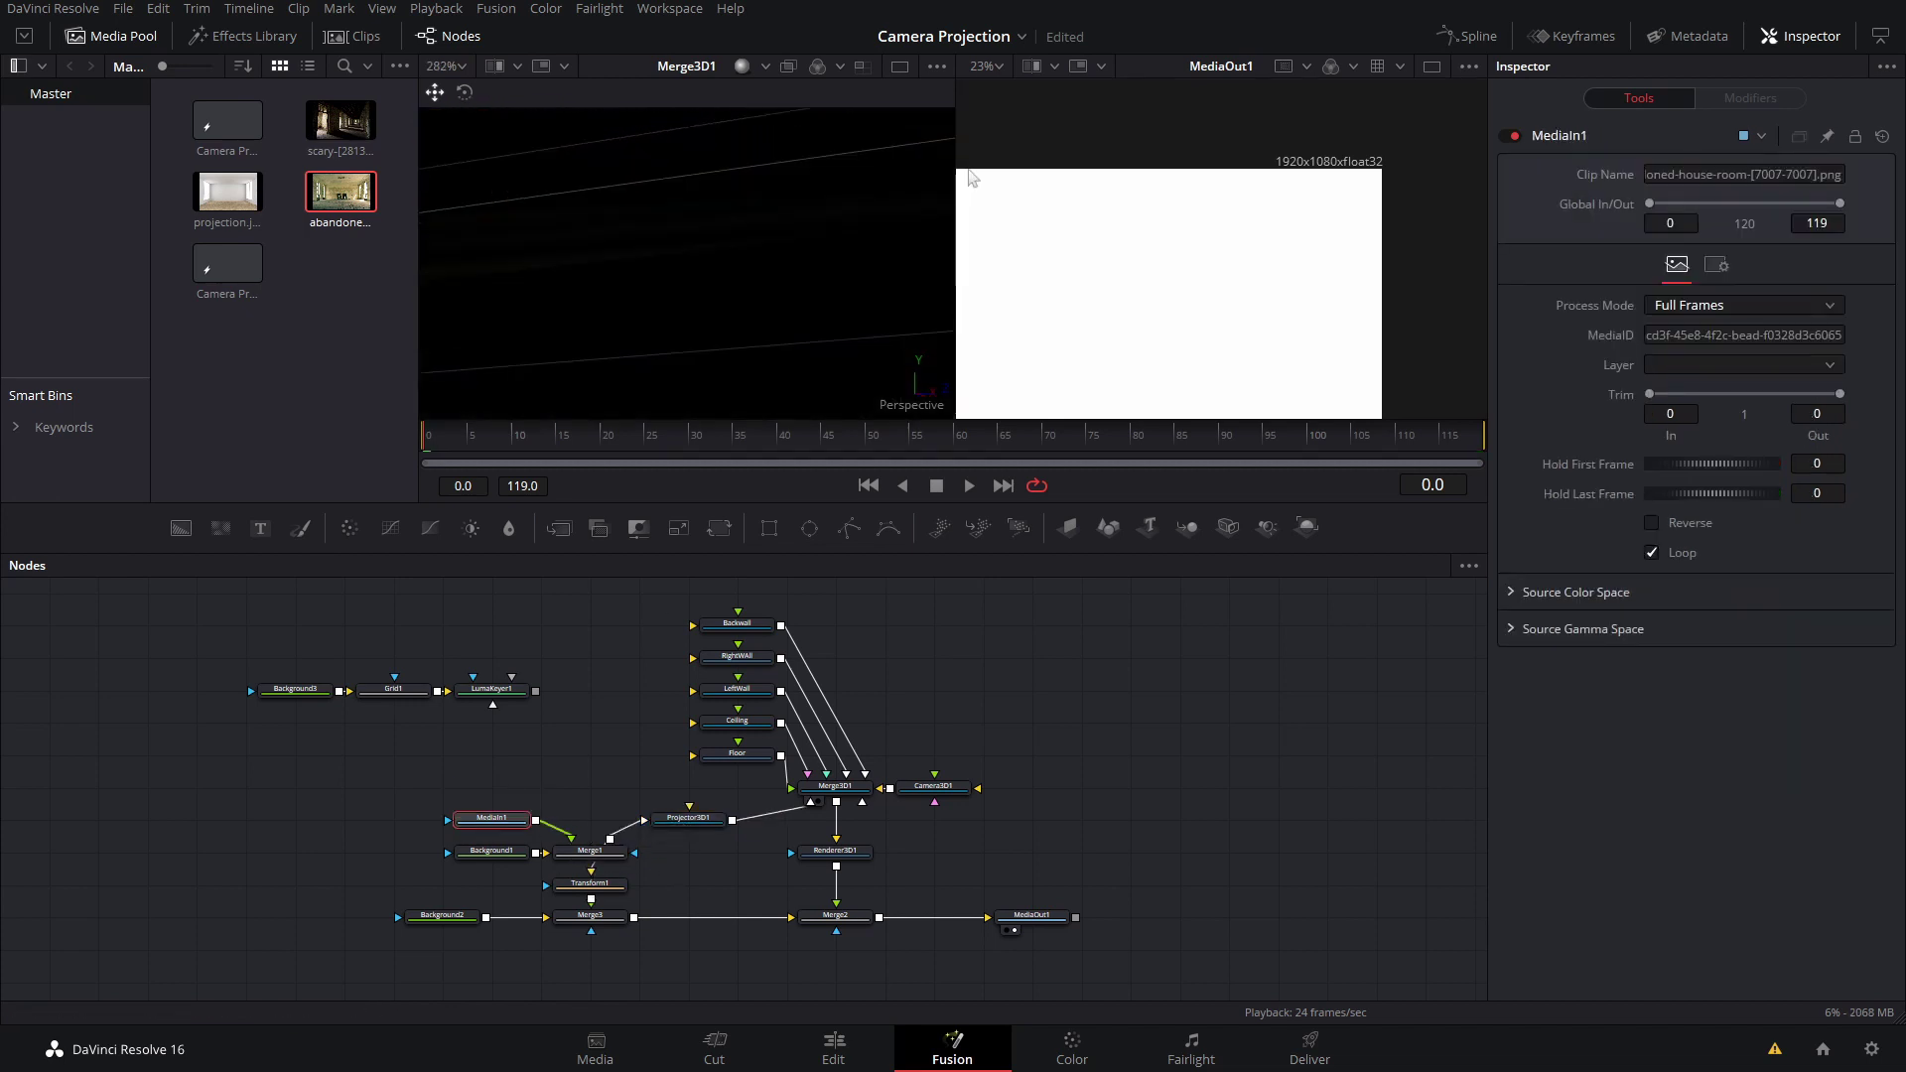
Step: Set Projector3D1's Projection Mode to Ambient Light and inspect the lit room
drag(796, 296, 822, 176)
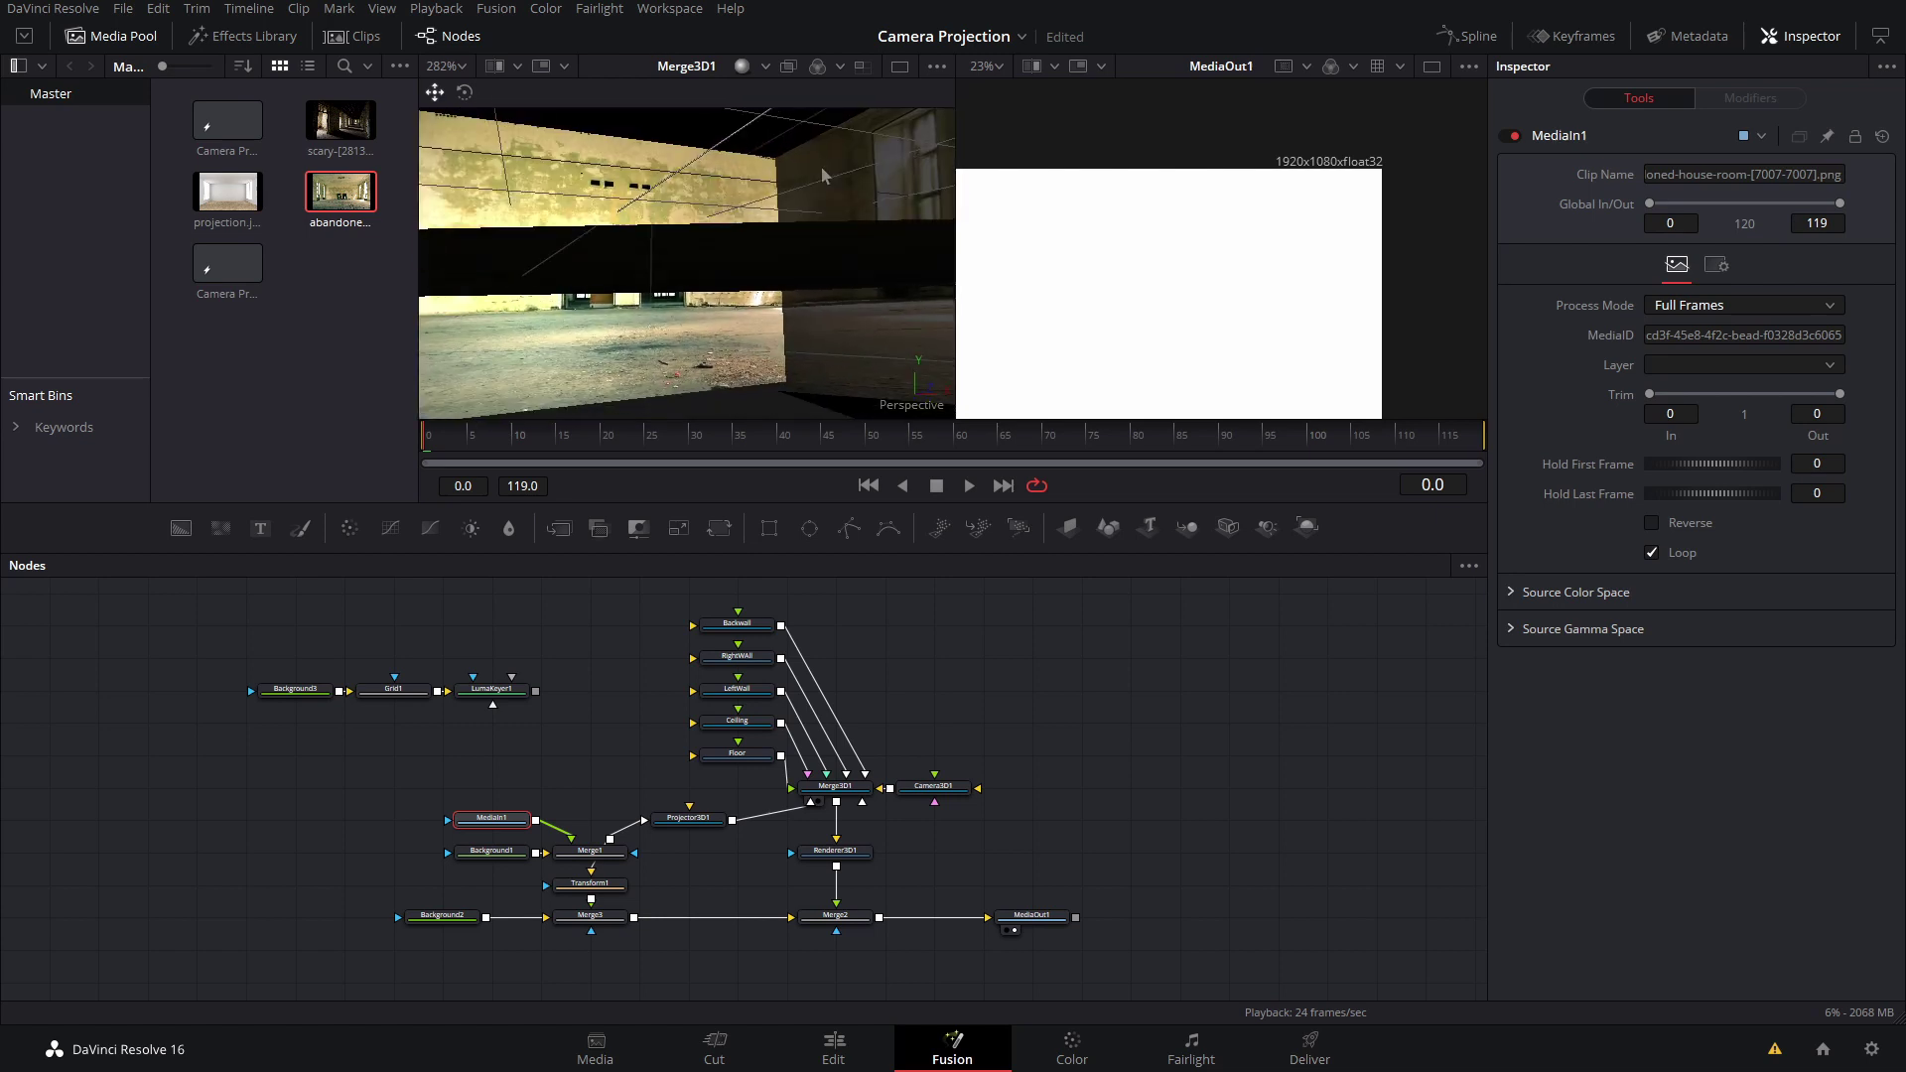
scroll(822, 177, down, 3)
drag(580, 285, 715, 298)
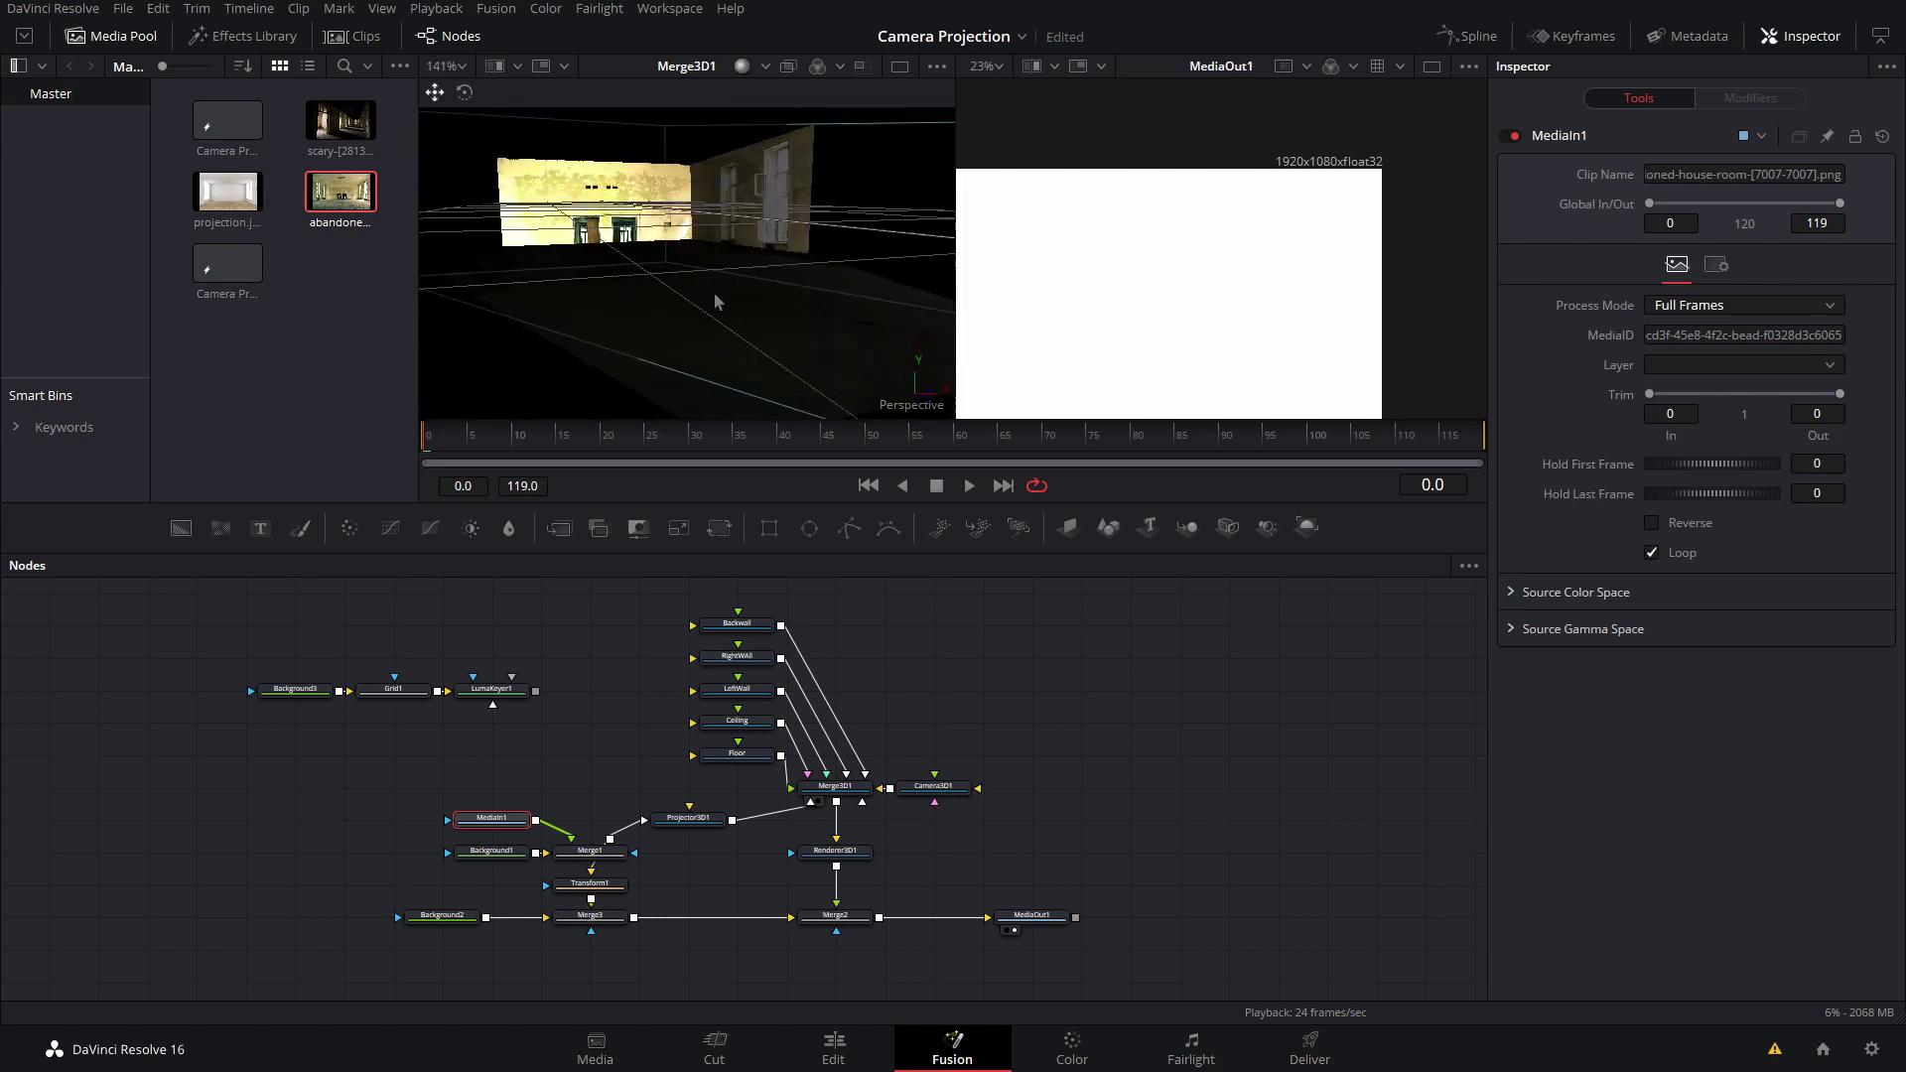
click(689, 817)
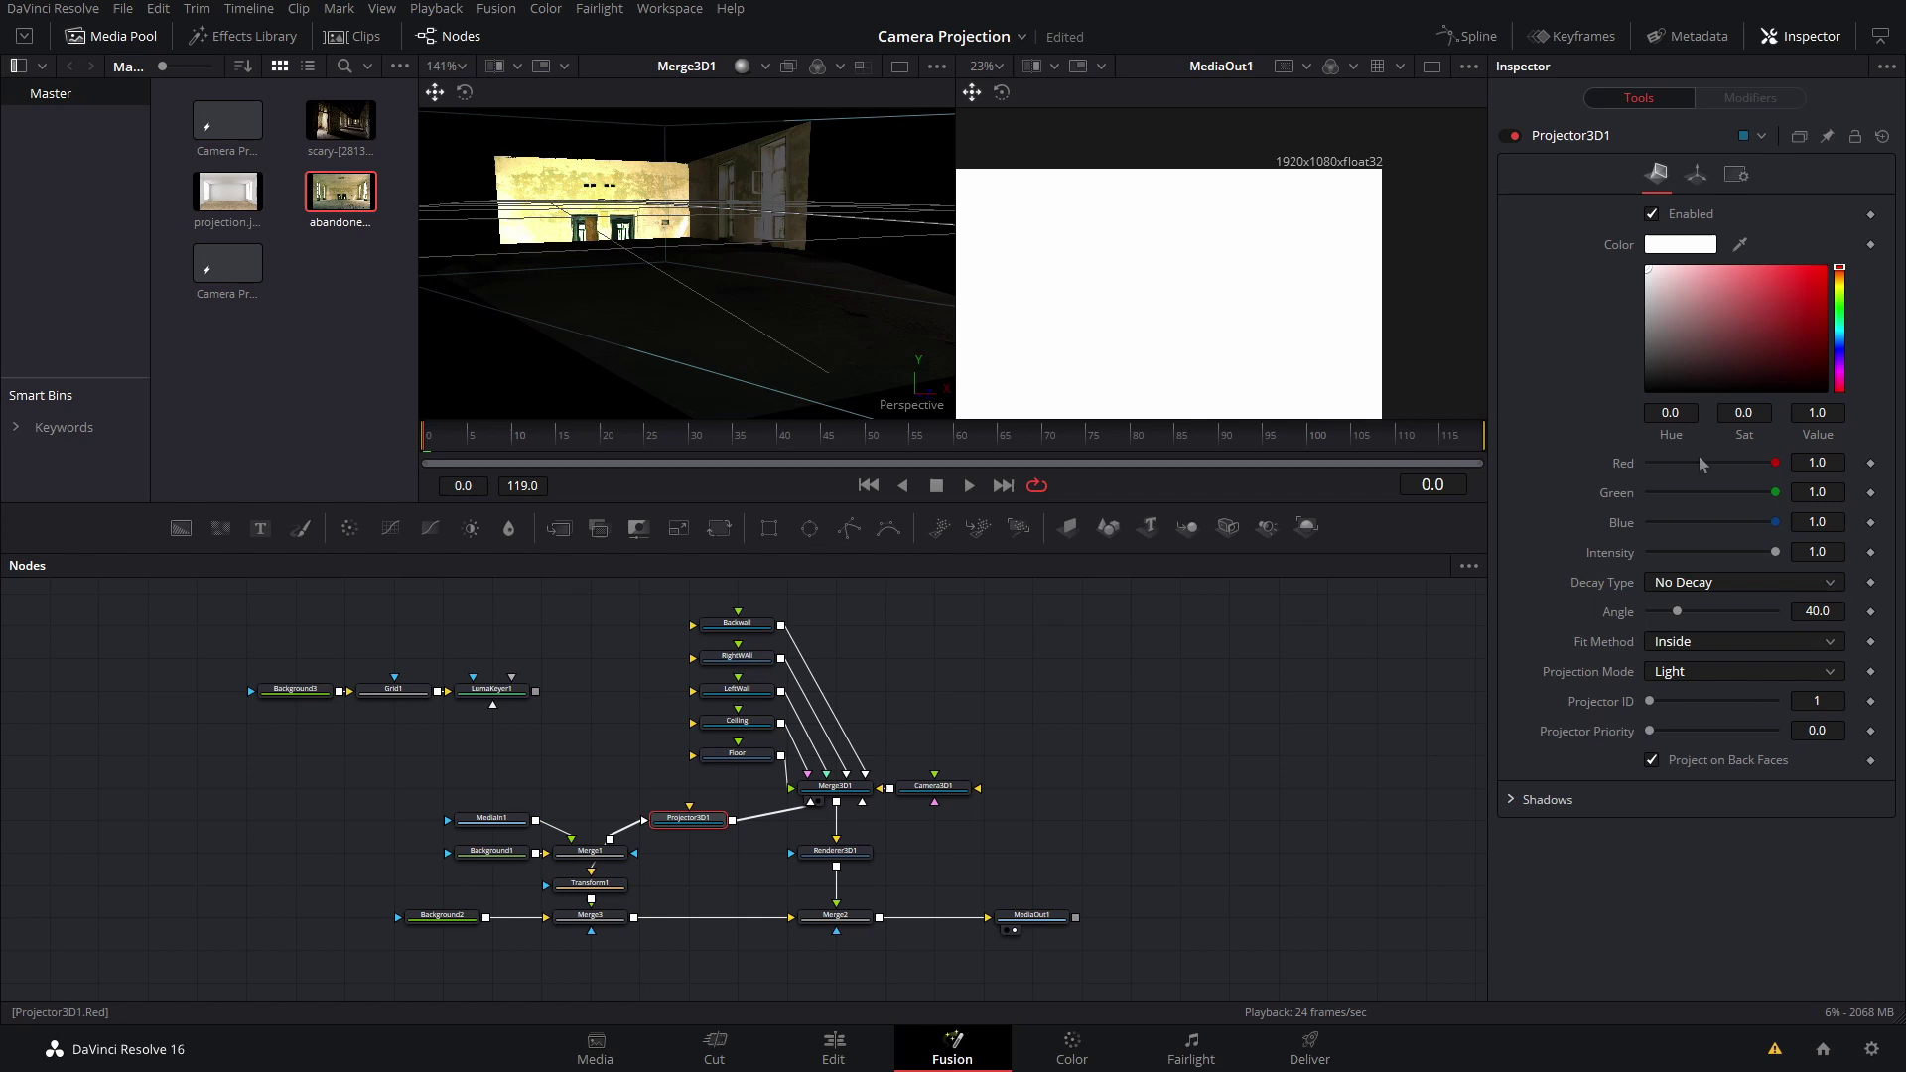
click(1680, 671)
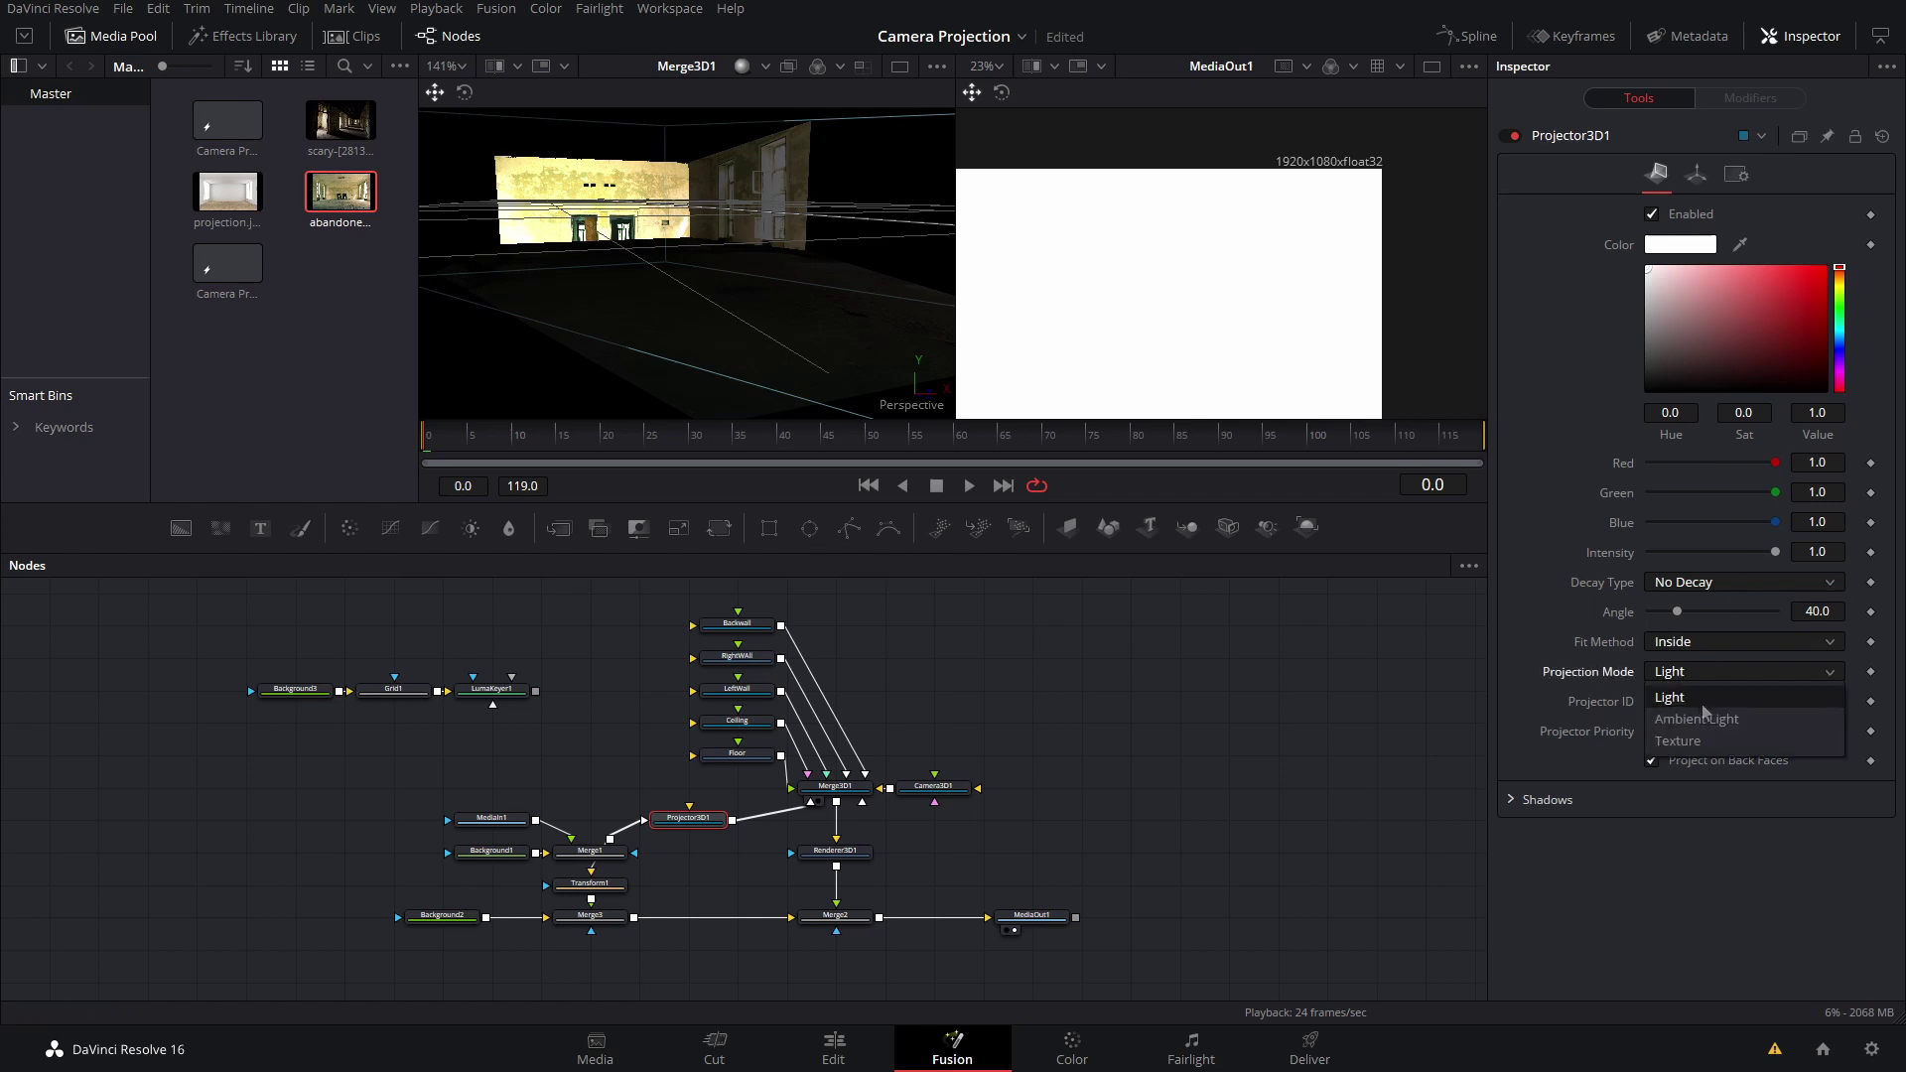
click(1705, 724)
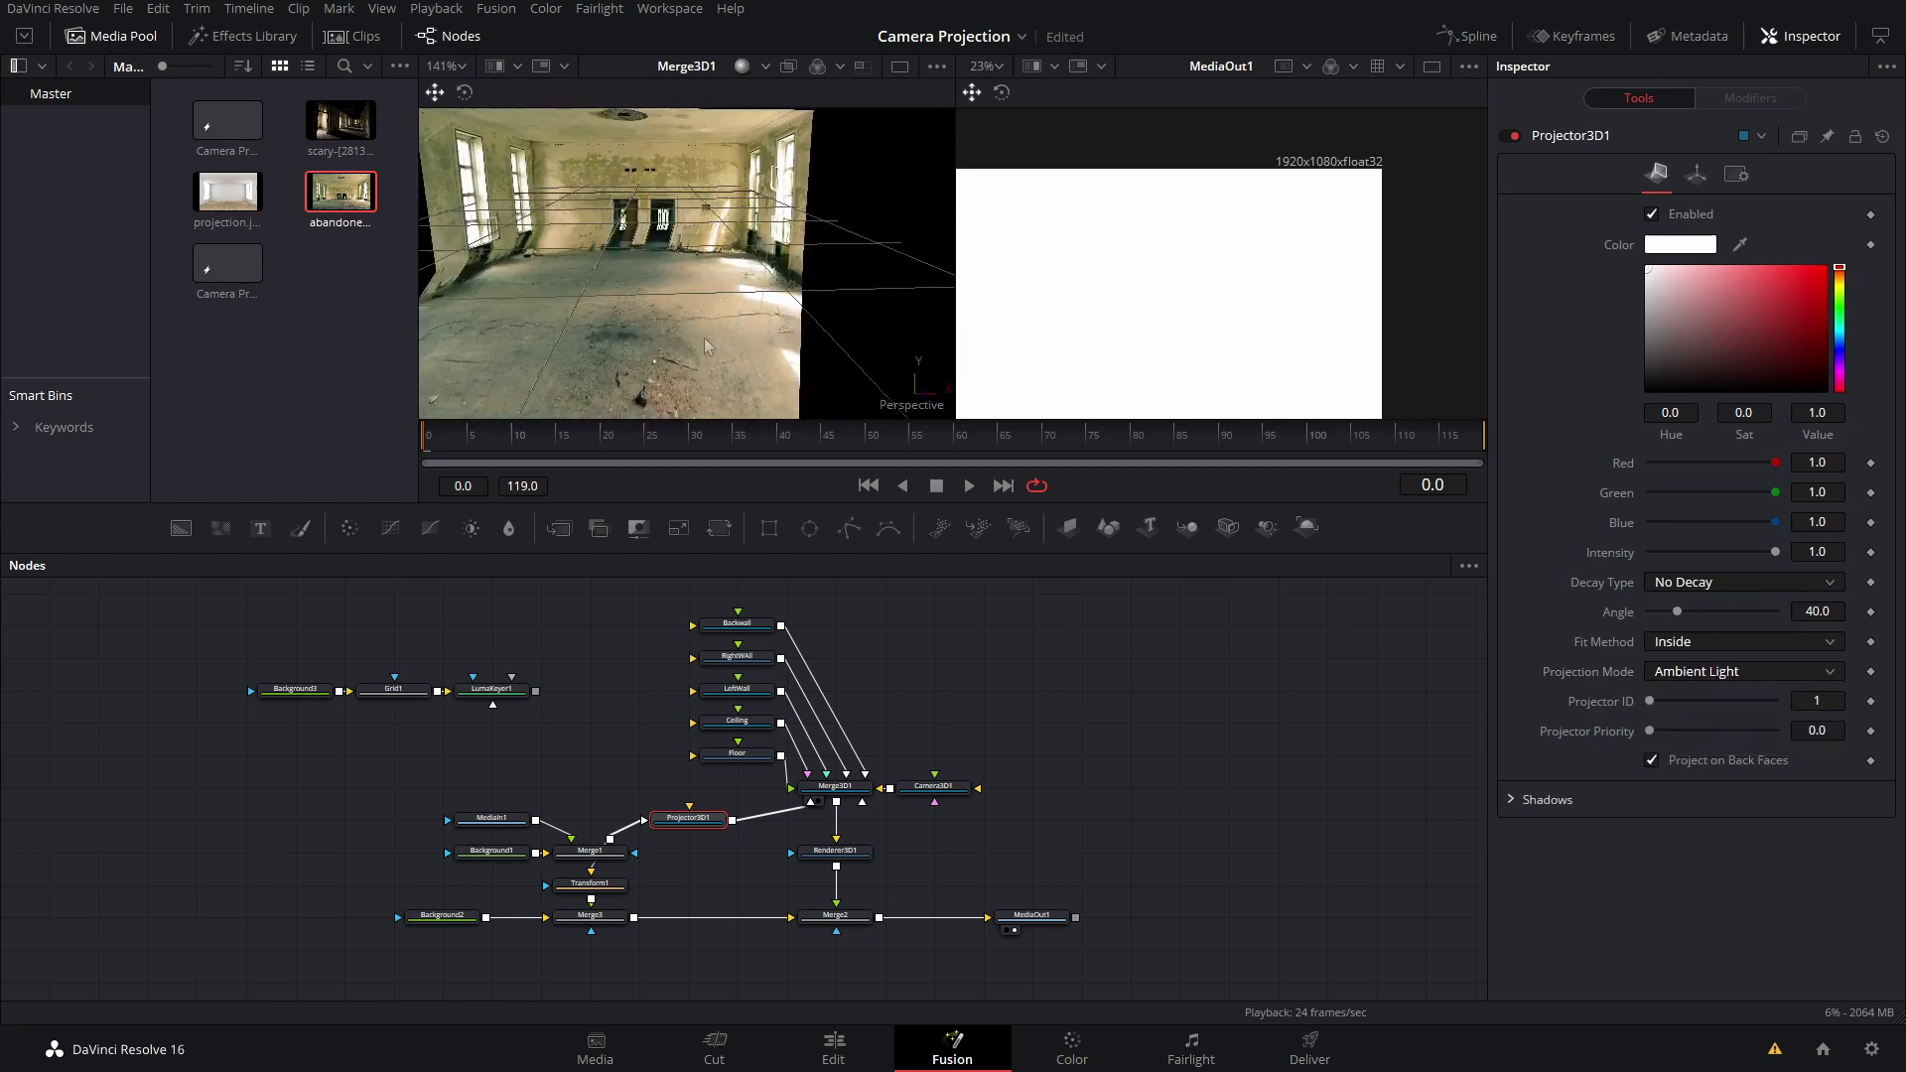
drag(618, 392, 582, 374)
click(833, 850)
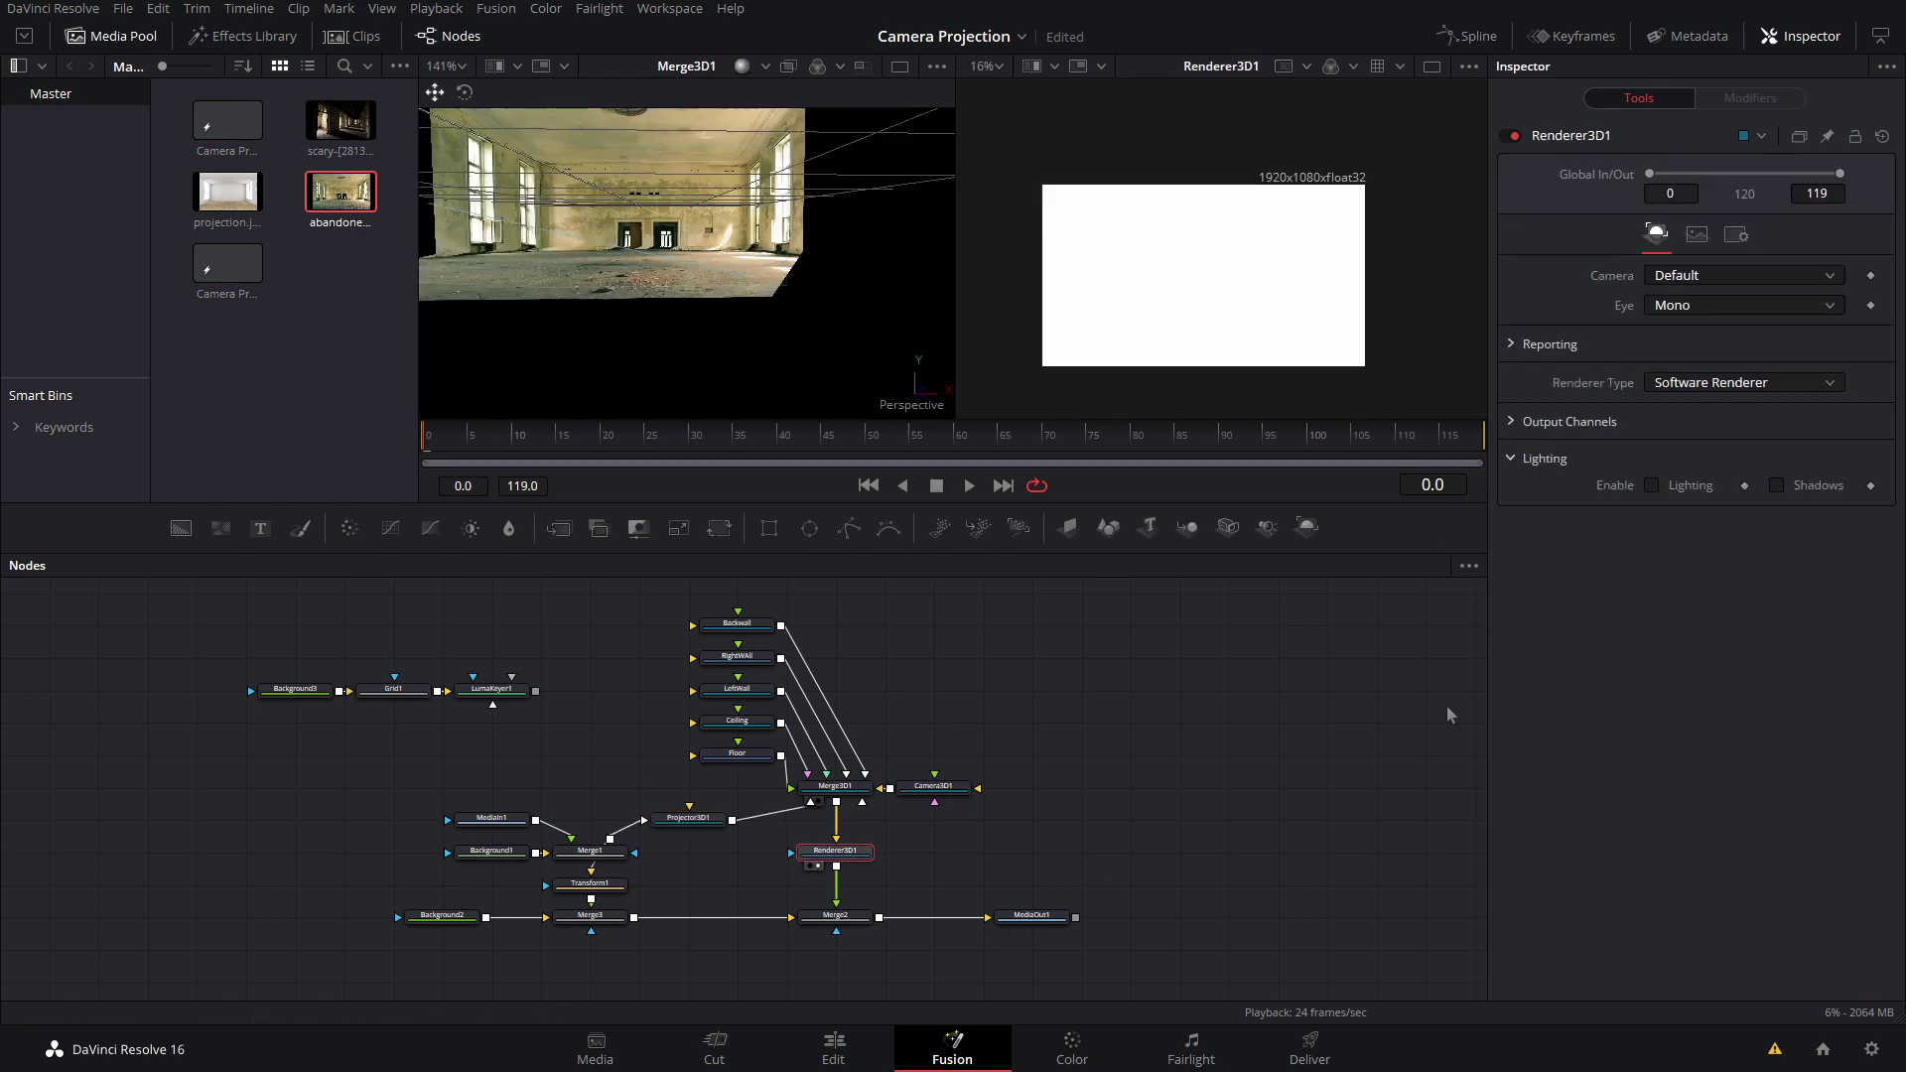
Step: Enable Lighting in Renderer3D1, re-aim Camera3D1 on the room, and view through the camera
click(1652, 485)
scroll(1450, 375, up, 1)
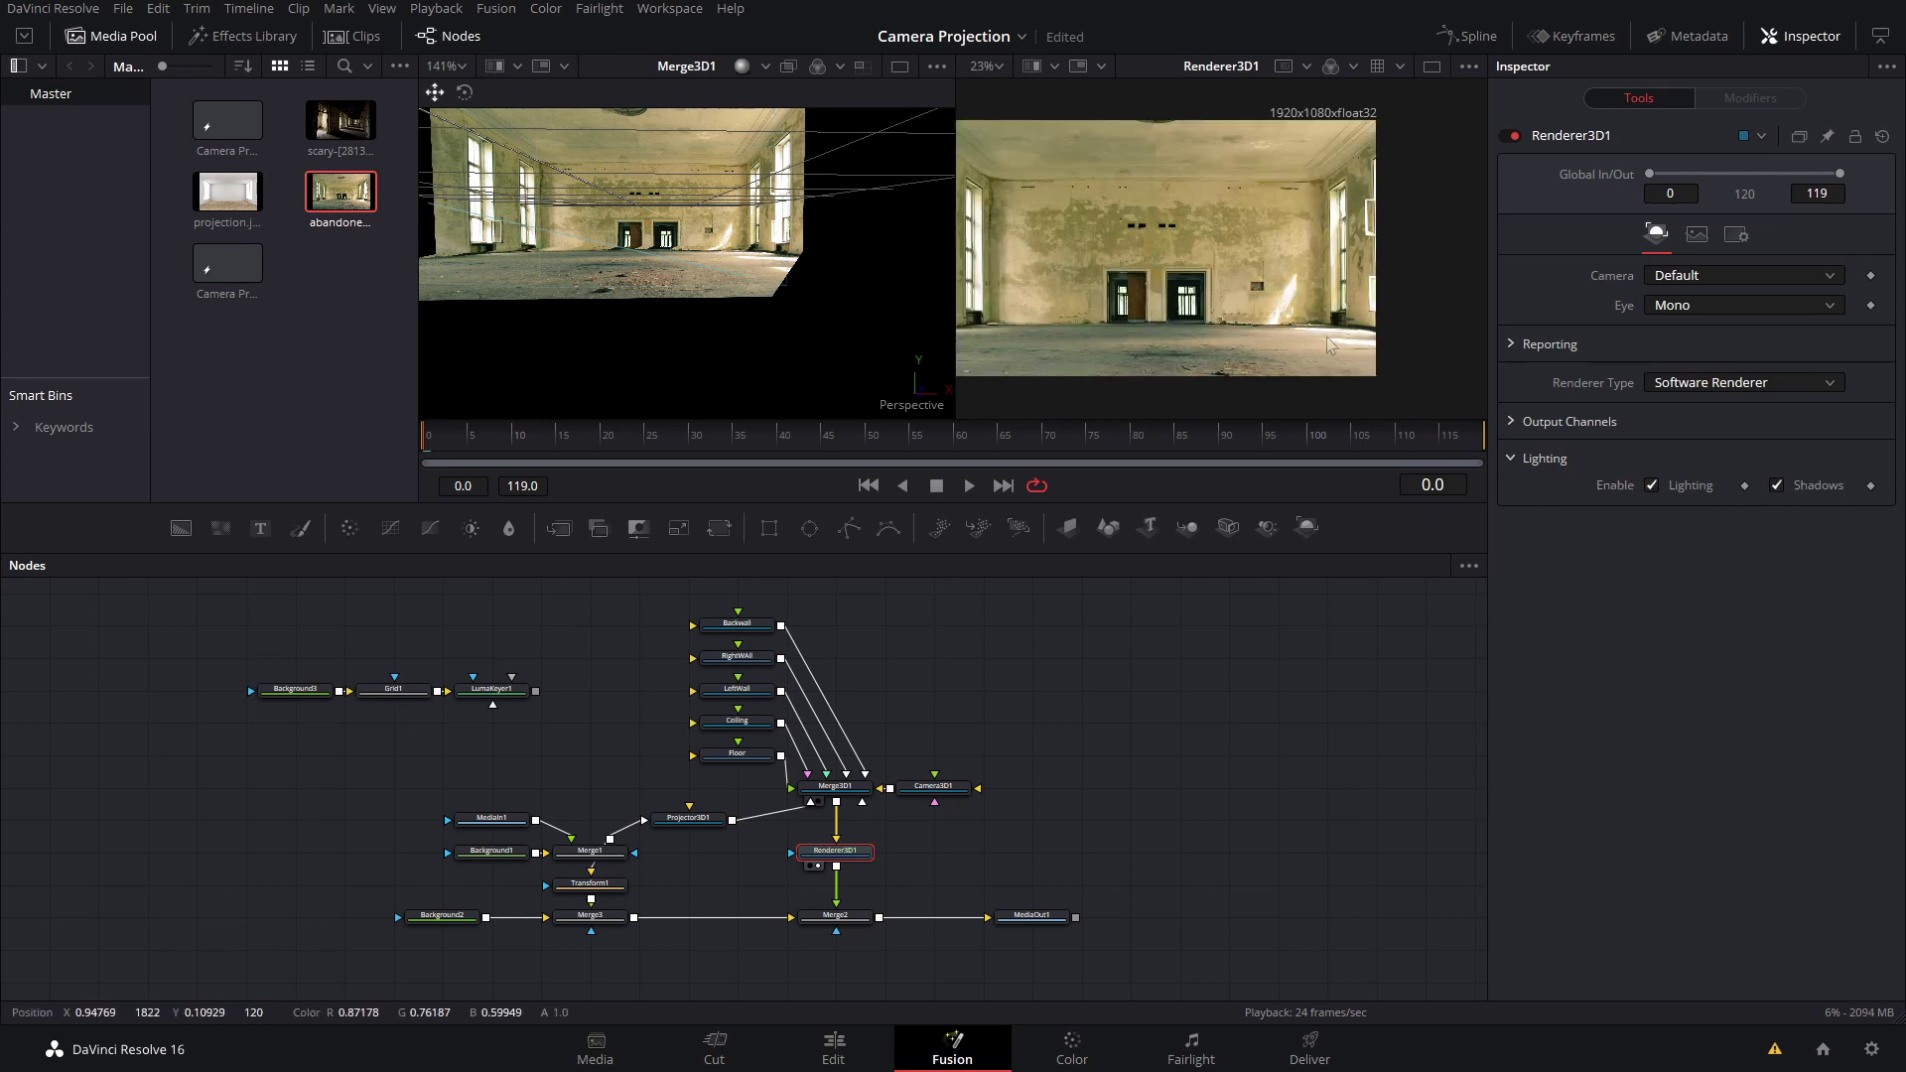
scroll(1451, 377, up, 1)
scroll(1451, 375, up, 1)
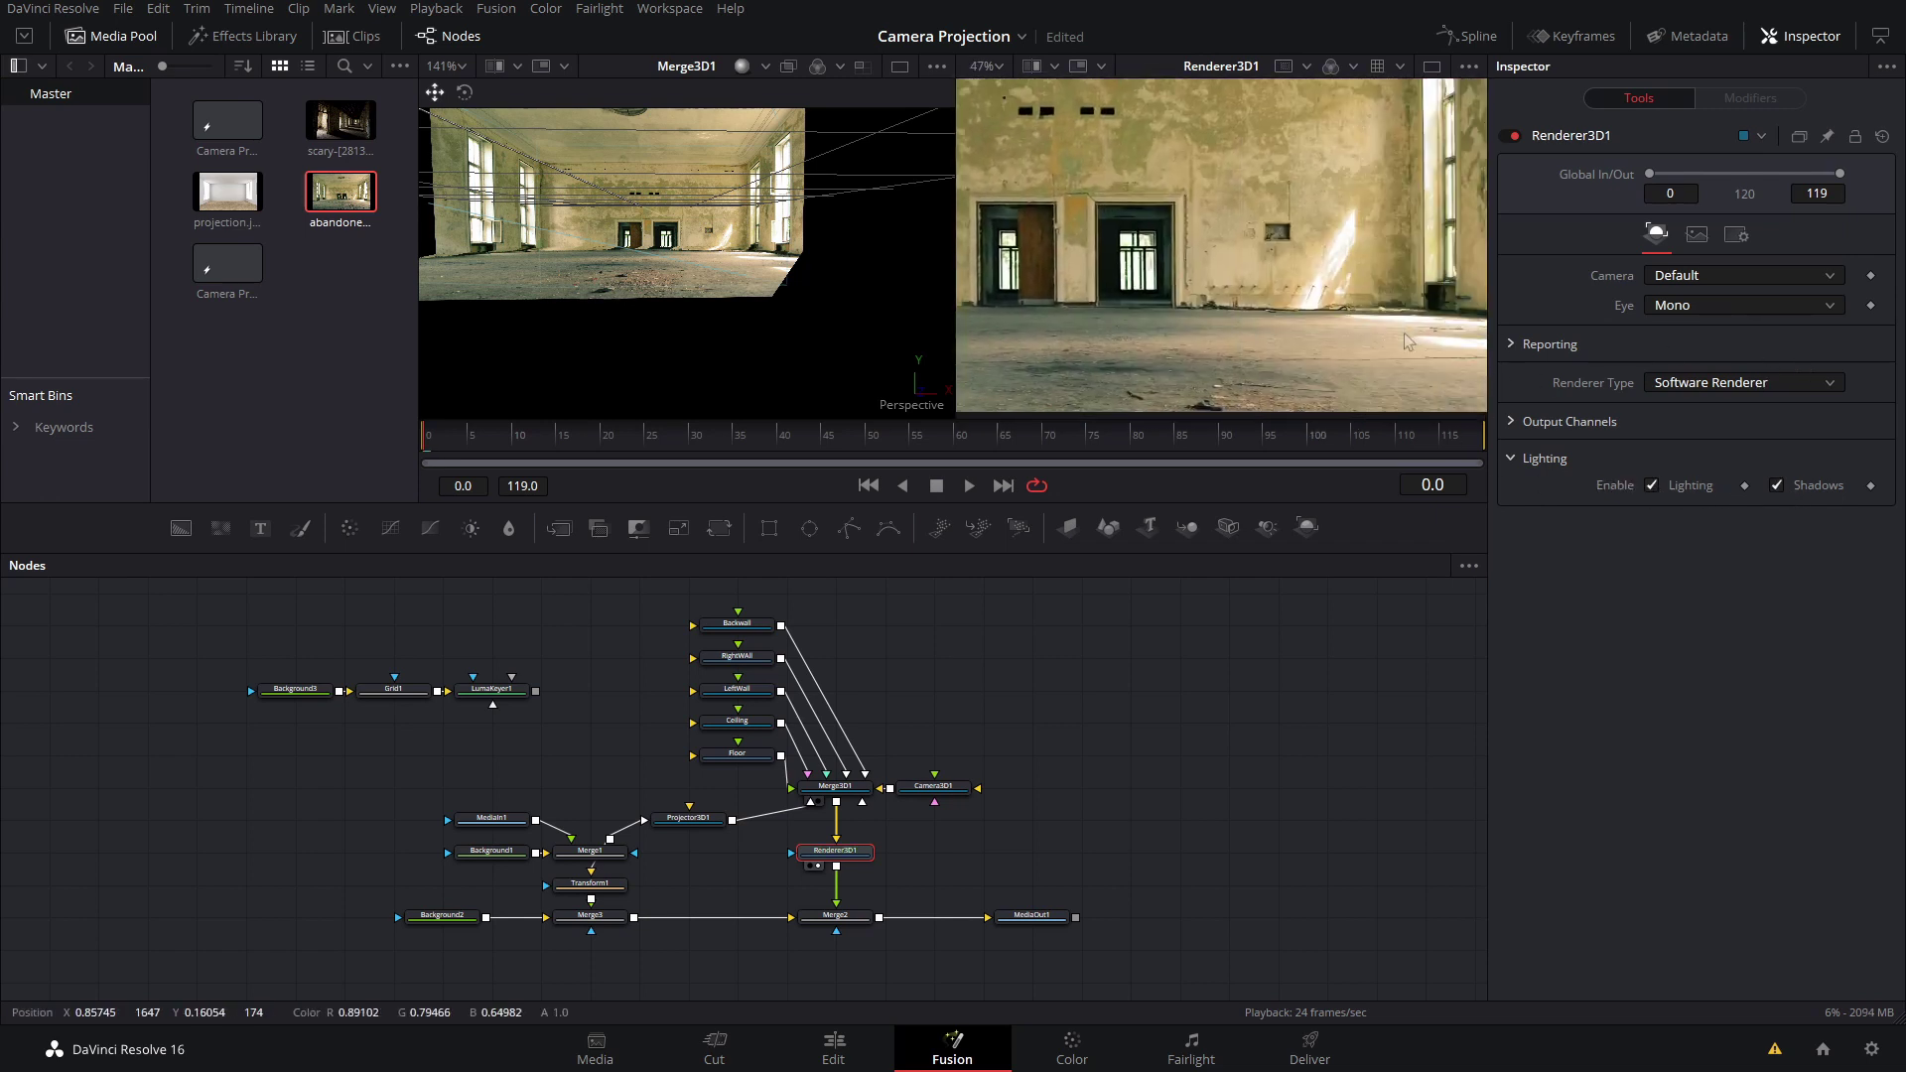
scroll(624, 256, up, 2)
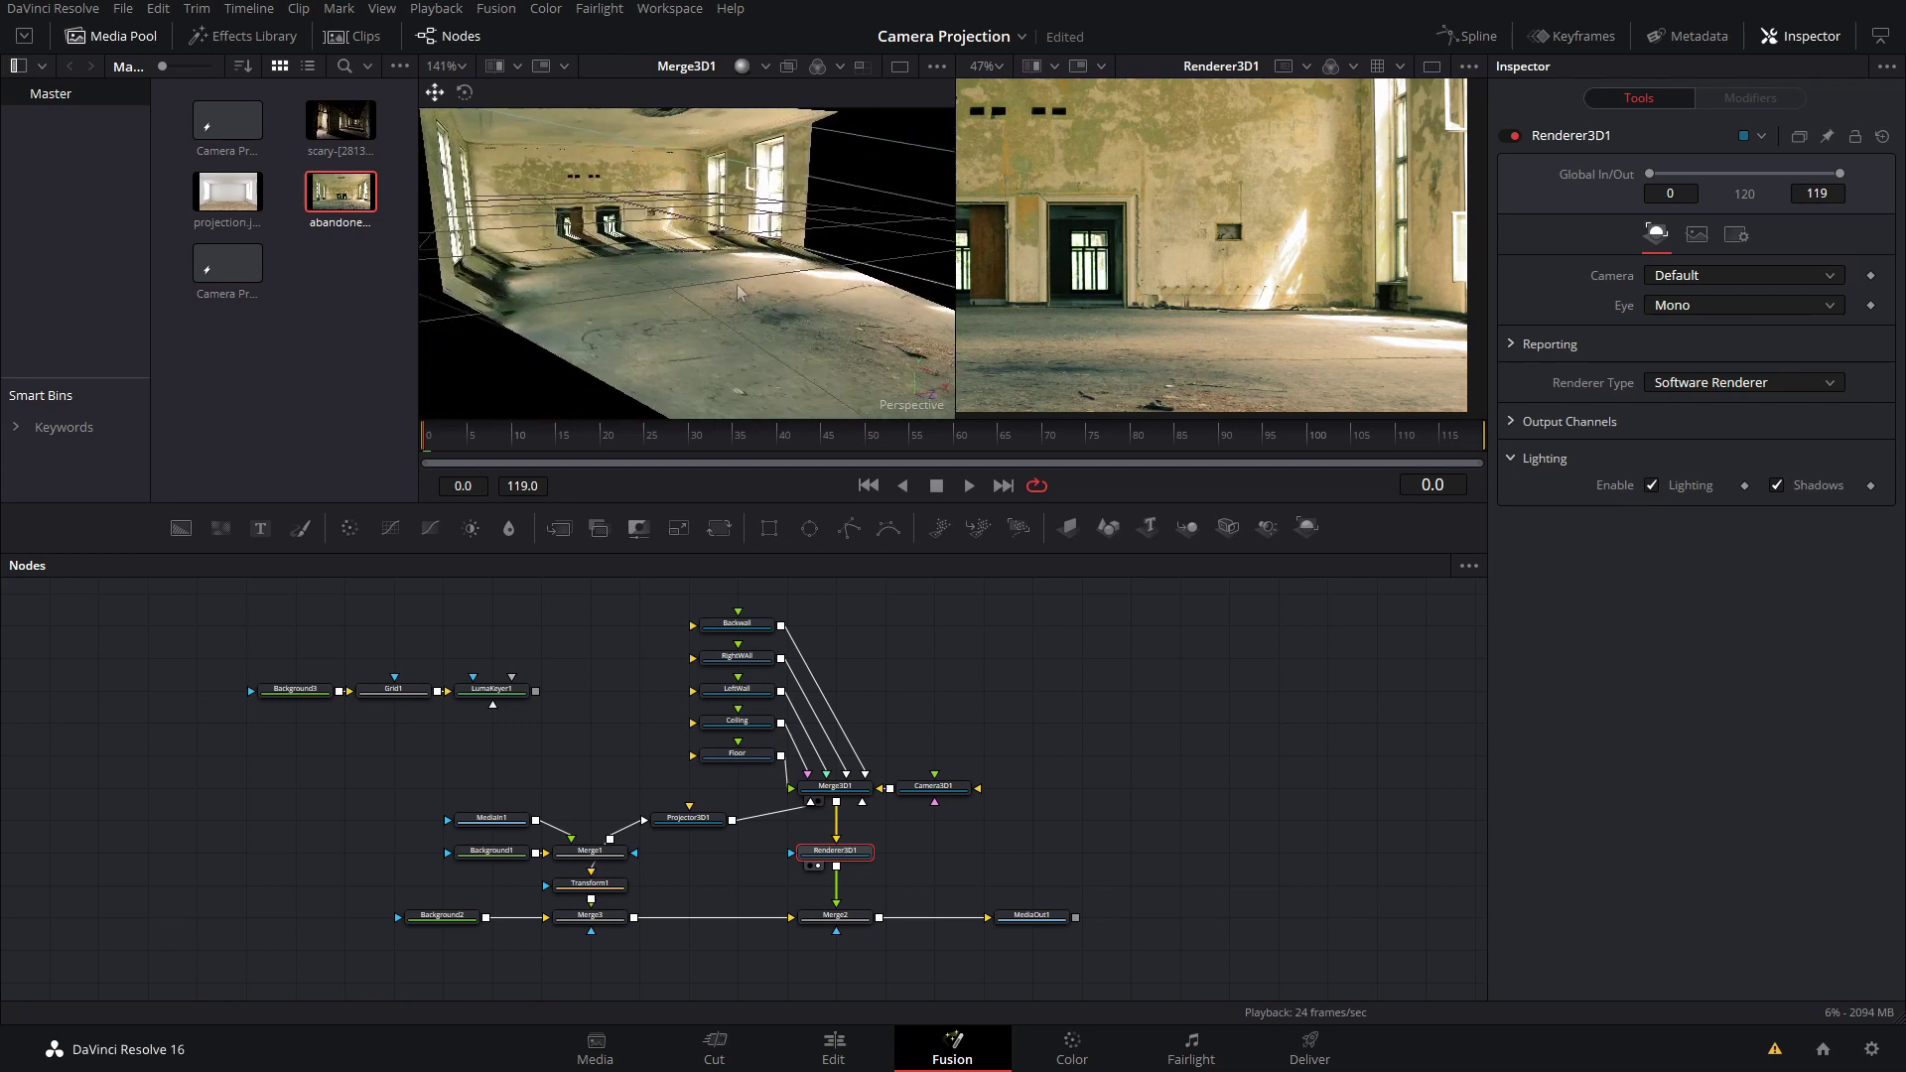
mouse_move(623, 256)
mouse_down()
mouse_move(843, 289)
mouse_move(689, 298)
mouse_move(859, 384)
mouse_move(756, 363)
mouse_up()
scroll(690, 298, up, 2)
scroll(858, 384, down, 2)
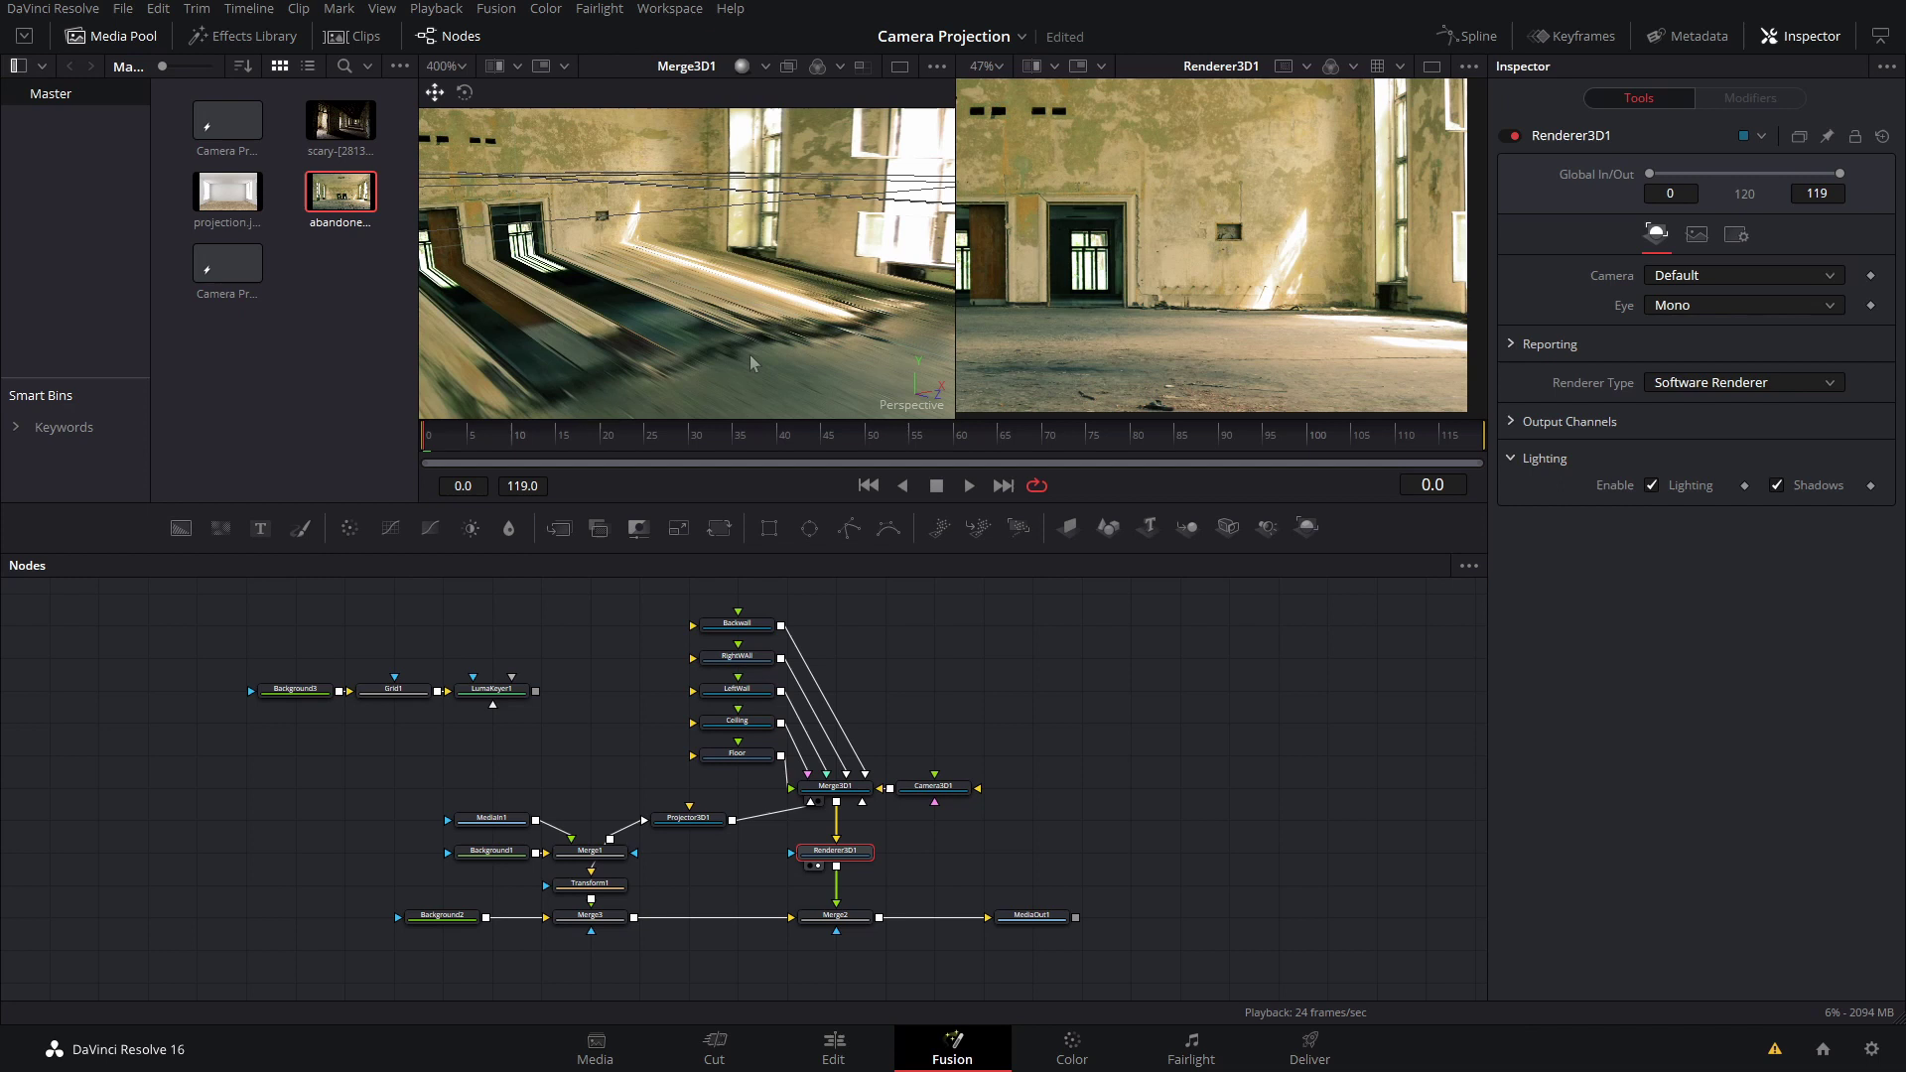
click(953, 802)
scroll(860, 266, down, 4)
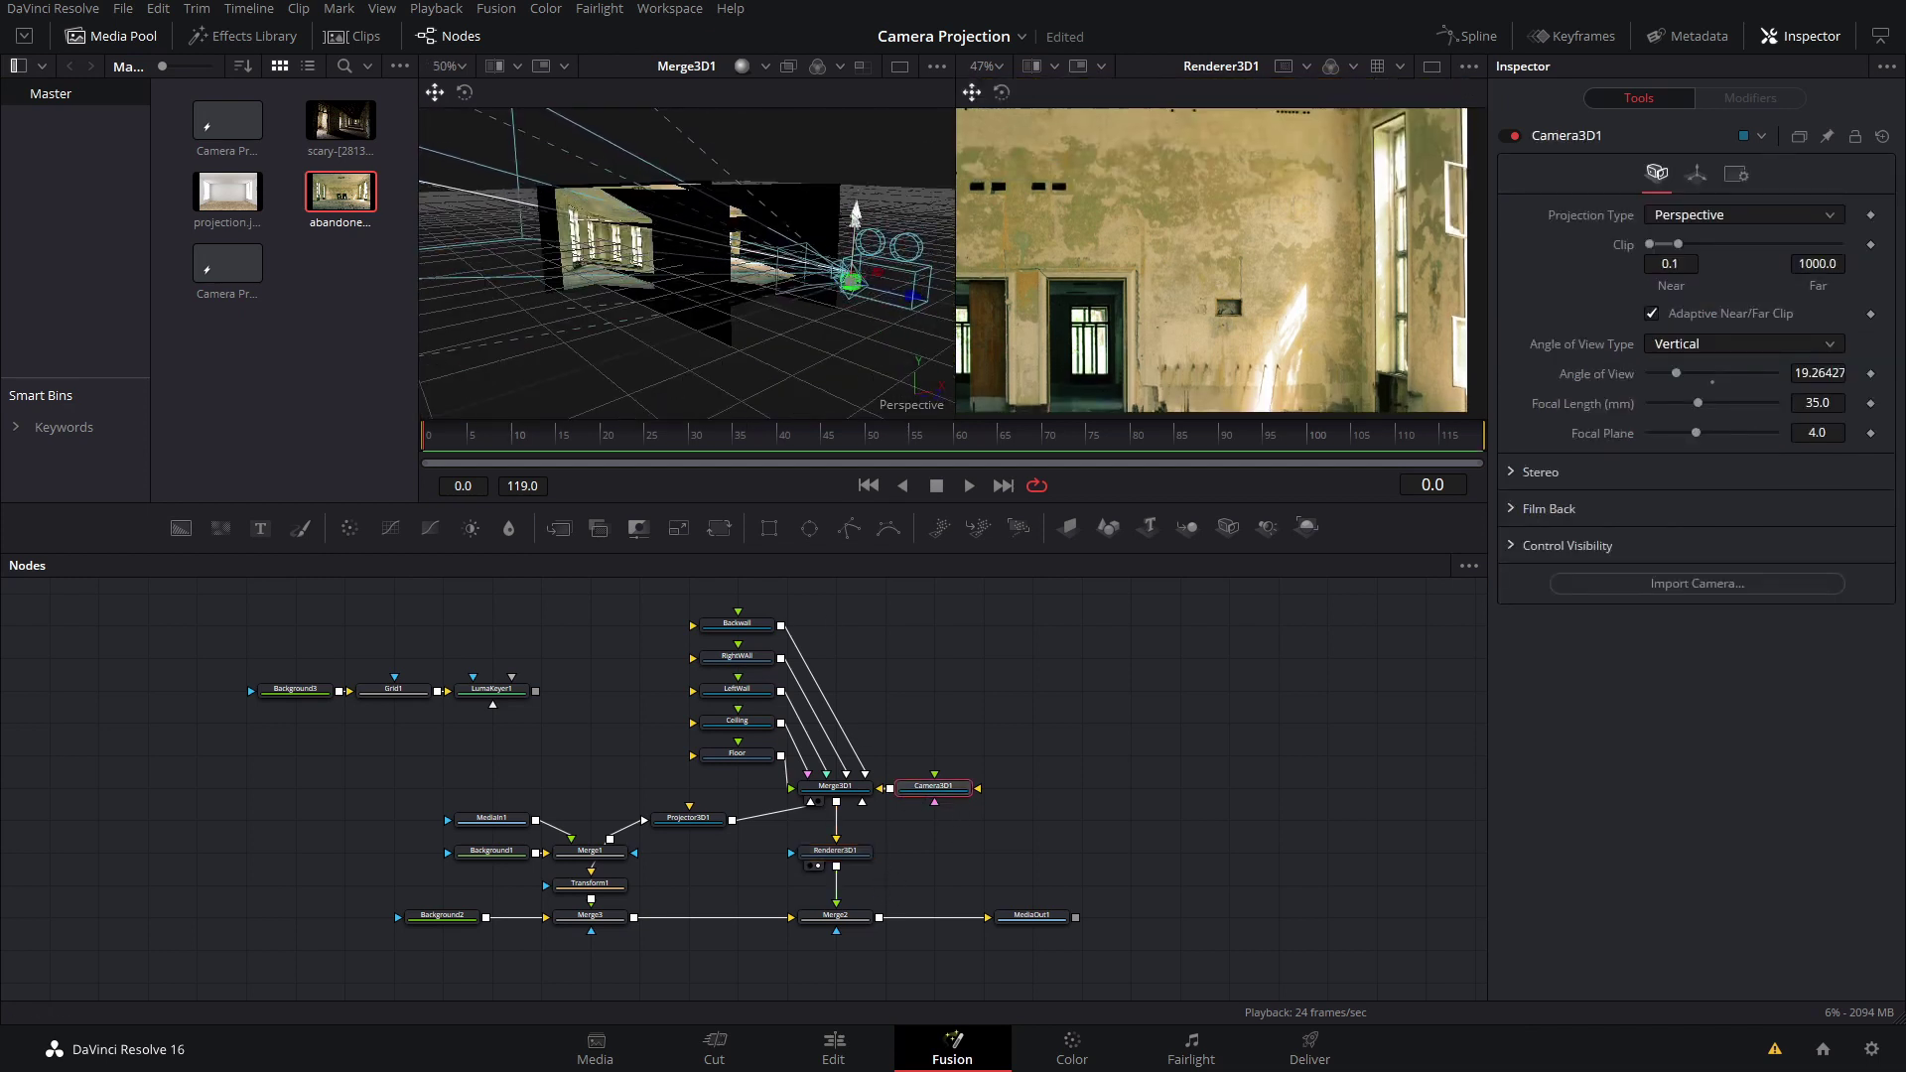
drag(850, 278, 851, 284)
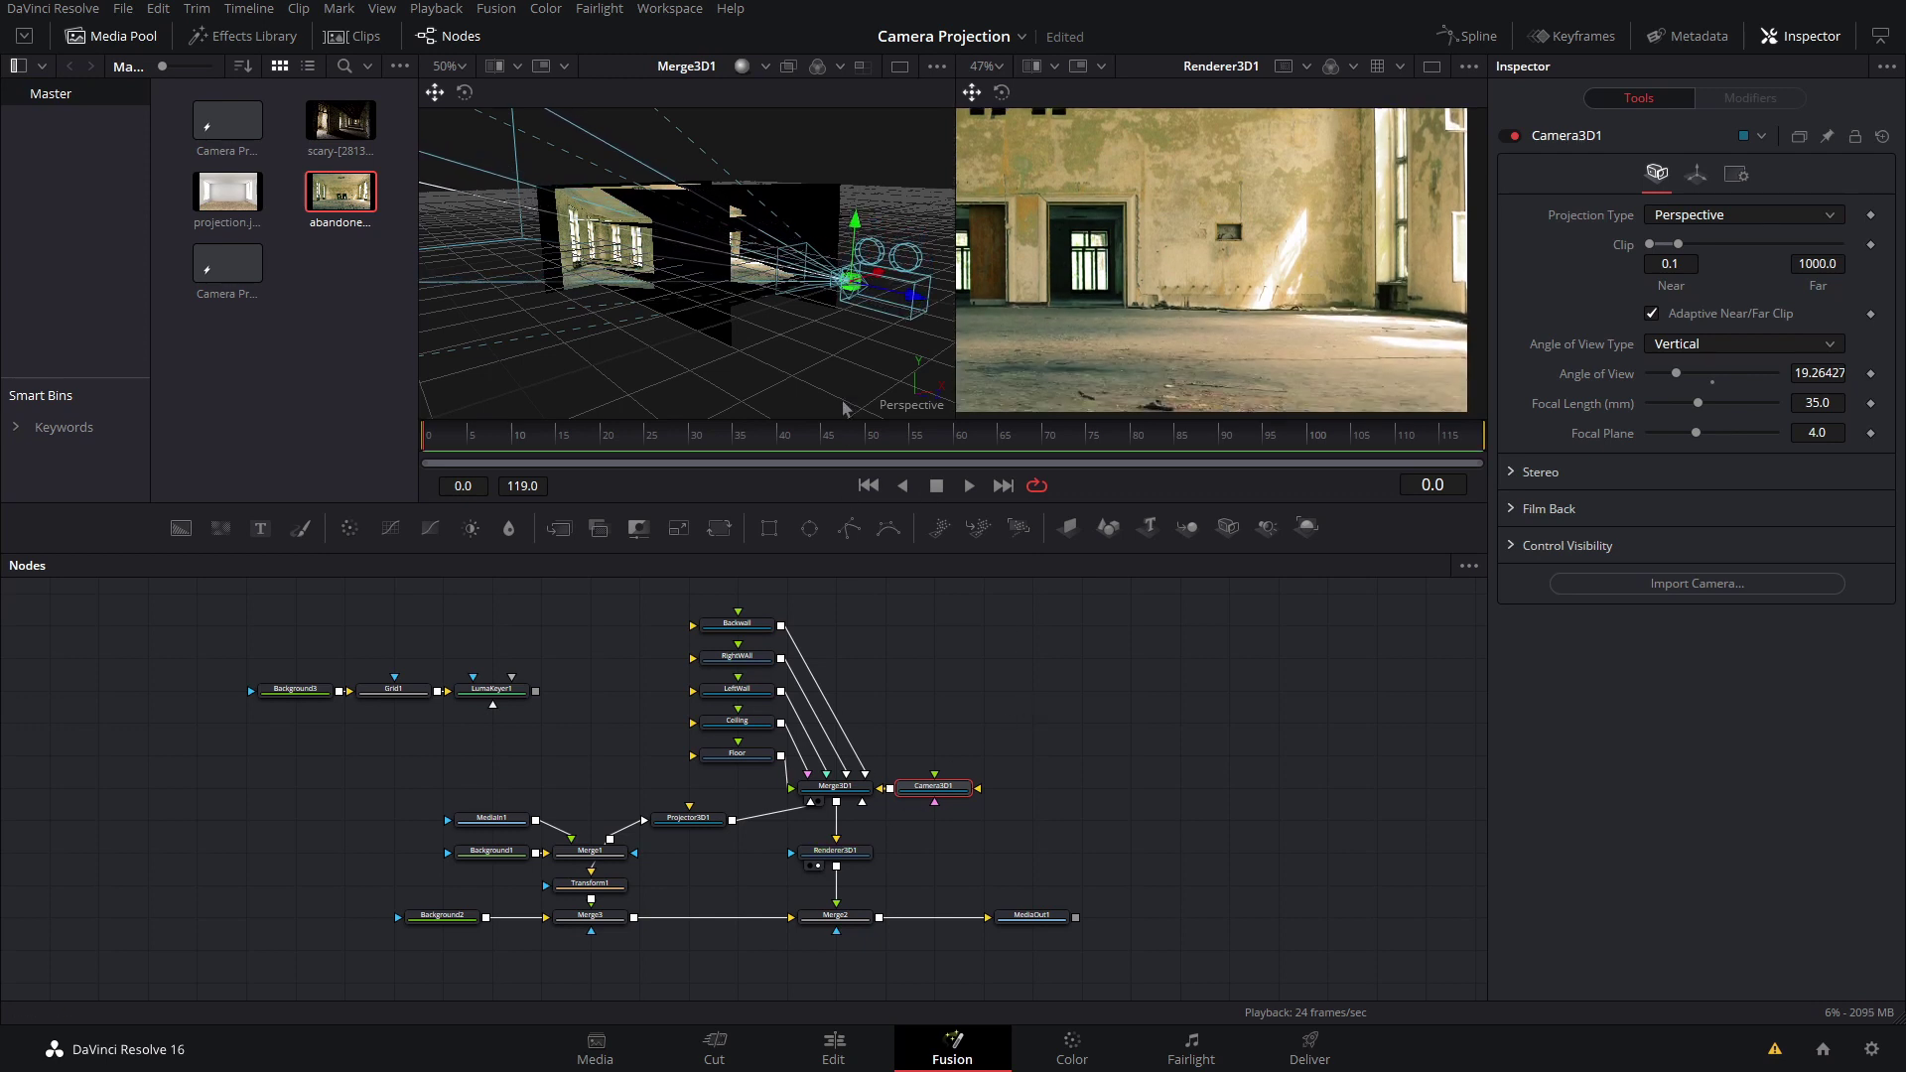
key(c)
drag(851, 283, 645, 282)
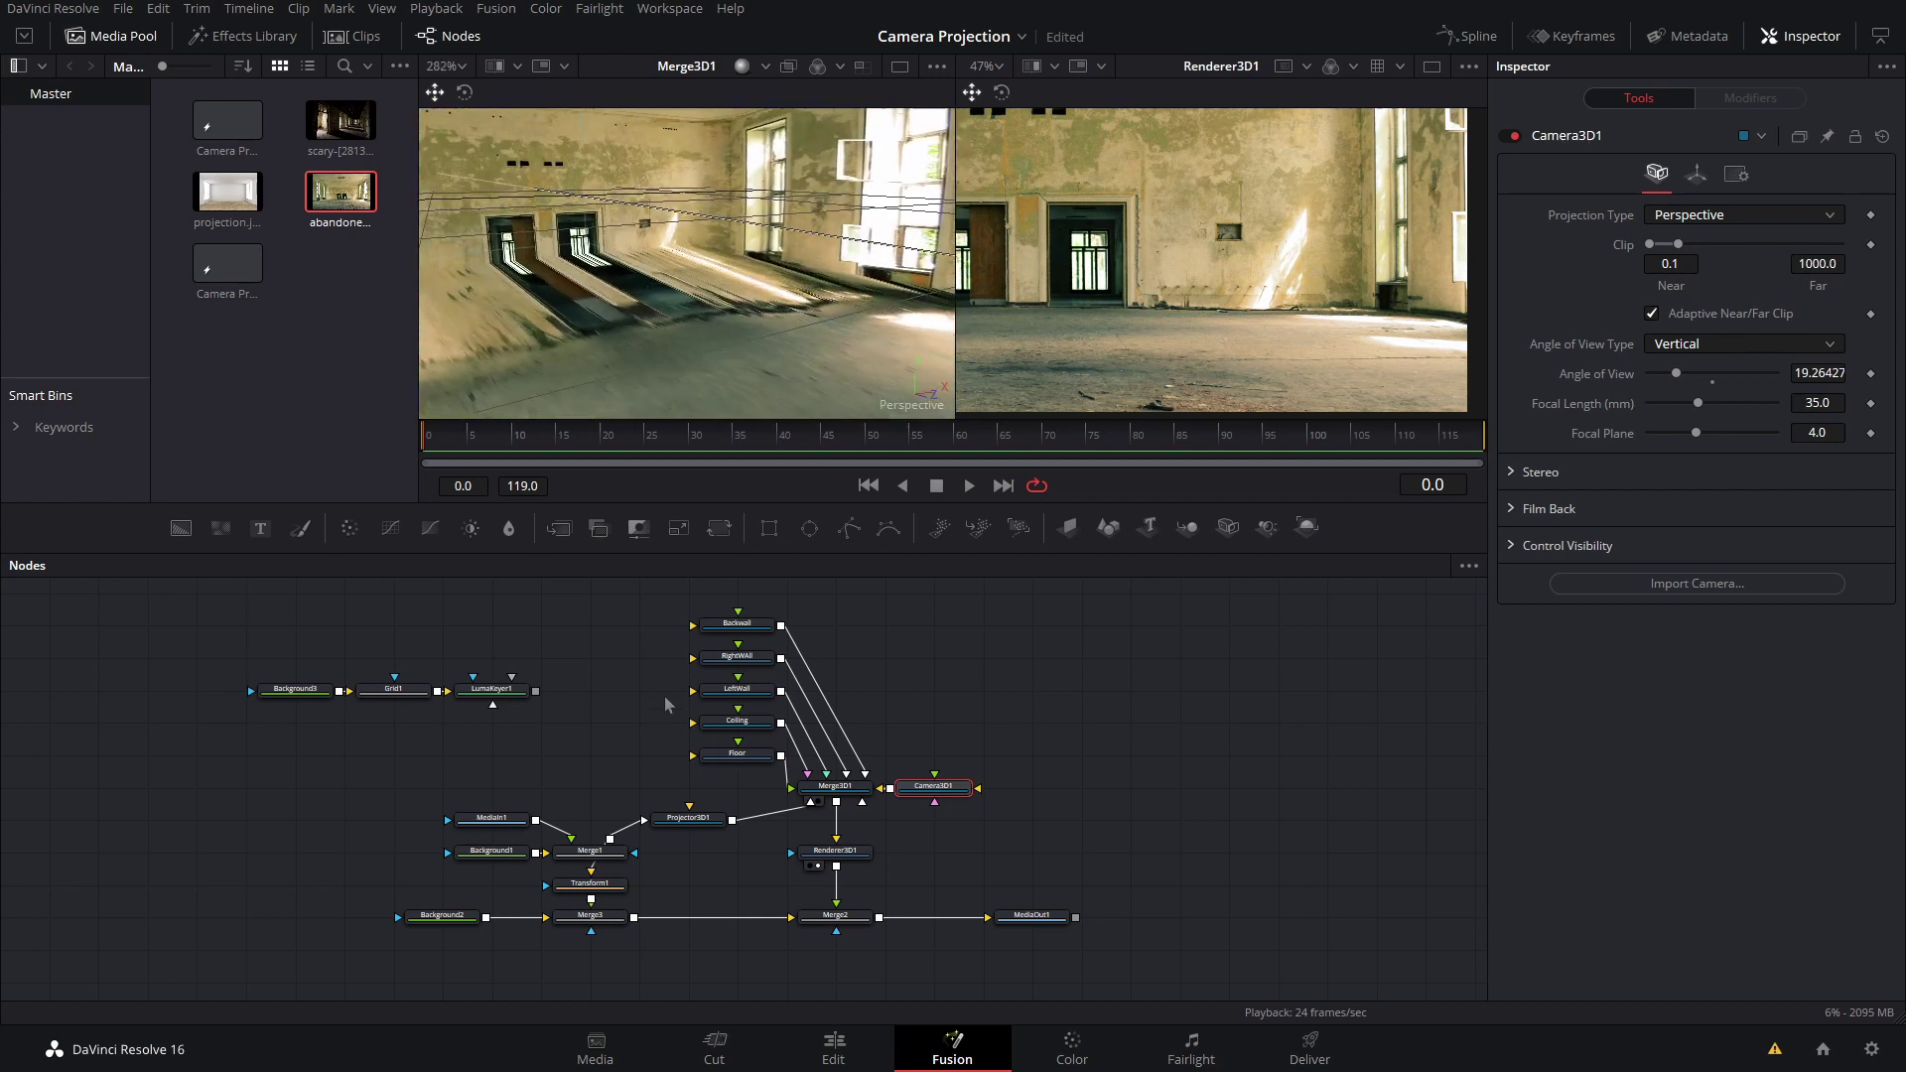
Step: Bring the Backwall plane forward to Z -1.666, Y 0.064, then select RightWAll
click(760, 633)
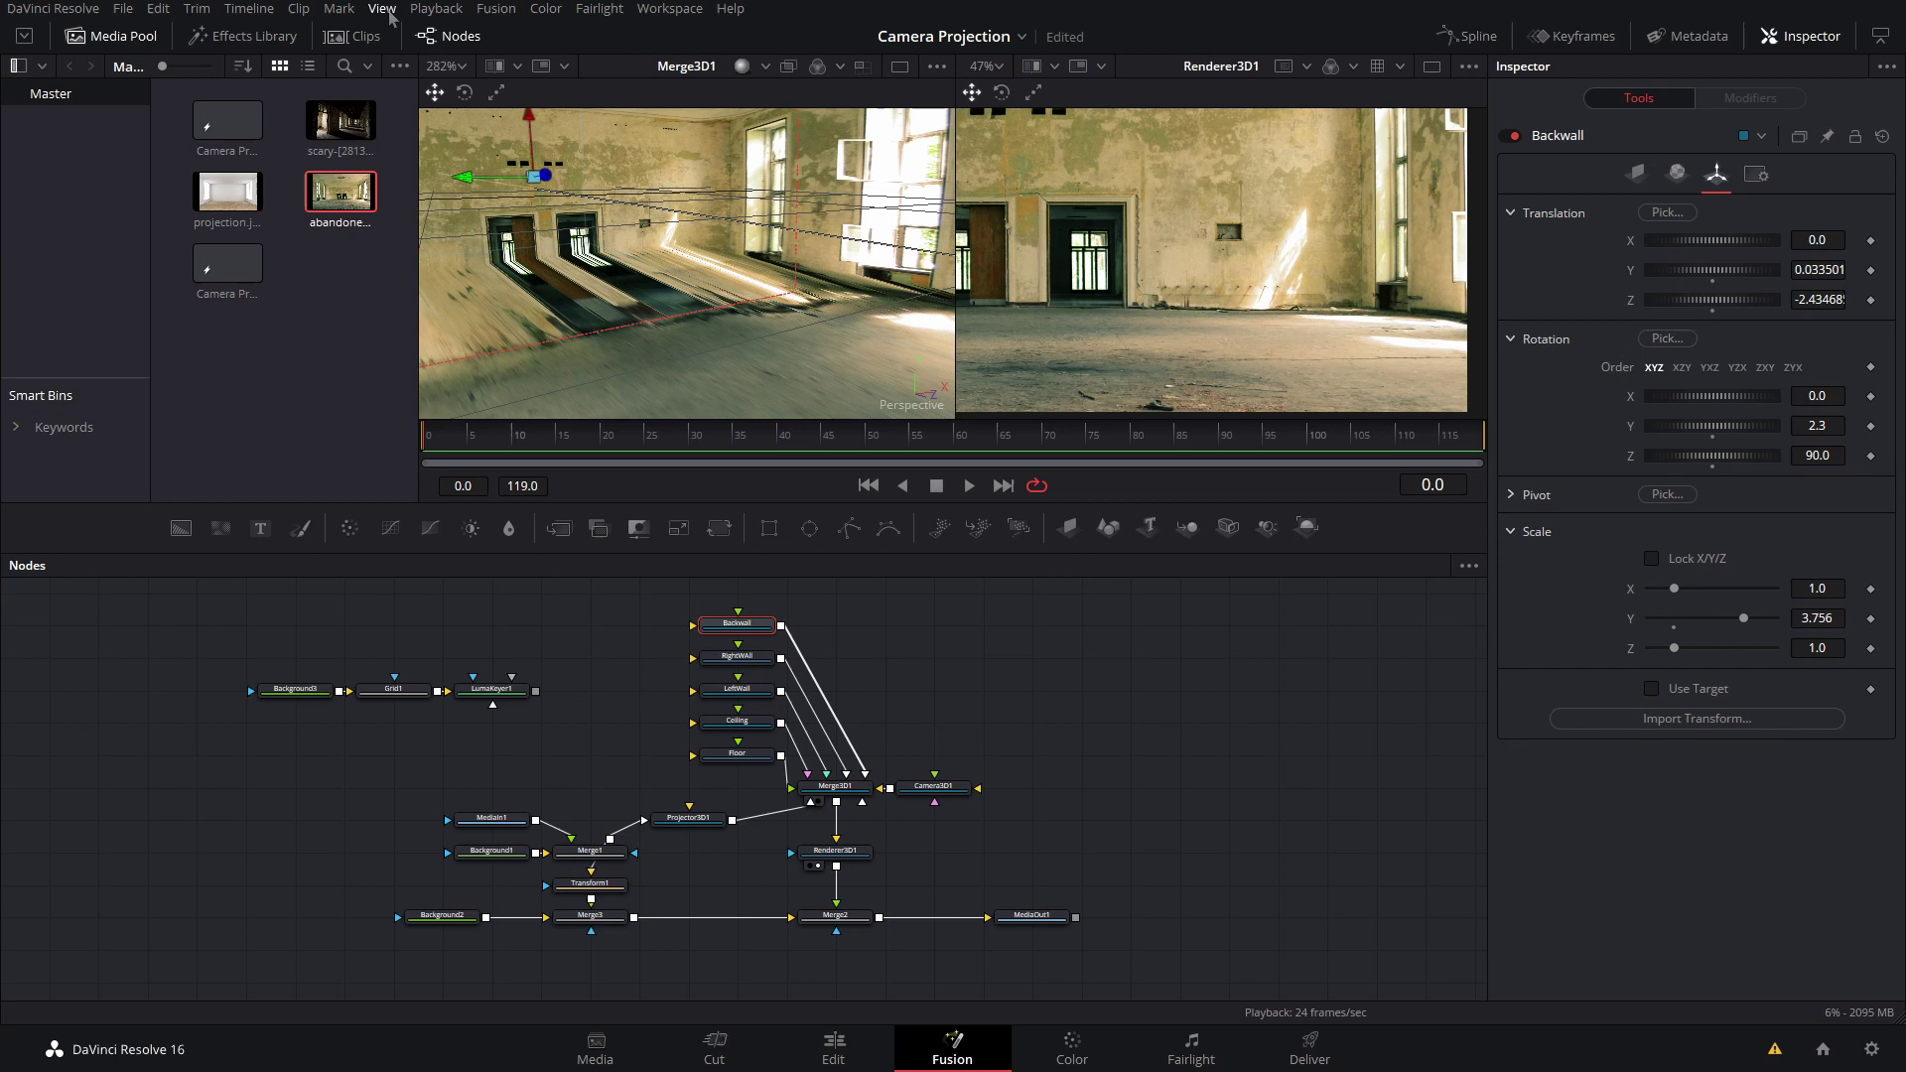
mouse_move(610, 226)
mouse_down()
mouse_move(611, 208)
mouse_move(671, 202)
mouse_move(865, 345)
mouse_move(763, 369)
mouse_up()
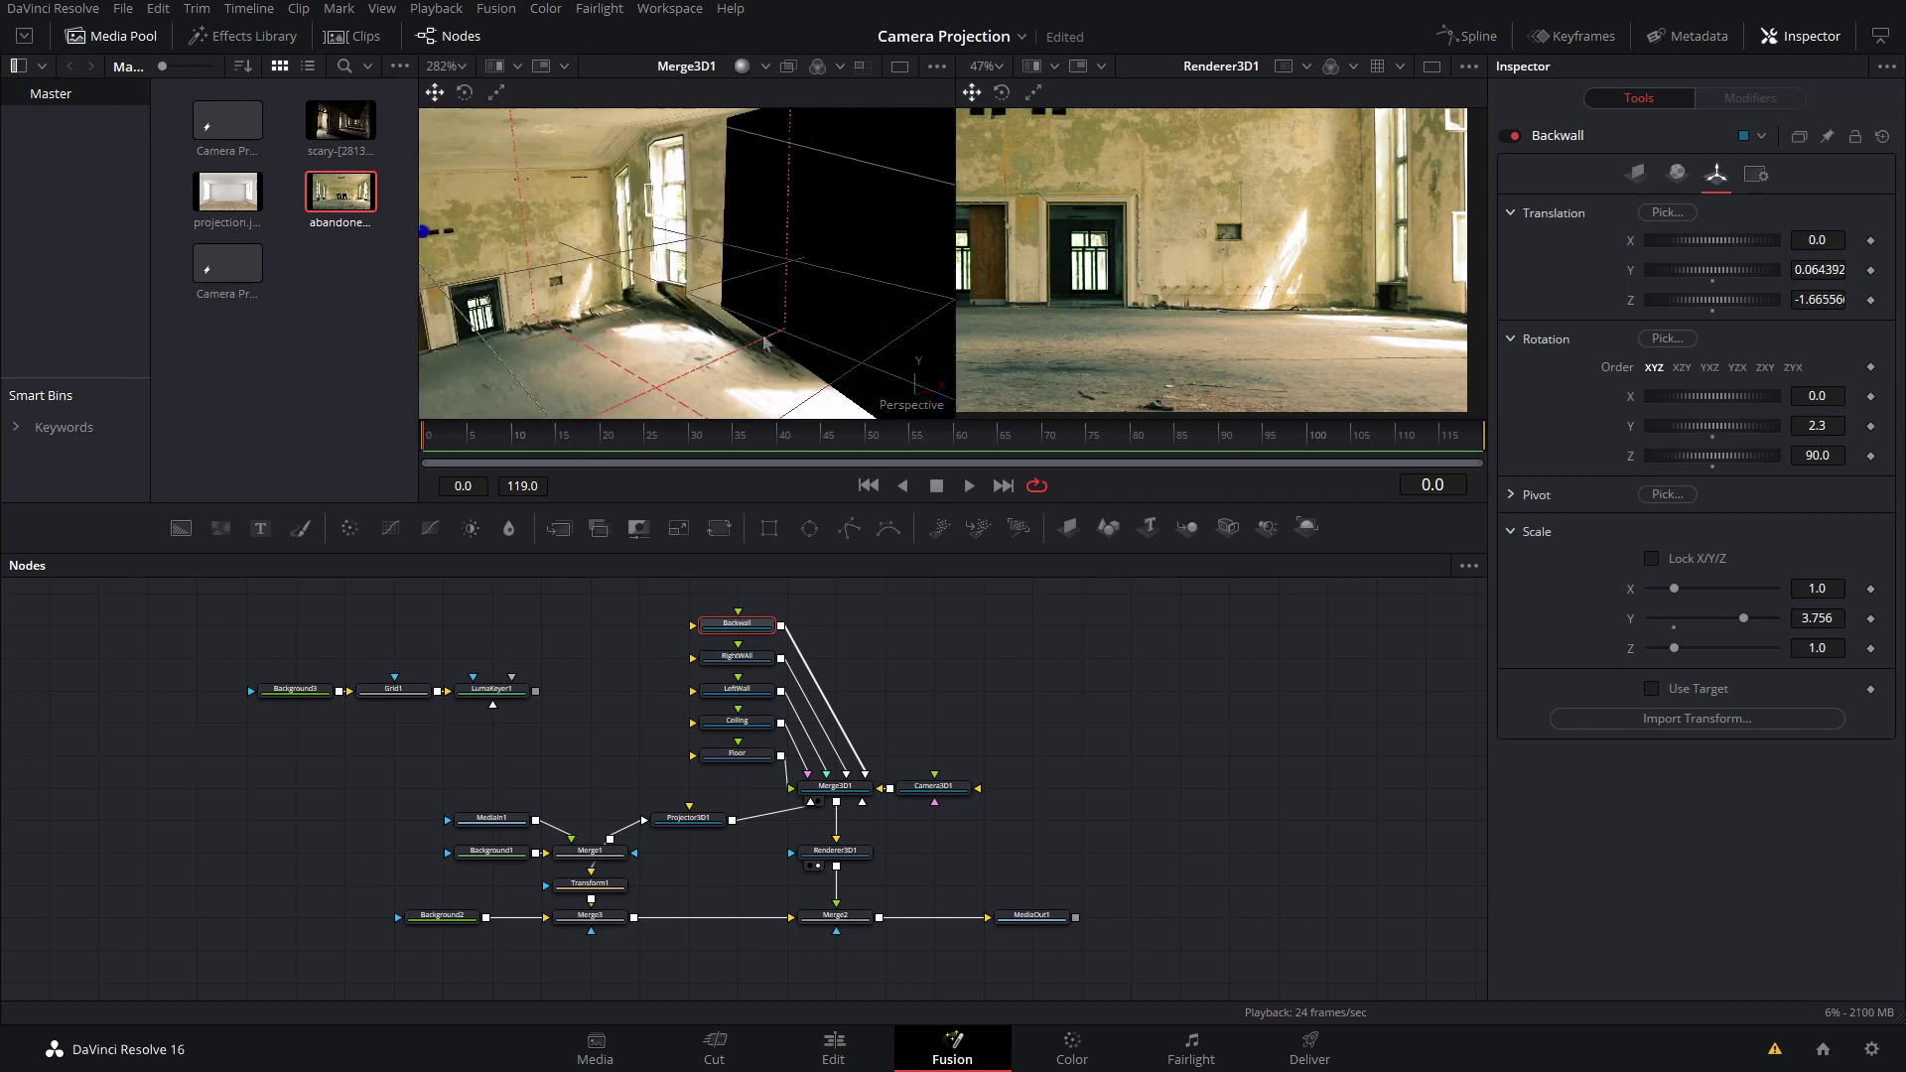
click(740, 657)
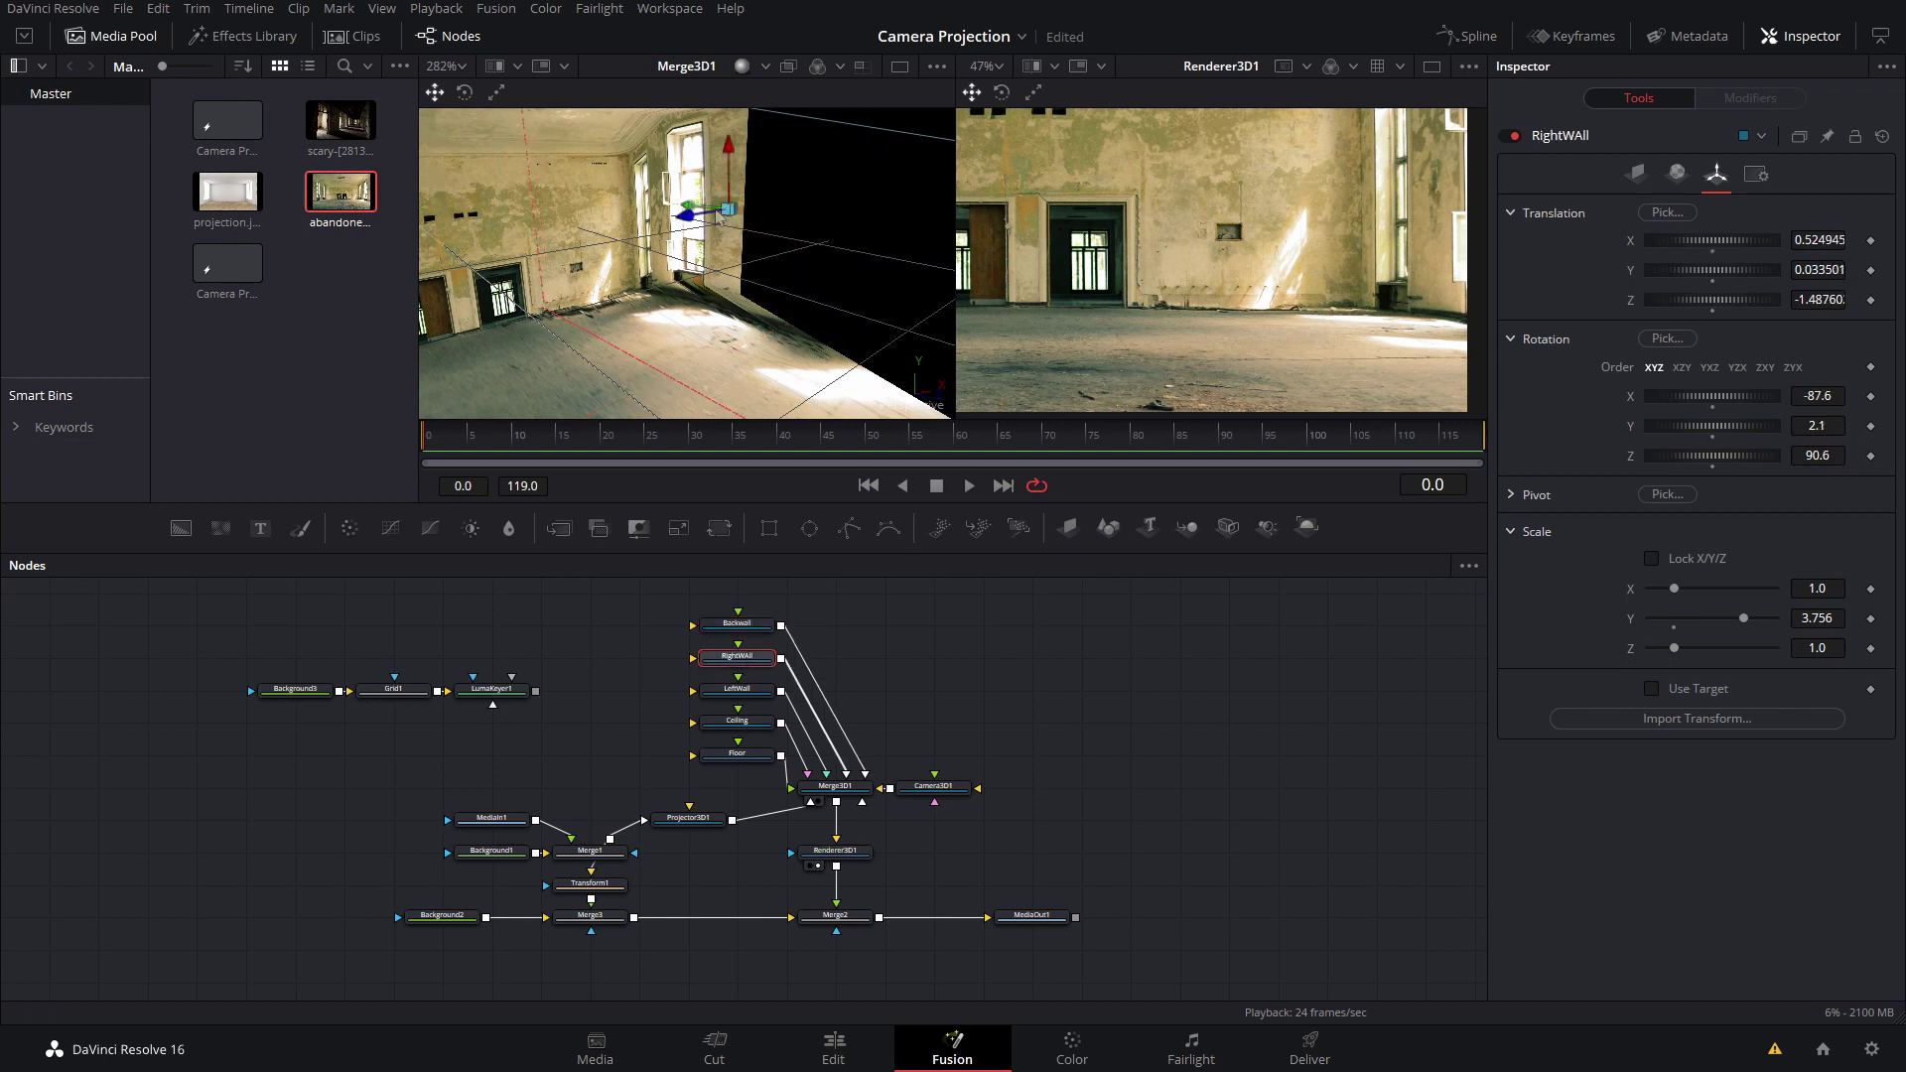
Step: Slide RightWAll inward to X 0.395, Z -1.482 and check its alignment
drag(689, 228, 641, 262)
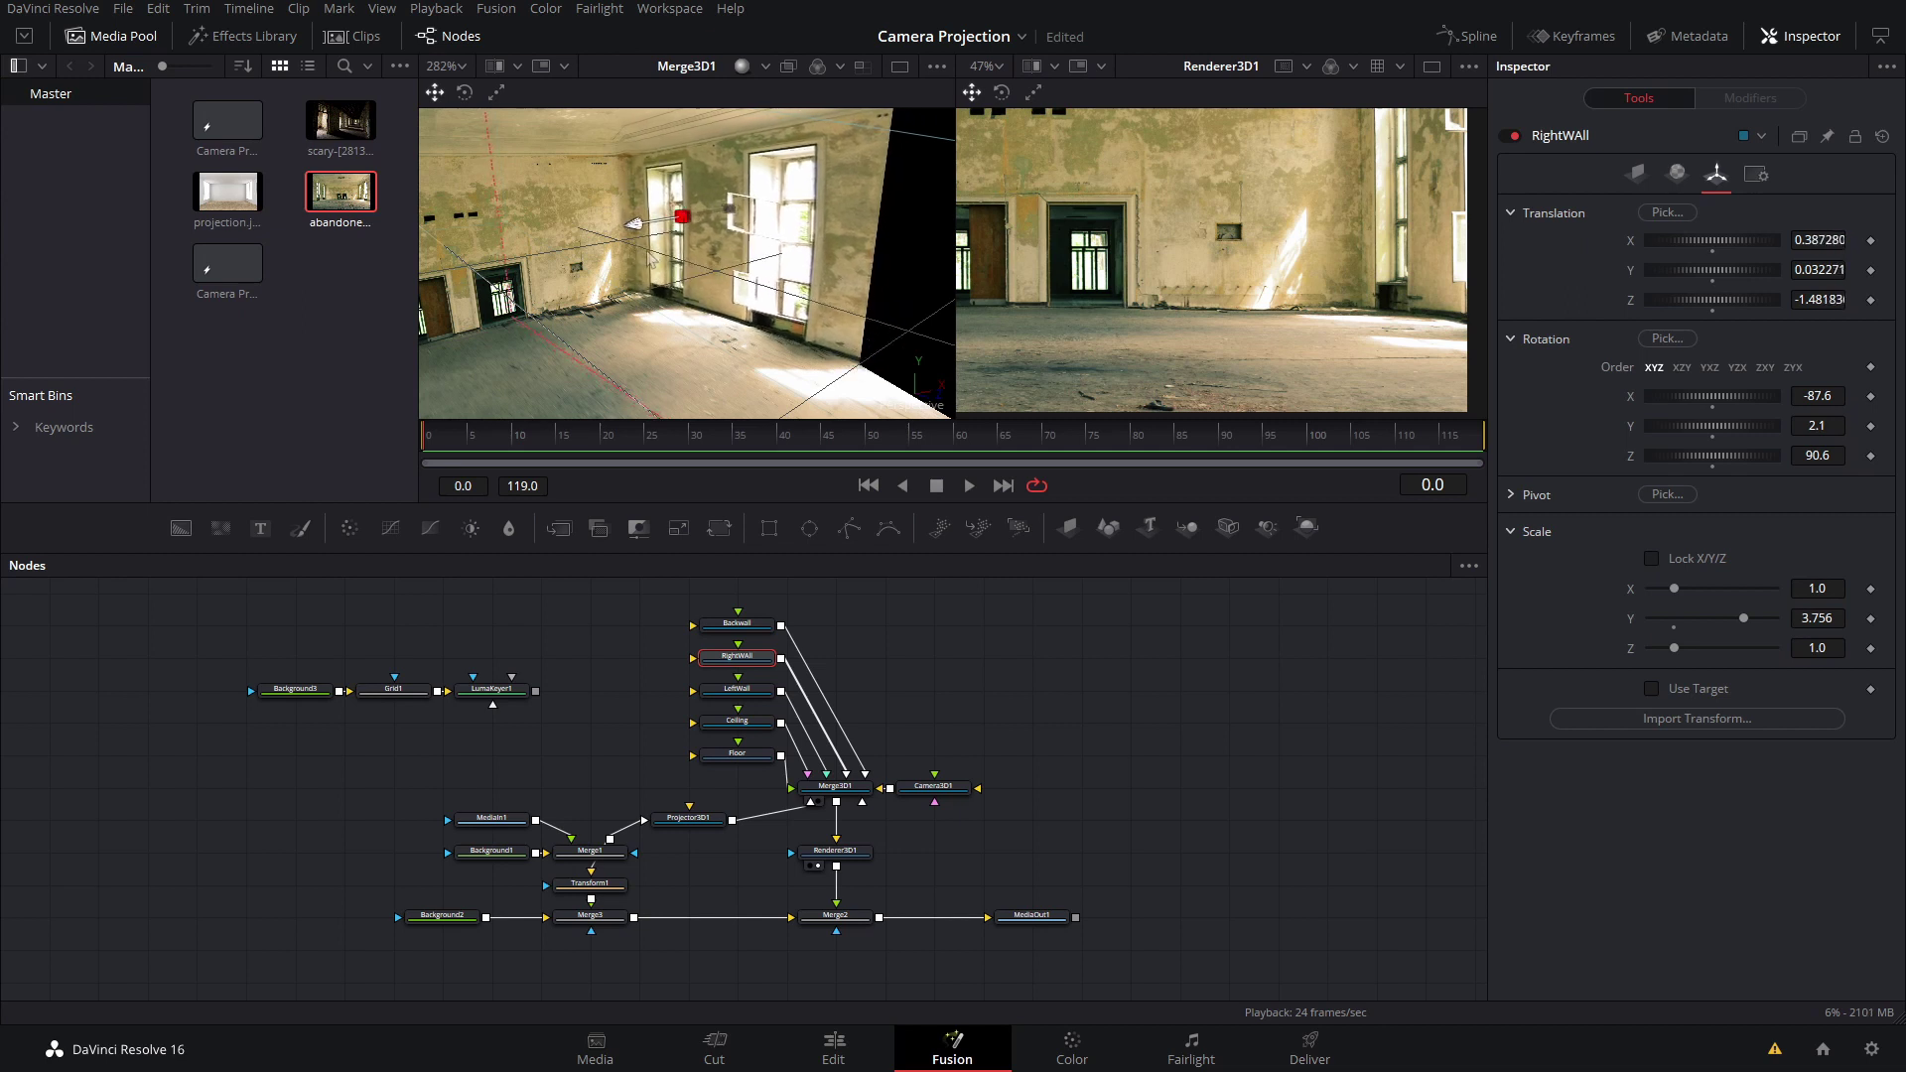
drag(641, 263, 649, 254)
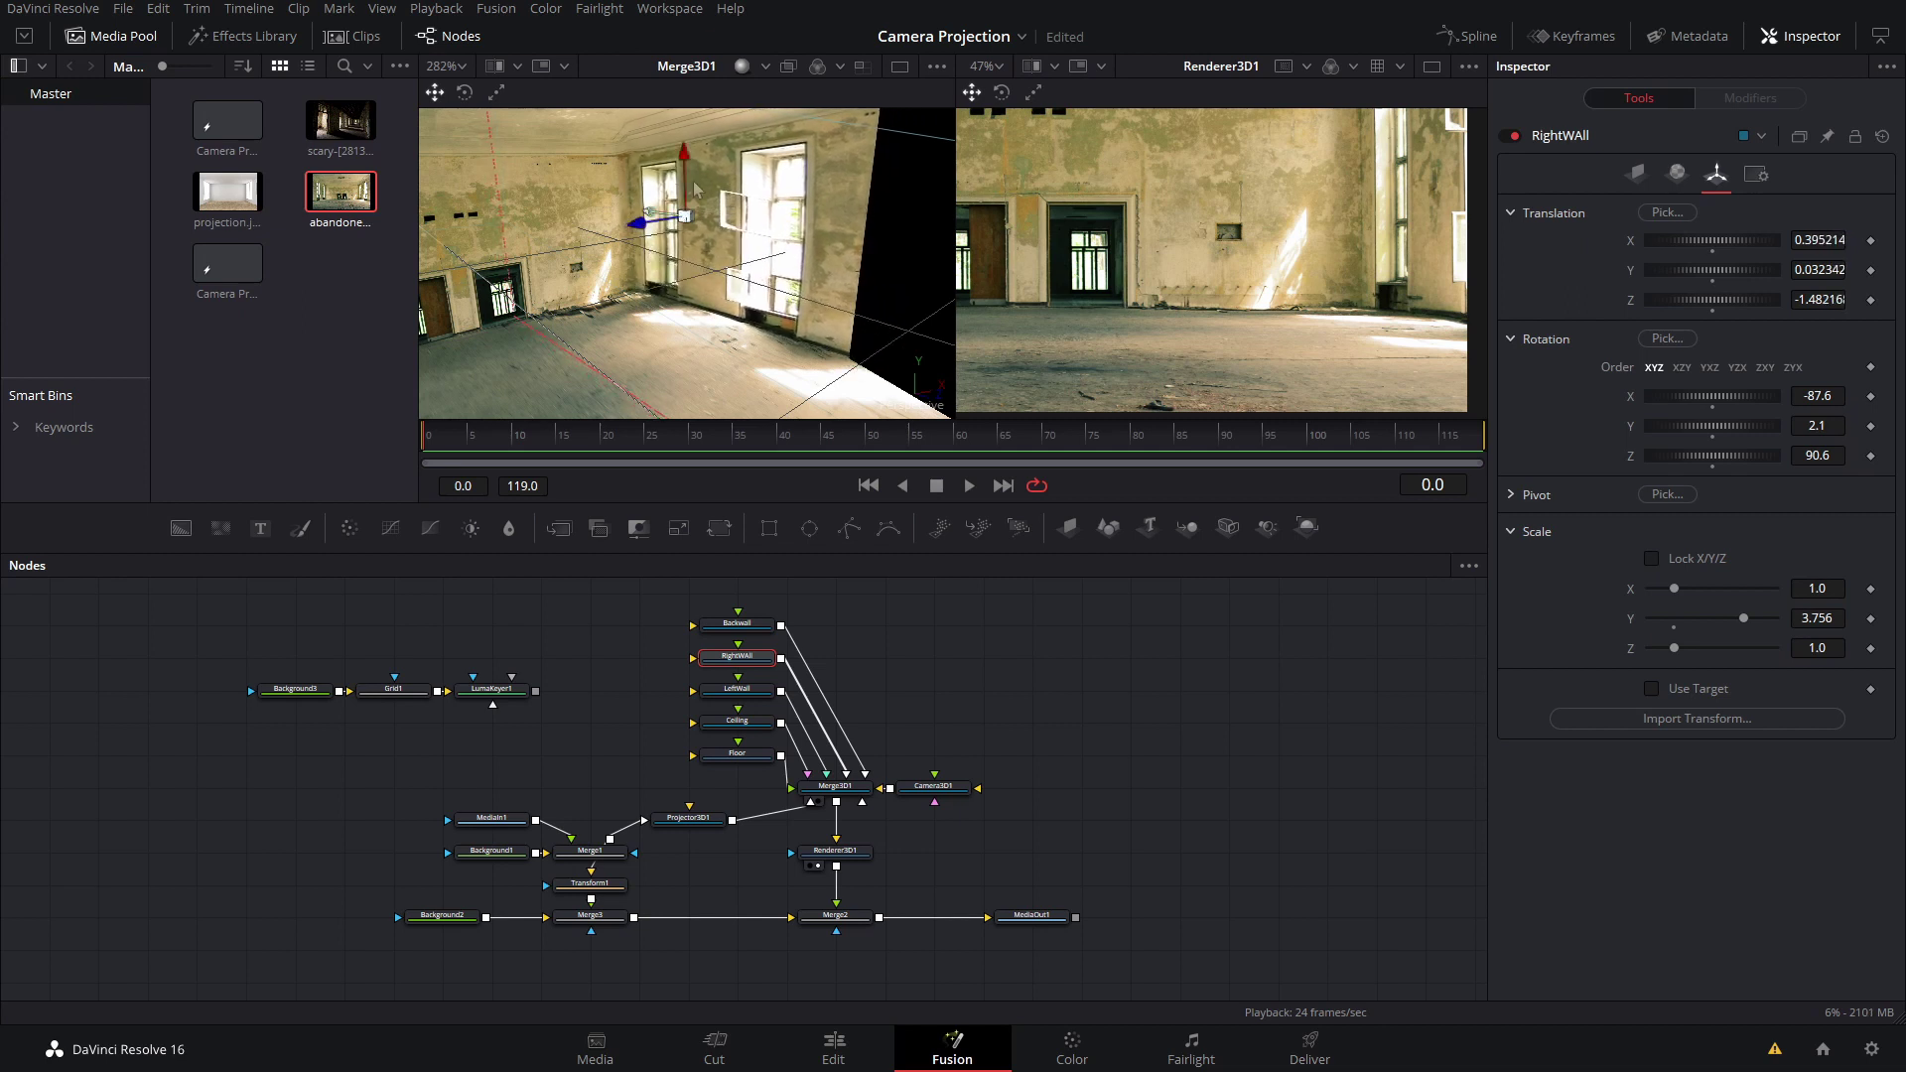
drag(684, 156, 767, 551)
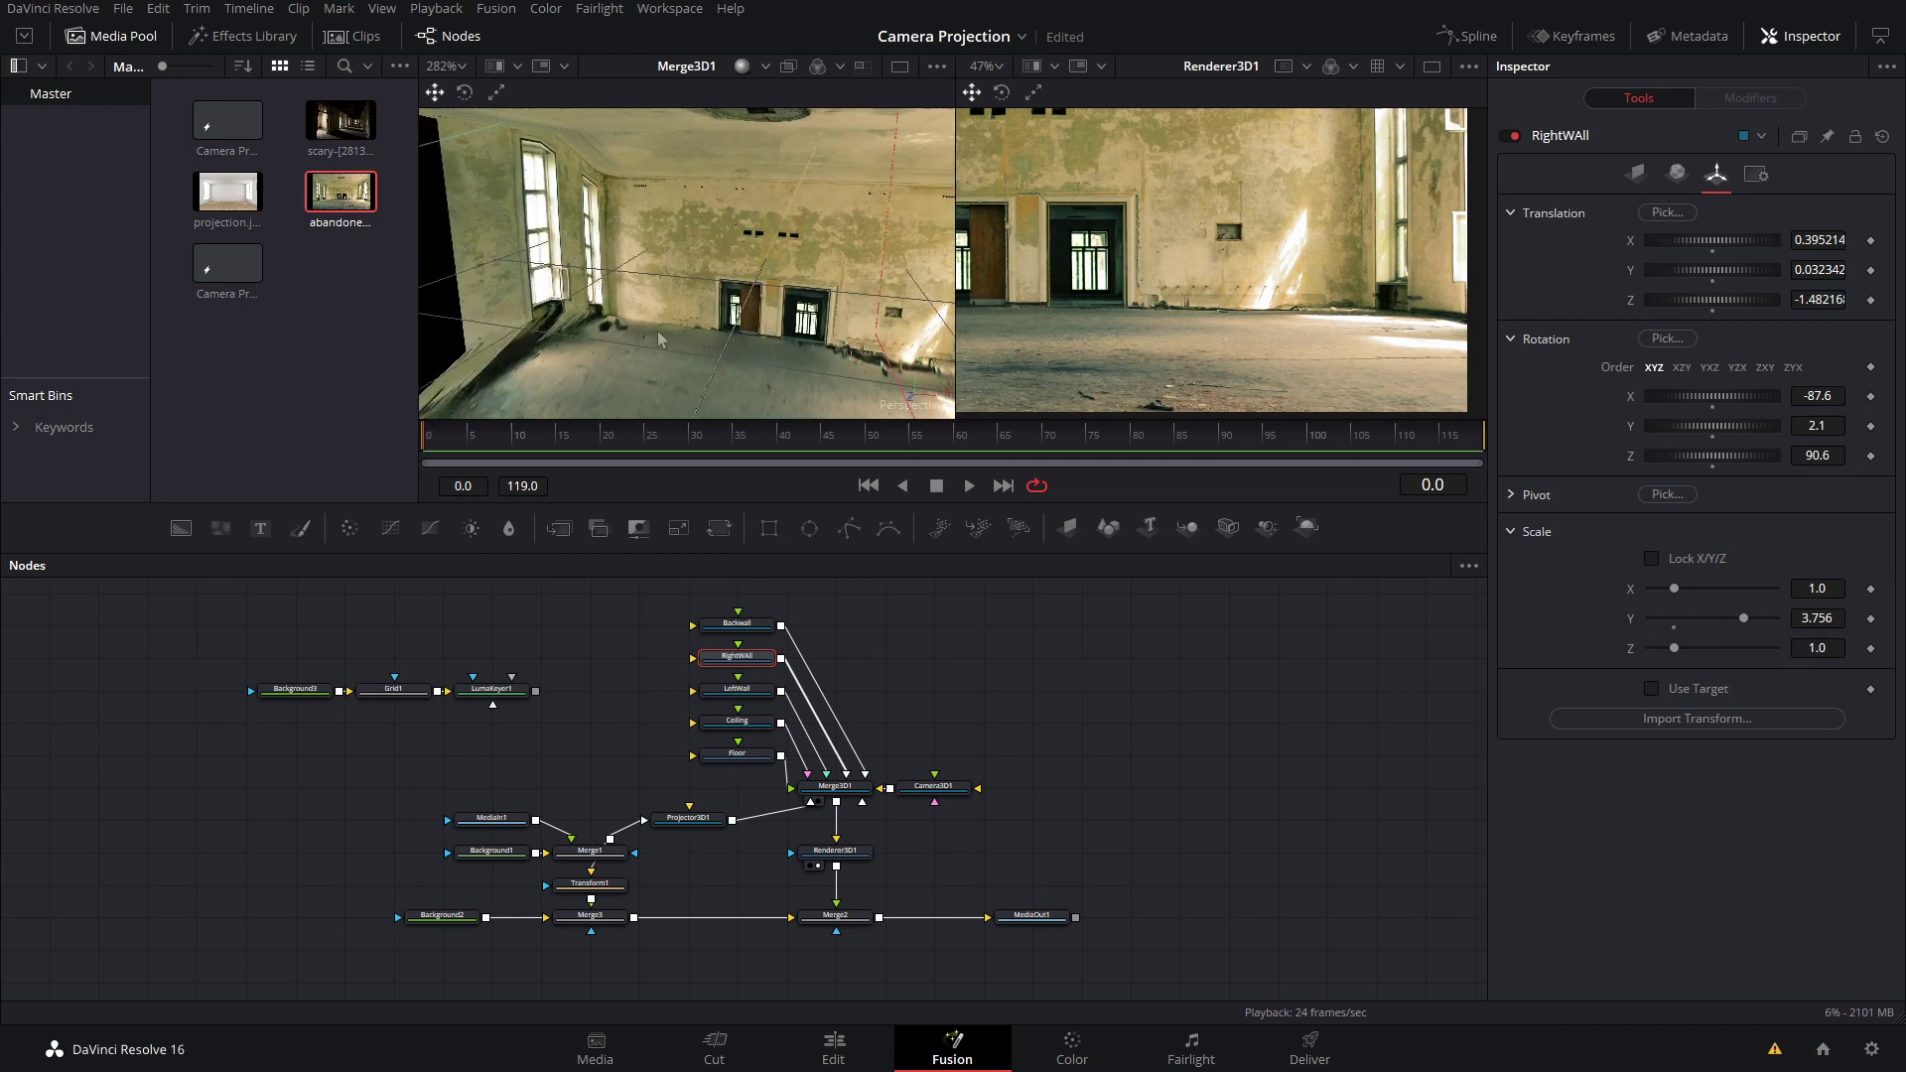
Step: Pull LeftWall inward to X -0.354, Z -1.530 against the photo's left wall
click(747, 696)
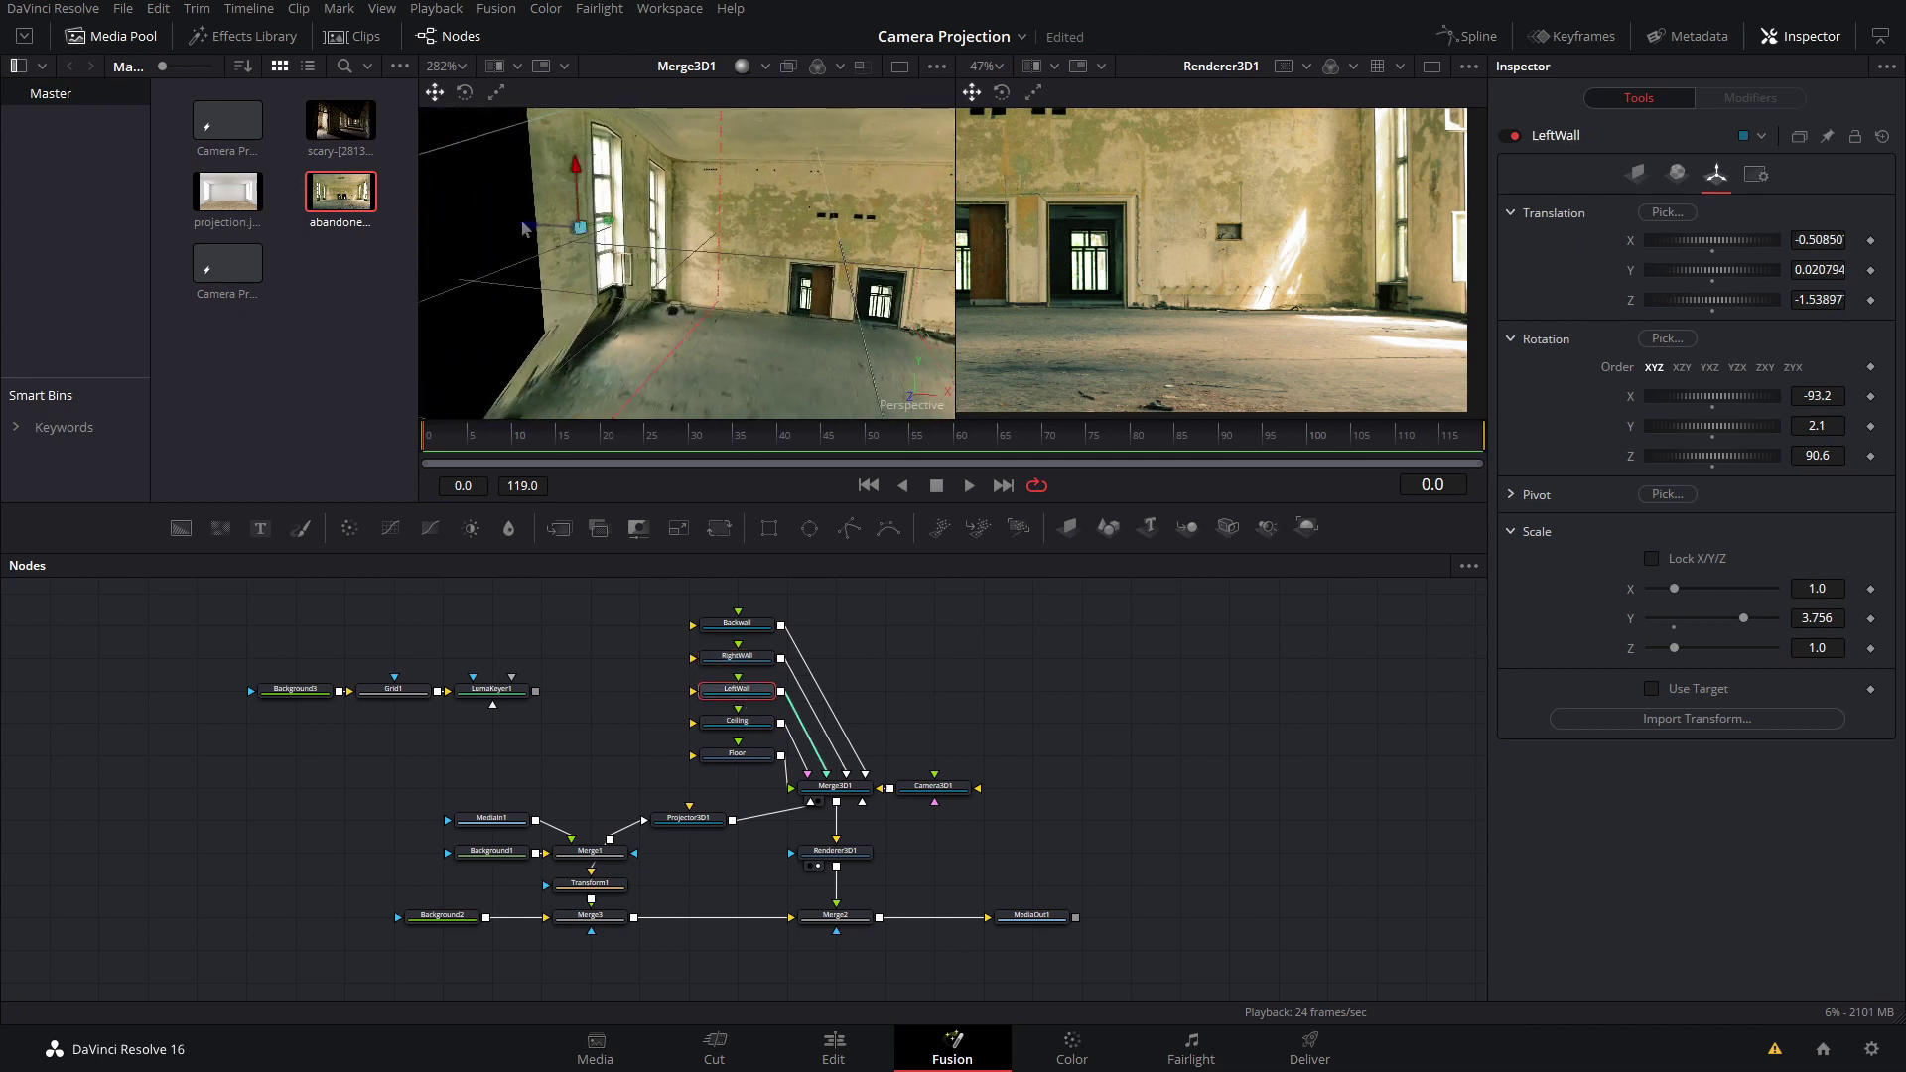
mouse_move(537, 238)
mouse_down()
mouse_move(588, 273)
mouse_move(615, 237)
mouse_up()
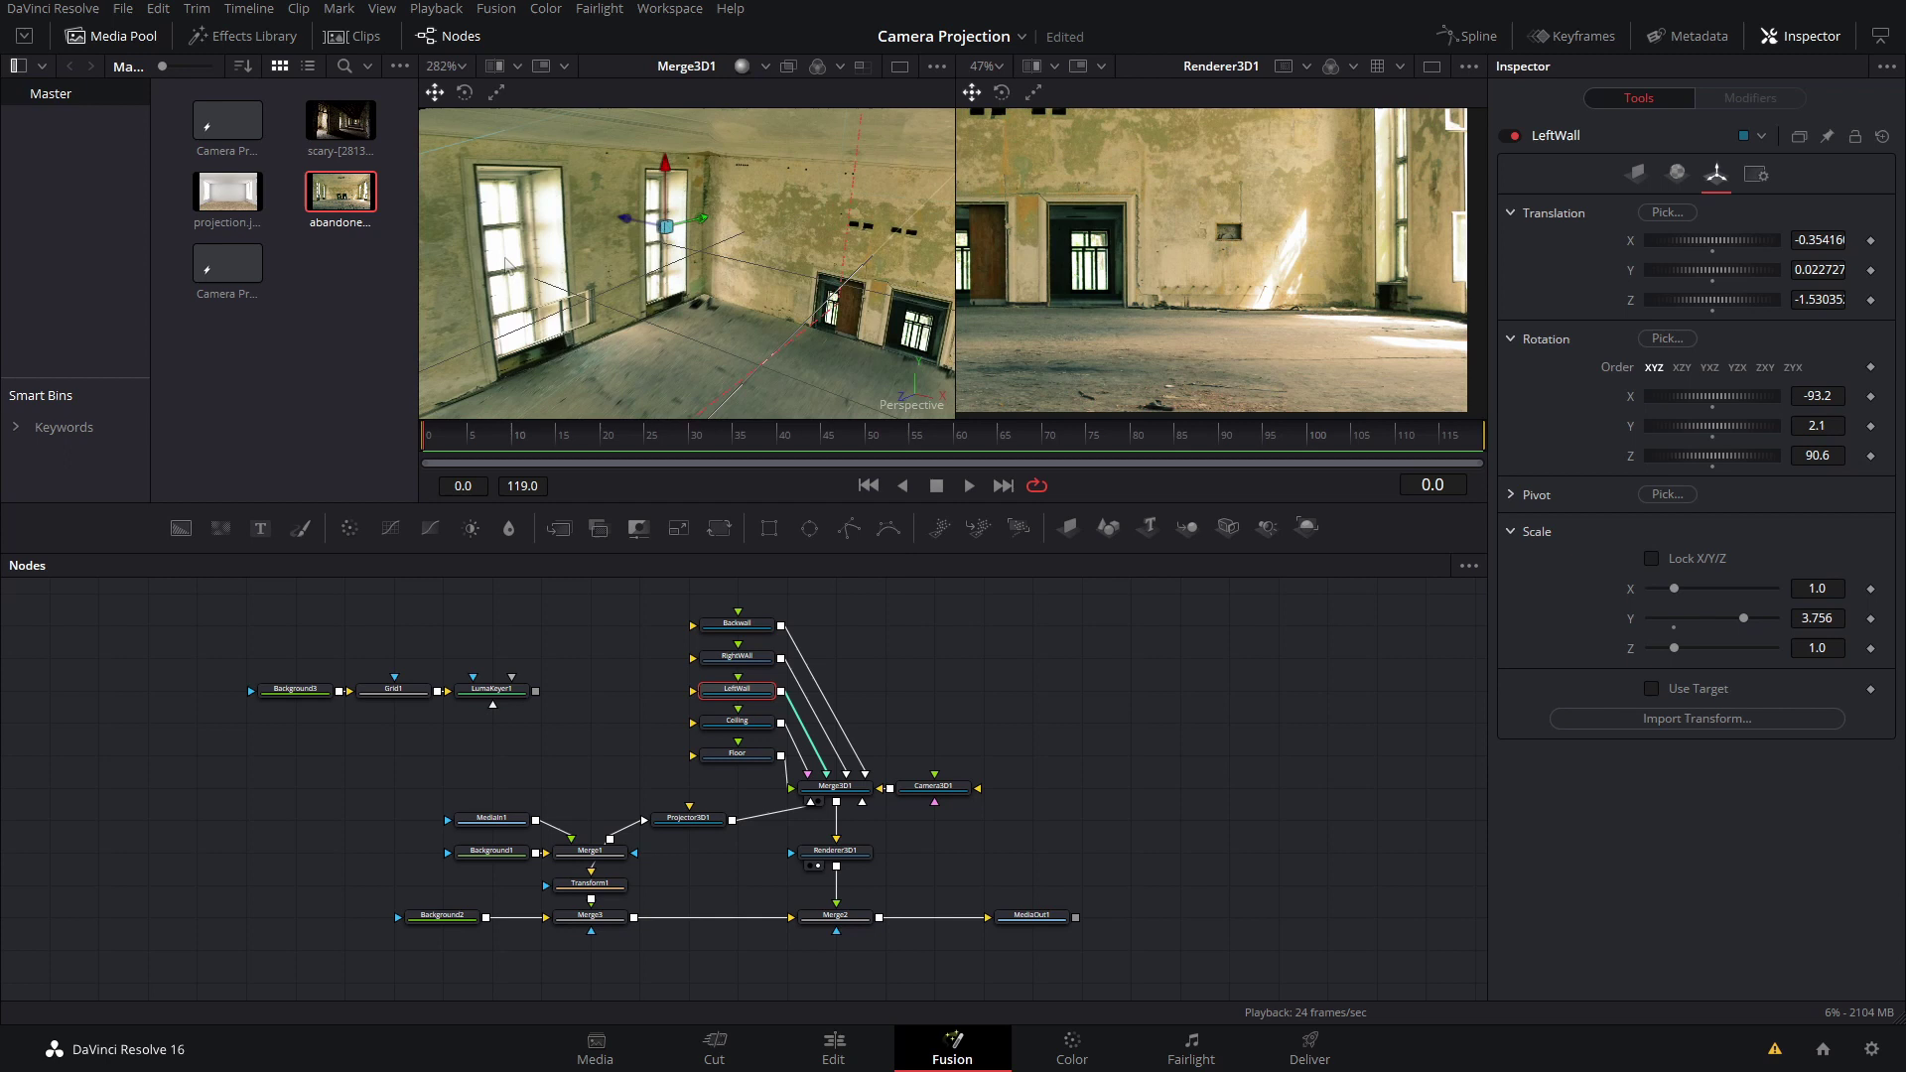
drag(615, 236, 603, 247)
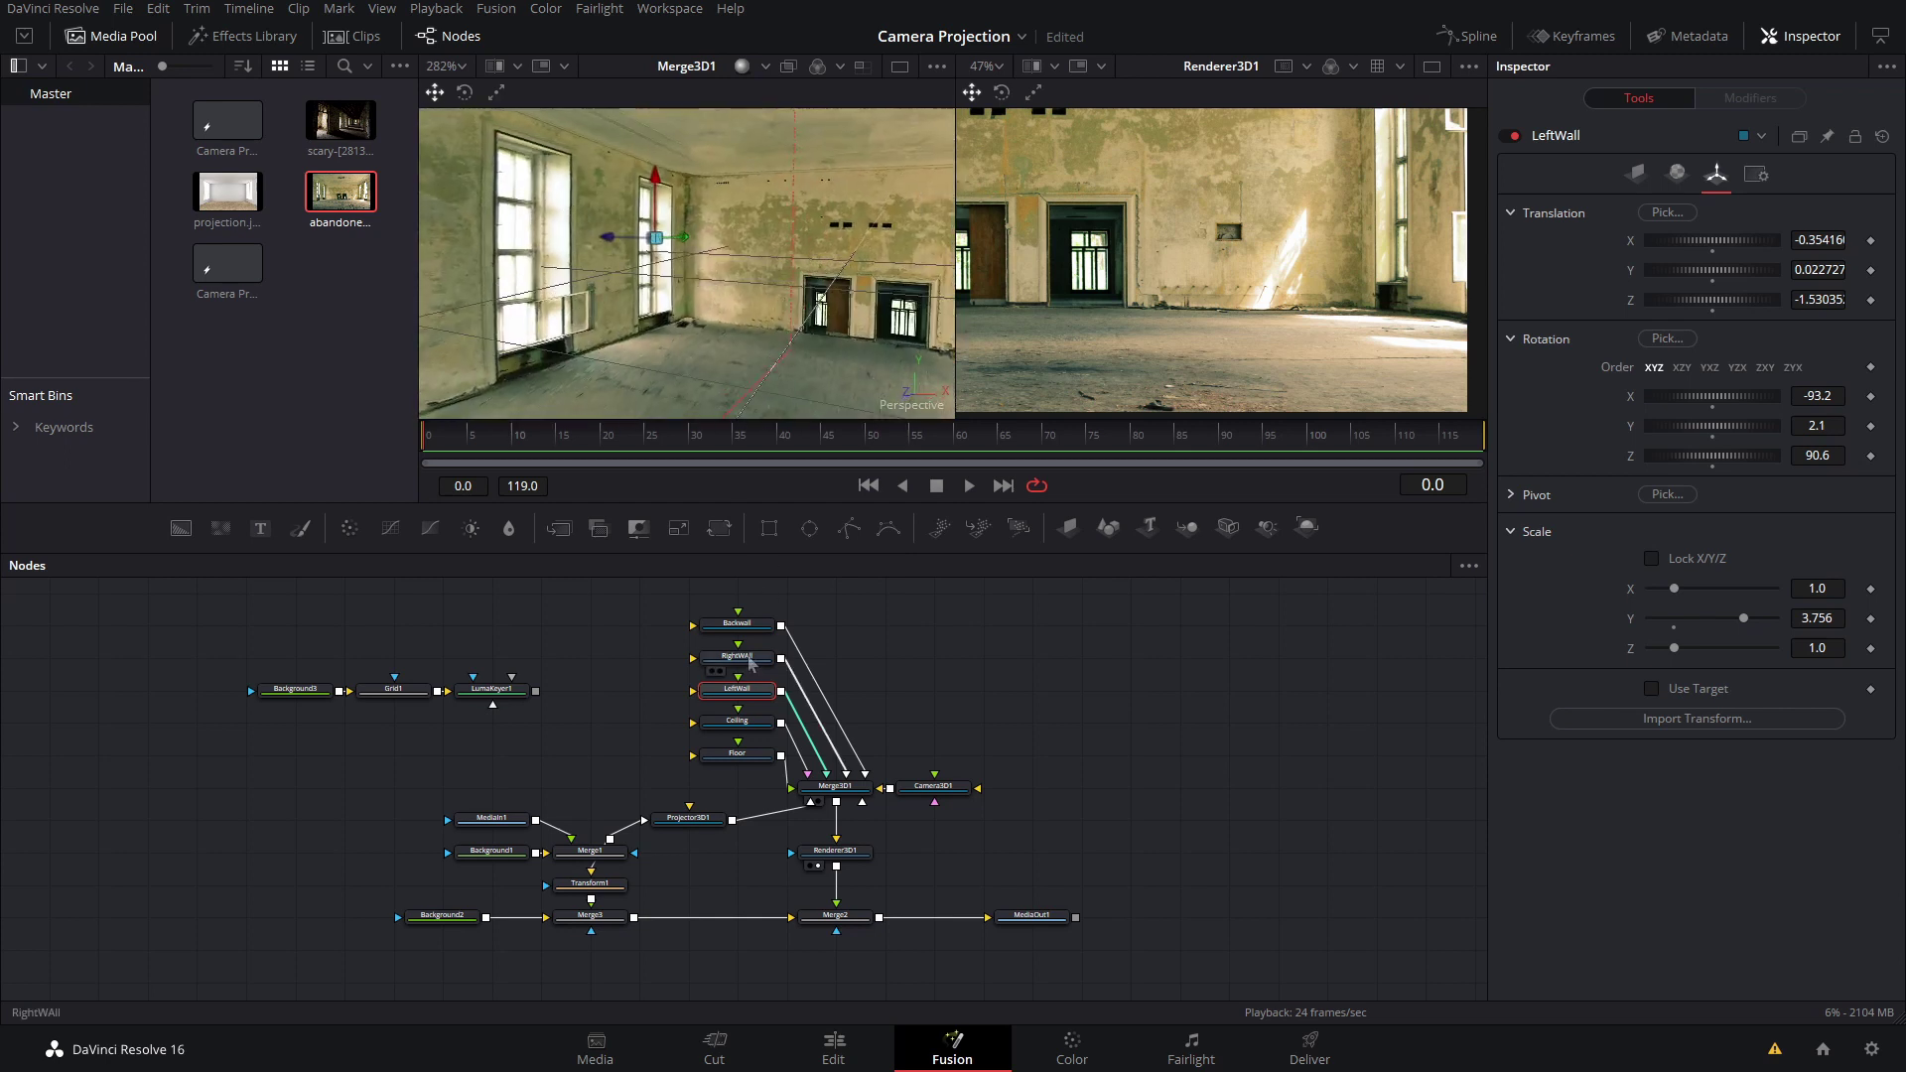
Step: Lower the Ceiling plane to Y 0.163, Z -1.506, then view the back-wall doors closely
click(755, 730)
drag(863, 164, 811, 117)
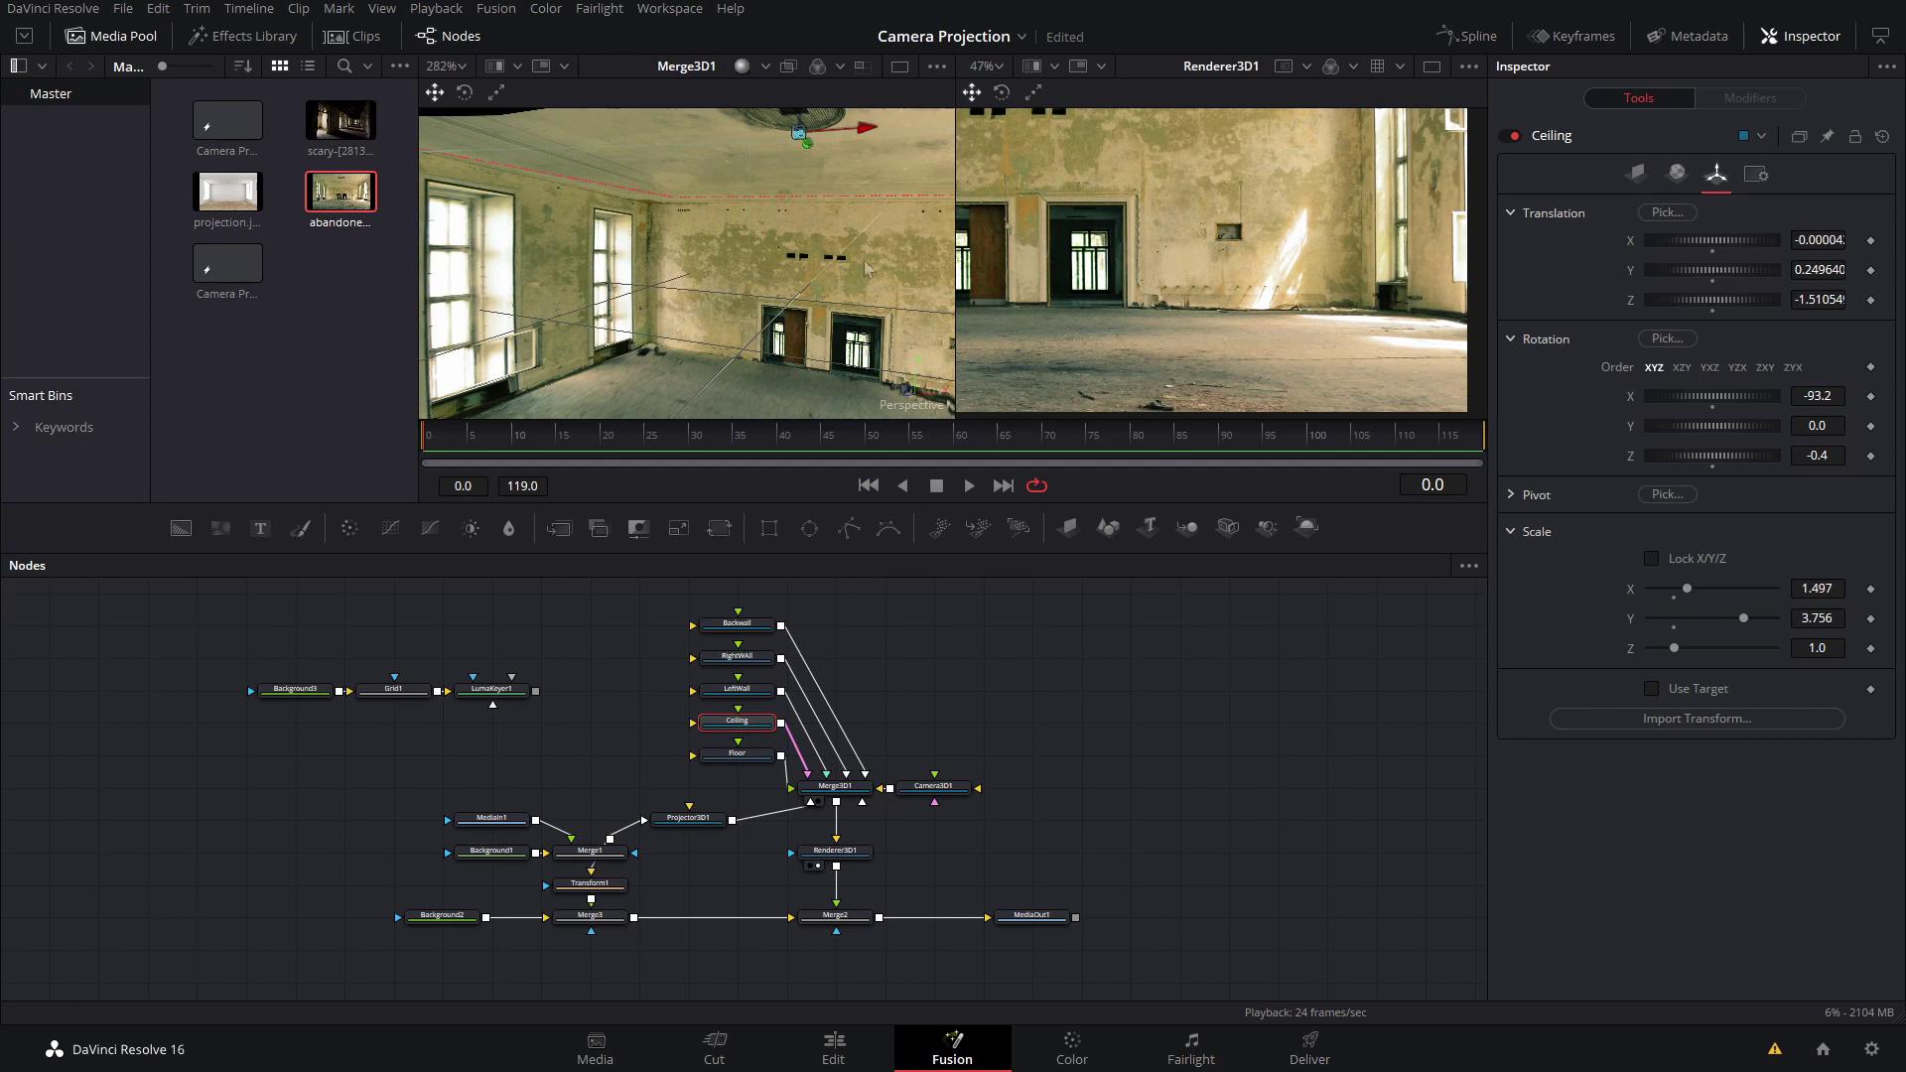
drag(867, 269, 776, 234)
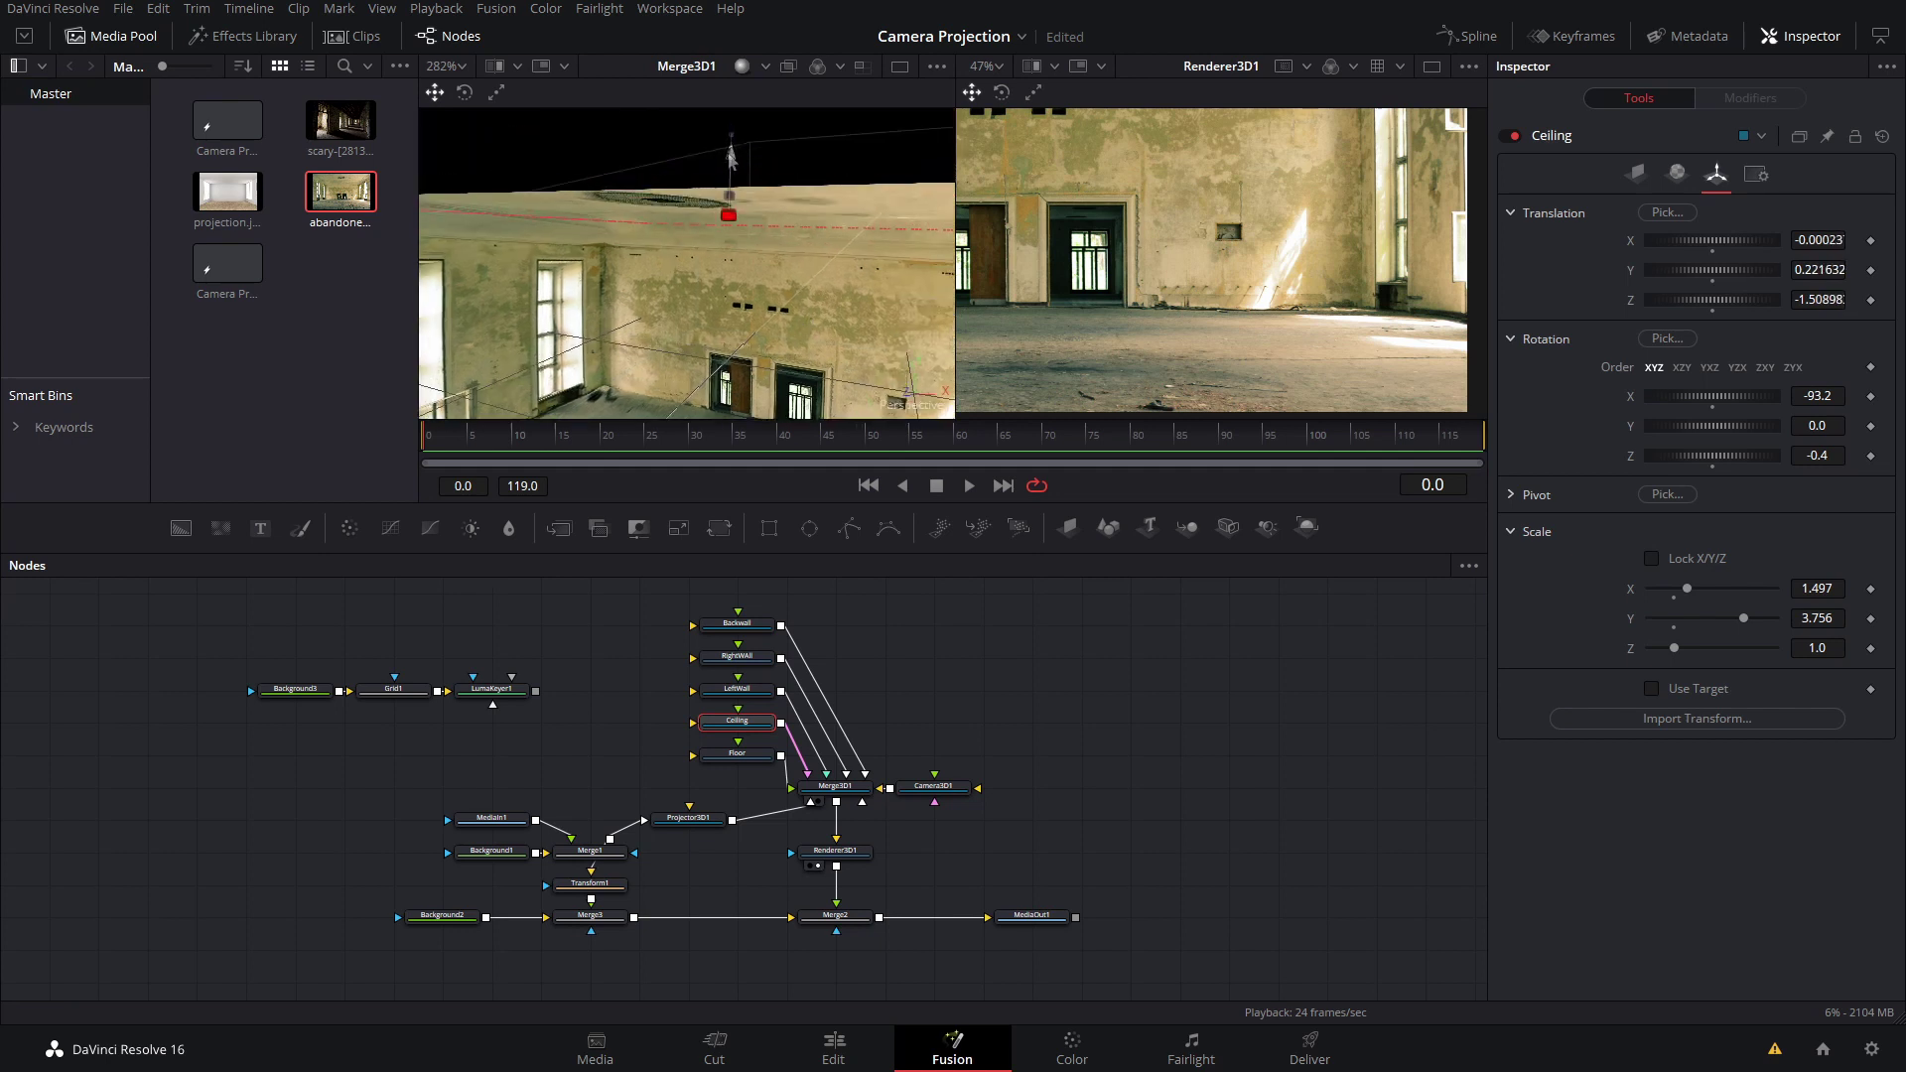
drag(731, 154, 805, 179)
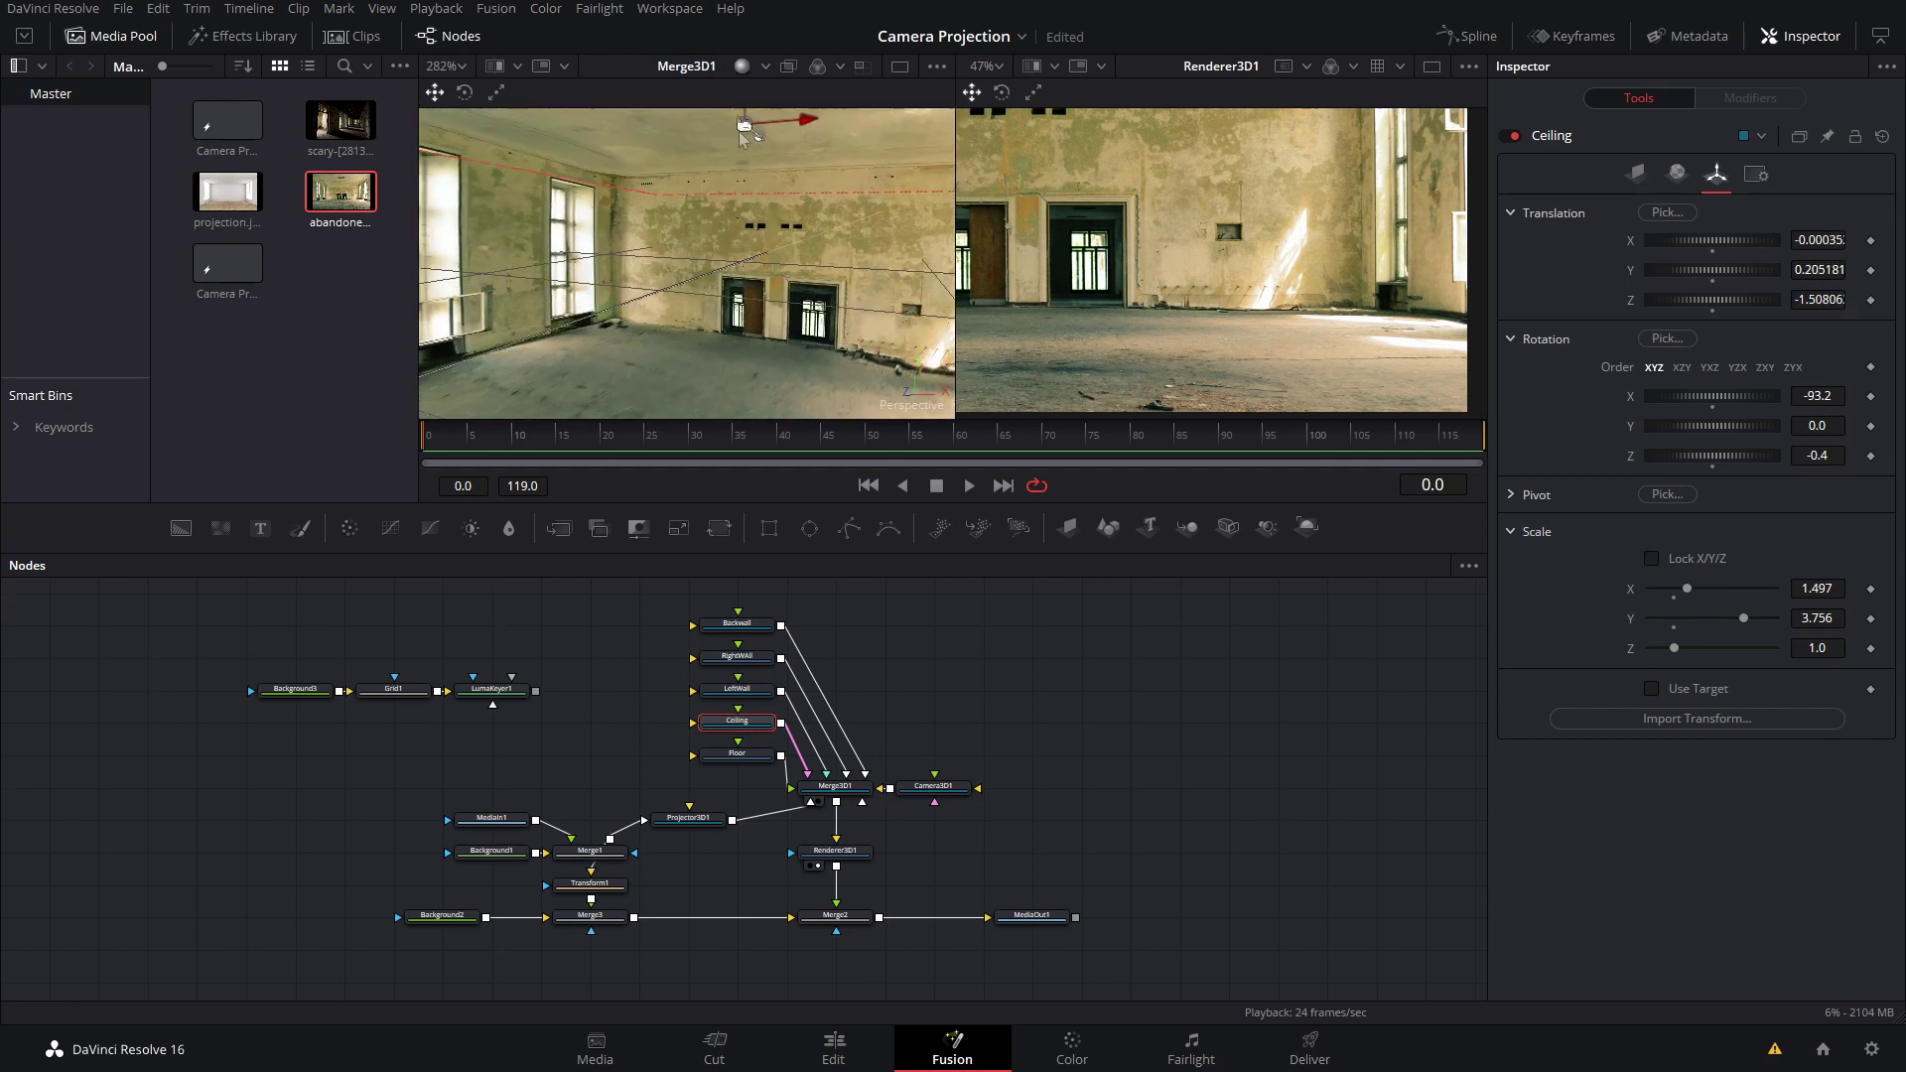
scroll(808, 182, down, 3)
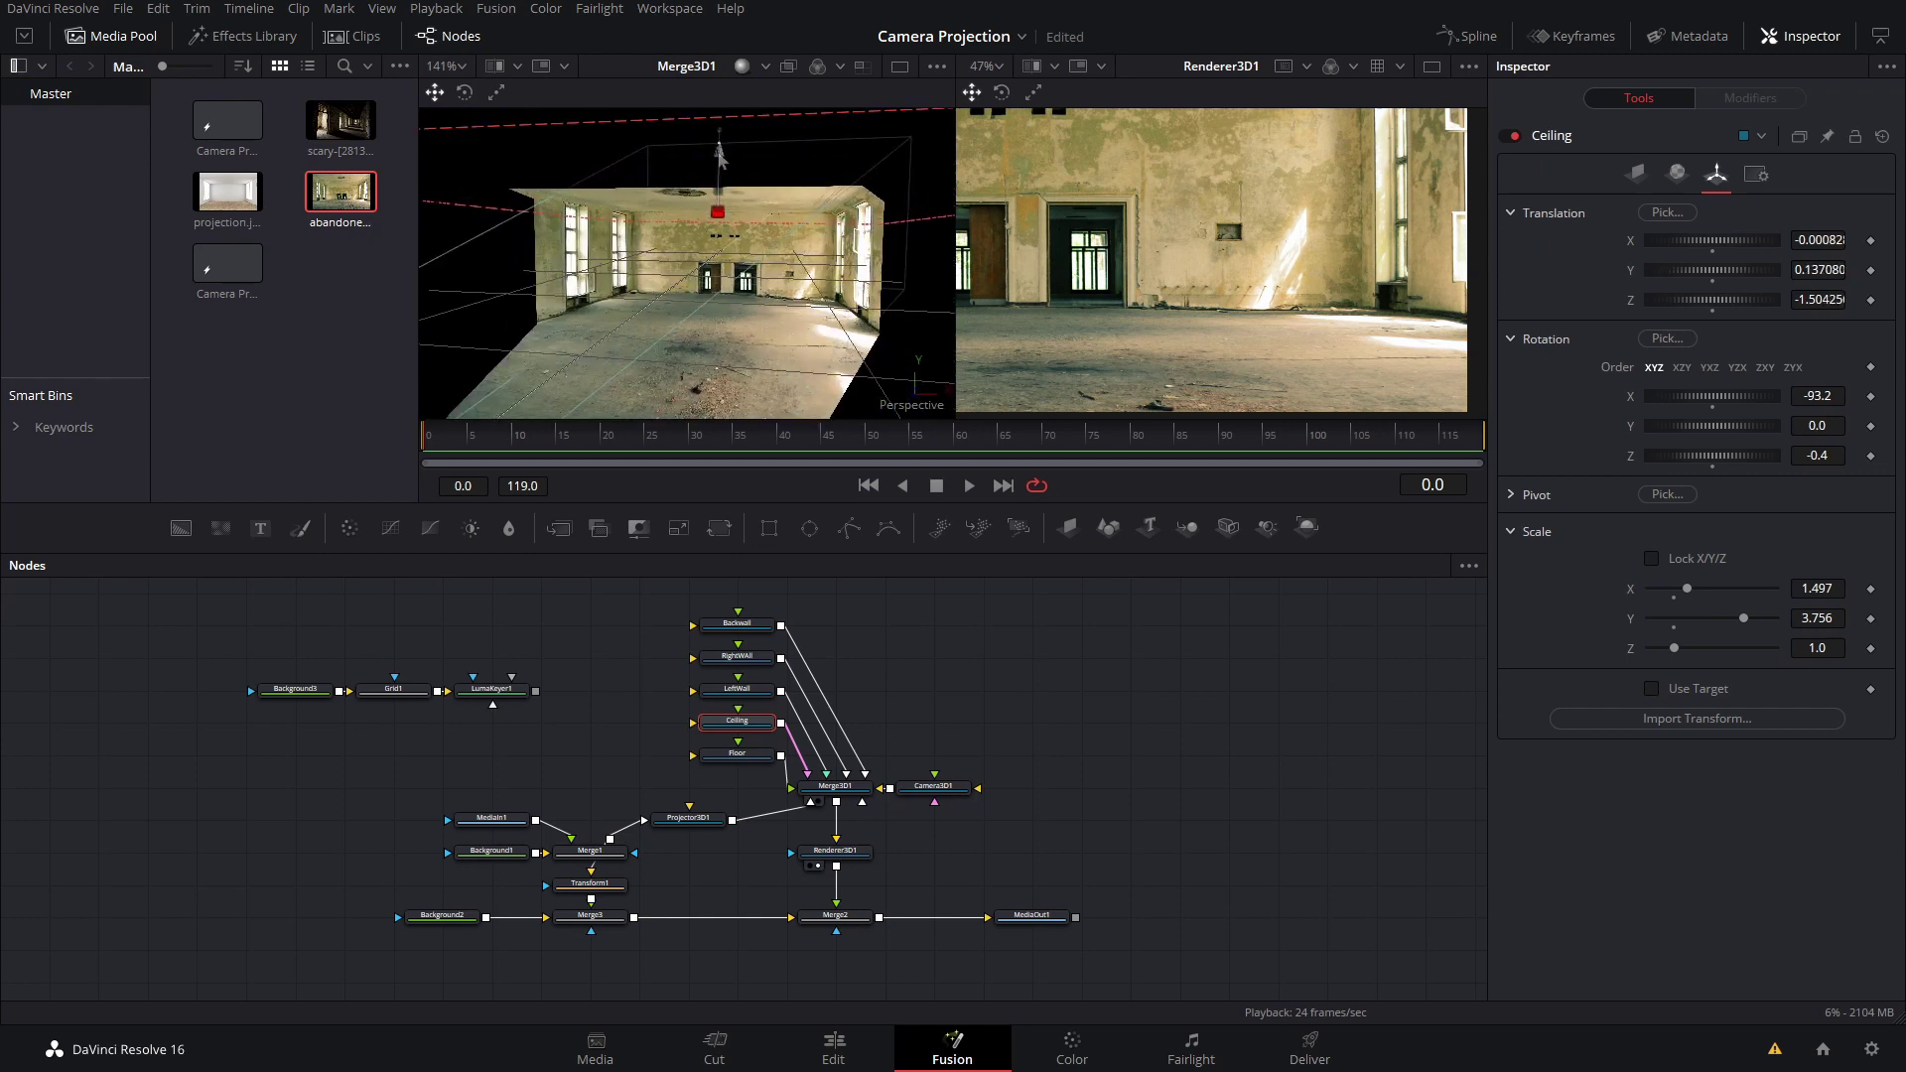
scroll(721, 151, up, 4)
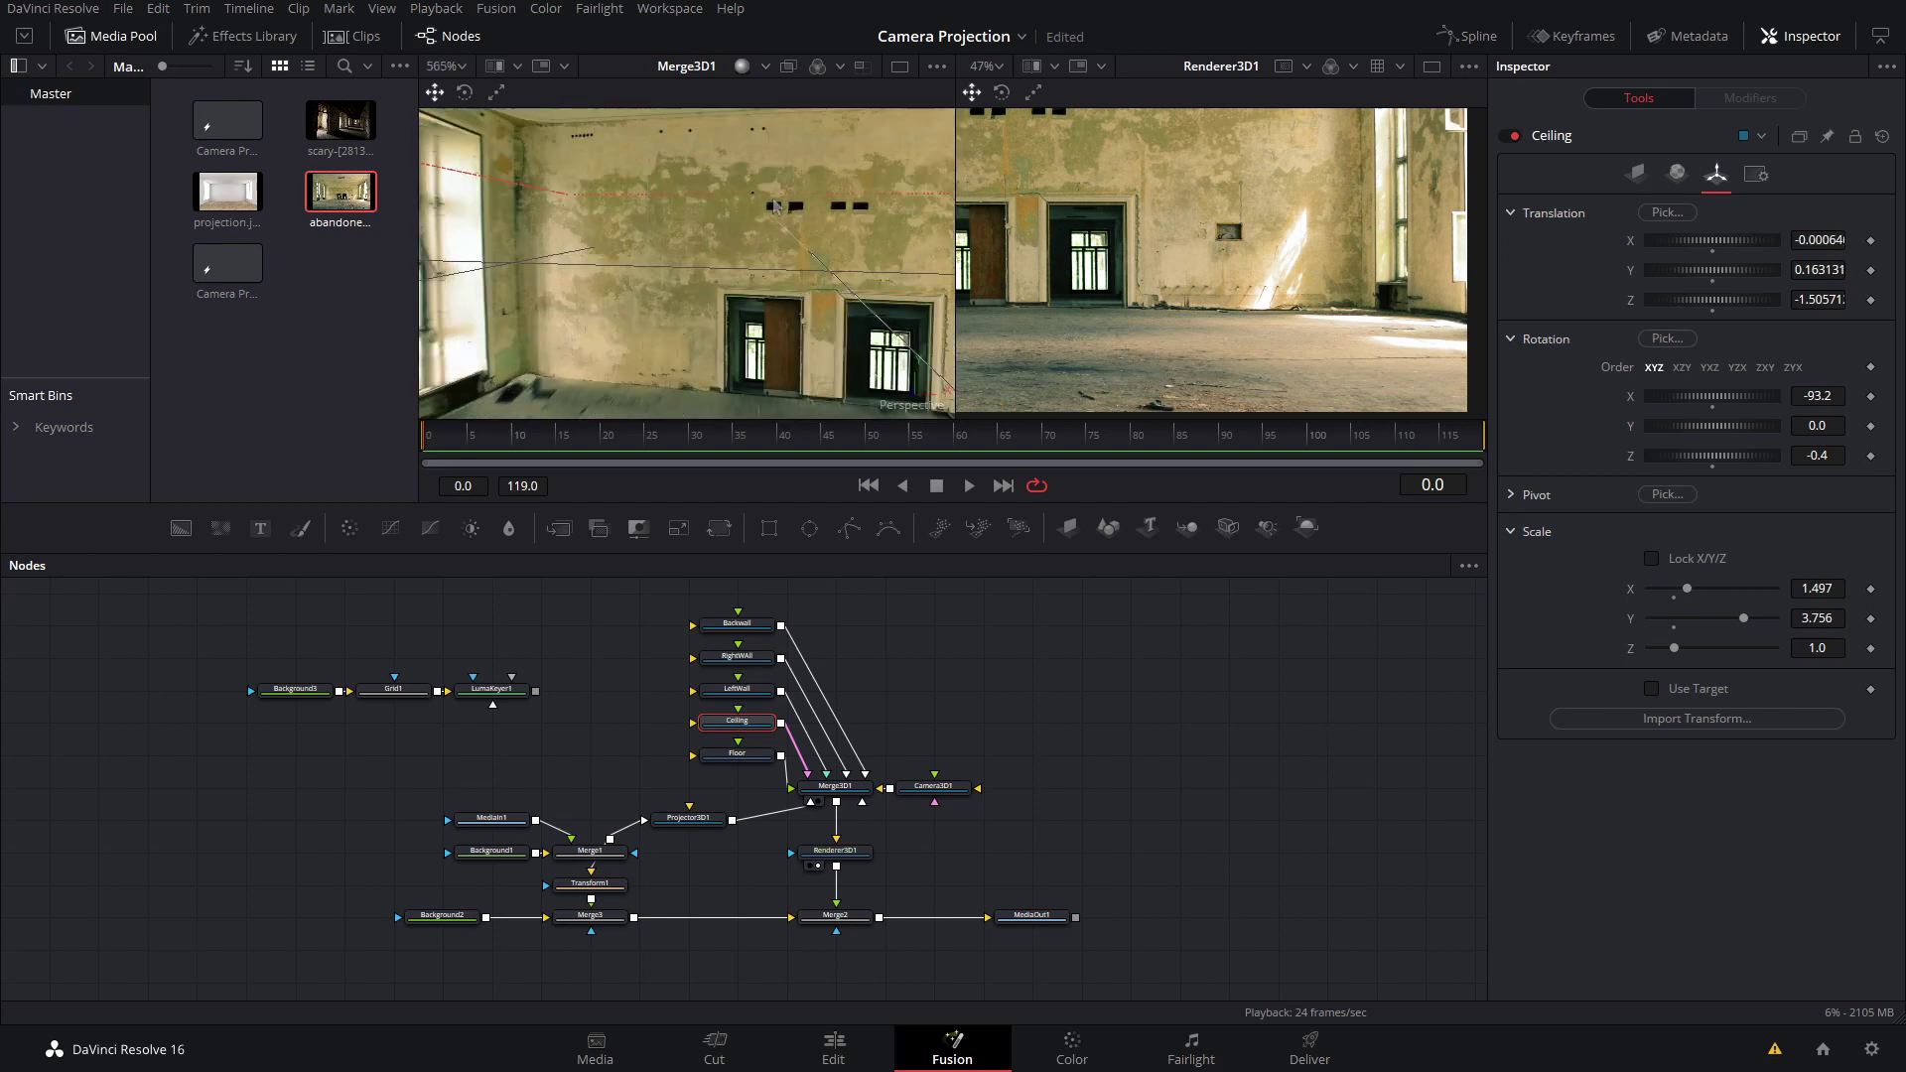
mouse_move(720, 151)
mouse_down()
mouse_move(920, 339)
mouse_move(408, 219)
mouse_move(409, 342)
mouse_move(687, 134)
mouse_move(921, 302)
mouse_up()
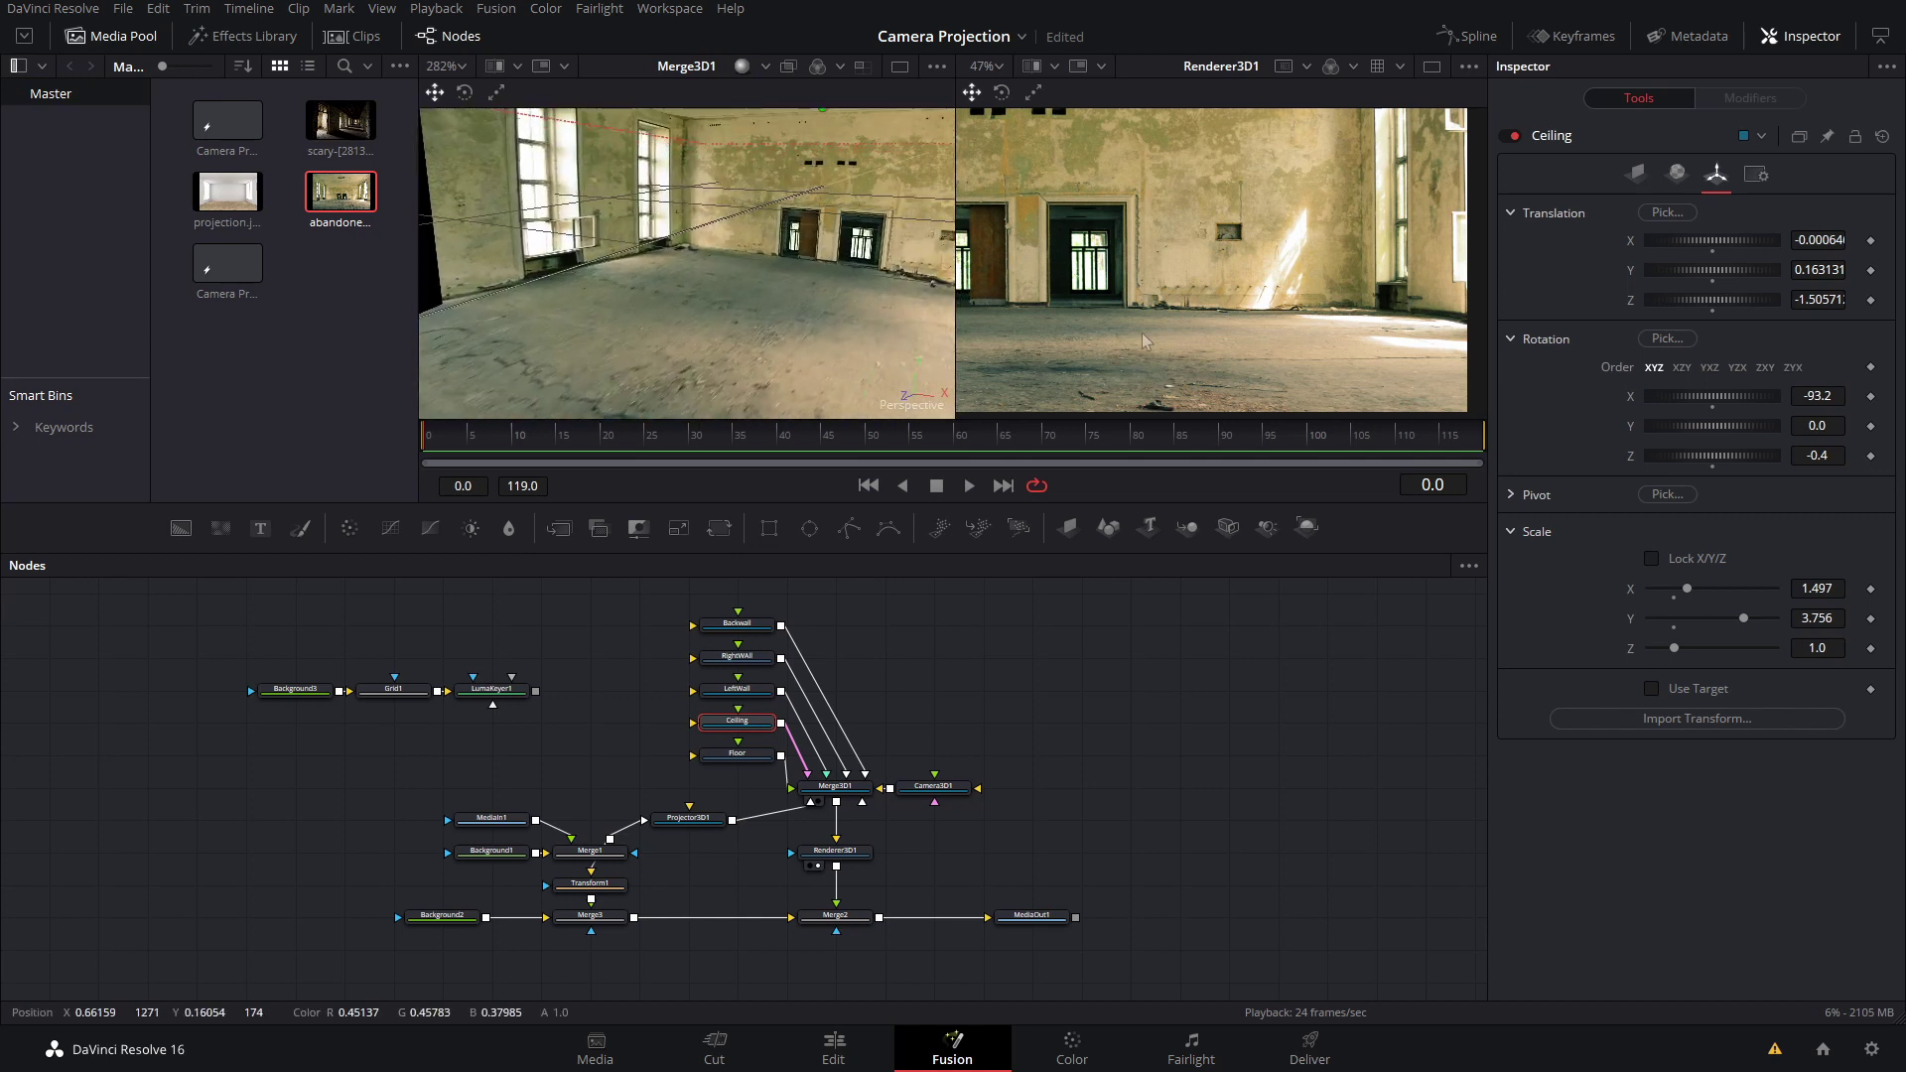
scroll(1142, 344, down, 2)
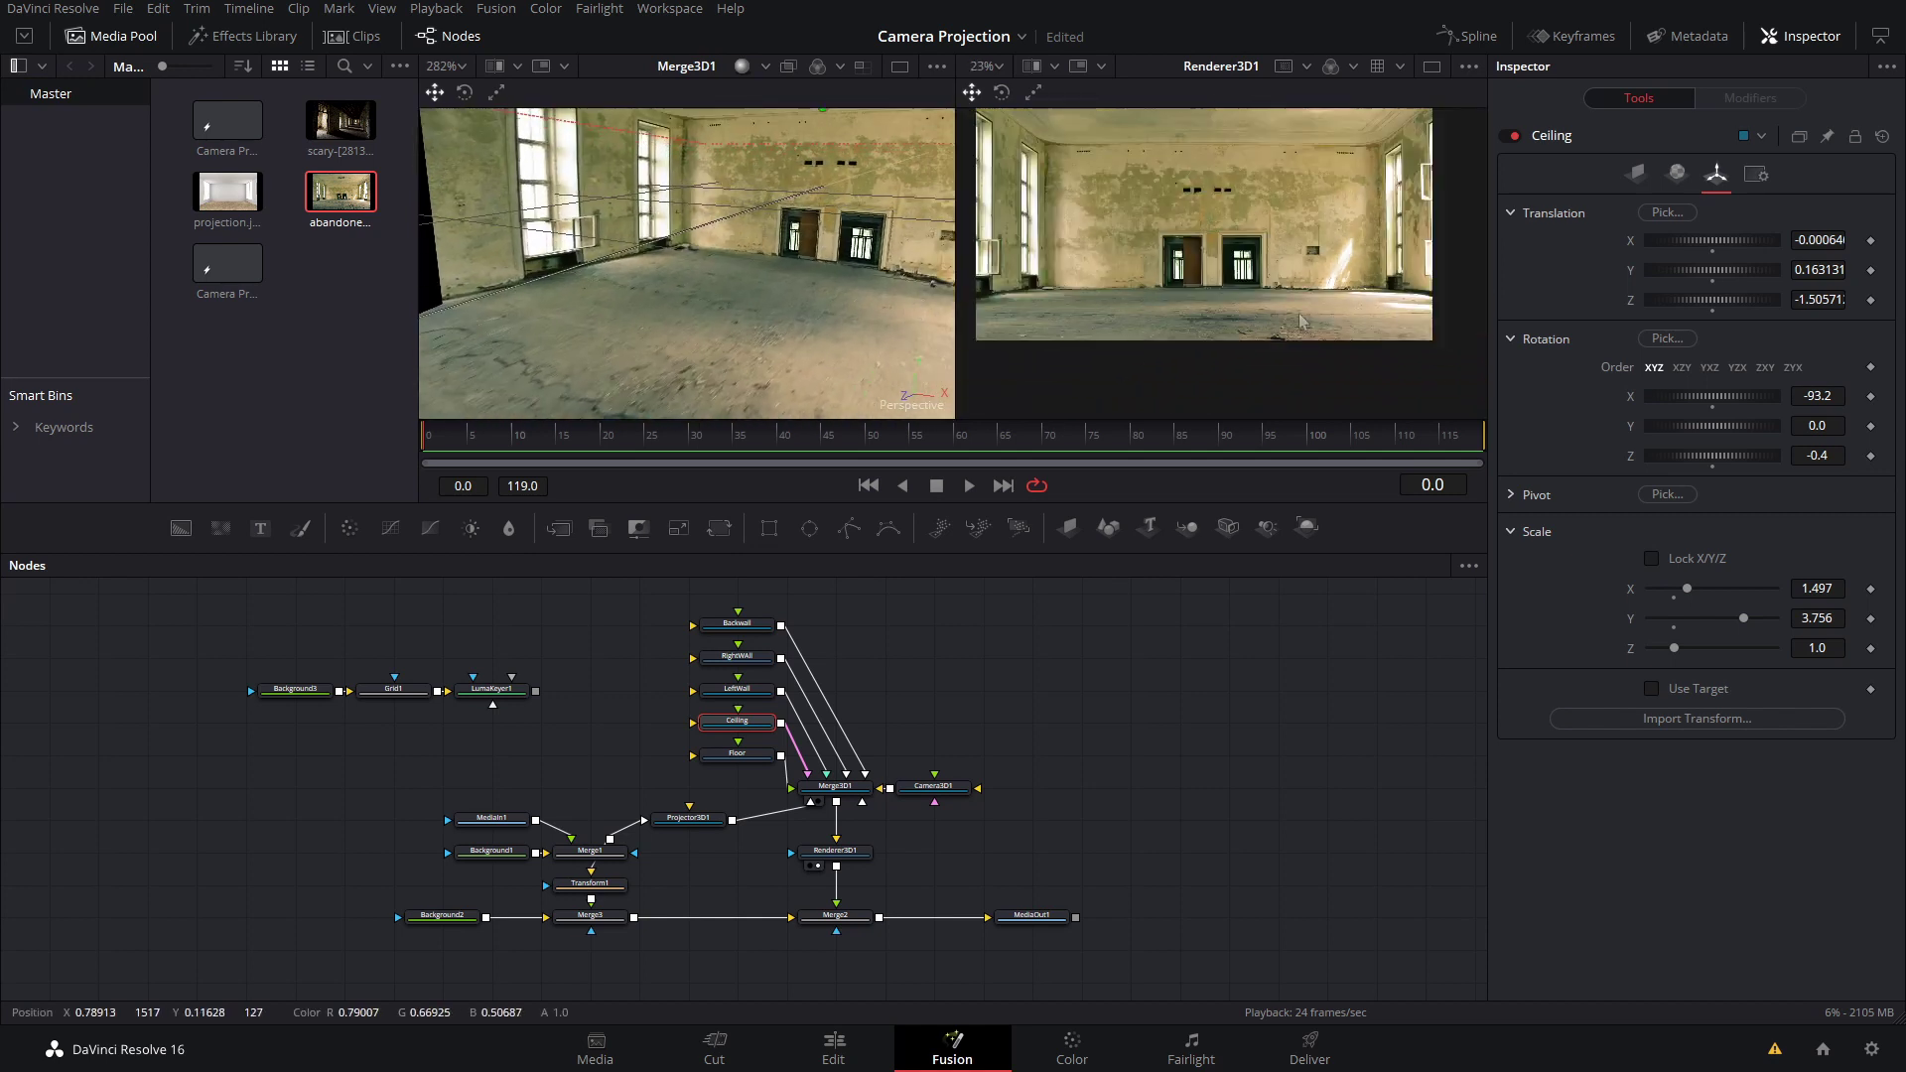
Step: Play the composition and aim Camera3D1 at a target at Z -1.19, X 0.066
key(space)
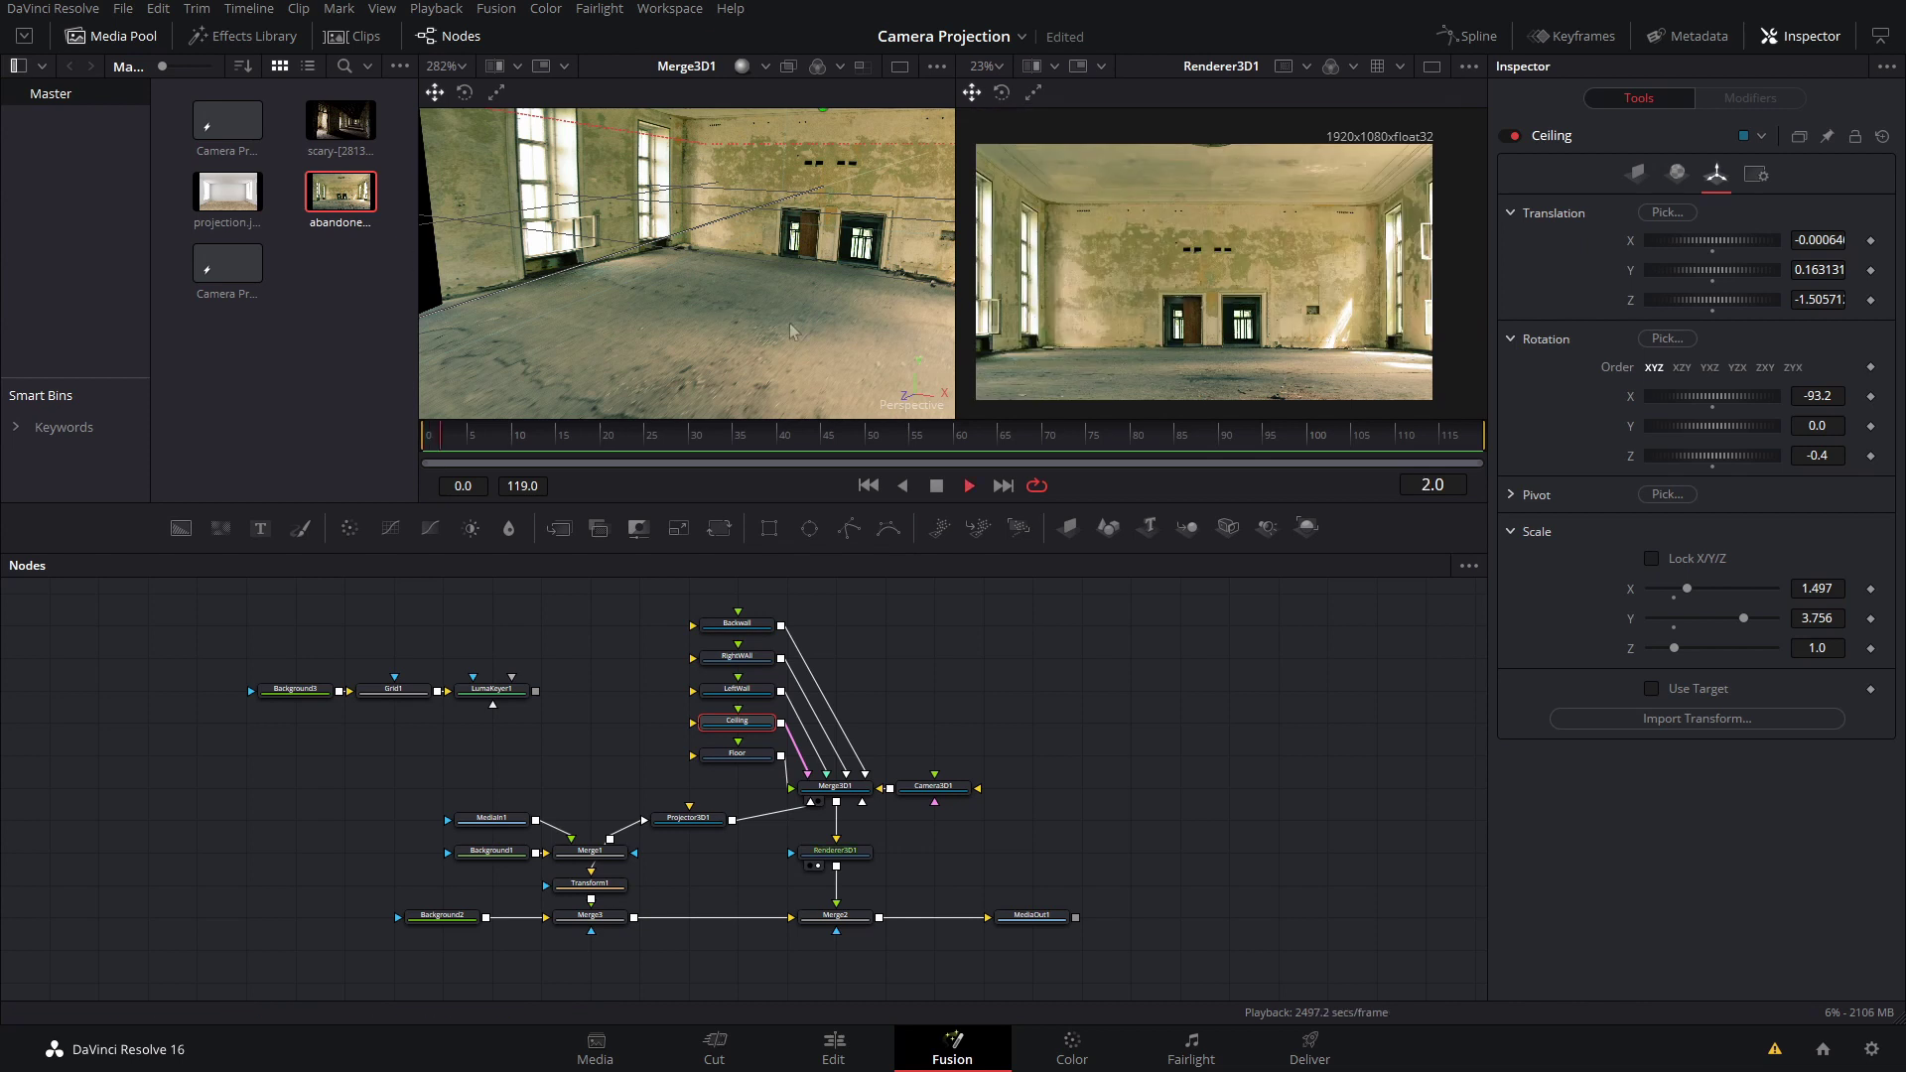
scroll(790, 332, down, 3)
scroll(791, 331, down, 3)
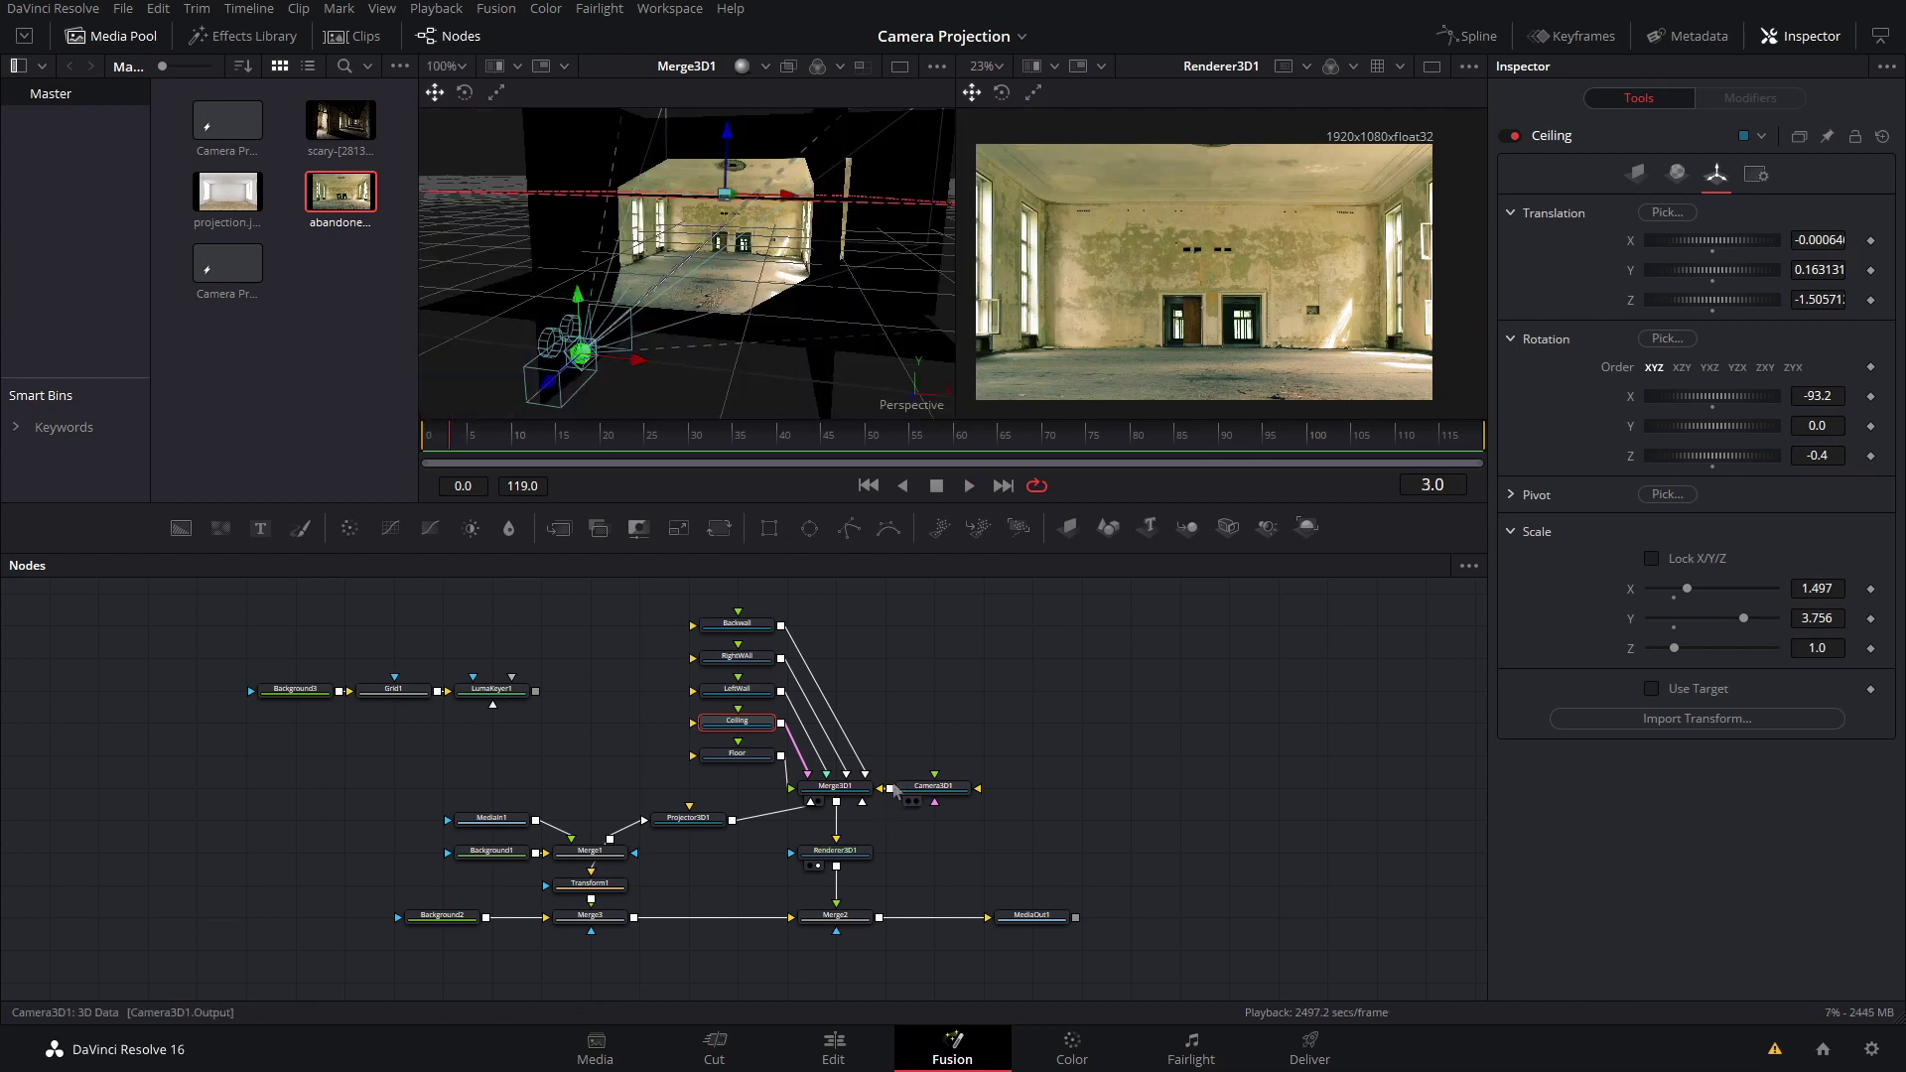
click(932, 787)
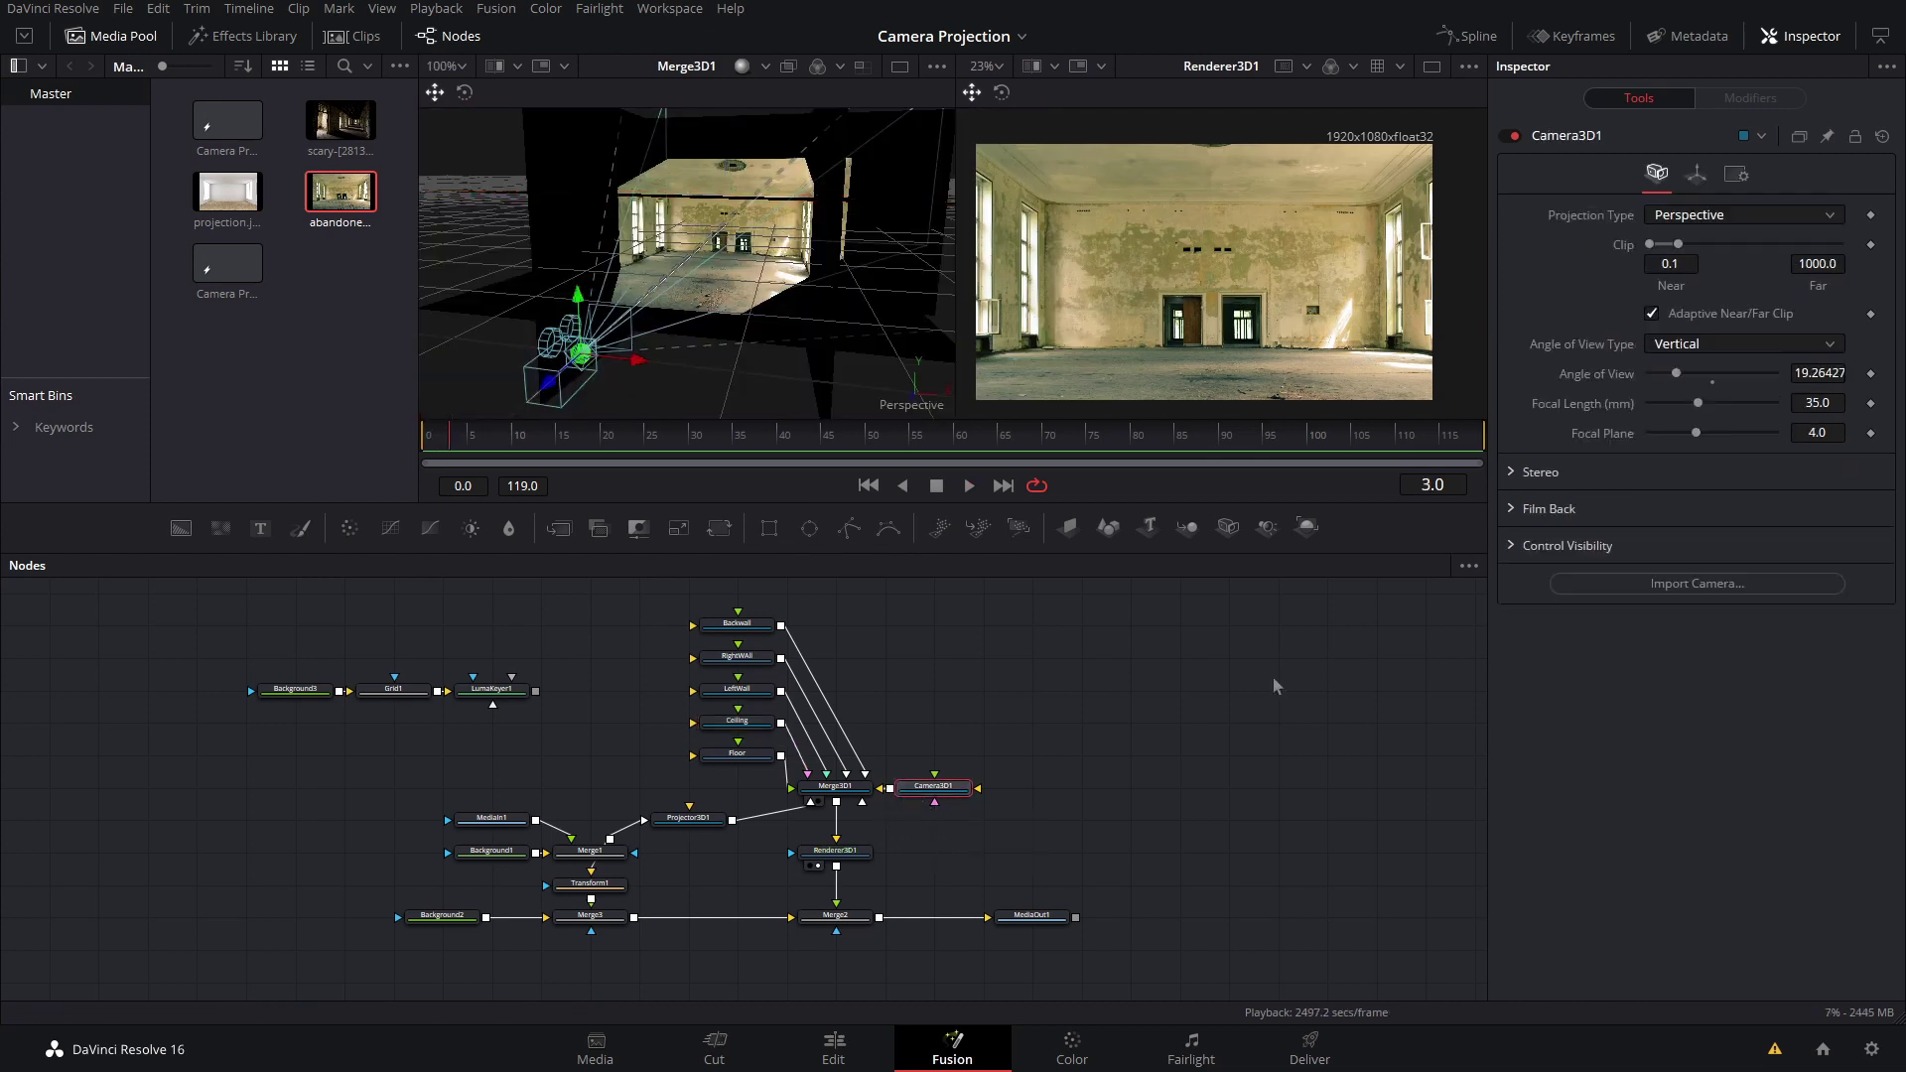
click(1696, 176)
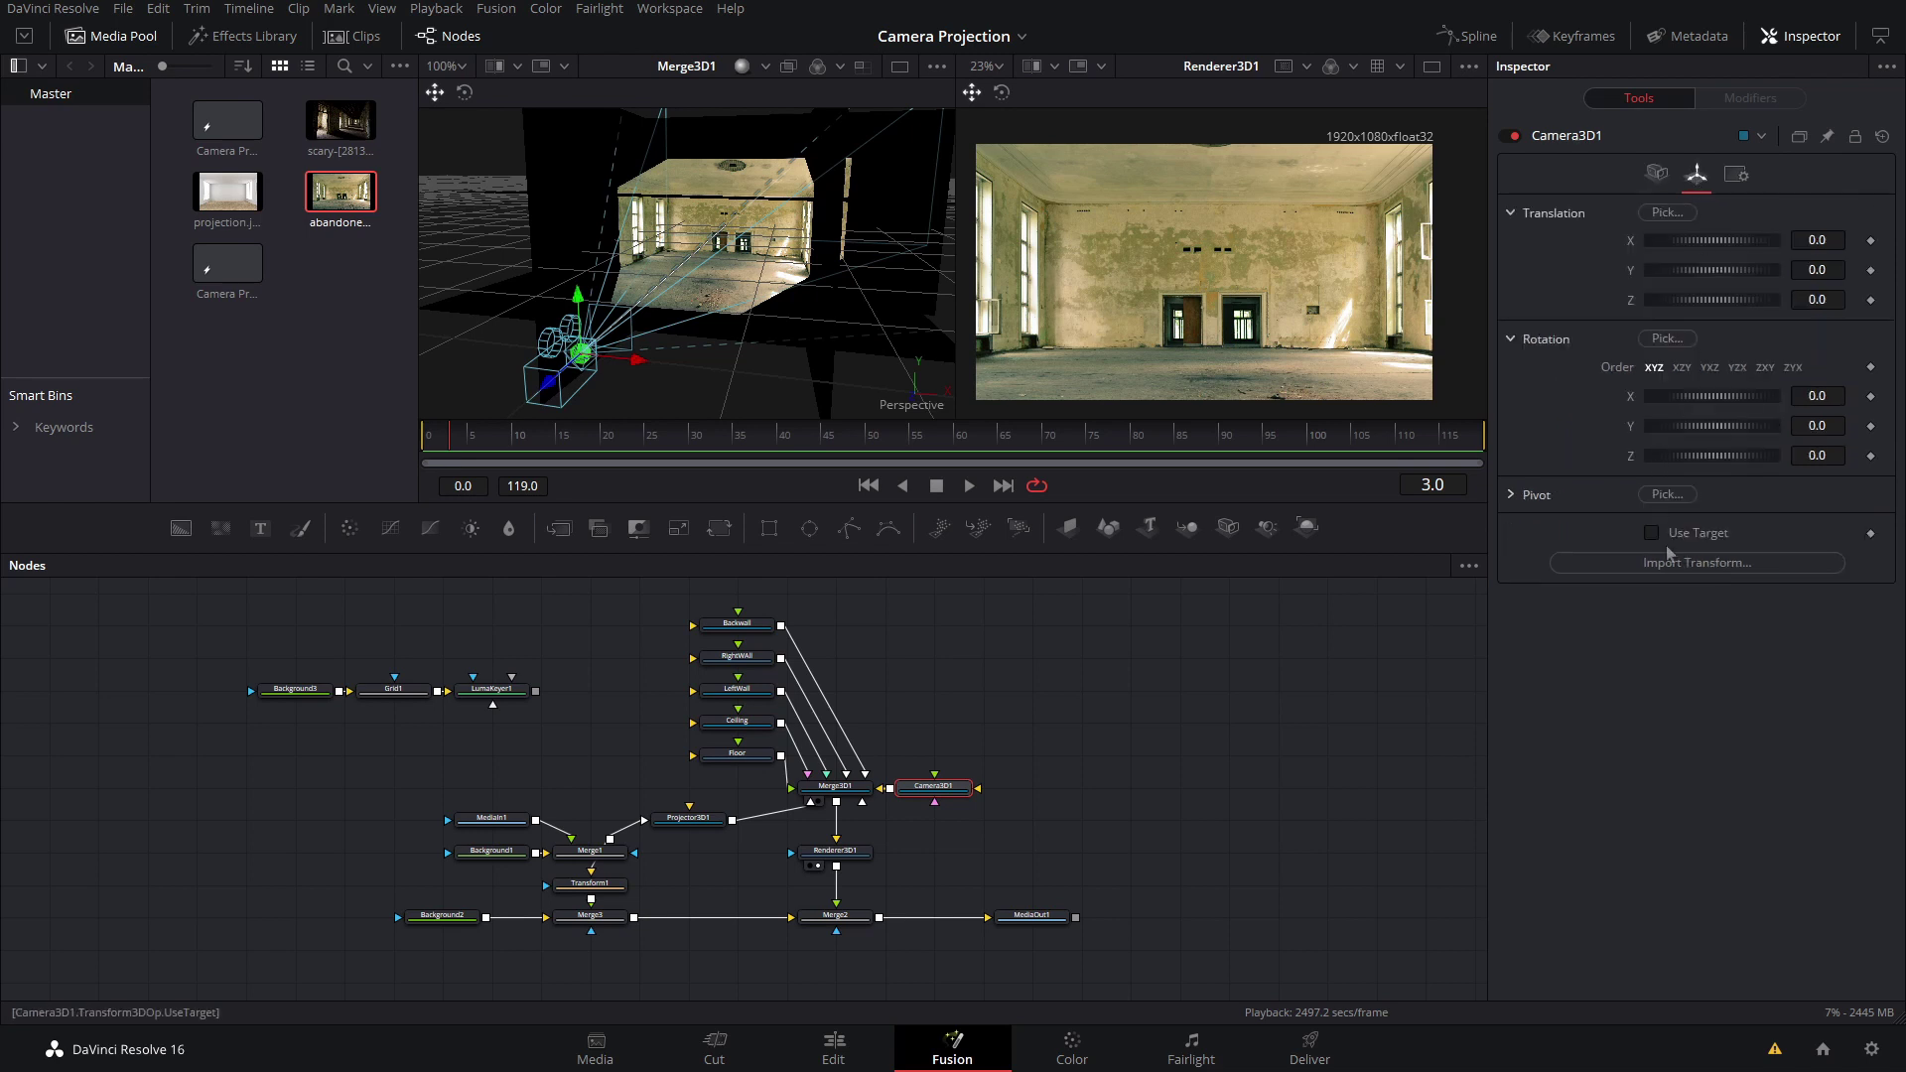
click(1657, 532)
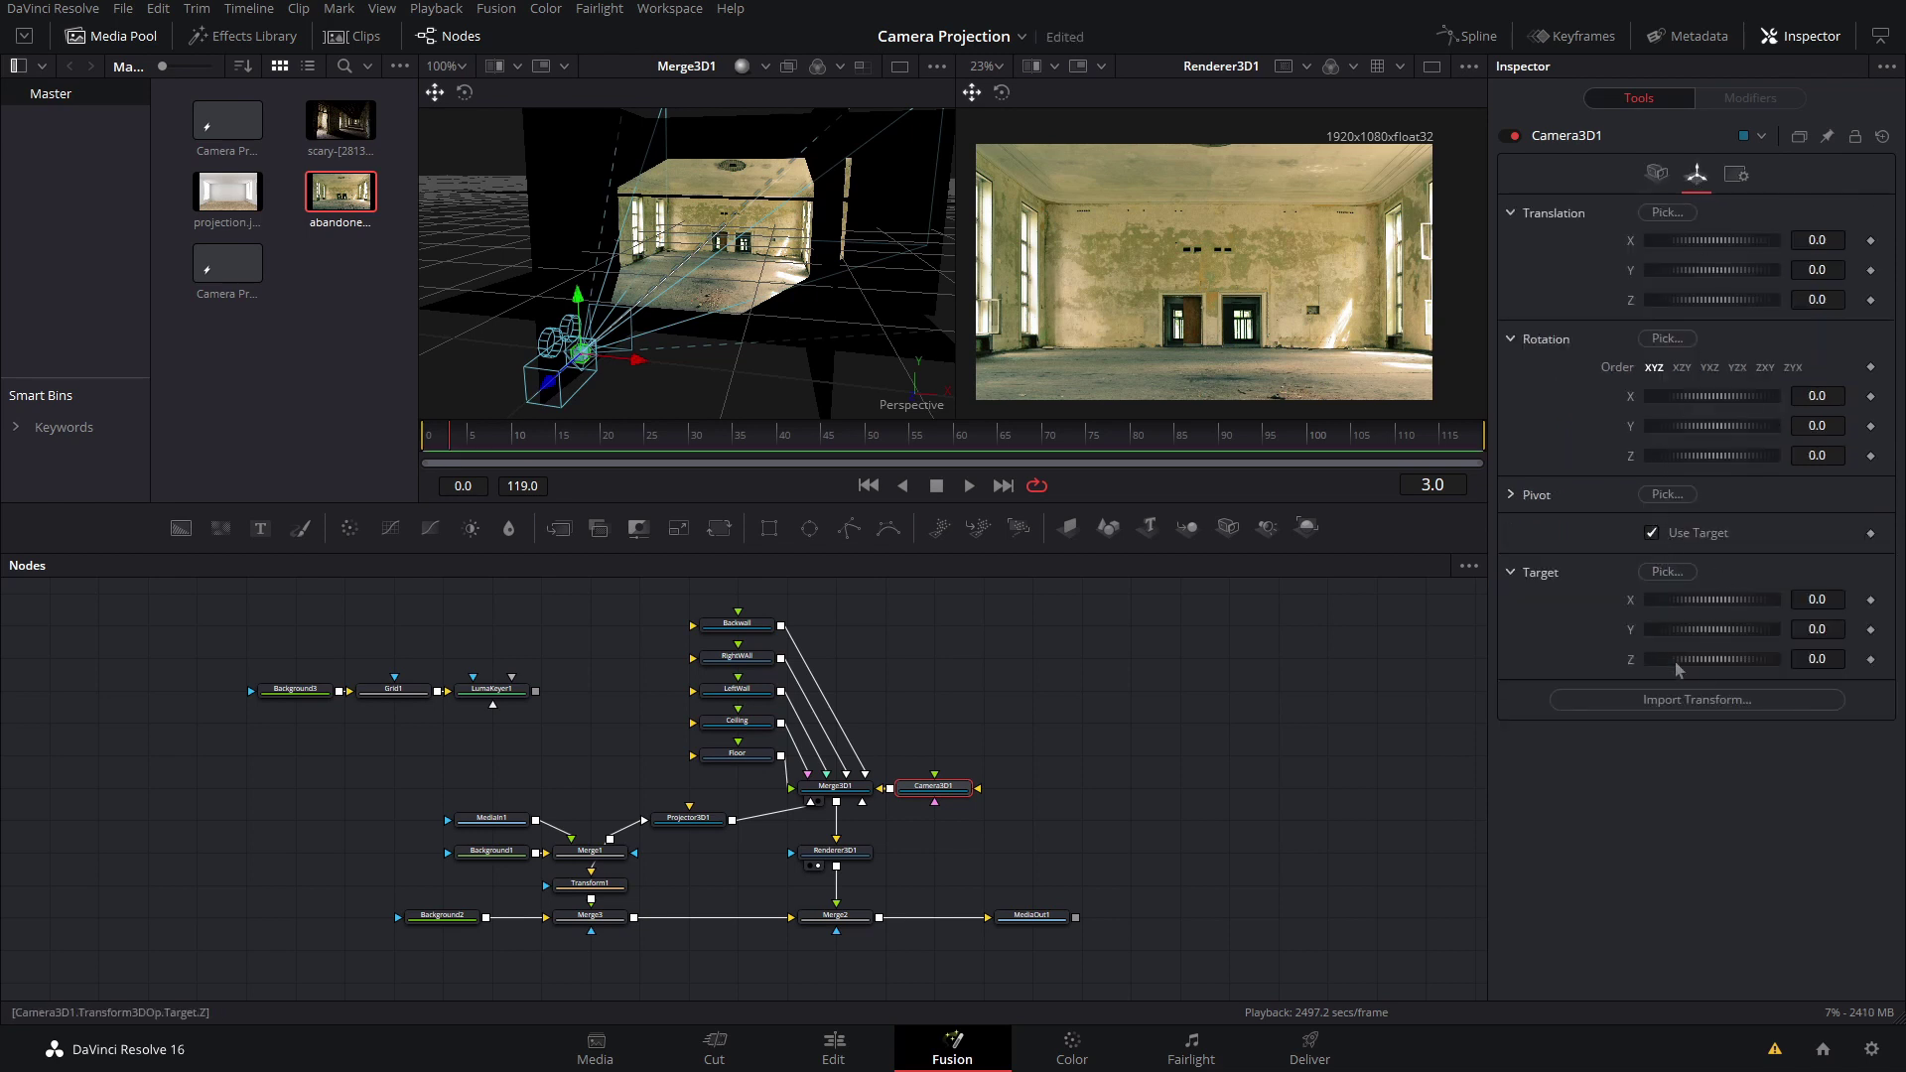
drag(1687, 662, 1679, 666)
mouse_move(800, 317)
mouse_down()
mouse_move(597, 334)
mouse_move(646, 319)
mouse_move(638, 348)
mouse_up()
mouse_move(740, 318)
mouse_down()
mouse_move(805, 254)
mouse_move(789, 240)
mouse_move(853, 234)
mouse_move(767, 253)
mouse_move(698, 339)
mouse_up()
Step: Undo the target shift and move Camera3D1 close to the back-wall window at Z -1.356
key(ctrl+z)
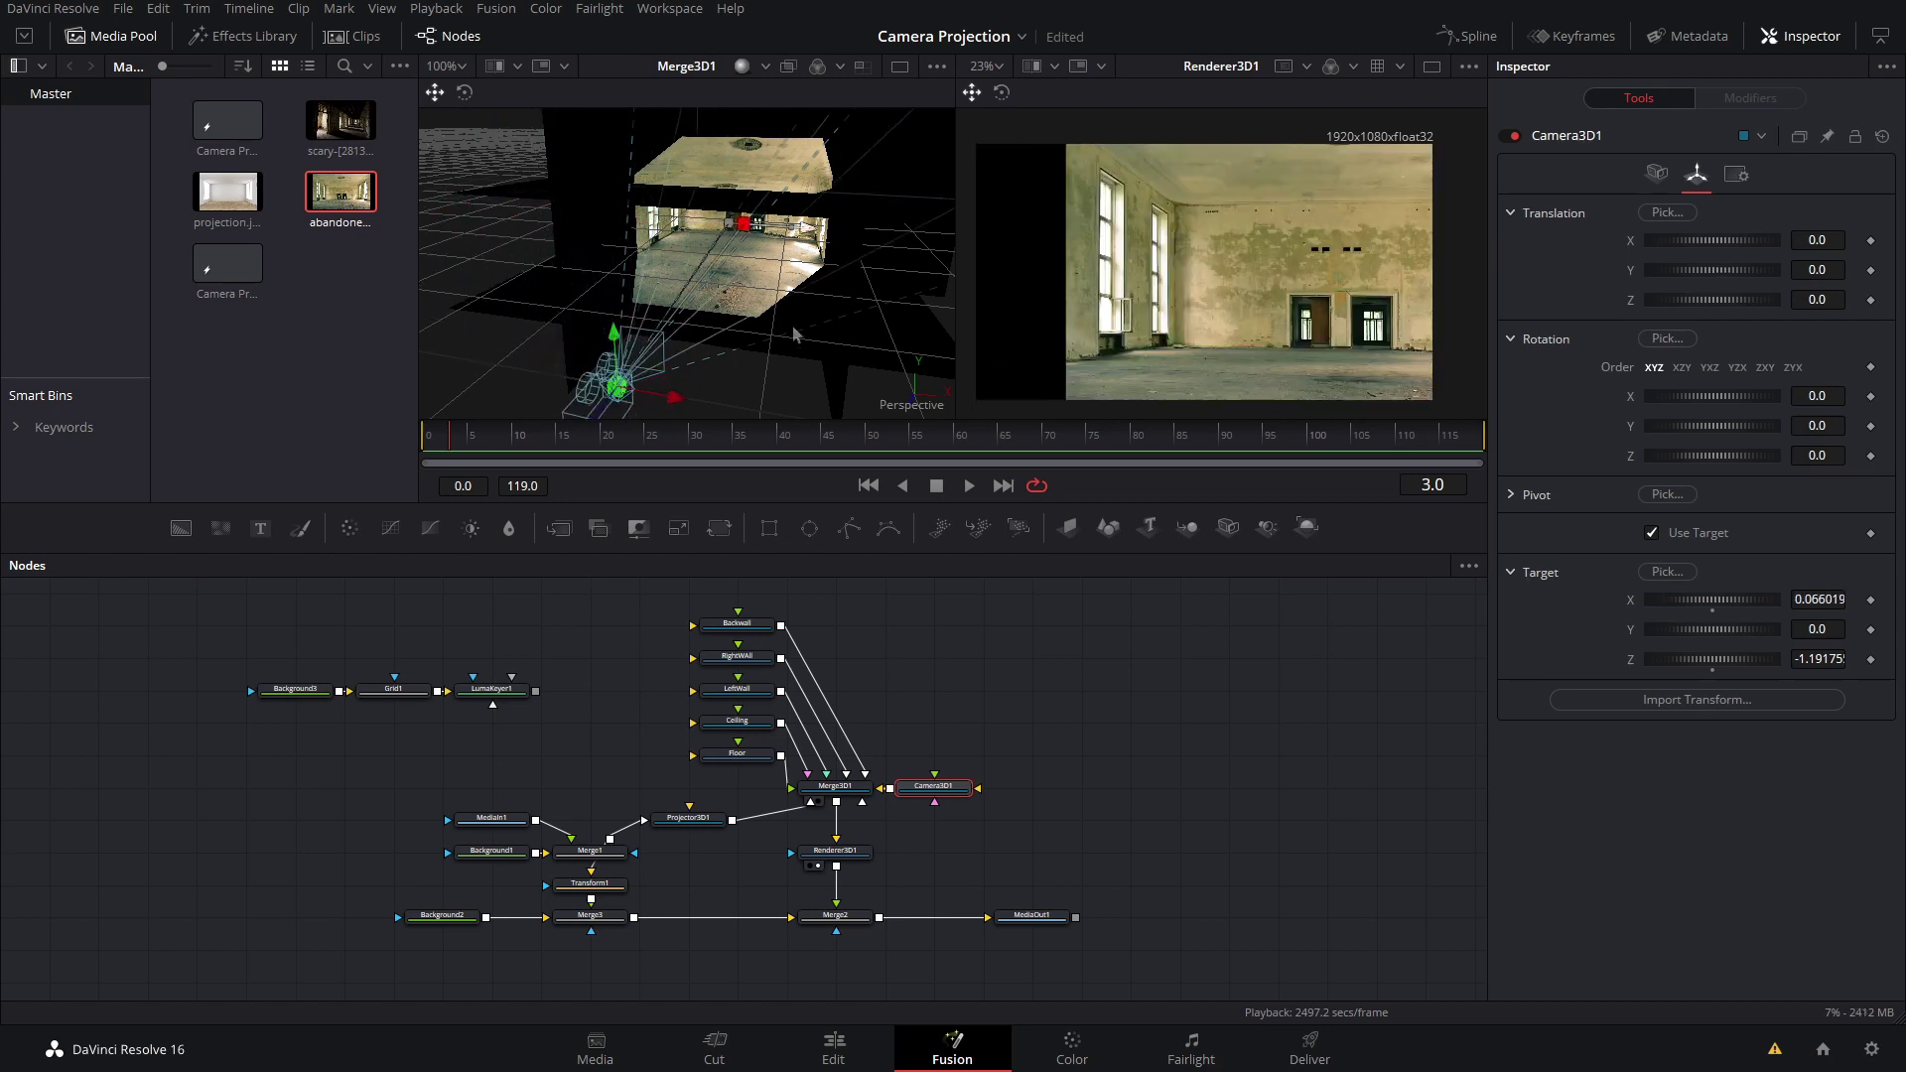
scroll(791, 324, up, 3)
scroll(785, 219, up, 3)
mouse_move(784, 211)
mouse_down()
mouse_move(616, 367)
mouse_move(630, 328)
mouse_move(860, 281)
mouse_up()
scroll(862, 281, up, 1)
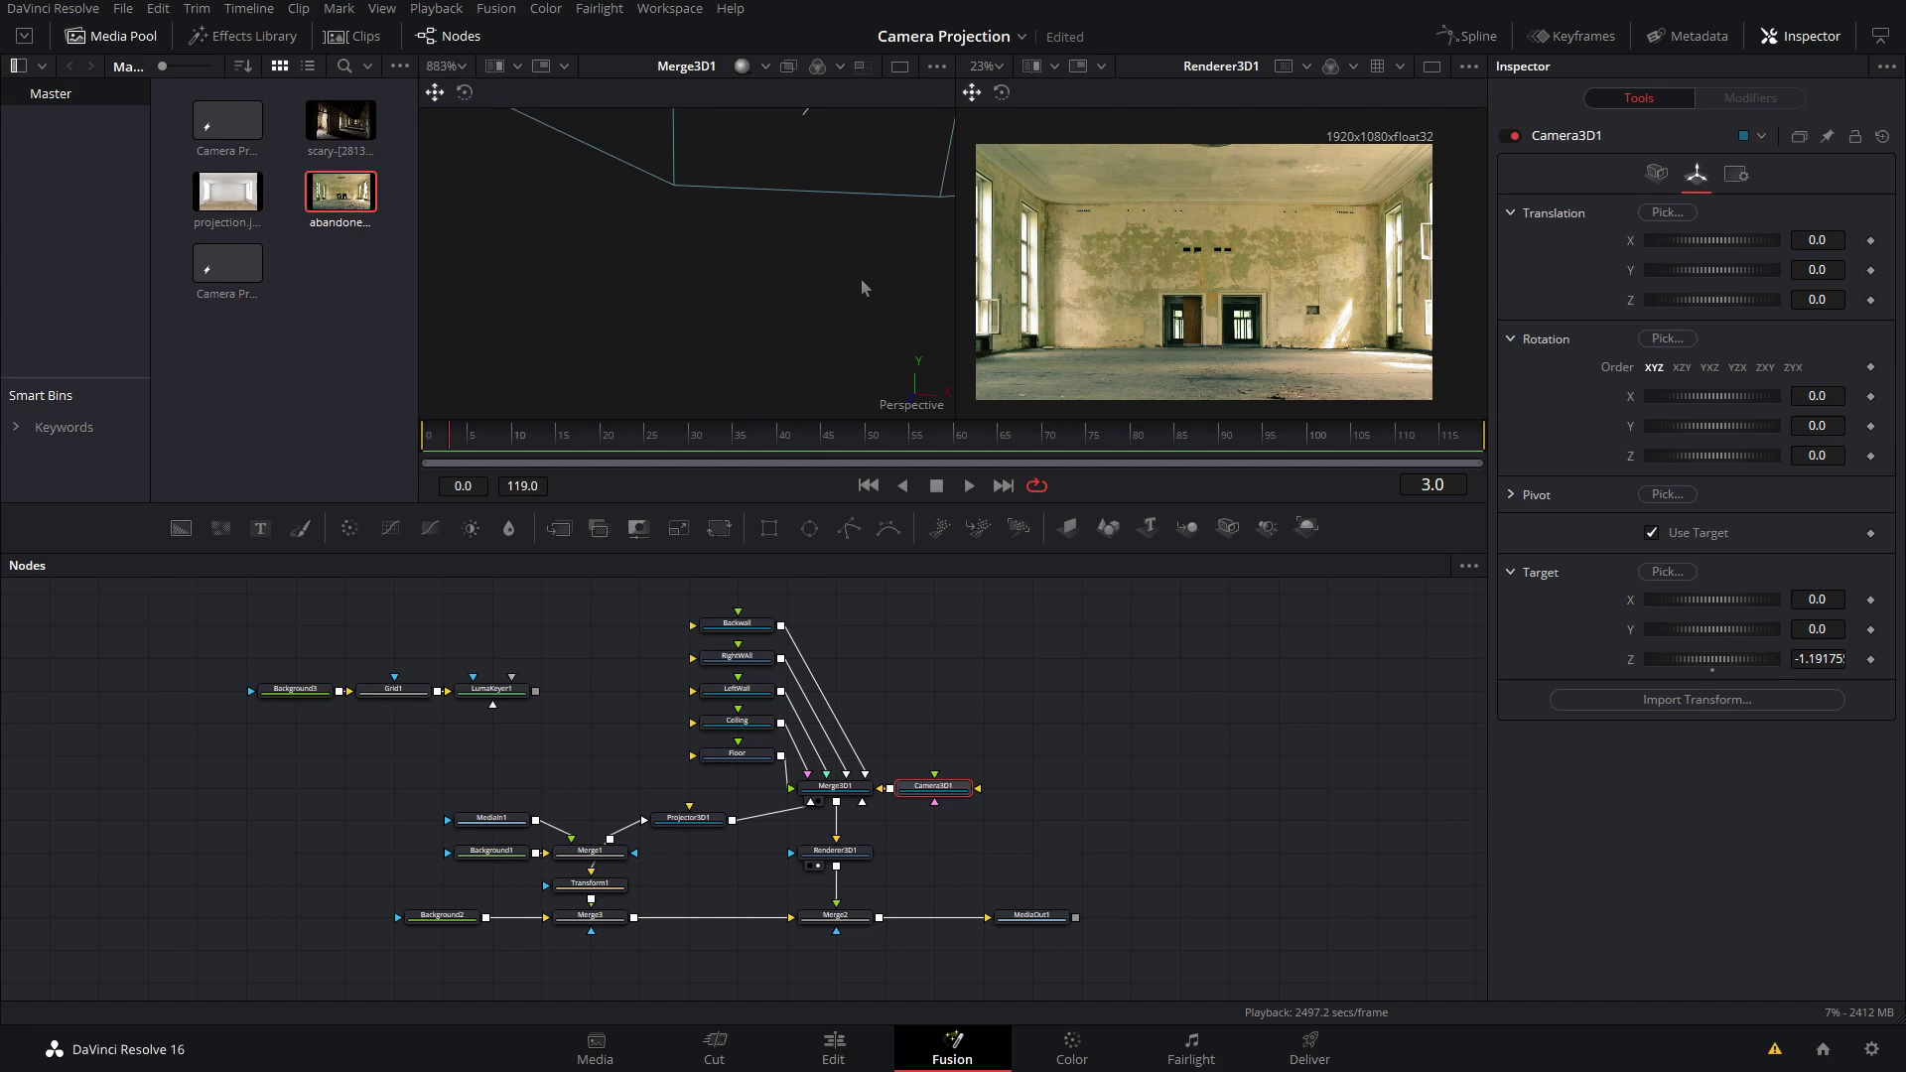
scroll(862, 276, down, 4)
scroll(768, 317, down, 4)
scroll(769, 318, down, 2)
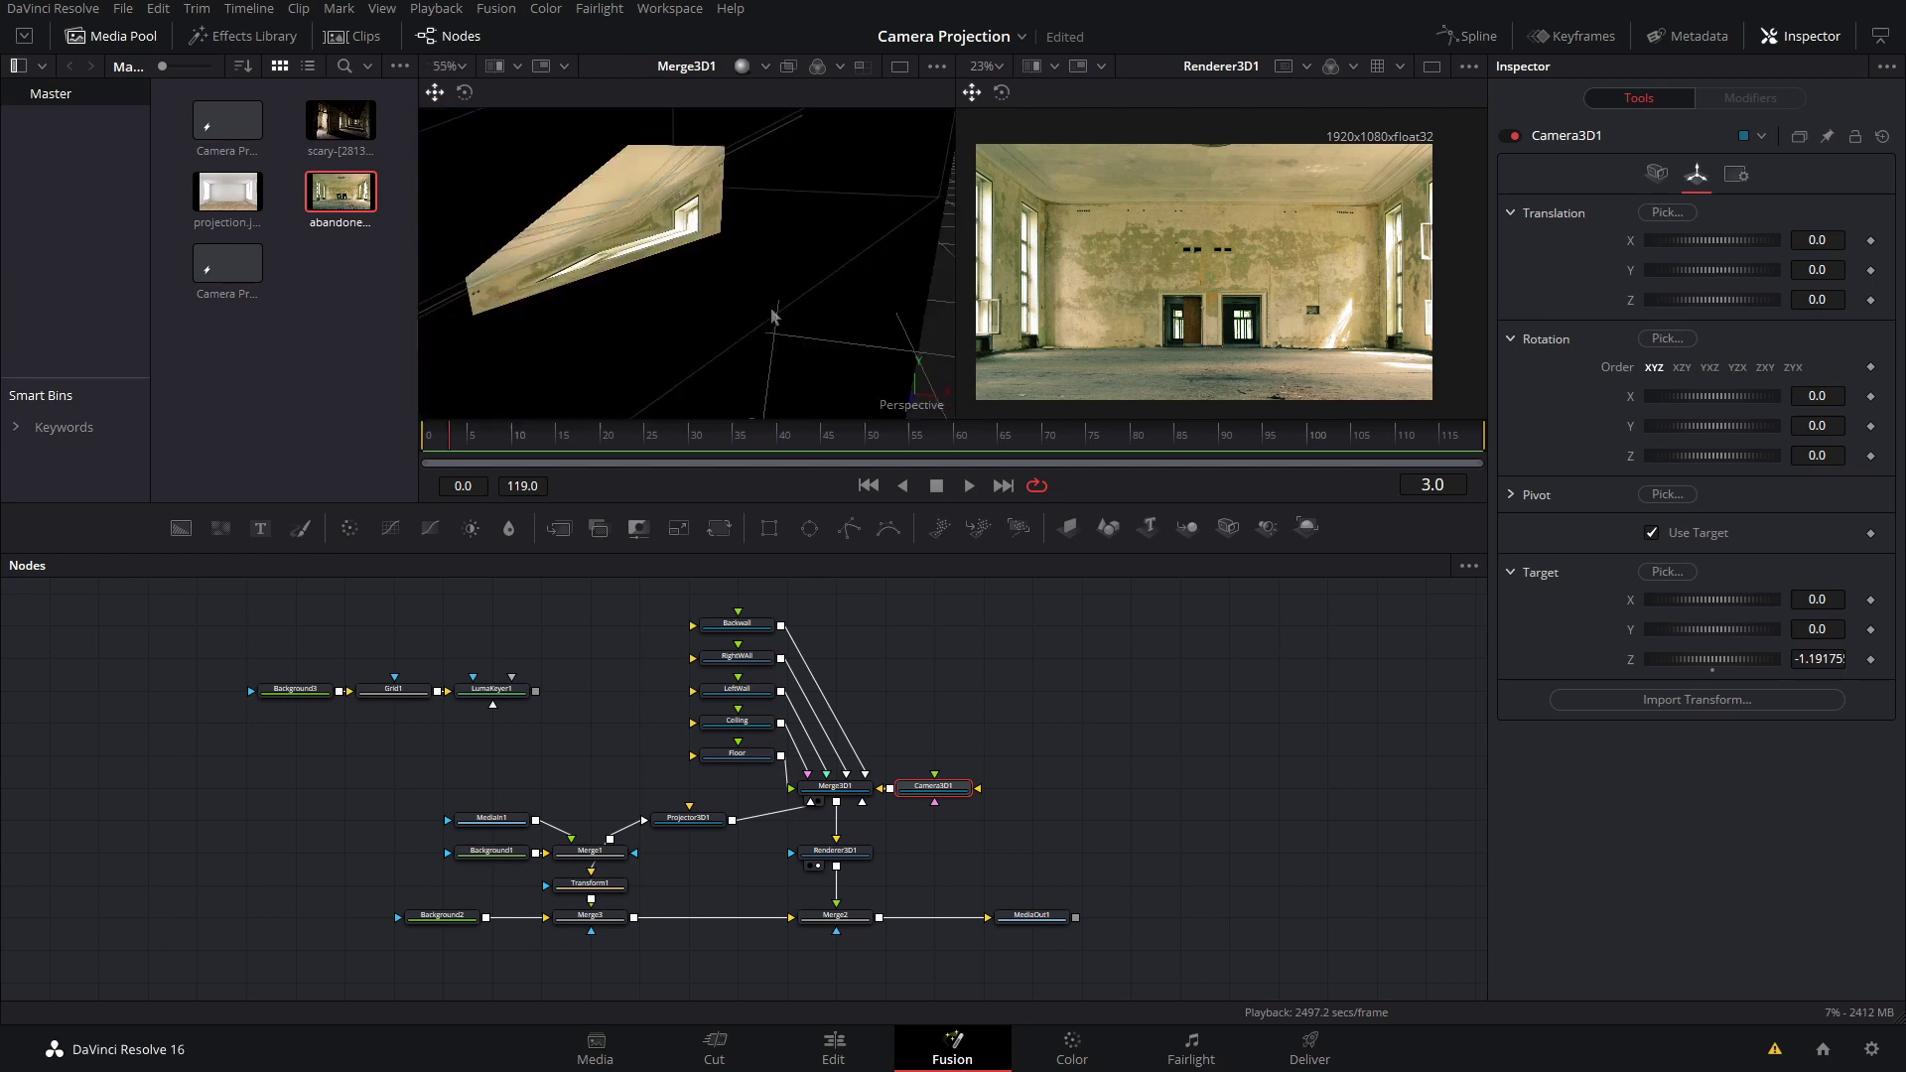
mouse_move(776, 312)
mouse_down()
mouse_move(849, 293)
mouse_move(836, 266)
mouse_move(731, 284)
mouse_move(761, 273)
mouse_move(758, 299)
mouse_move(638, 246)
mouse_move(842, 316)
mouse_move(709, 297)
mouse_move(730, 291)
mouse_up()
scroll(772, 306, down, 5)
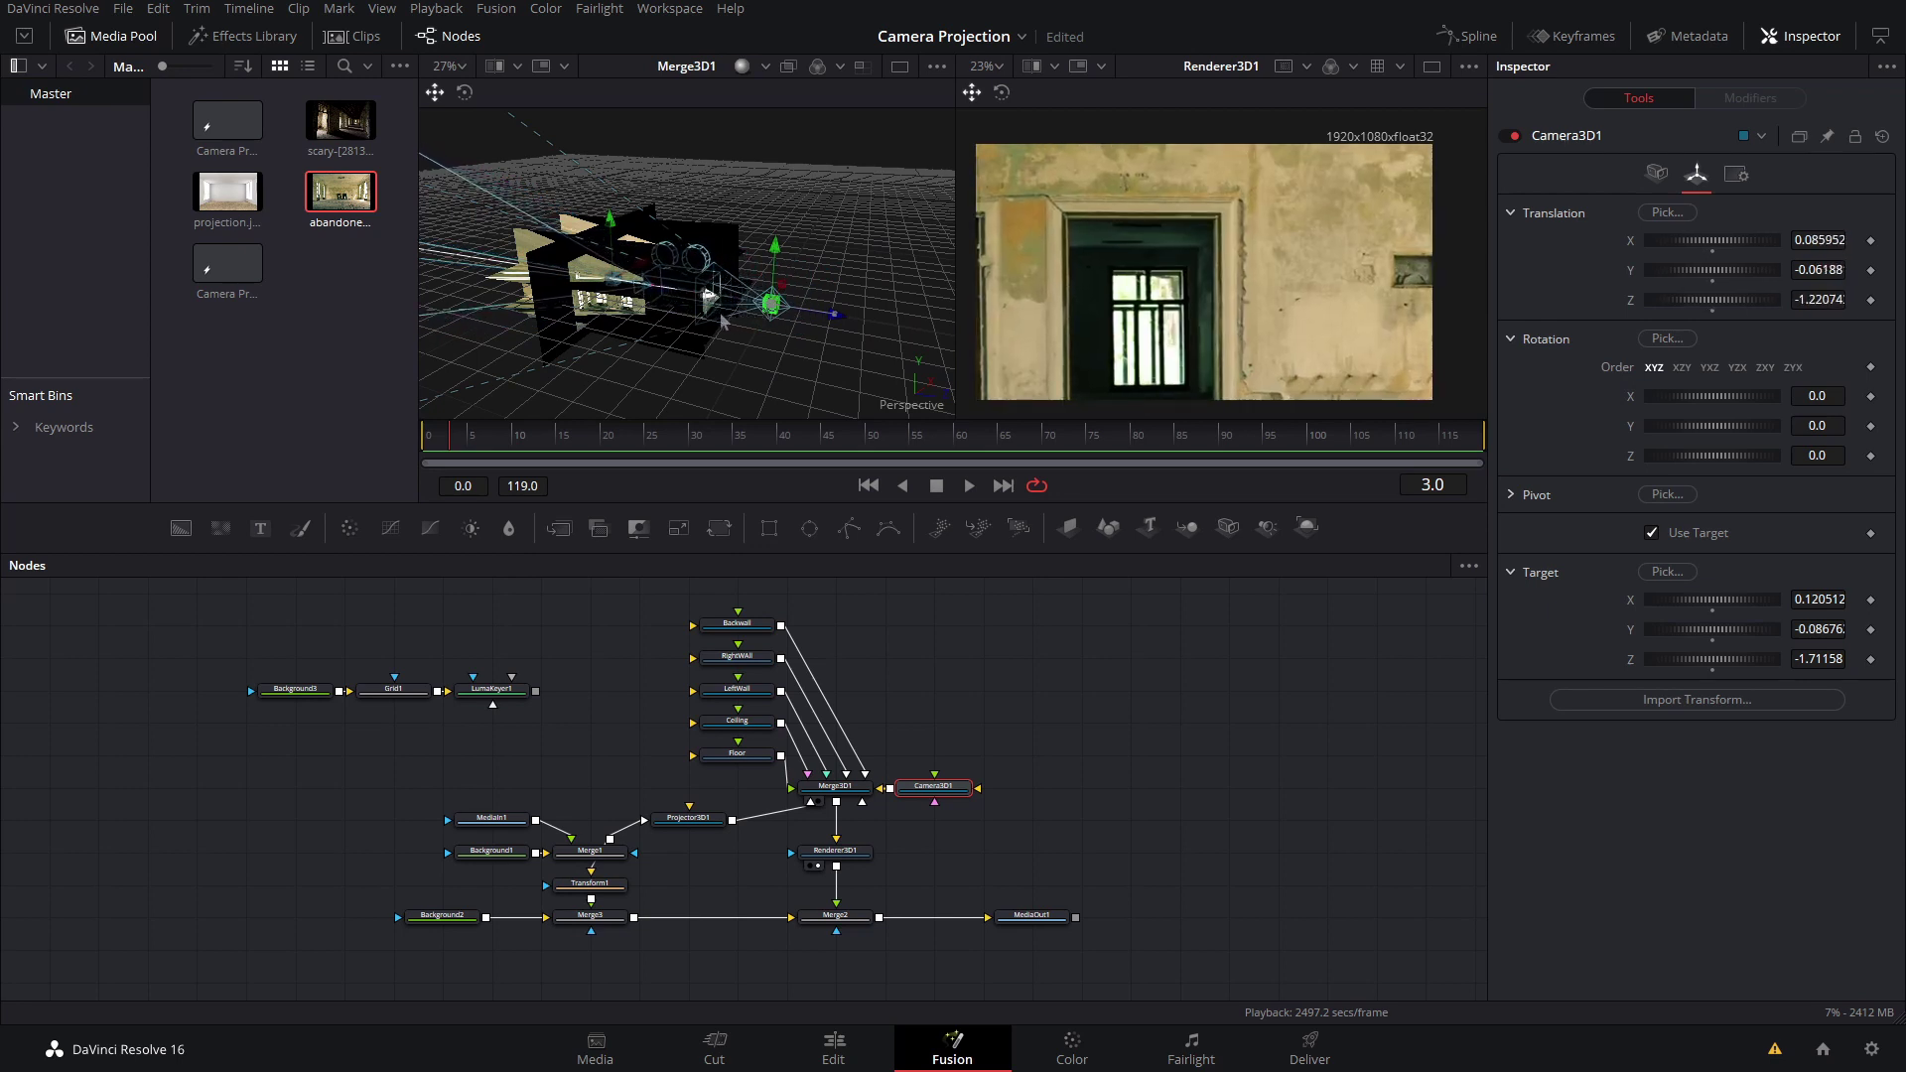
scroll(740, 259, up, 5)
scroll(740, 257, up, 3)
right_click(735, 258)
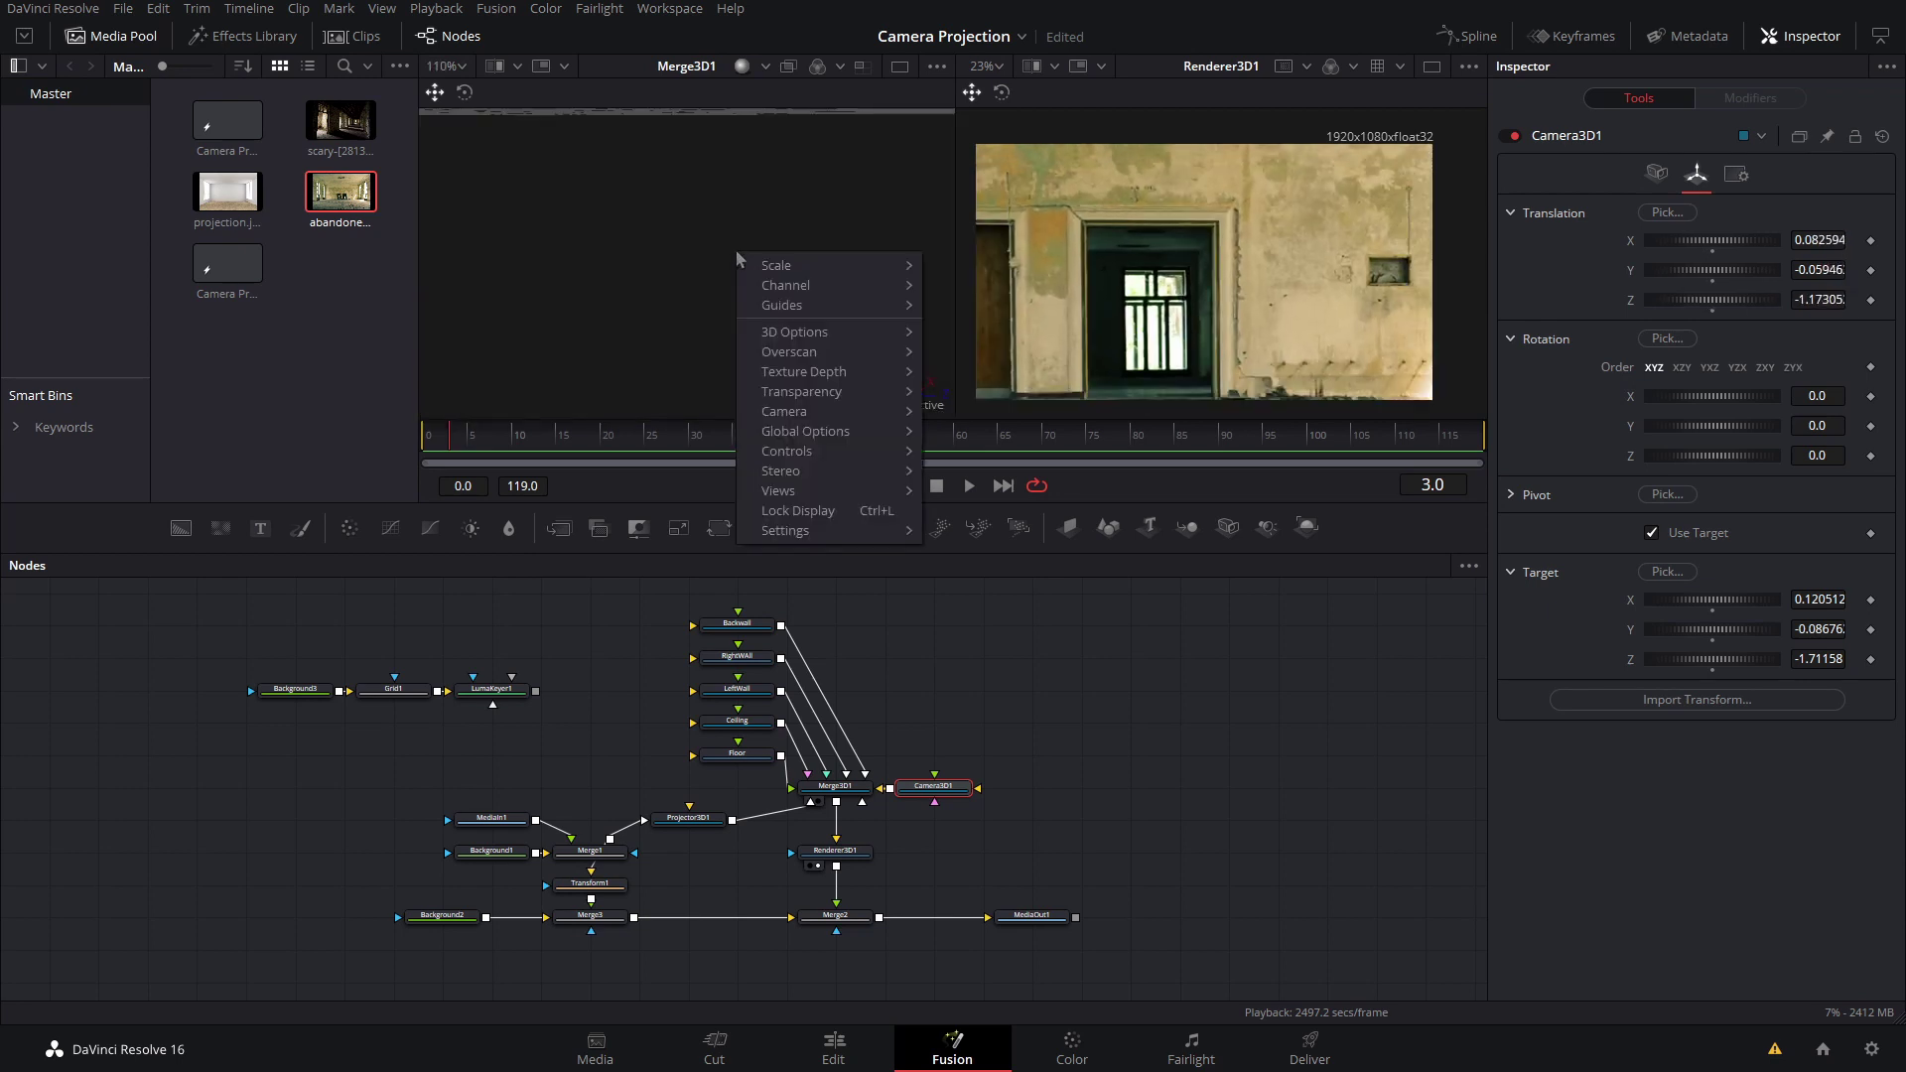
click(683, 239)
scroll(659, 236, down, 3)
mouse_move(658, 235)
mouse_down()
mouse_move(723, 234)
mouse_move(608, 242)
mouse_move(665, 197)
mouse_move(543, 237)
mouse_move(679, 217)
mouse_move(681, 178)
mouse_move(642, 177)
mouse_move(616, 135)
mouse_up()
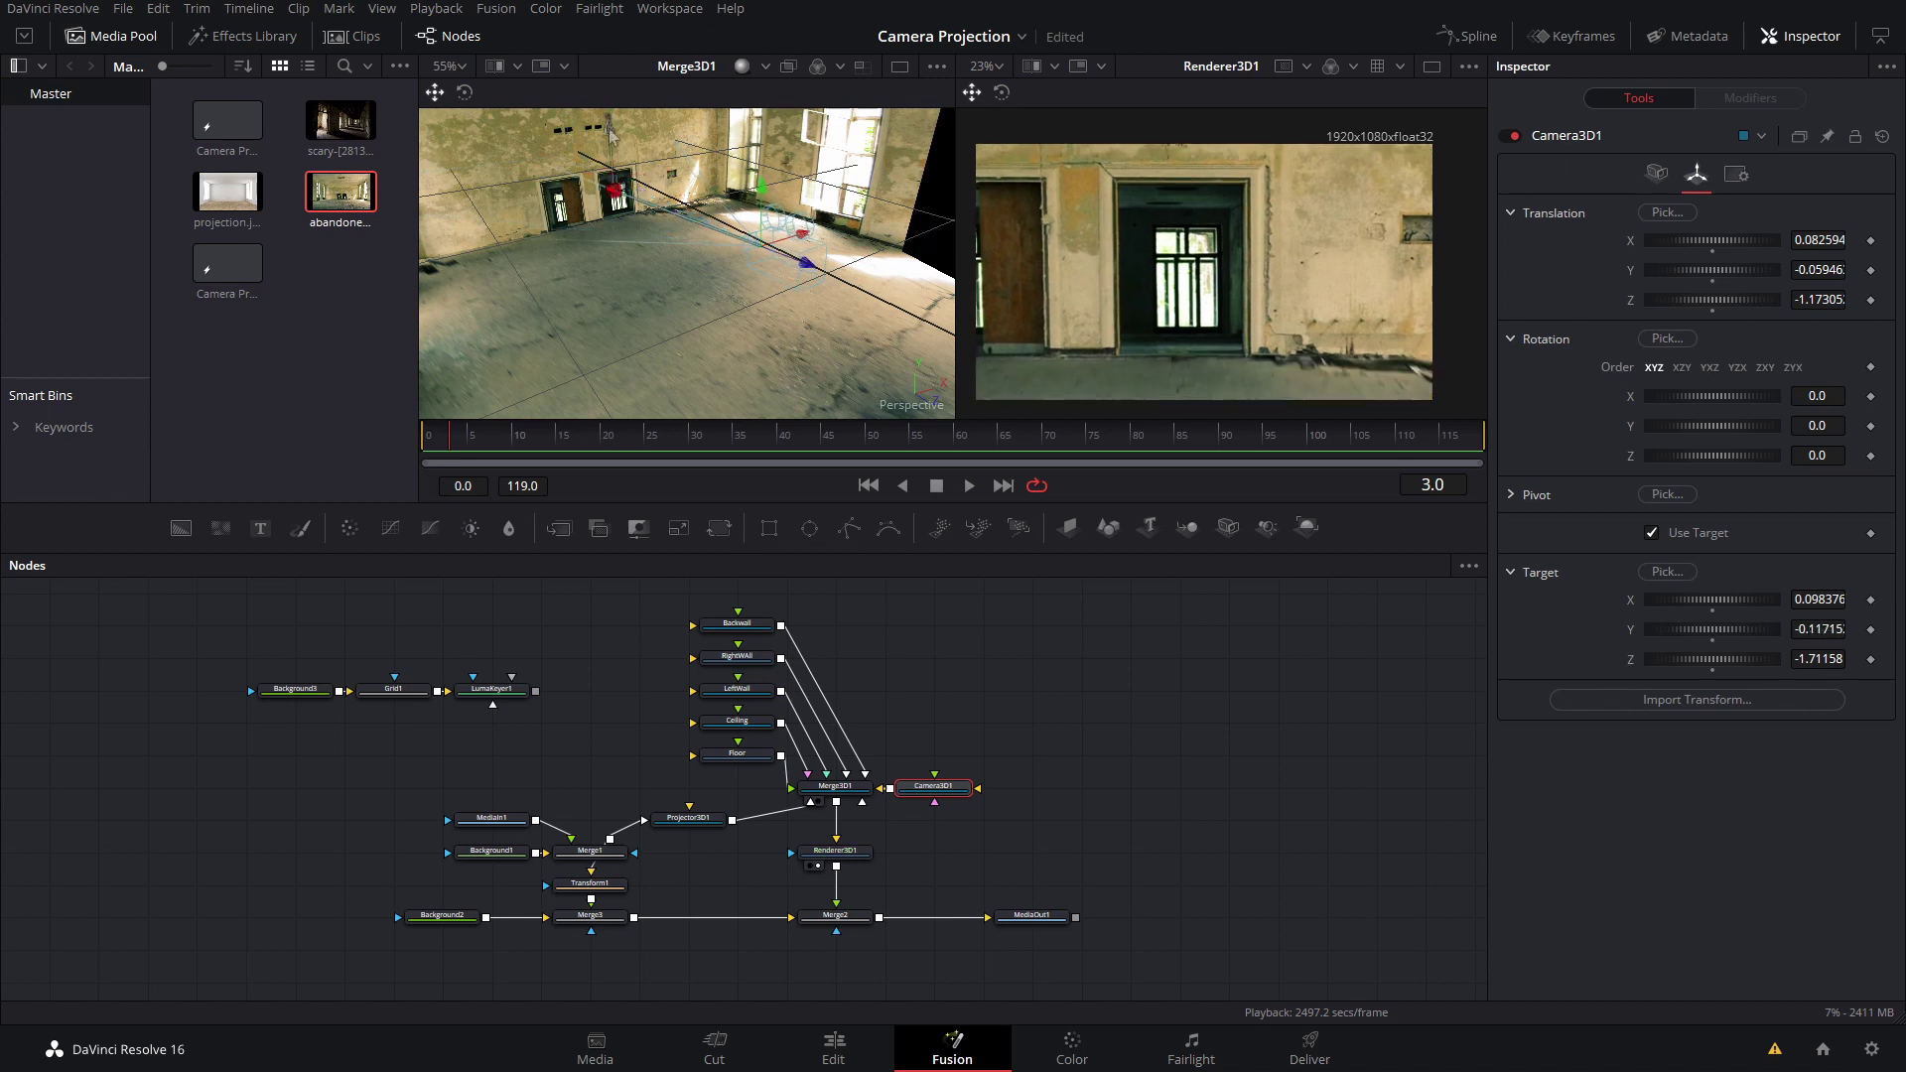
drag(768, 256, 523, 454)
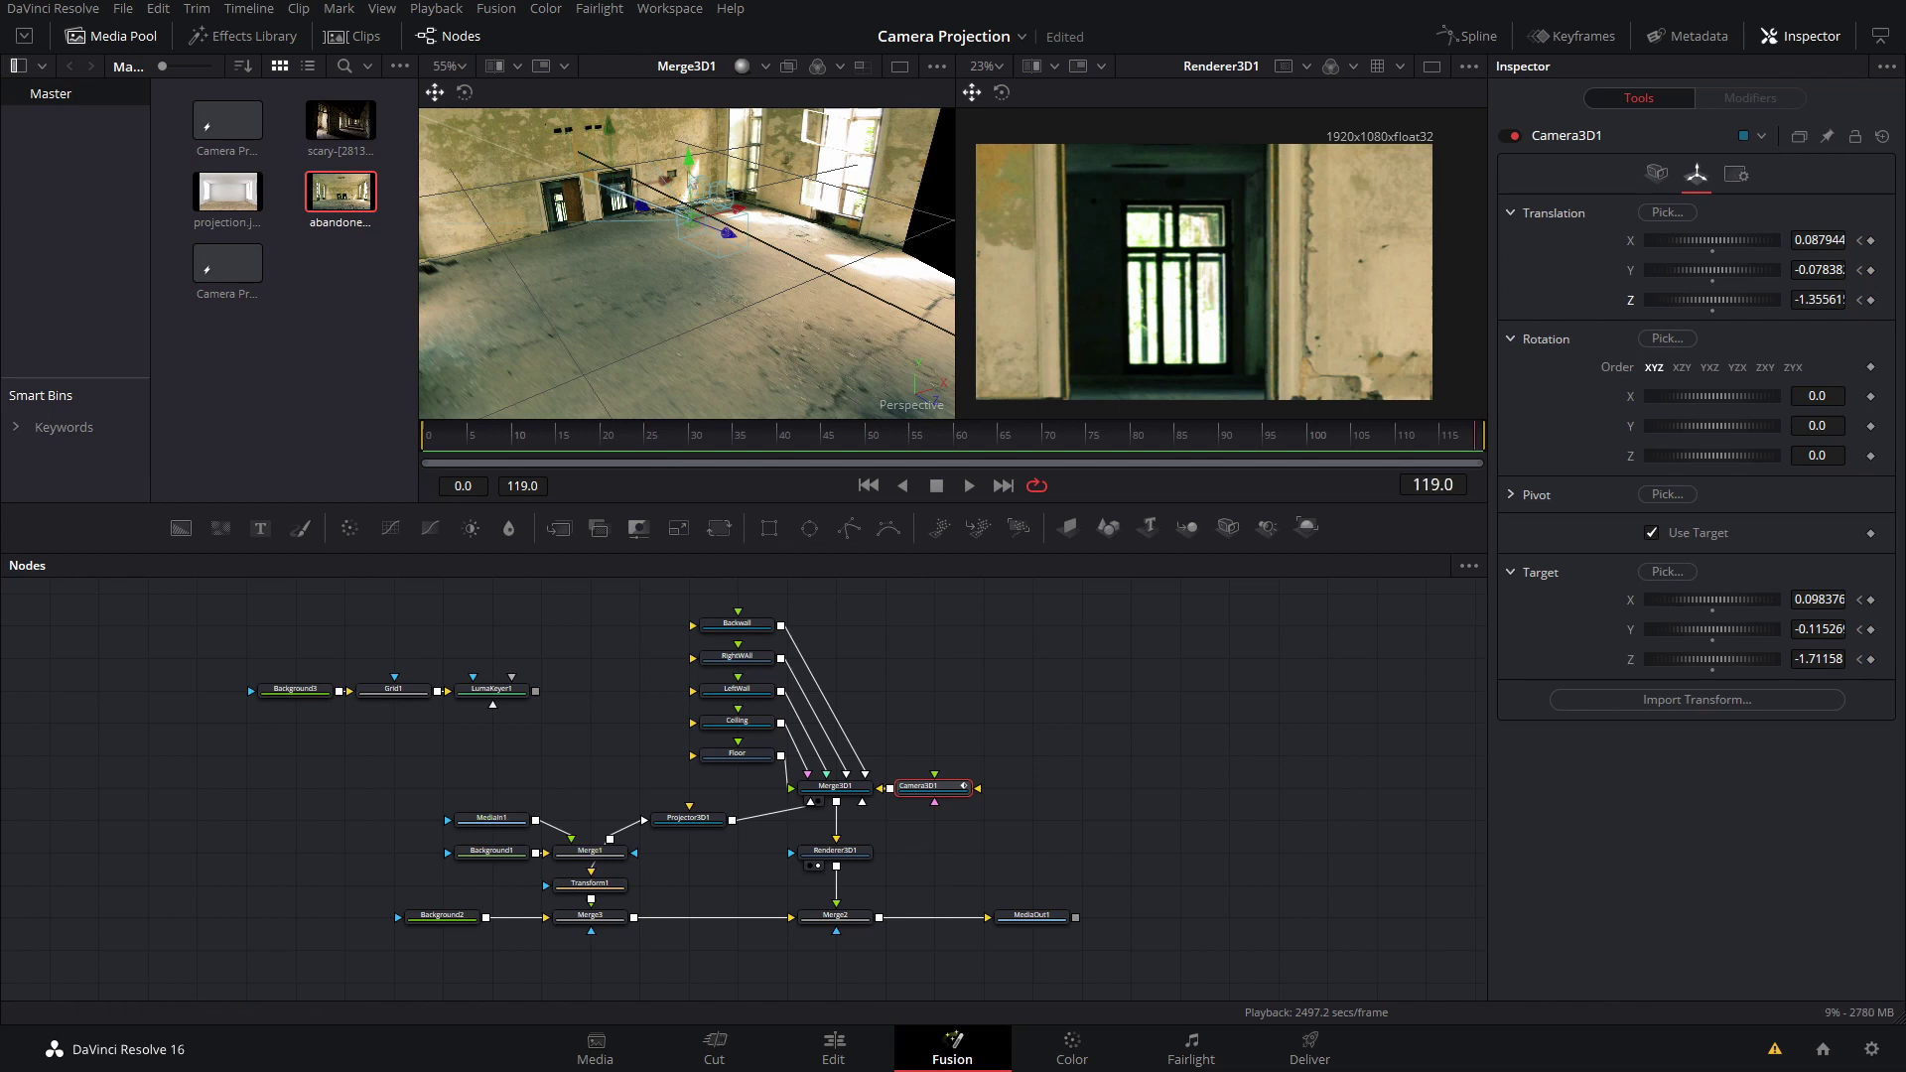
Step: At frame 119, keyframe Camera3D1 back to Z -0.279, target left and up; rewind to 0
mouse_move(728, 246)
mouse_down()
mouse_move(892, 305)
mouse_move(604, 220)
mouse_up()
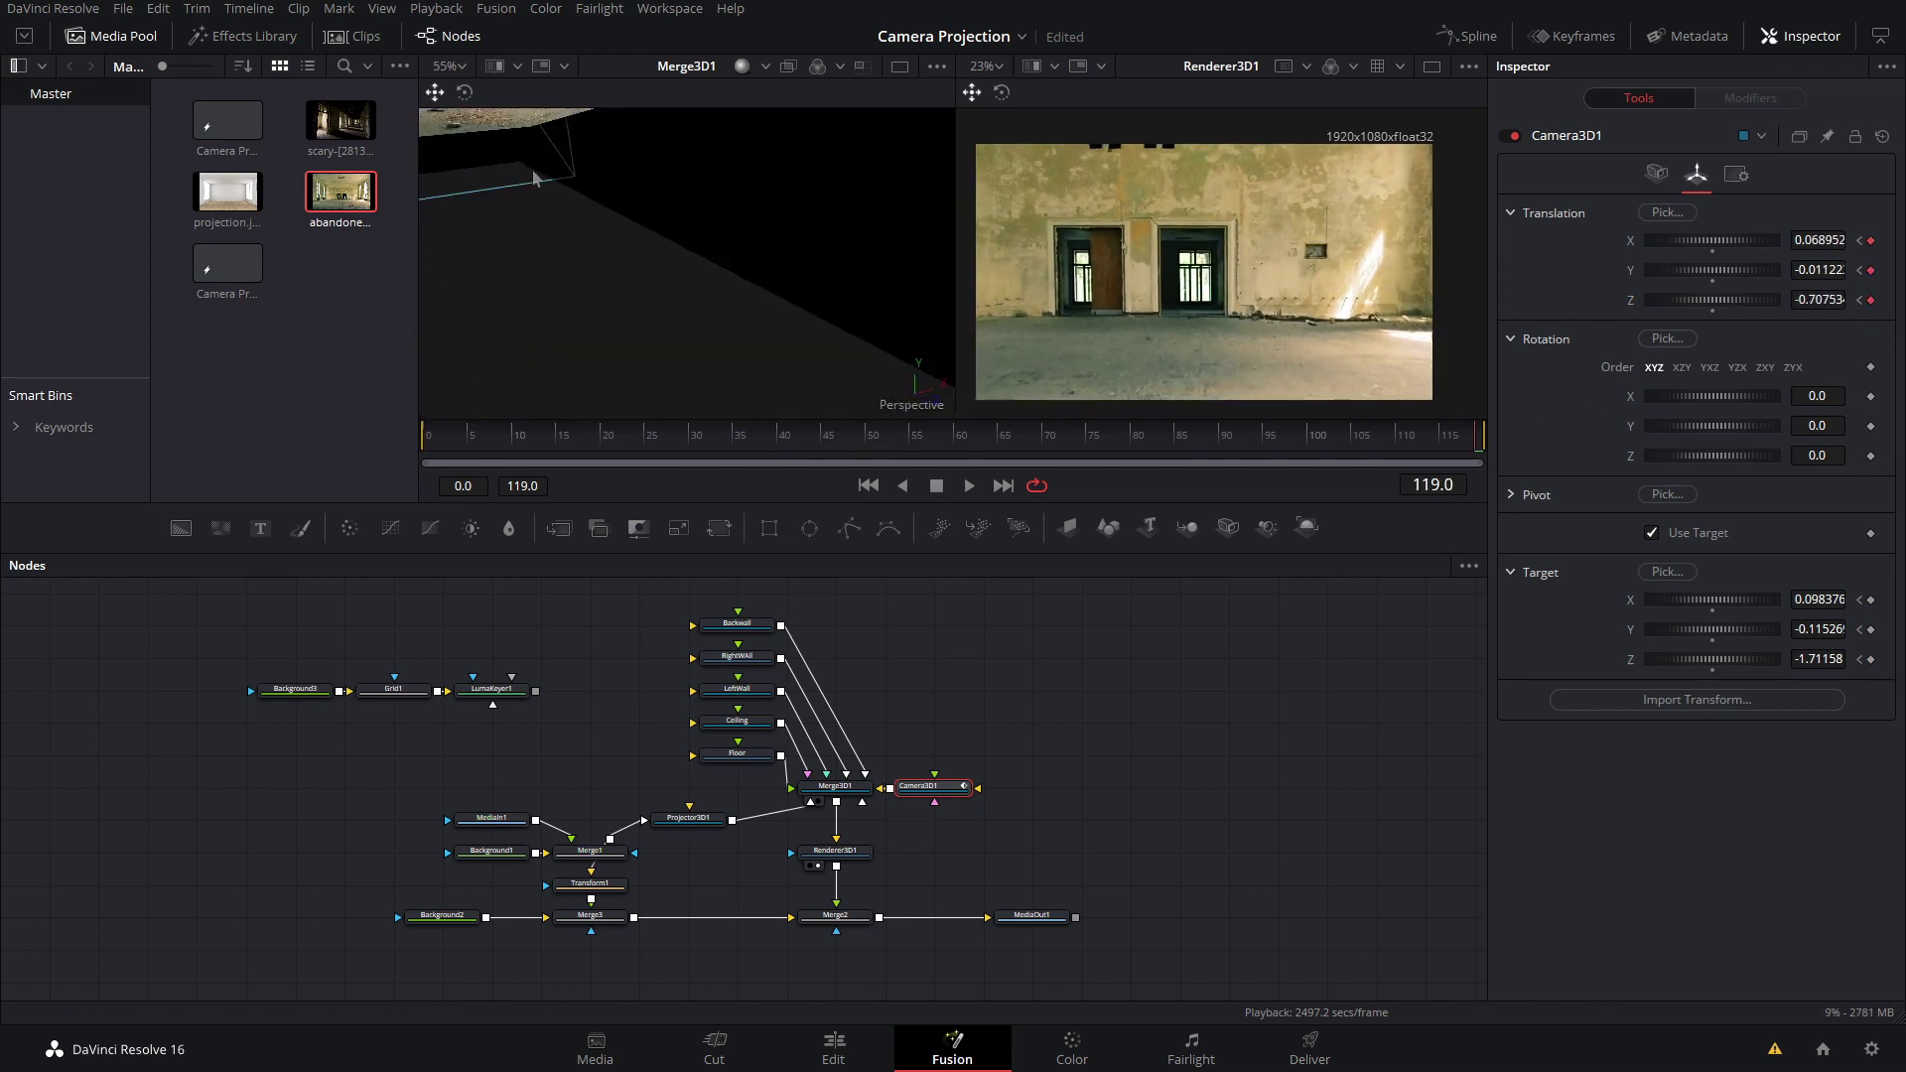
scroll(603, 220, down, 3)
scroll(604, 221, down, 2)
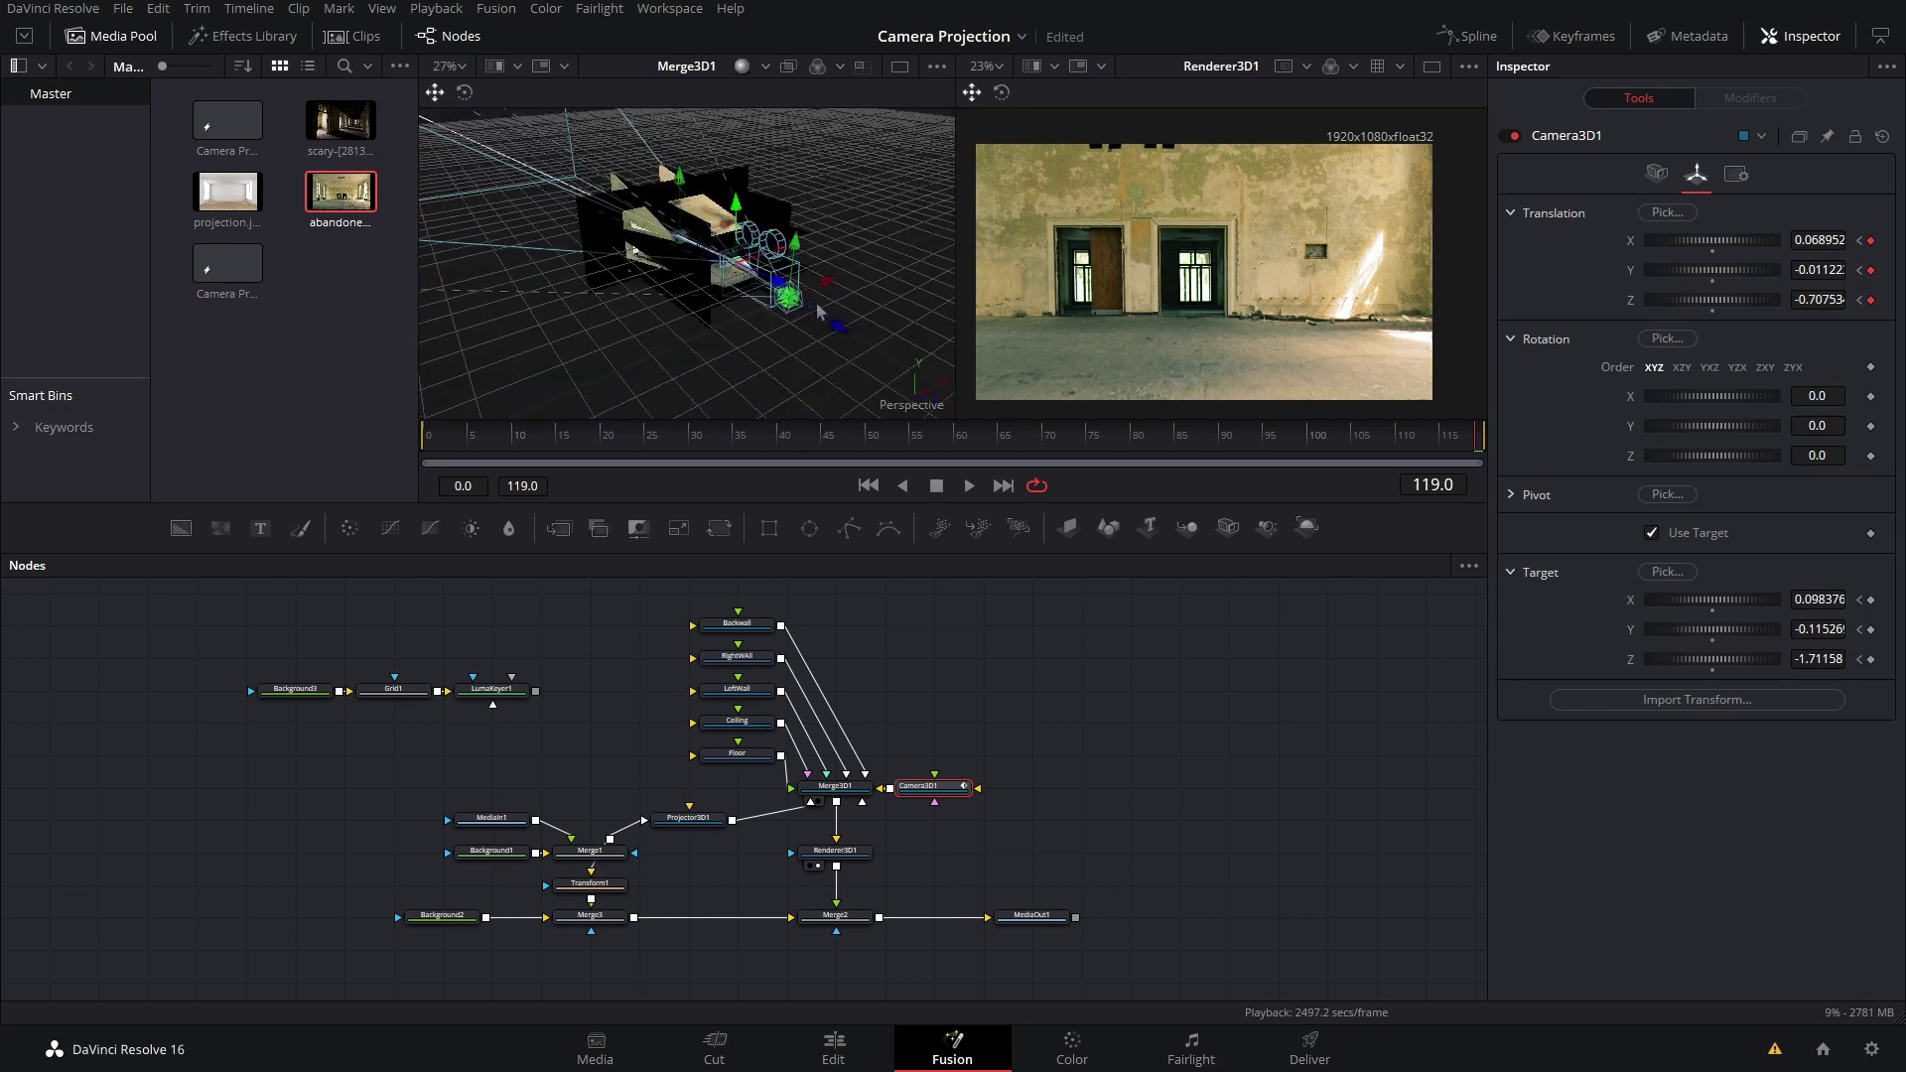
mouse_move(778, 265)
mouse_down()
mouse_move(861, 324)
mouse_move(812, 303)
mouse_up()
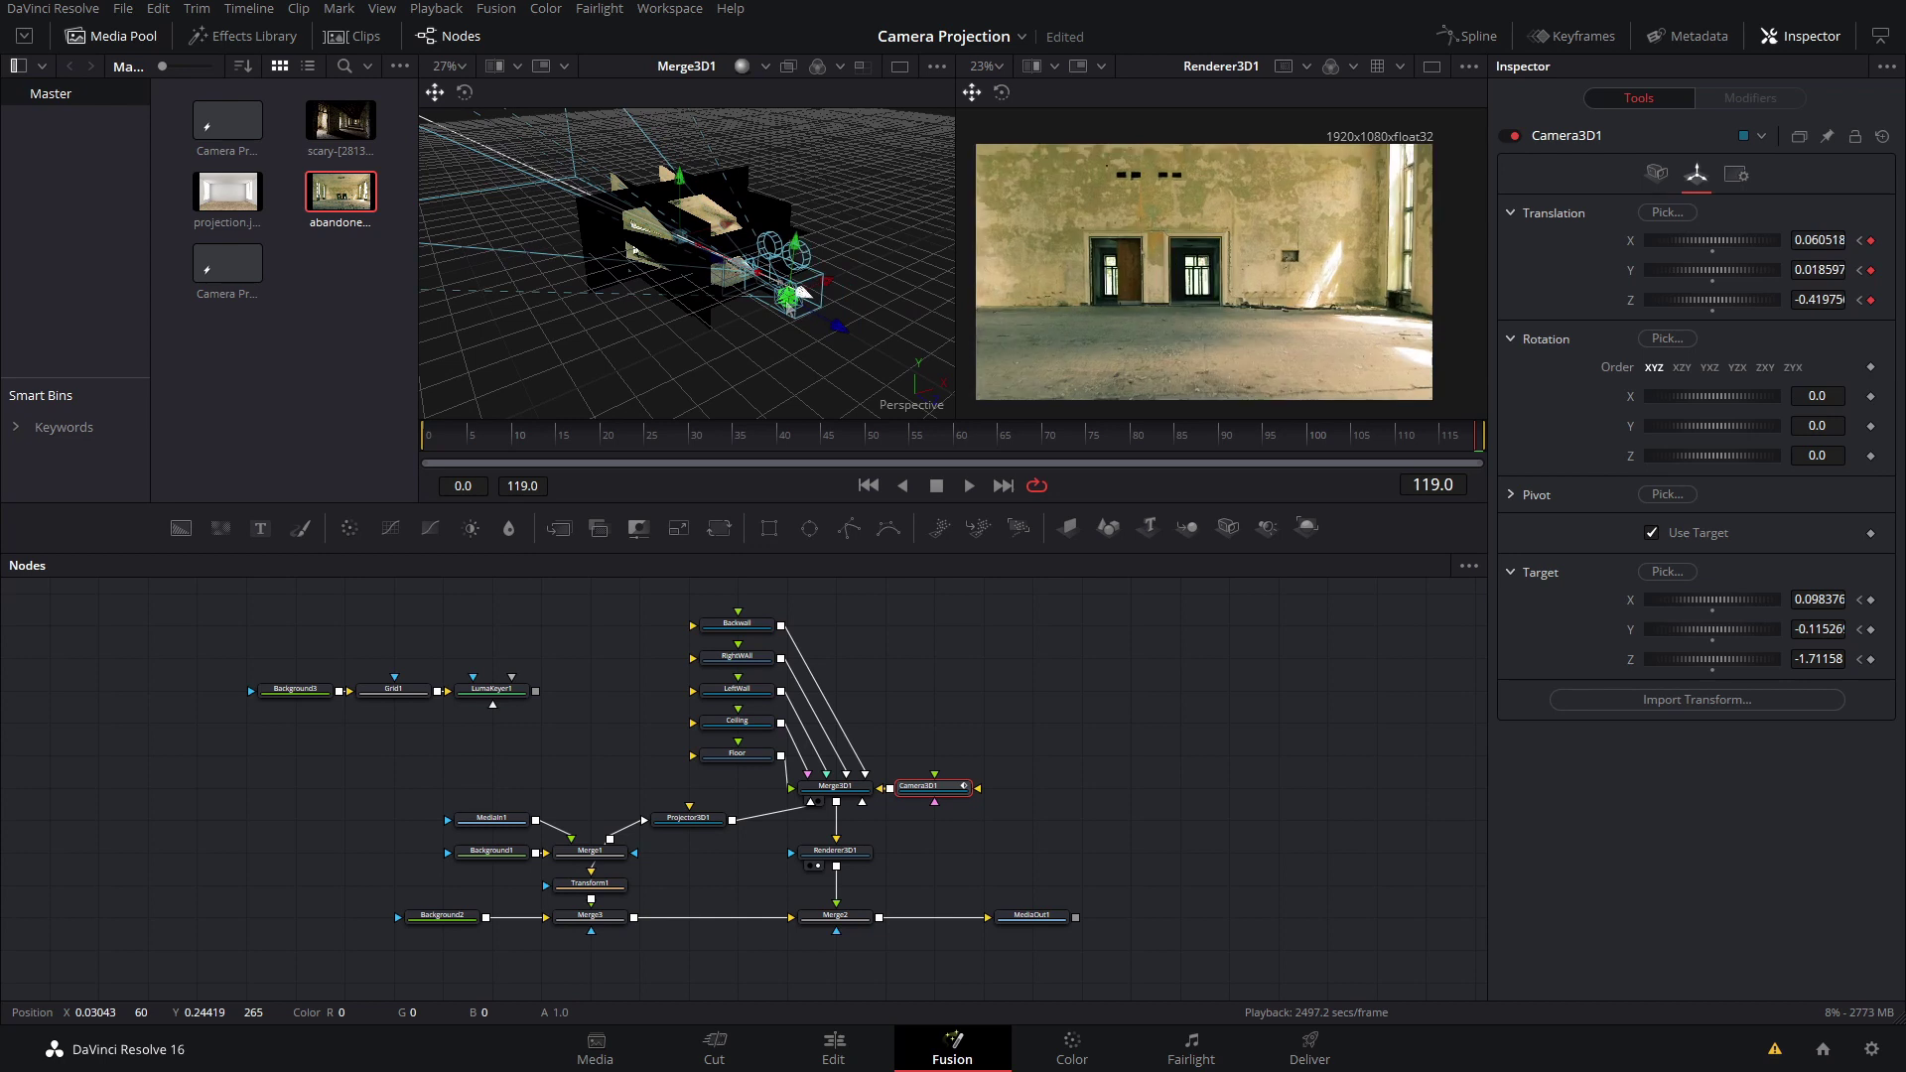
scroll(719, 243, up, 3)
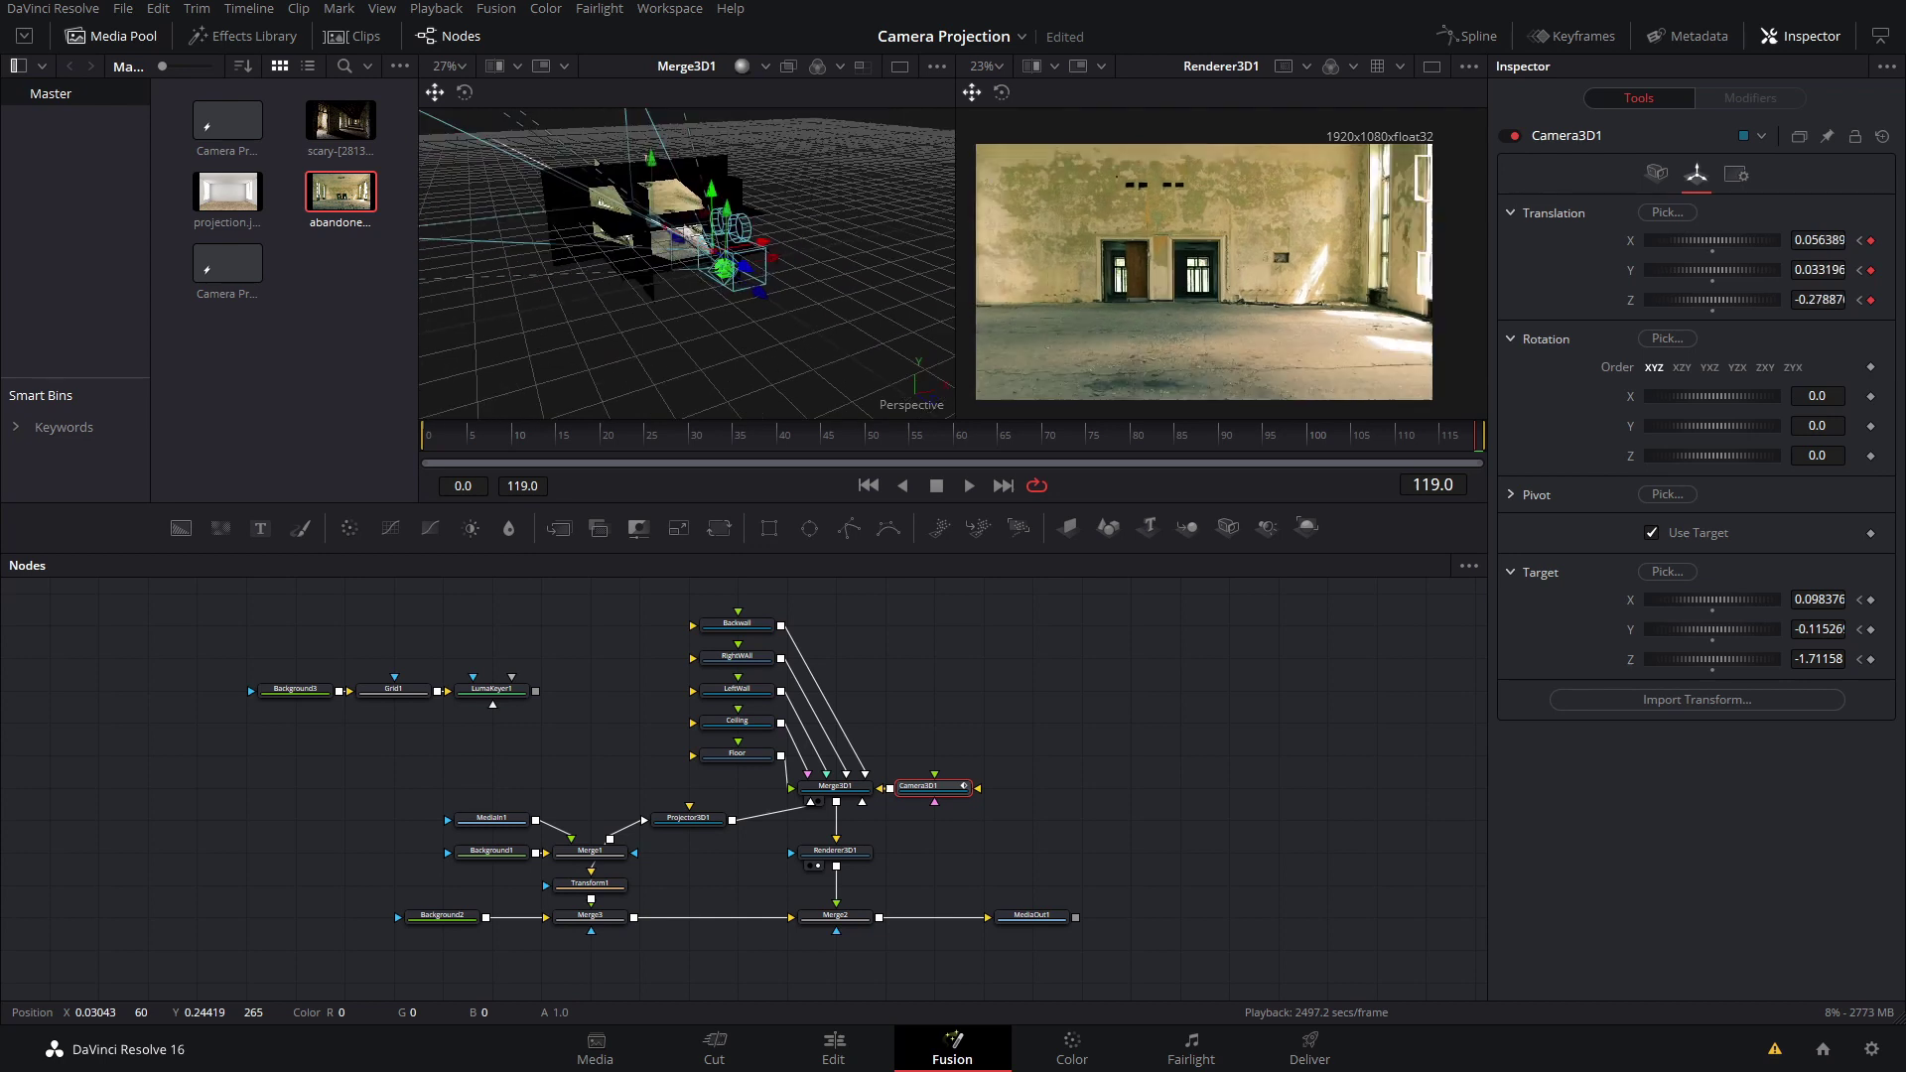
scroll(720, 243, up, 5)
scroll(599, 199, up, 3)
scroll(732, 264, up, 3)
scroll(740, 298, down, 2)
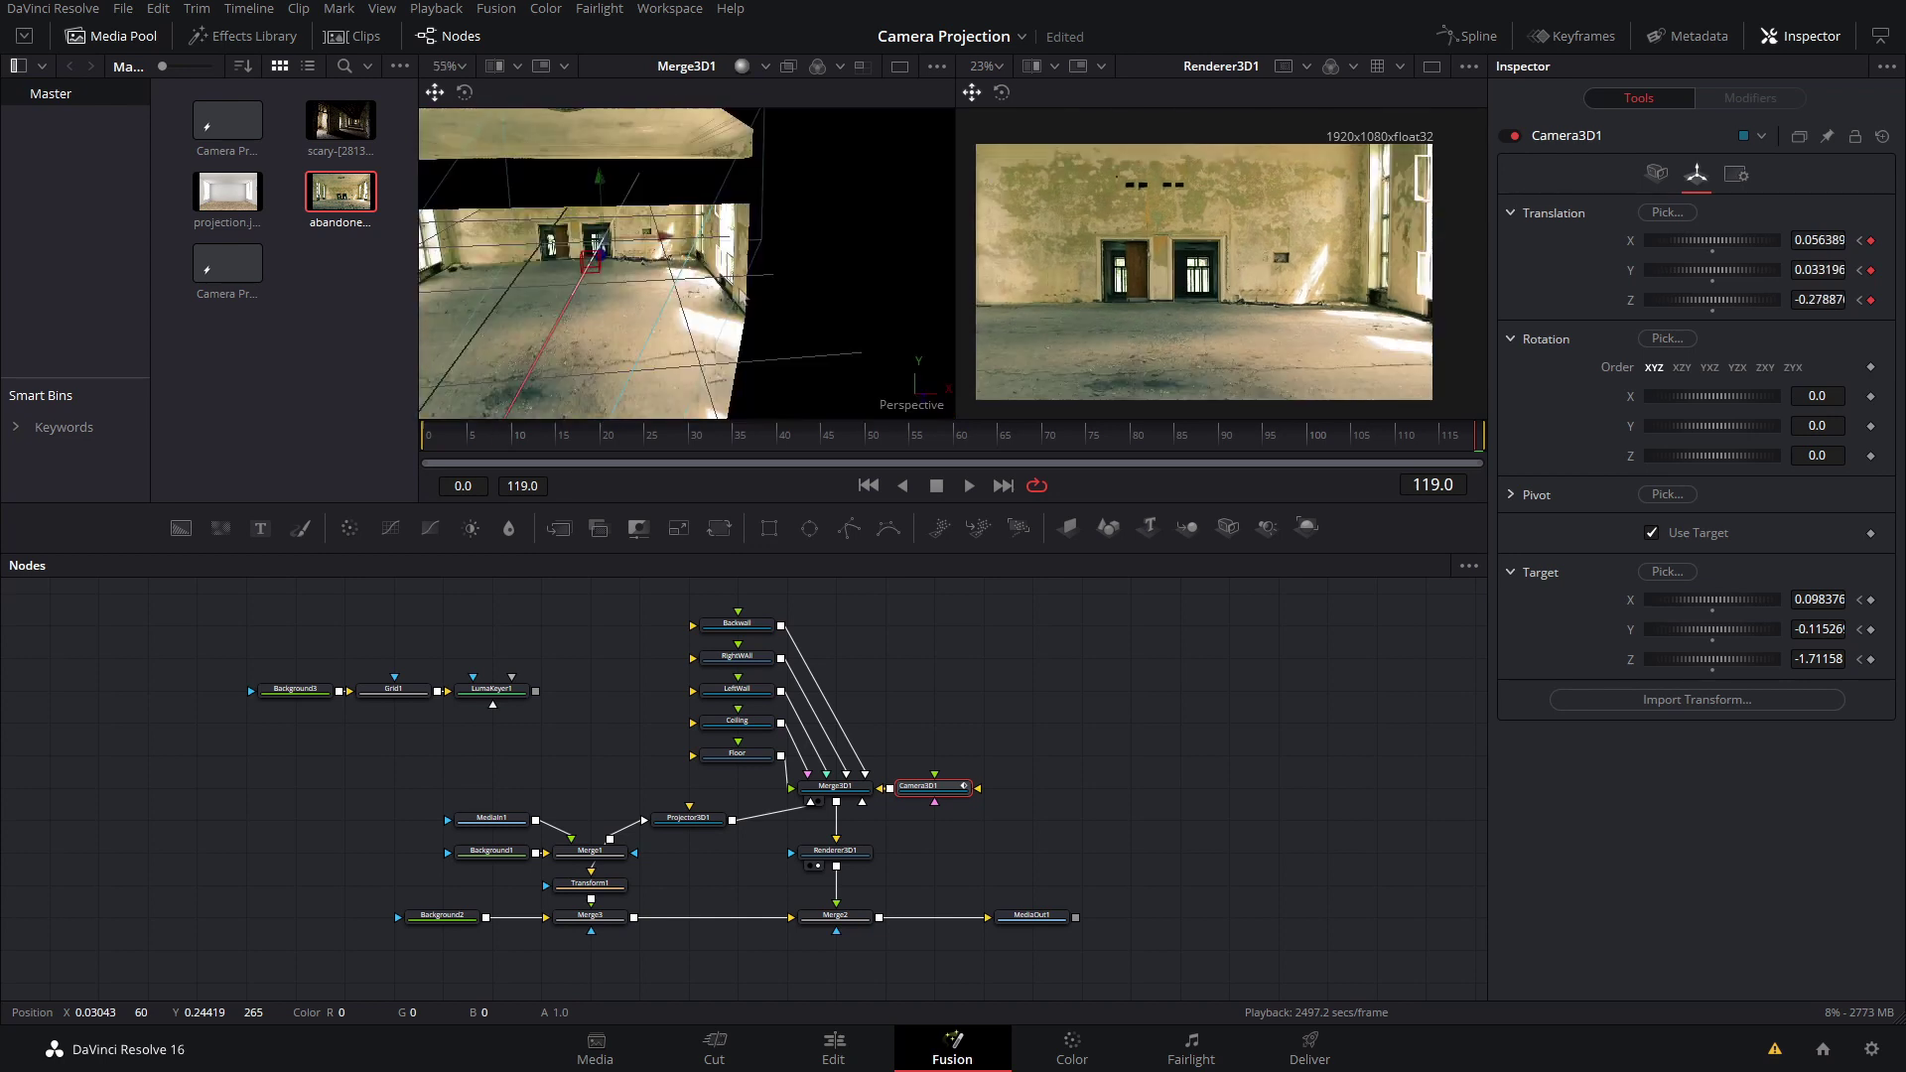
mouse_move(590, 261)
mouse_down()
mouse_move(600, 238)
mouse_move(498, 242)
mouse_up()
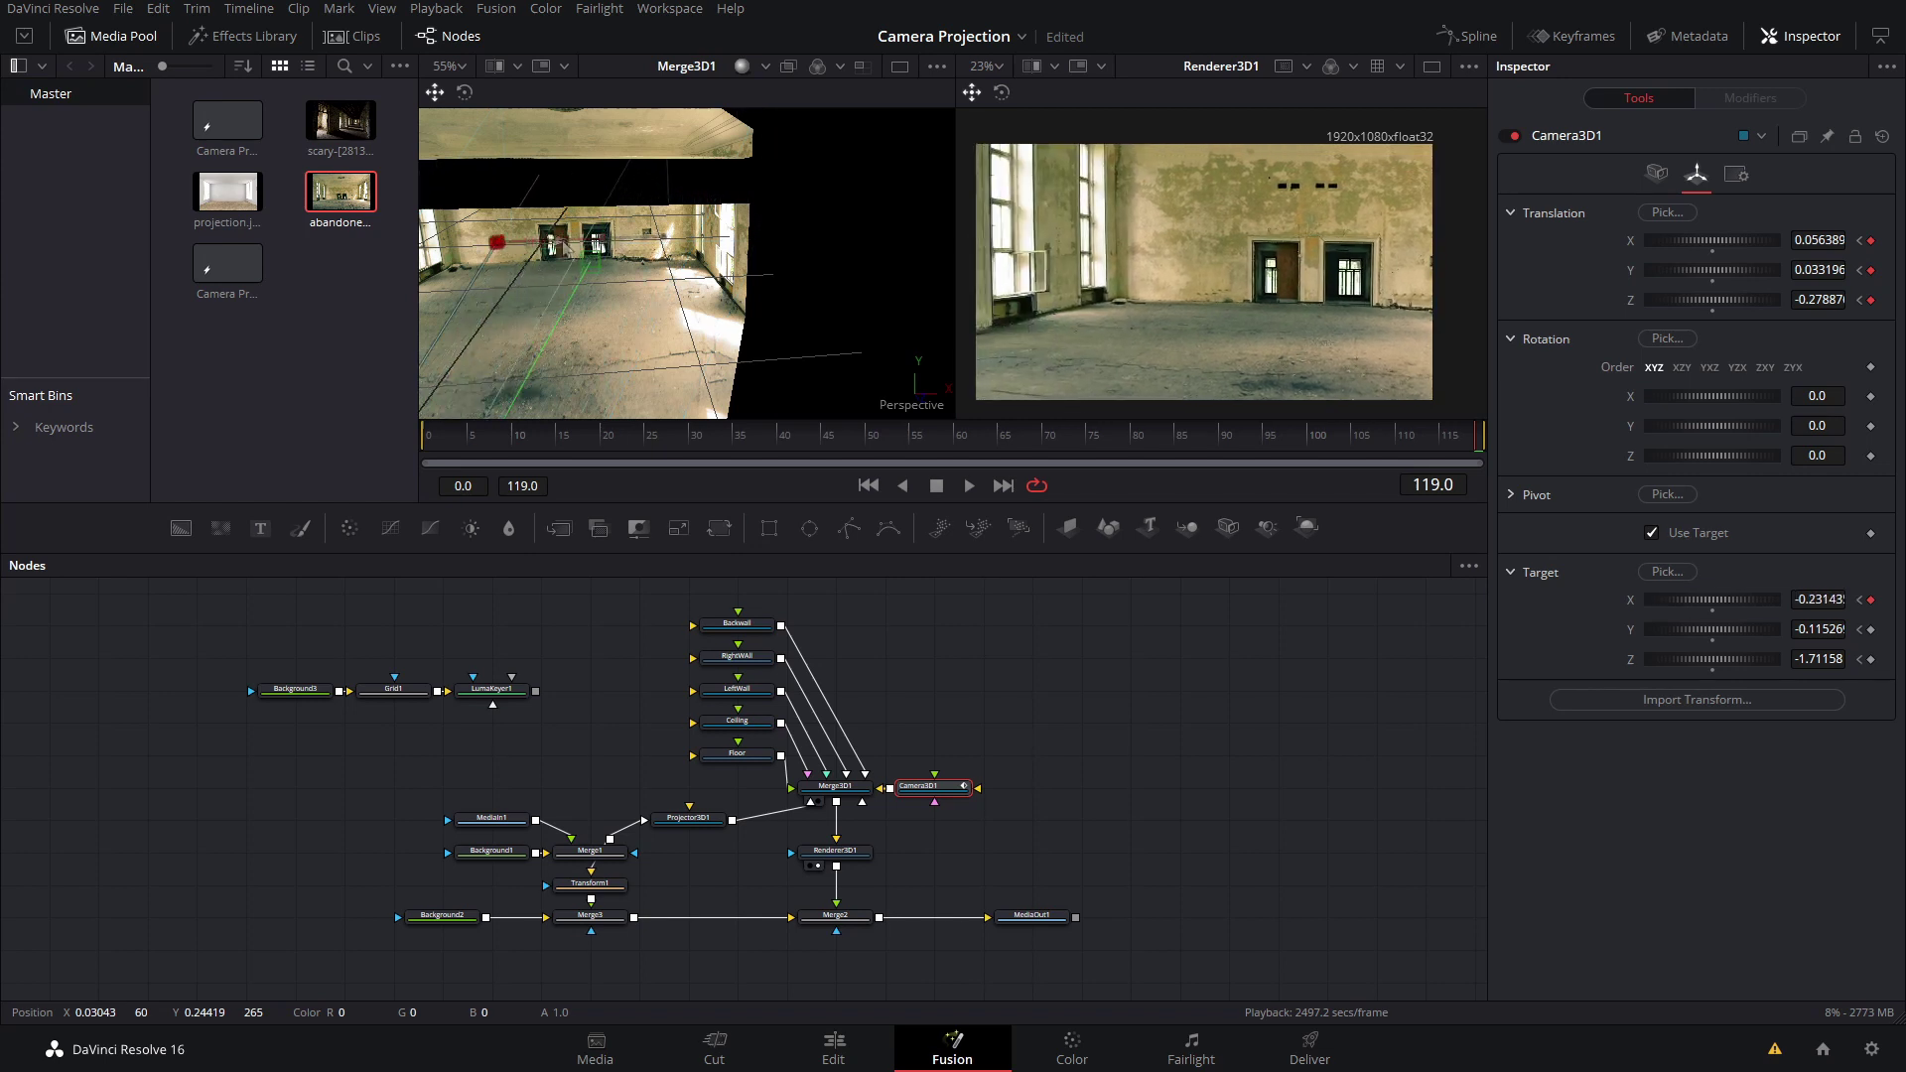
drag(497, 241, 553, 266)
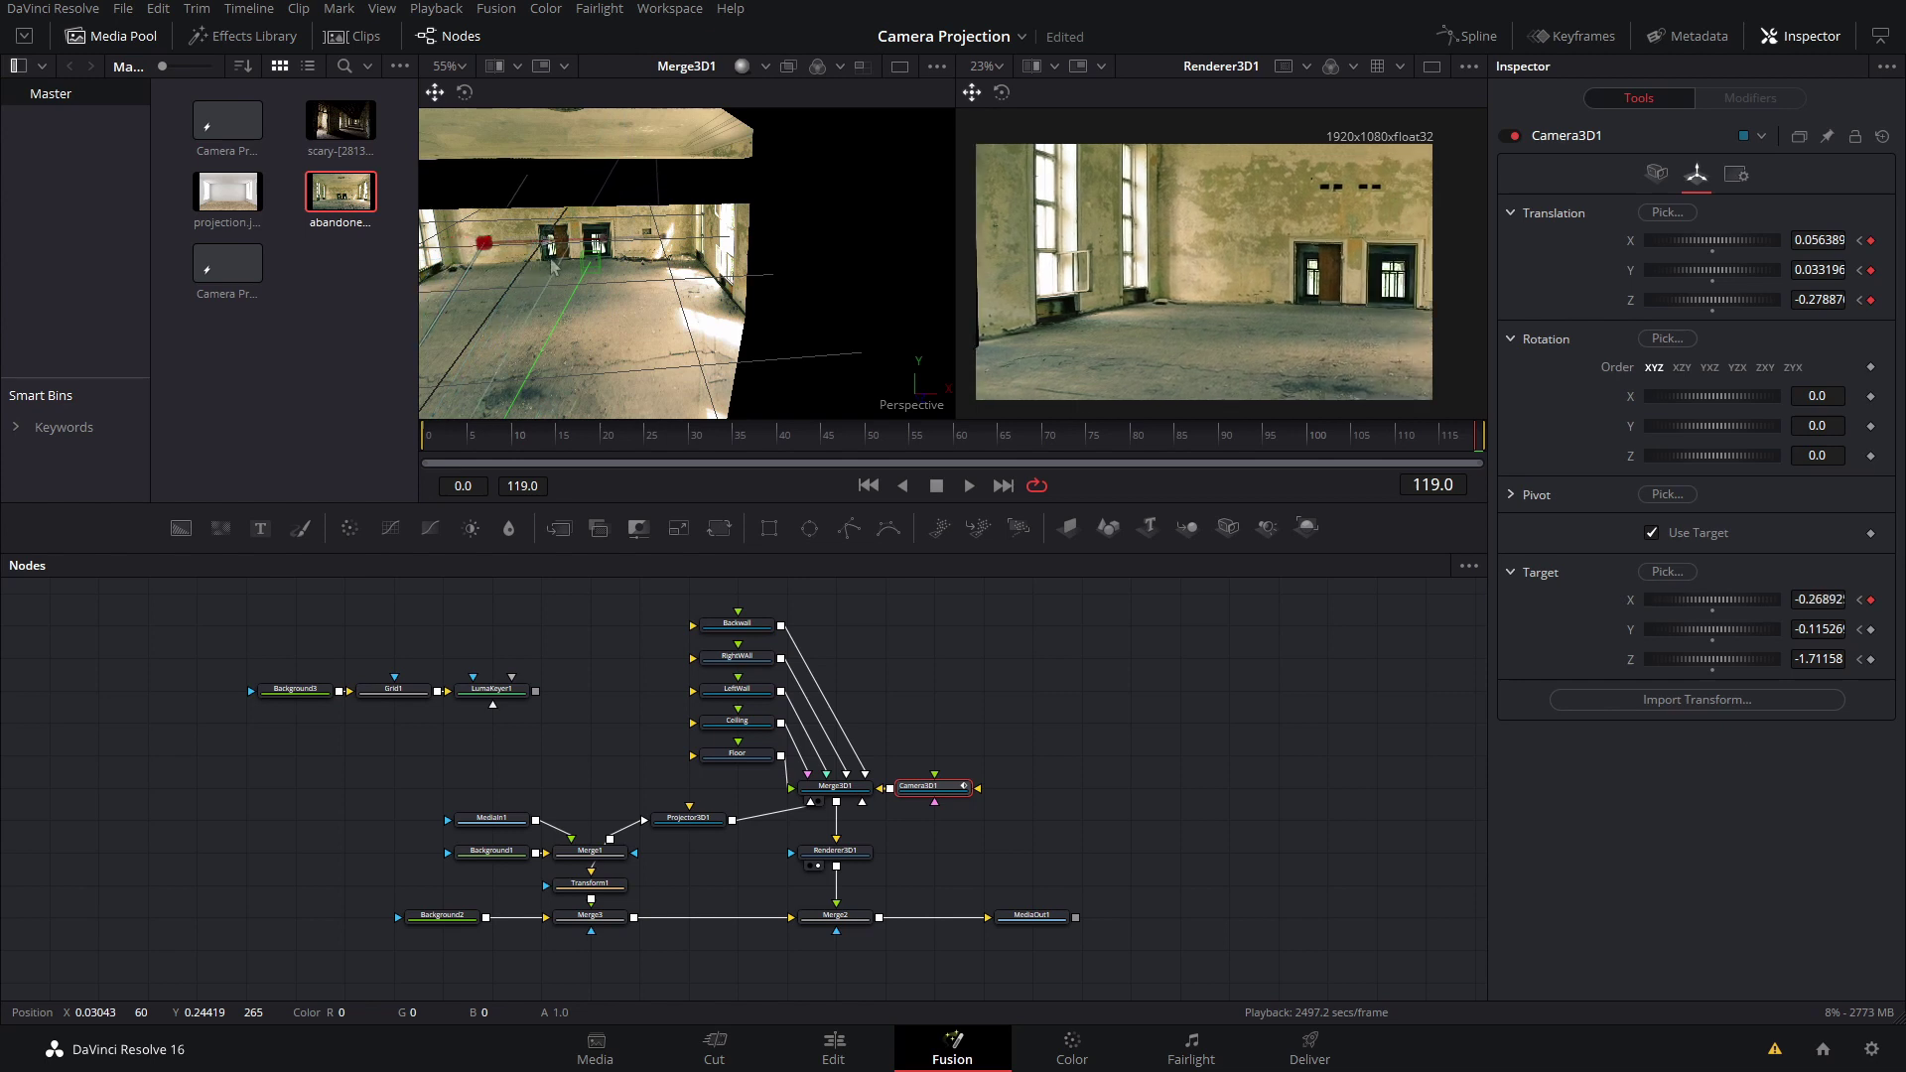
drag(553, 267, 627, 296)
drag(582, 197, 583, 137)
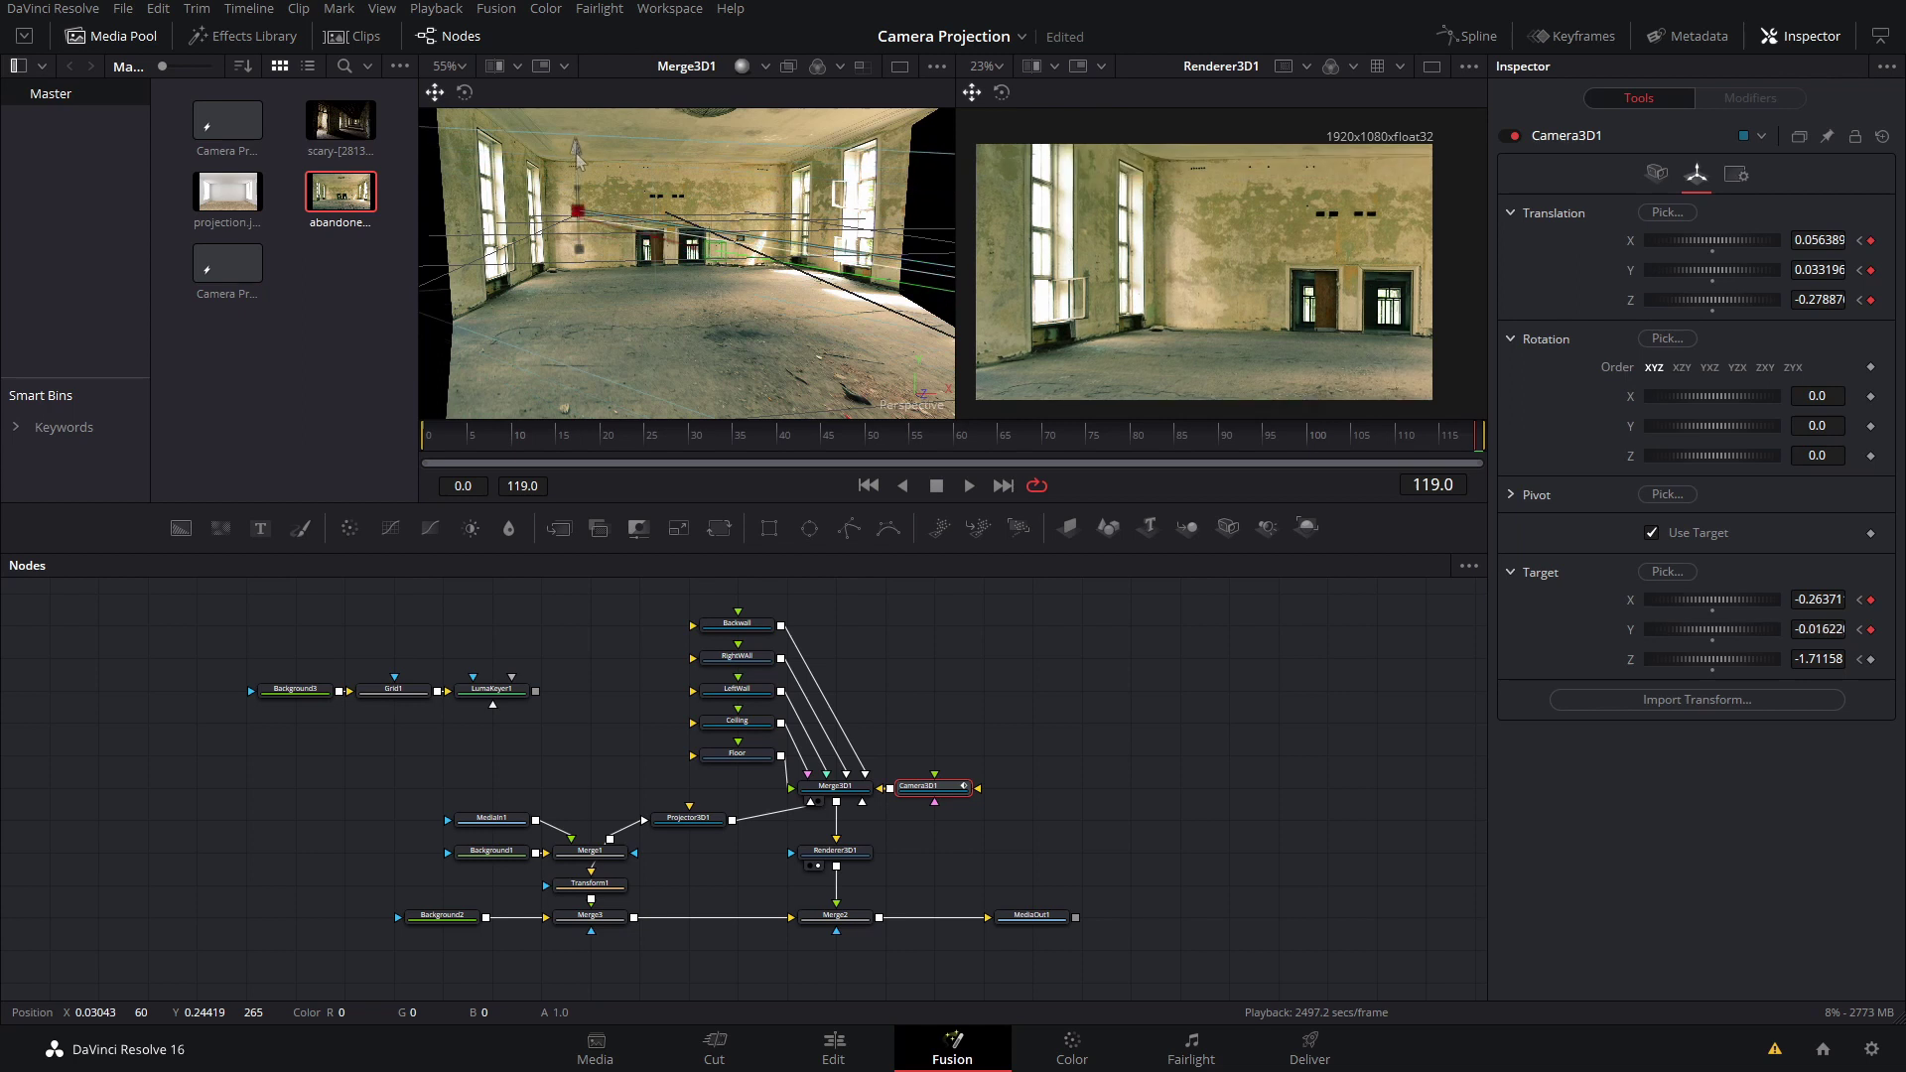
click(961, 438)
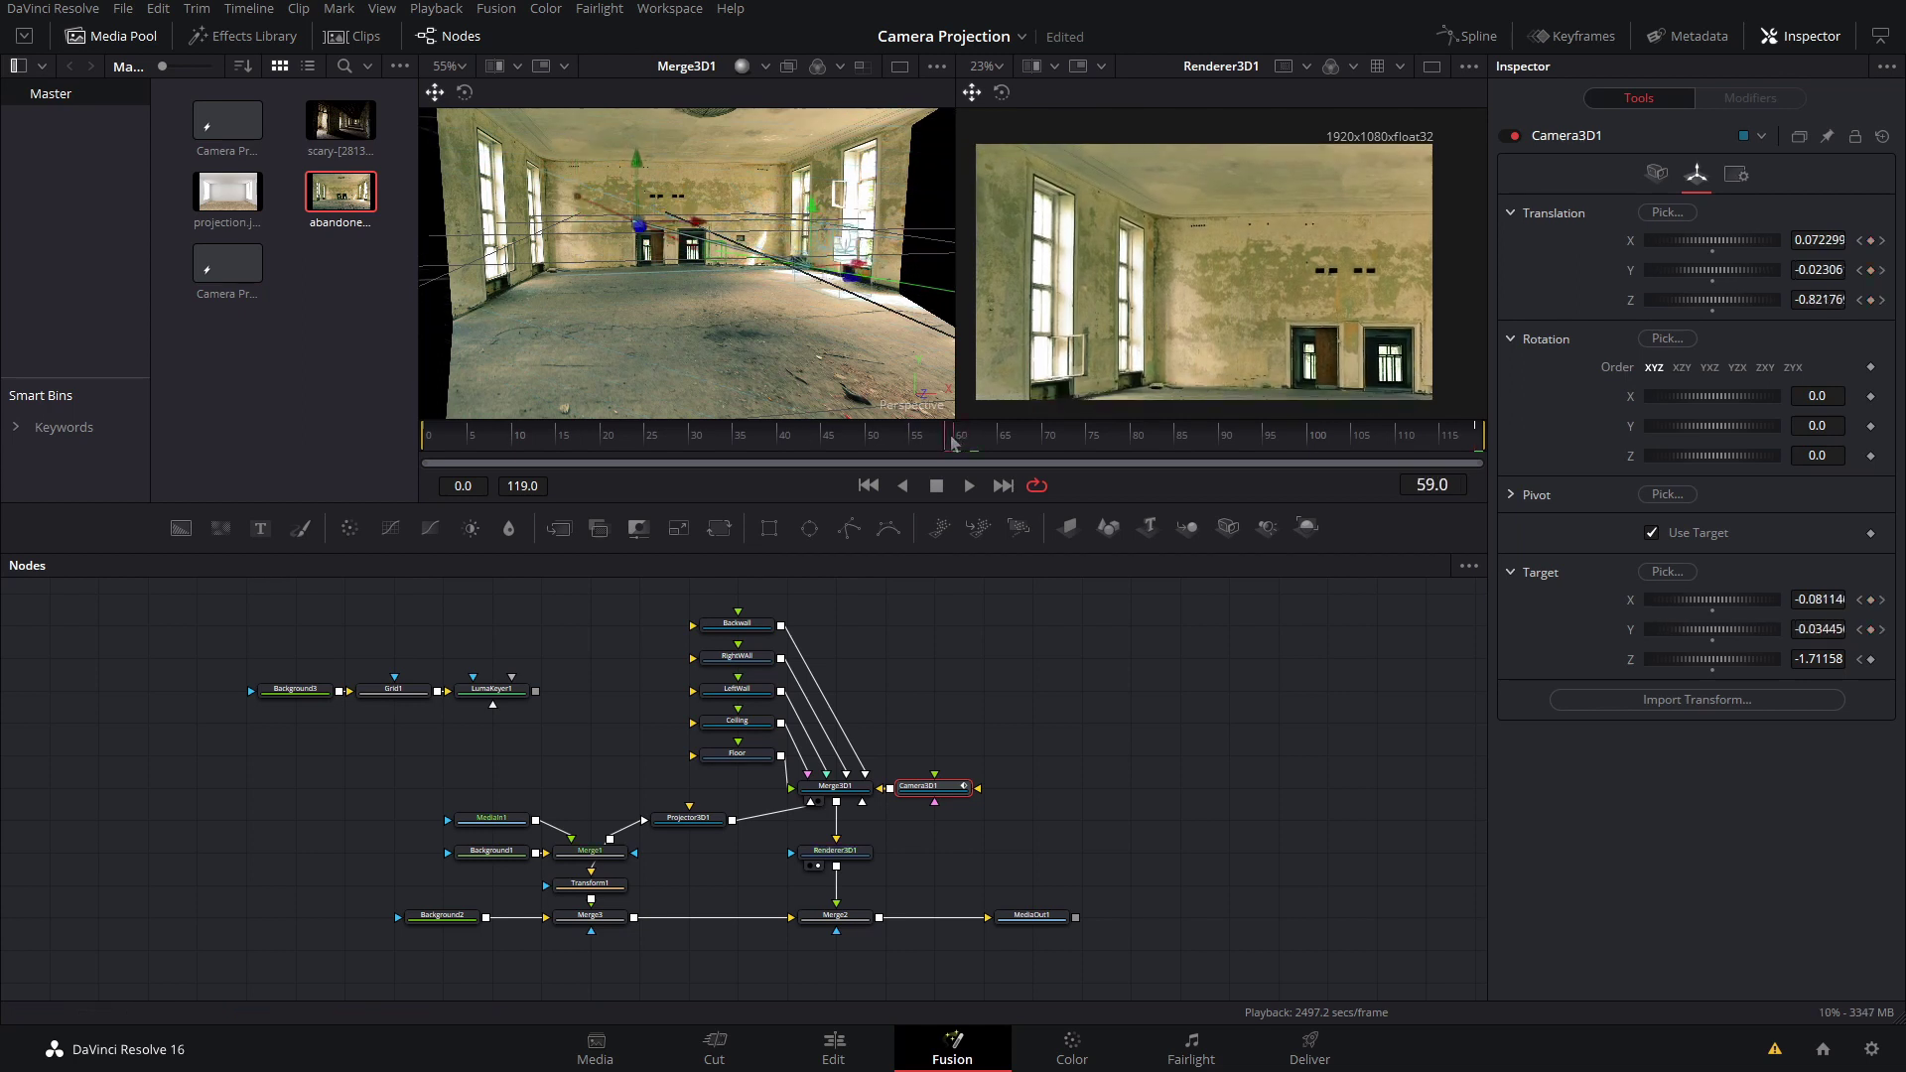
drag(954, 437, 429, 439)
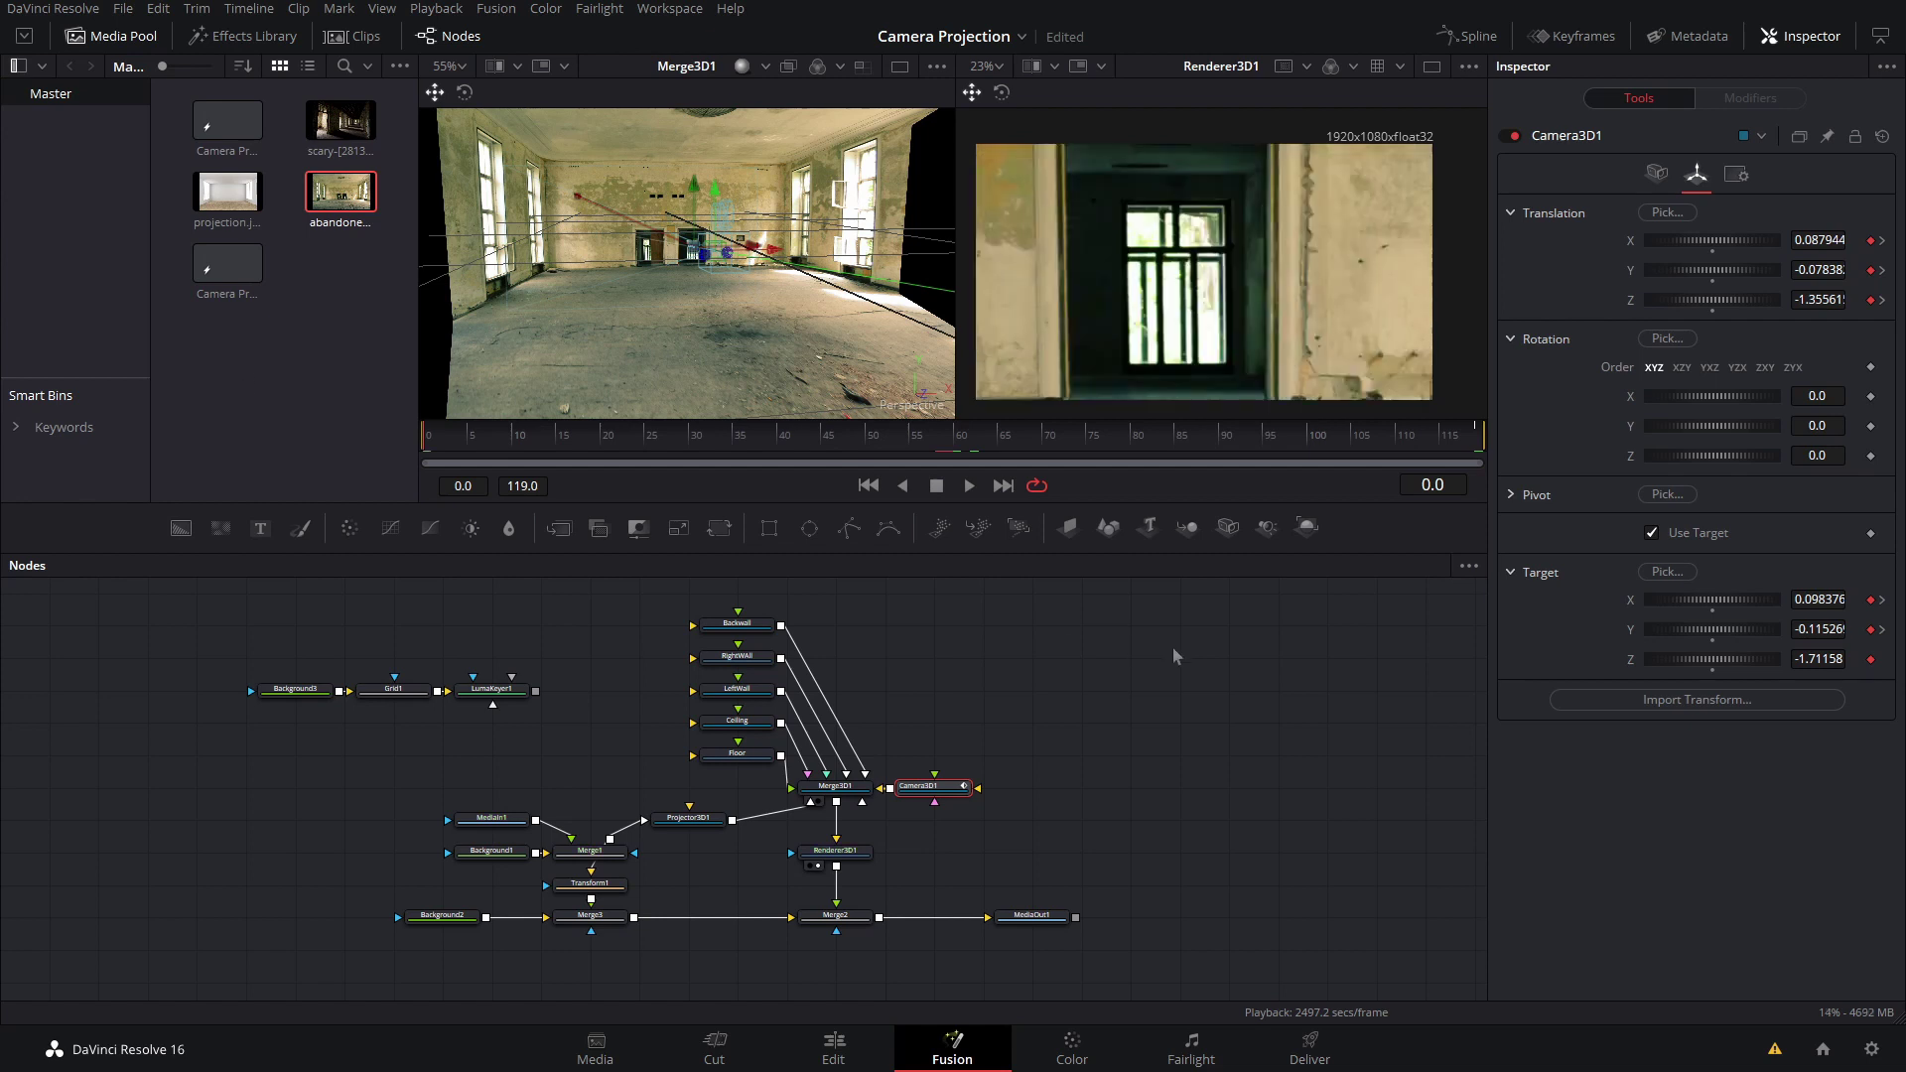
Step: Play the camera pullback and orbit the viewer to watch it from outside the room
key(space)
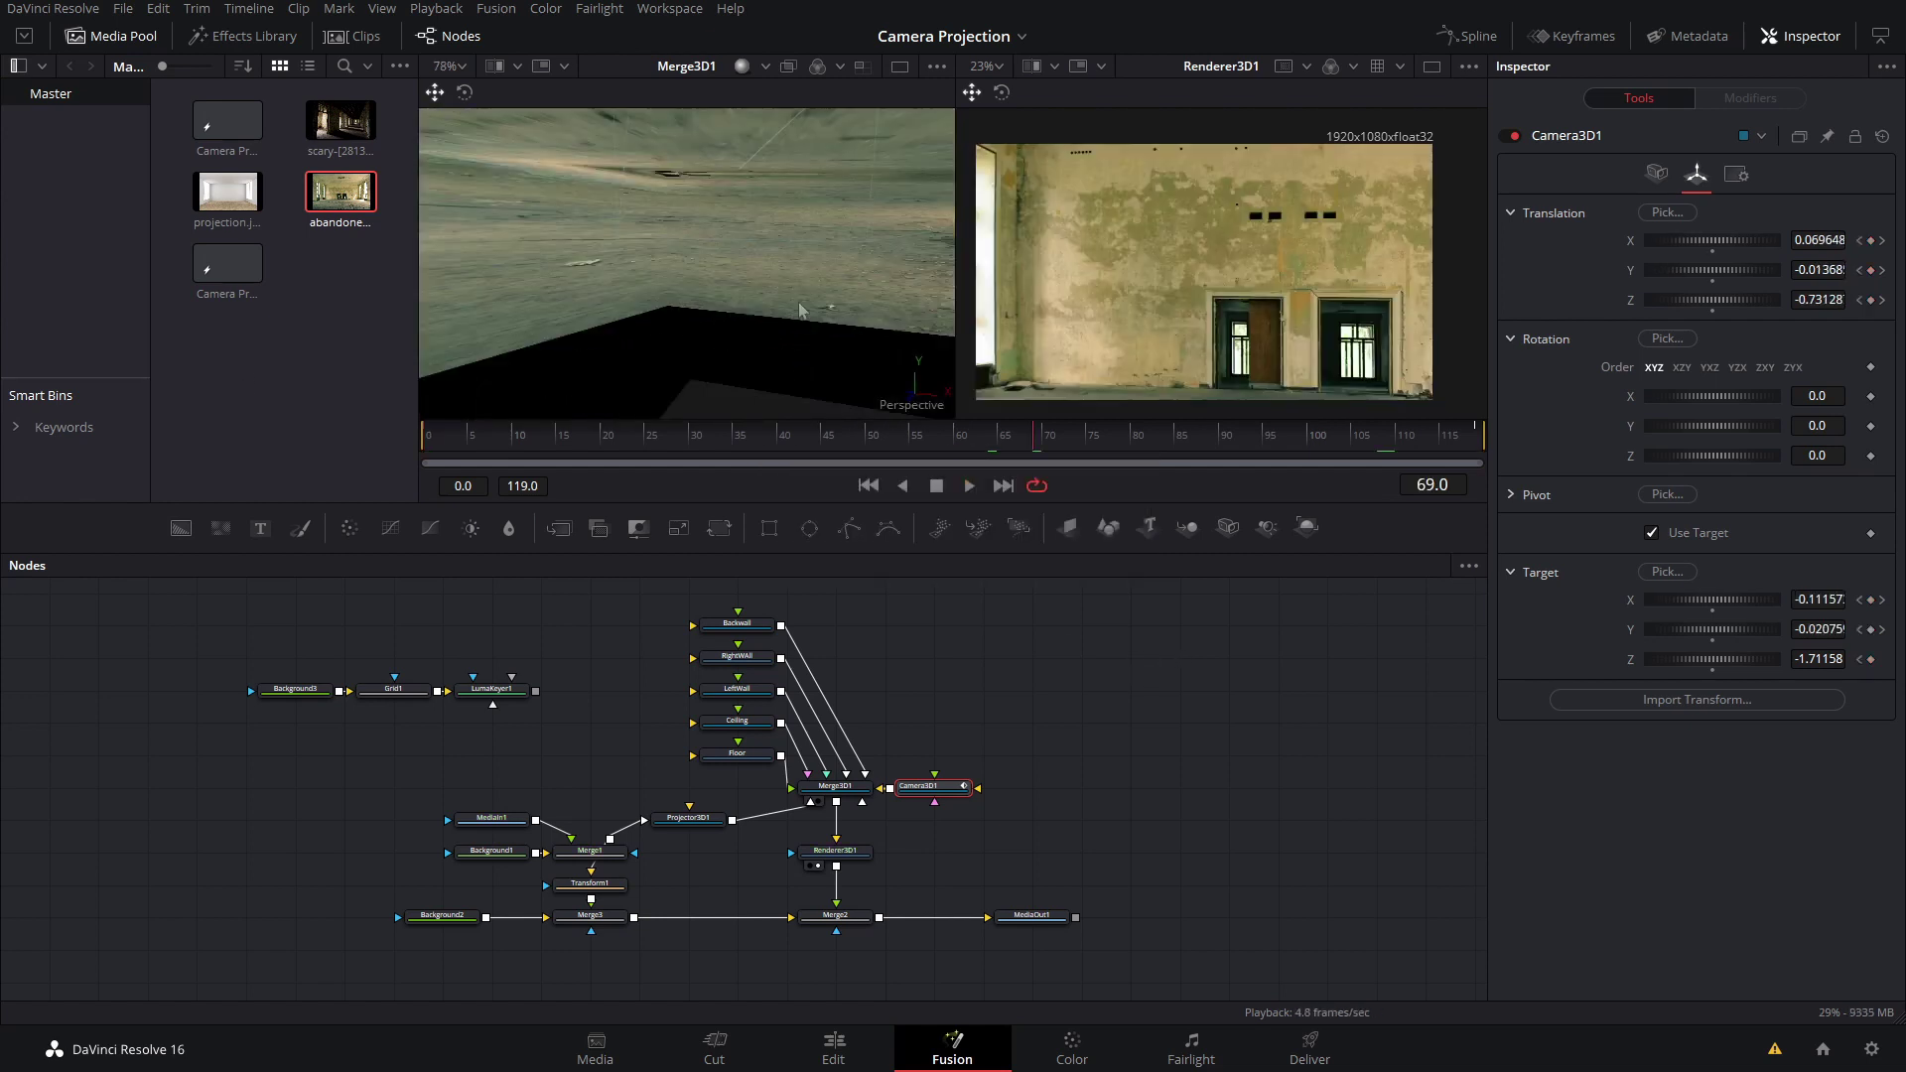
scroll(799, 310, down, 5)
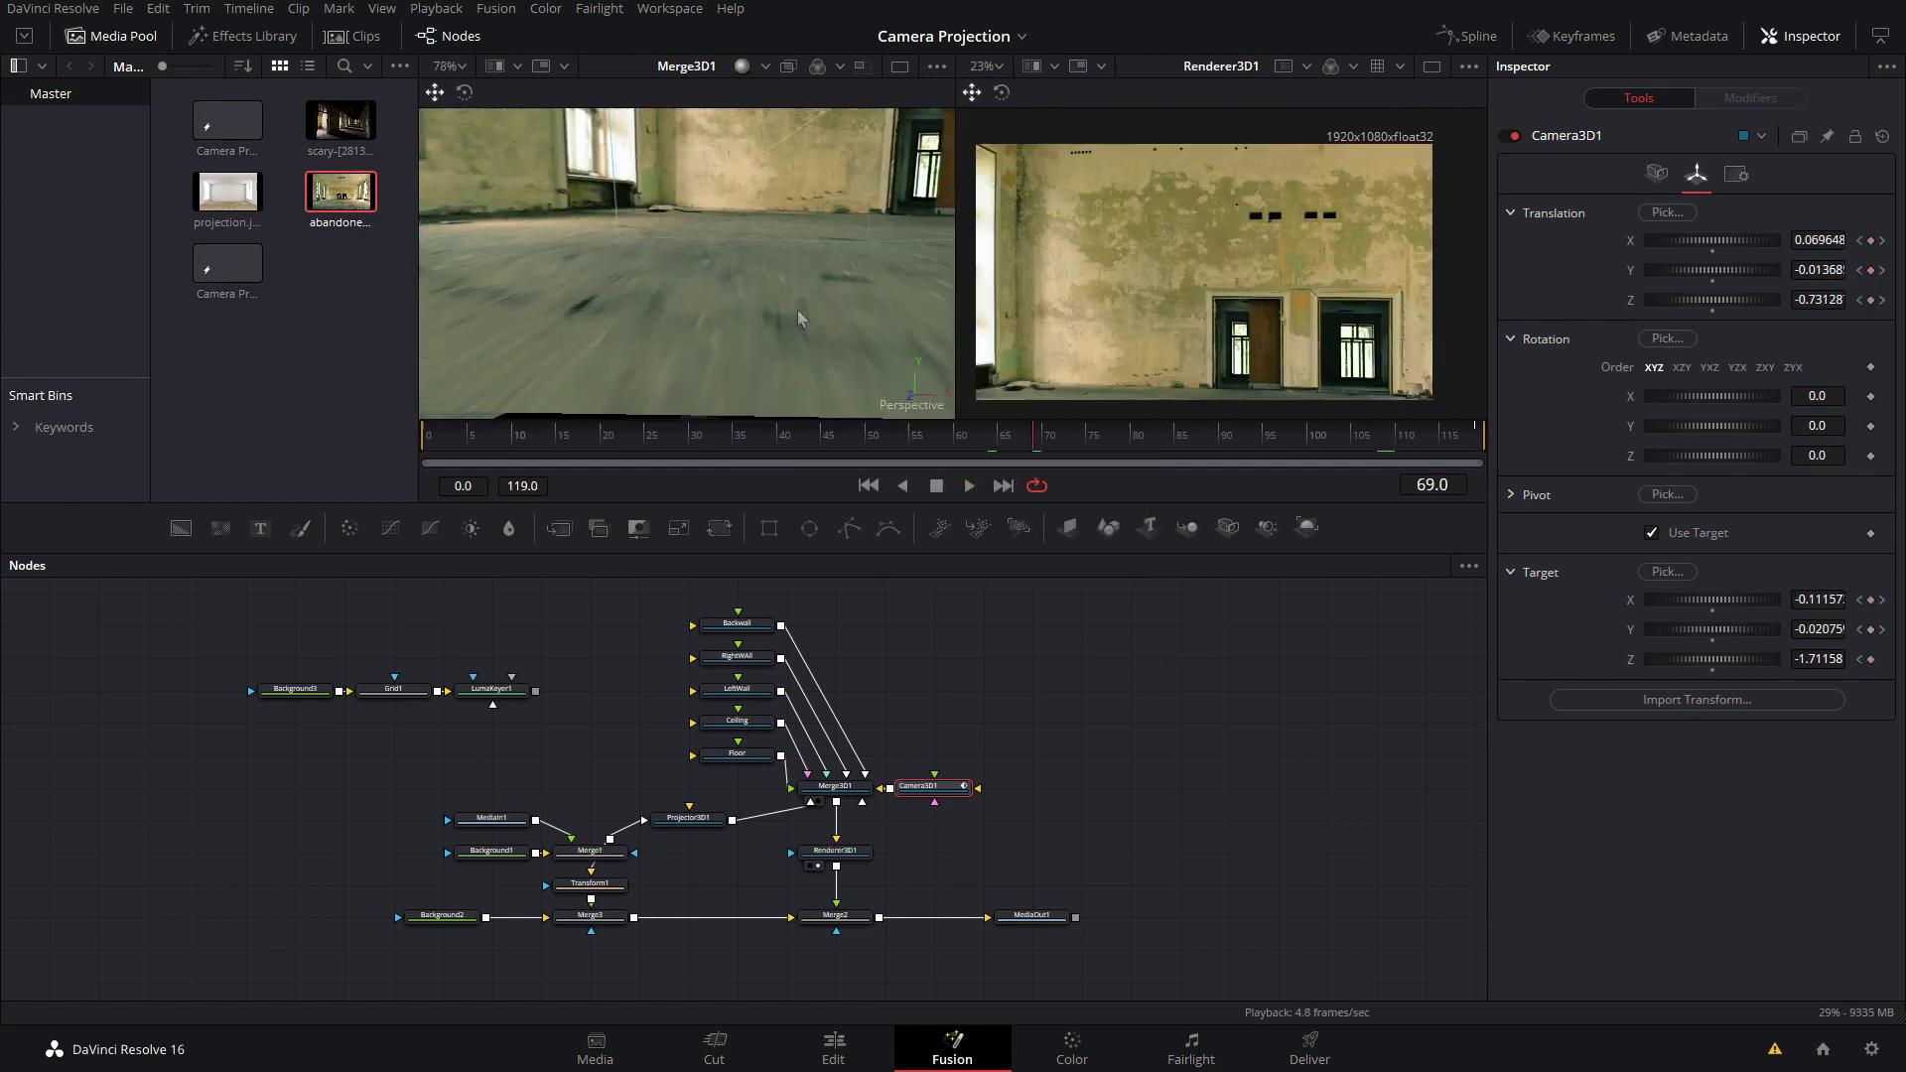
mouse_move(800, 310)
mouse_down()
mouse_move(762, 345)
mouse_move(791, 317)
mouse_move(685, 320)
mouse_move(750, 314)
mouse_move(720, 332)
mouse_move(724, 374)
mouse_move(760, 374)
mouse_move(735, 385)
mouse_up()
scroll(748, 314, up, 3)
scroll(717, 355, down, 3)
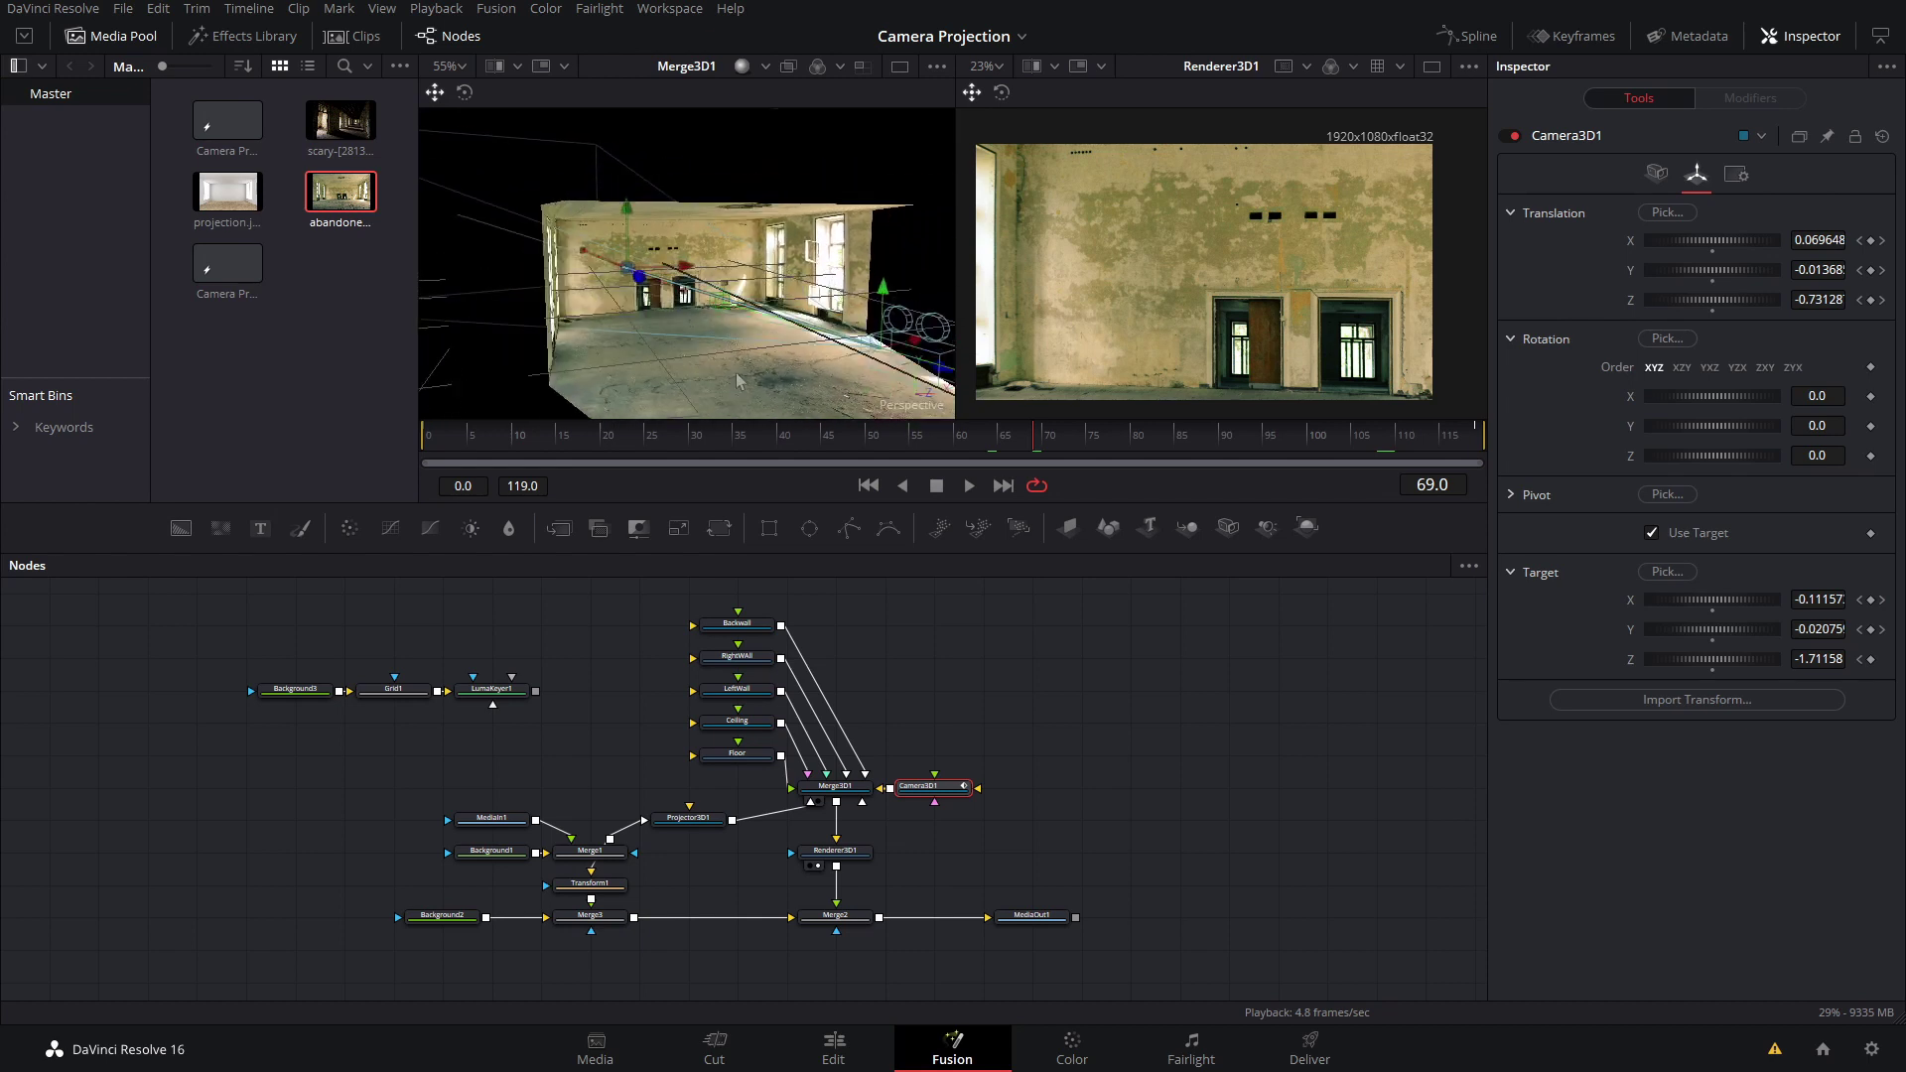